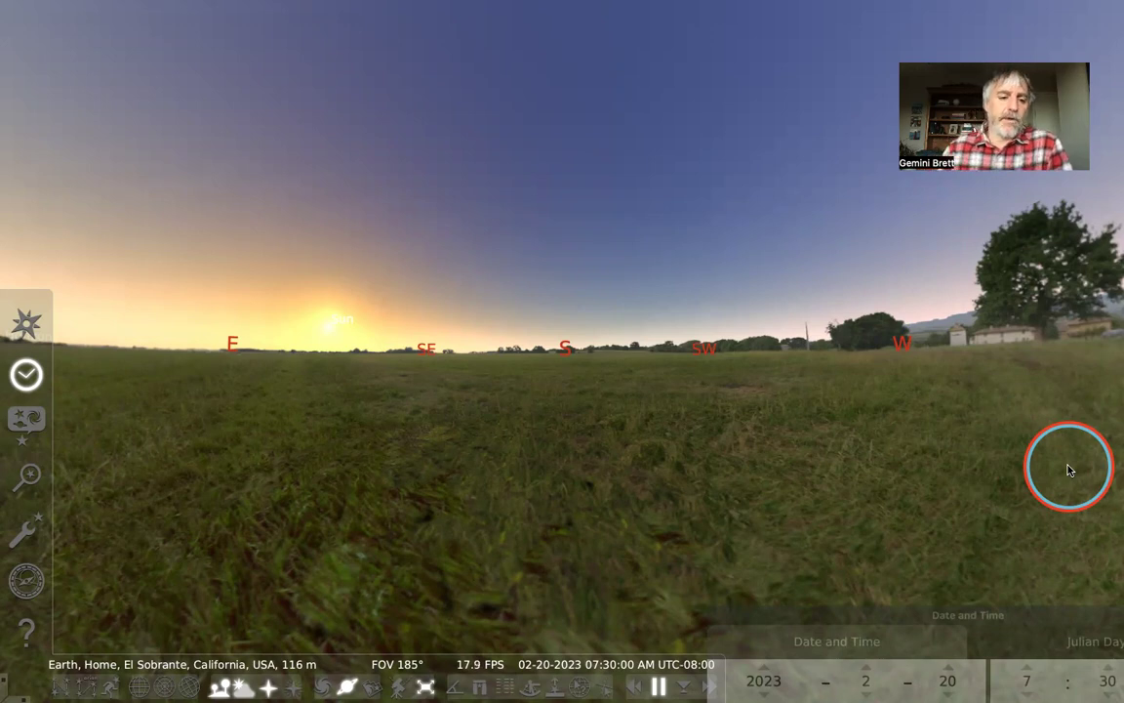
# Check the Transits wheel in Astro Gold, switch back to Stellarium and turn off the atmosphere
pyautogui.click(33, 421)
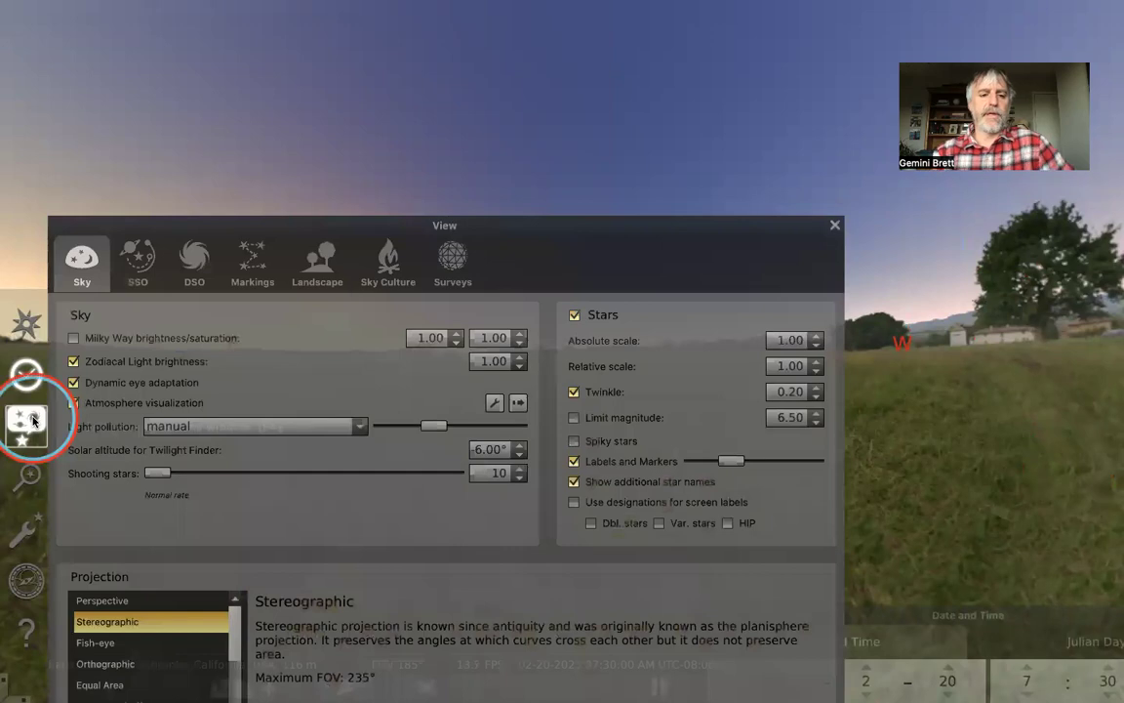
pyautogui.click(32, 421)
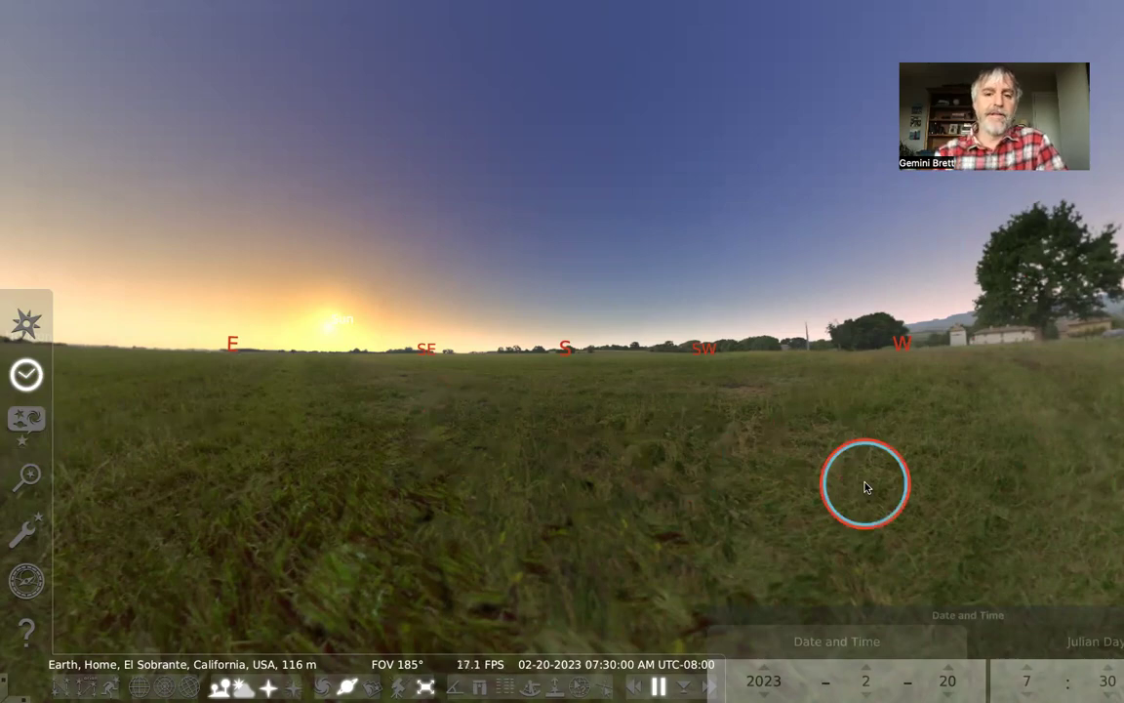
pyautogui.hotkey('ctrl', 'Left')
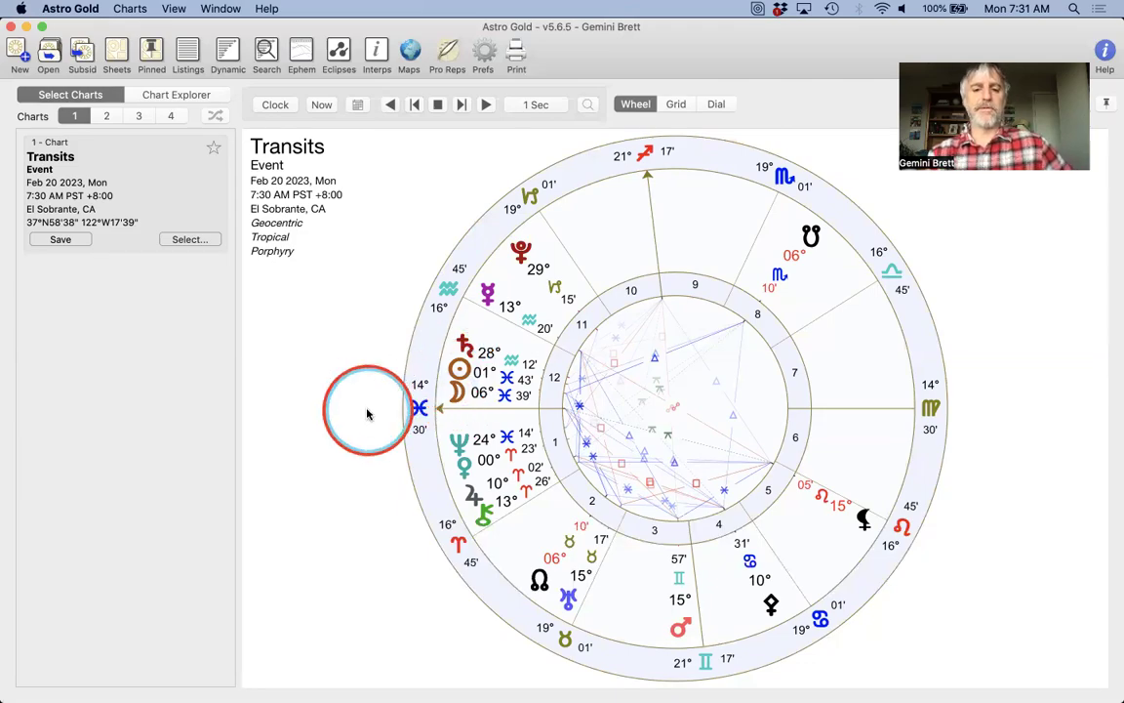
pyautogui.hotkey('ctrl', 'Right')
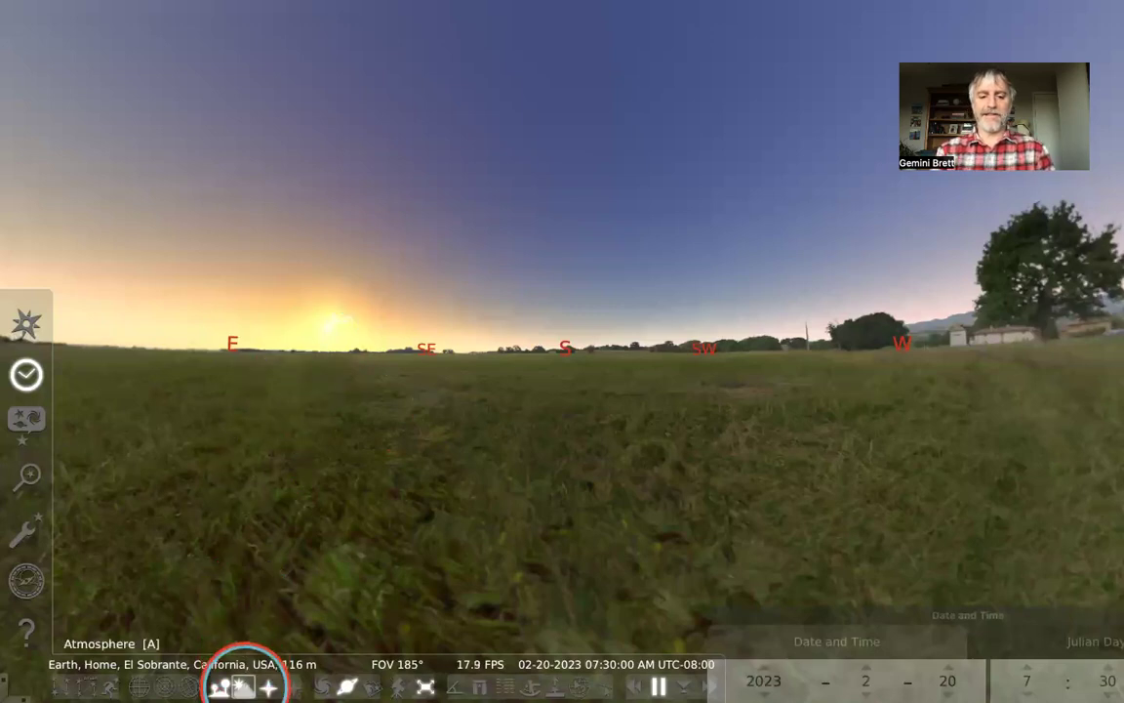
pyautogui.press('a')
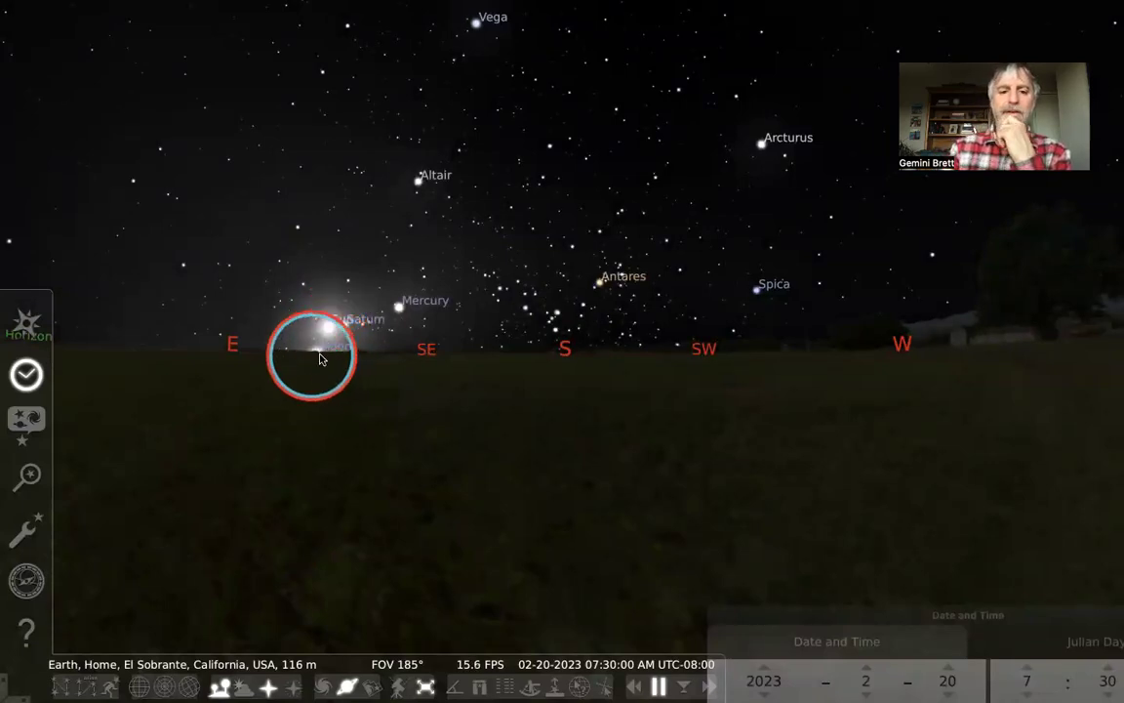
# Switch to Astro Gold and examine the Points List sheet for the Transits chart, closing the sheets when finished
pyautogui.hotkey('ctrl', 'Left')
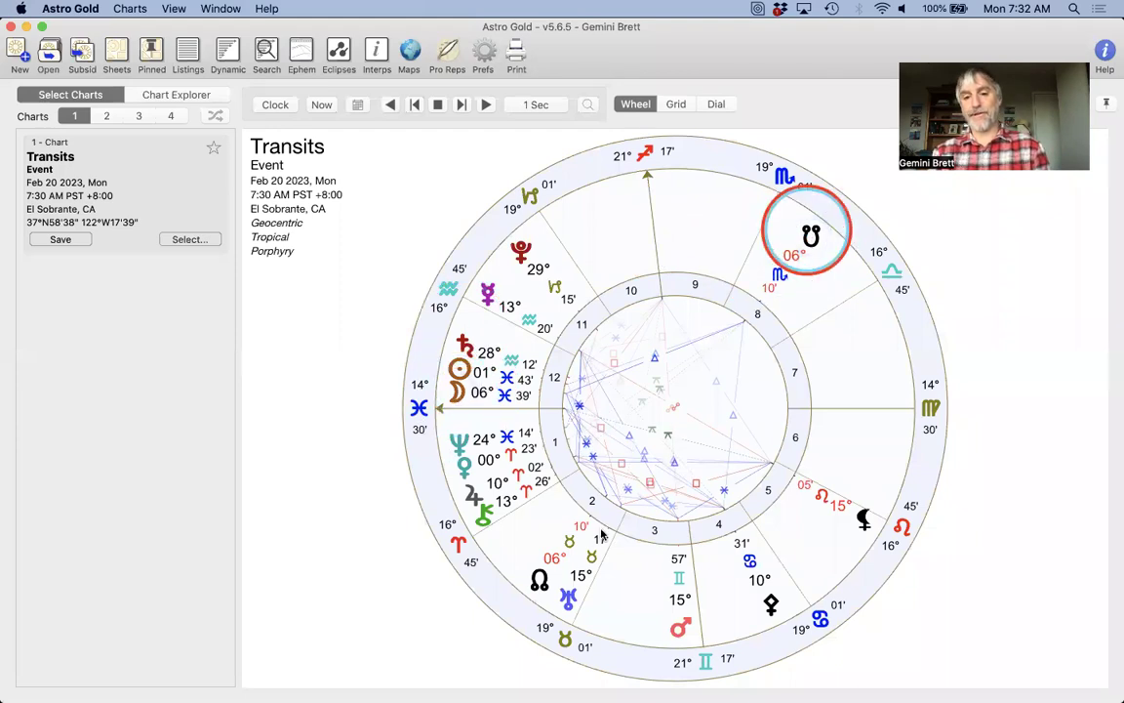
pyautogui.press('super+shift+s')
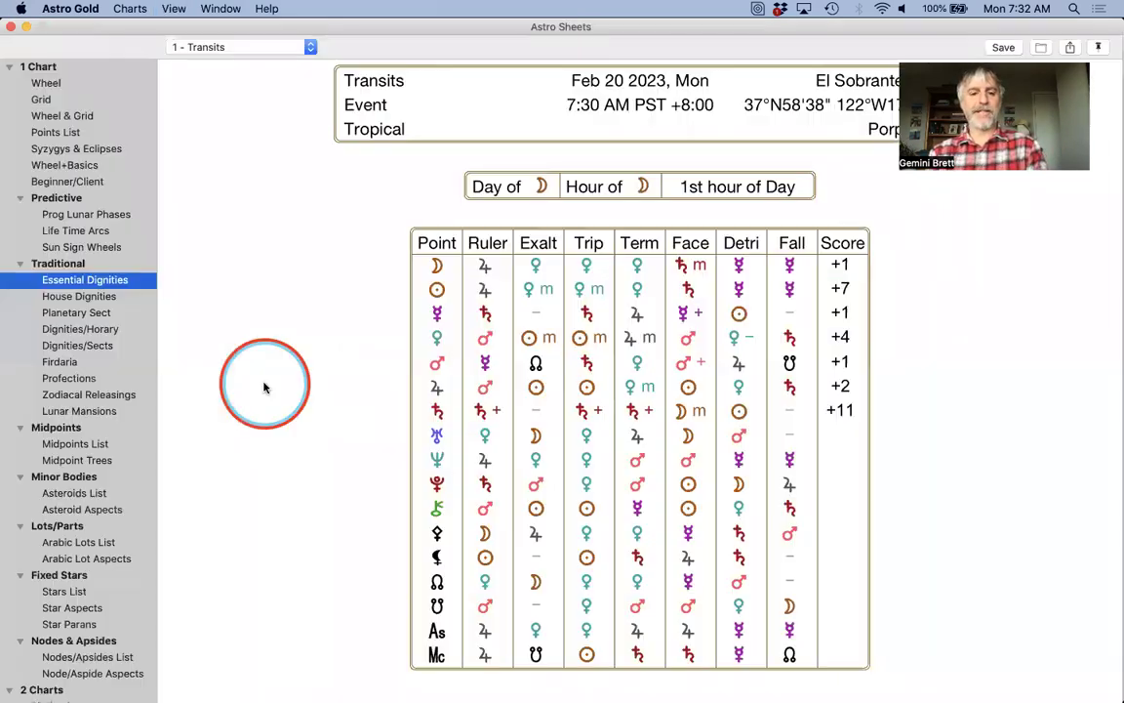
pyautogui.click(77, 133)
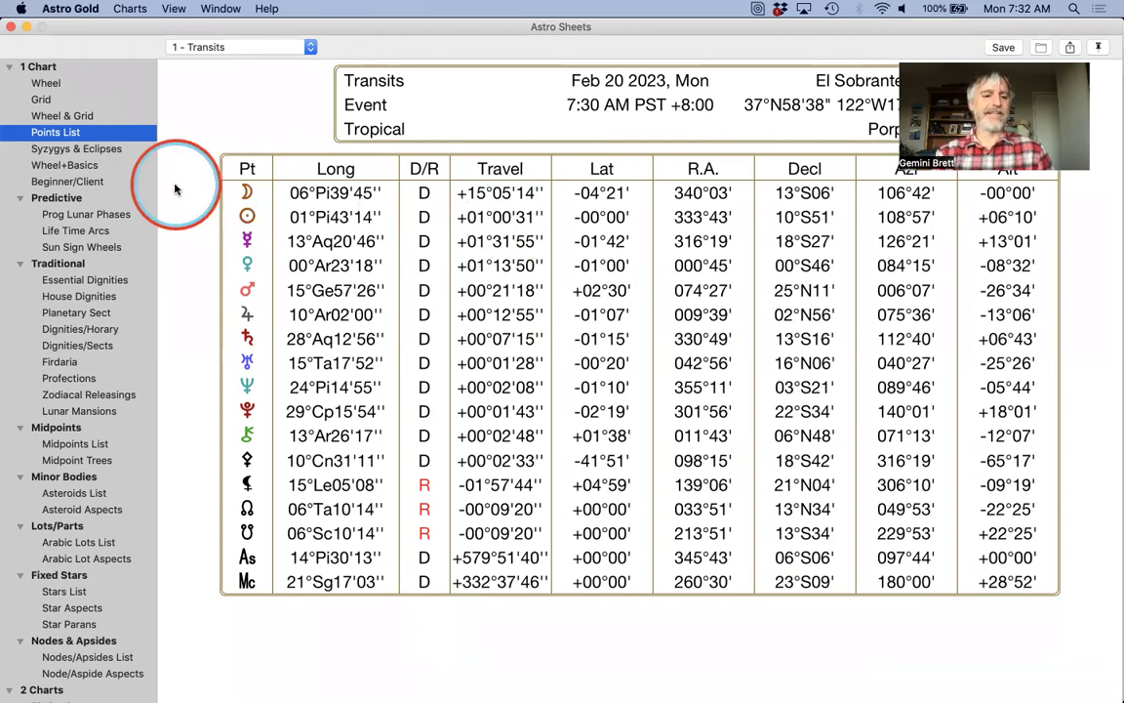
pyautogui.click(11, 27)
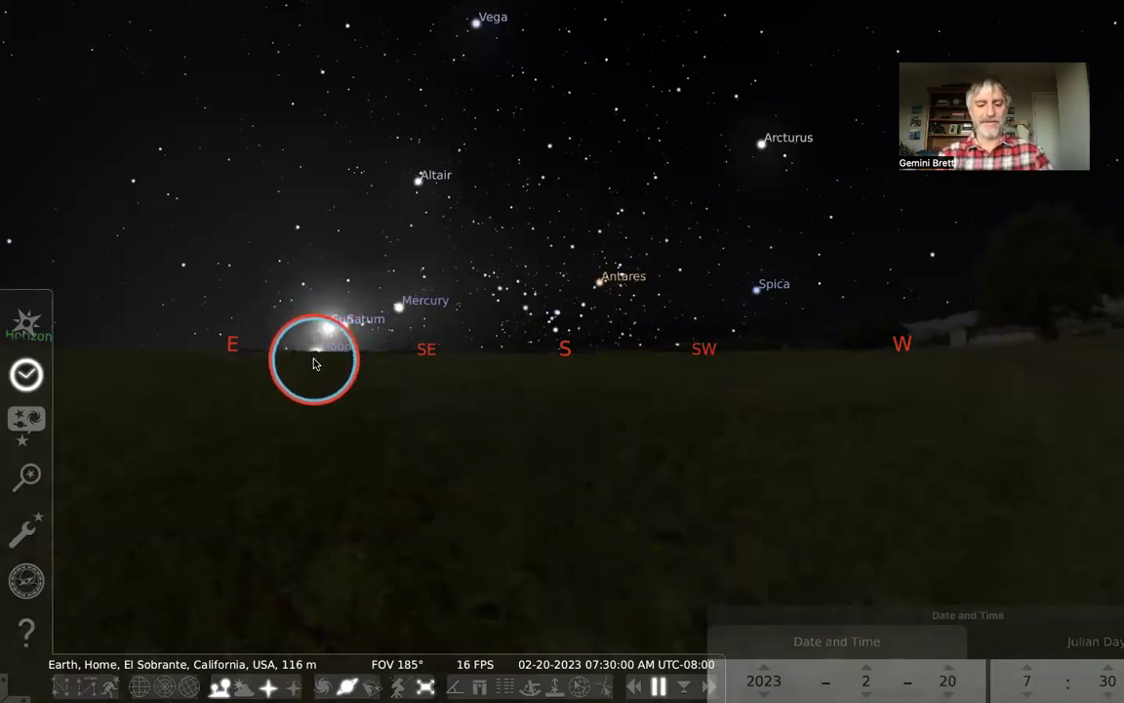
# Hide the ground in Stellarium and toggle the horizon line to point out where it runs
pyautogui.press('g')
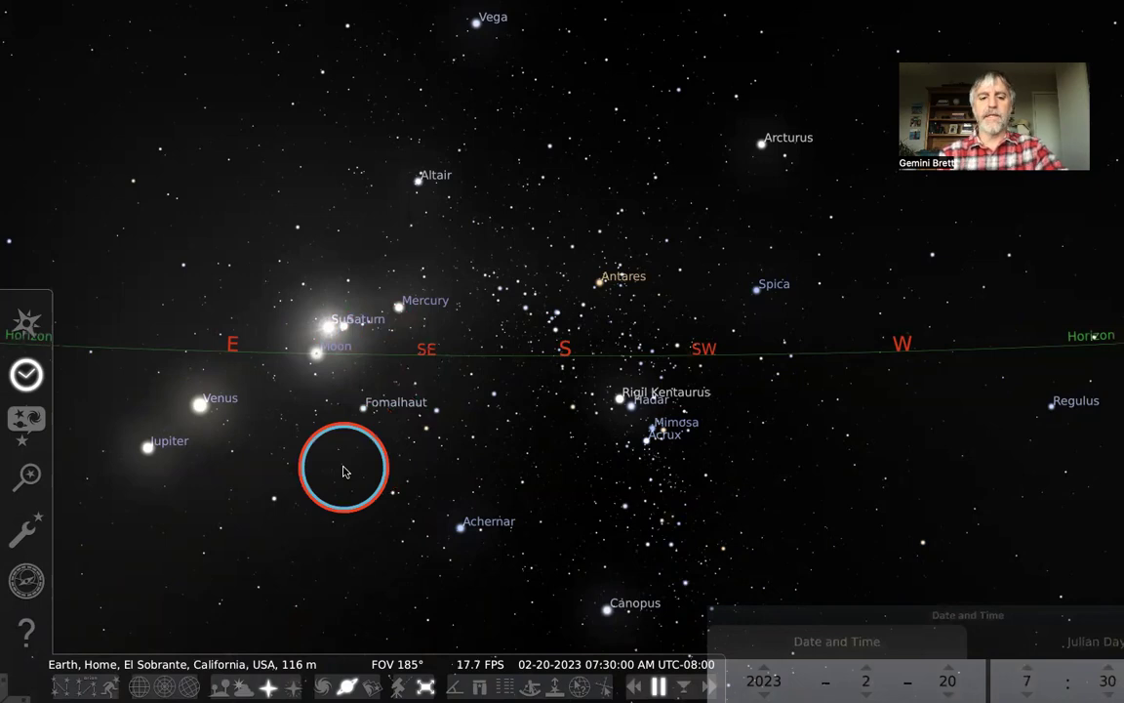
pyautogui.press('h')
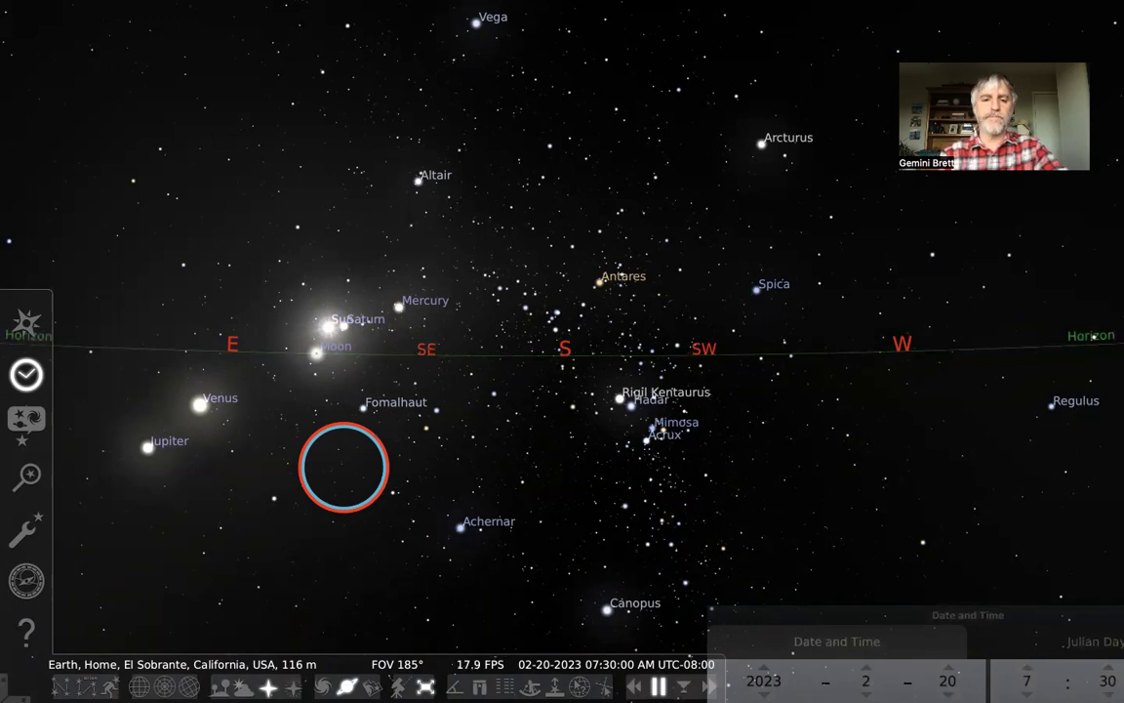
pyautogui.press('h')
pyautogui.press('h')
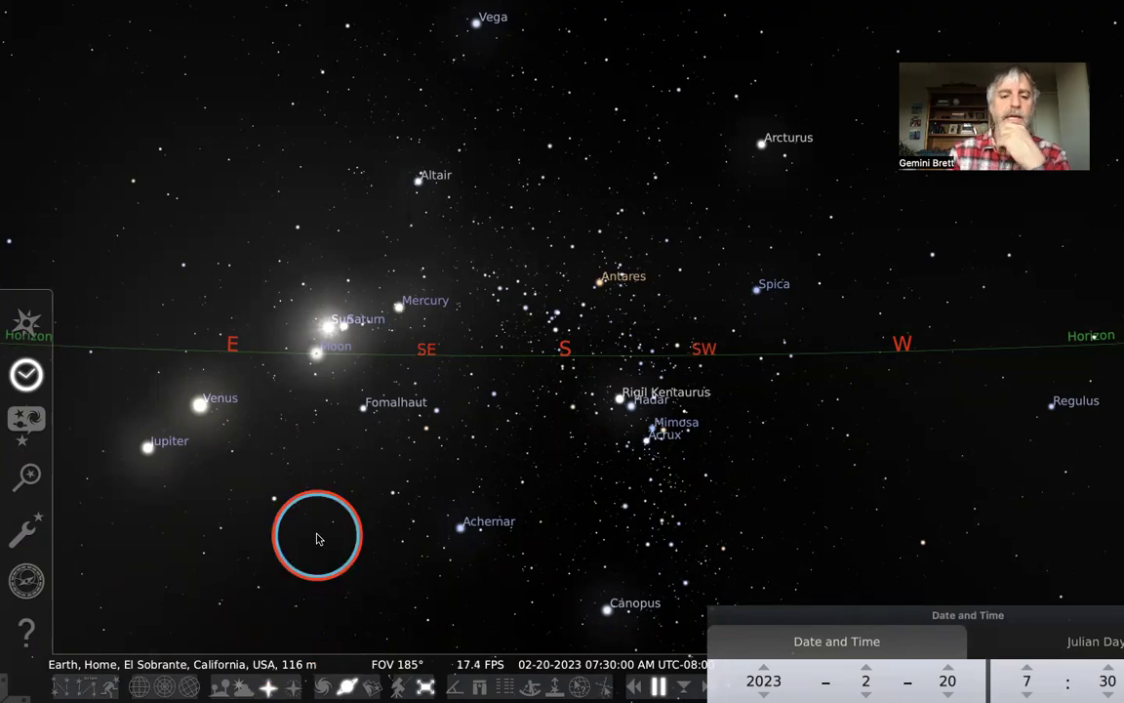
# Compare the sky with the Transits wheel in Astro Gold and display the Moon's position and speed details
pyautogui.hotkey('ctrl', 'Left')
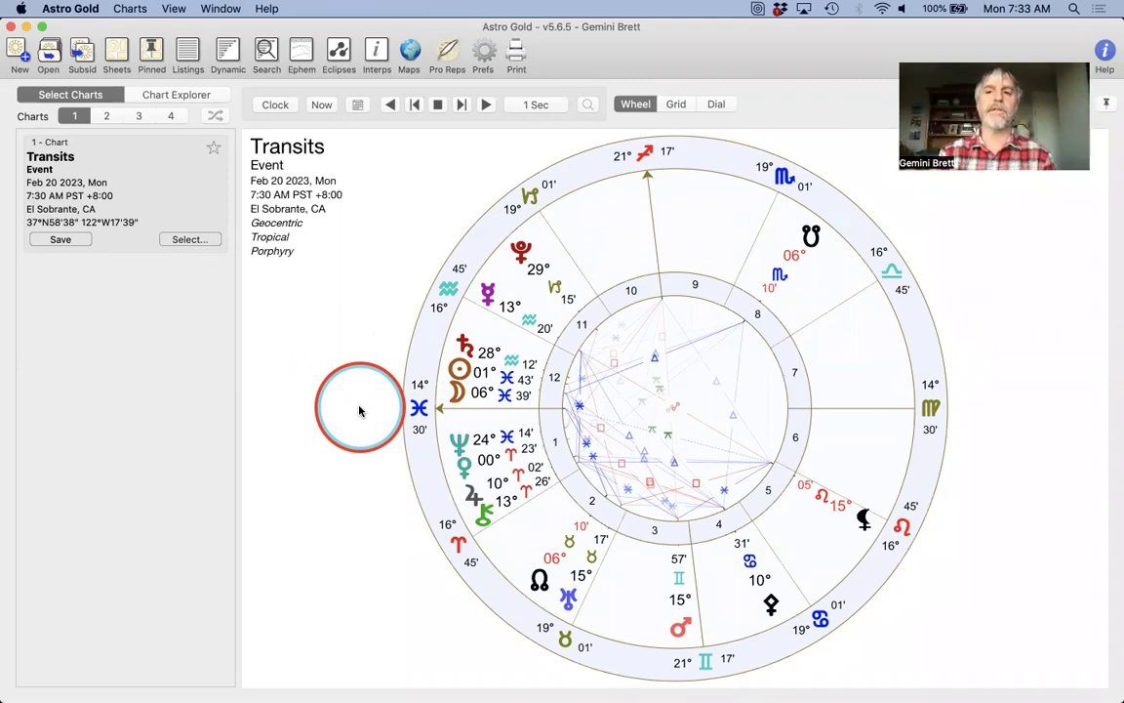
pyautogui.hotkey('ctrl', 'Right')
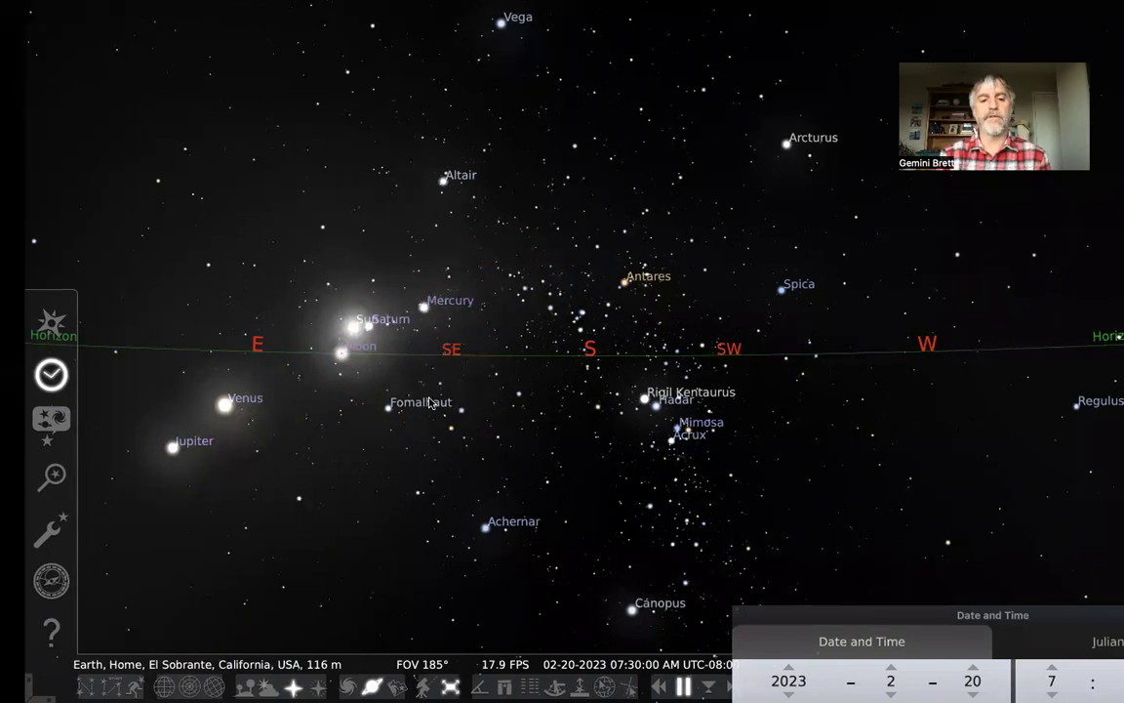
pyautogui.hotkey('ctrl', 'Left')
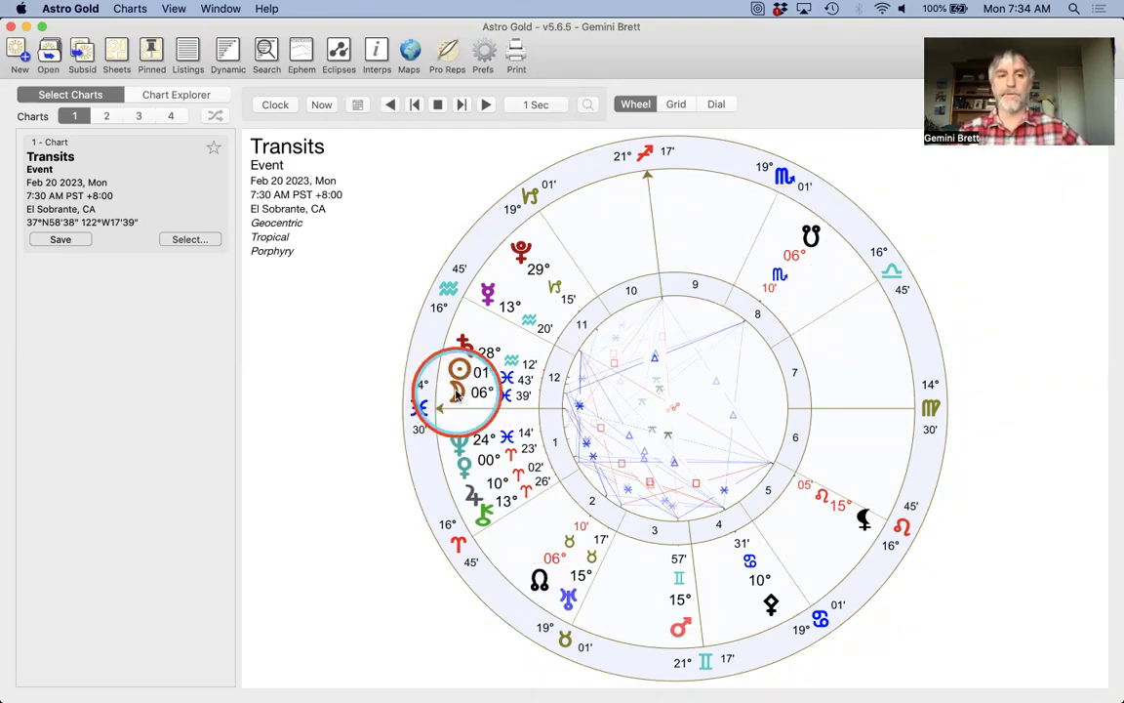
pyautogui.click(211, 96)
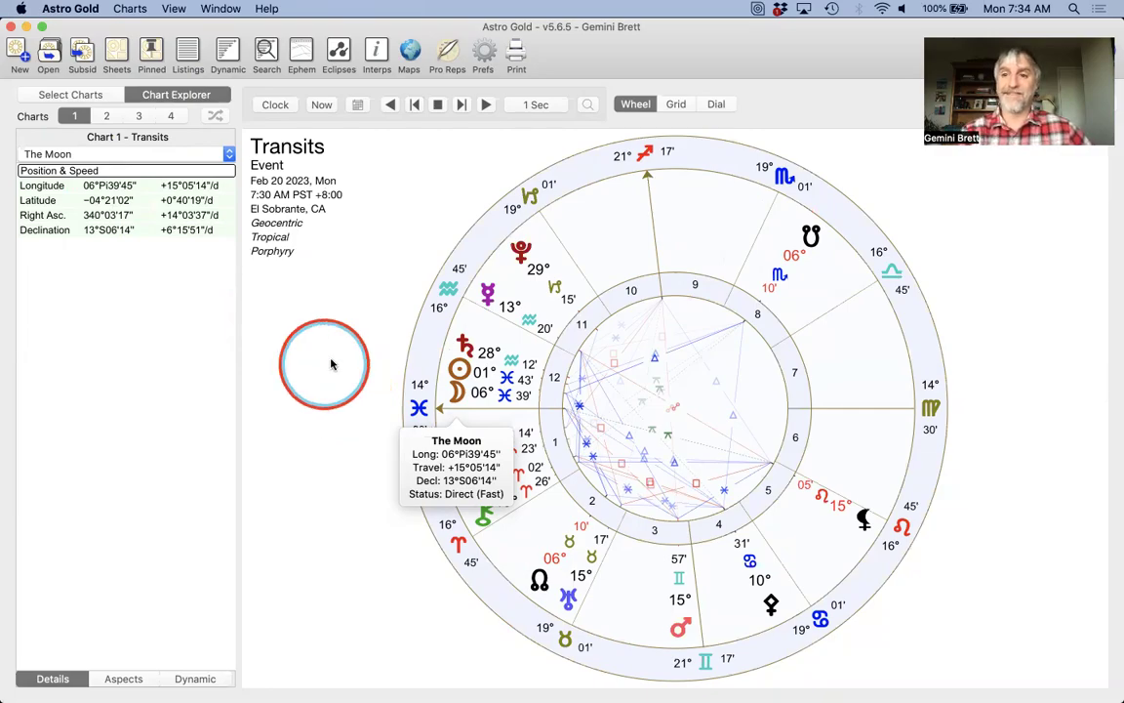
# Switch to Stellarium, show the ground again and save the current settings as startup defaults
pyautogui.hotkey('ctrl', 'Right')
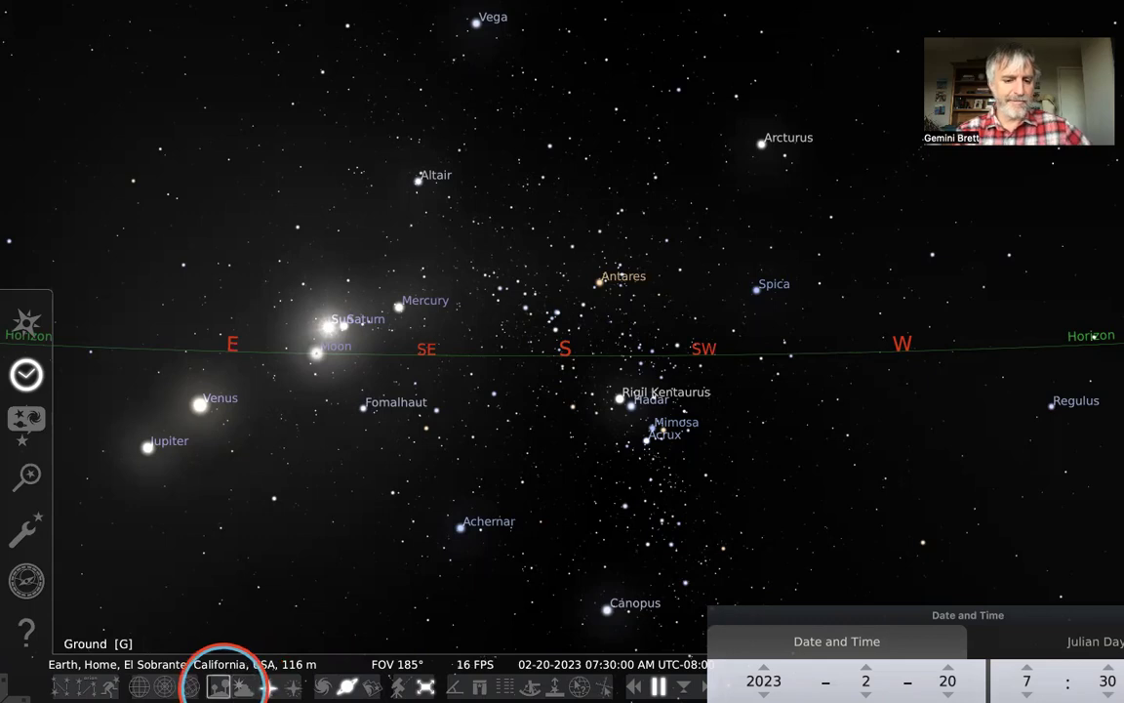
pyautogui.click(219, 686)
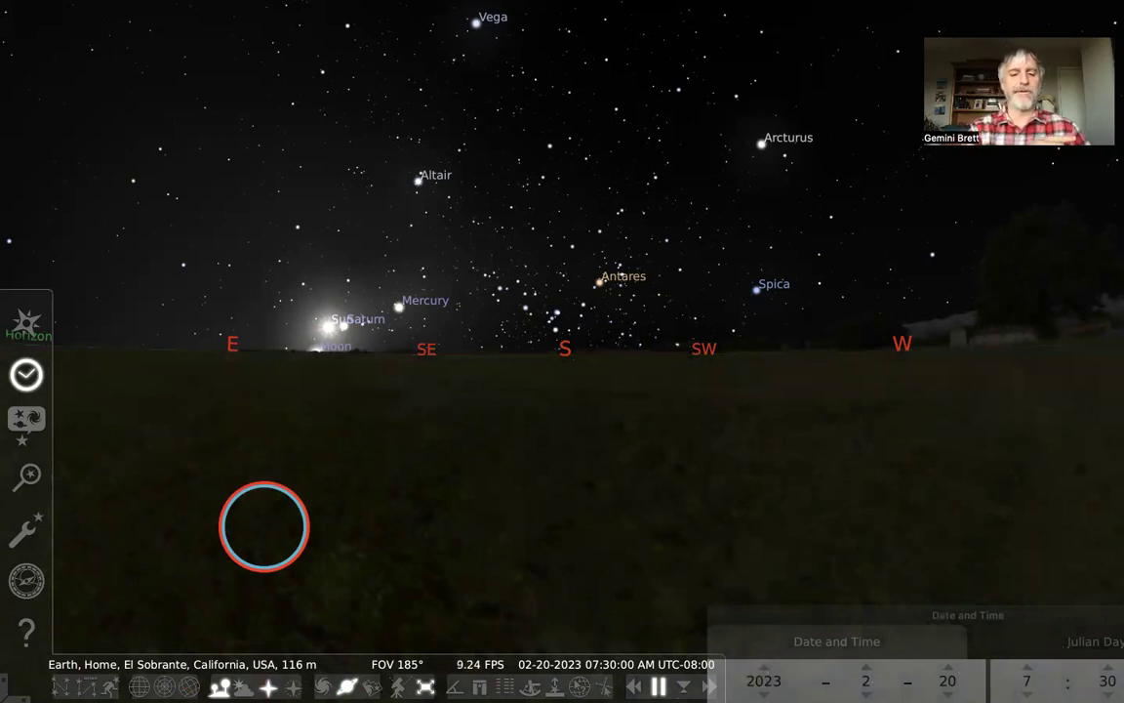
pyautogui.click(372, 686)
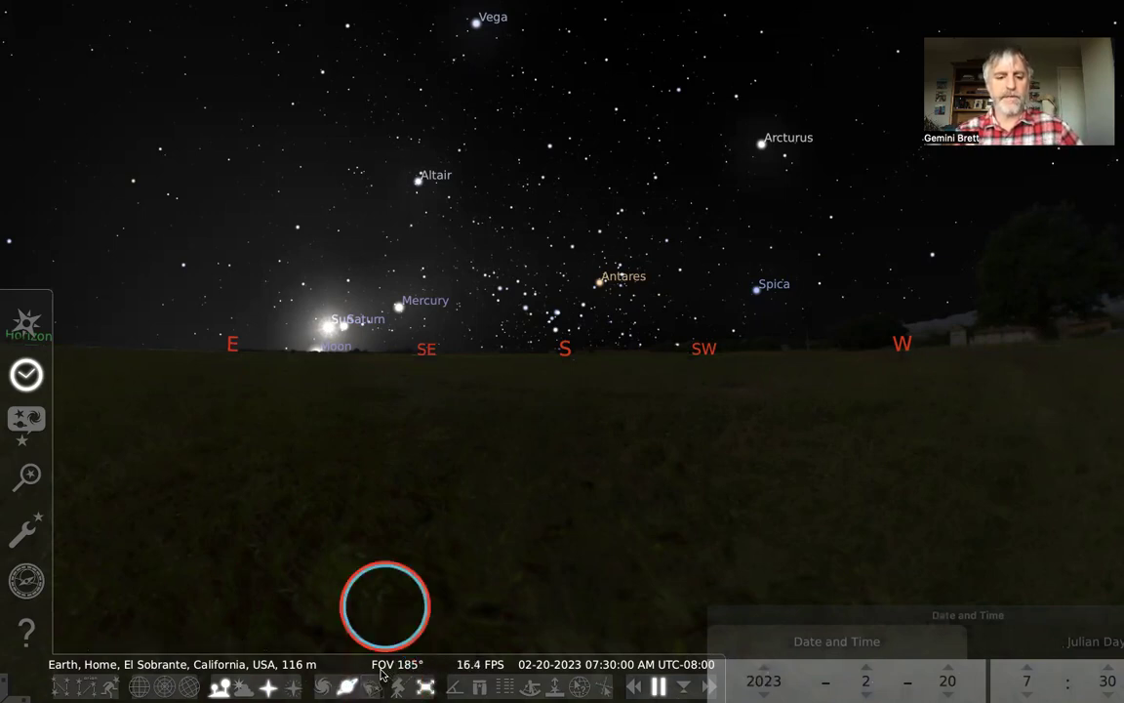
pyautogui.click(28, 527)
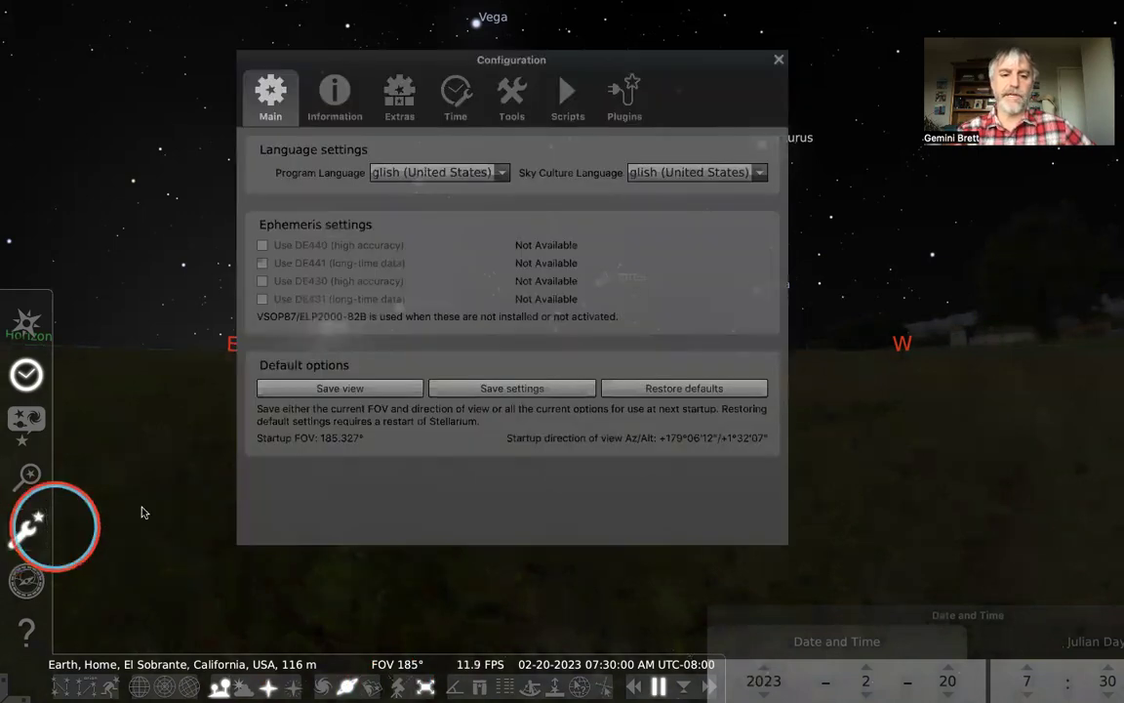
pyautogui.click(485, 390)
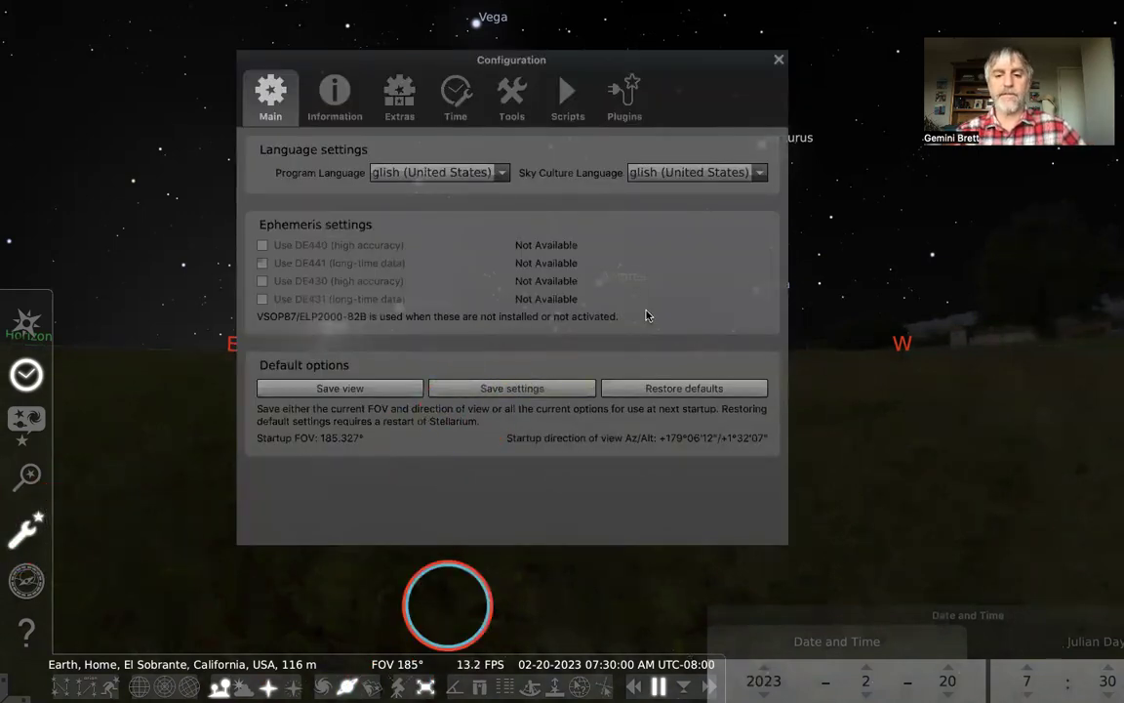
pyautogui.click(779, 62)
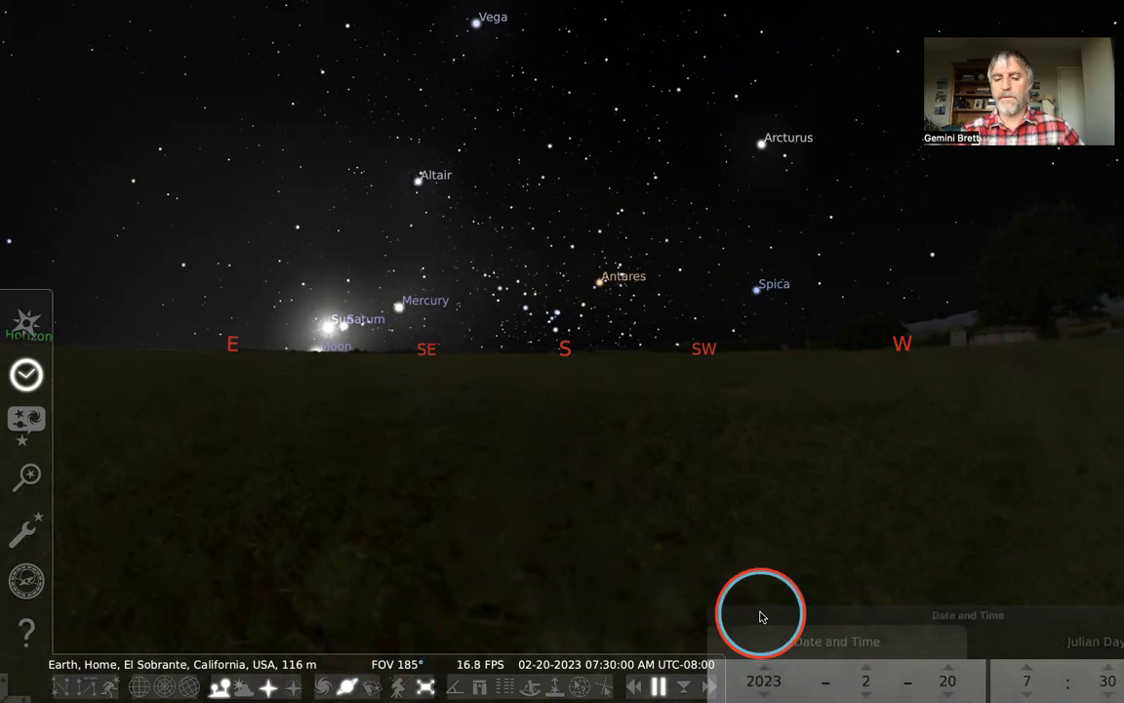
# Quit and relaunch Stellarium to load the saved settings, briefly checking the date and time controls
pyautogui.click(725, 423)
pyautogui.hotkey('ctrl', 'Up')
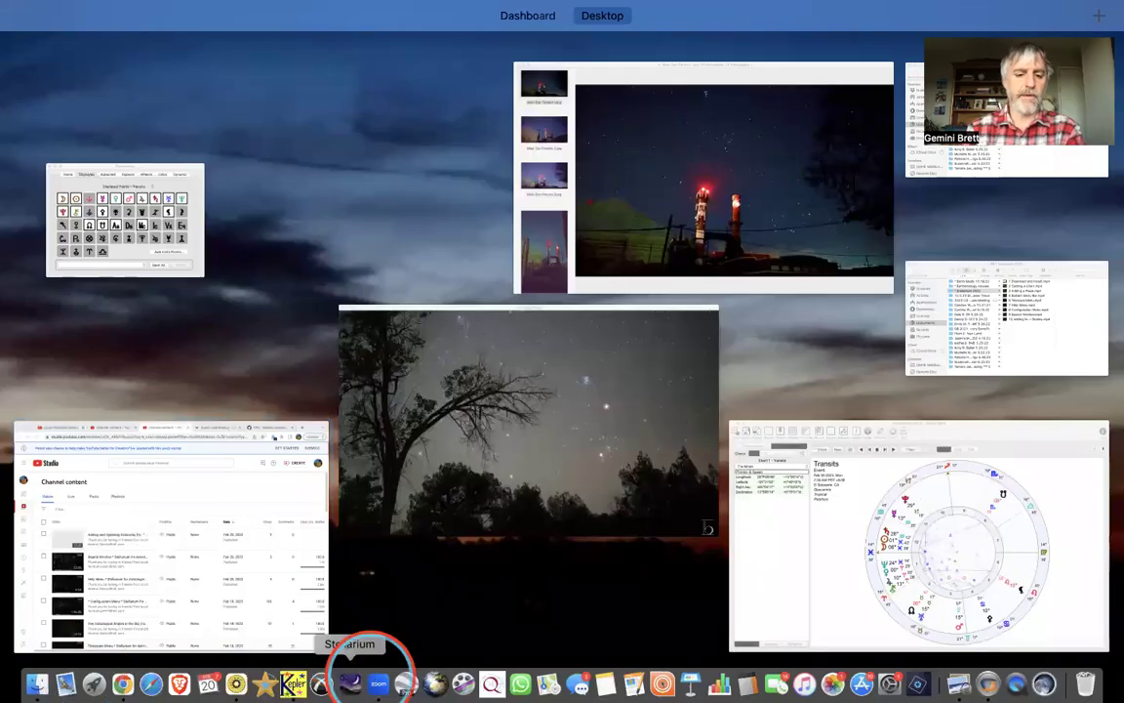
pyautogui.click(479, 569)
pyautogui.click(518, 537)
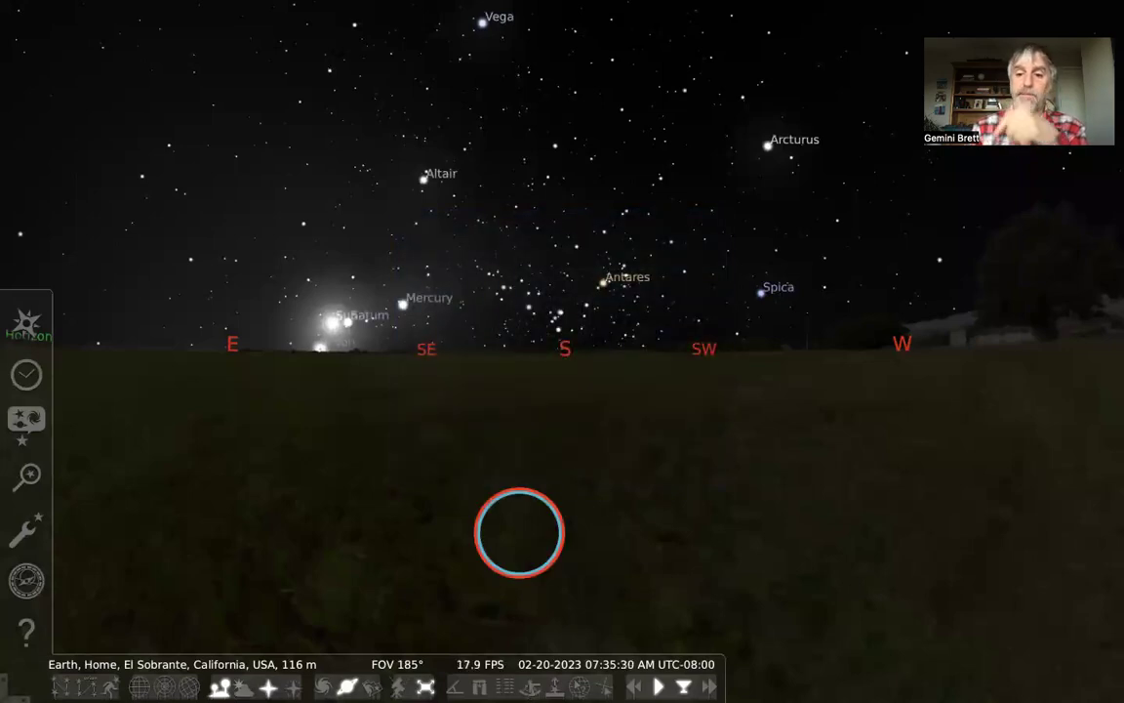
pyautogui.click(27, 376)
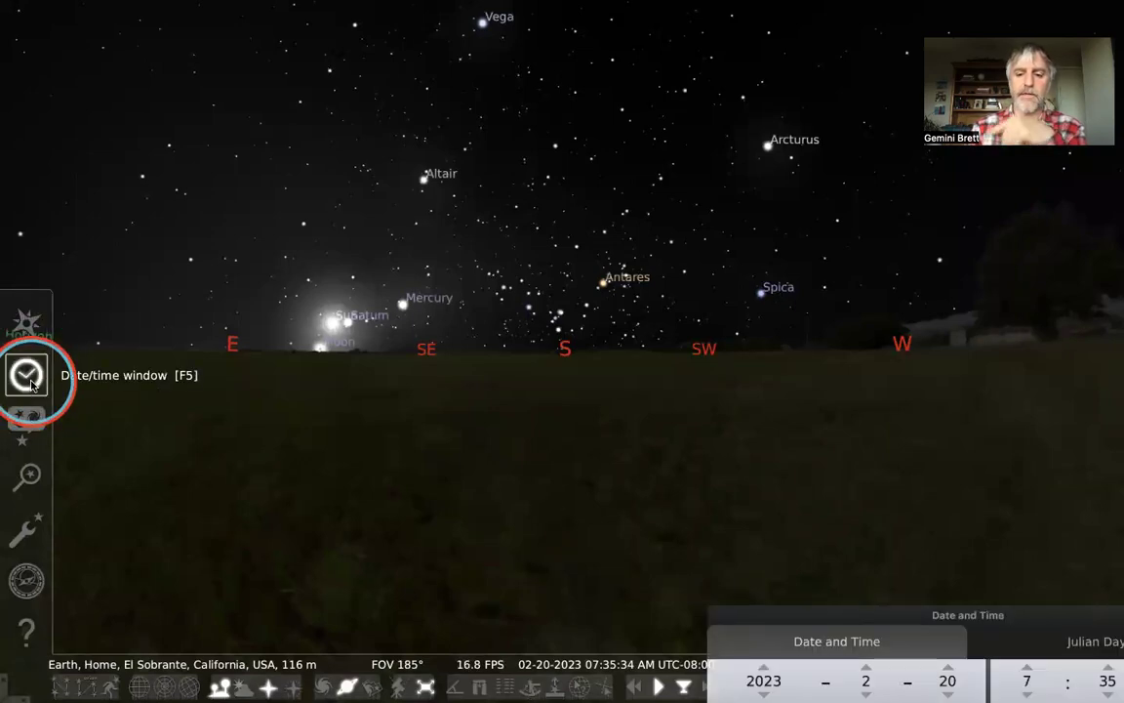
pyautogui.click(29, 380)
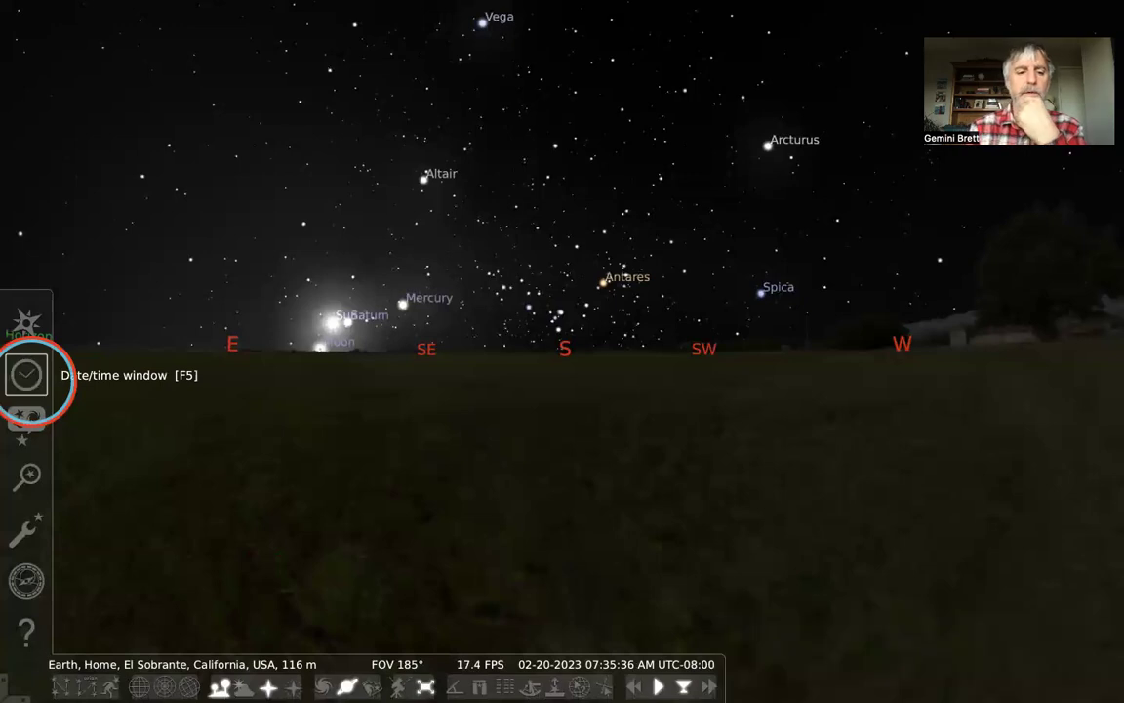
# Save all current Stellarium options for use at the next startup and close the configuration
pyautogui.click(26, 529)
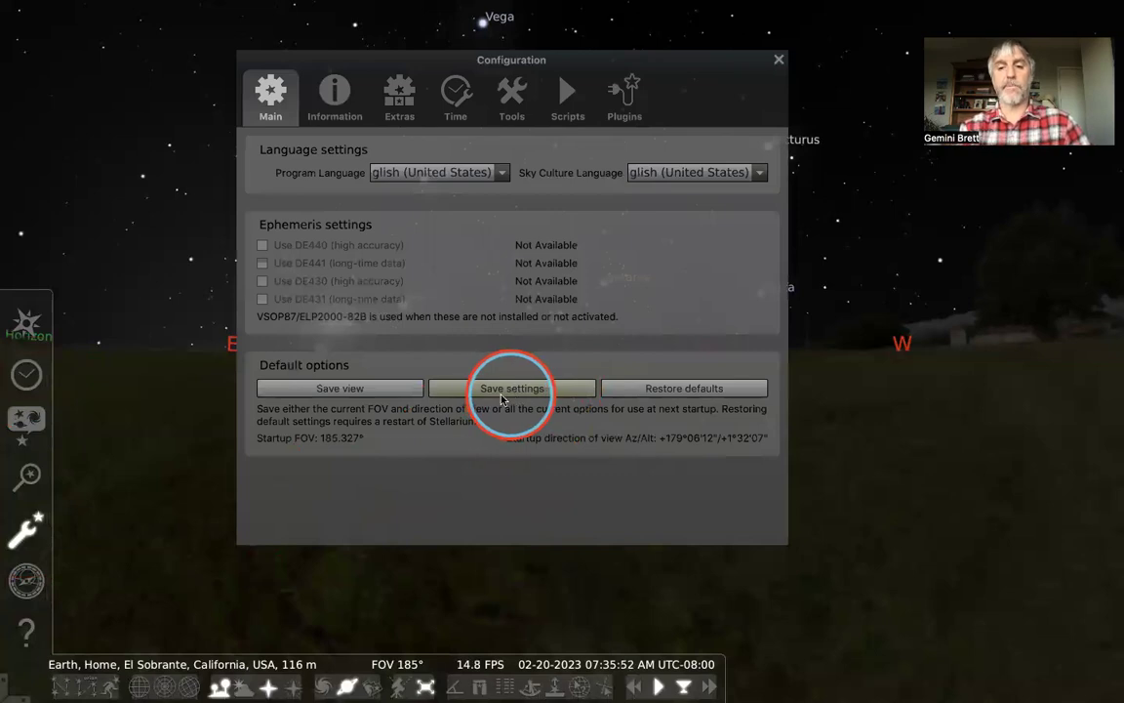
pyautogui.click(26, 532)
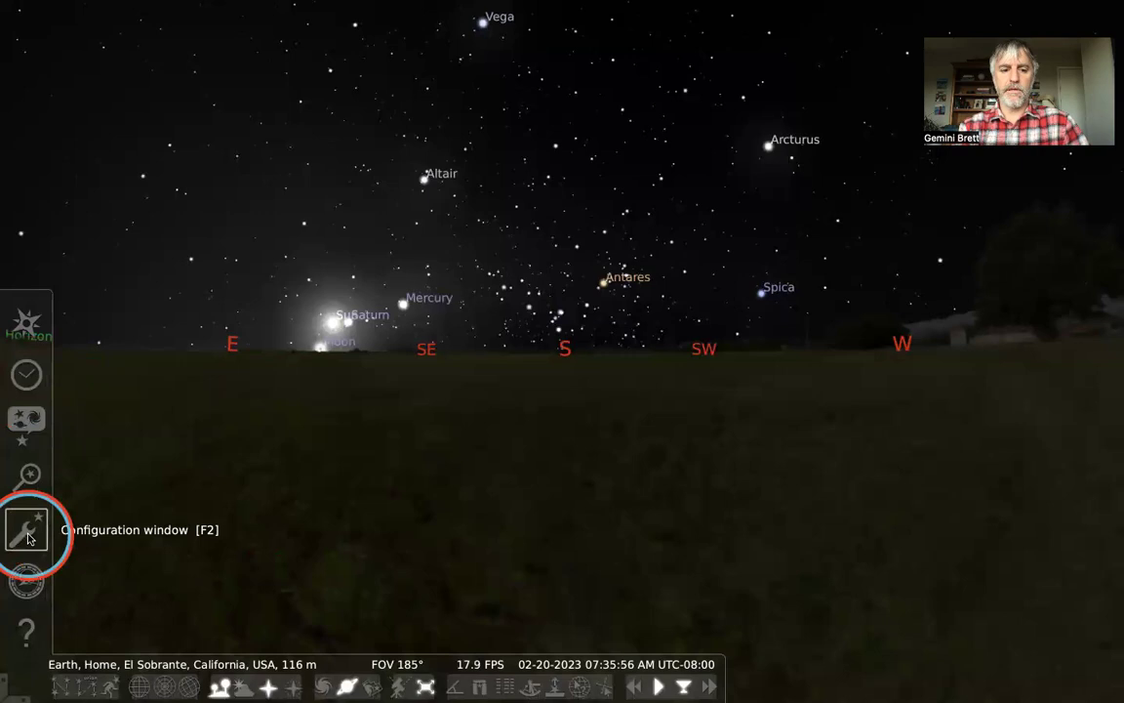
pyautogui.click(29, 536)
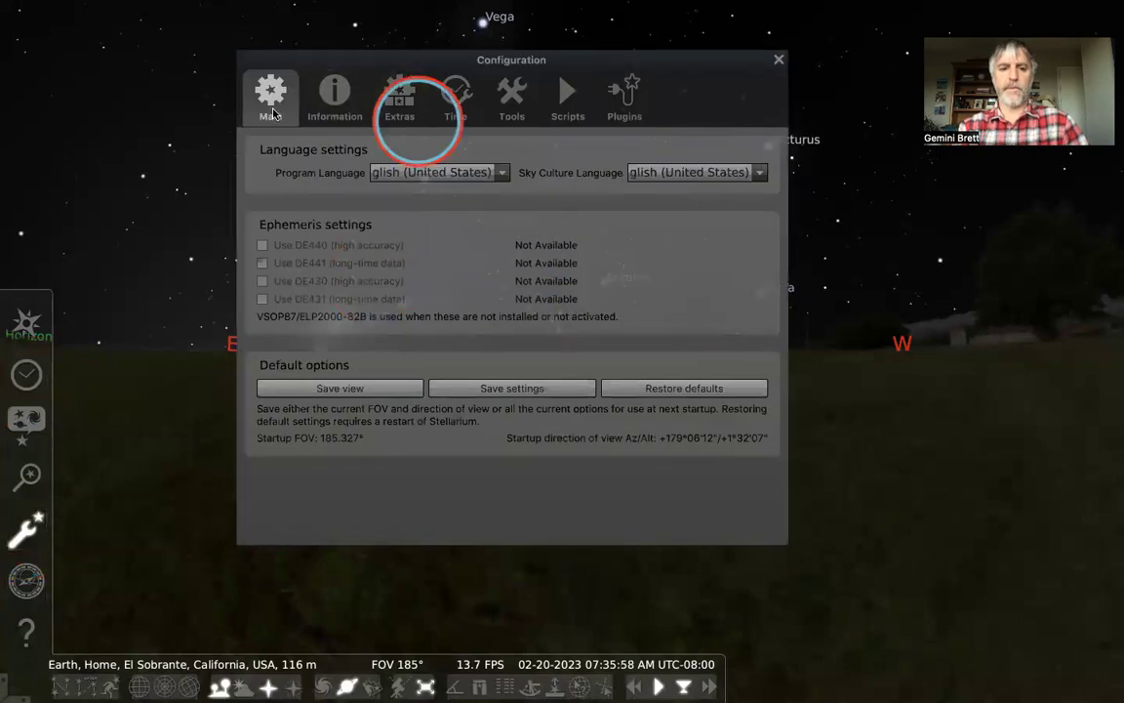
pyautogui.click(510, 391)
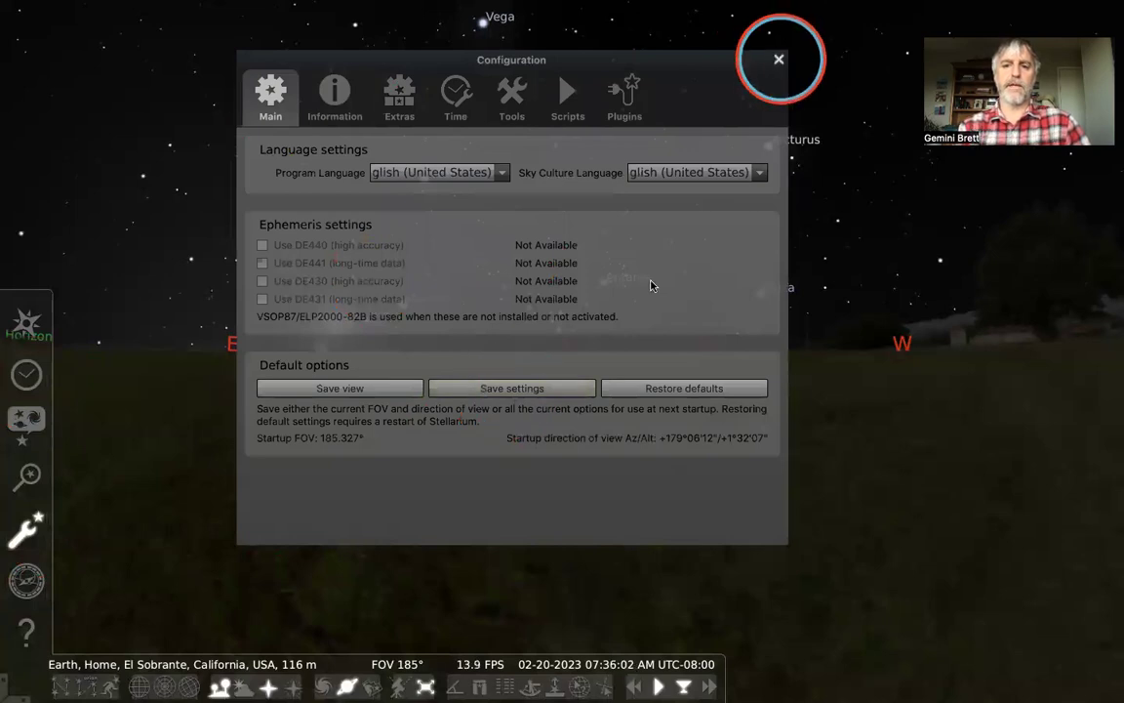
pyautogui.click(779, 60)
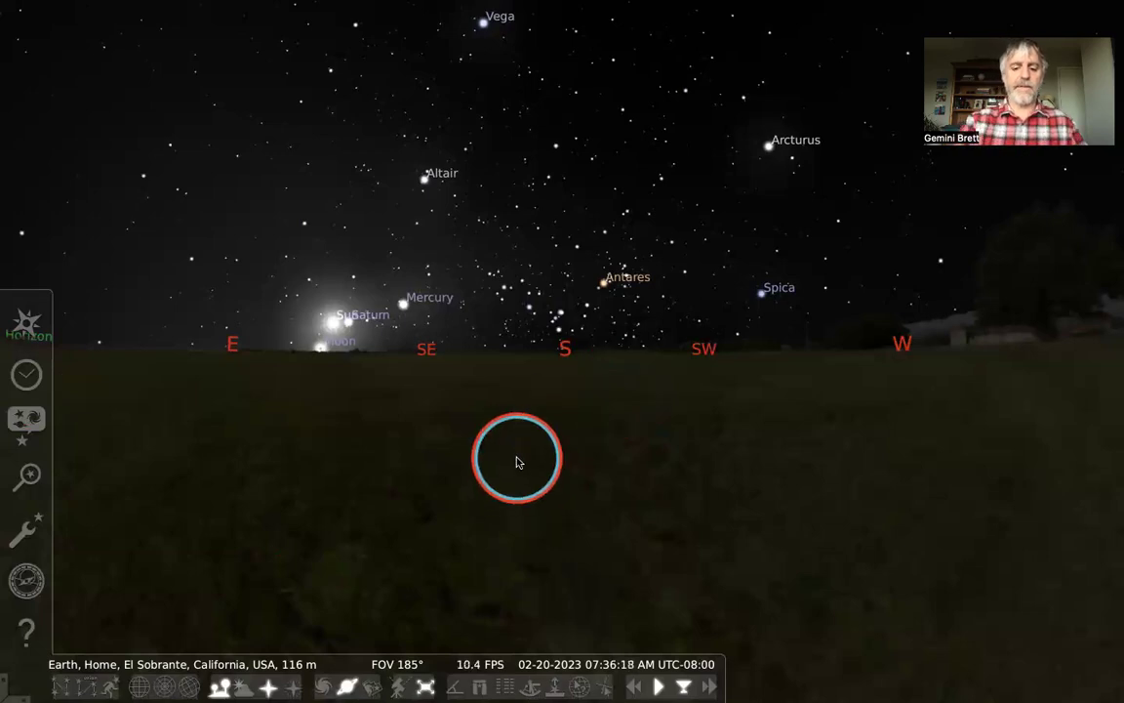
# Pause the passage of time and set Stellarium's clock to 7:30:00 AM on 2023-2-20
pyautogui.press('k')
pyautogui.press('F5')
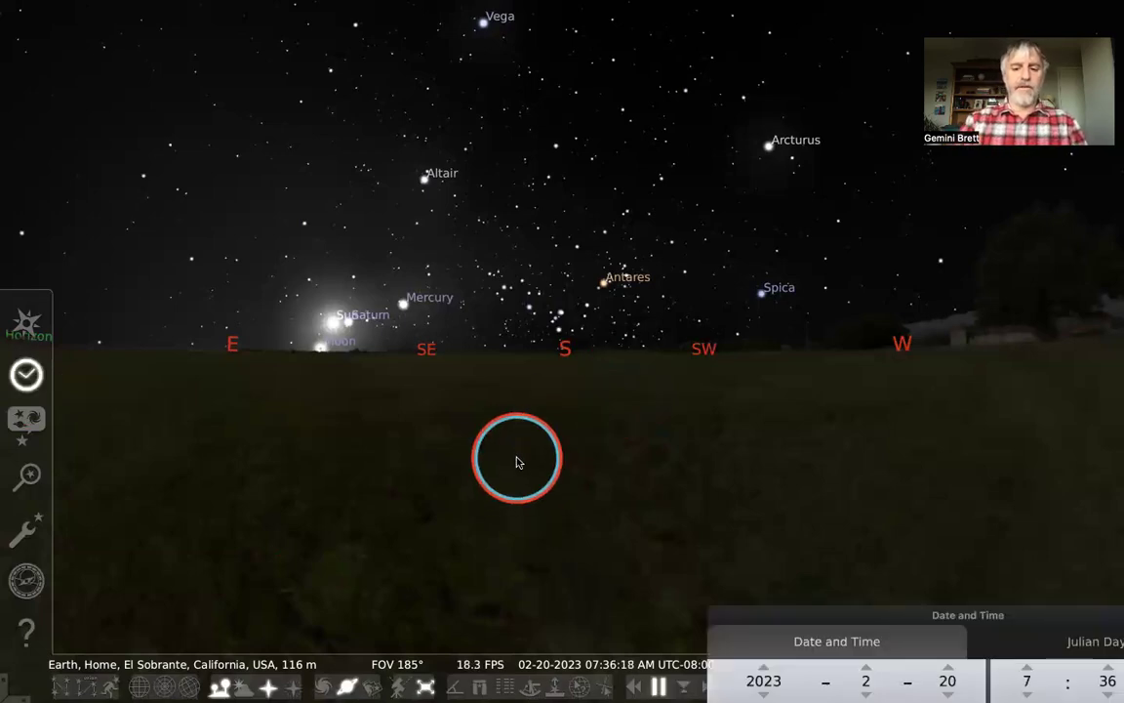
pyautogui.click(1108, 694)
pyautogui.click(1108, 694)
pyautogui.click(1108, 694)
pyautogui.click(1107, 694)
pyautogui.click(1108, 694)
pyautogui.click(1108, 694)
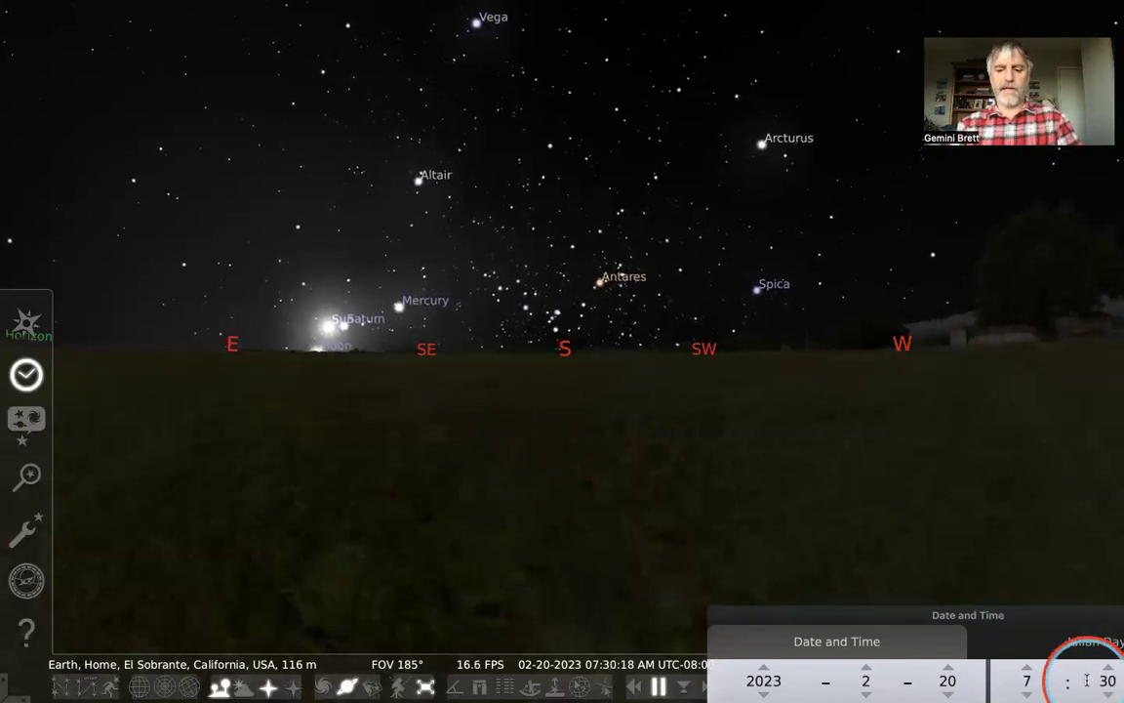
pyautogui.click(1014, 535)
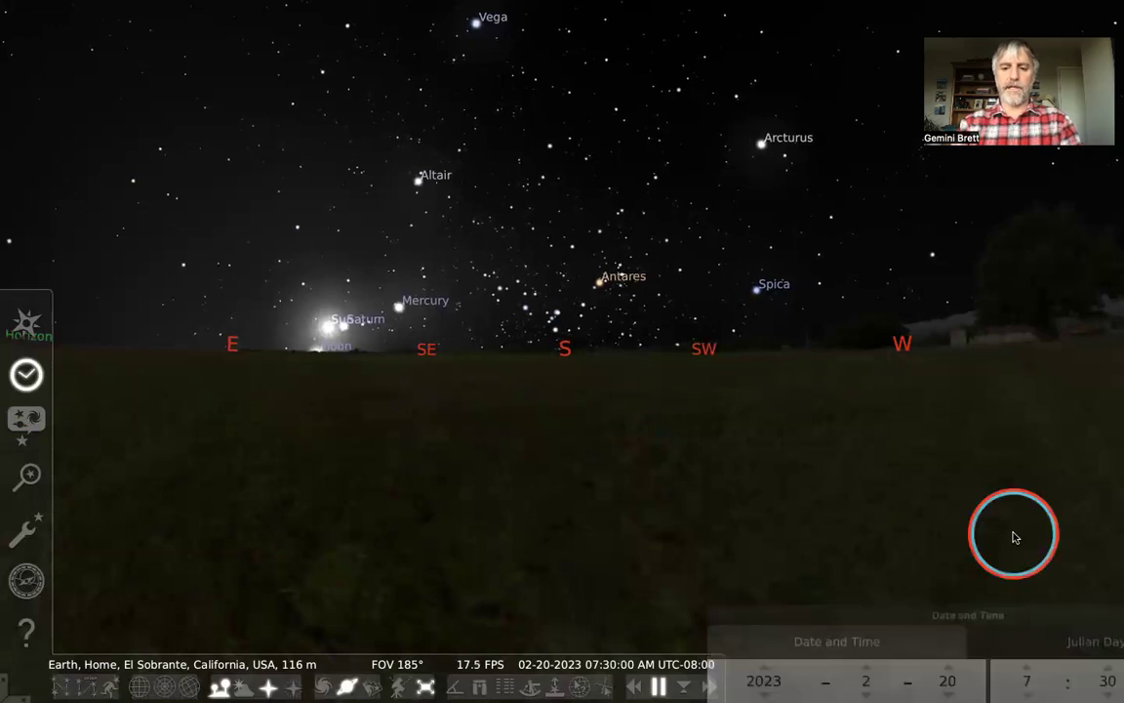
# Switch to Astro Gold, examine Saturn, the Sun and the Moon in the Transits chart, and return to Stellarium
pyautogui.hotkey('ctrl', 'Left')
pyautogui.click(467, 354)
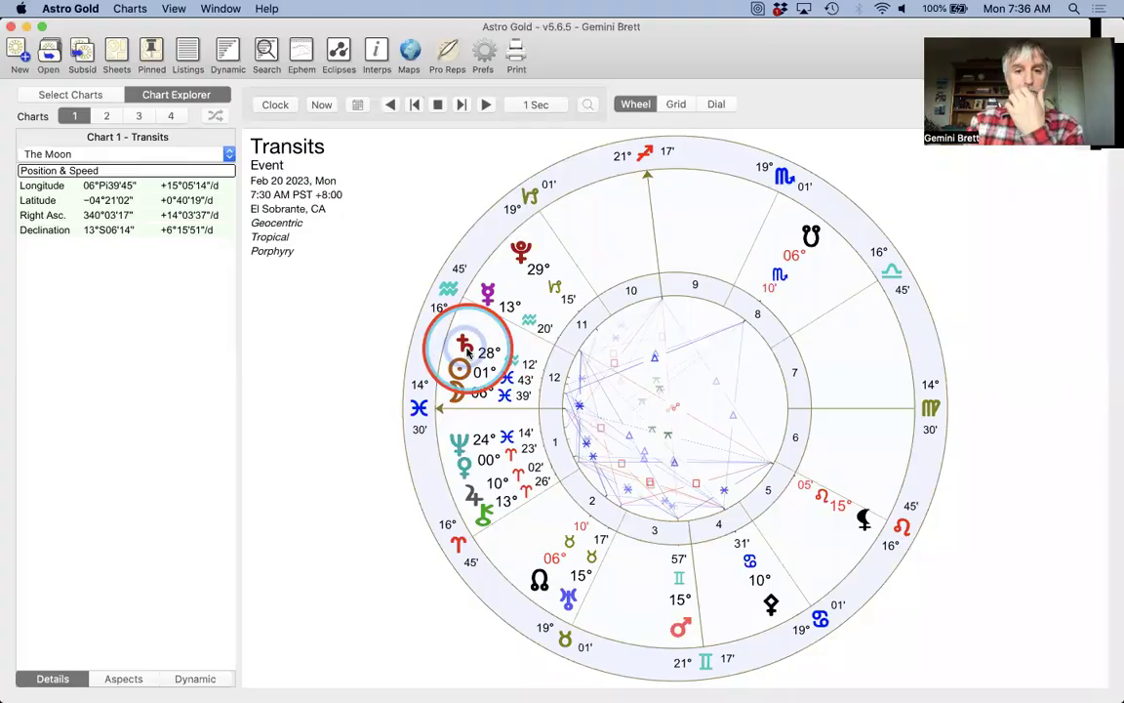
pyautogui.hotkey('ctrl', 'Right')
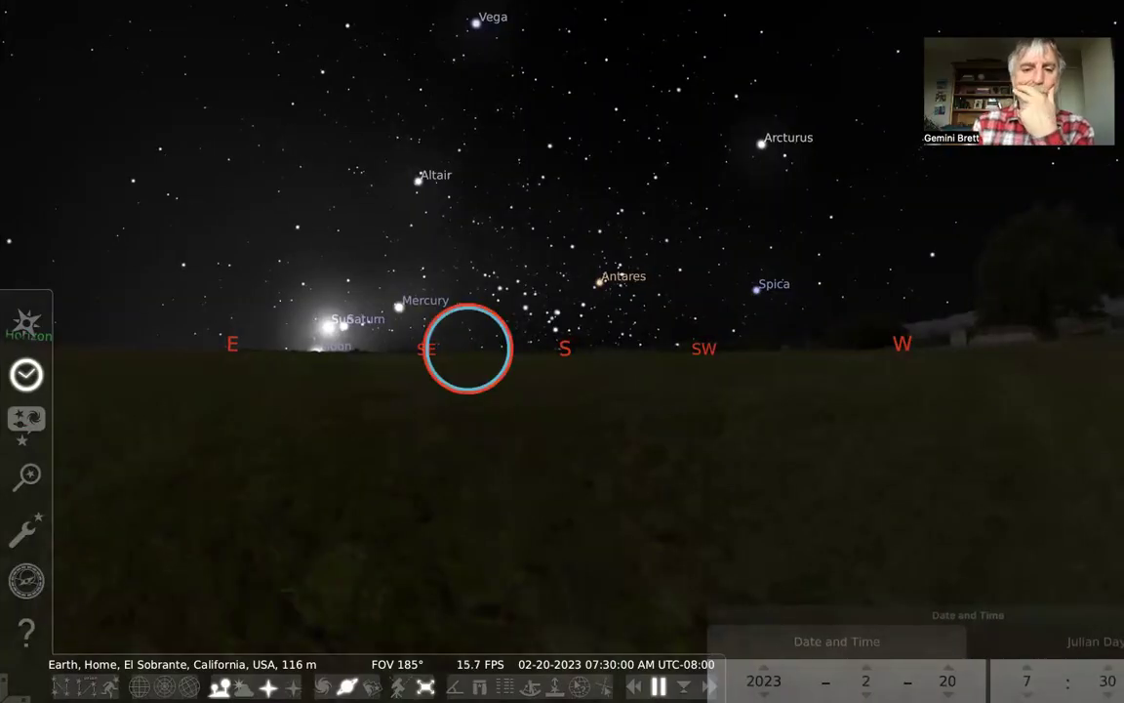
# Open the sky and viewing options and look through the SSO, DSO, Markings, Landscape, Sky Culture and Surveys settings, ending on Sky
pyautogui.click(27, 427)
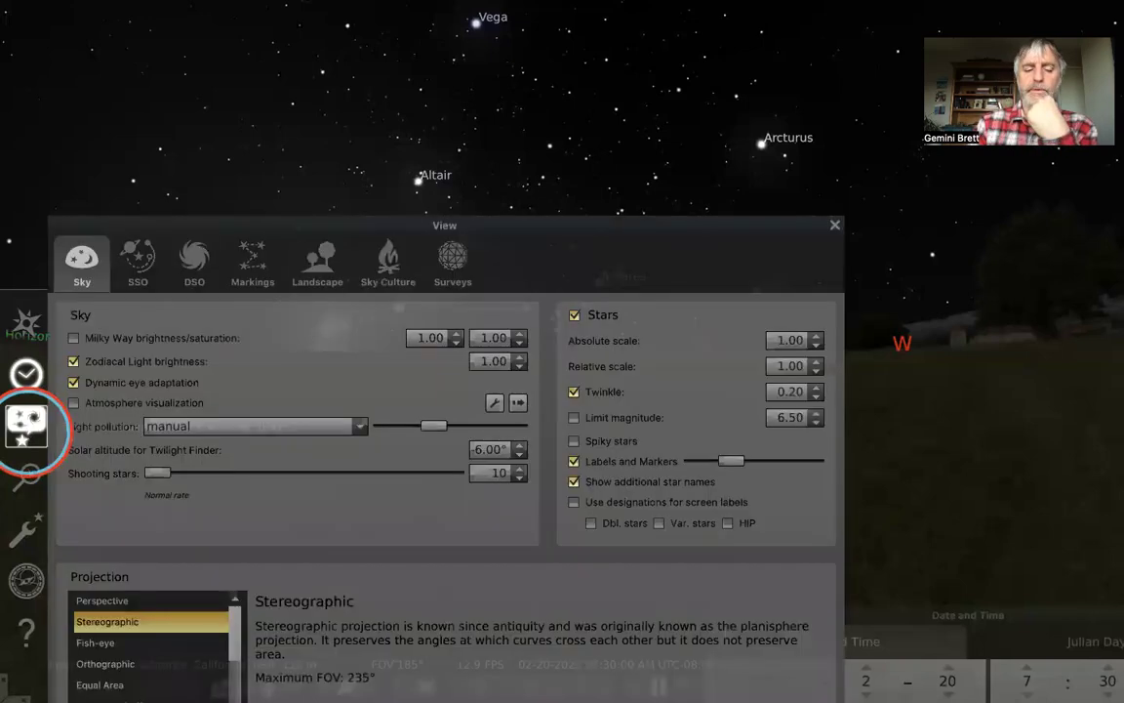
pyautogui.moveTo(152, 283); pyautogui.dragTo(231, 59)
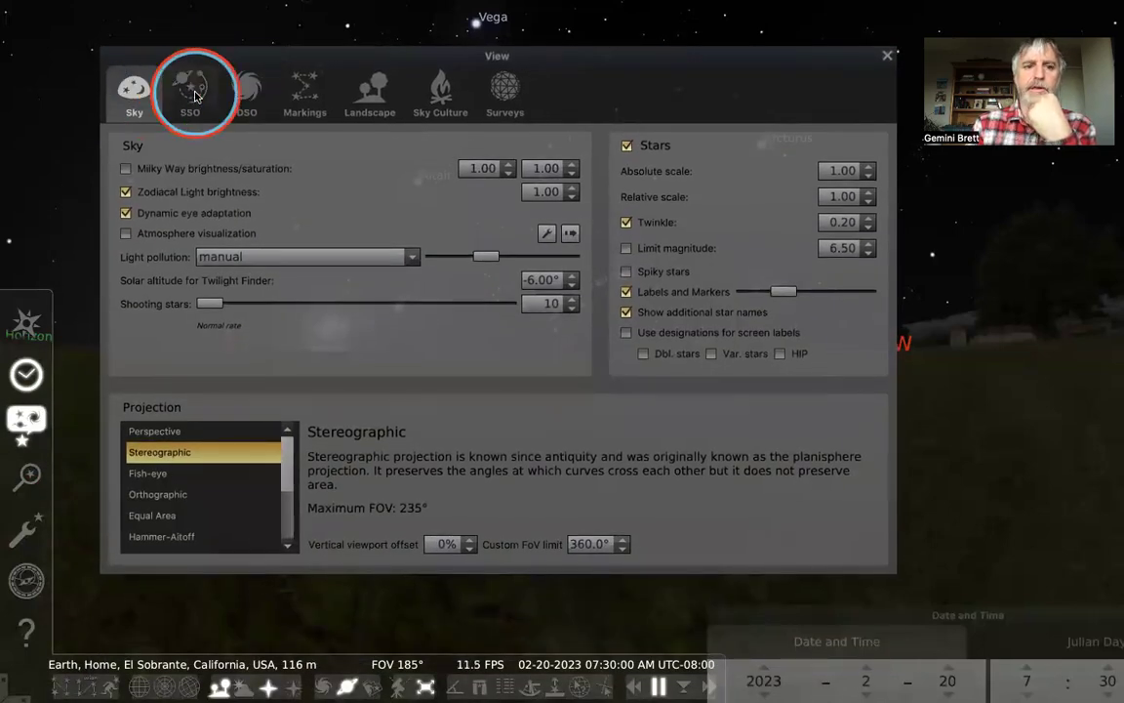
pyautogui.click(192, 96)
pyautogui.click(249, 90)
pyautogui.click(305, 88)
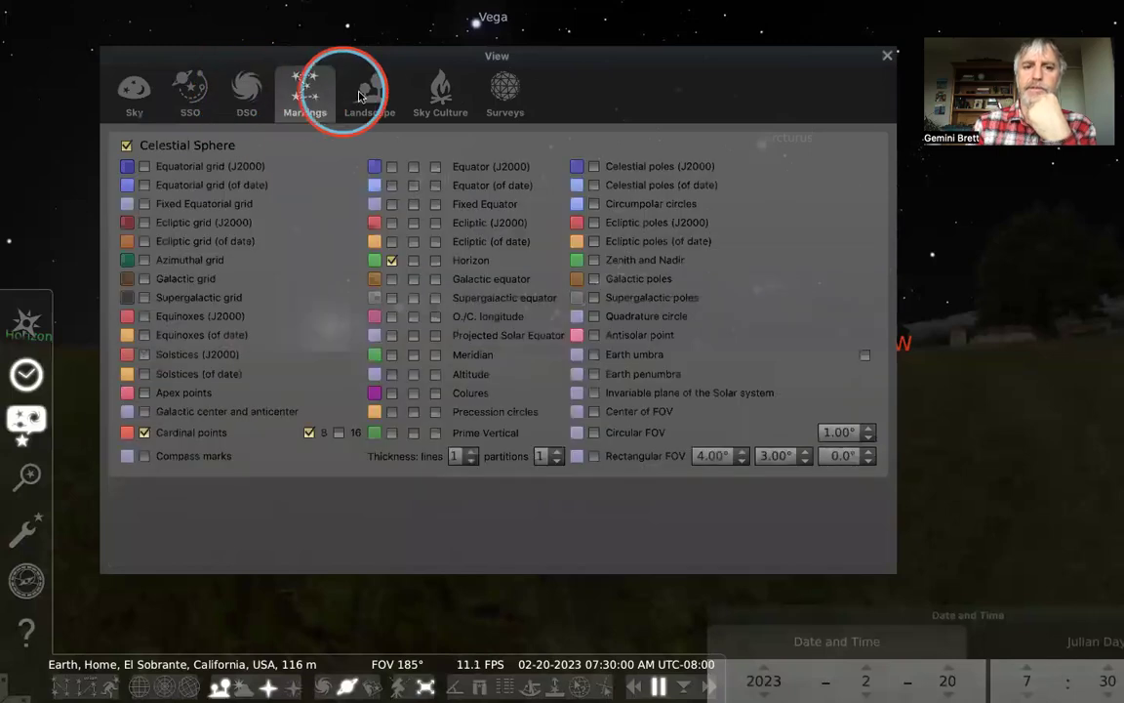
pyautogui.click(368, 90)
pyautogui.click(435, 102)
pyautogui.click(507, 98)
pyautogui.click(432, 96)
pyautogui.click(371, 90)
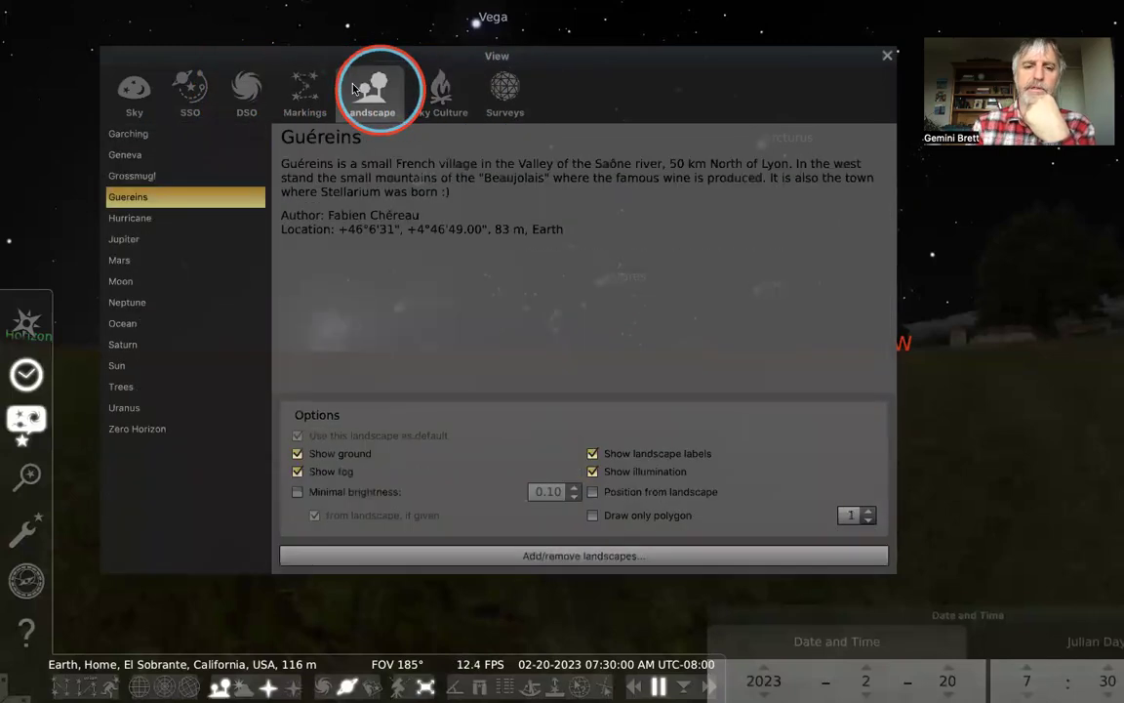
pyautogui.click(304, 90)
pyautogui.click(248, 91)
pyautogui.click(191, 88)
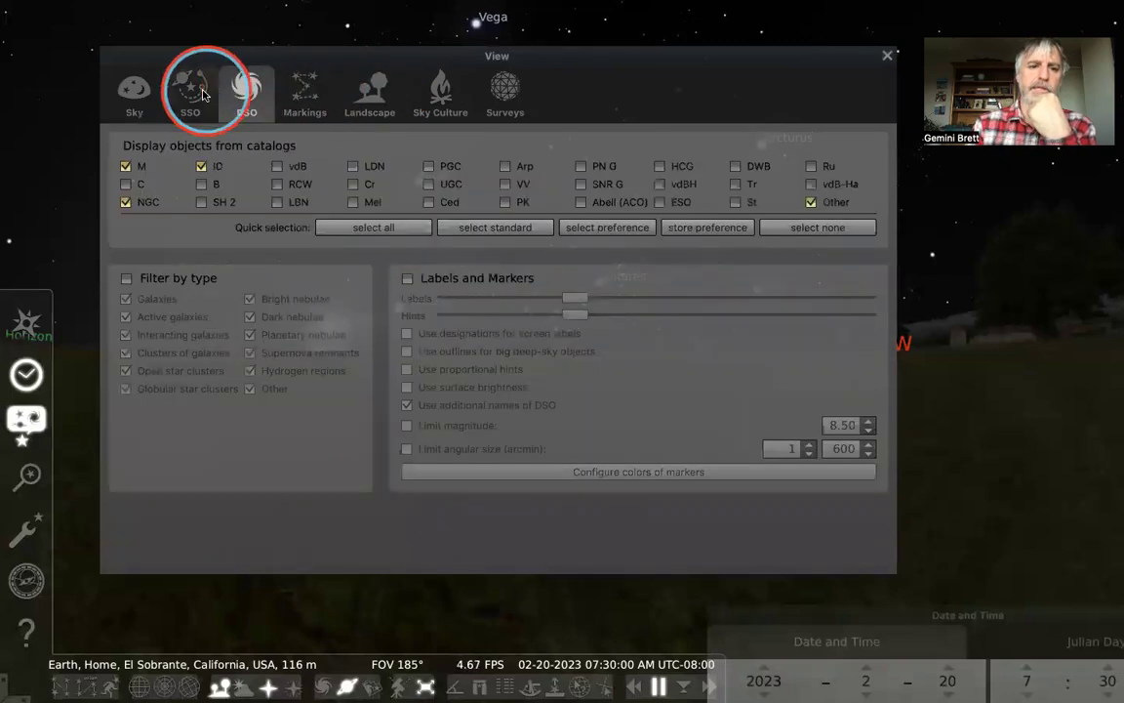
pyautogui.click(134, 95)
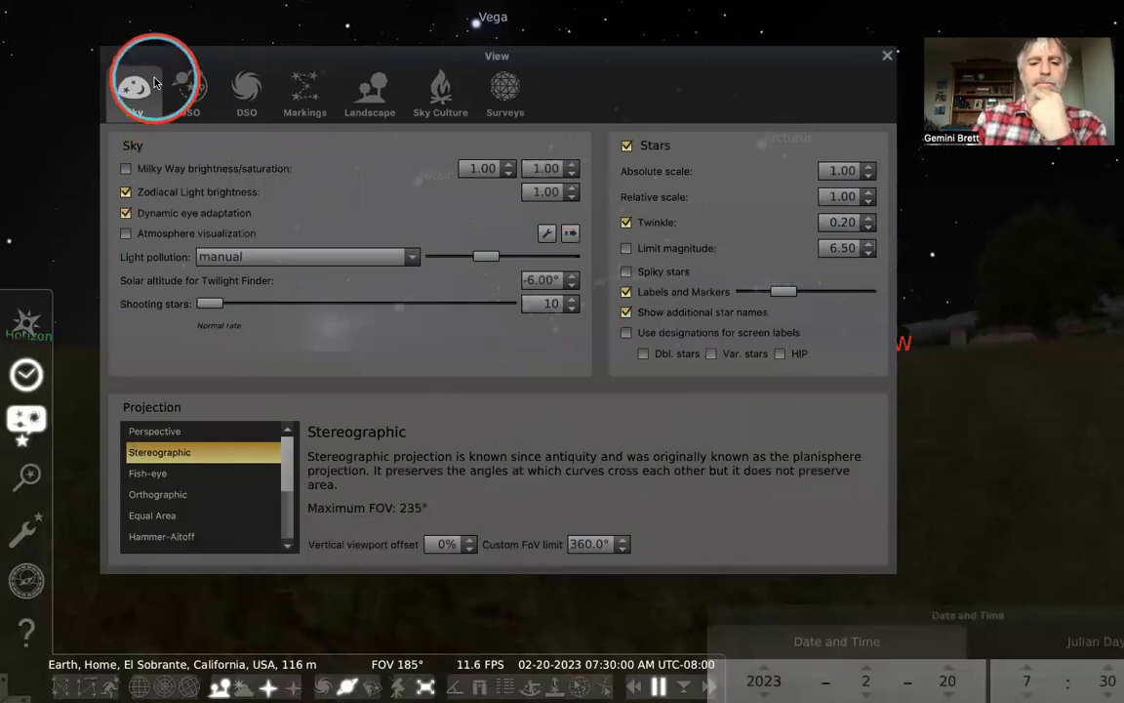
# Enable the Milky Way display, clearing the View window from the southern sky and toggling the Milky Way to compare
pyautogui.moveTo(174, 56); pyautogui.dragTo(468, 174)
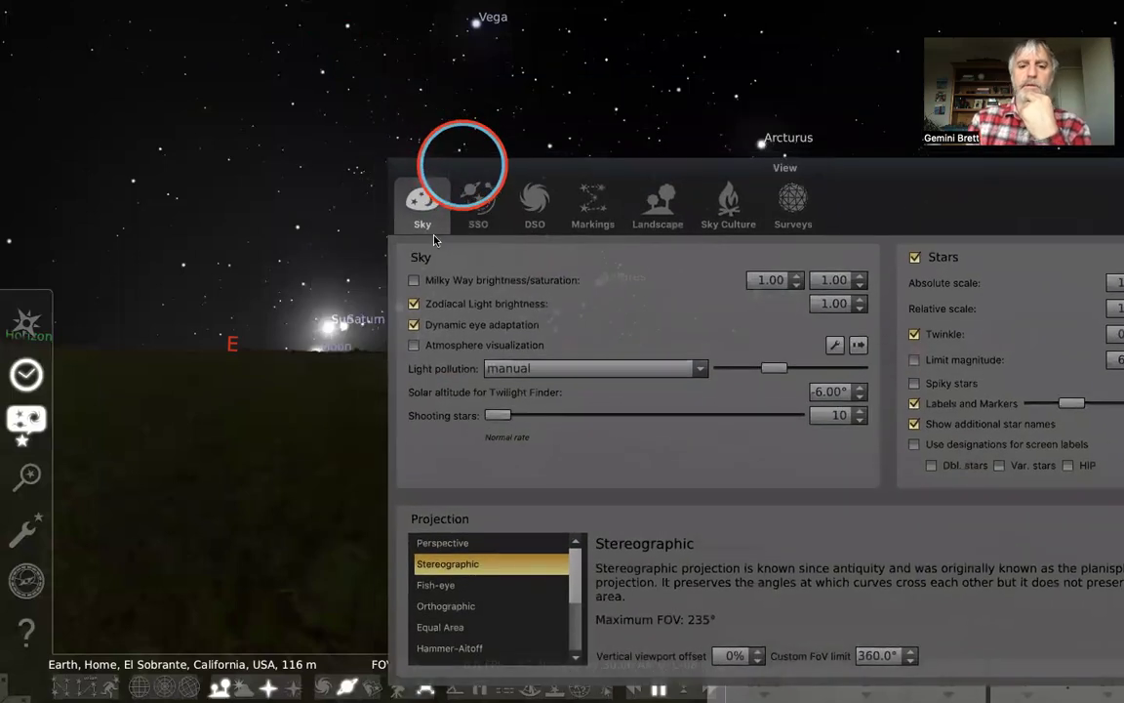
pyautogui.click(414, 281)
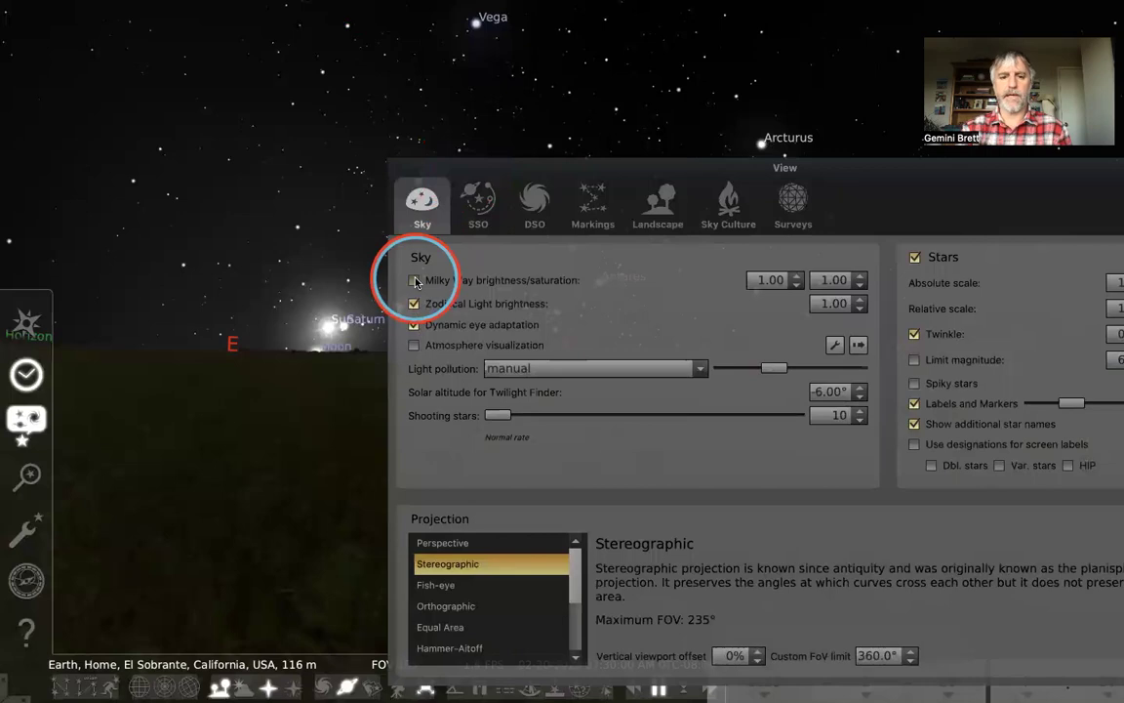
pyautogui.click(414, 281)
pyautogui.moveTo(461, 166); pyautogui.dragTo(670, 198)
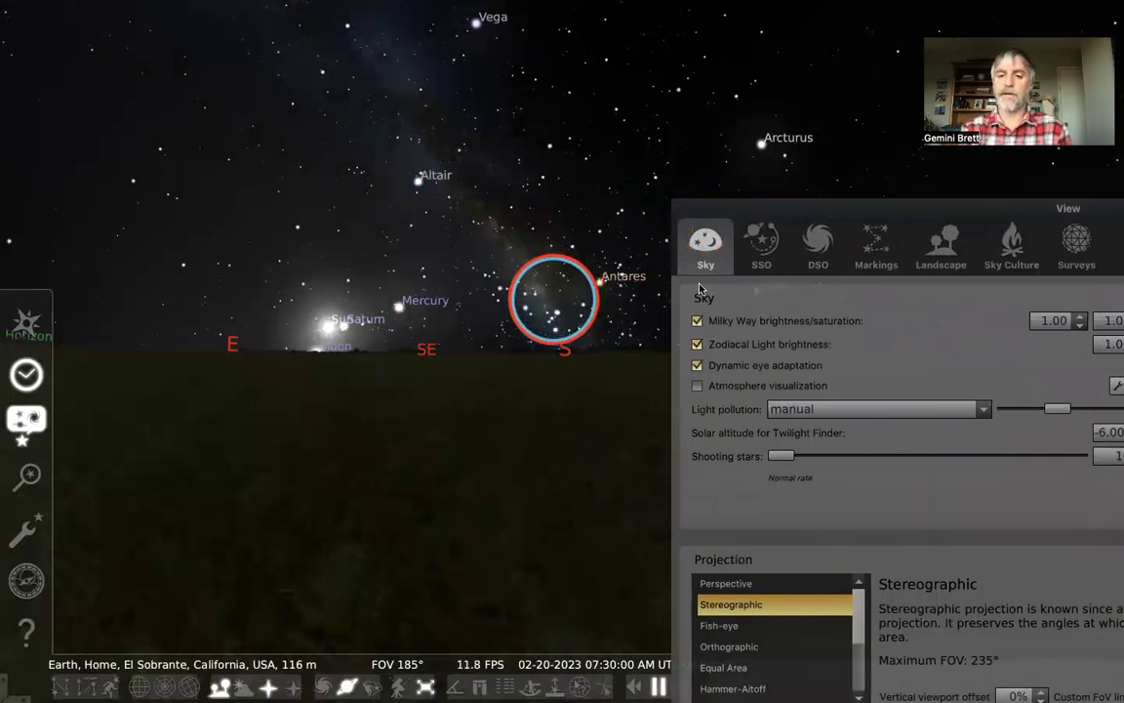
pyautogui.click(697, 320)
pyautogui.click(697, 320)
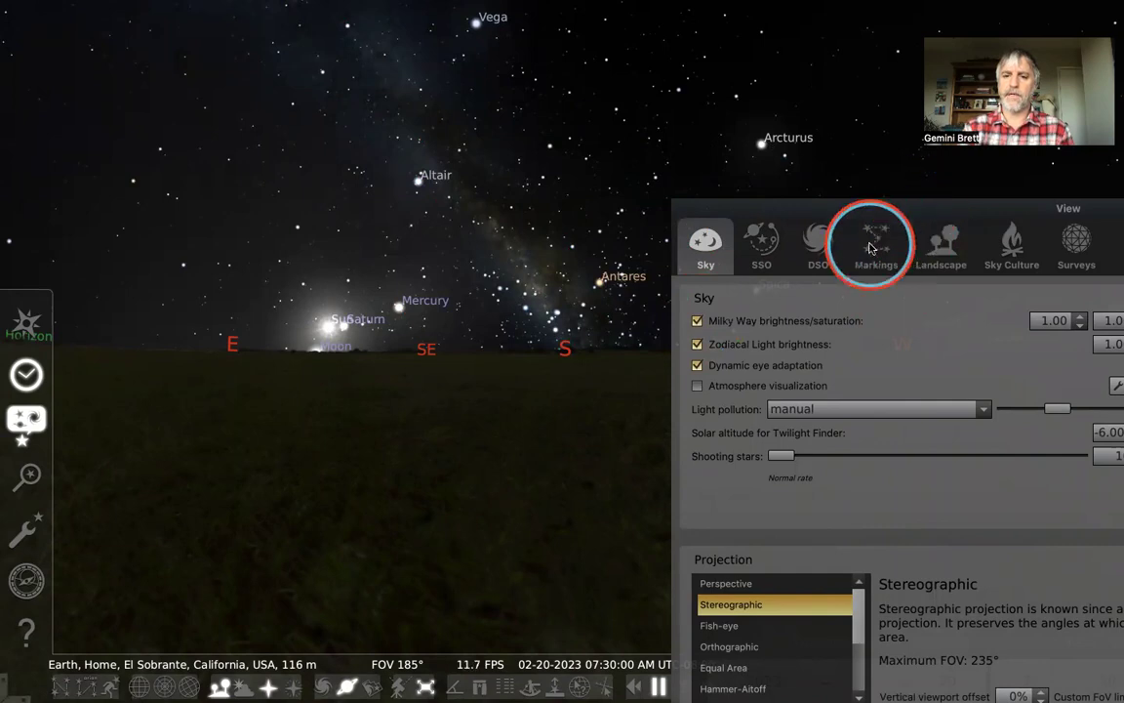
# Raise the Milky Way brightness to 3.30
pyautogui.scroll(5, 1080, 321)
pyautogui.scroll(4, 1079, 321)
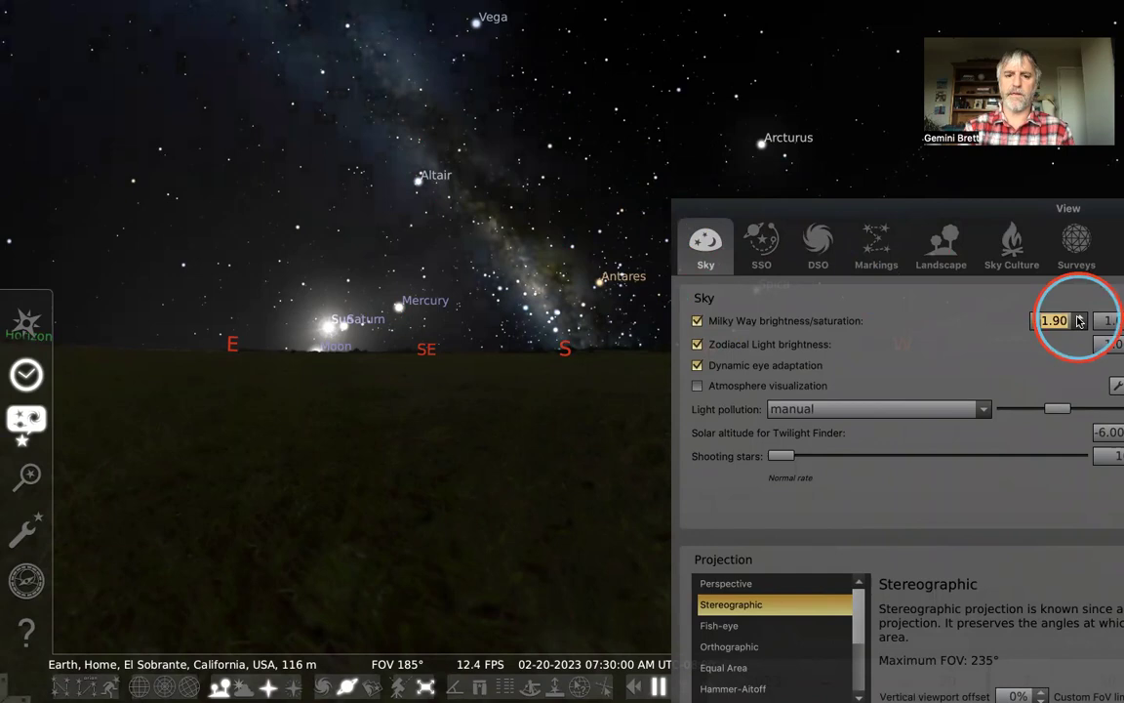
pyautogui.scroll(3, 1079, 321)
pyautogui.scroll(3, 1079, 321)
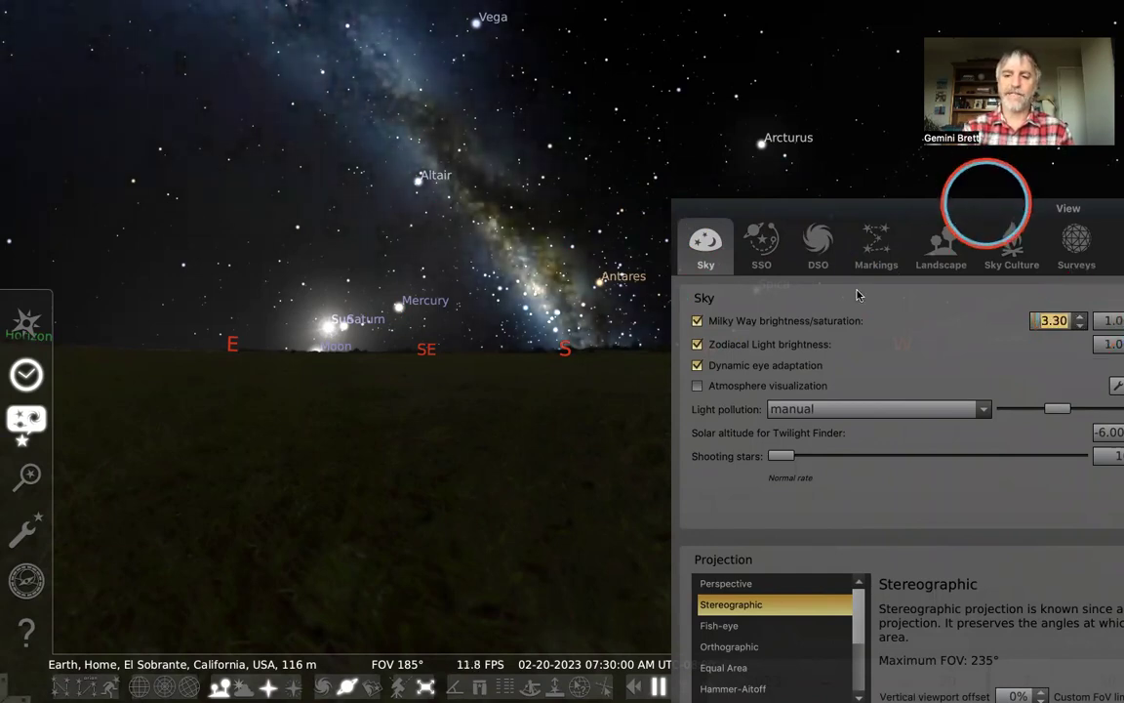
# Uncover the horizon, lower the Milky Way saturation to 0.00 and bring it back to 1.00
pyautogui.moveTo(743, 216); pyautogui.dragTo(465, 445)
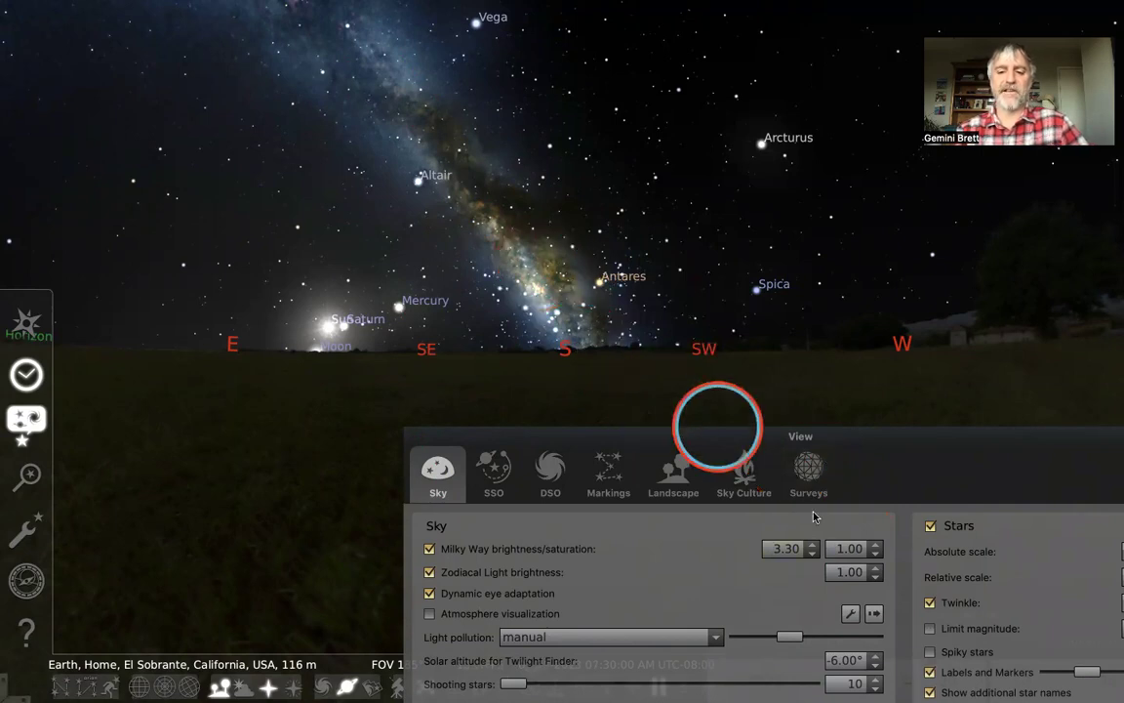
pyautogui.click(876, 554)
pyautogui.click(875, 555)
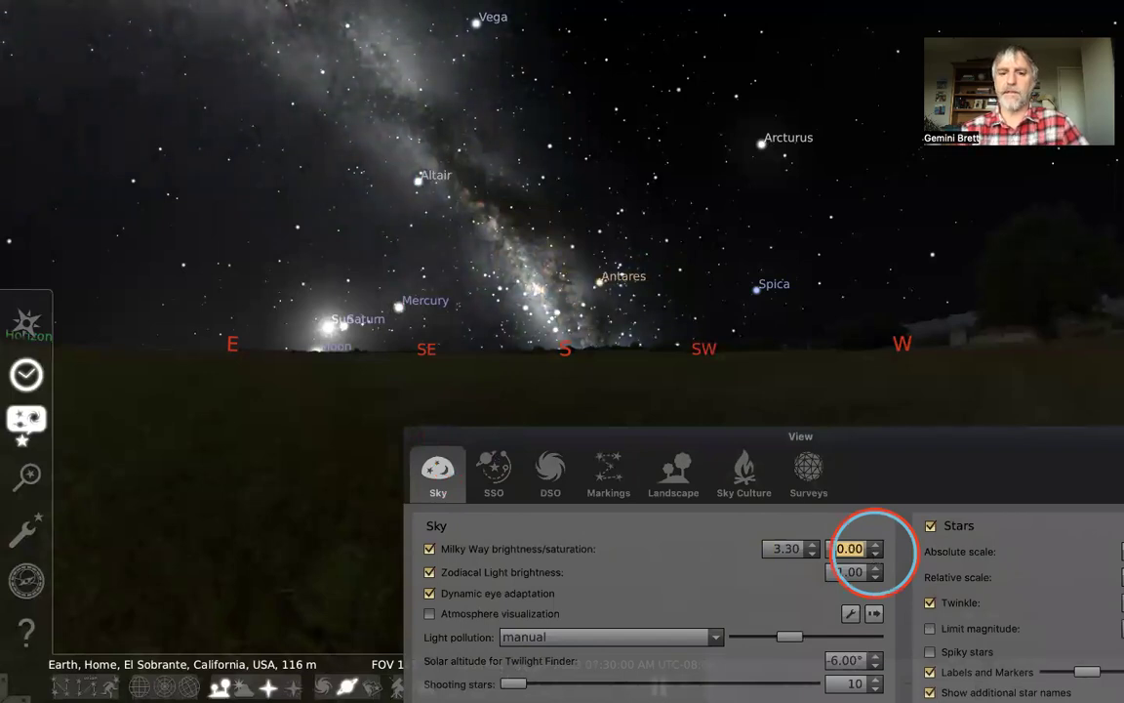
pyautogui.click(875, 544)
pyautogui.click(876, 543)
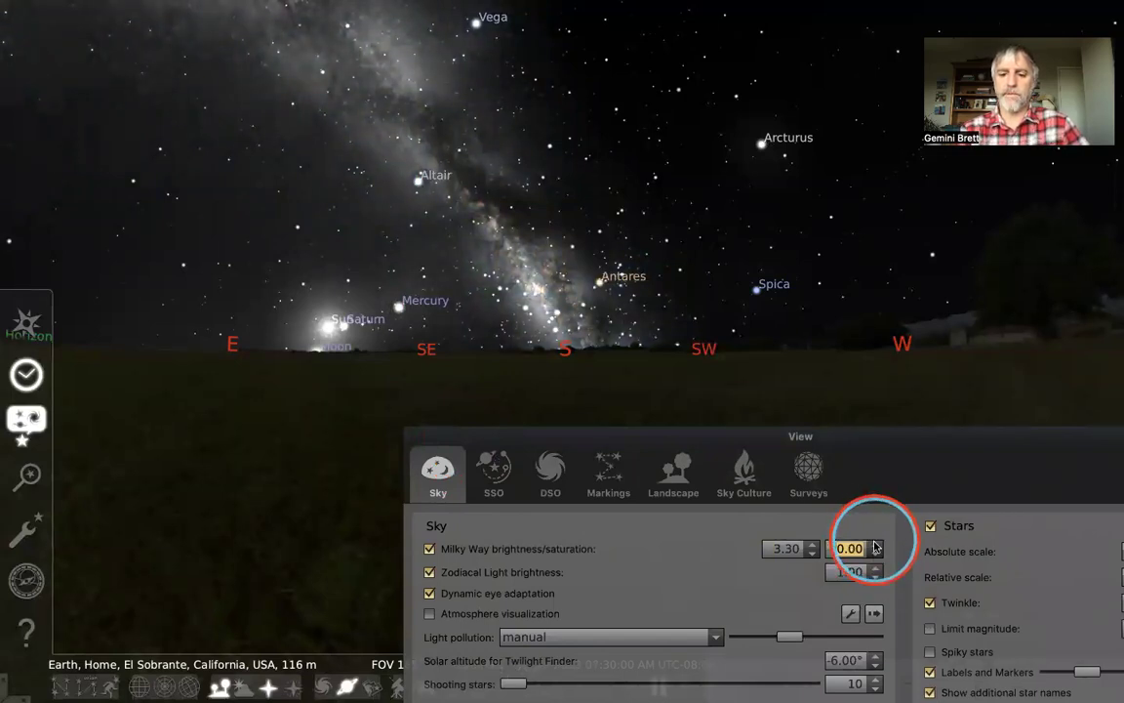
pyautogui.click(875, 544)
pyautogui.click(875, 543)
pyautogui.click(876, 544)
pyautogui.click(876, 543)
pyautogui.click(876, 543)
pyautogui.click(875, 544)
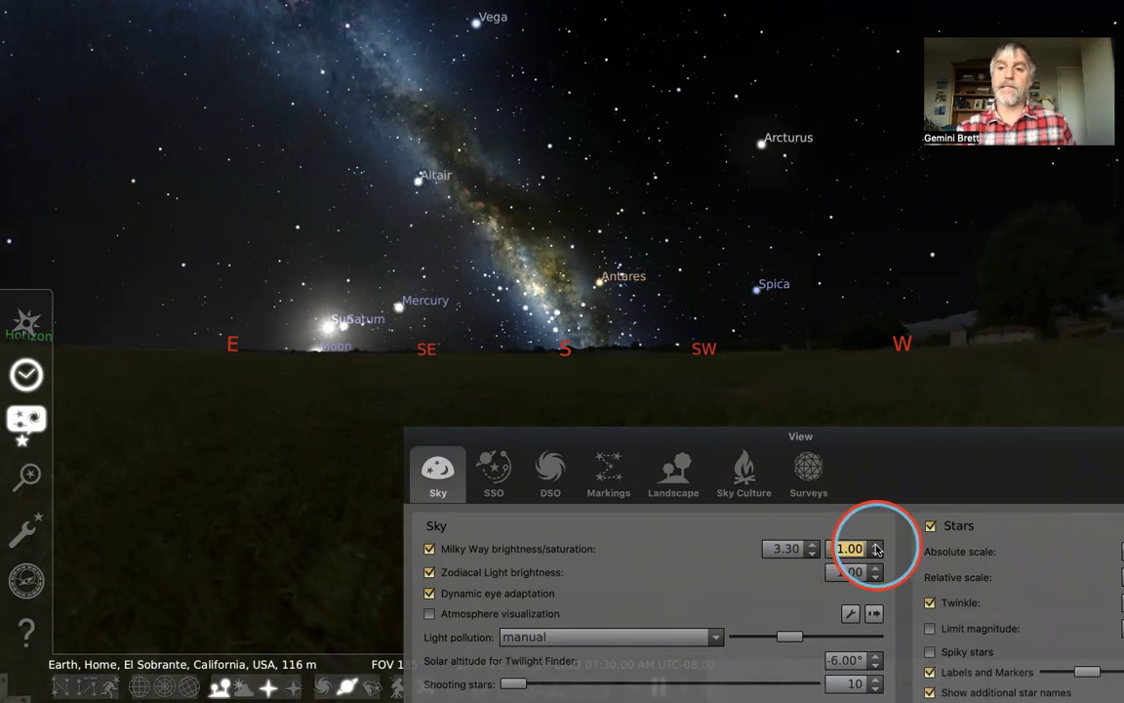
# Repeat the colour comparison by reducing the Milky Way saturation stepwise to 0.00 and restoring it to 1.00
pyautogui.click(877, 554)
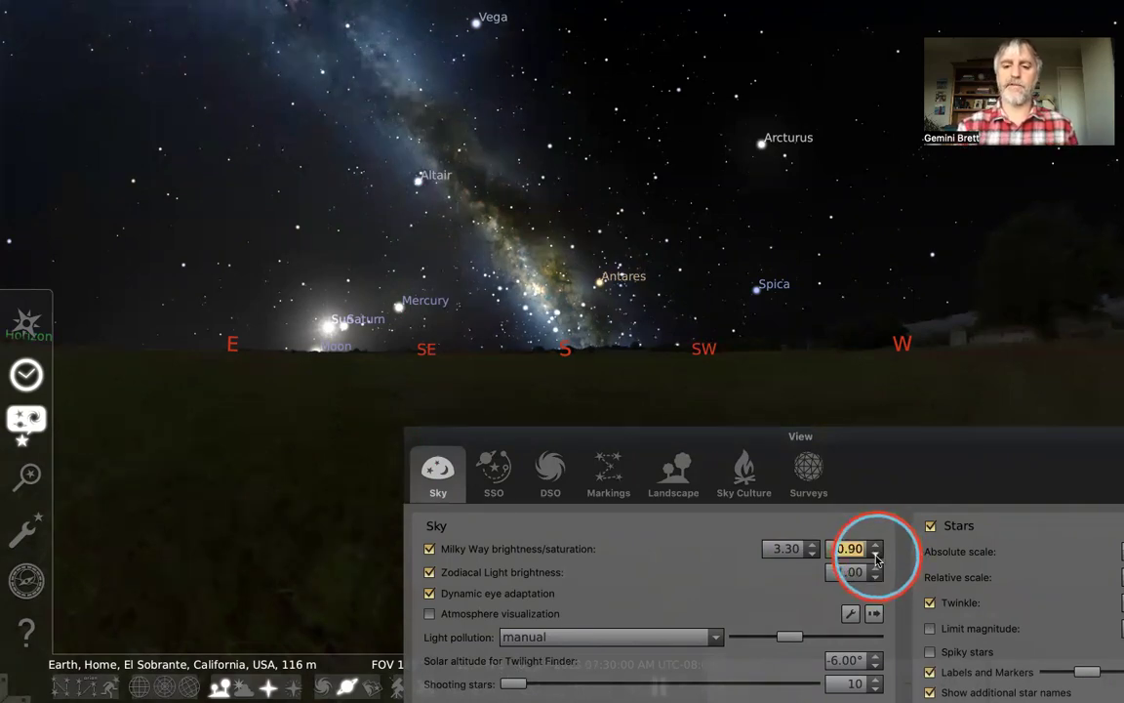
pyautogui.click(877, 556)
pyautogui.click(877, 556)
pyautogui.click(877, 556)
pyautogui.click(877, 556)
pyautogui.click(877, 557)
pyautogui.click(877, 557)
pyautogui.click(876, 556)
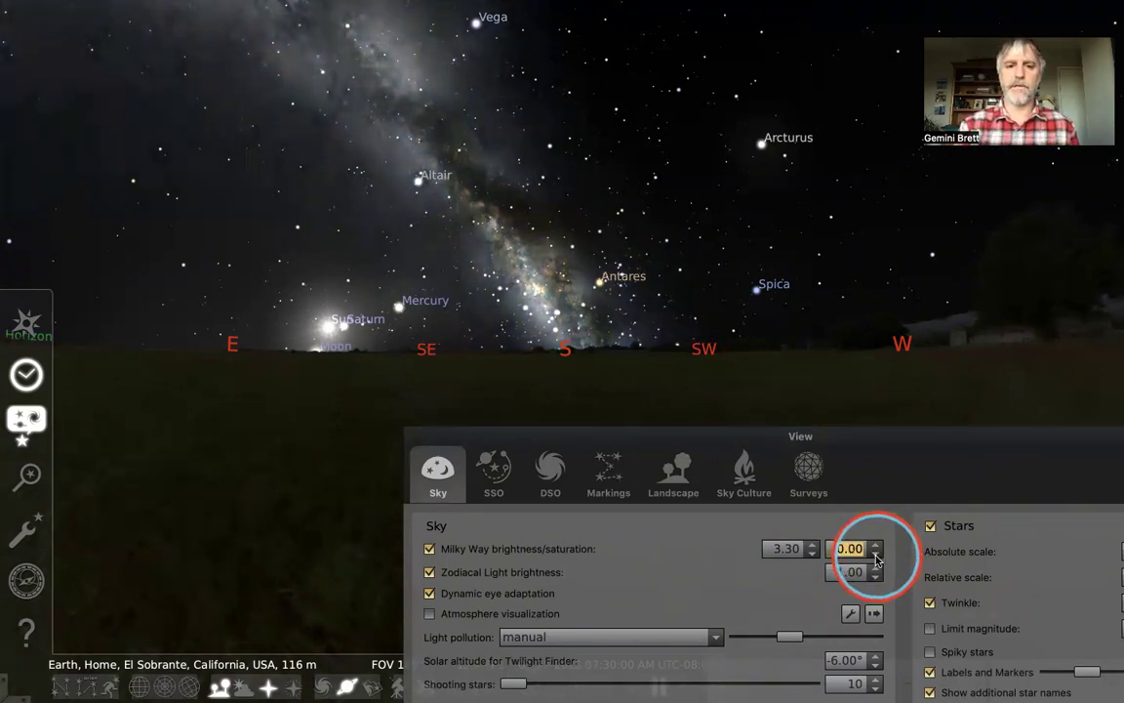
pyautogui.click(877, 543)
pyautogui.click(876, 544)
pyautogui.click(877, 544)
pyautogui.click(875, 543)
pyautogui.click(875, 544)
pyautogui.click(876, 544)
pyautogui.click(875, 544)
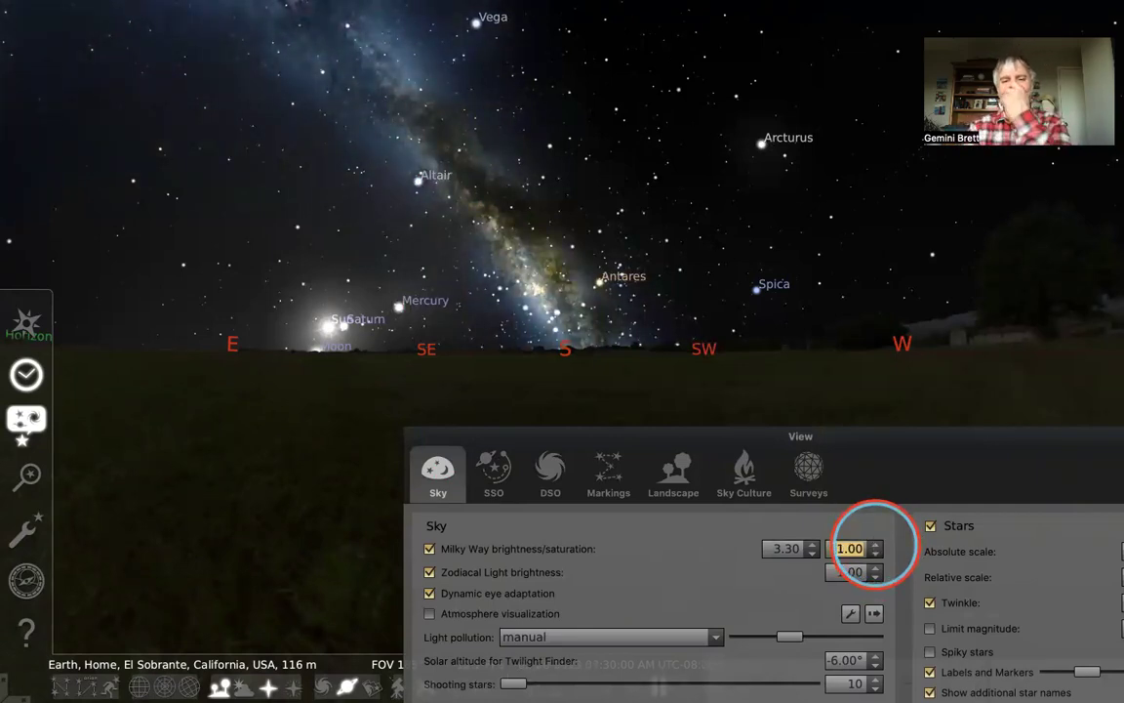
# Try a much stronger Milky Way by raising its brightness to 7.90
pyautogui.click(813, 543)
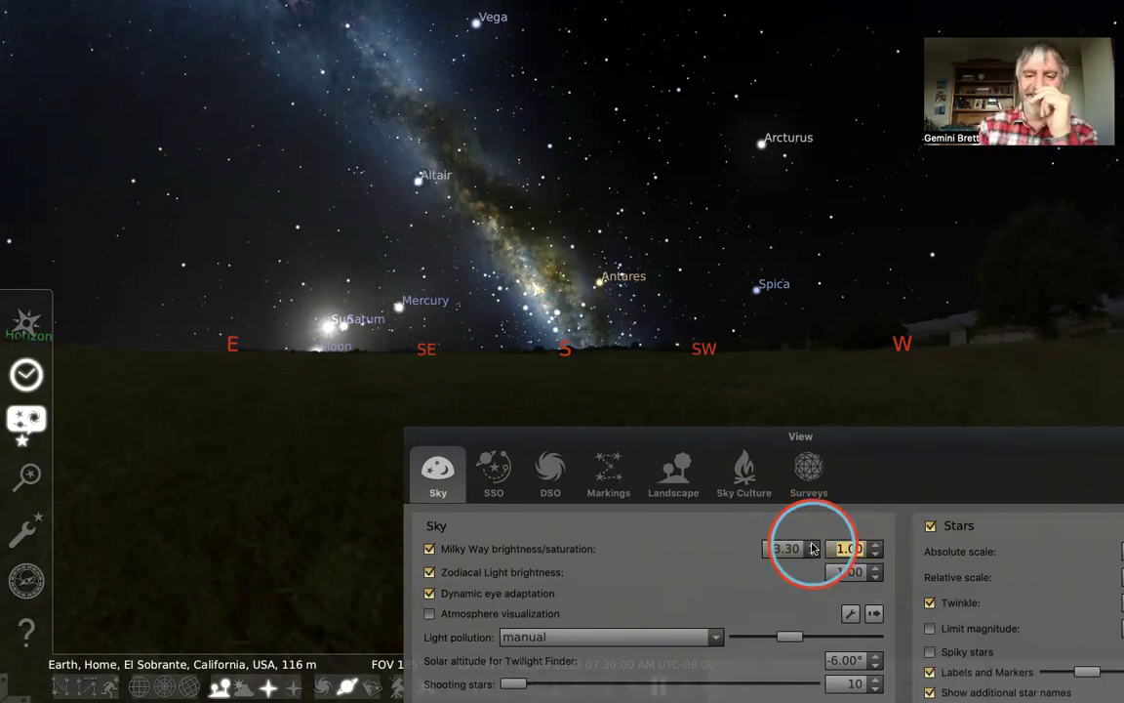
pyautogui.click(813, 545)
pyautogui.click(813, 546)
pyautogui.click(813, 546)
pyautogui.click(813, 545)
pyautogui.click(813, 544)
pyautogui.click(813, 543)
pyautogui.click(813, 543)
pyautogui.click(813, 544)
pyautogui.click(813, 544)
pyautogui.click(813, 543)
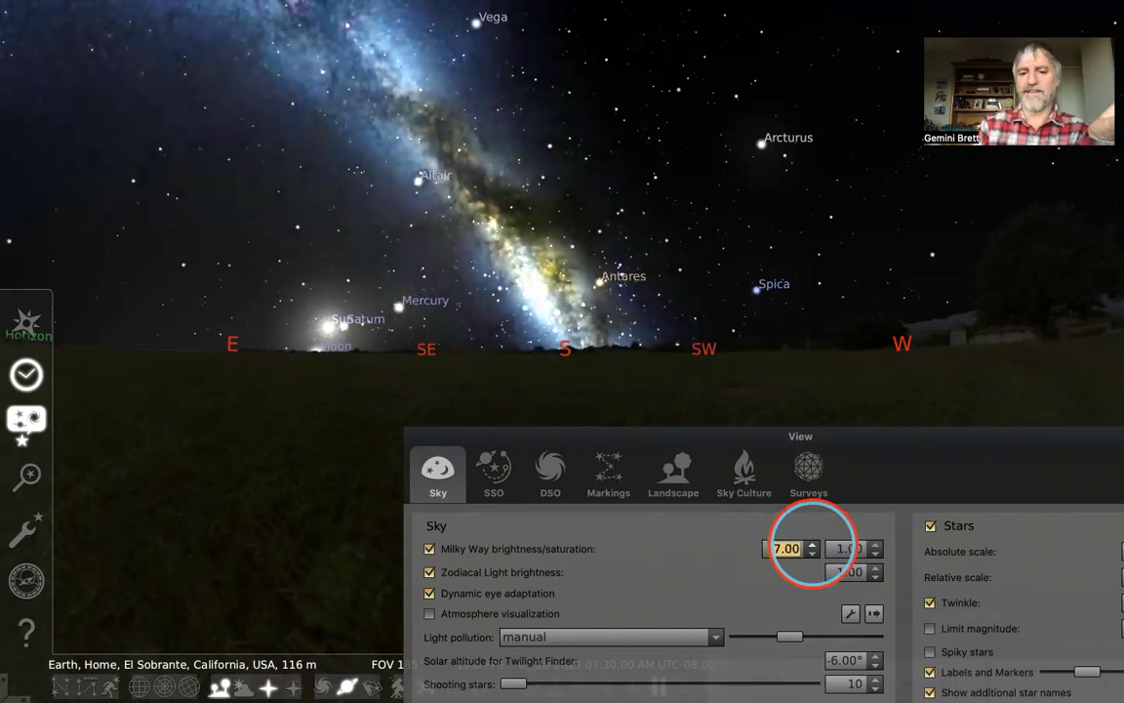
pyautogui.click(813, 544)
pyautogui.click(813, 544)
pyautogui.click(813, 543)
pyautogui.click(813, 544)
# Set the Milky Way brightness to 3.00 and turn the Milky Way off and on again to compare
pyautogui.click(786, 548)
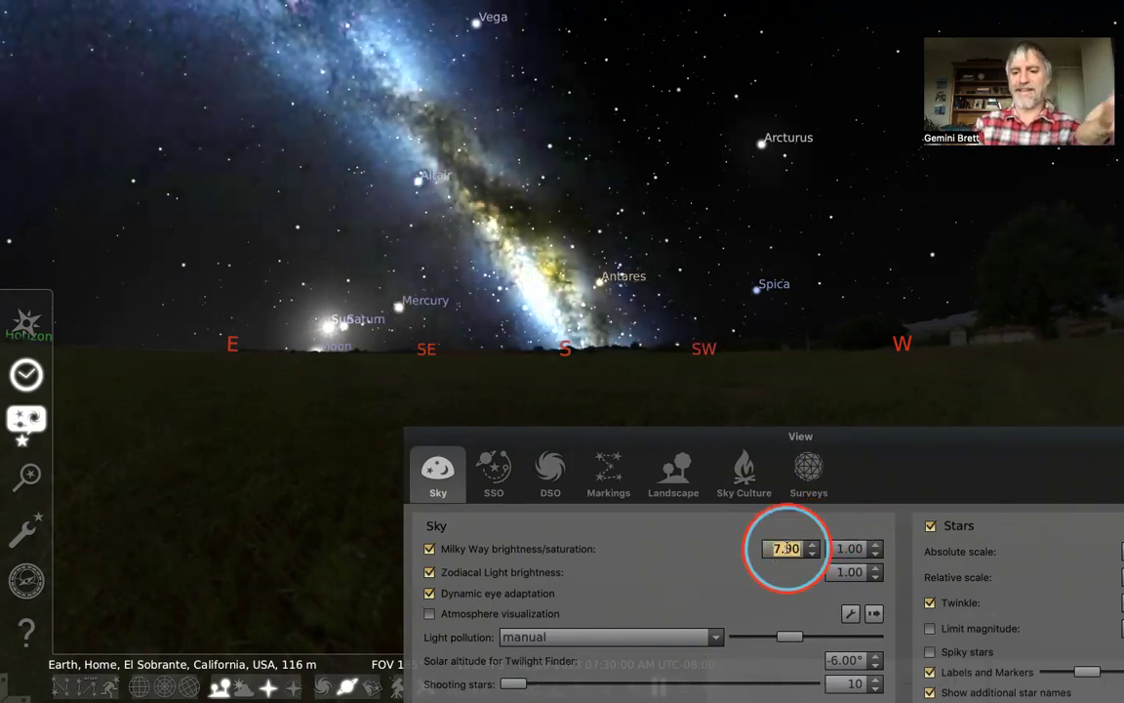
pyautogui.write('3')
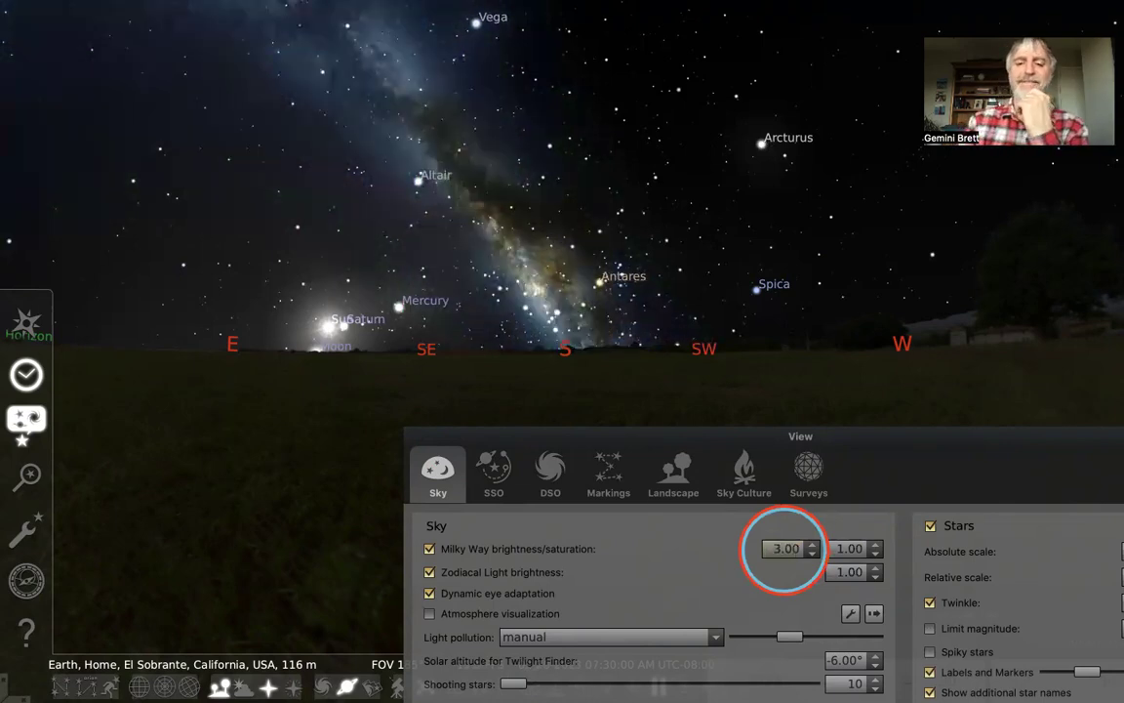
pyautogui.moveTo(883, 441); pyautogui.dragTo(753, 180)
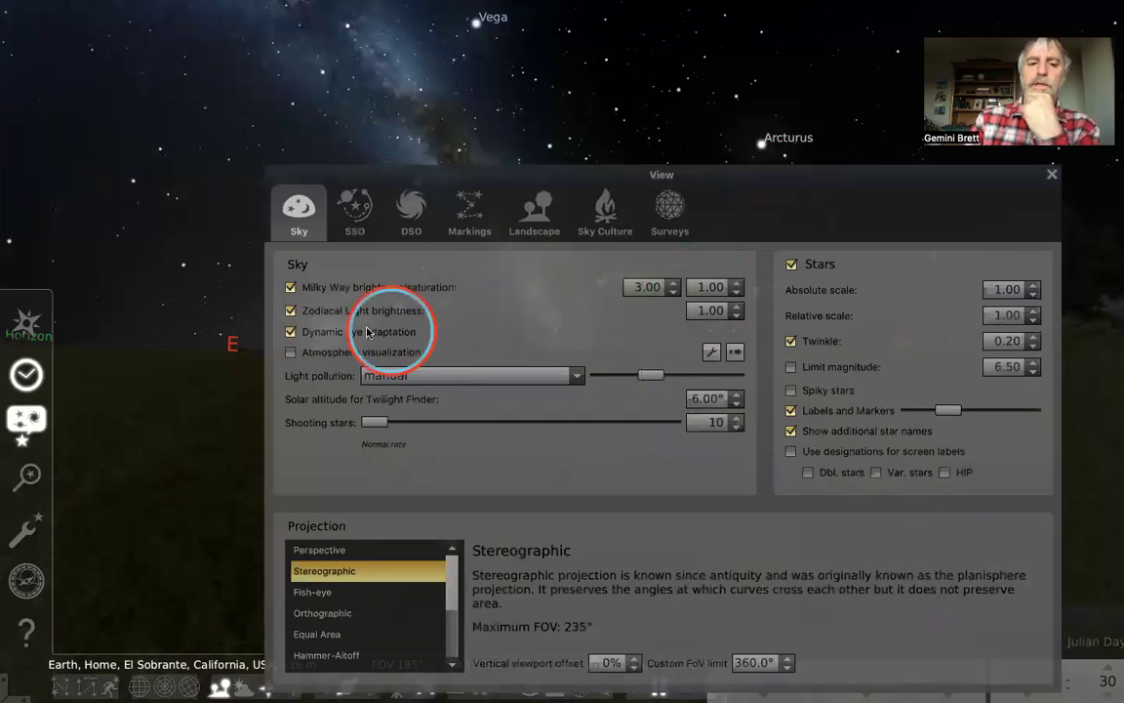
pyautogui.click(290, 288)
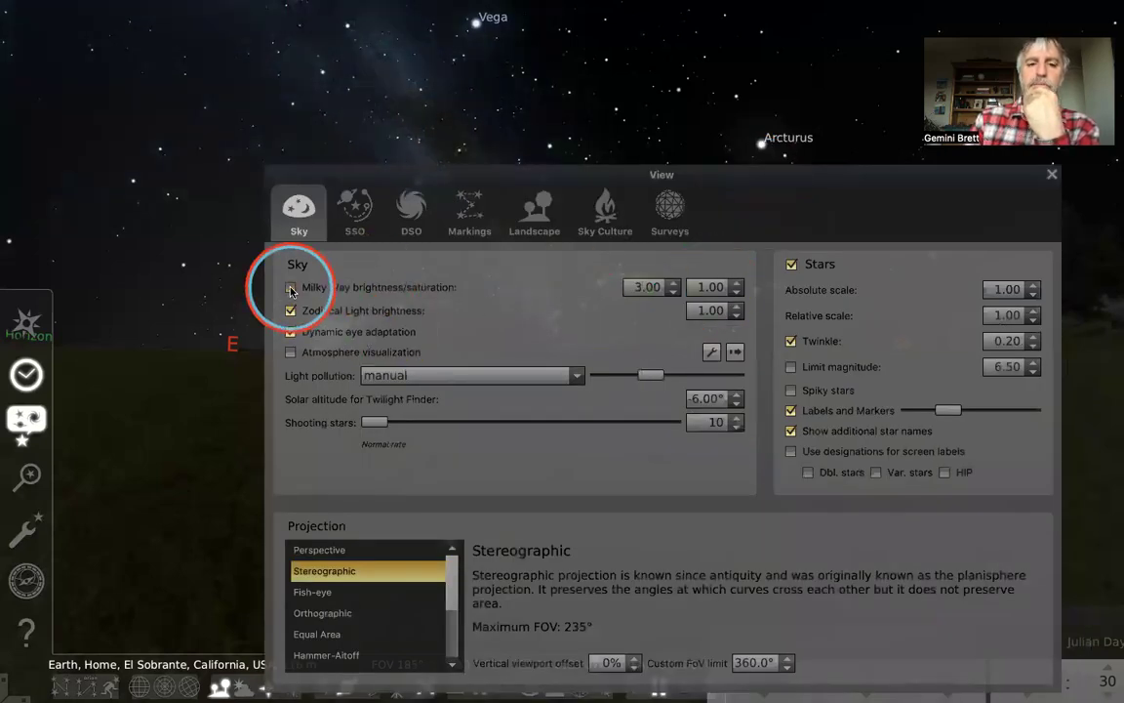
pyautogui.click(289, 288)
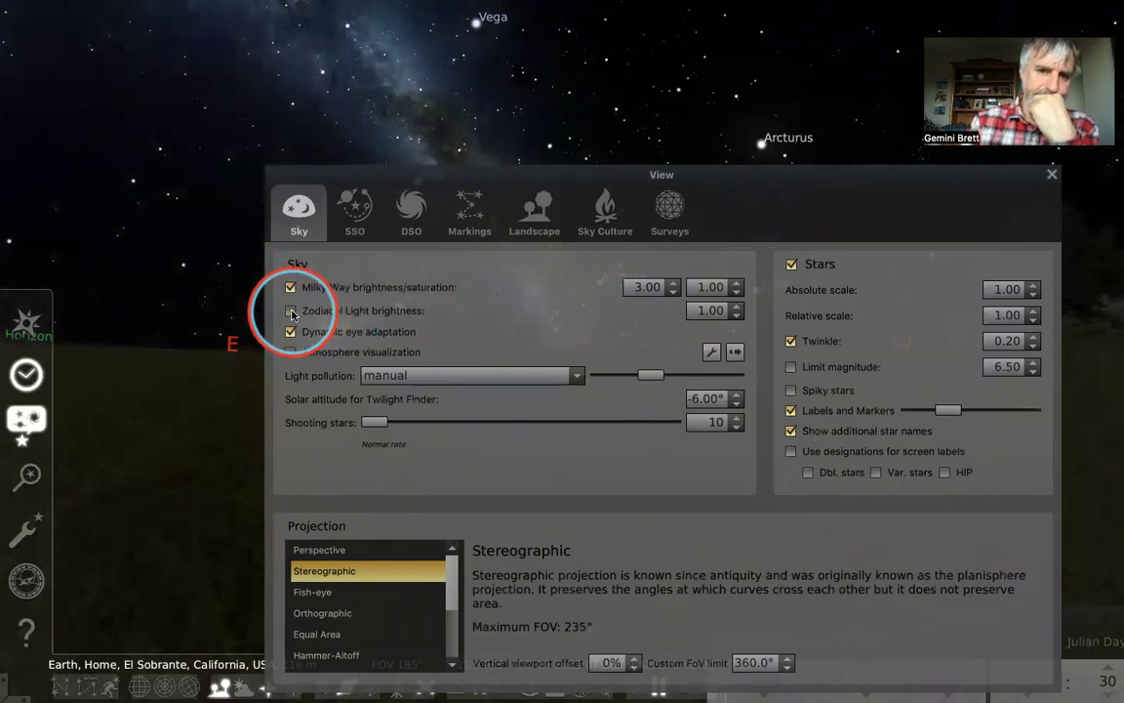
# Toggle the Zodiacal Light off and on repeatedly to compare the glow around the Sun, leaving it enabled
pyautogui.moveTo(723, 179); pyautogui.dragTo(978, 365)
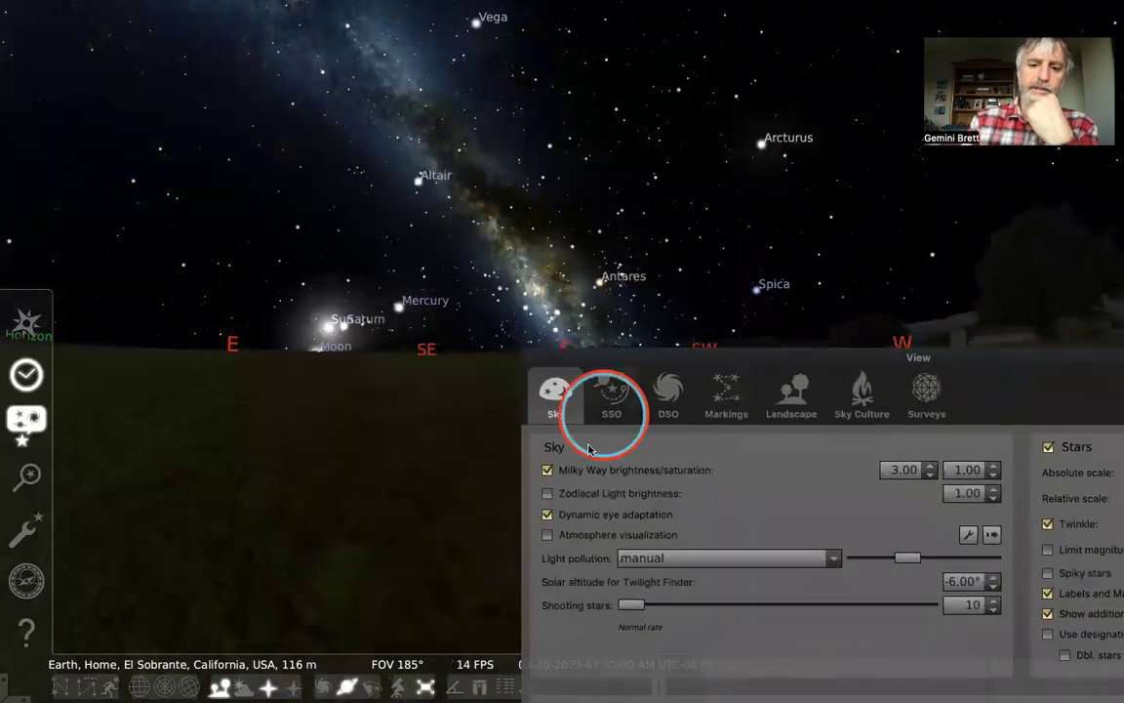
pyautogui.click(548, 494)
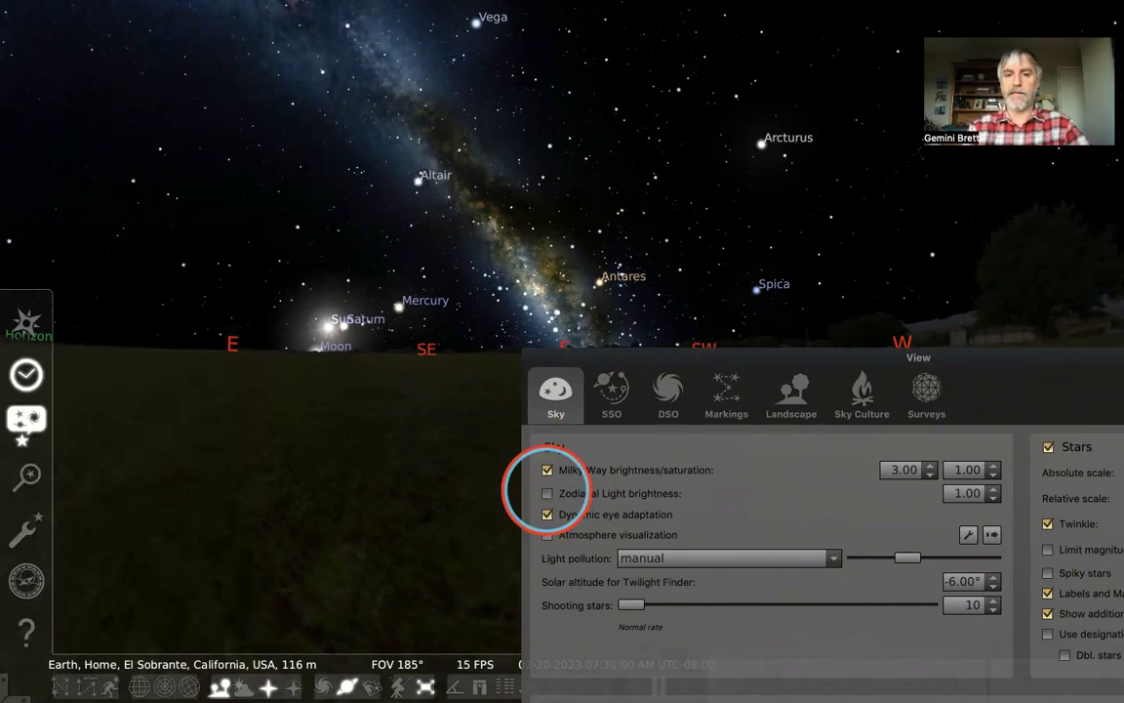
pyautogui.click(548, 493)
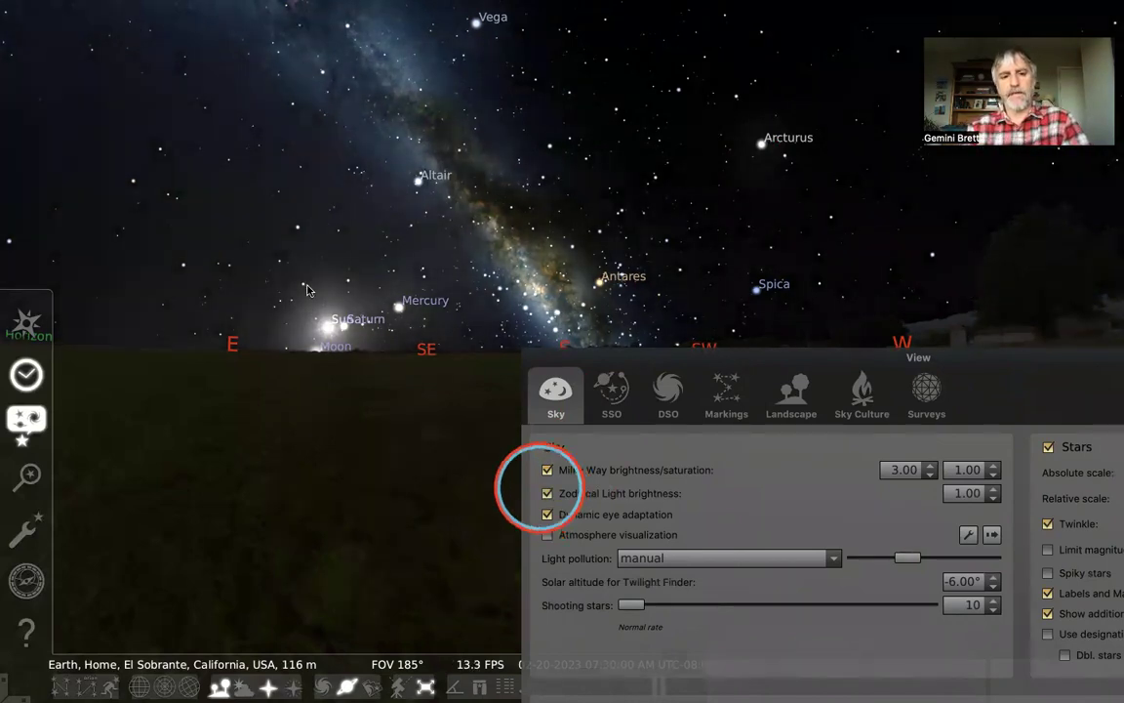
pyautogui.click(548, 493)
pyautogui.click(547, 494)
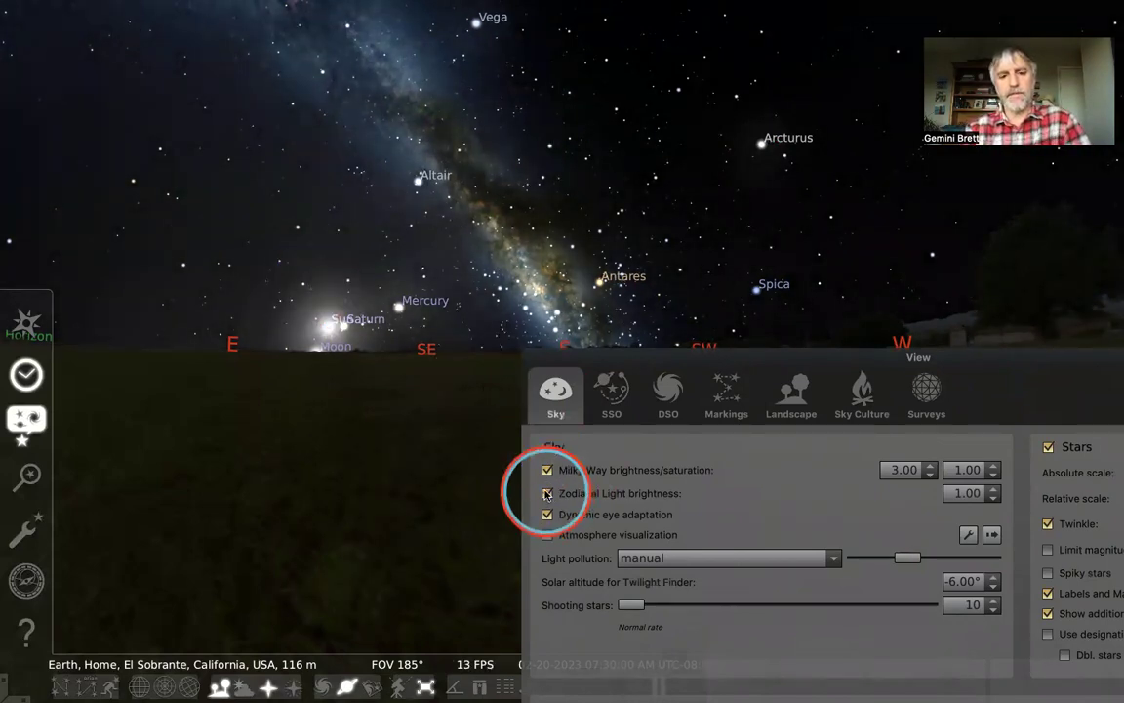
pyautogui.click(548, 494)
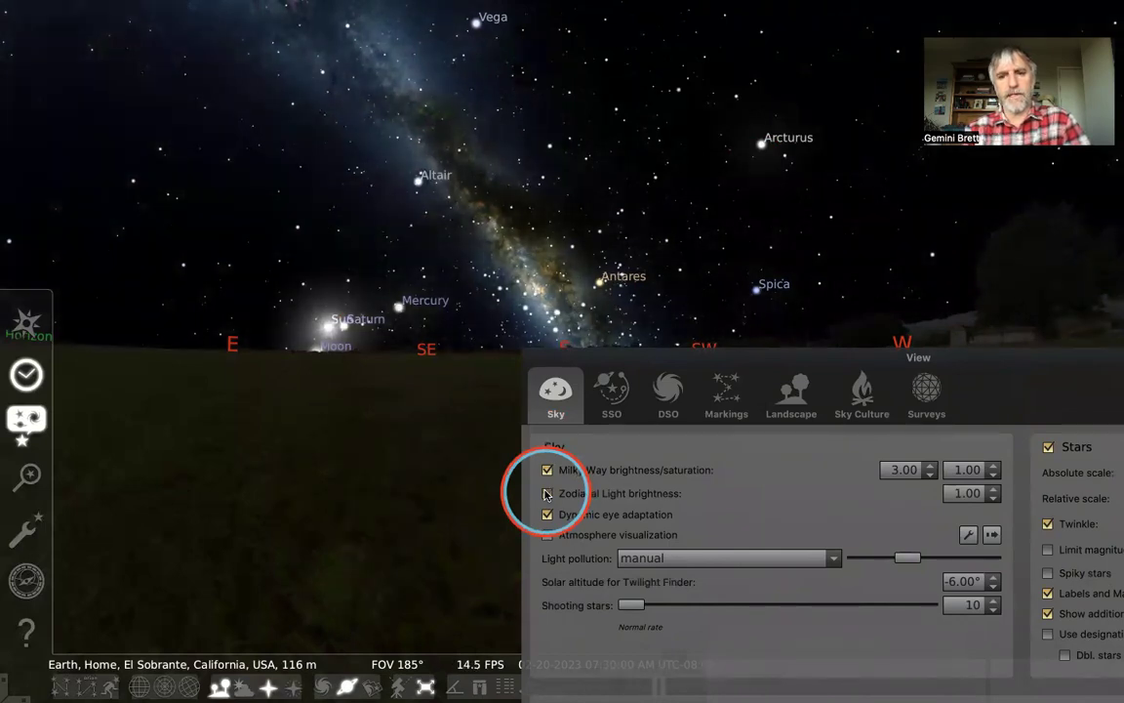
pyautogui.click(547, 494)
pyautogui.click(548, 494)
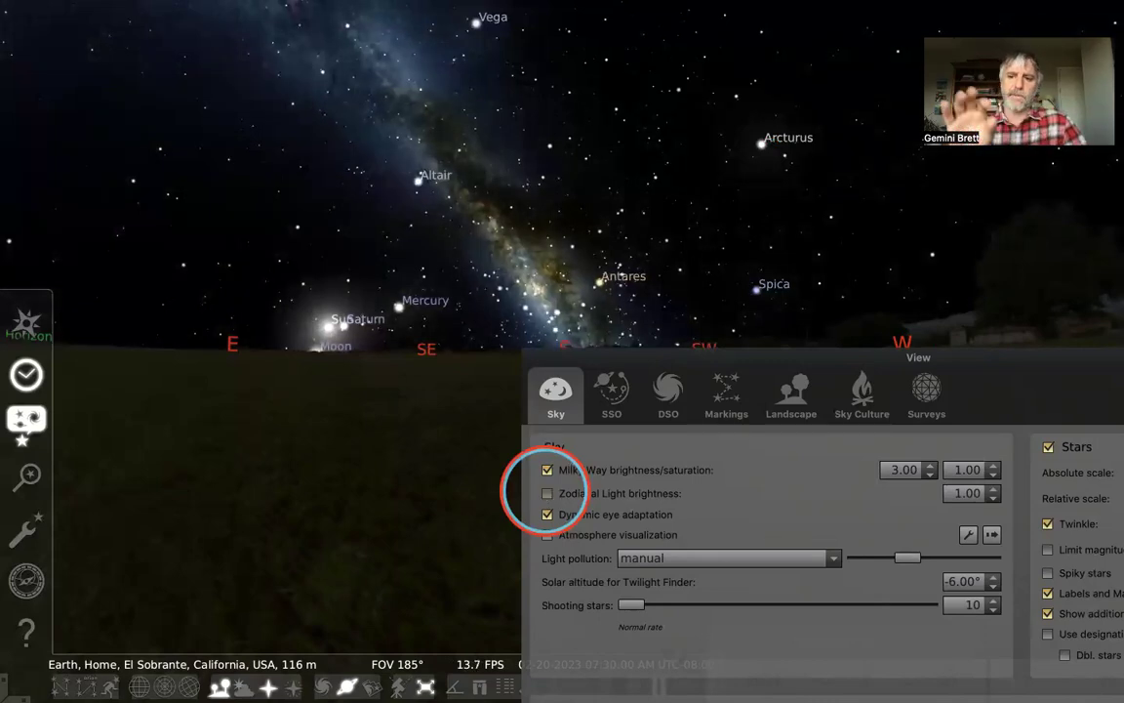
pyautogui.click(548, 494)
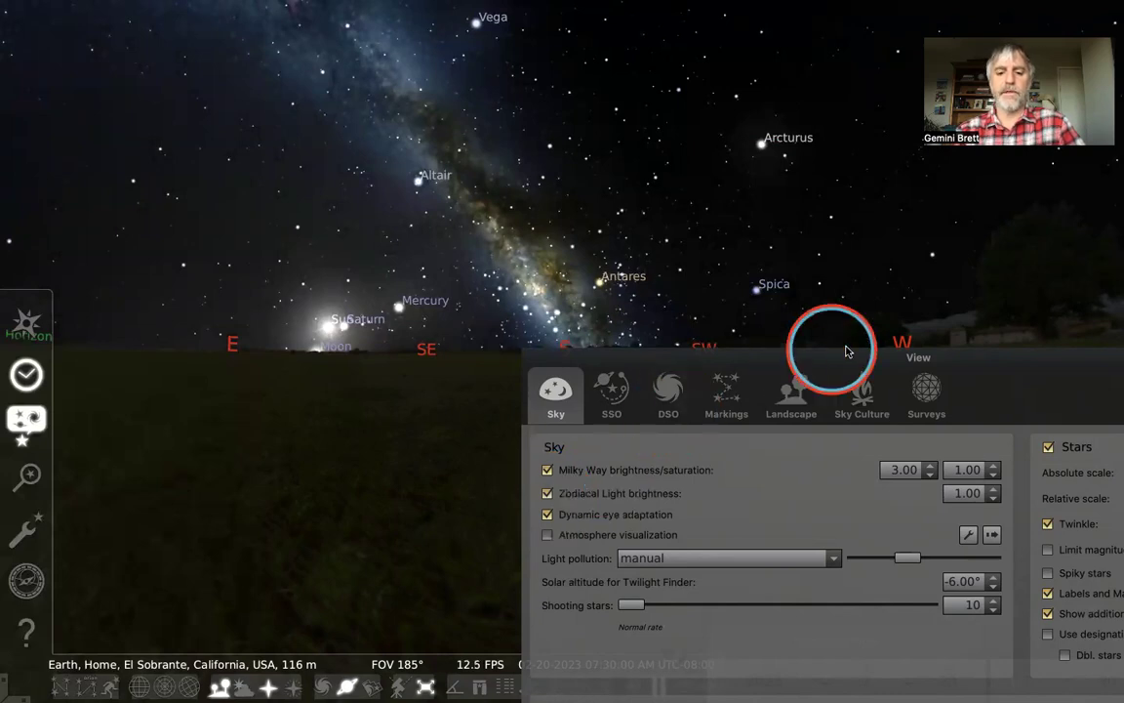
# Move the View window higher and vary the manual light pollution between its maximum and lower levels, ending at Bortle class 1
pyautogui.moveTo(952, 347); pyautogui.dragTo(934, 277)
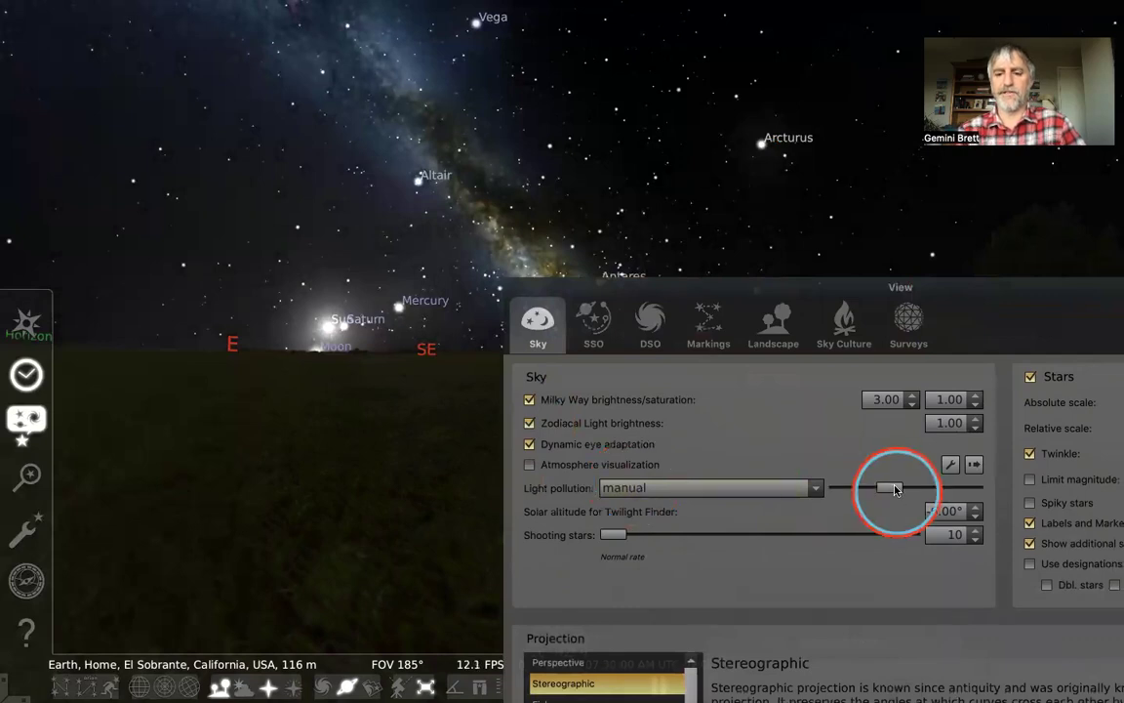
pyautogui.moveTo(893, 487); pyautogui.dragTo(995, 488)
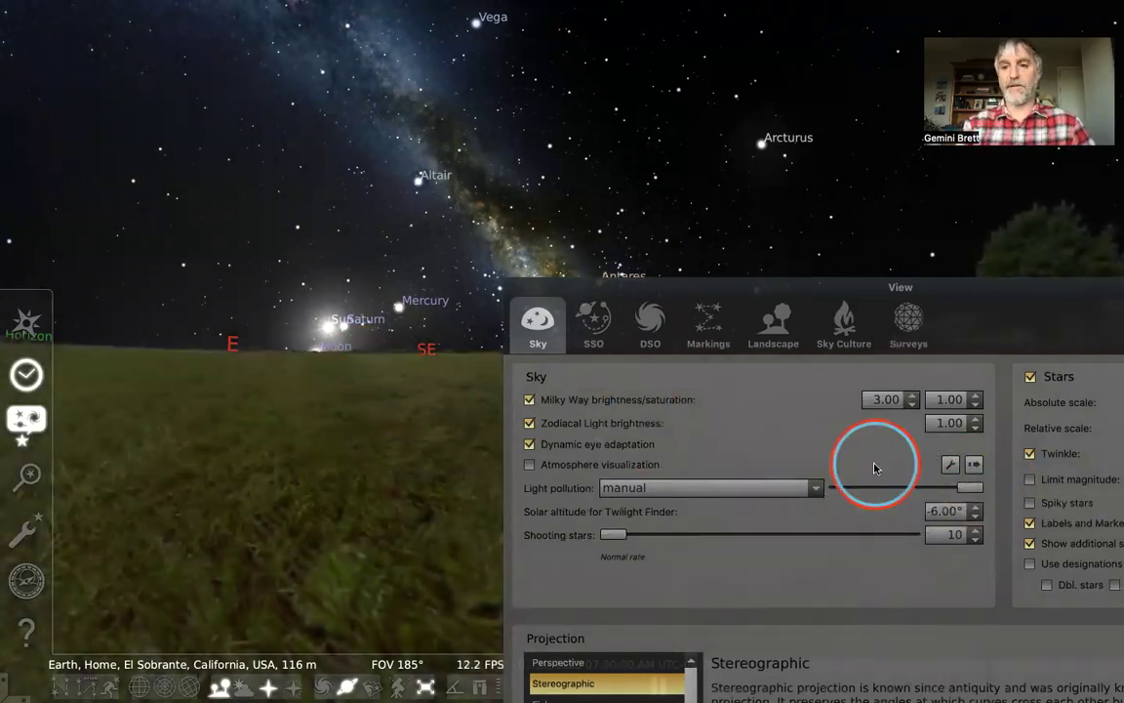
pyautogui.moveTo(964, 488); pyautogui.dragTo(905, 494)
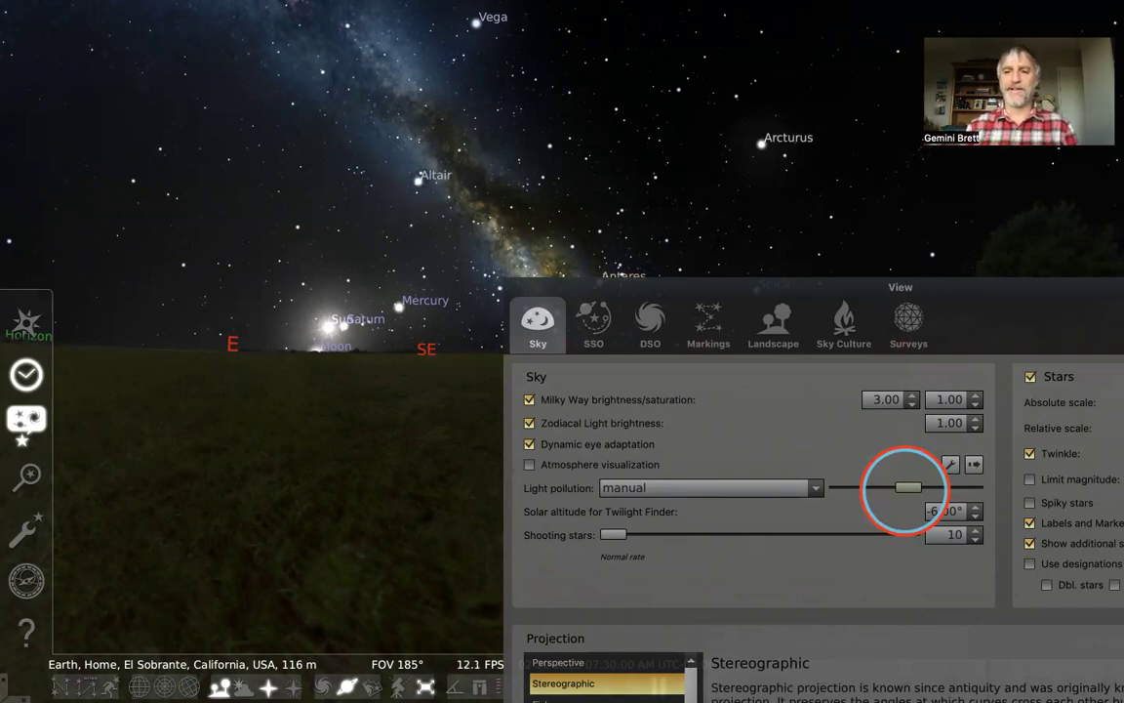
pyautogui.moveTo(903, 488); pyautogui.dragTo(992, 487)
pyautogui.moveTo(878, 479); pyautogui.dragTo(802, 475)
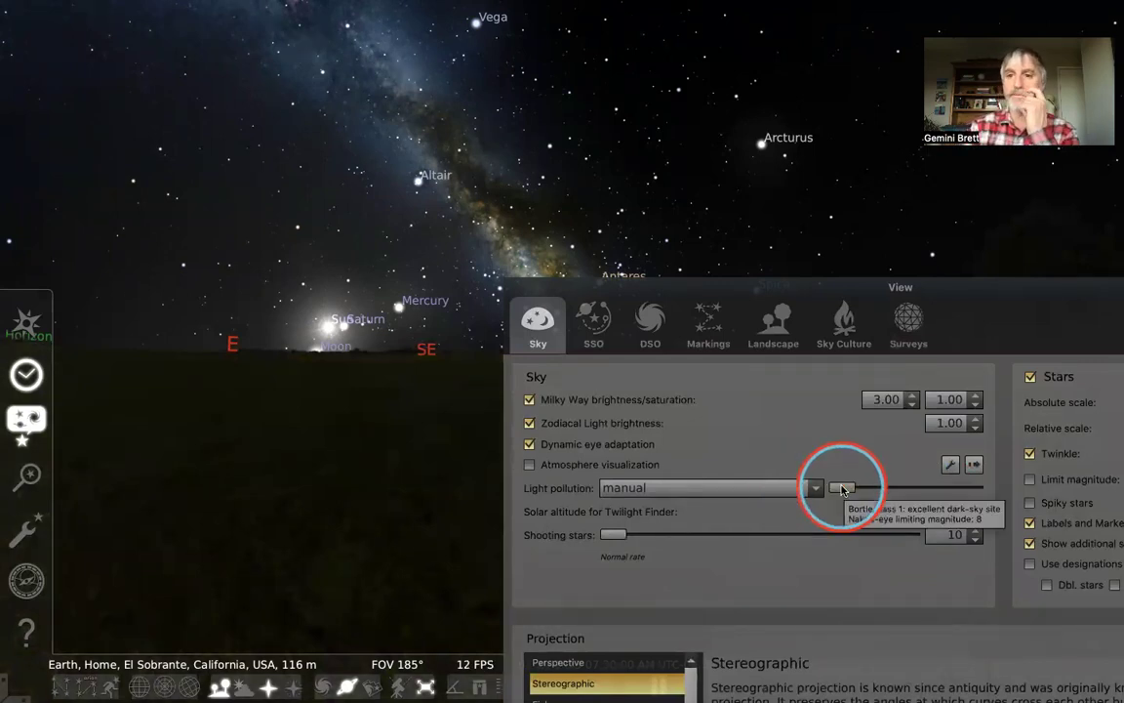
# Check the Transits chart in Astro Gold, return to Stellarium, and raise the light pollution slightly above its minimum
pyautogui.hotkey('ctrl', 'Left')
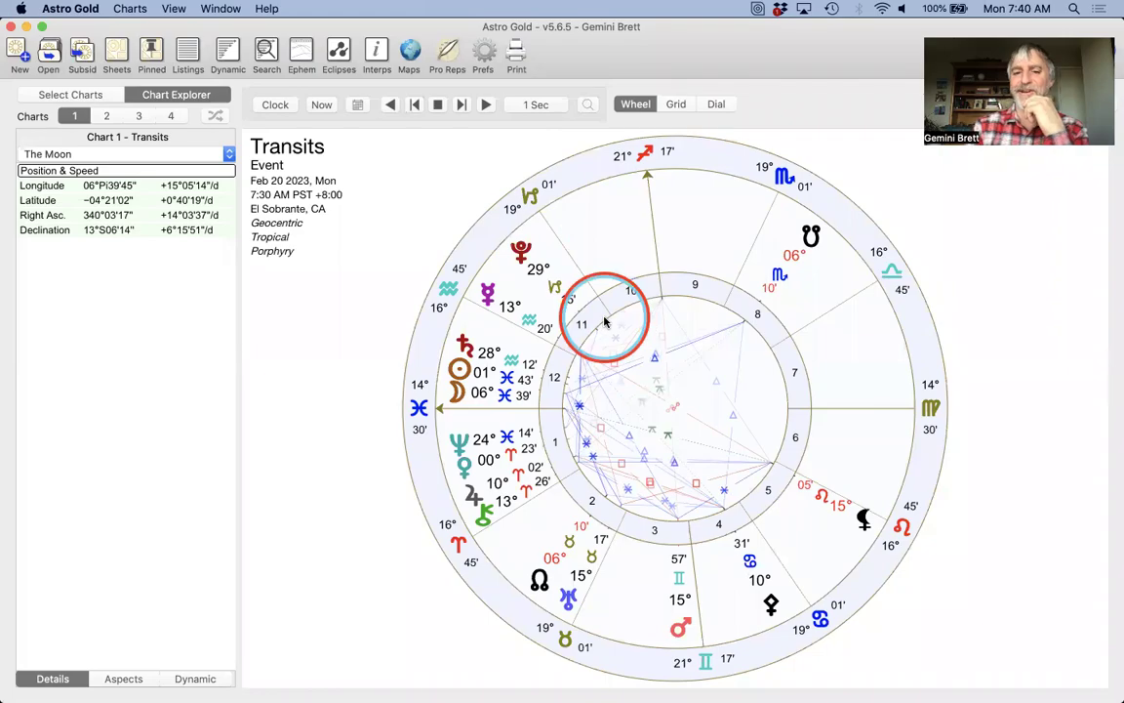
pyautogui.hotkey('ctrl', 'Right')
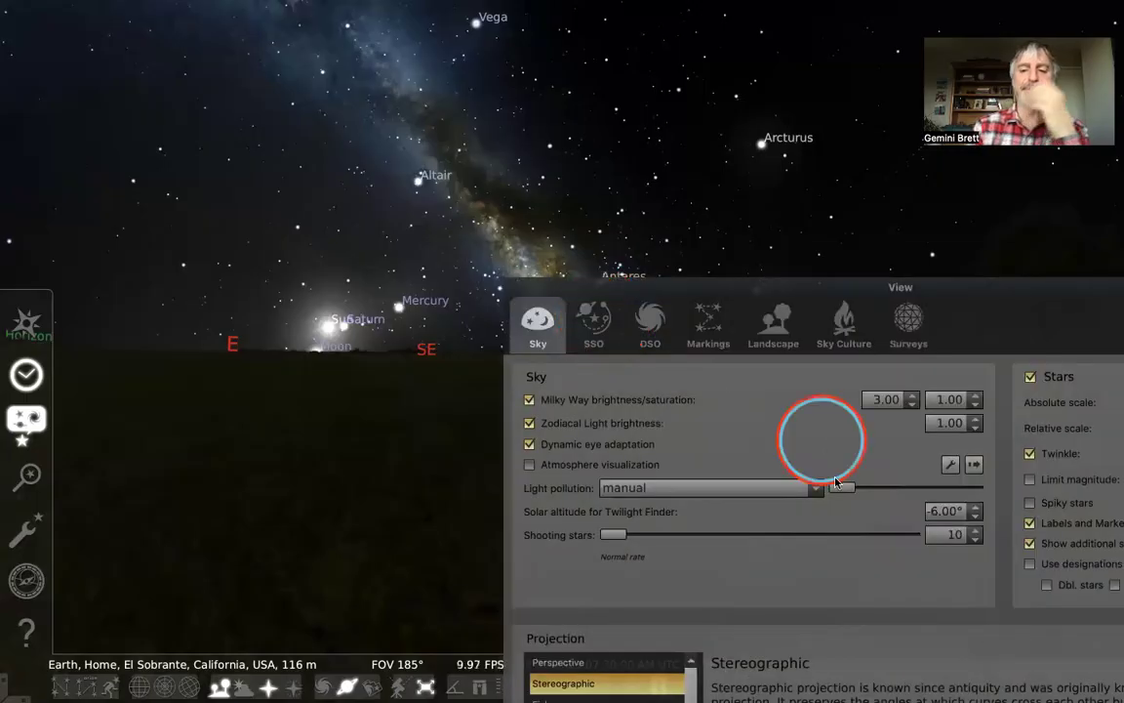
pyautogui.moveTo(852, 488)
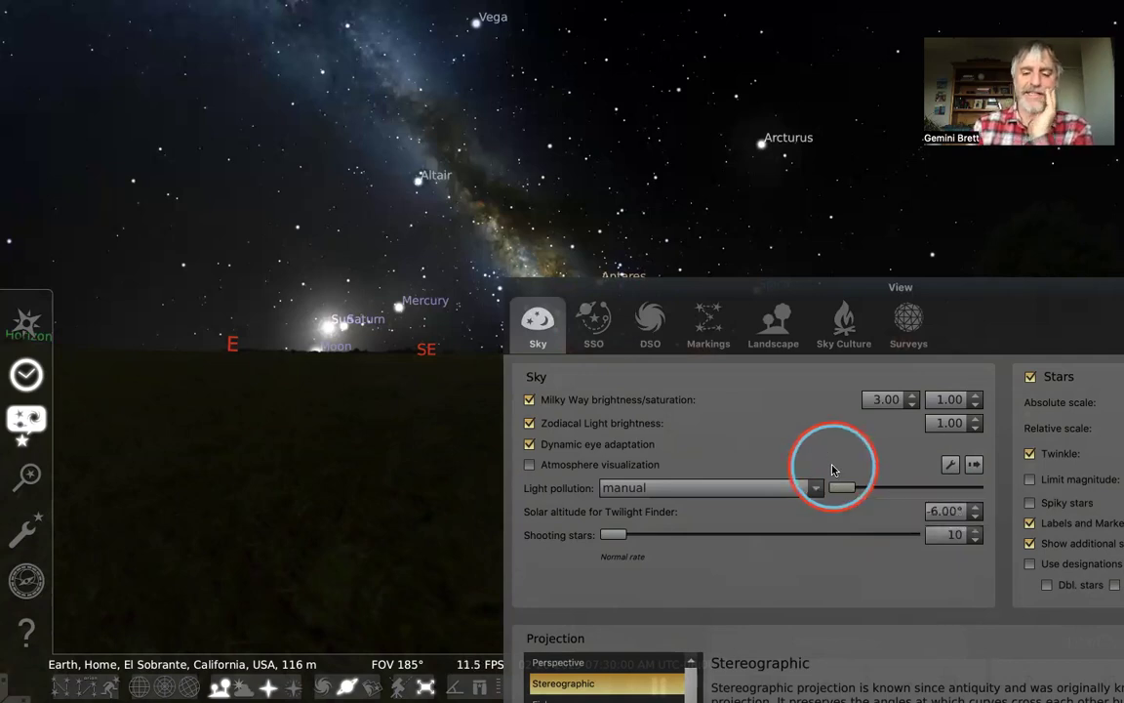
pyautogui.moveTo(830, 478)
pyautogui.mouseDown()
pyautogui.moveTo(944, 486)
pyautogui.moveTo(872, 493)
pyautogui.moveTo(969, 493)
pyautogui.moveTo(849, 487)
pyautogui.mouseUp()
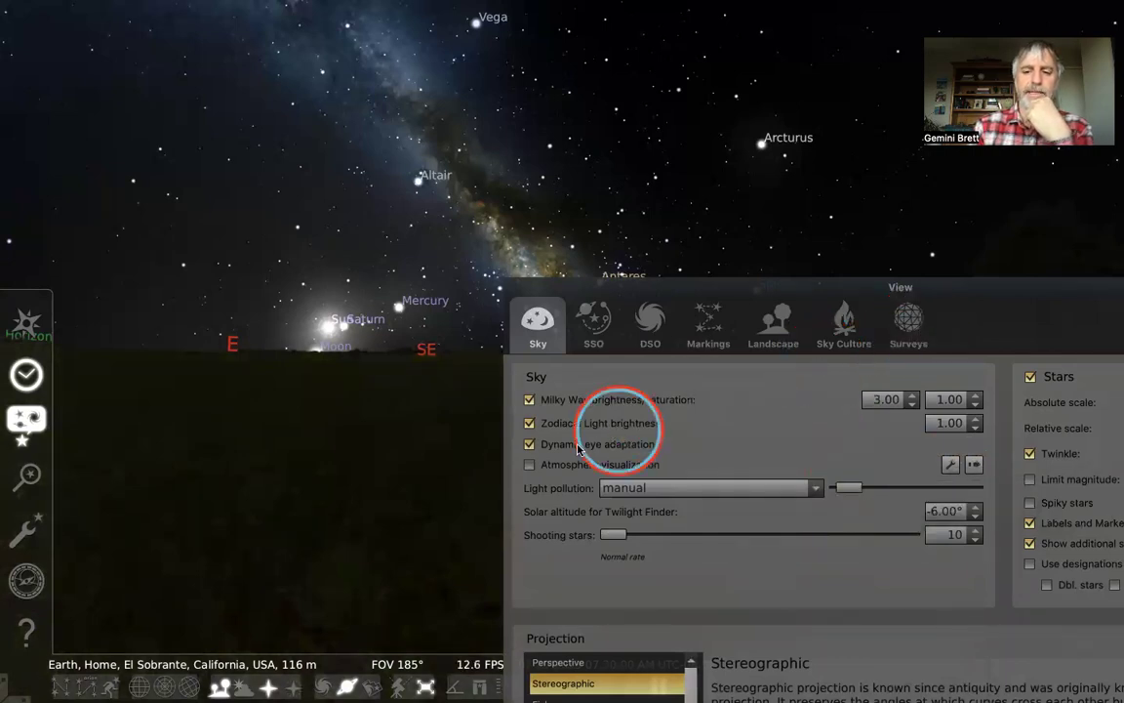
# Turn the atmosphere visualization on and off again to compare the sunrise view with the dark starry sky
pyautogui.click(529, 445)
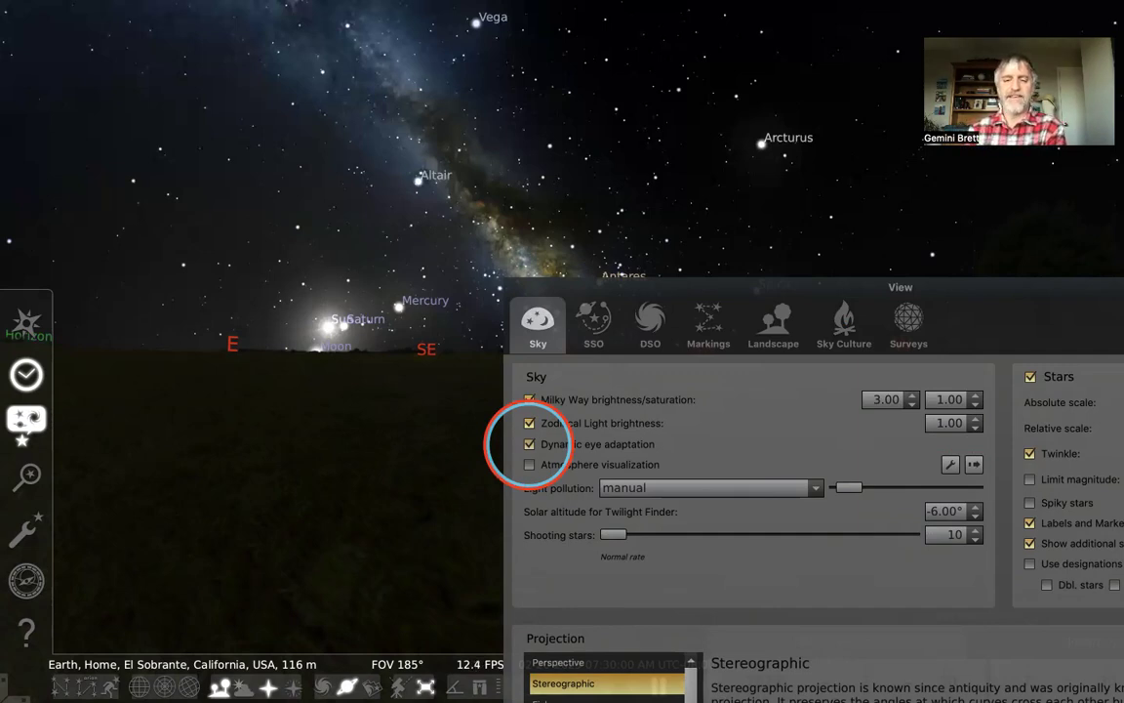
pyautogui.click(529, 464)
pyautogui.click(393, 468)
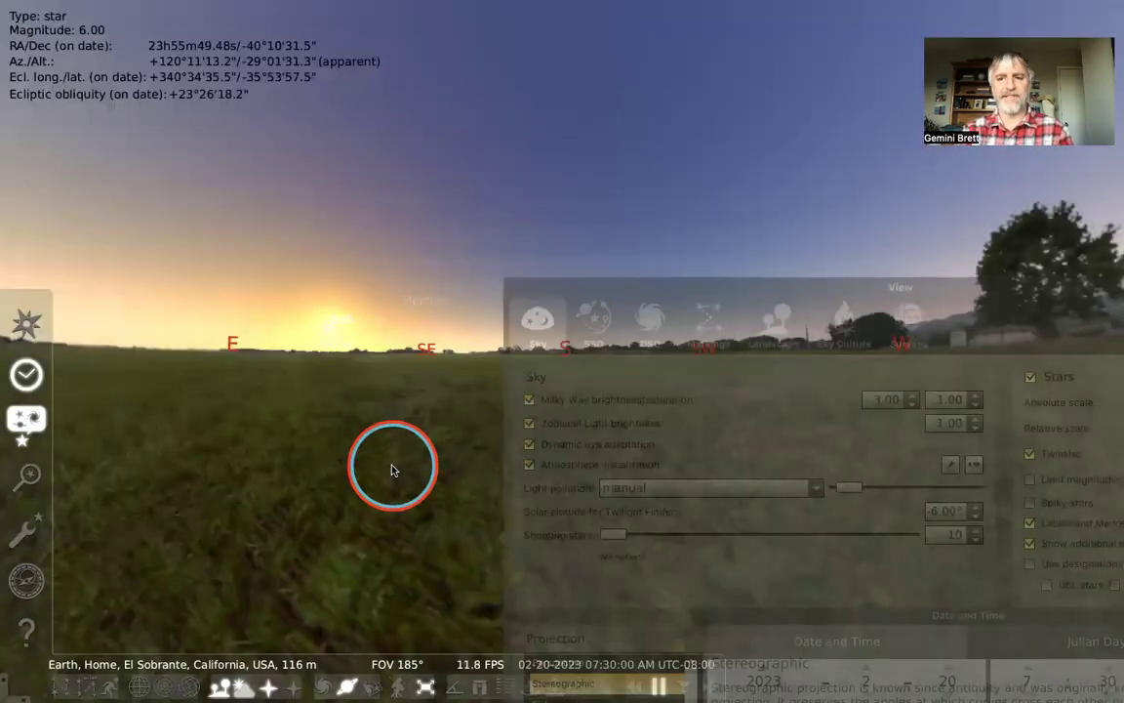
pyautogui.press('a')
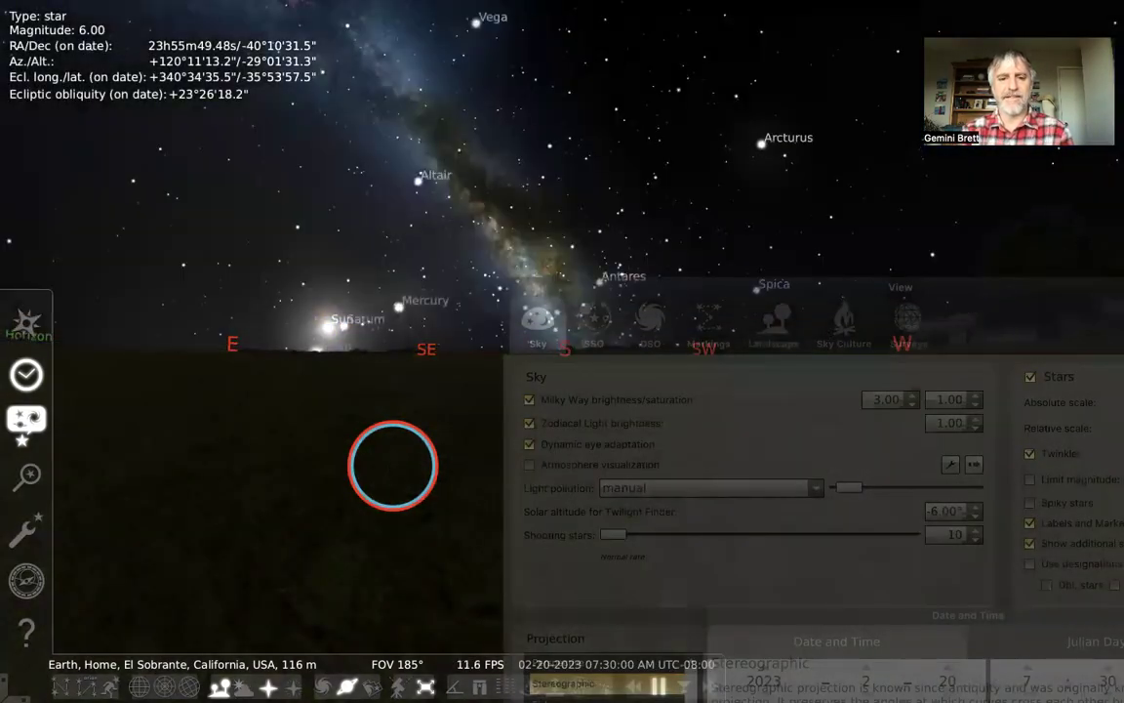
# Disable the Zodiacal Light and Dynamic eye adaptation, and toggle the atmosphere visualization on and off, leaving it disabled
pyautogui.click(532, 425)
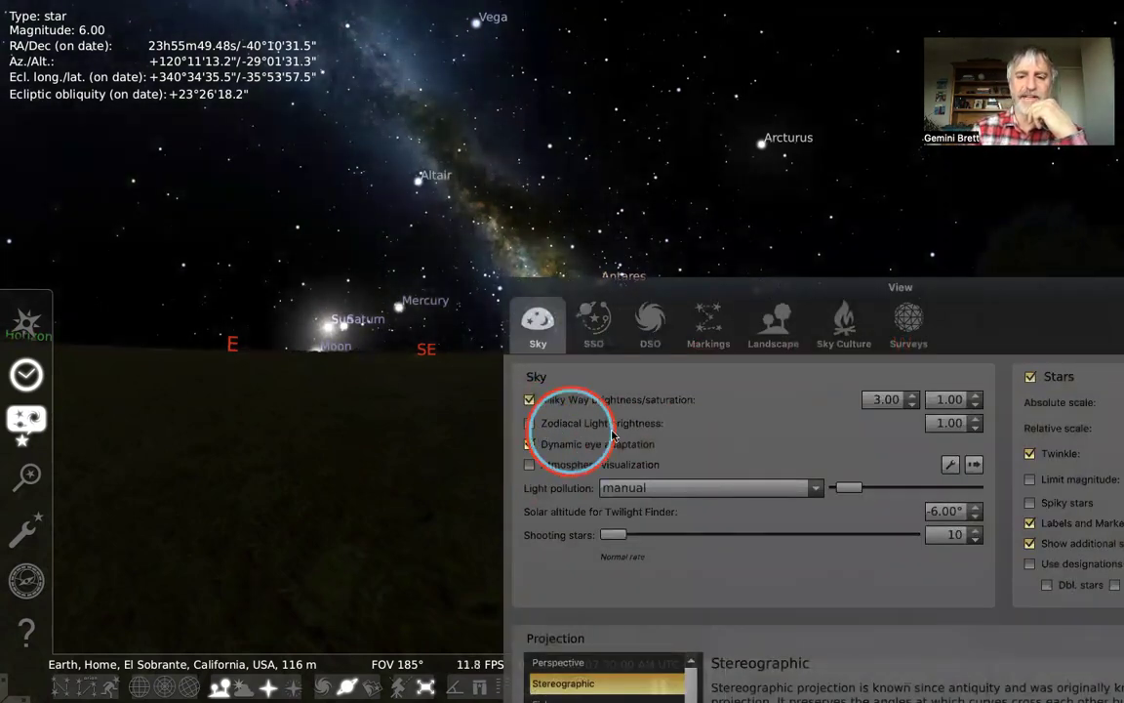
pyautogui.click(532, 445)
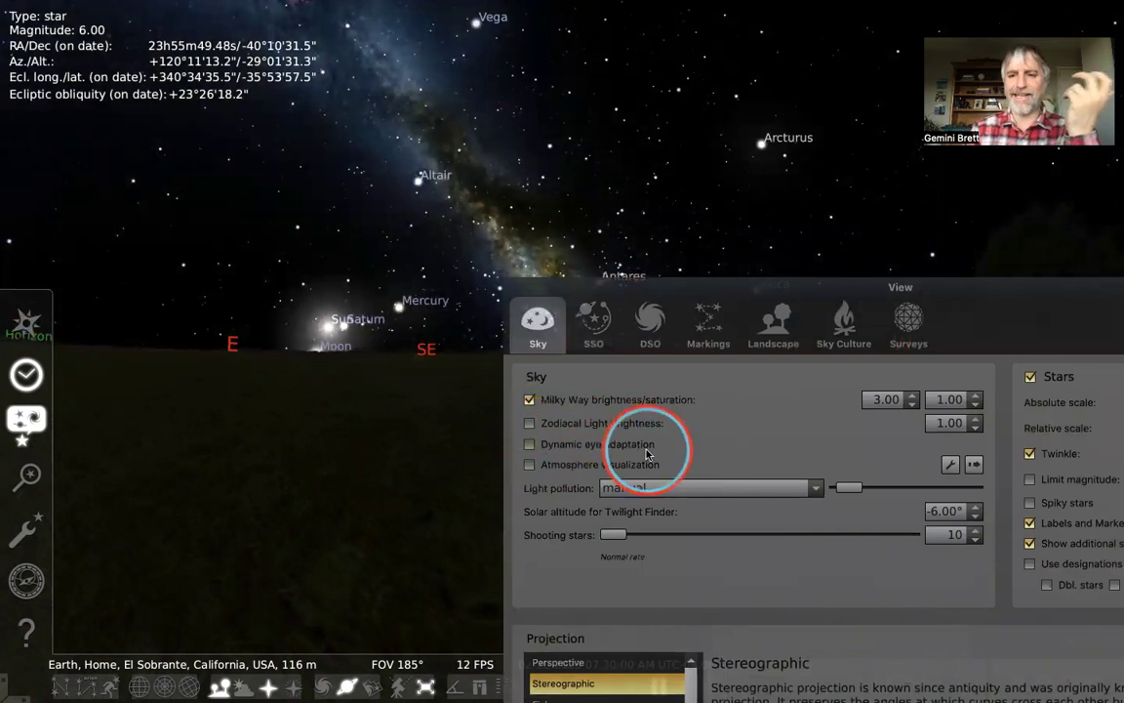
pyautogui.click(530, 465)
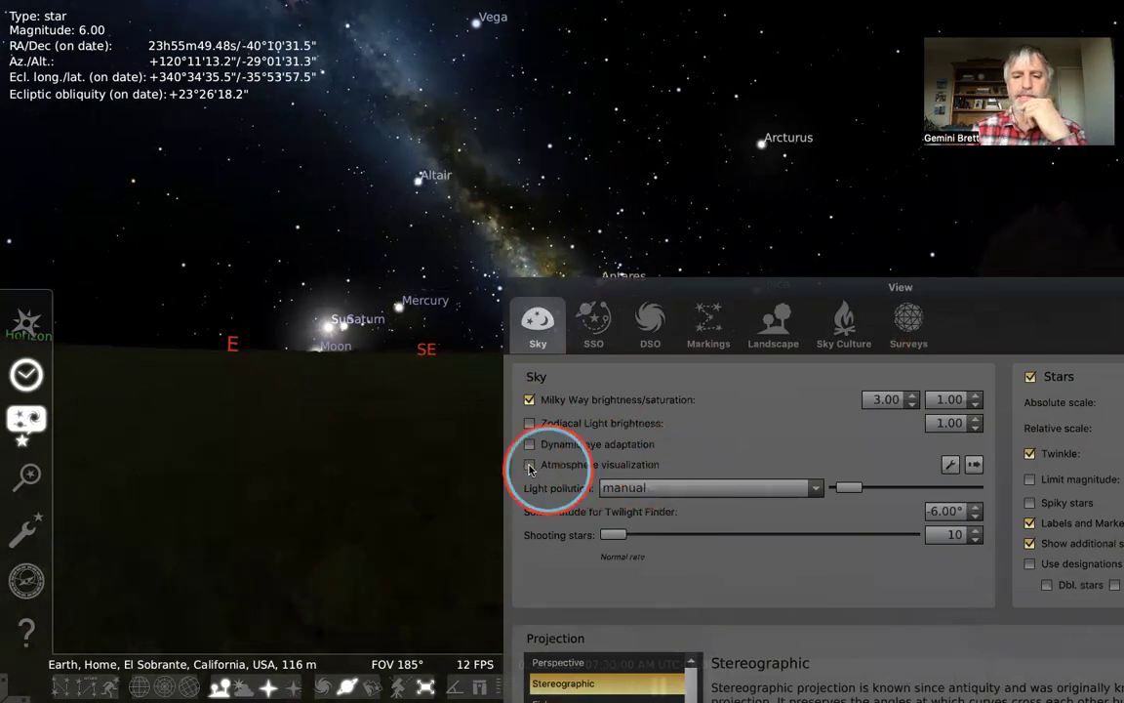
pyautogui.click(530, 466)
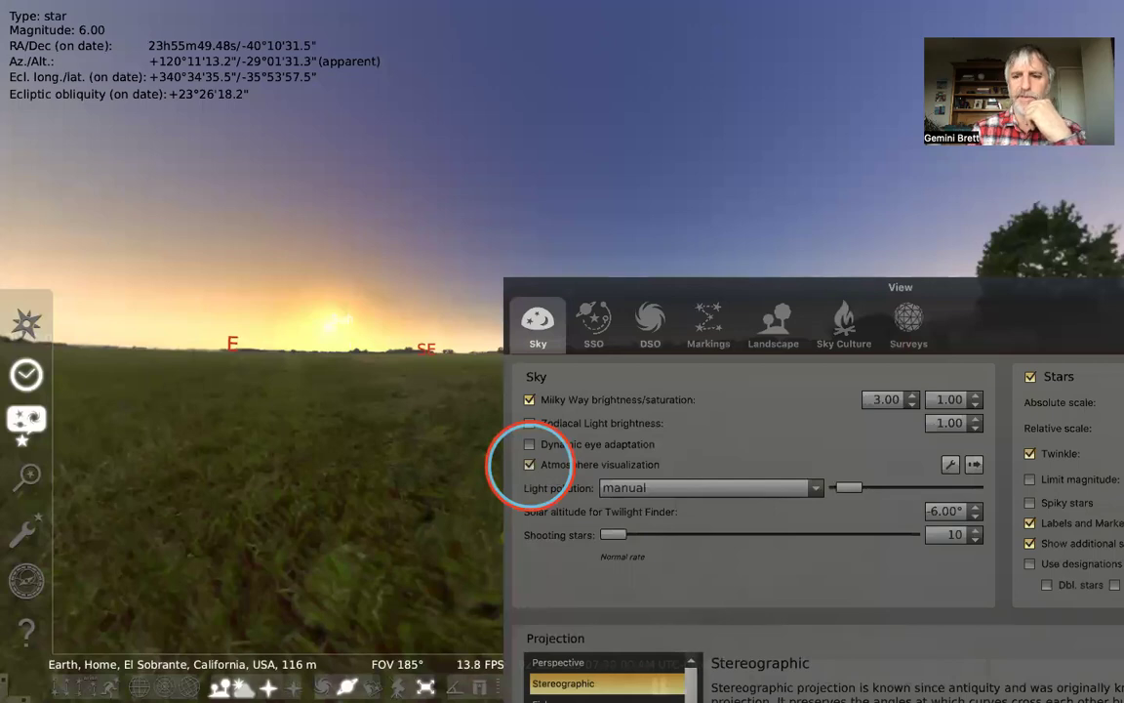
pyautogui.click(529, 464)
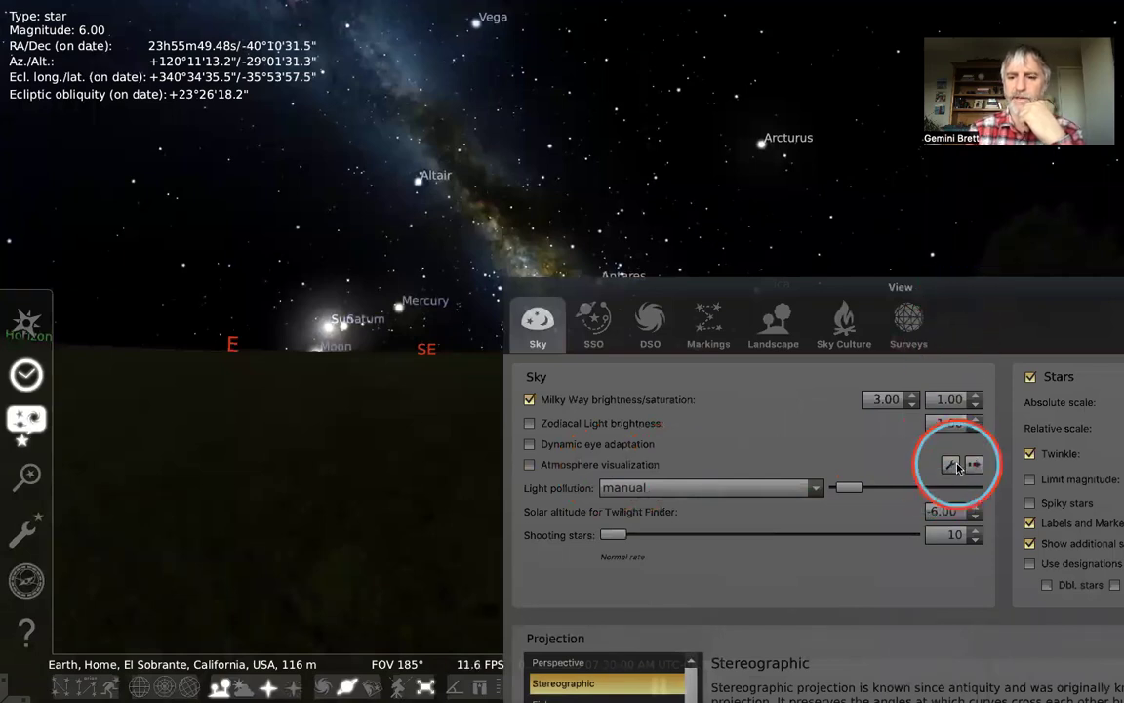
# Reset the refraction settings to Standard Atmosphere and look over the Tone Mapping Details
pyautogui.click(951, 466)
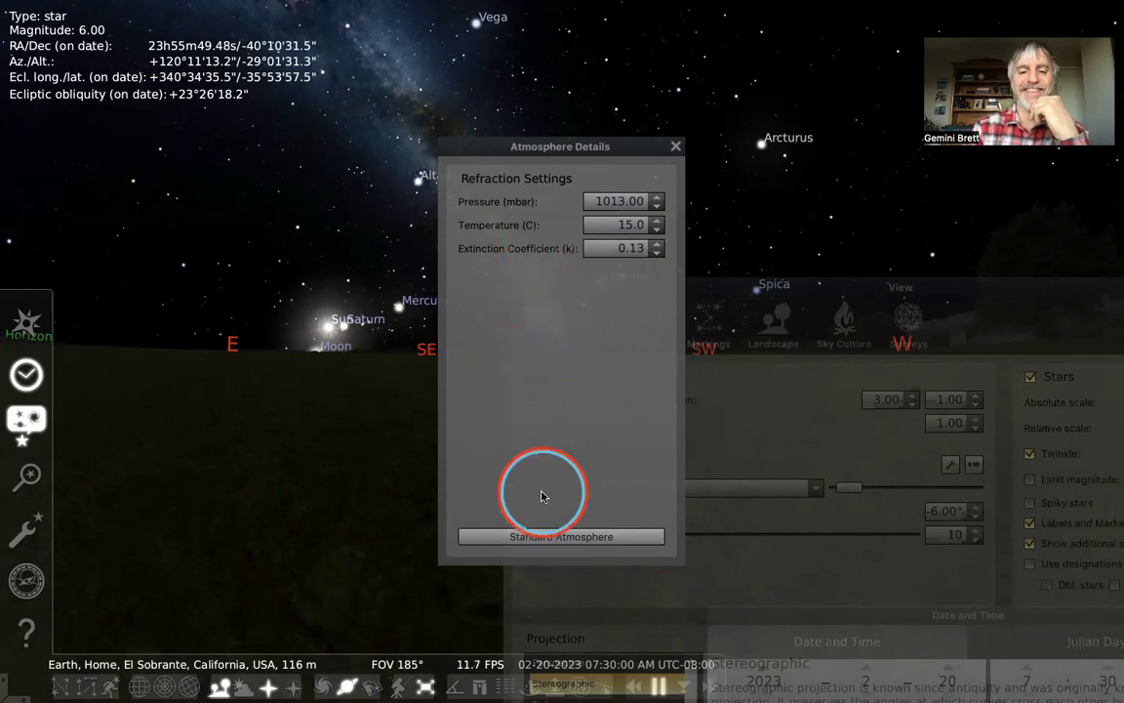
pyautogui.click(532, 540)
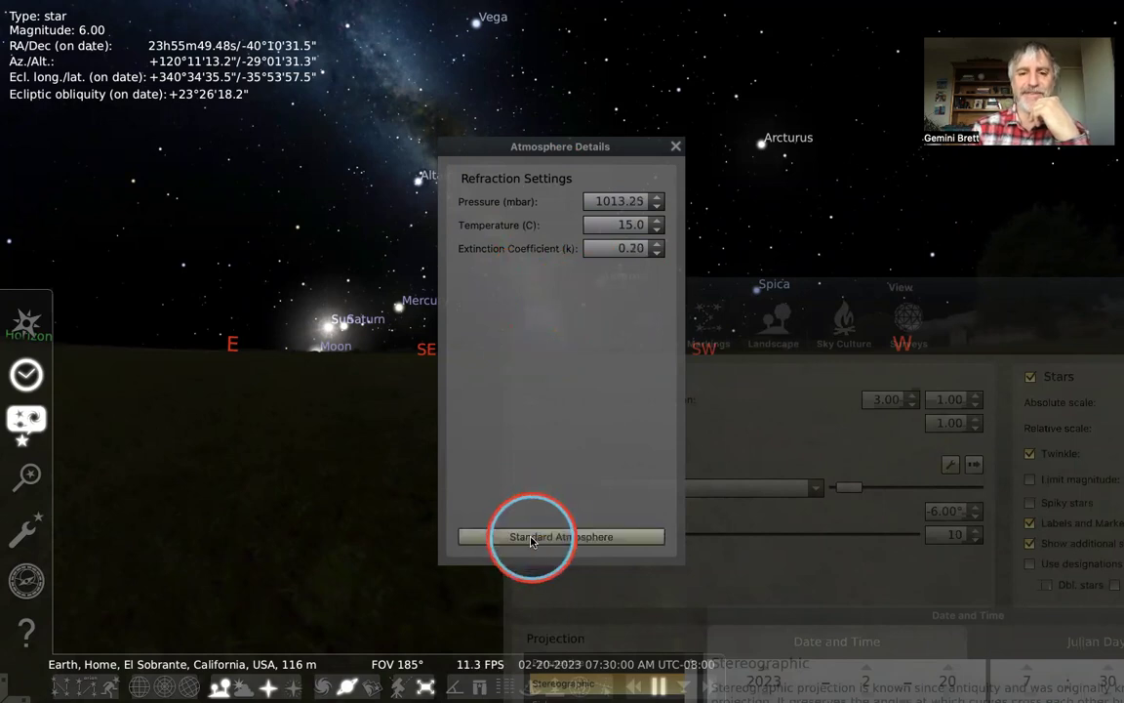
pyautogui.click(676, 147)
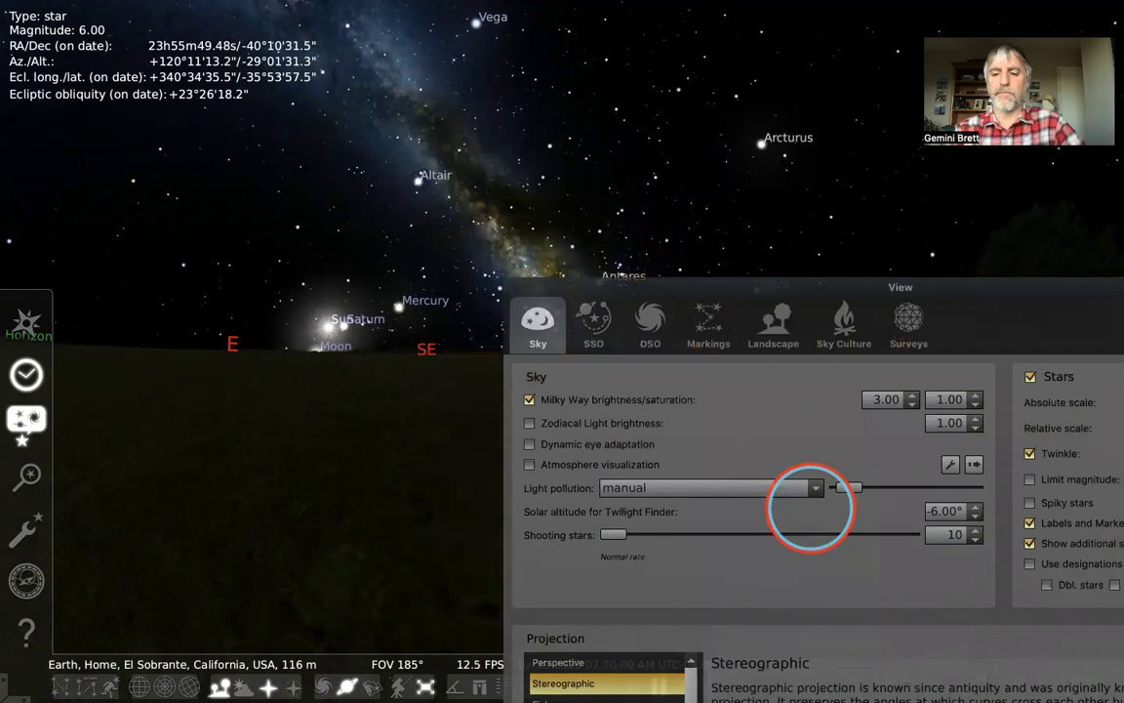
pyautogui.click(974, 467)
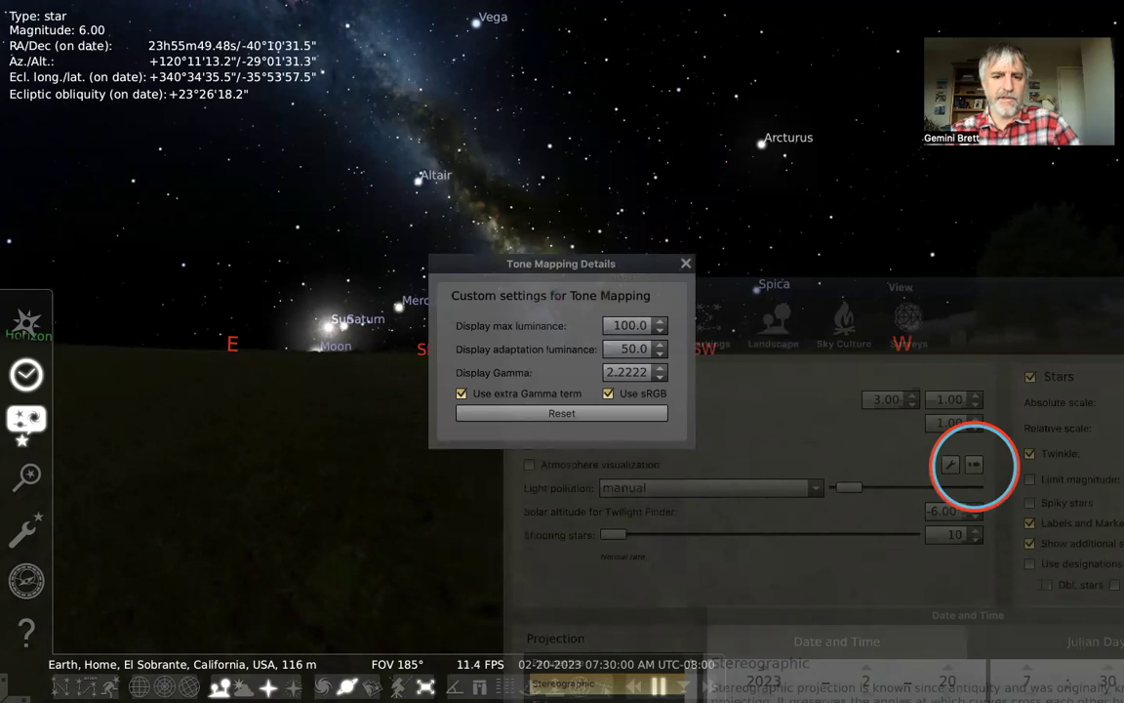
pyautogui.click(686, 265)
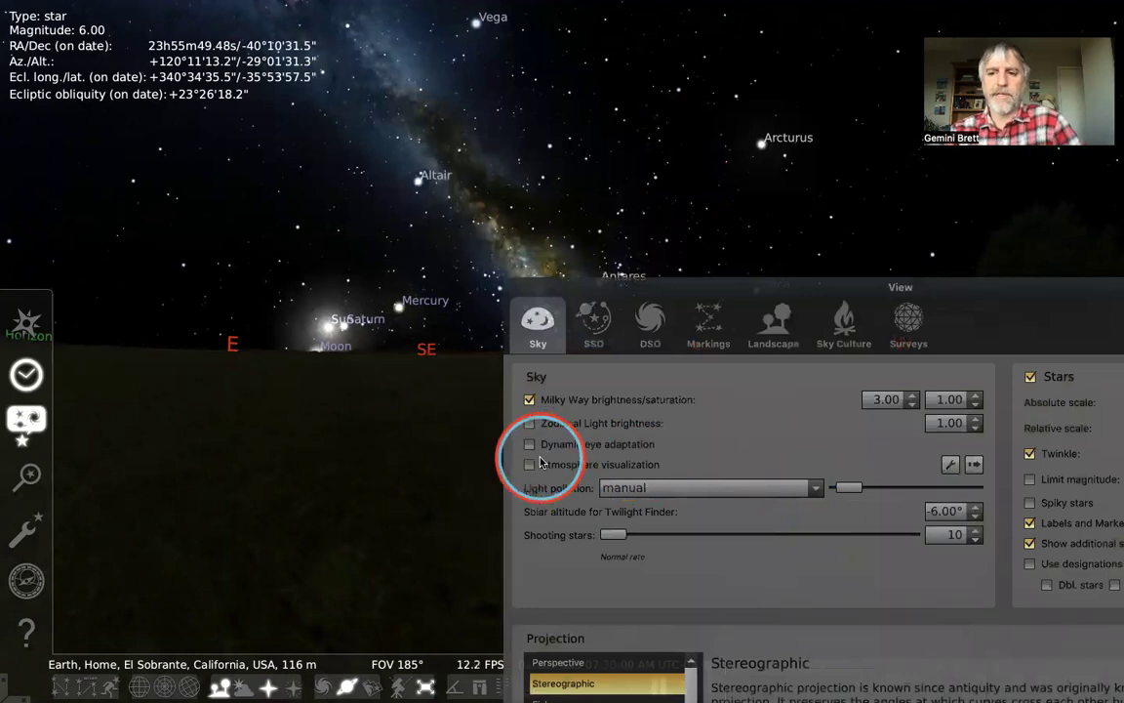
# Check the Transits chart in Astro Gold, return to Stellarium, and save the current settings as the startup defaults
pyautogui.hotkey('ctrl', 'Left')
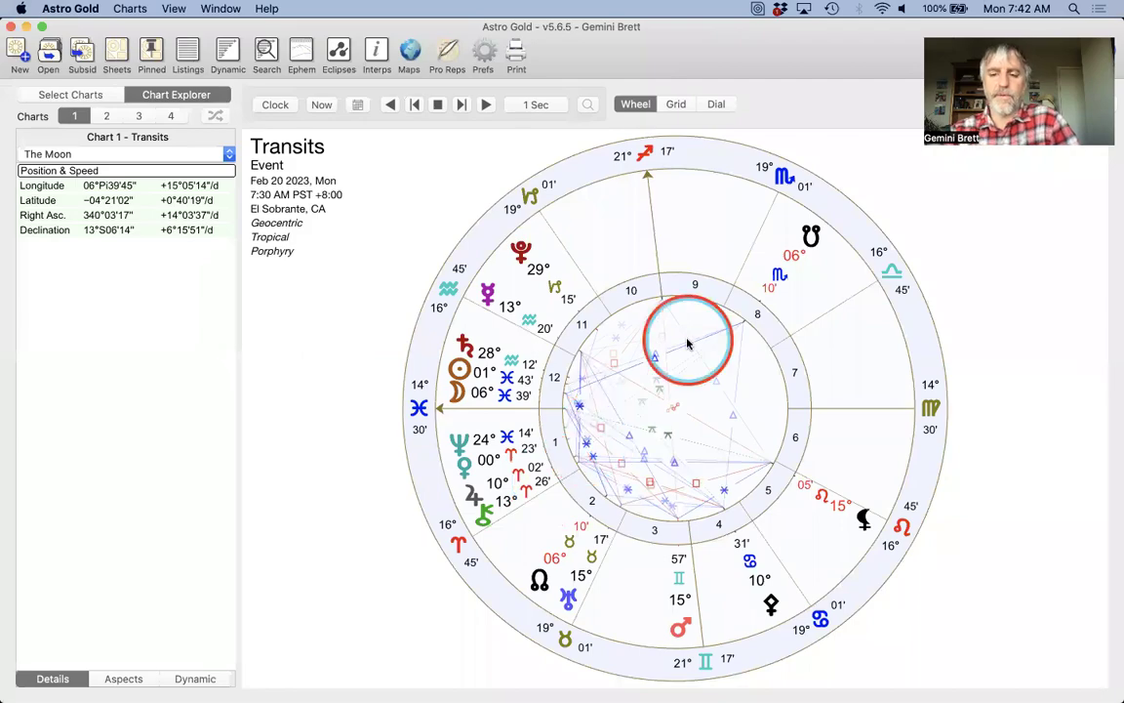
pyautogui.hotkey('ctrl', 'Right')
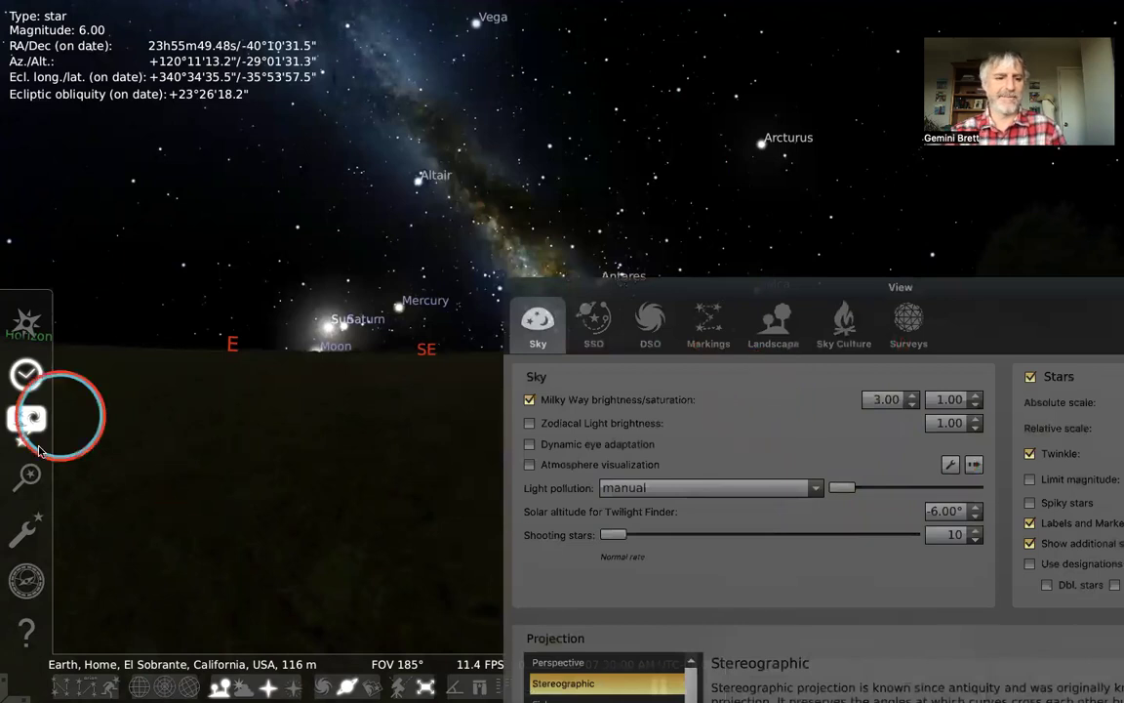
pyautogui.click(26, 532)
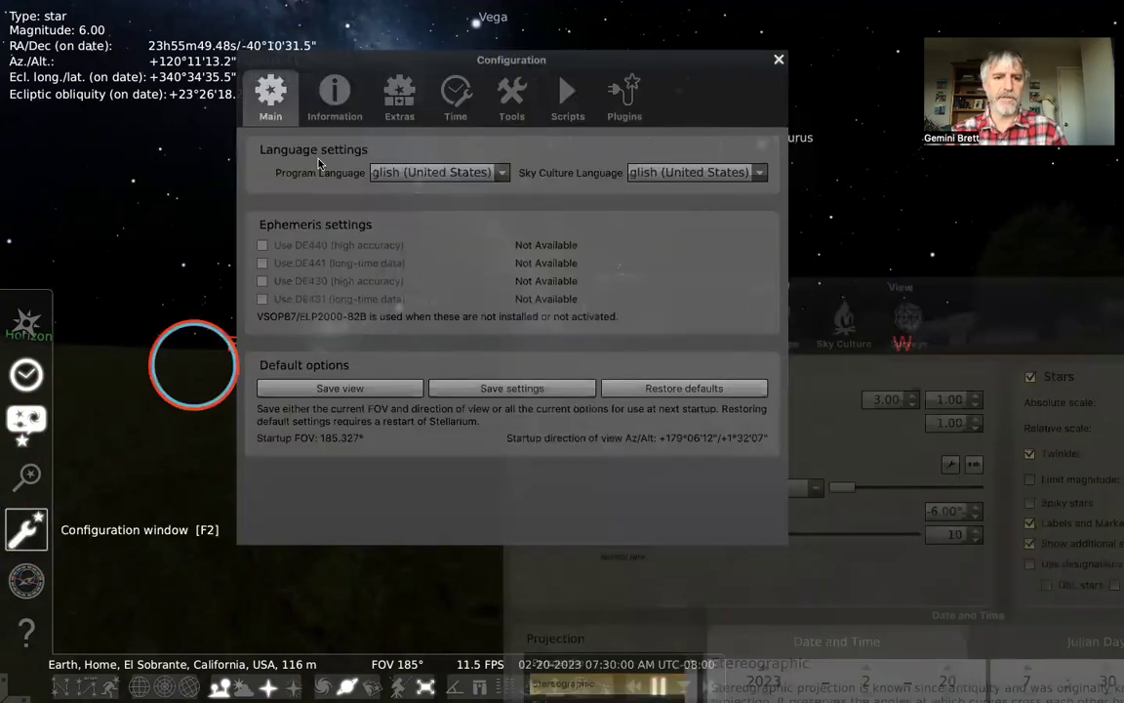
pyautogui.click(510, 391)
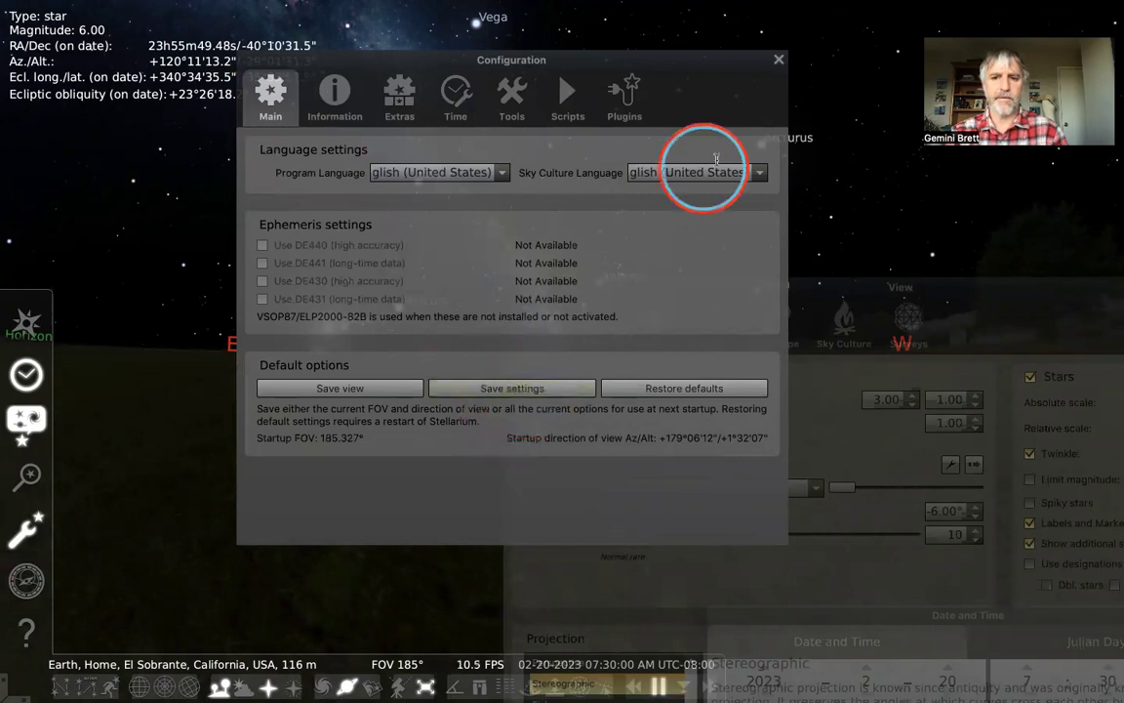
pyautogui.click(779, 60)
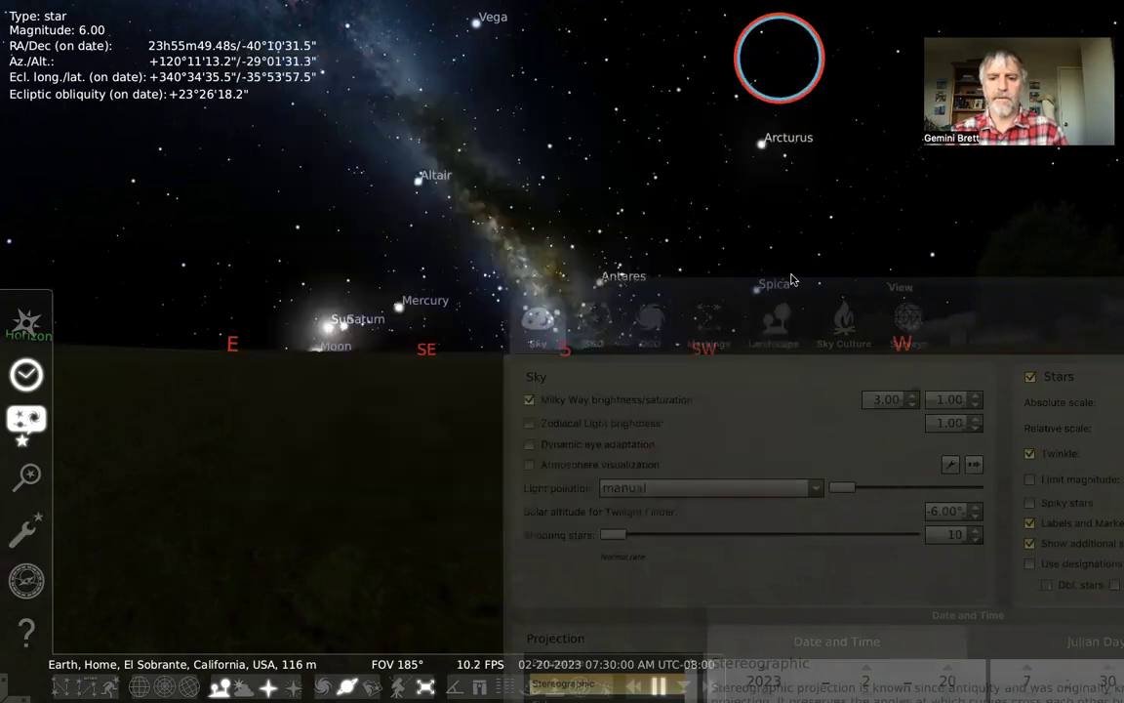
# Reposition the View window clear of the eastern horizon and select the Sun
pyautogui.click(795, 449)
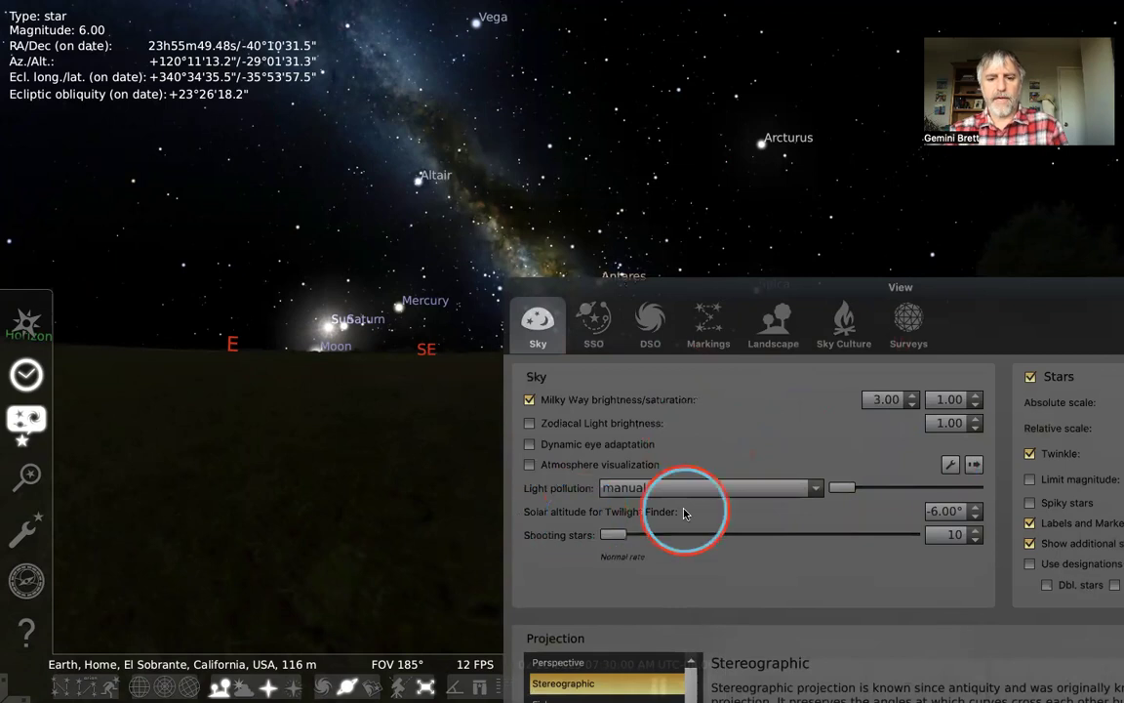
pyautogui.moveTo(994, 293); pyautogui.dragTo(848, 201)
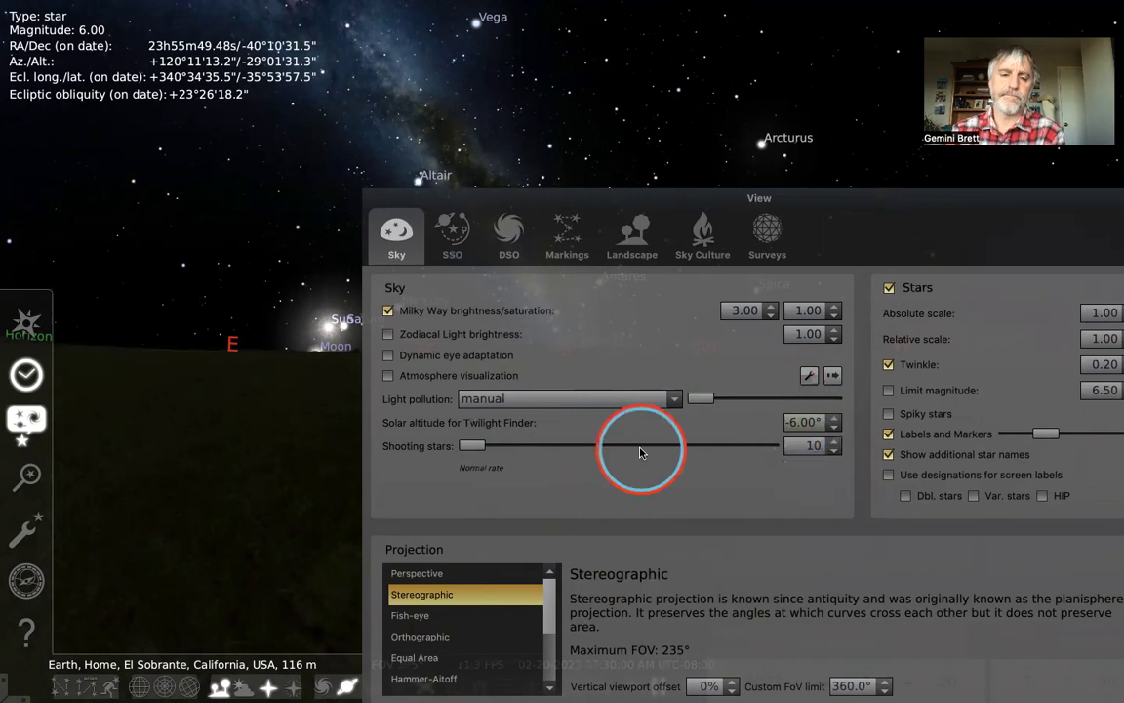
pyautogui.press('F4')
pyautogui.press('F5')
pyautogui.click(280, 430)
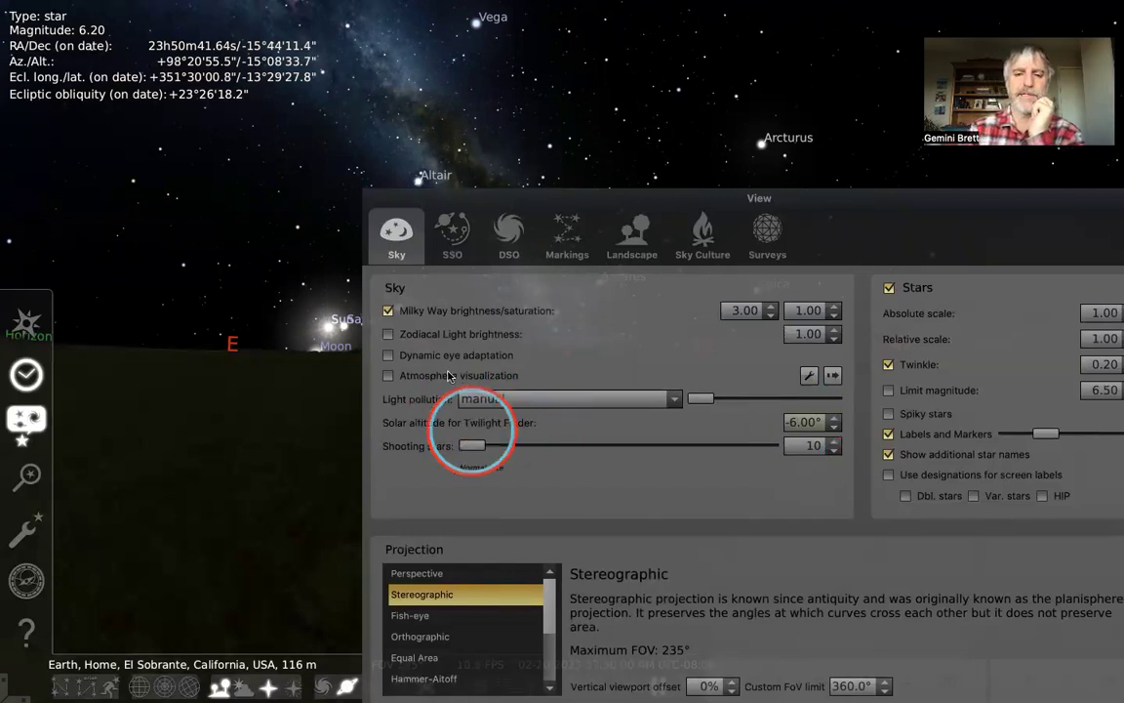
pyautogui.moveTo(429, 191); pyautogui.dragTo(544, 170)
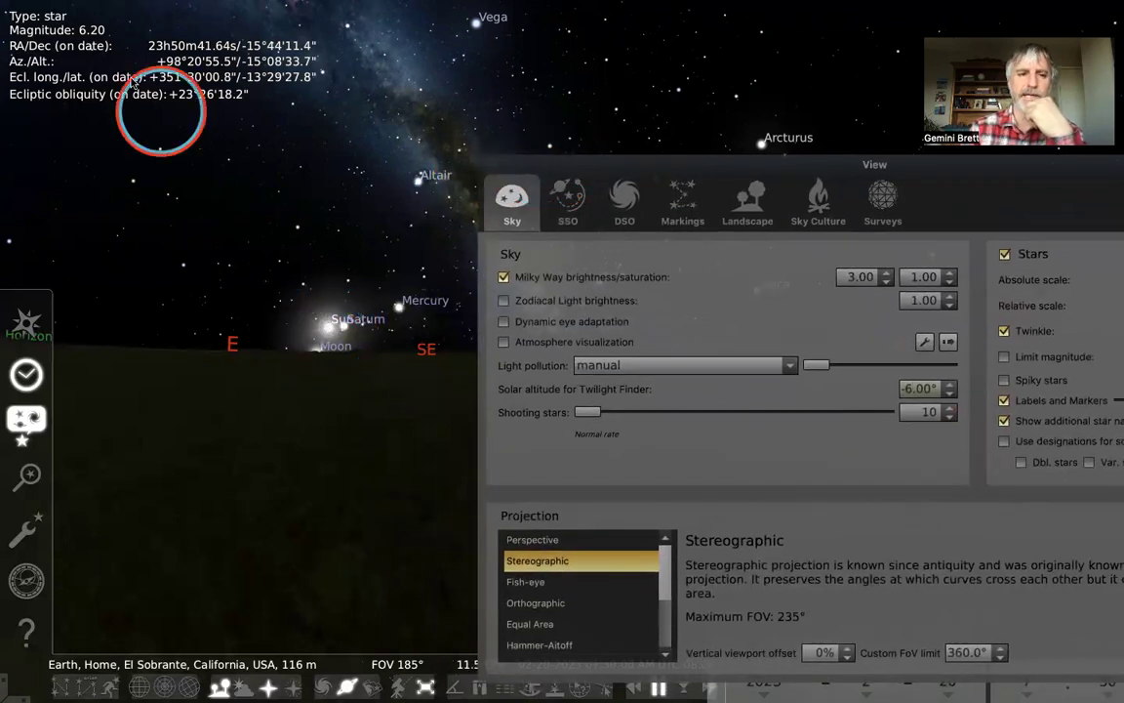
pyautogui.click(326, 328)
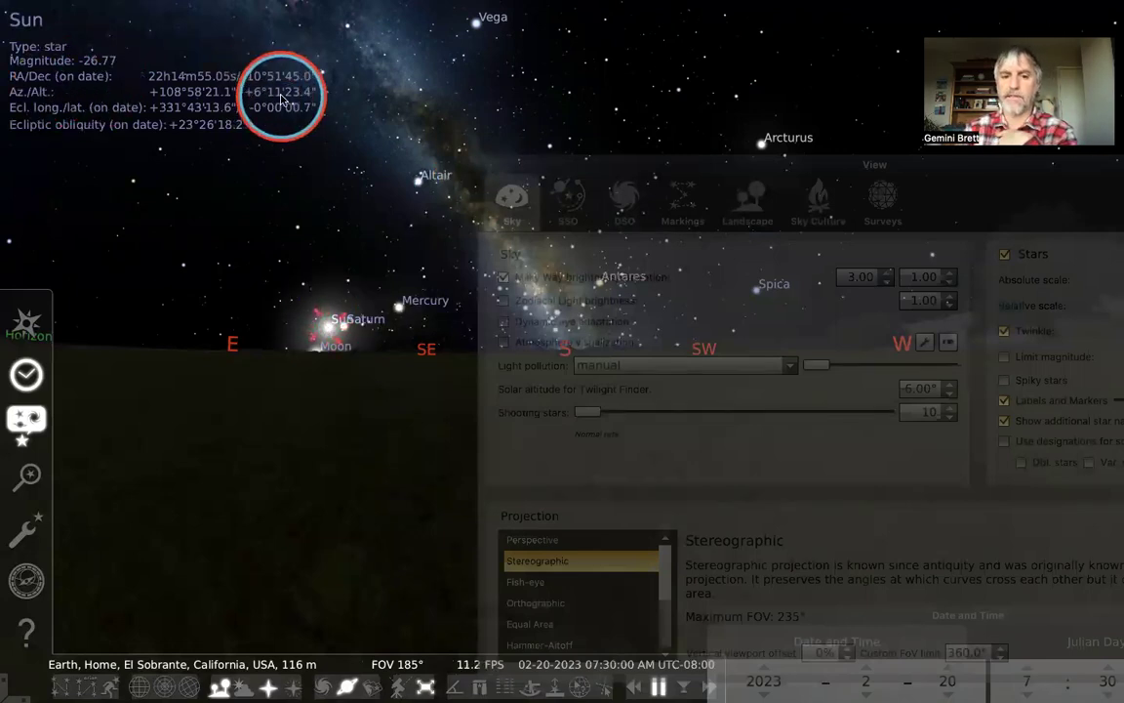
# Rewind the sky with the atmosphere shown to about 5:28 AM, resume normal time speed, and hide the ground
pyautogui.press('a')
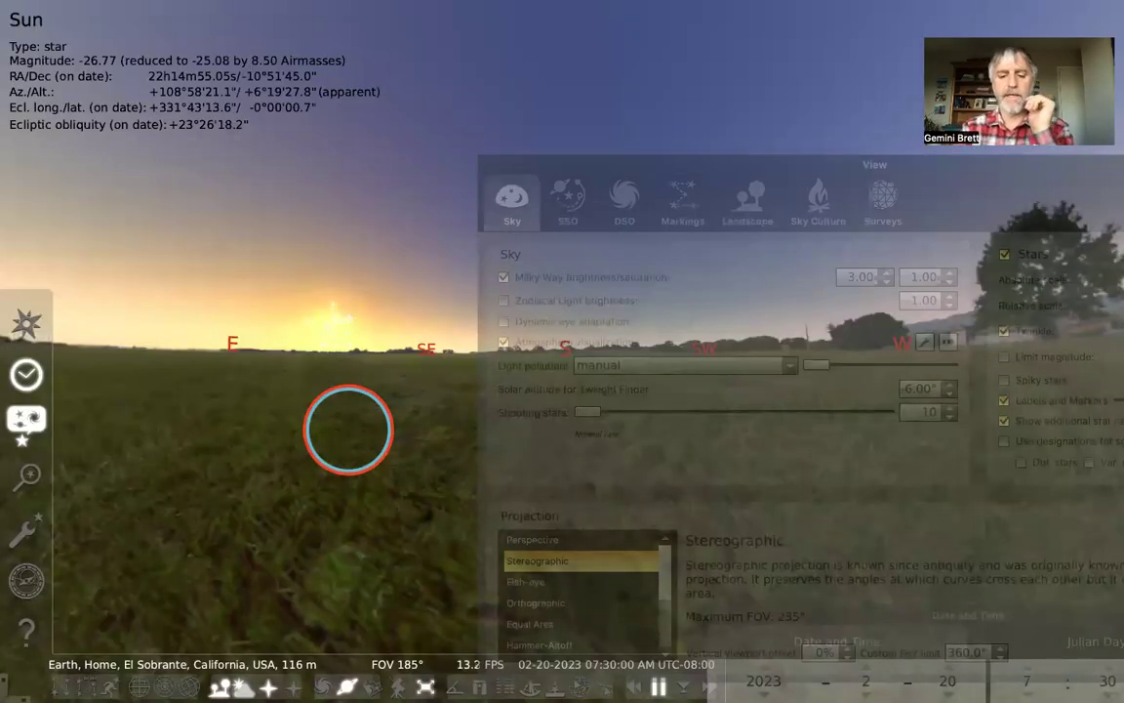
pyautogui.click(633, 687)
pyautogui.click(634, 687)
pyautogui.click(633, 687)
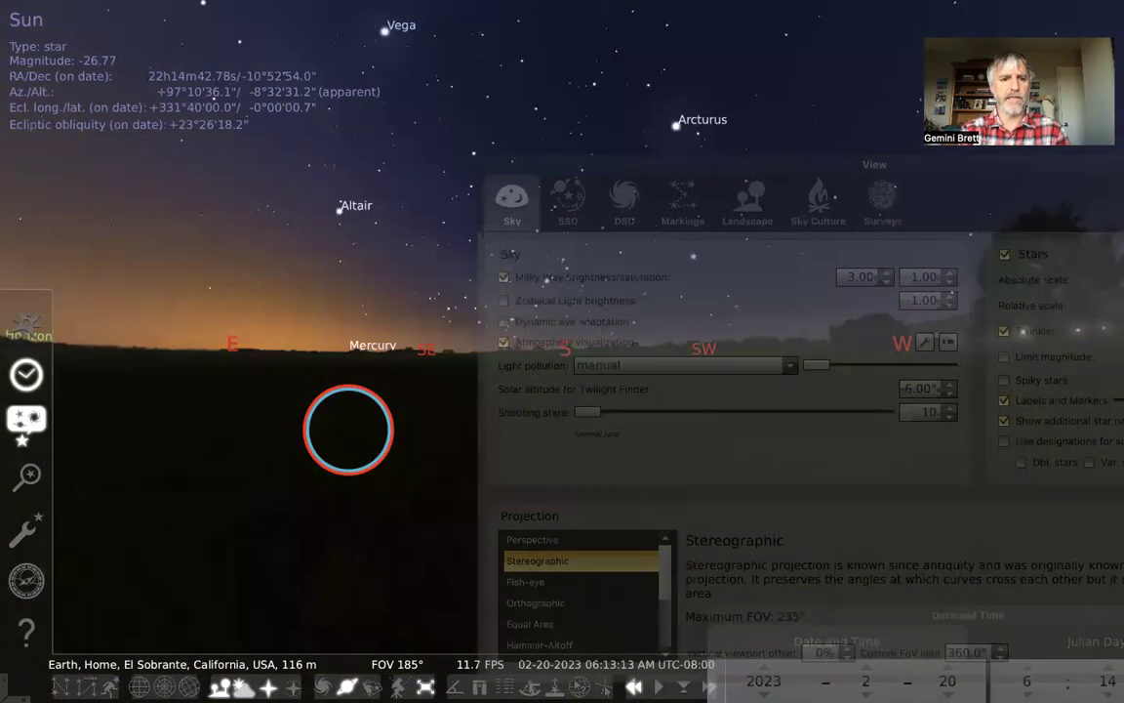
pyautogui.press('k')
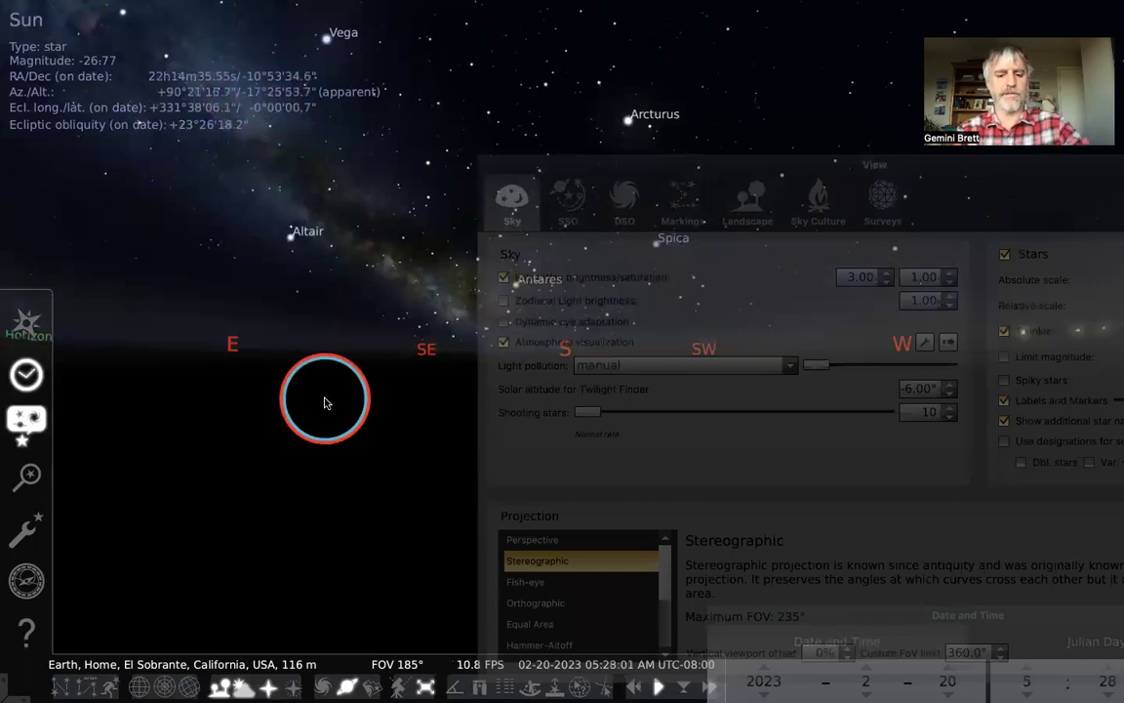
pyautogui.press('g')
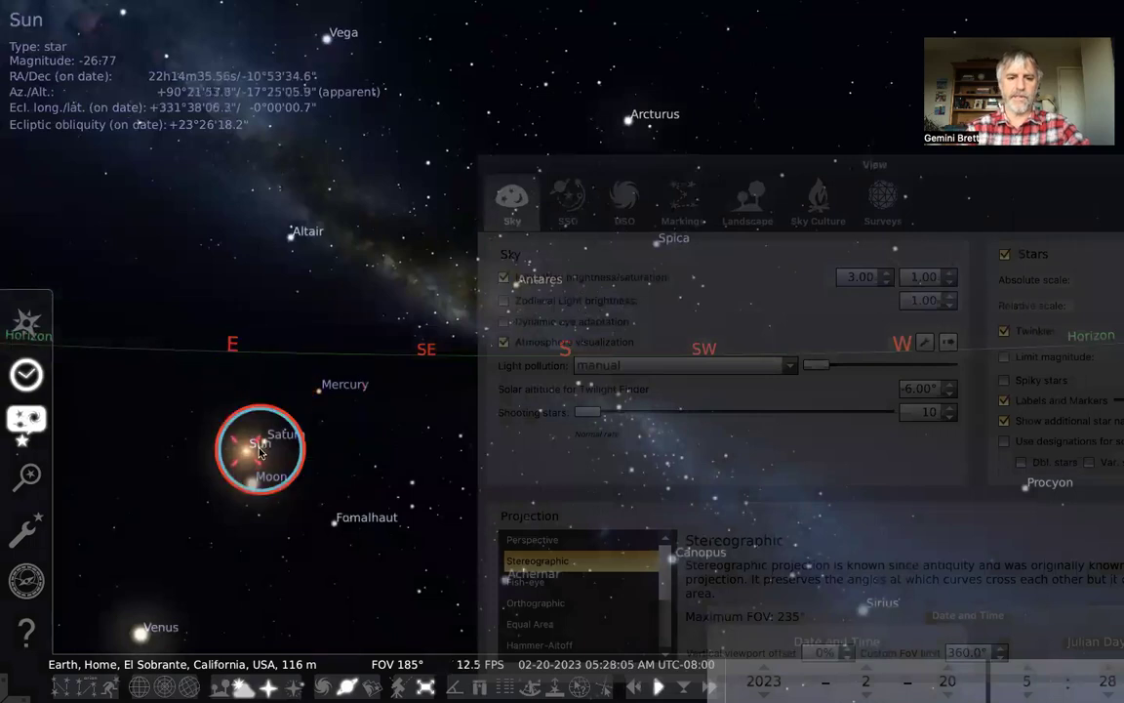
# Show the ground and fast-forward the sky to about 6:28 AM before resuming normal time speed
pyautogui.press('g')
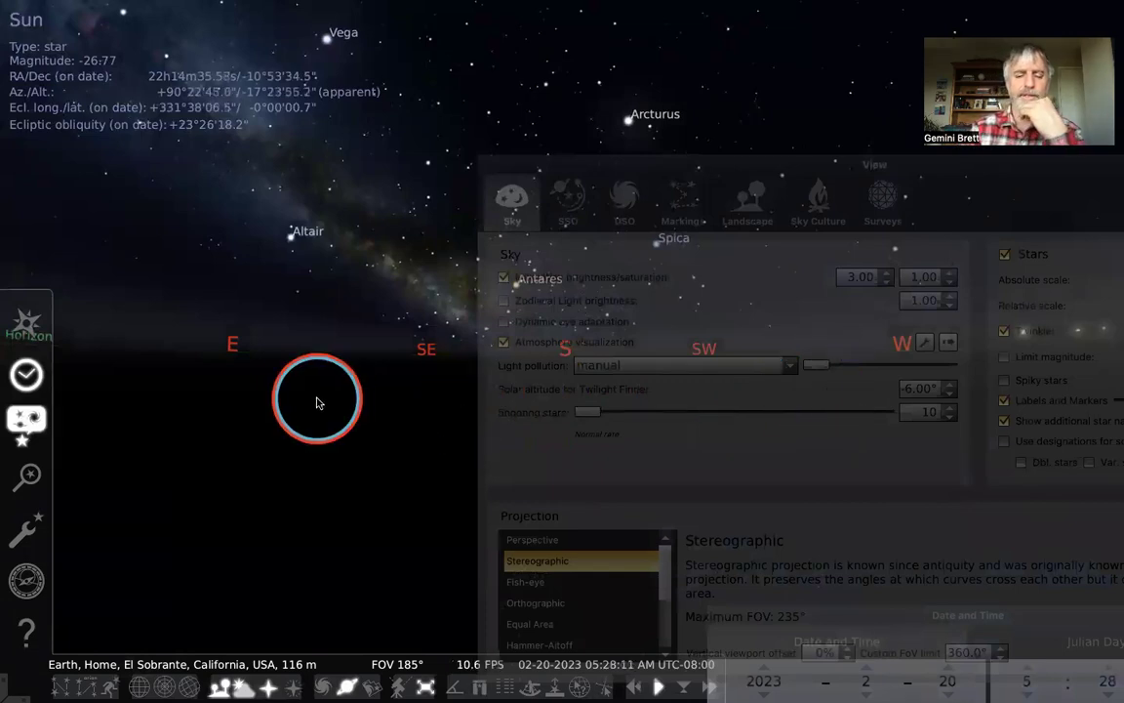
pyautogui.press('l')
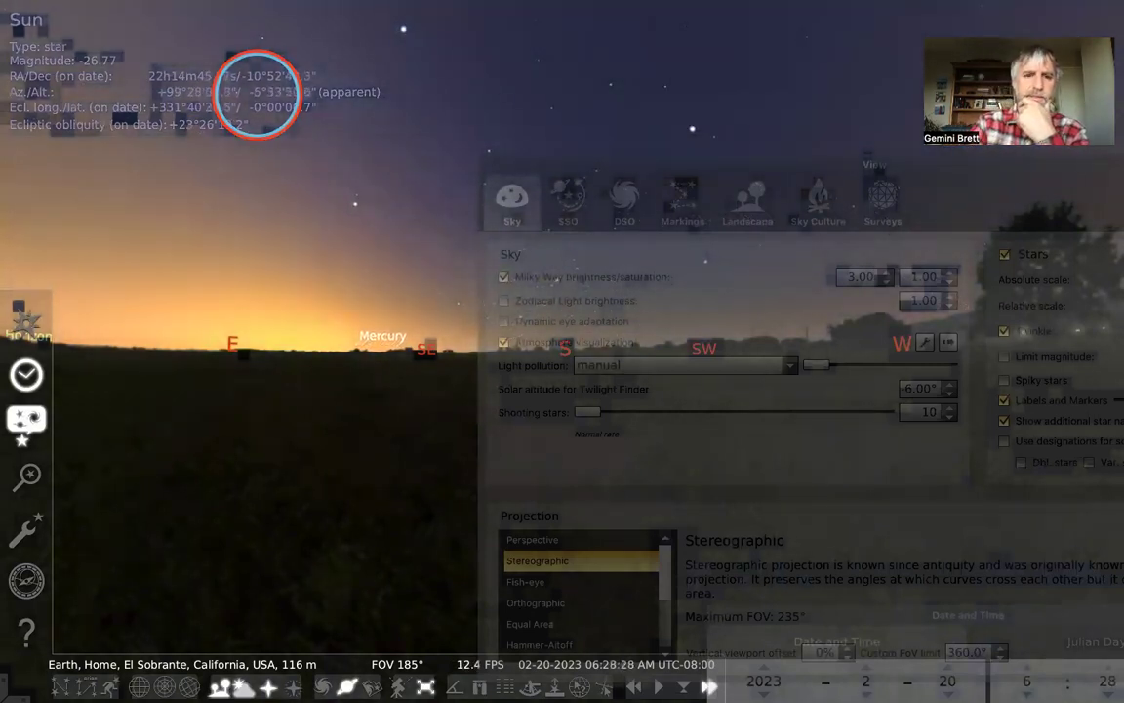
pyautogui.click(659, 686)
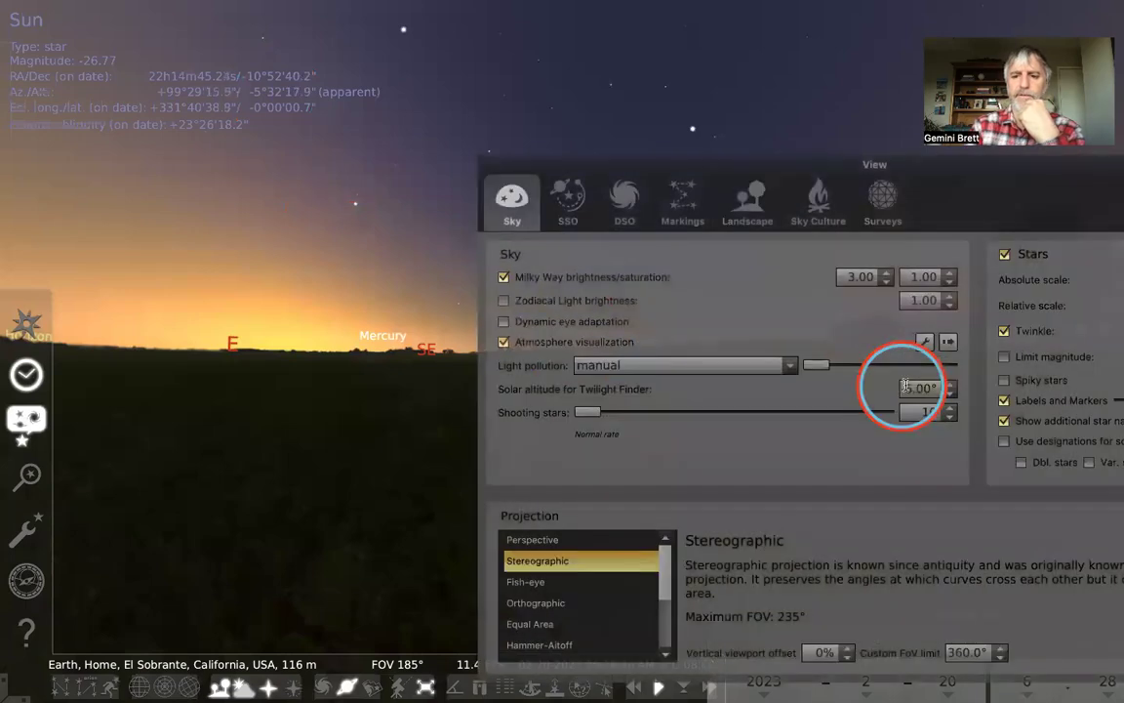
# Set the Twilight Finder's solar altitude to -12.00° and rewind the sky to about 4:15 AM, ending at normal time speed
pyautogui.click(906, 387)
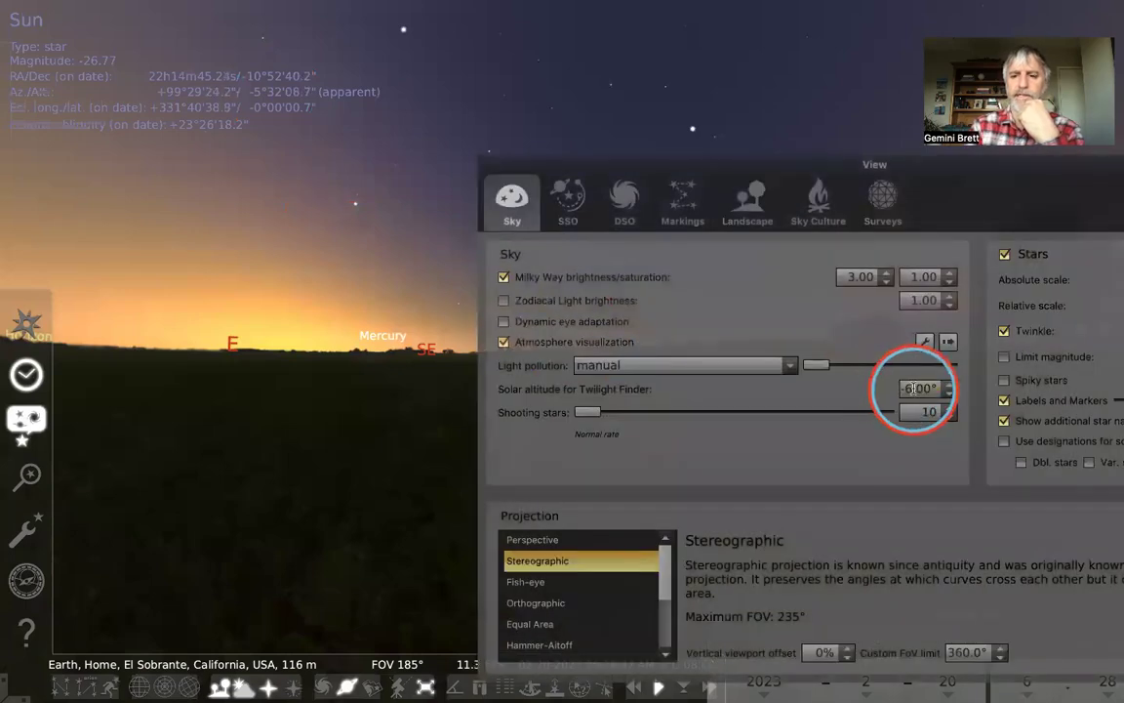
pyautogui.doubleClick(907, 388)
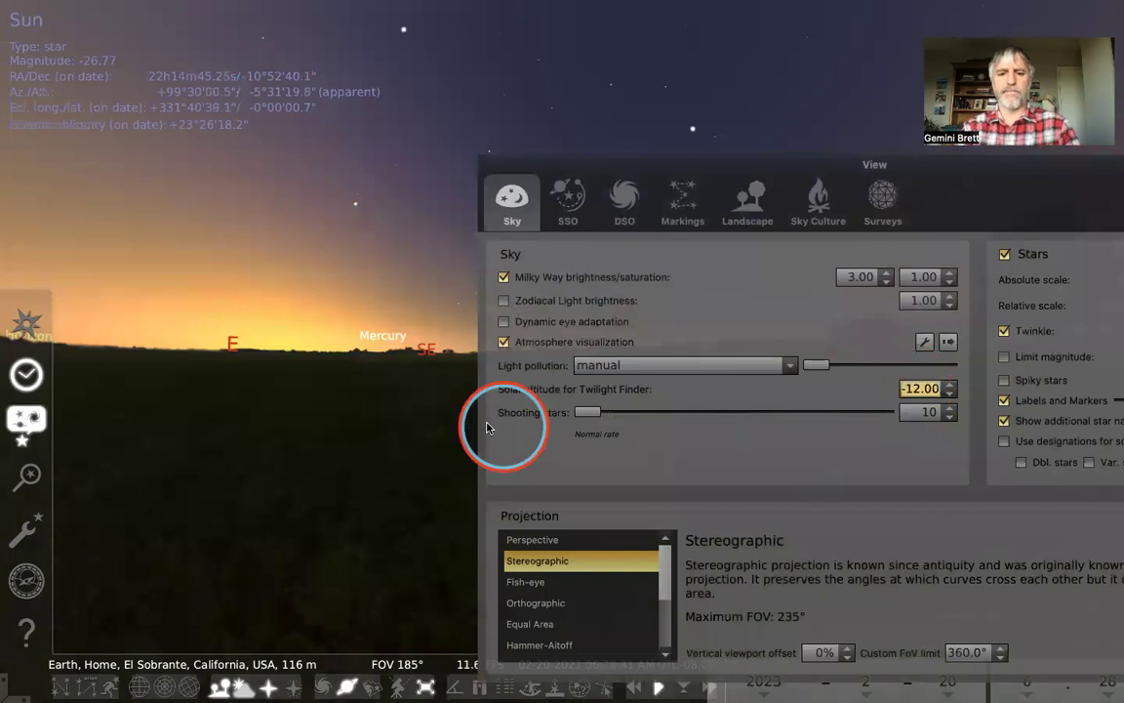
pyautogui.press('j')
pyautogui.press('j')
pyautogui.press('j')
pyautogui.press('k')
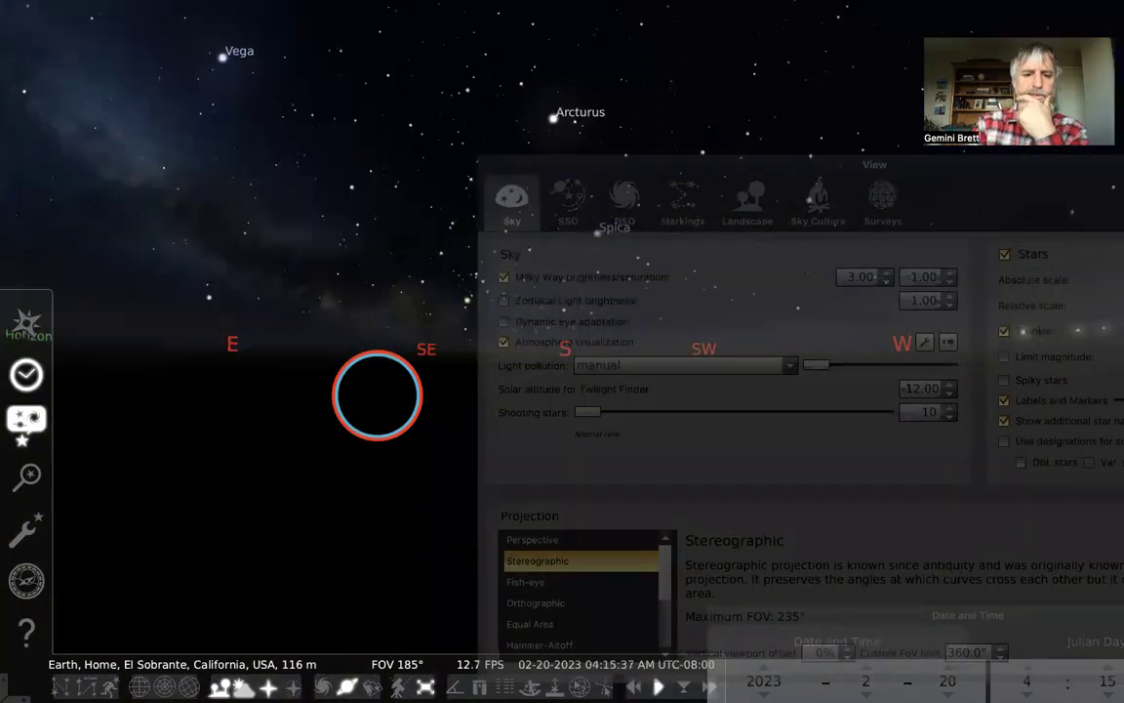
# Hide the ground, select the Sun below the eastern horizon, and advance the sky to about 5:33 AM
pyautogui.press('g')
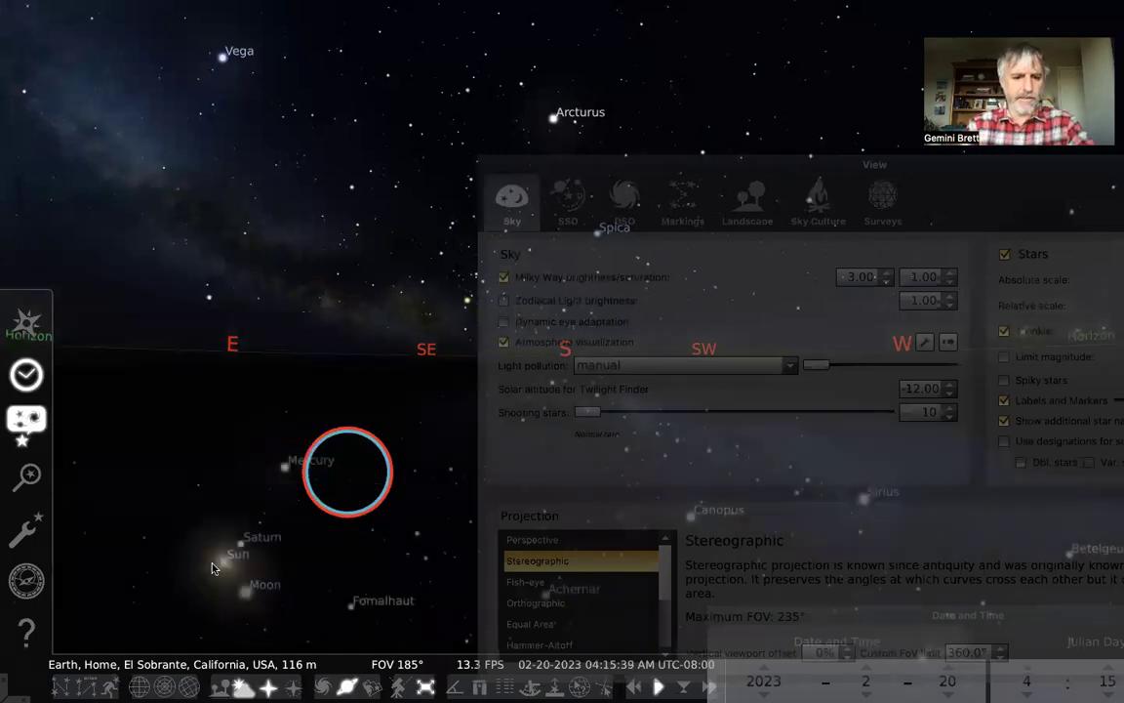
pyautogui.click(219, 557)
pyautogui.press('l')
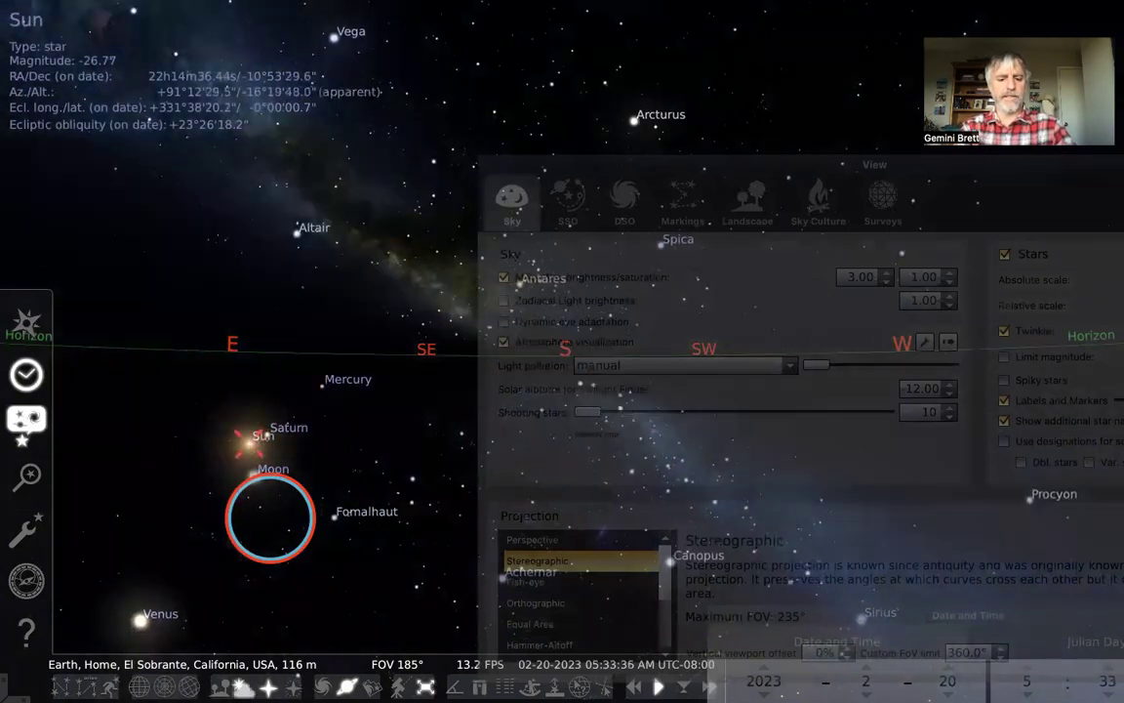
# Show the ground again and run the sky forward to about 6:37 AM, clearing the Sun selection
pyautogui.press('g')
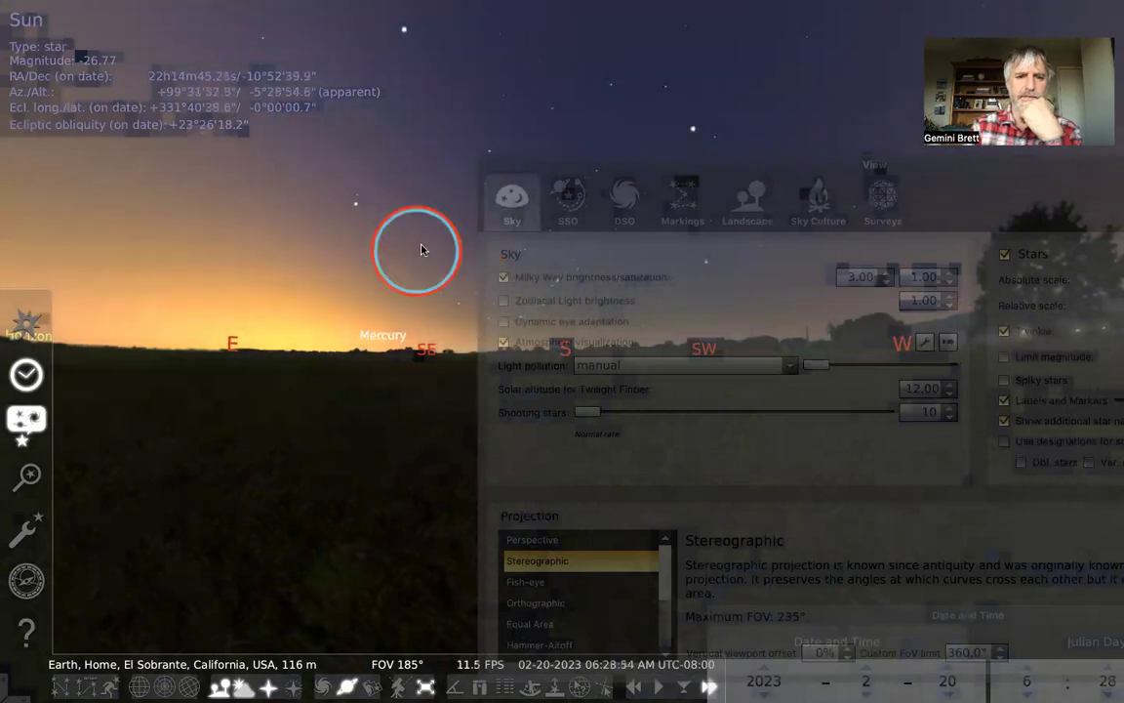
pyautogui.click(285, 479)
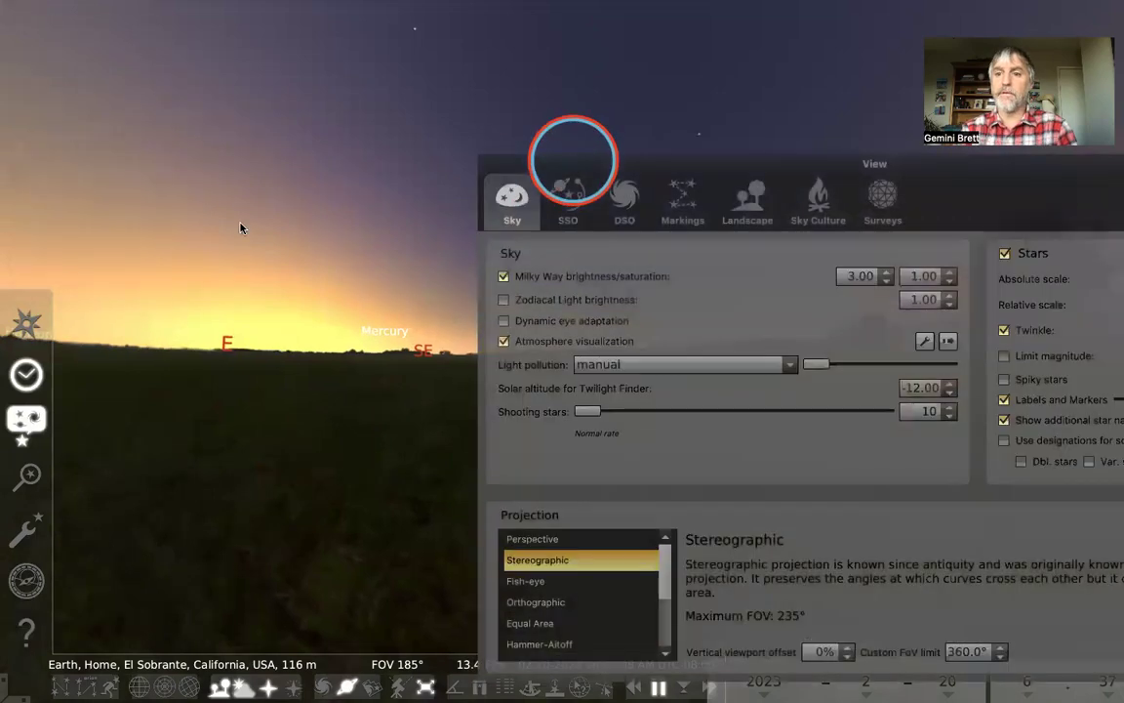
# Turn off the atmosphere and set the Twilight Finder's solar altitude to 0.00°
pyautogui.press('a')
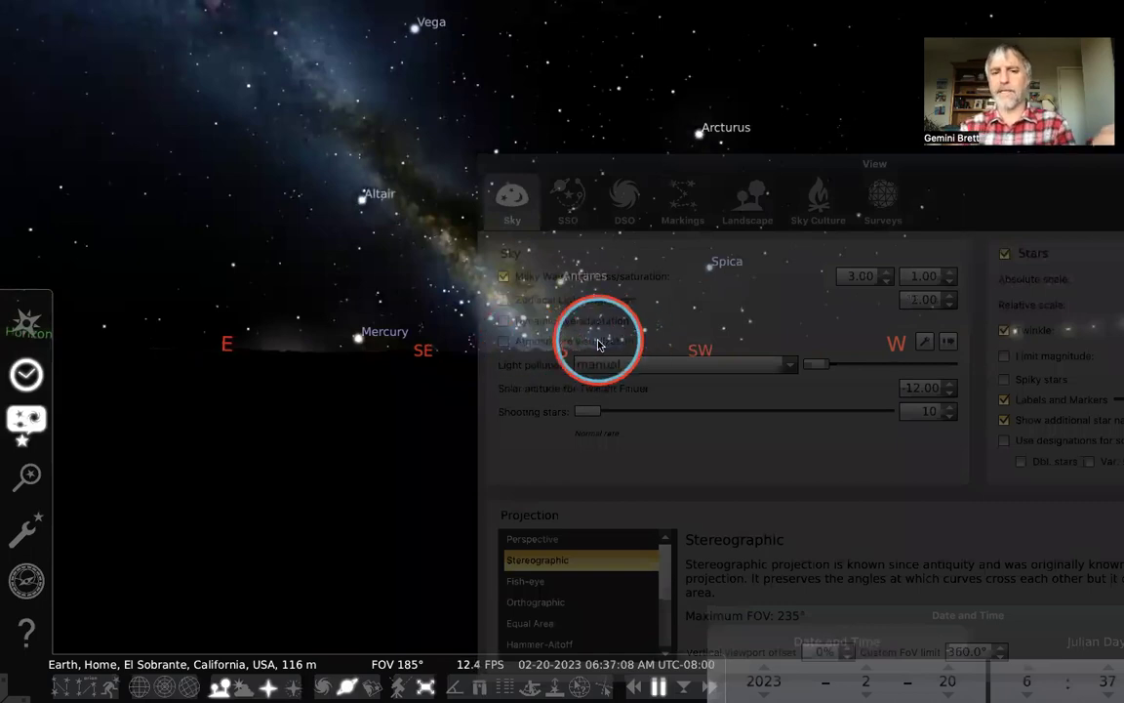
pyautogui.click(915, 386)
pyautogui.doubleClick(910, 387)
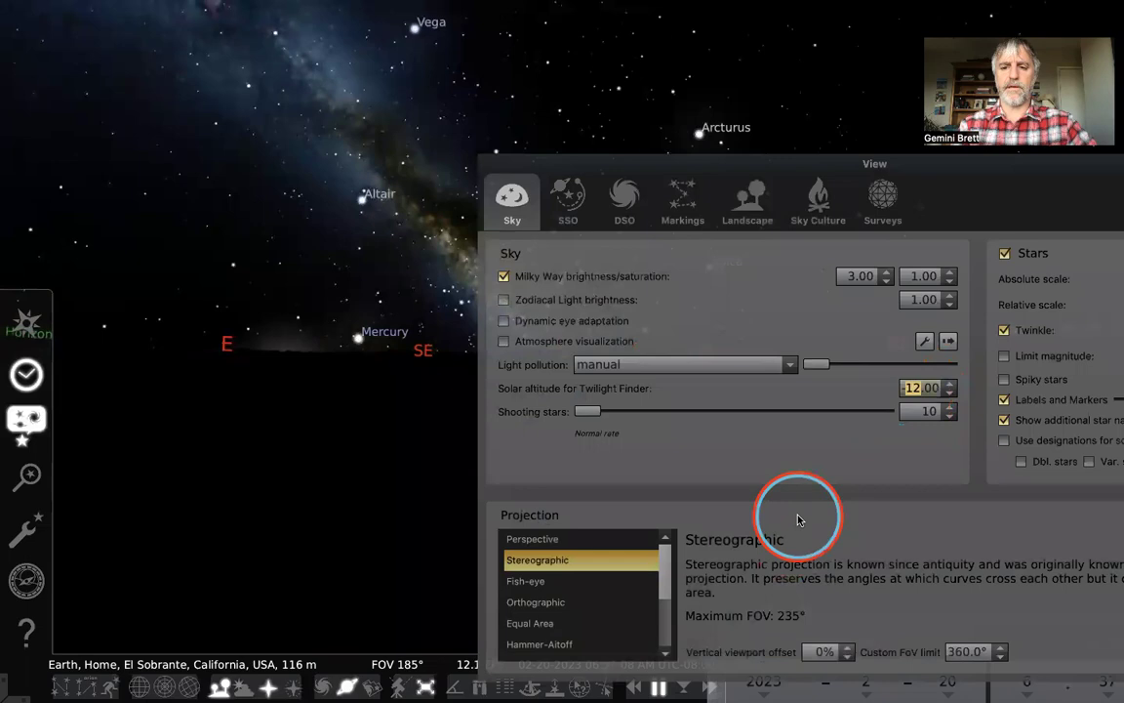
pyautogui.click(949, 391)
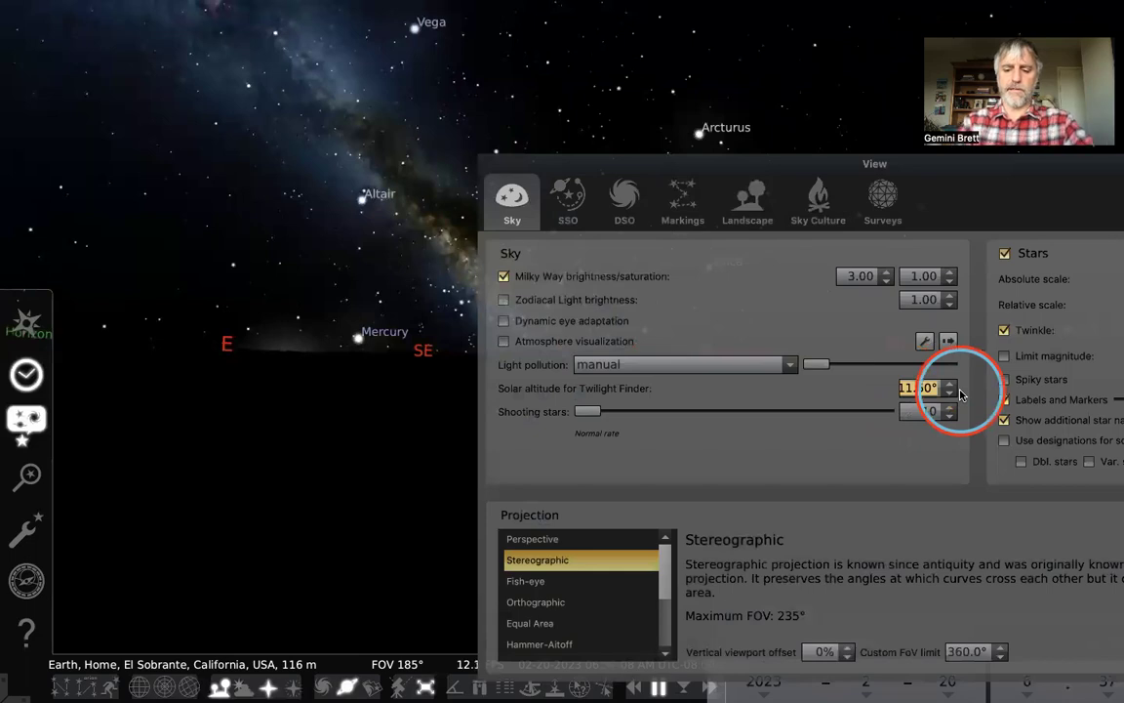
pyautogui.click(913, 388)
pyautogui.moveTo(910, 388); pyautogui.dragTo(892, 392)
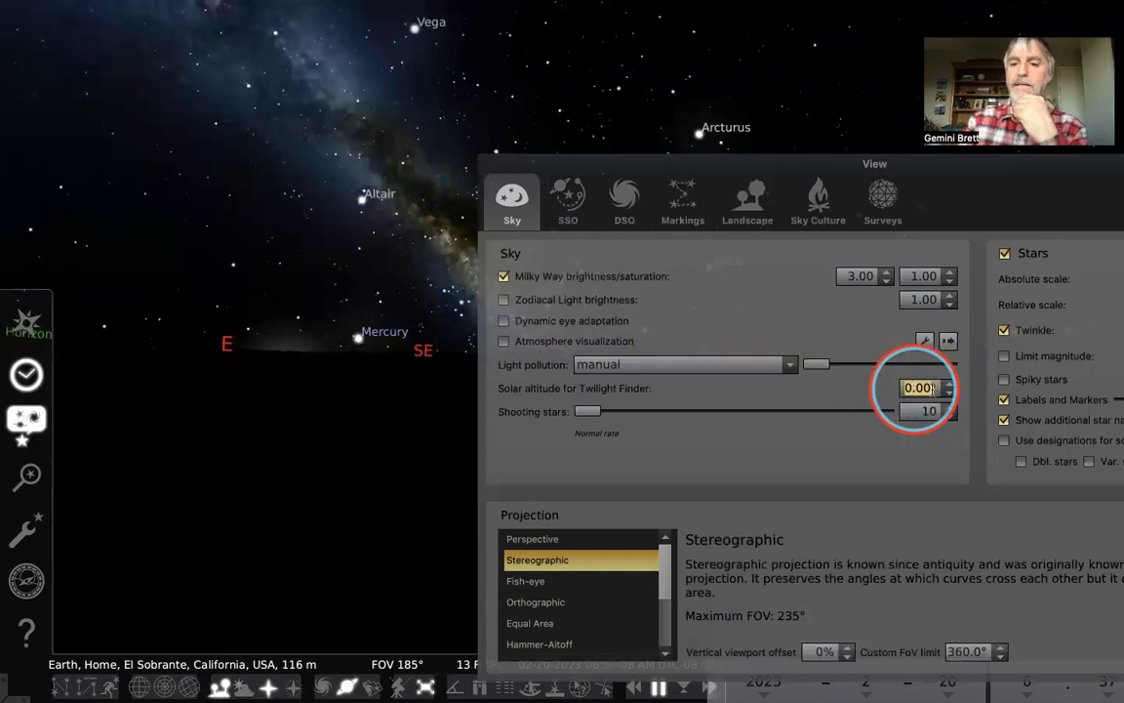
# Hide the ground, turn the atmosphere back on, and select the Sun near the eastern horizon
pyautogui.click(383, 454)
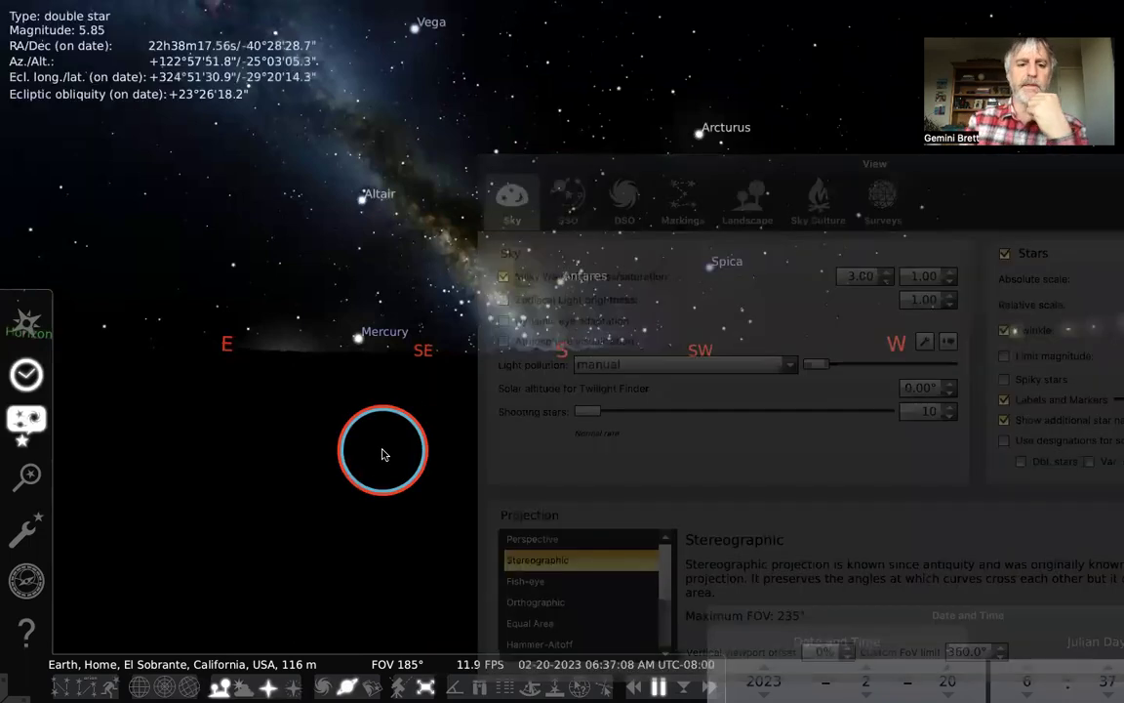
pyautogui.press('g')
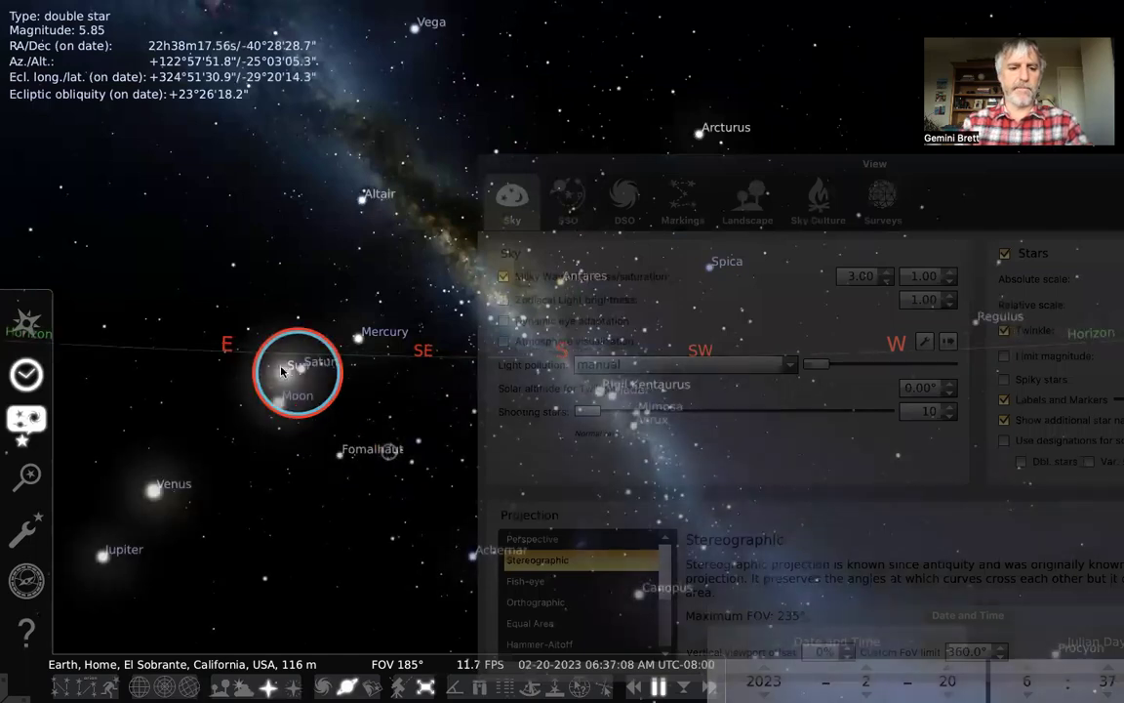
pyautogui.click(285, 370)
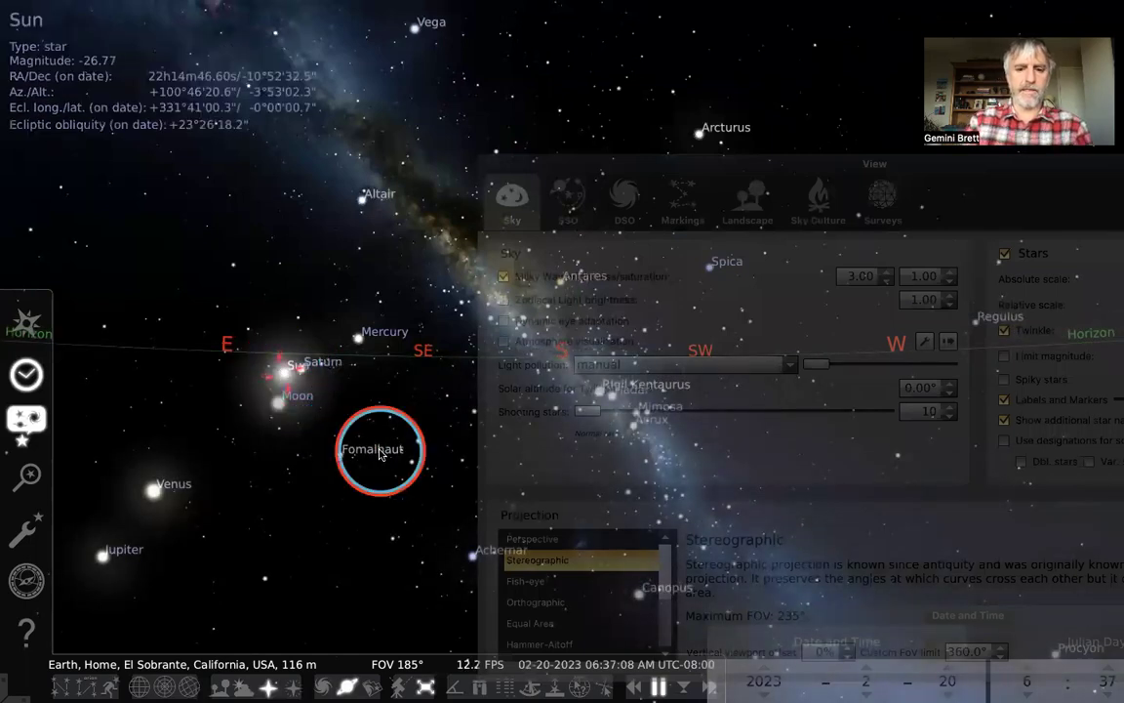
pyautogui.click(380, 454)
pyautogui.press('a')
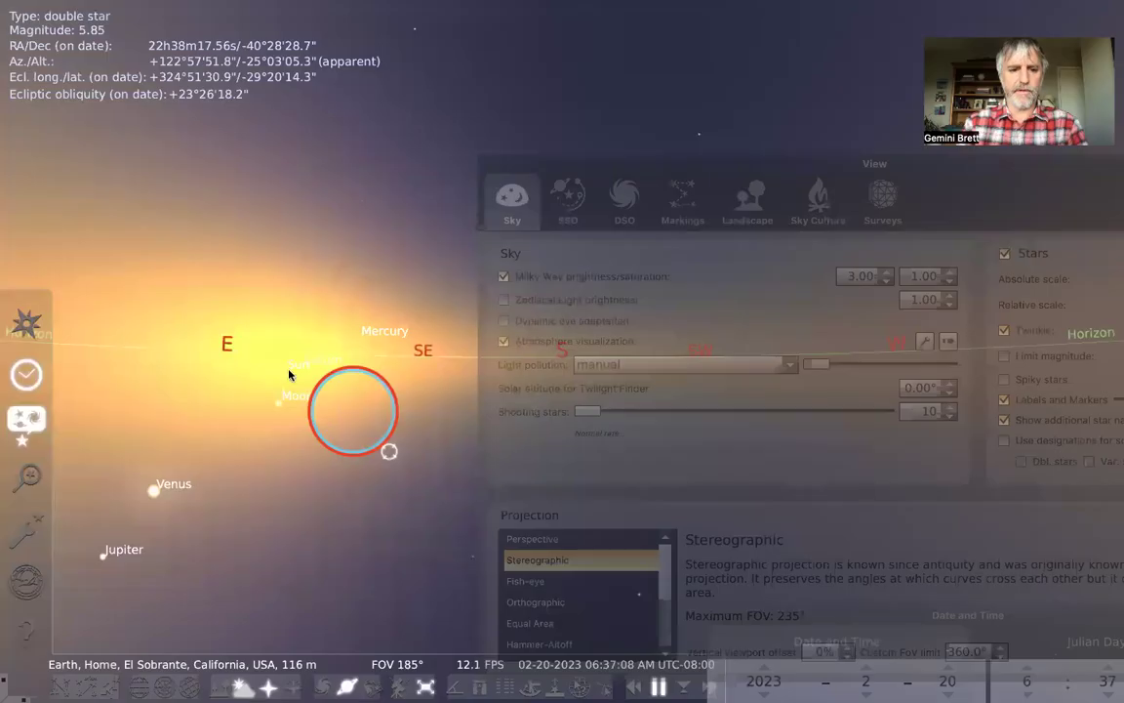
pyautogui.click(296, 387)
# Rewind the sky to about 5:30 AM and run time forward from there at increased speed
pyautogui.press('j')
pyautogui.press('j')
pyautogui.press('j')
pyautogui.press('l')
pyautogui.press('l')
pyautogui.press('l')
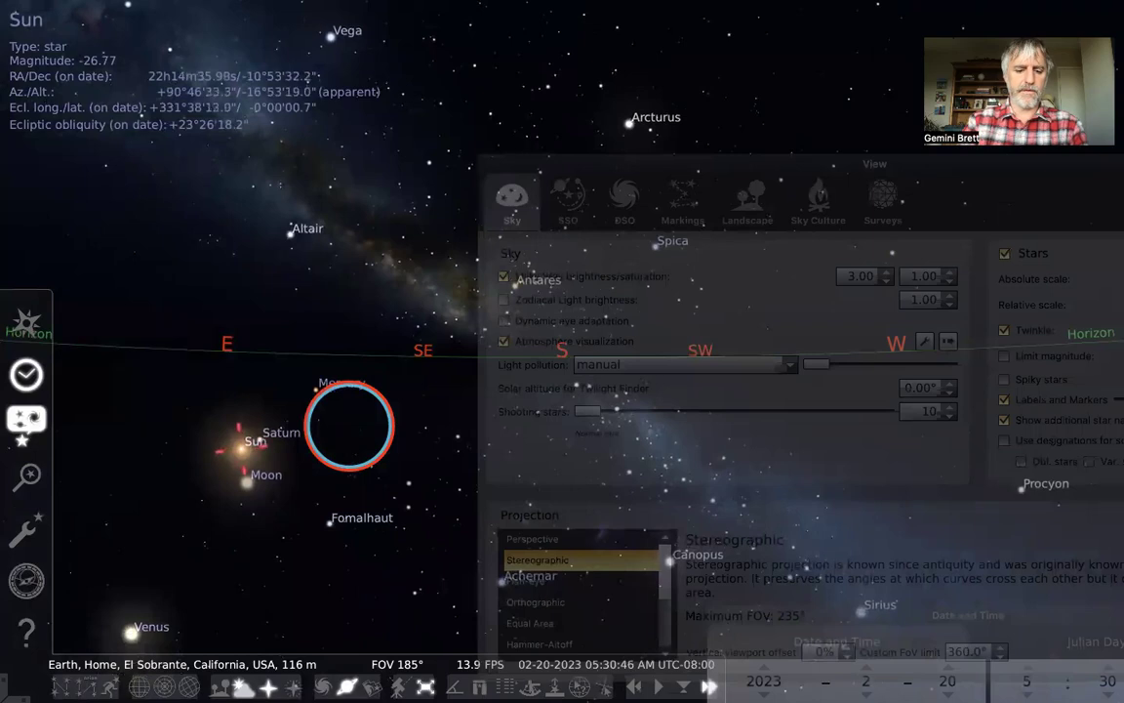
# Compare the 5:31 AM sky with the atmosphere off and on, and reselect the Sun
pyautogui.press('a')
pyautogui.click(347, 425)
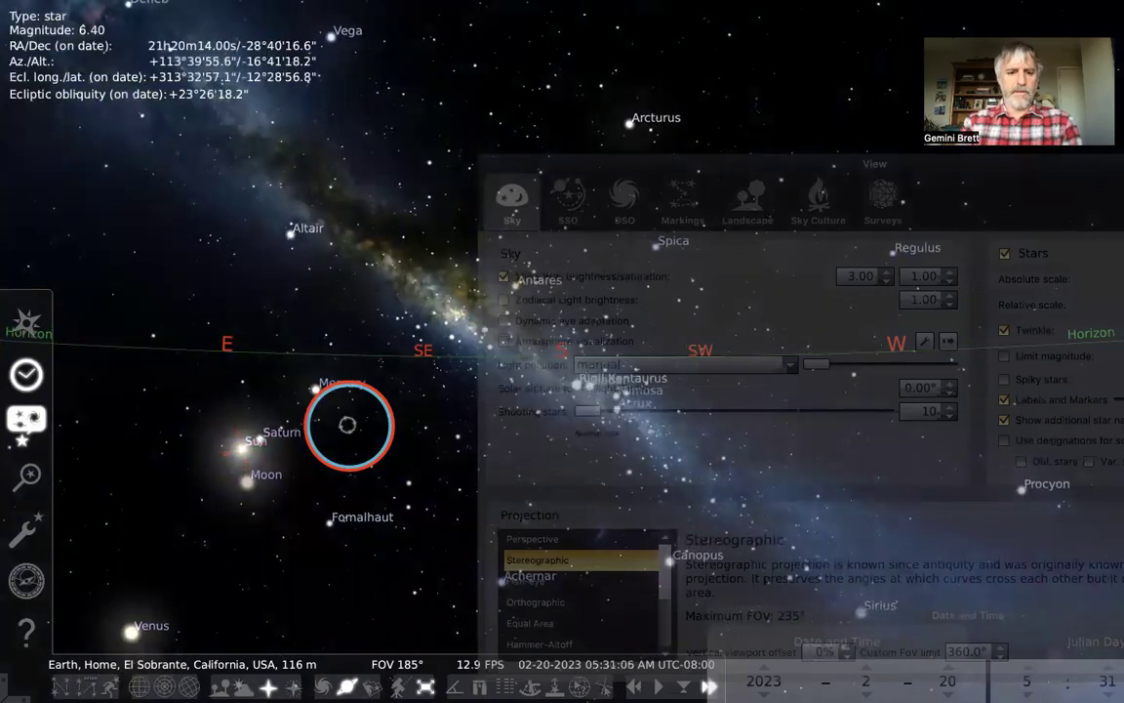
pyautogui.press('a')
pyautogui.click(239, 454)
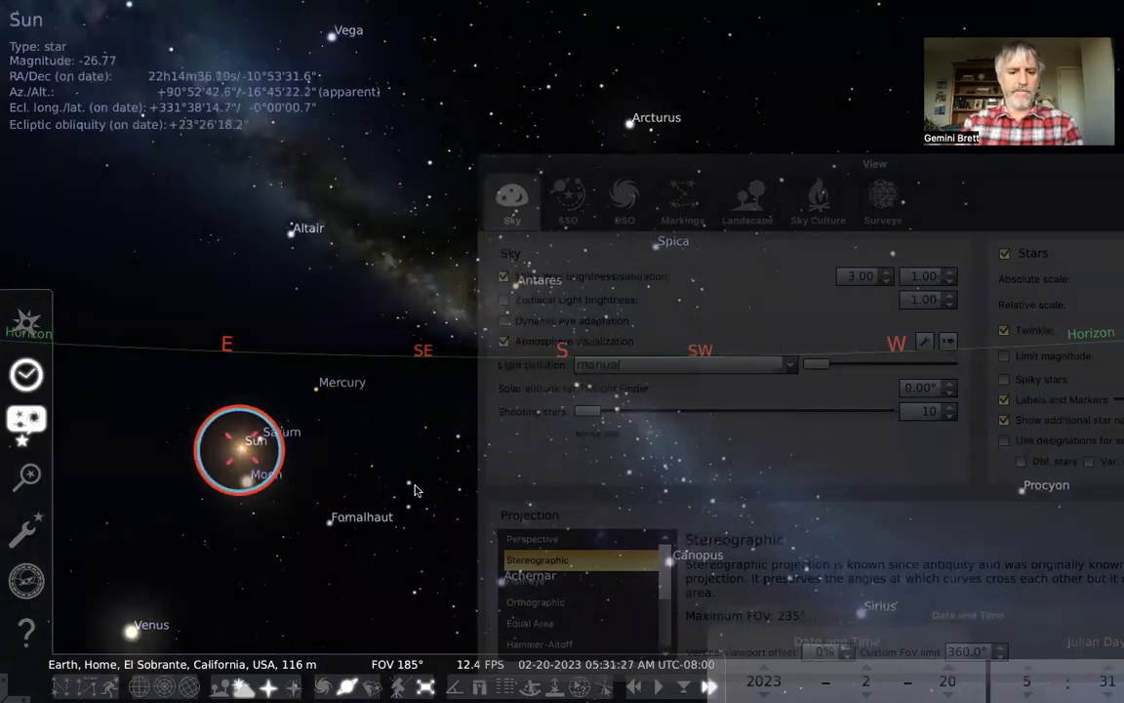
# Show the ground and fast-forward the sky to about 6:53 AM
pyautogui.press('g')
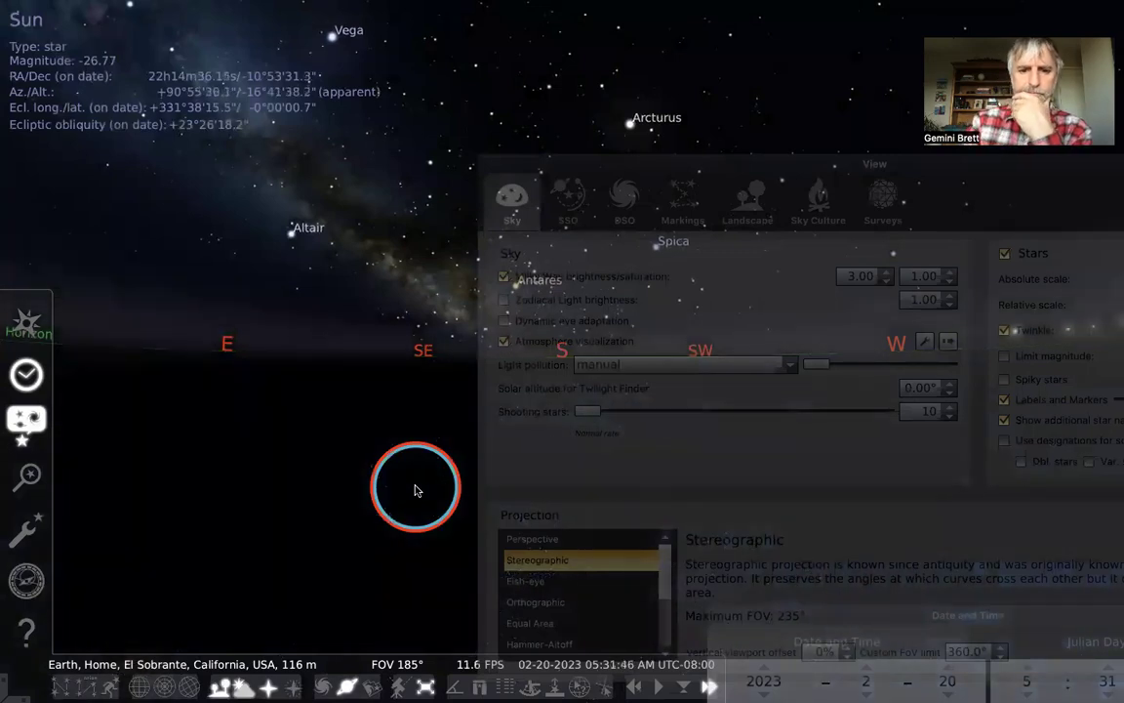
pyautogui.press('l')
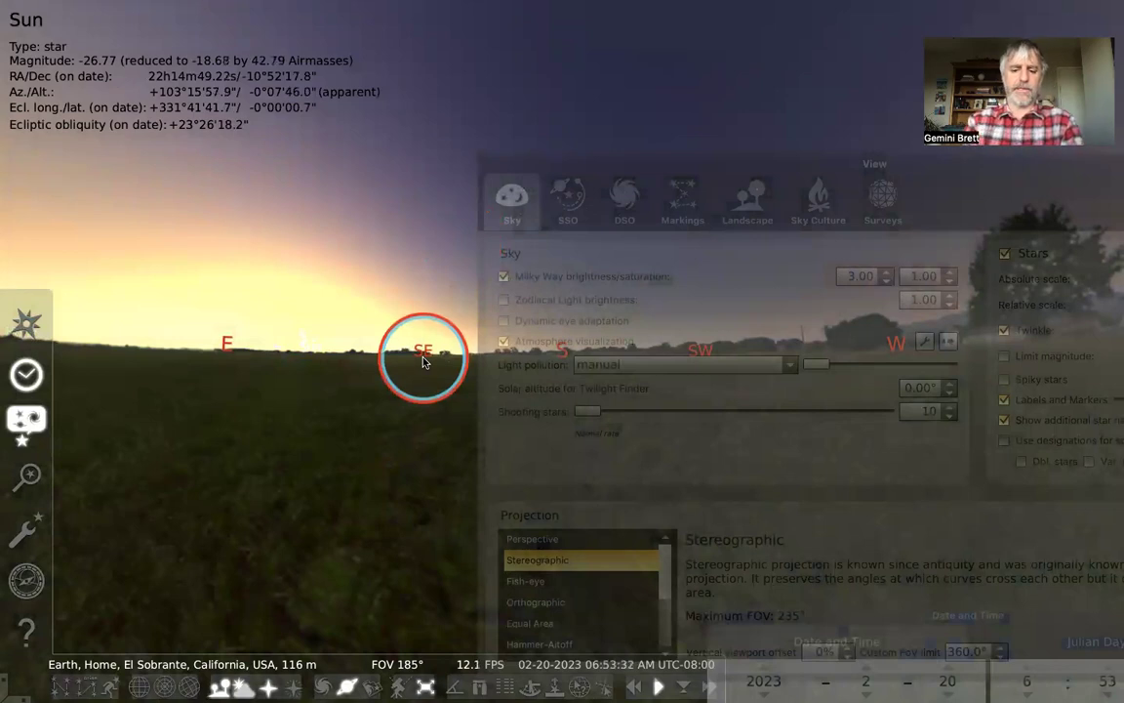
# Try several Twilight Finder solar altitudes, including -0.40°, -7.90° and -12.00°, and settle on -20.00°
pyautogui.click(947, 395)
pyautogui.moveTo(913, 388); pyautogui.dragTo(899, 392)
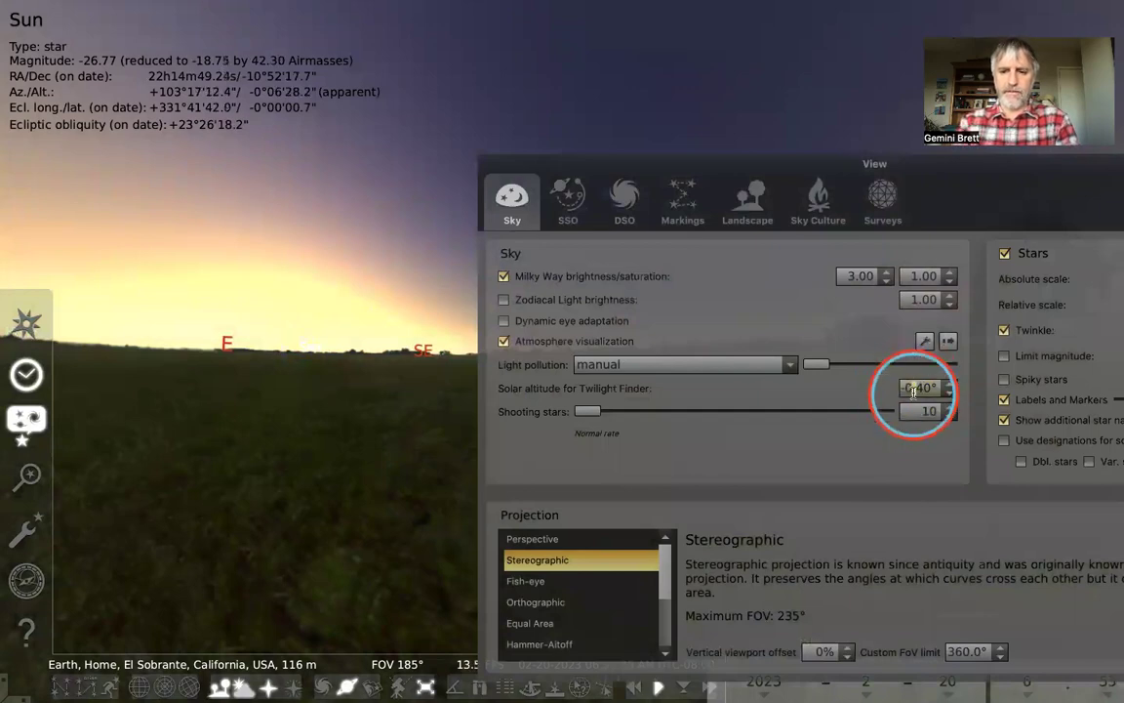
pyautogui.click(906, 388)
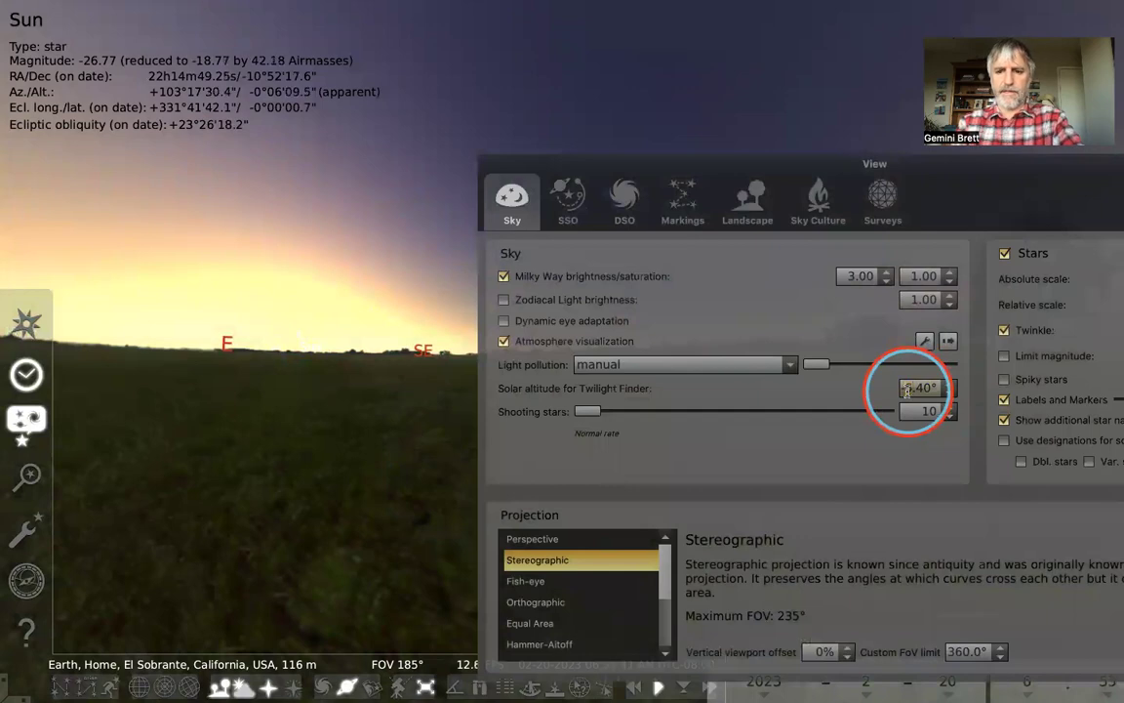
pyautogui.click(950, 394)
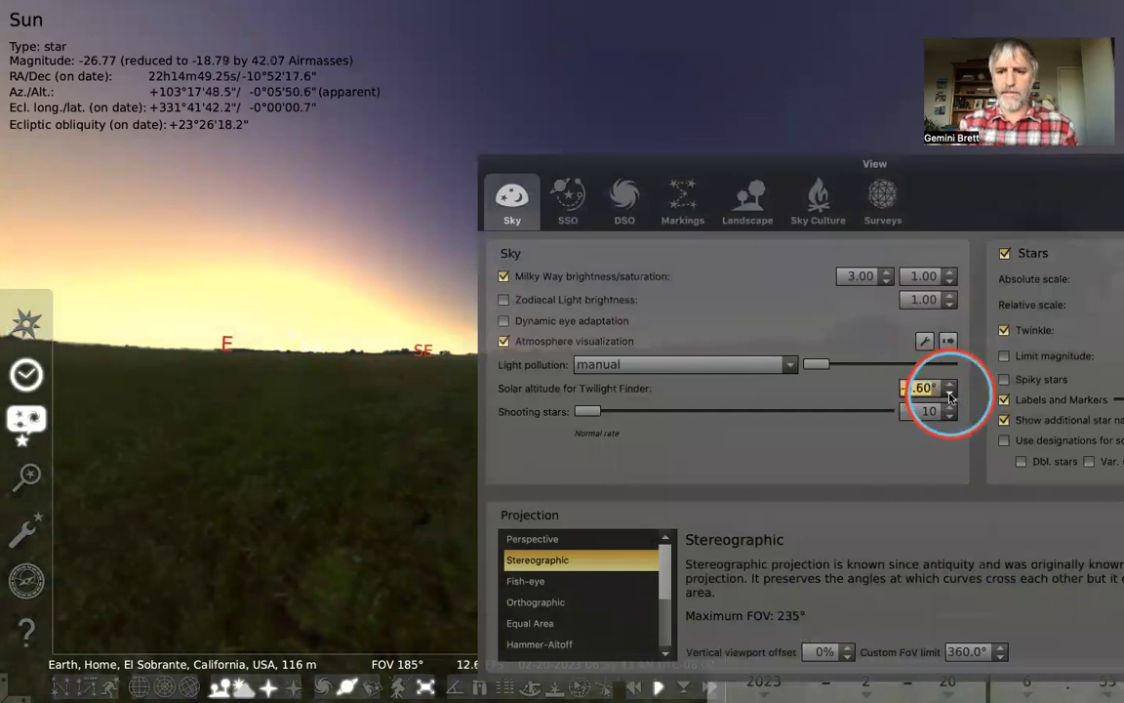
pyautogui.moveTo(948, 389)
pyautogui.mouseDown()
pyautogui.moveTo(891, 389)
pyautogui.moveTo(968, 393)
pyautogui.mouseUp()
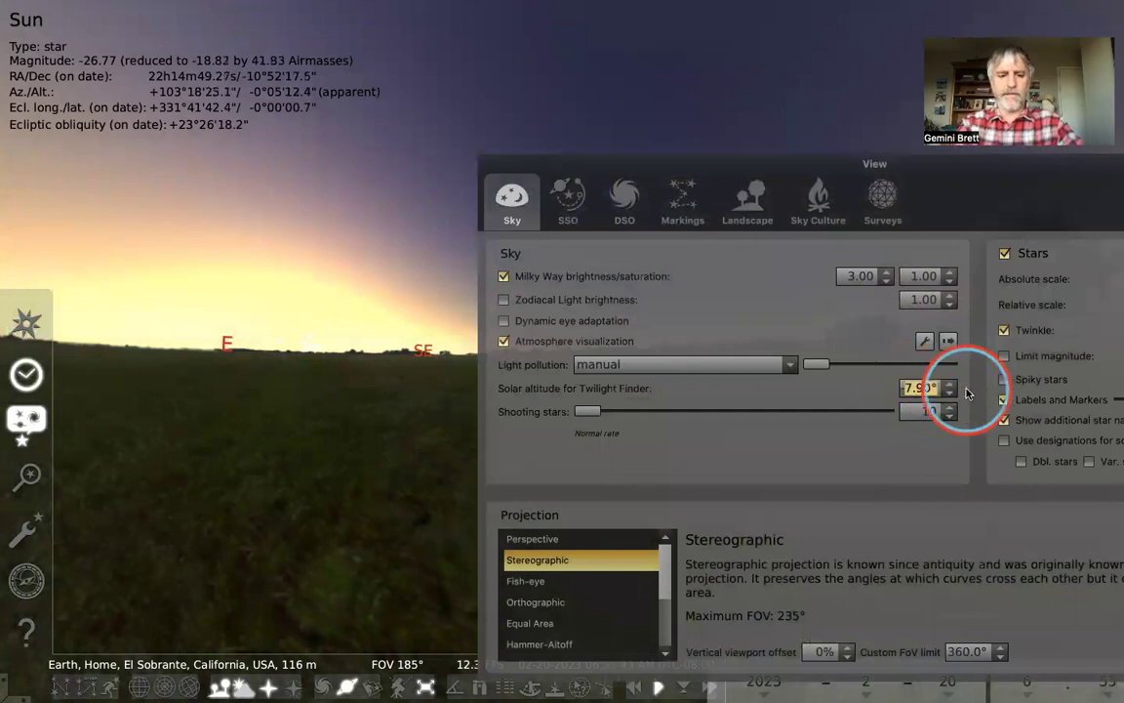
pyautogui.click(908, 392)
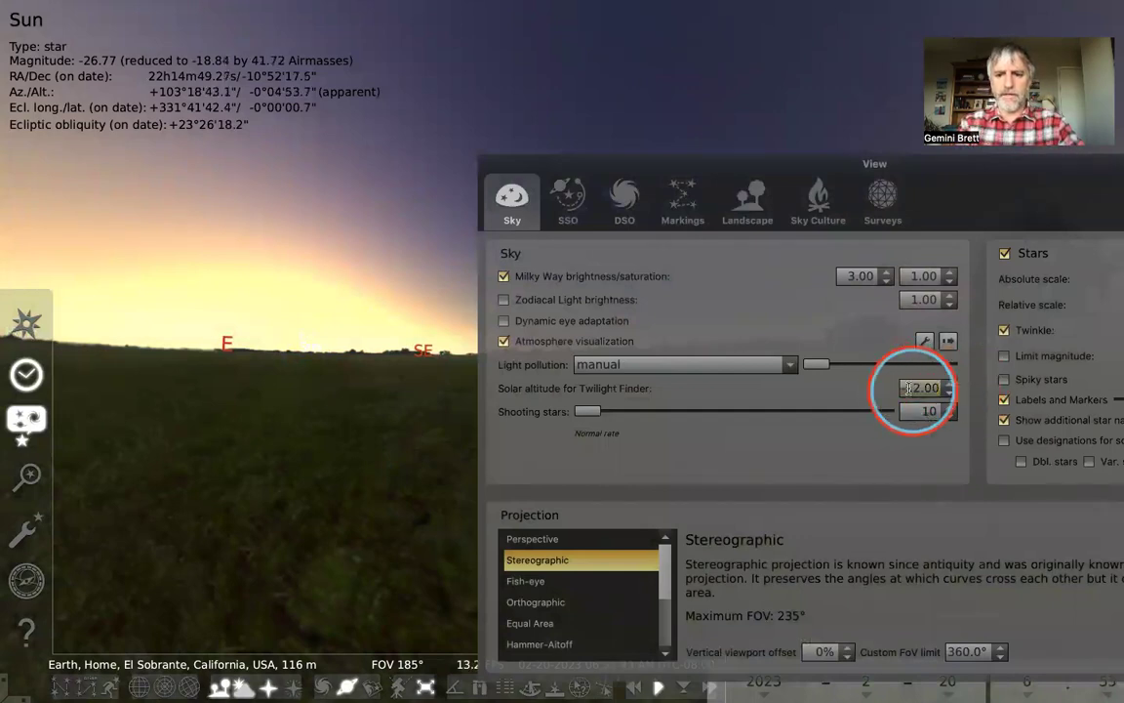
pyautogui.moveTo(935, 389); pyautogui.dragTo(984, 393)
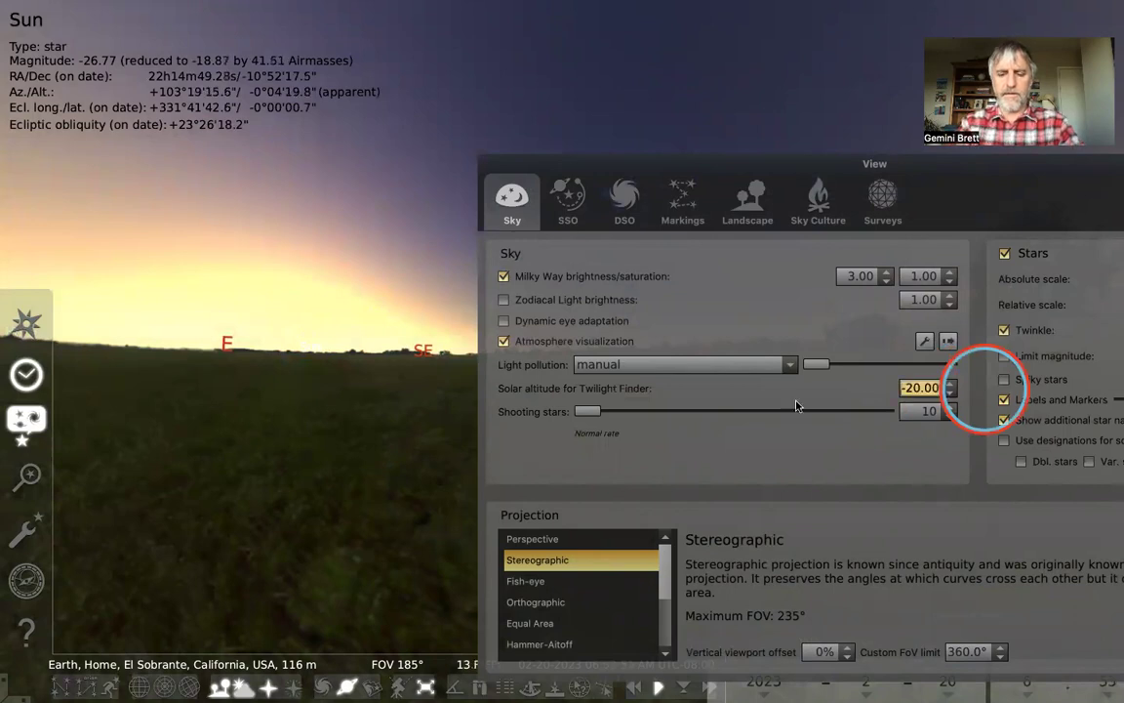
# Hide both the ground and the atmosphere, and select the Sun at the eastern horizon
pyautogui.click(314, 401)
pyautogui.press('g')
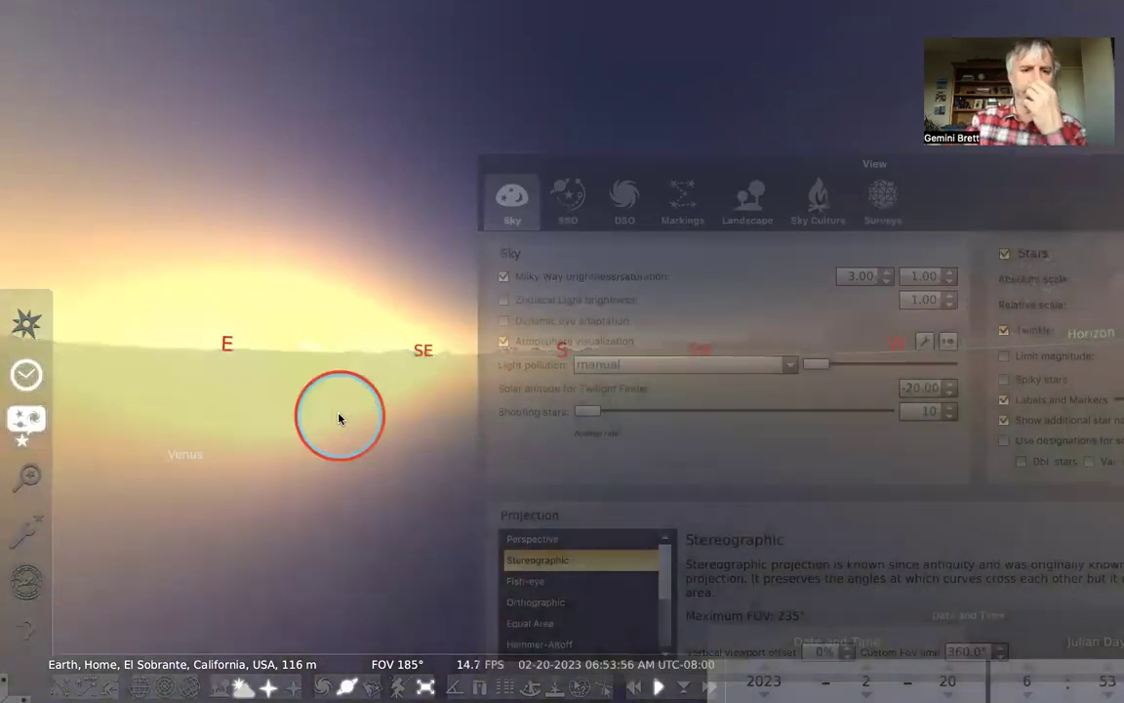
pyautogui.press('a')
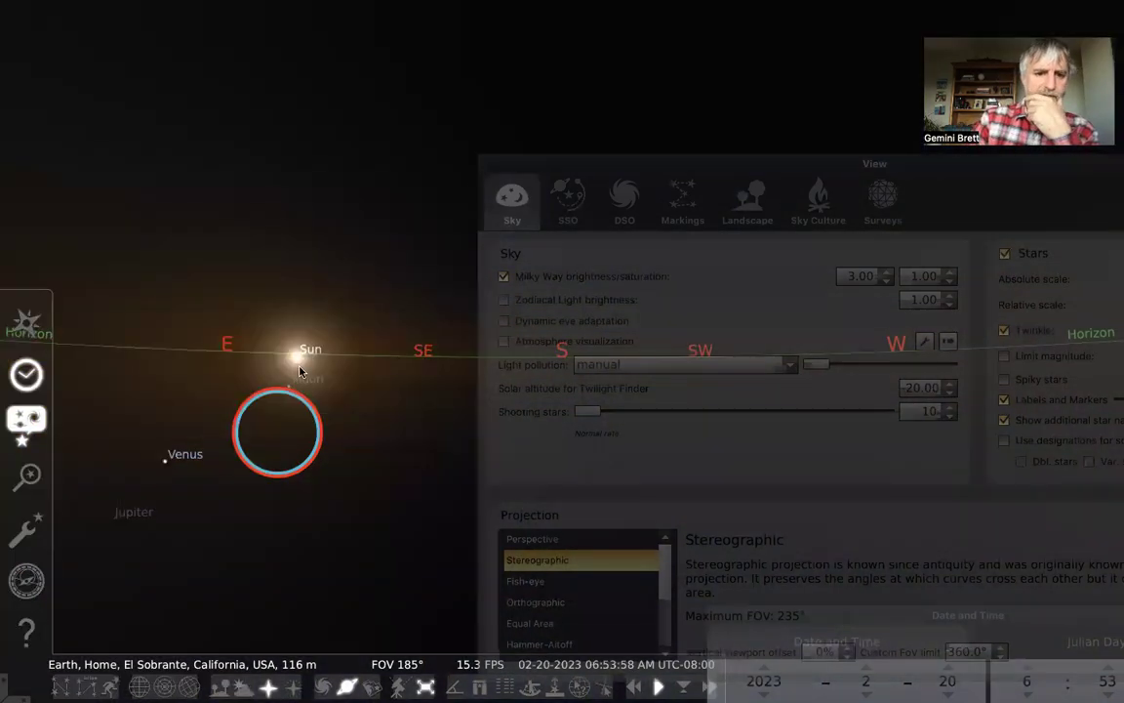
pyautogui.click(310, 379)
# Rewind the sky to about 5:23 AM, show the ground, and clear the Sun selection
pyautogui.press('j')
pyautogui.press('j')
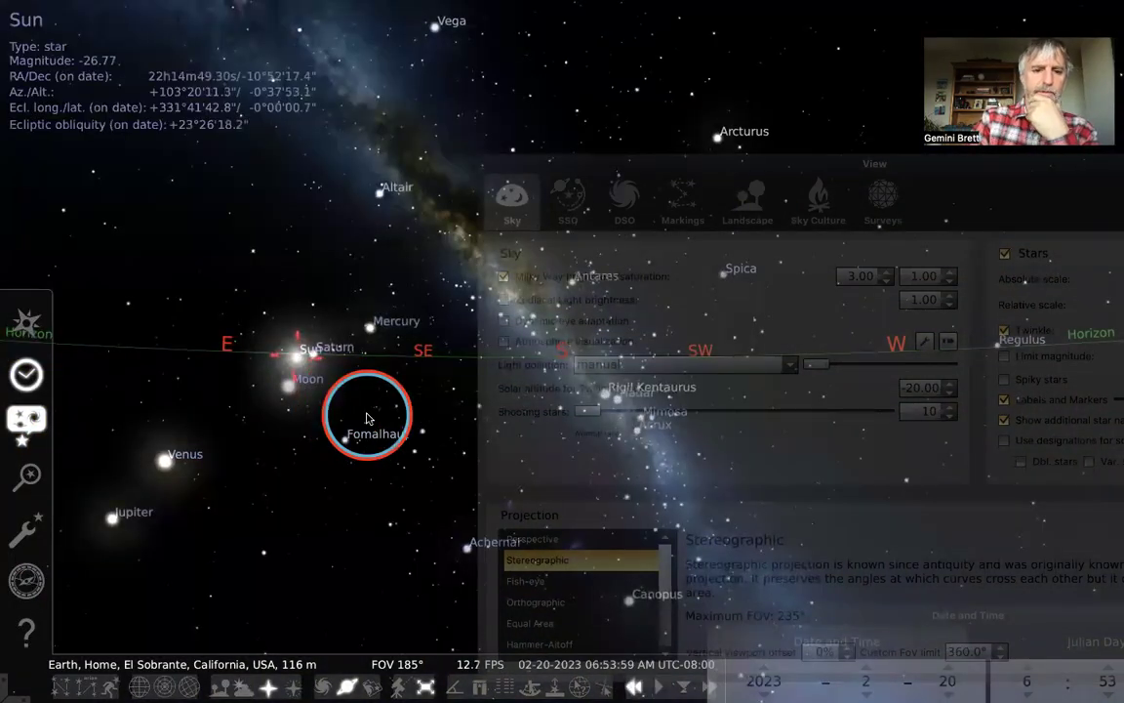
pyautogui.press('j')
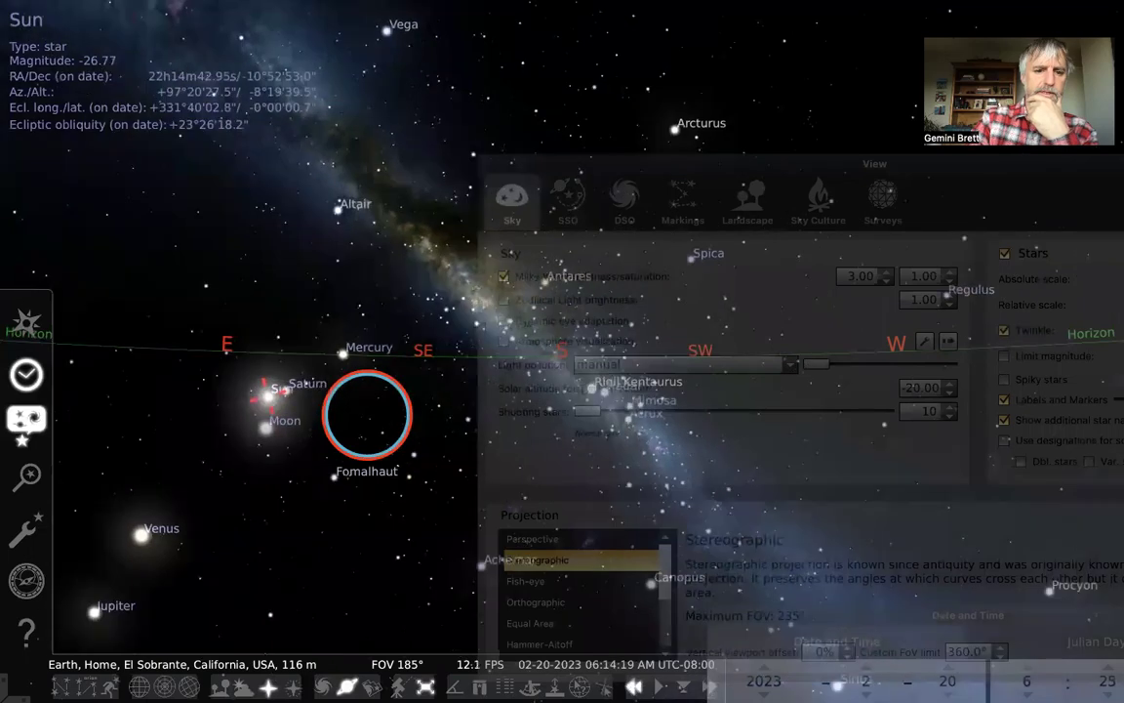
pyautogui.press('g')
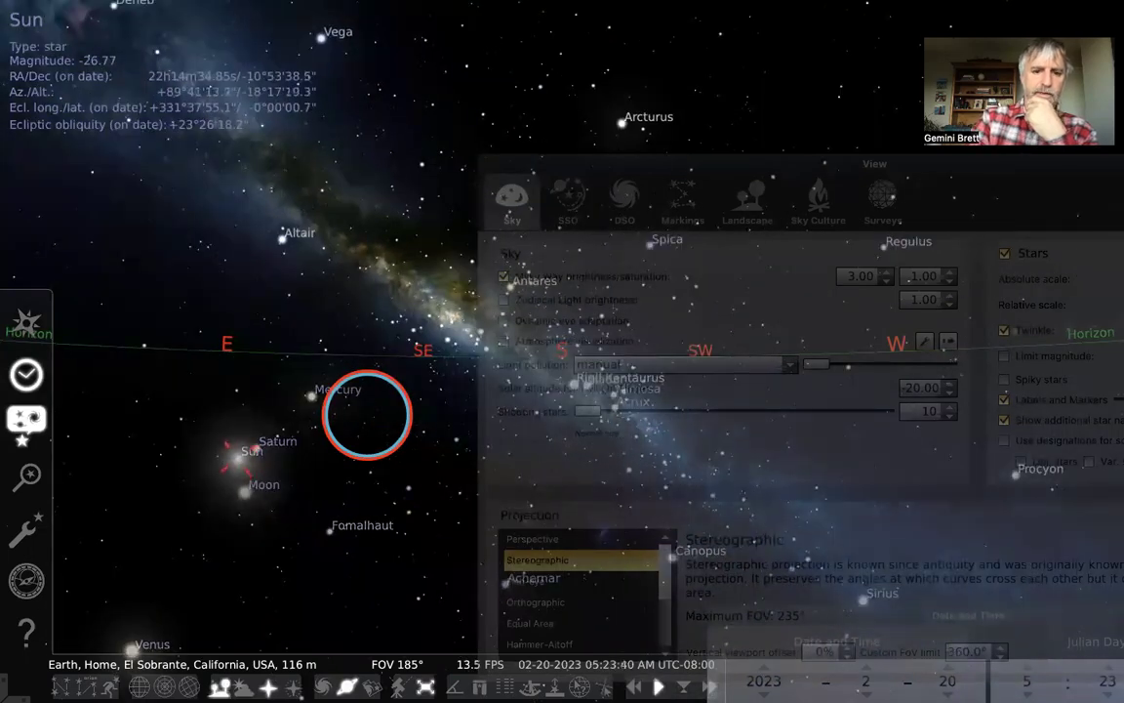
pyautogui.click(367, 414)
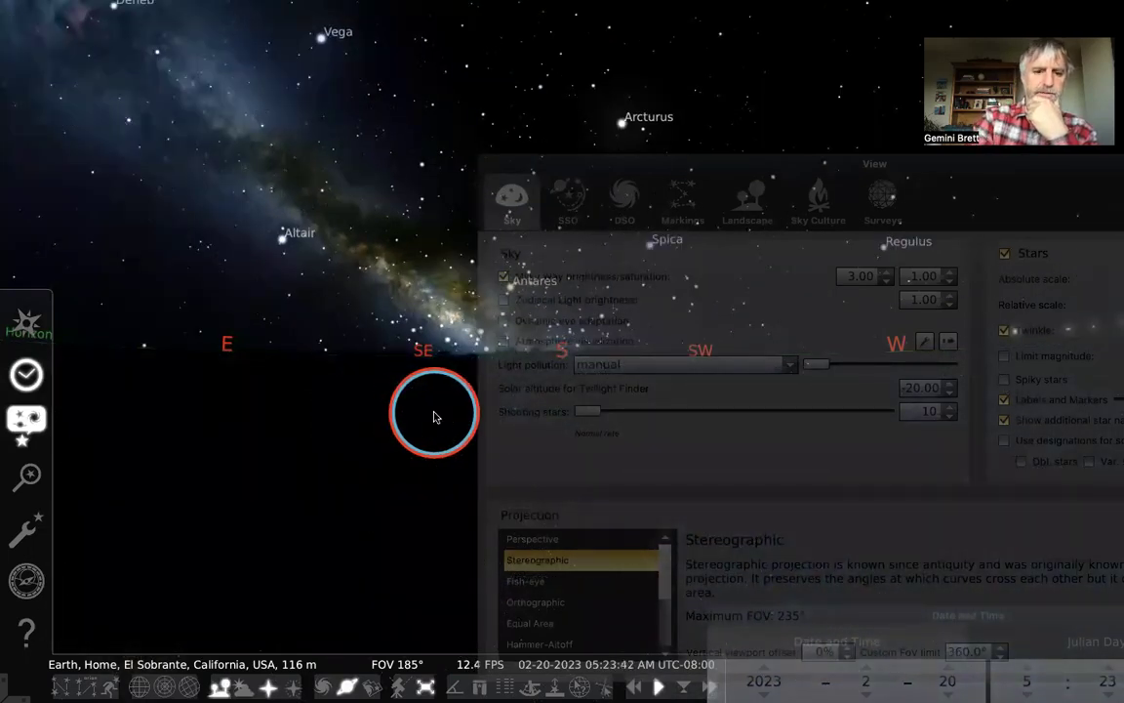
# Show the atmosphere and fast-forward the sky to about 6:47 AM
pyautogui.press('a')
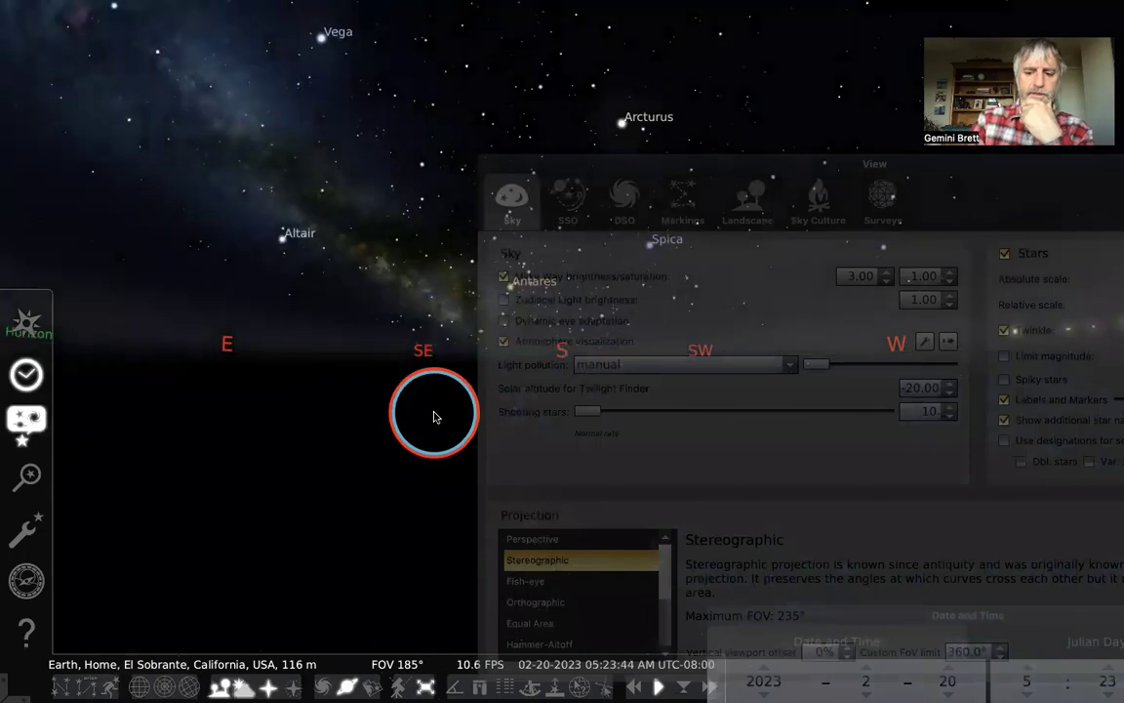
pyautogui.press('l')
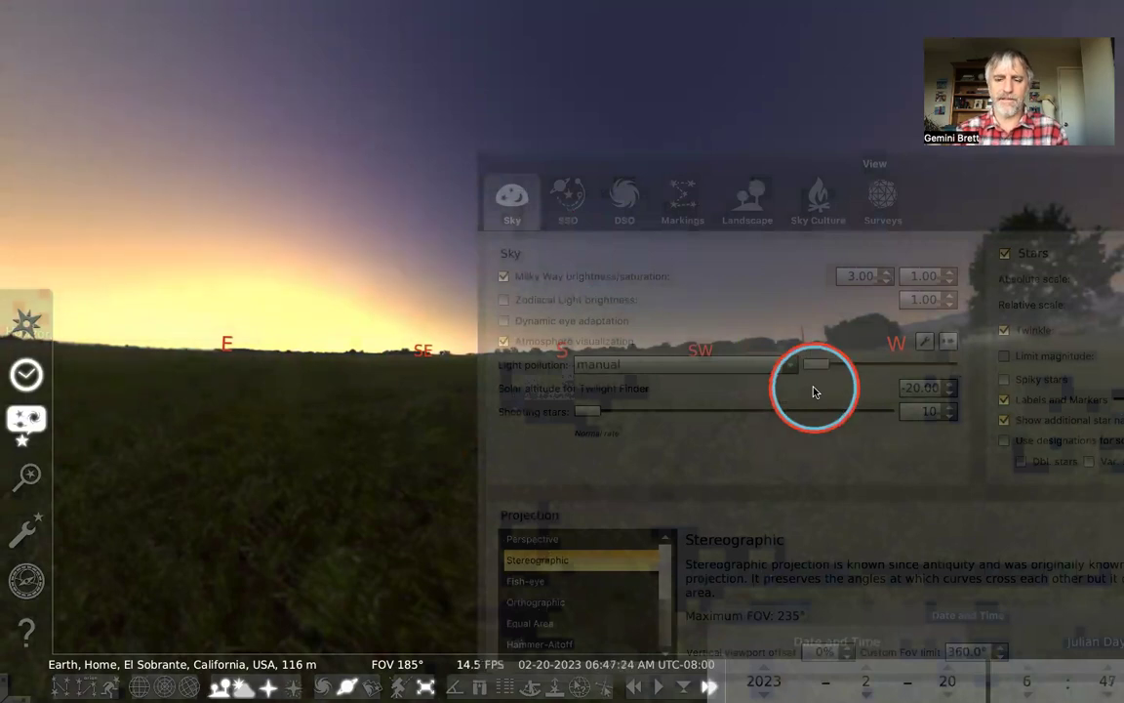
# Set the solar altitude for the Twilight Finder to -6.00°
pyautogui.click(918, 387)
pyautogui.doubleClick(915, 388)
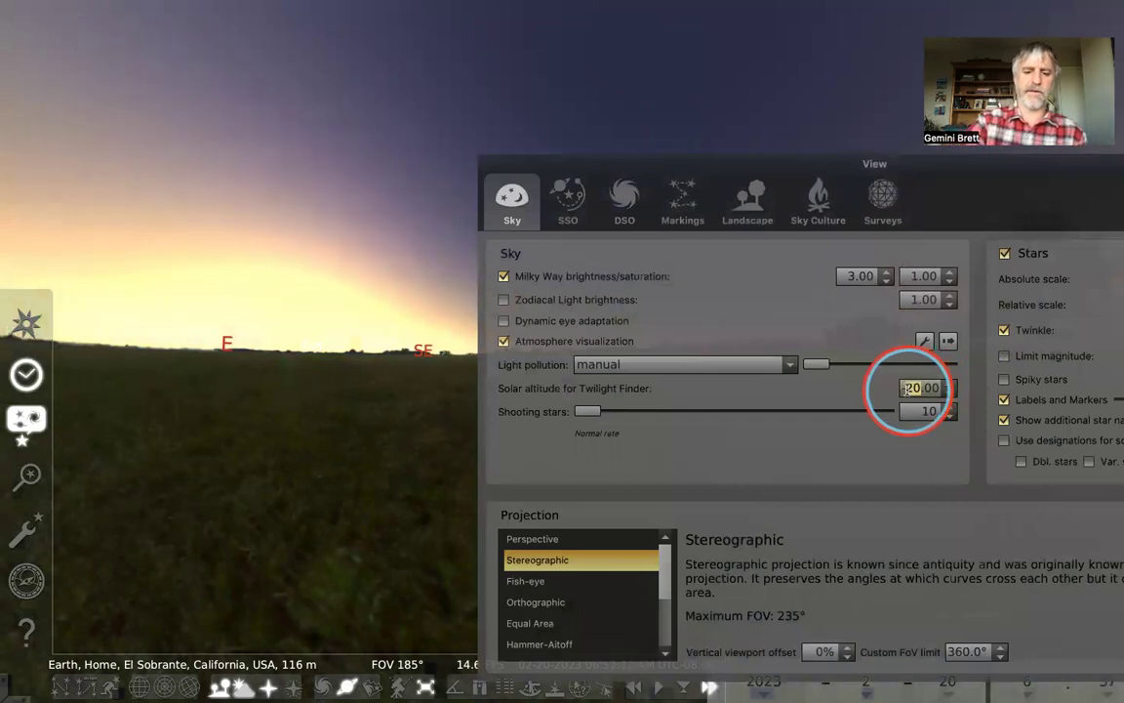
pyautogui.write('6')
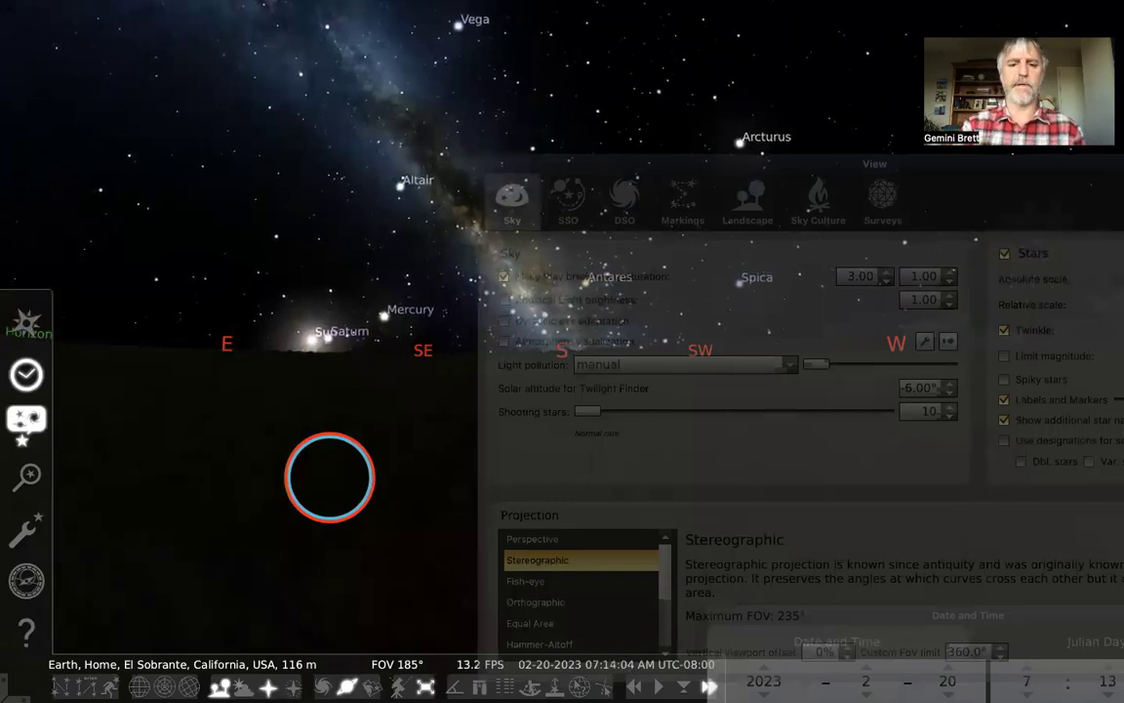
# Stop the fast-forward and set the time to 7:30 AM
pyautogui.click(400, 430)
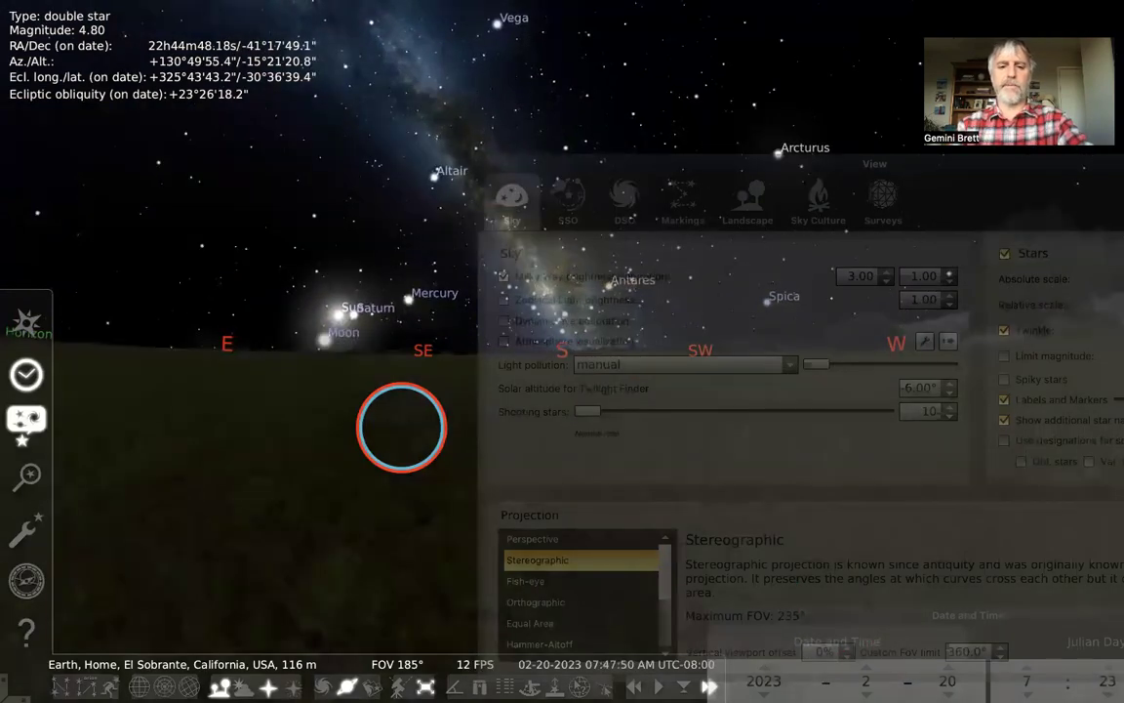
pyautogui.press('k')
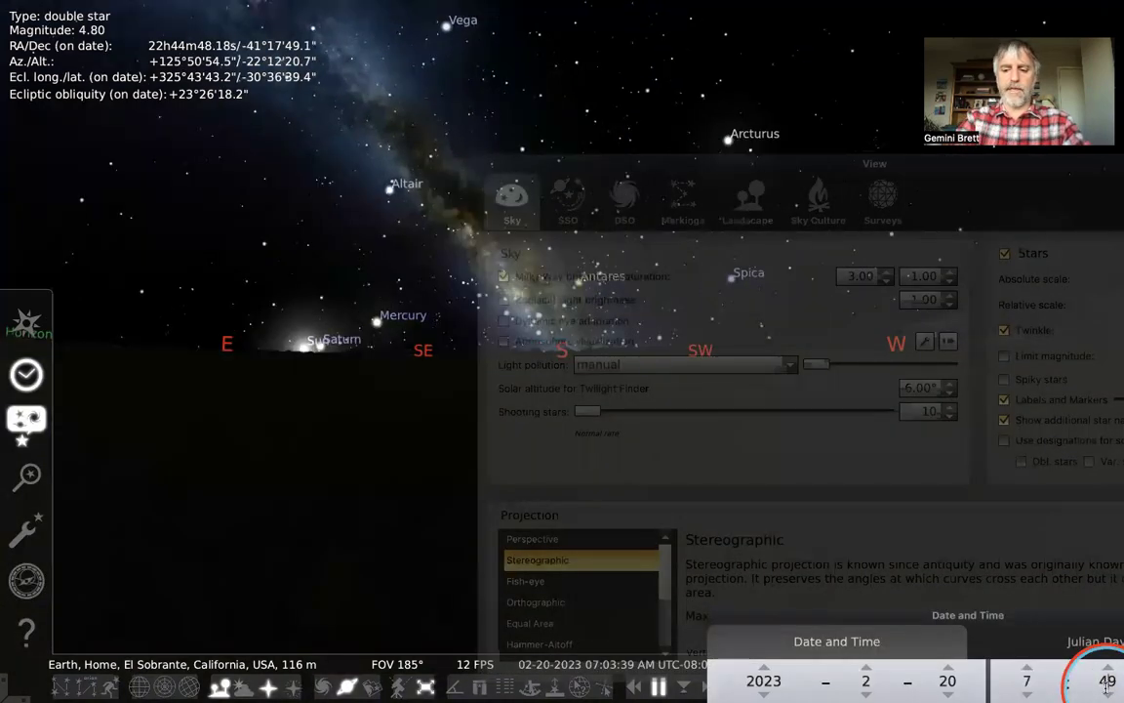
pyautogui.scroll(-19, 1108, 683)
pyautogui.scroll(-5, 1095, 675)
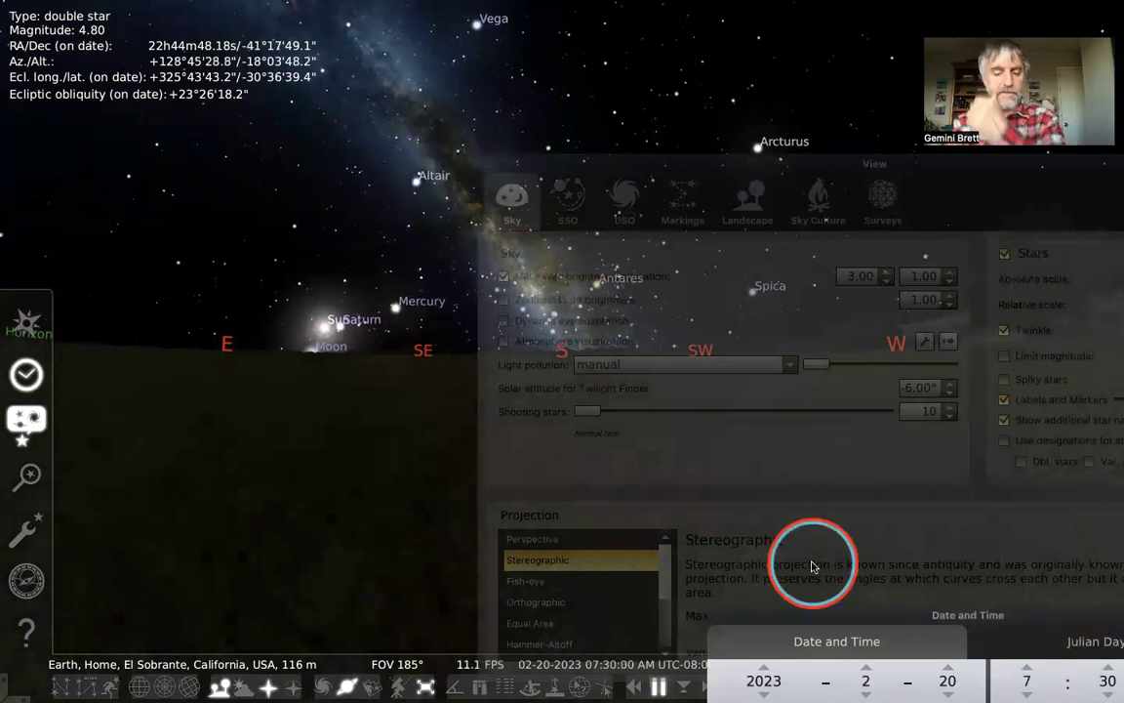
# Reposition the View window, raise the shooting stars rate to 24000, and reduce it to 0
pyautogui.click(599, 164)
pyautogui.moveTo(594, 166); pyautogui.dragTo(514, 92)
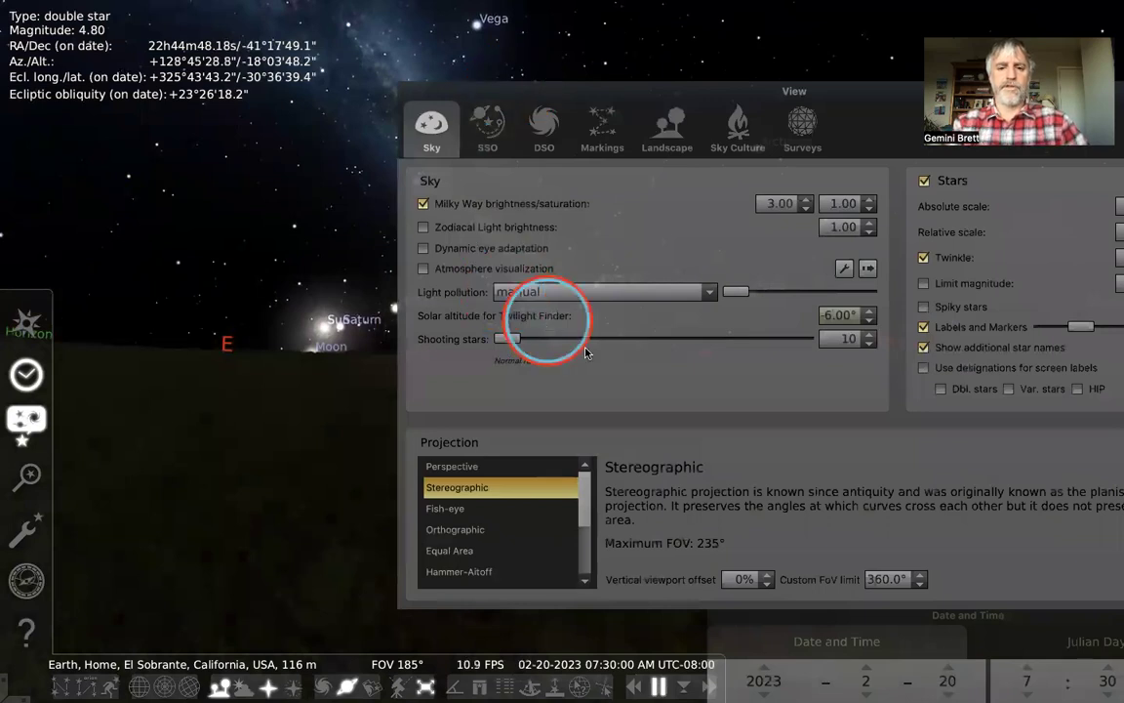
pyautogui.click(866, 336)
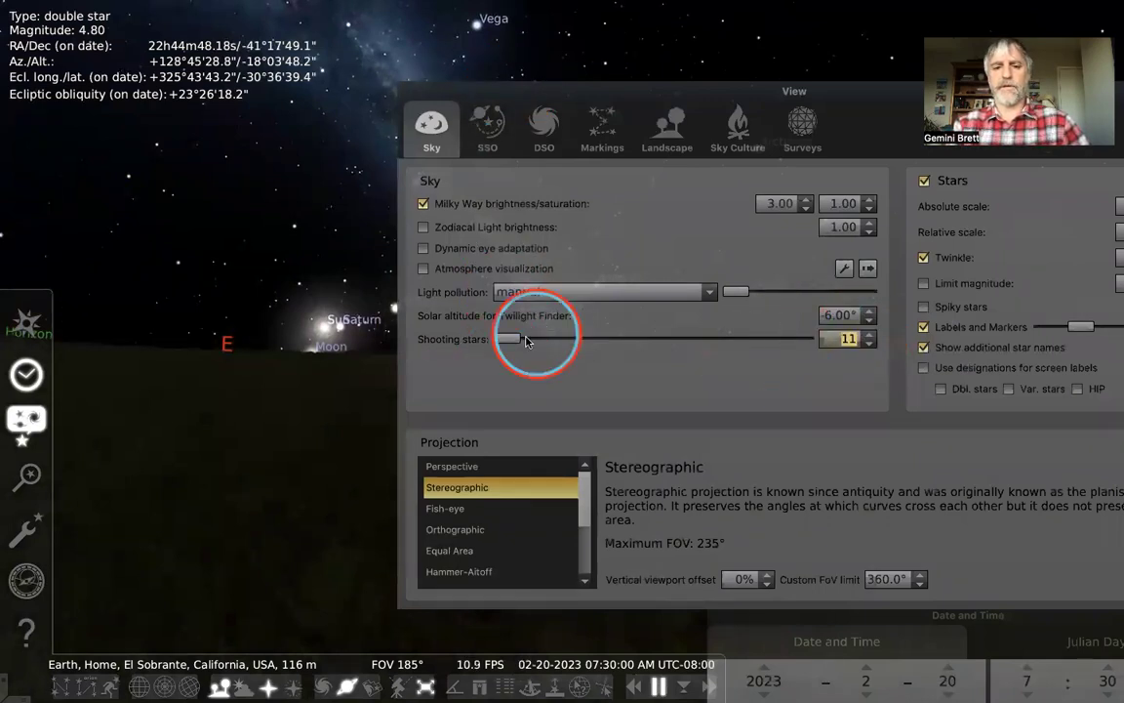
pyautogui.moveTo(505, 339); pyautogui.dragTo(801, 337)
pyautogui.click(217, 422)
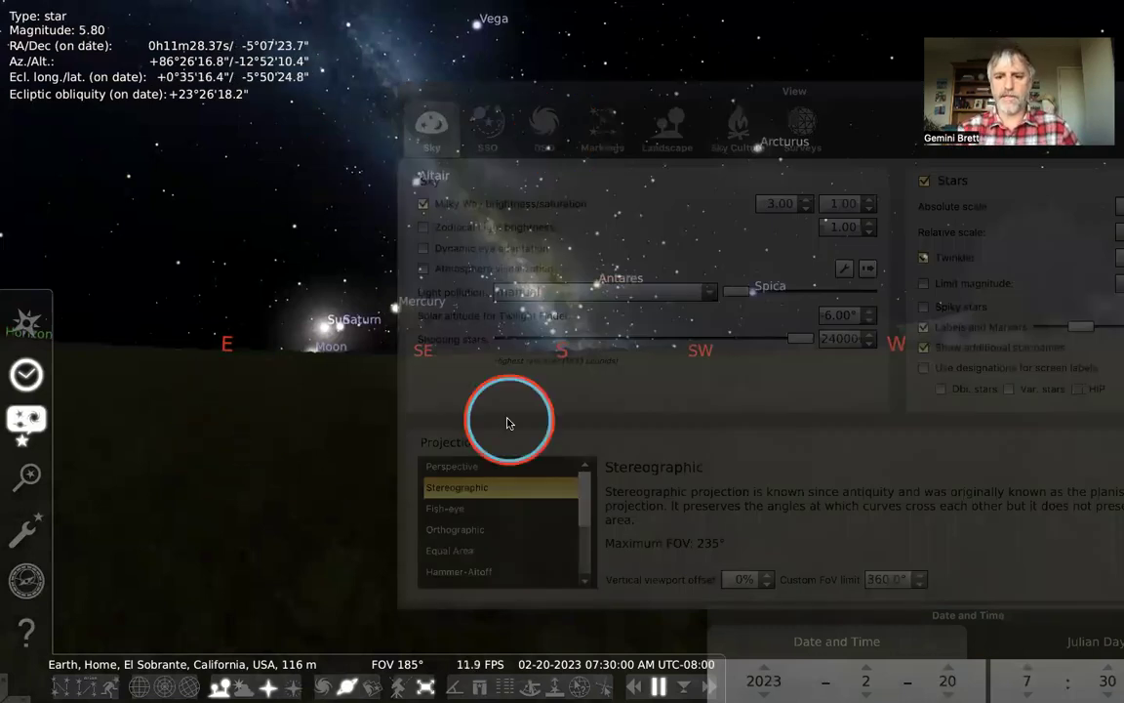
pyautogui.click(716, 384)
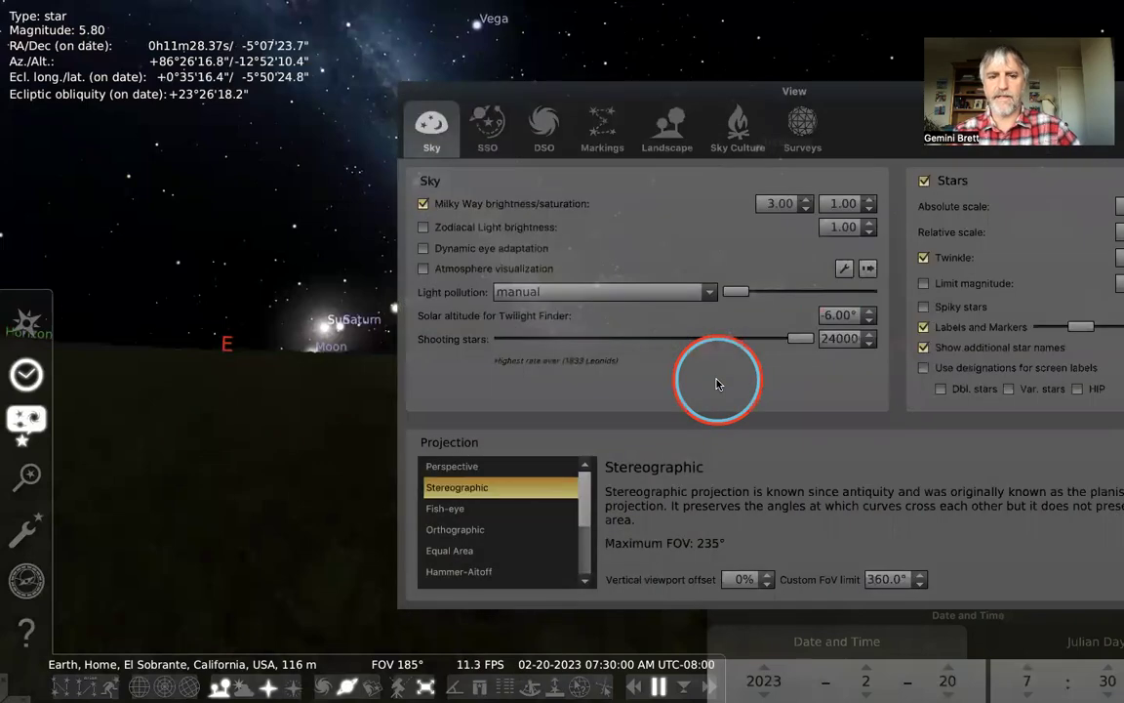
pyautogui.moveTo(791, 338); pyautogui.dragTo(371, 351)
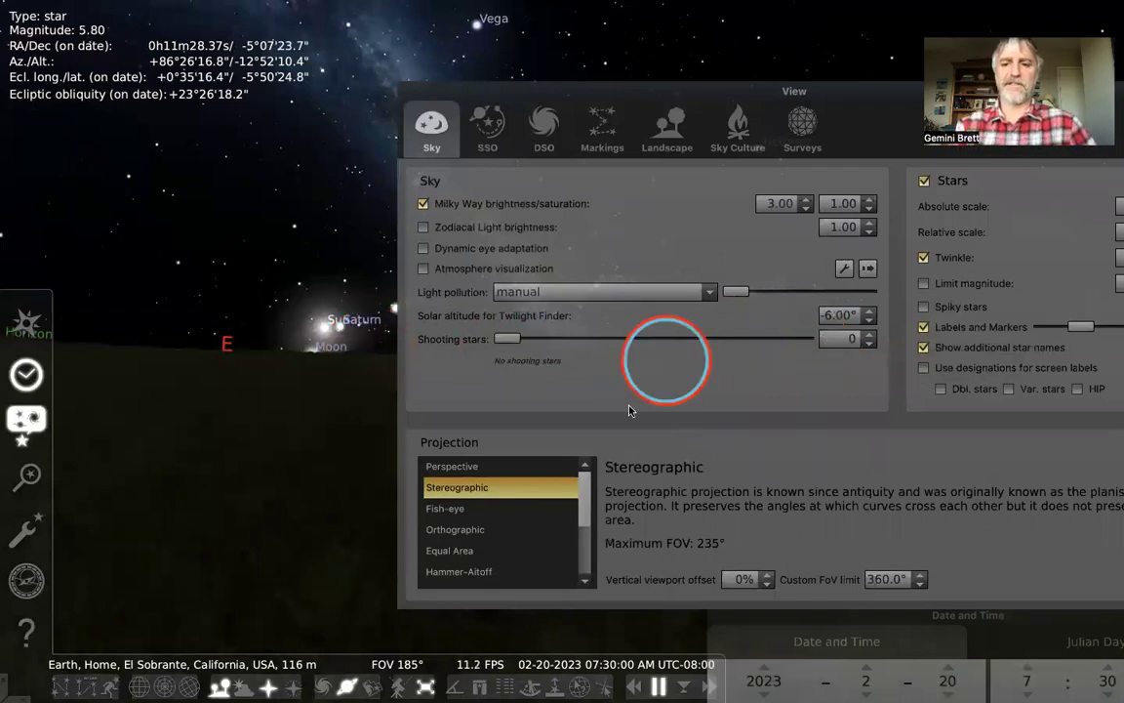
# Move the View window down over the ground to uncover the sky, and turn the stars off and on again
pyautogui.moveTo(865, 101); pyautogui.dragTo(685, 74)
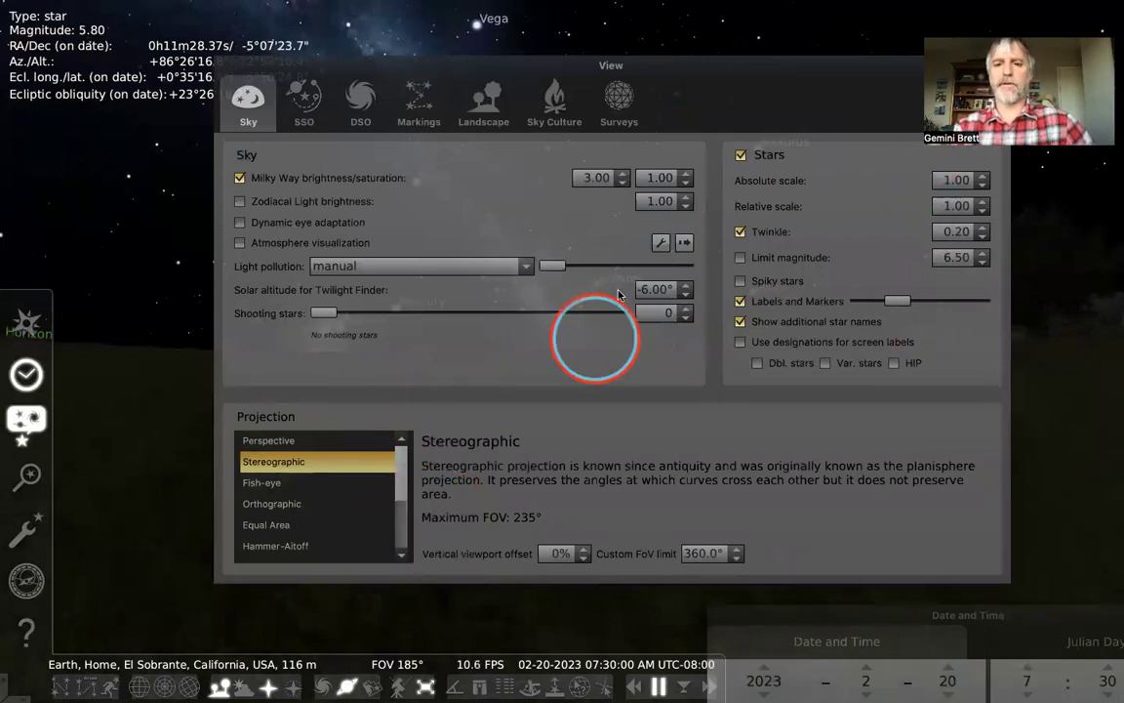
pyautogui.moveTo(720, 61); pyautogui.dragTo(565, 397)
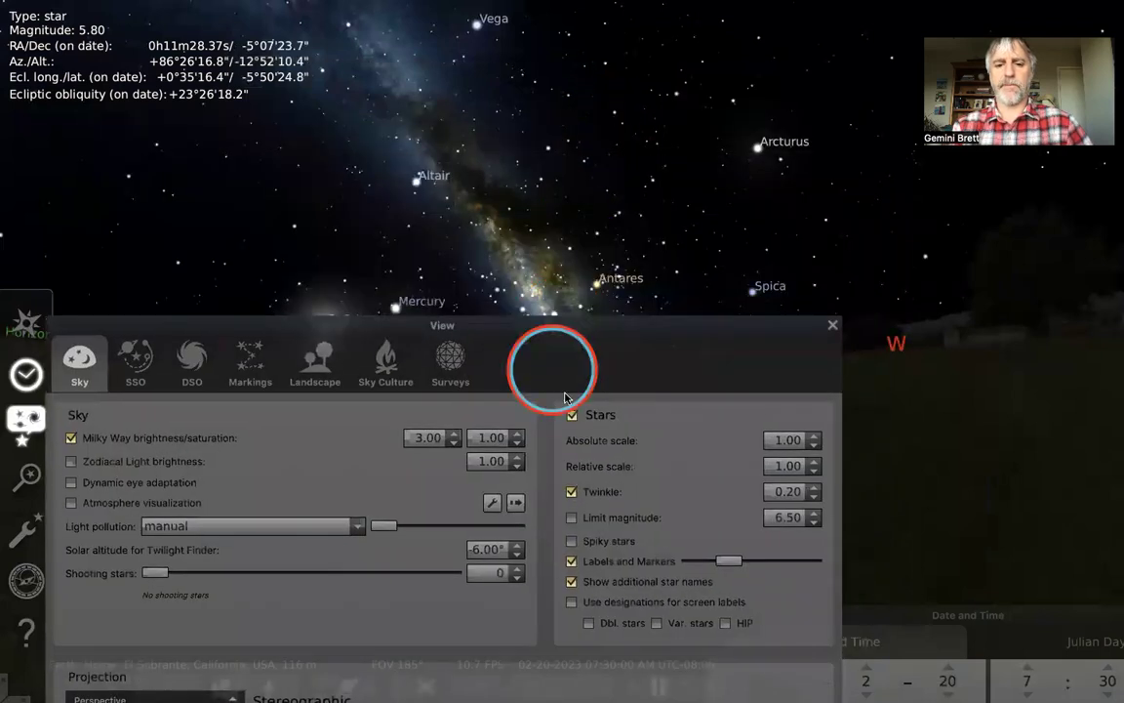
pyautogui.click(572, 414)
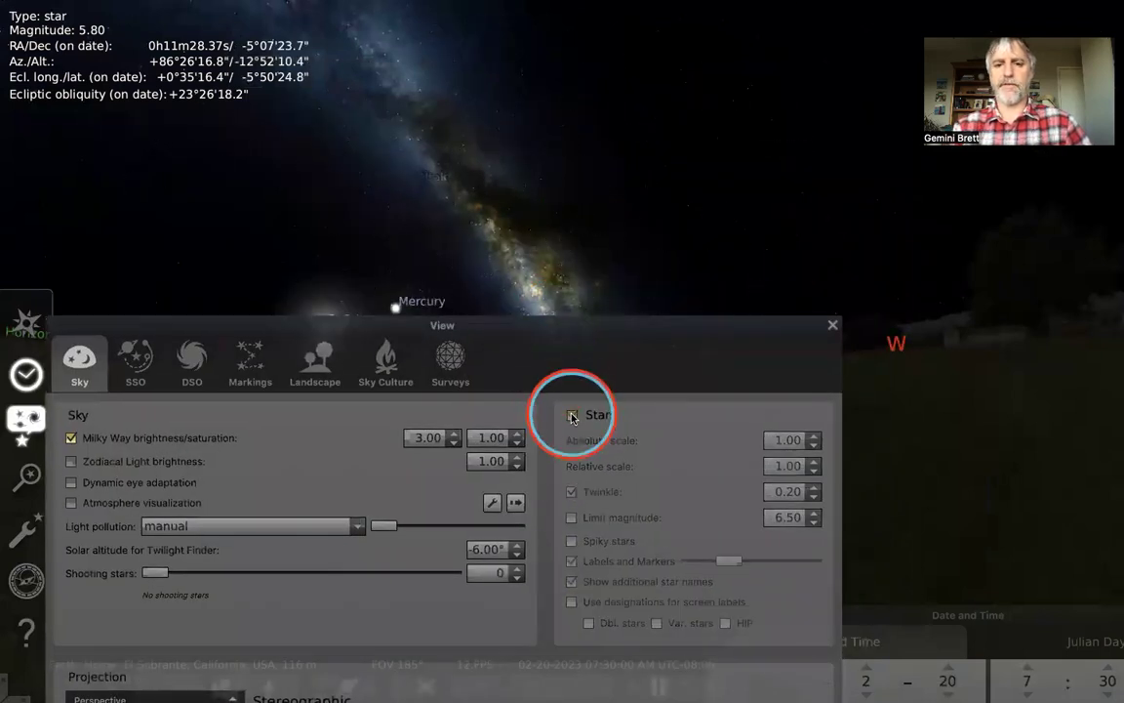
pyautogui.click(572, 415)
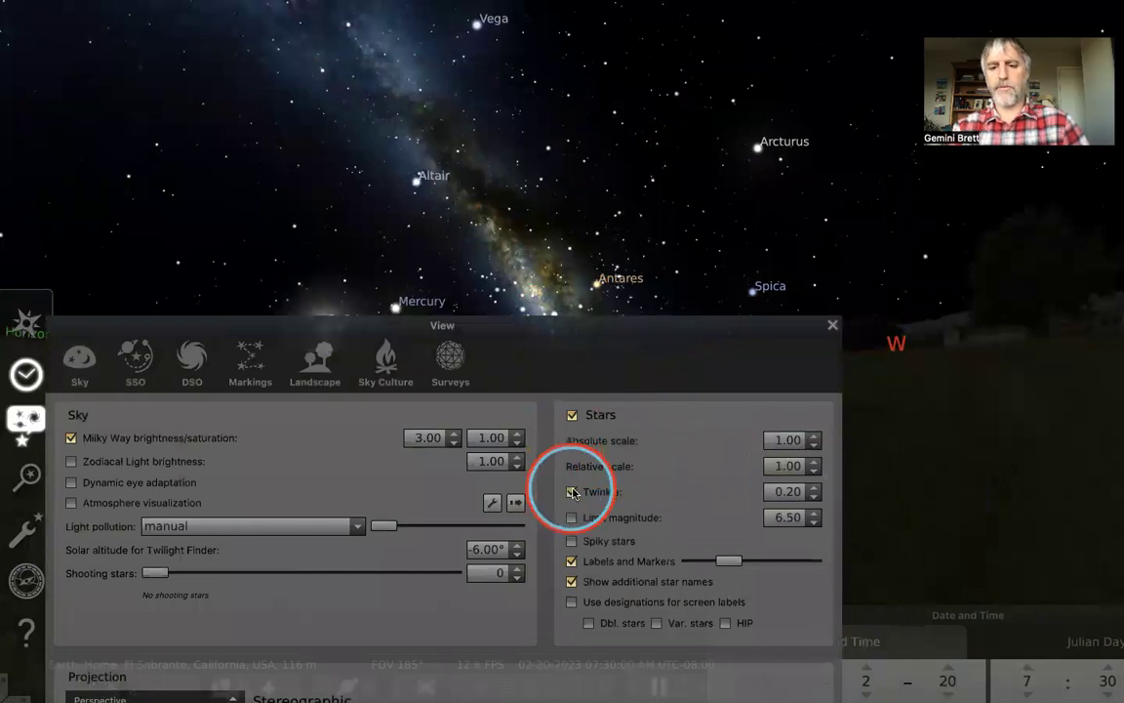
# Set the star Twinkle amount to 1.50
pyautogui.click(813, 487)
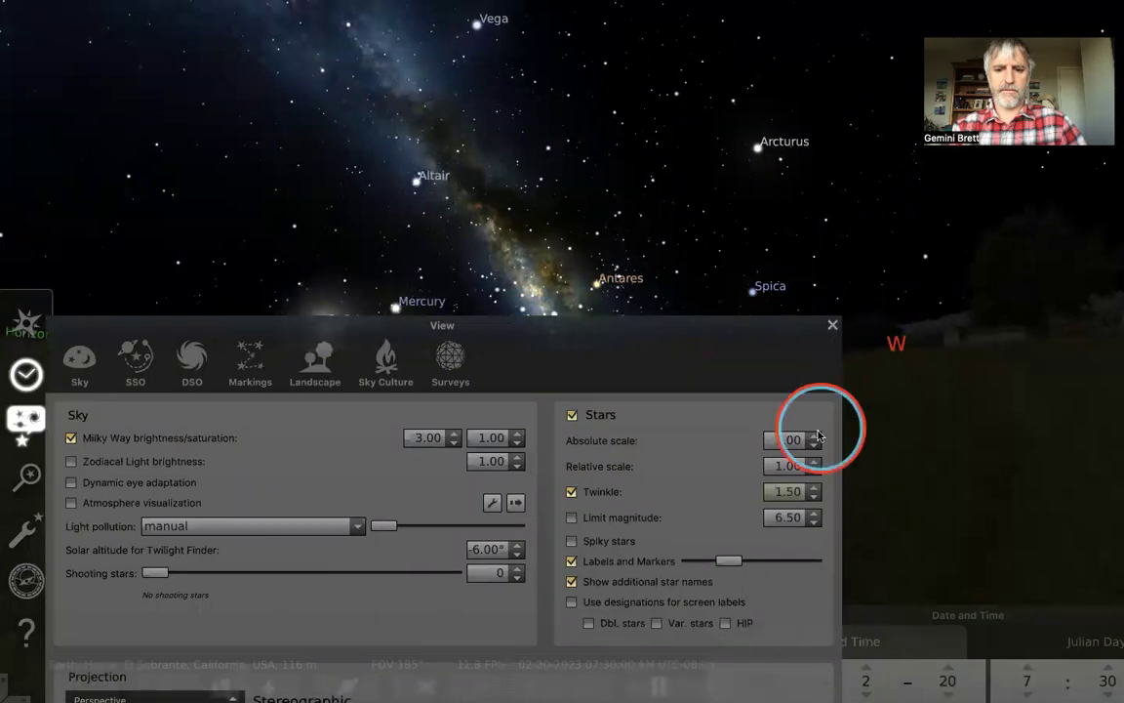
pyautogui.click(814, 497)
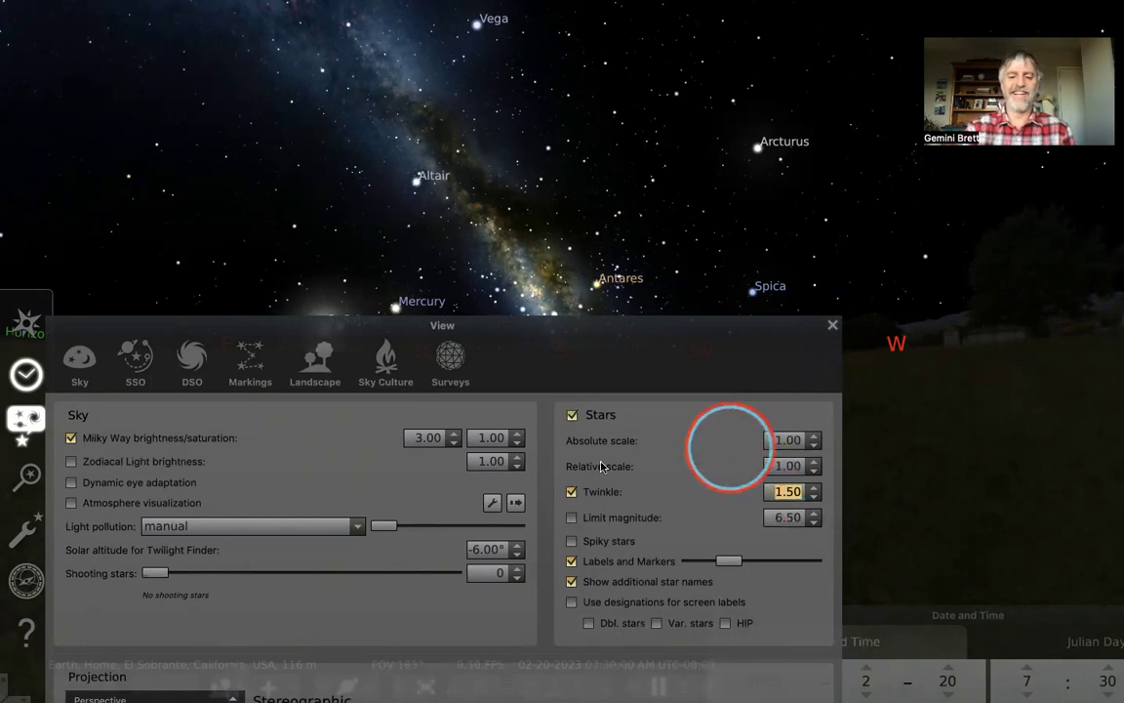
# Enable the star limit magnitude, move the View window off the eastern horizon, try a limit of 2.00, and settle on 3.00
pyautogui.click(571, 518)
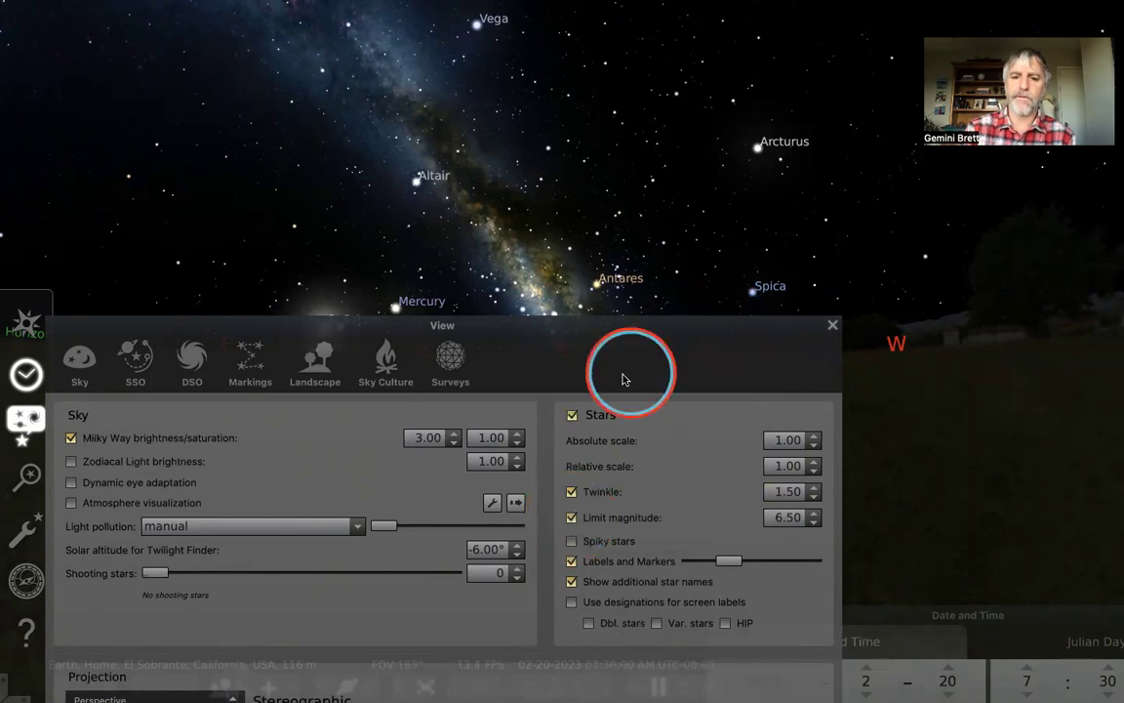
pyautogui.moveTo(693, 327); pyautogui.dragTo(366, 377)
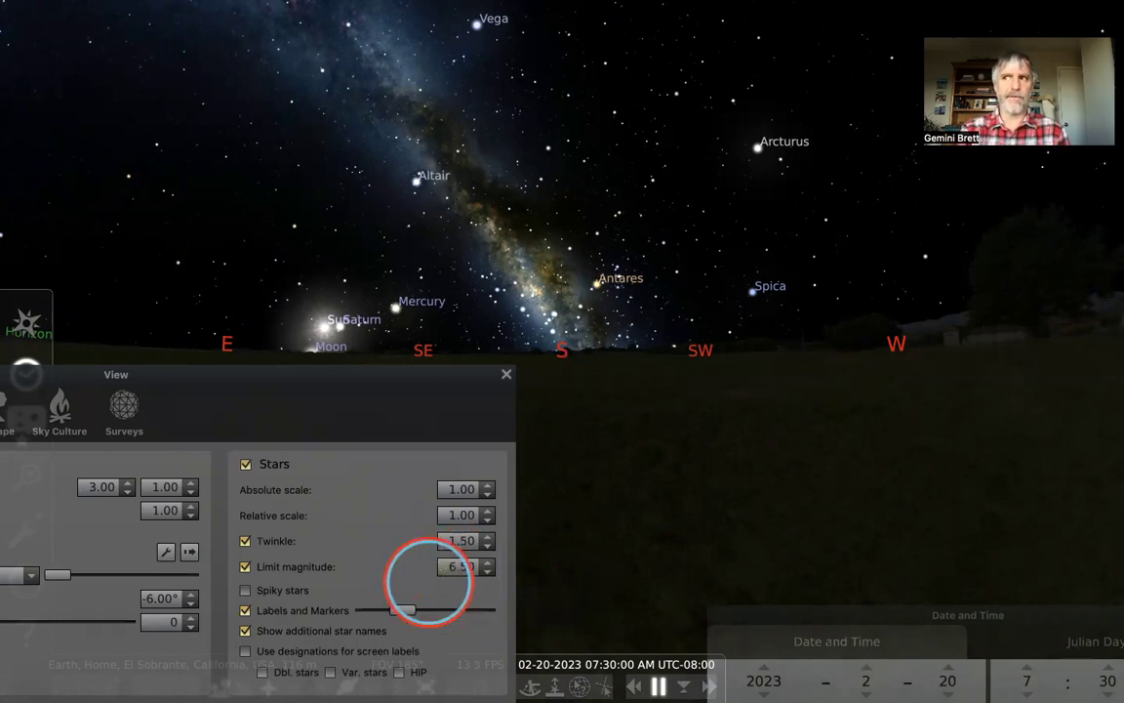
pyautogui.click(104, 576)
pyautogui.moveTo(103, 576); pyautogui.dragTo(32, 570)
pyautogui.click(486, 572)
pyautogui.click(486, 572)
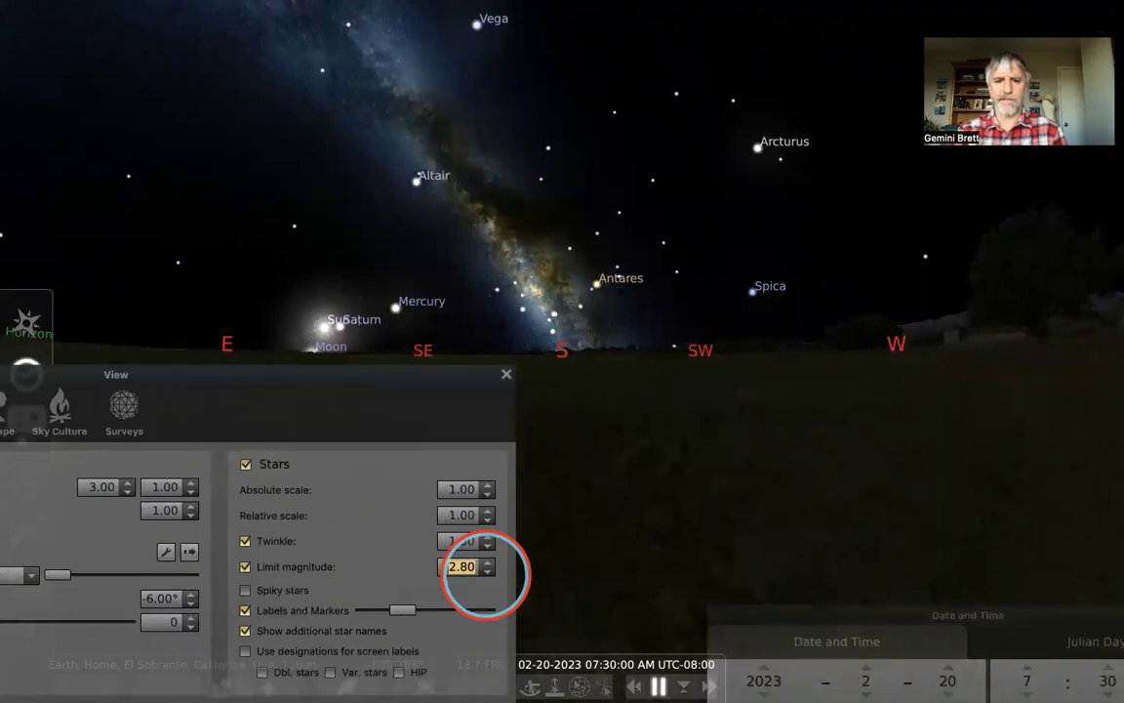
pyautogui.click(487, 572)
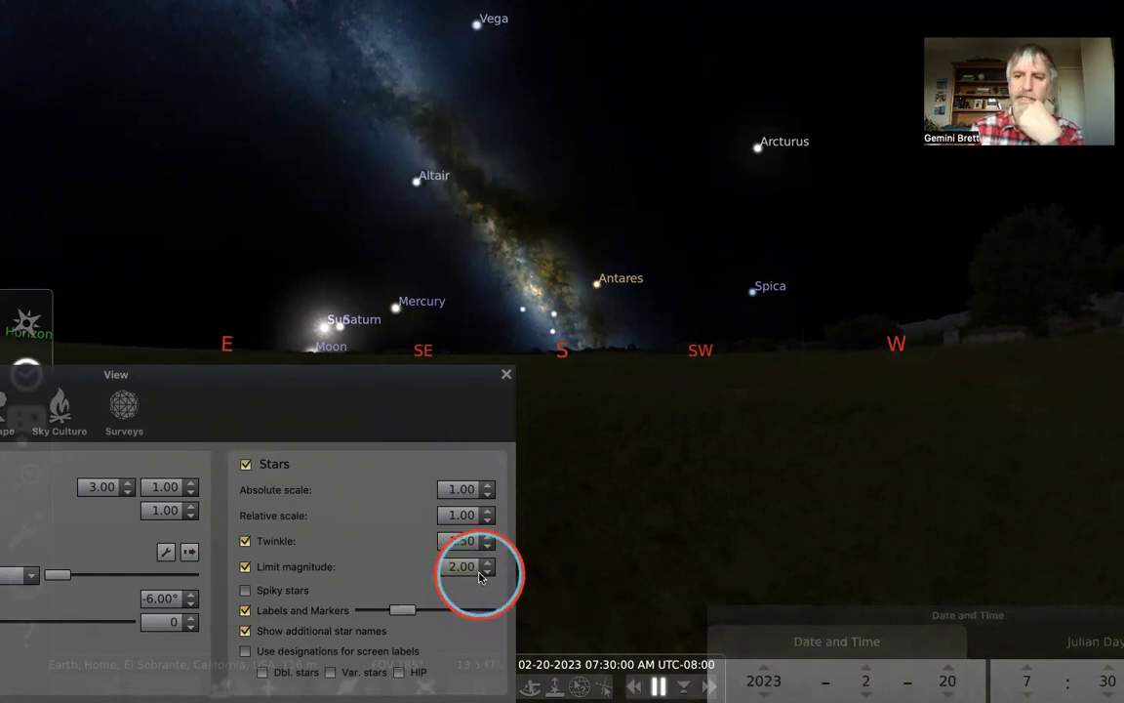
pyautogui.scroll(3, 485, 566)
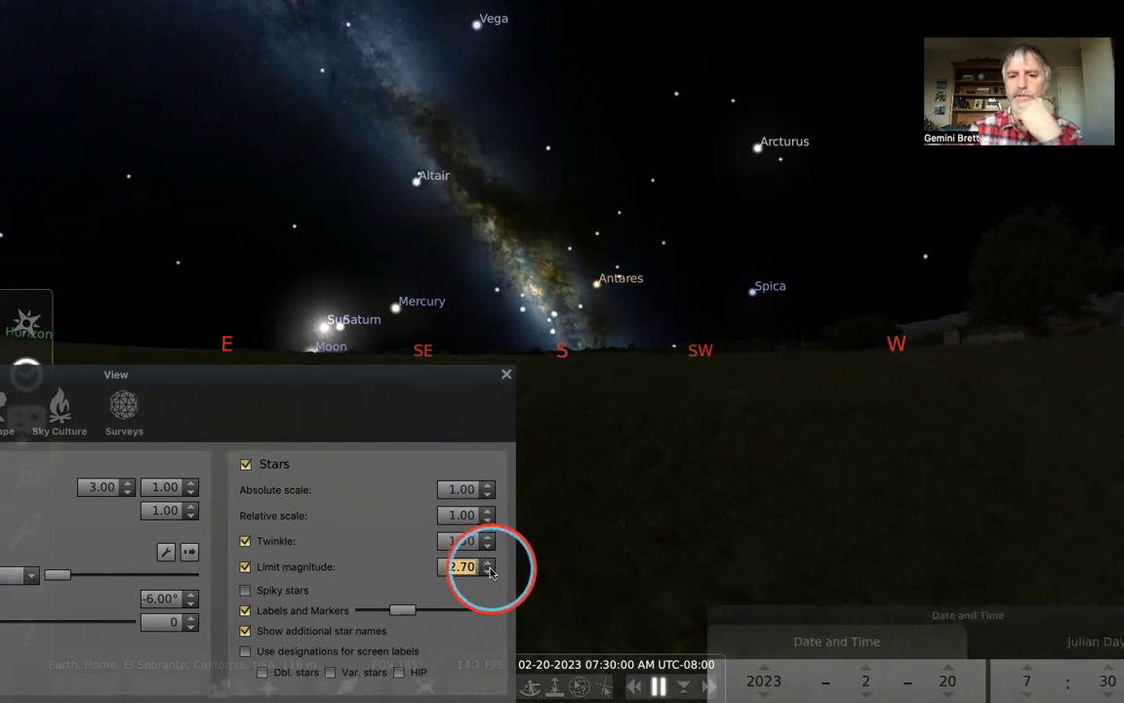
pyautogui.scroll(1, 489, 566)
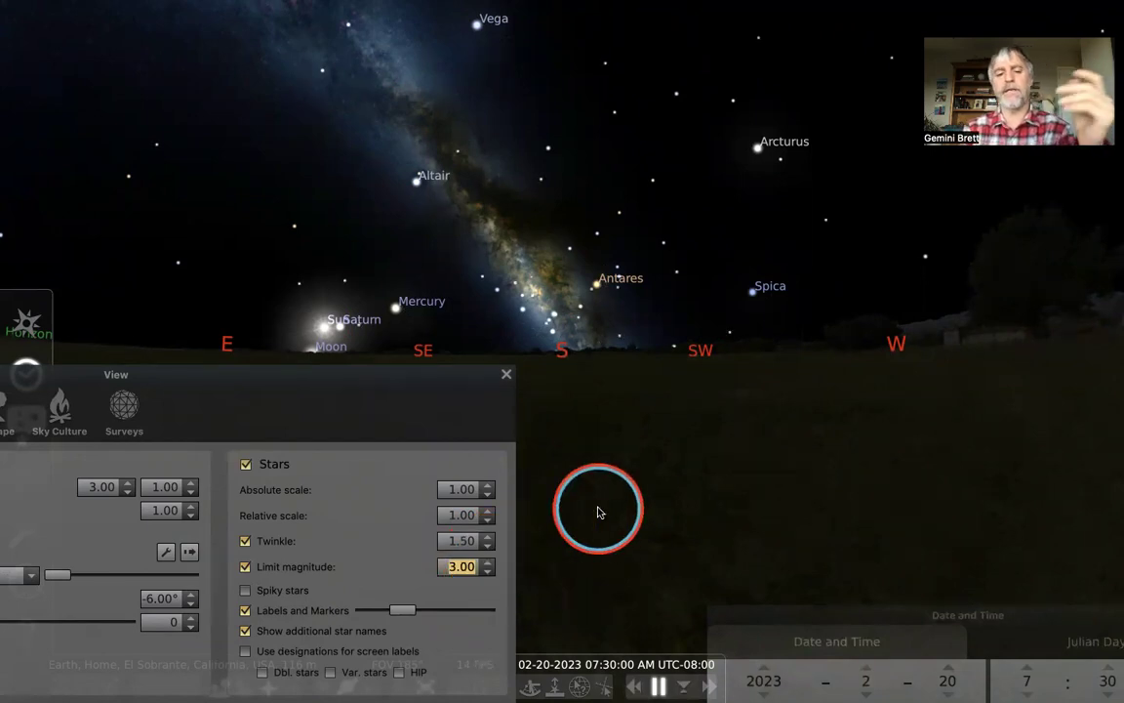
# Show the constellation lines, and turn the constellation art on and off again
pyautogui.press('c')
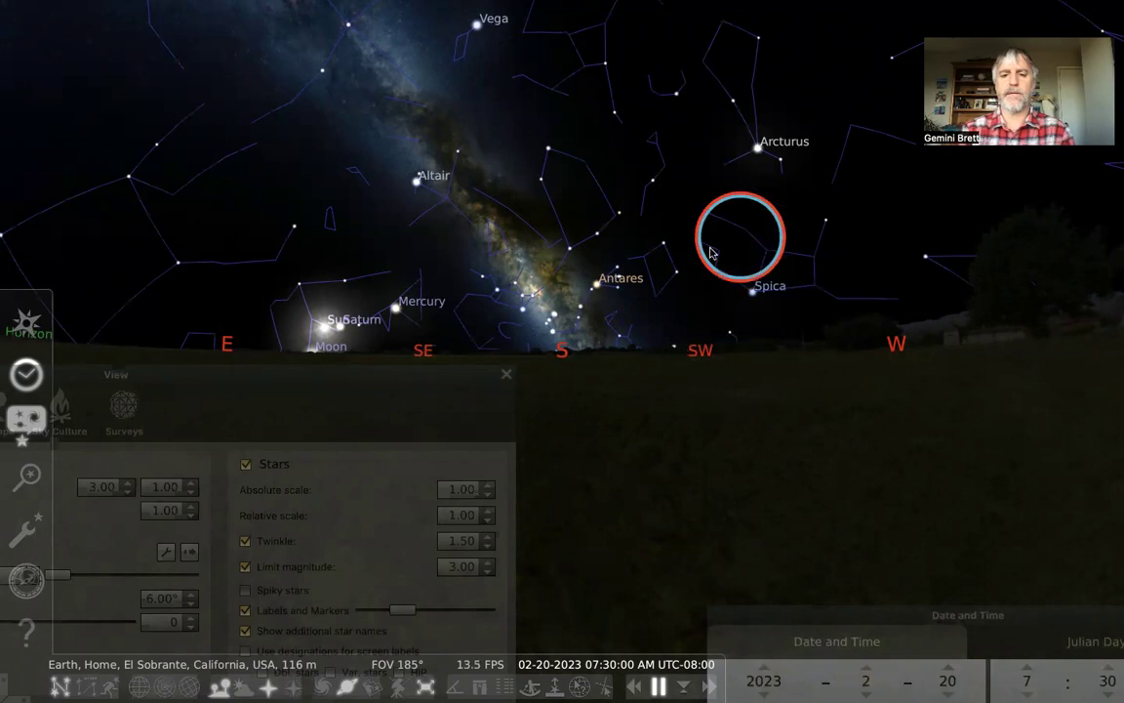
pyautogui.press('r')
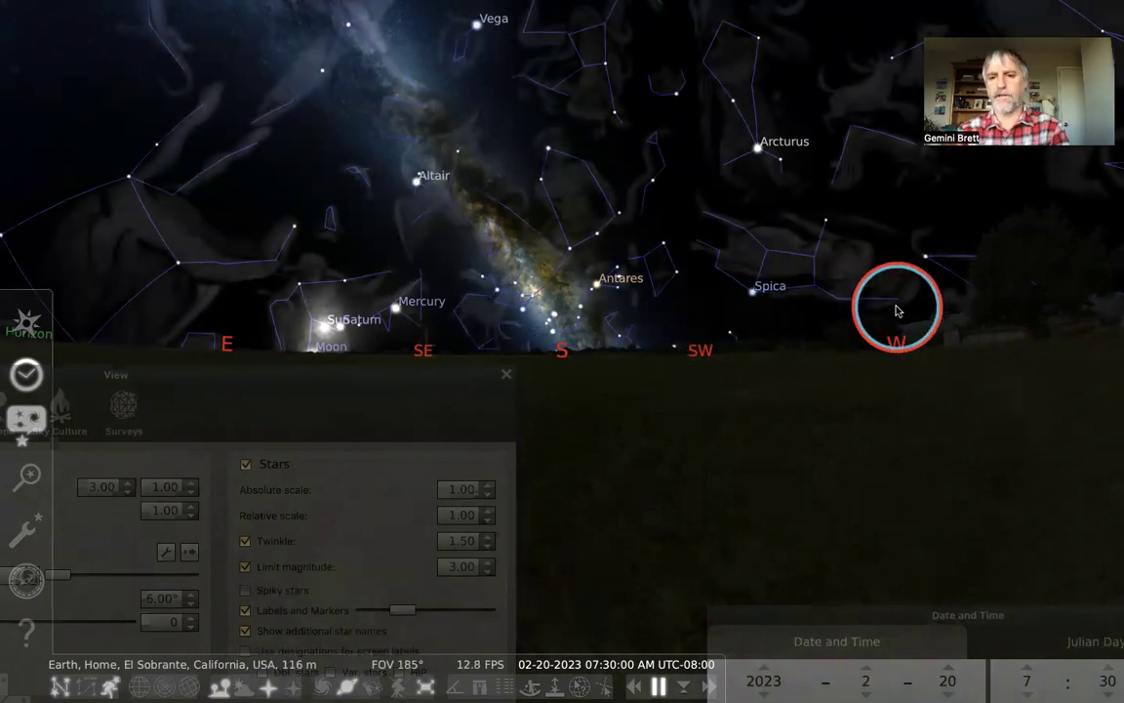
pyautogui.press('r')
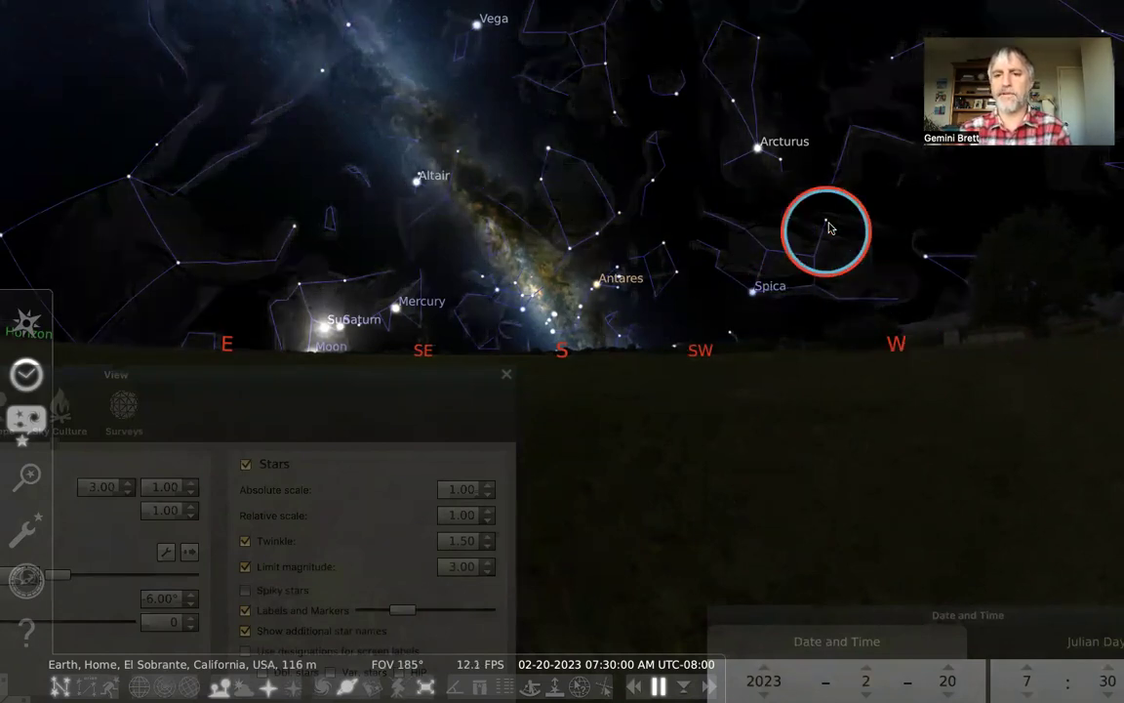
# Select Vindemiatrix, Spica, the Sun and Mercury in turn to compare their magnitudes
pyautogui.click(826, 222)
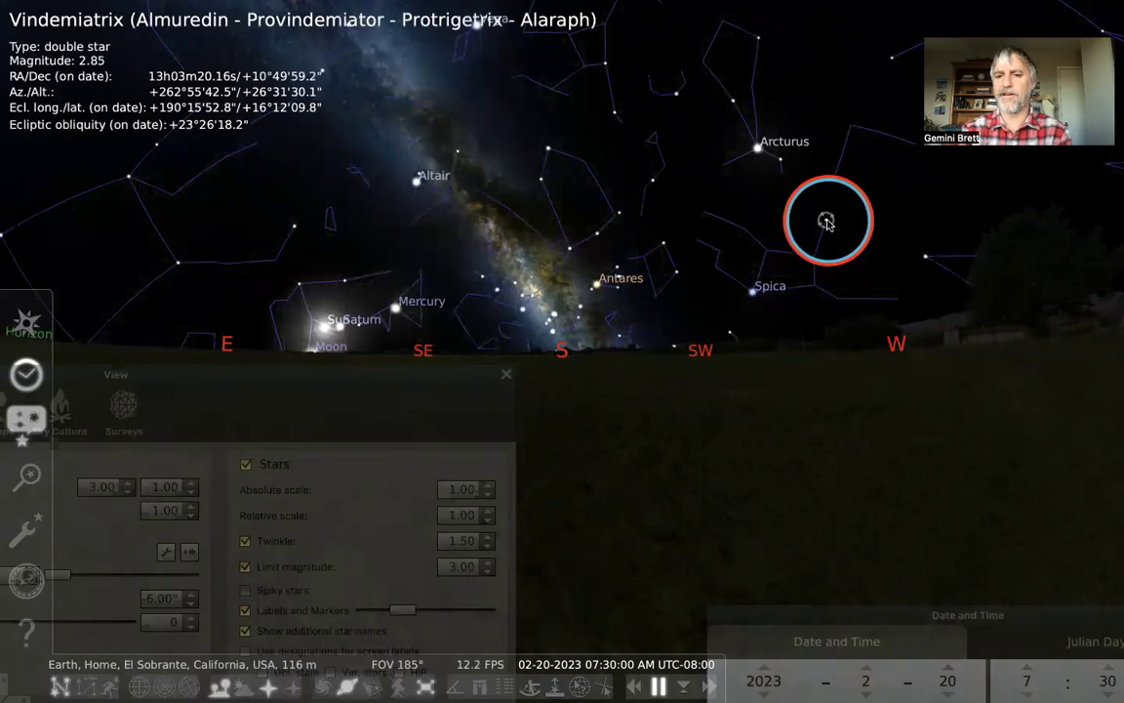
pyautogui.click(752, 291)
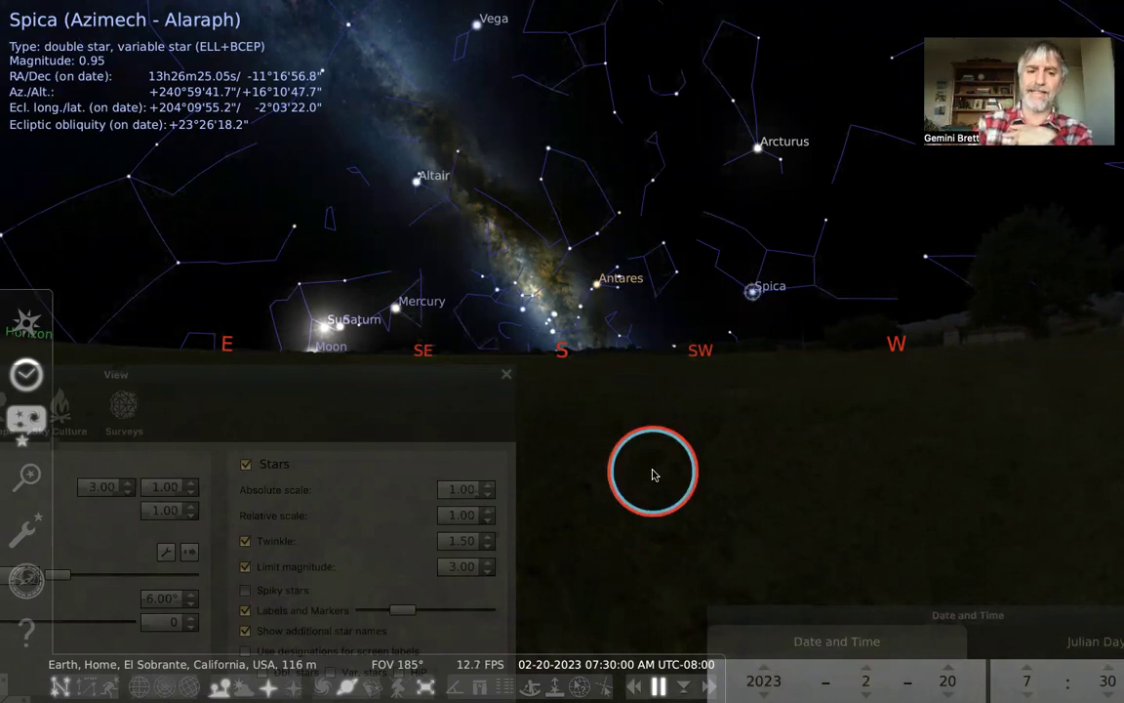
pyautogui.click(326, 328)
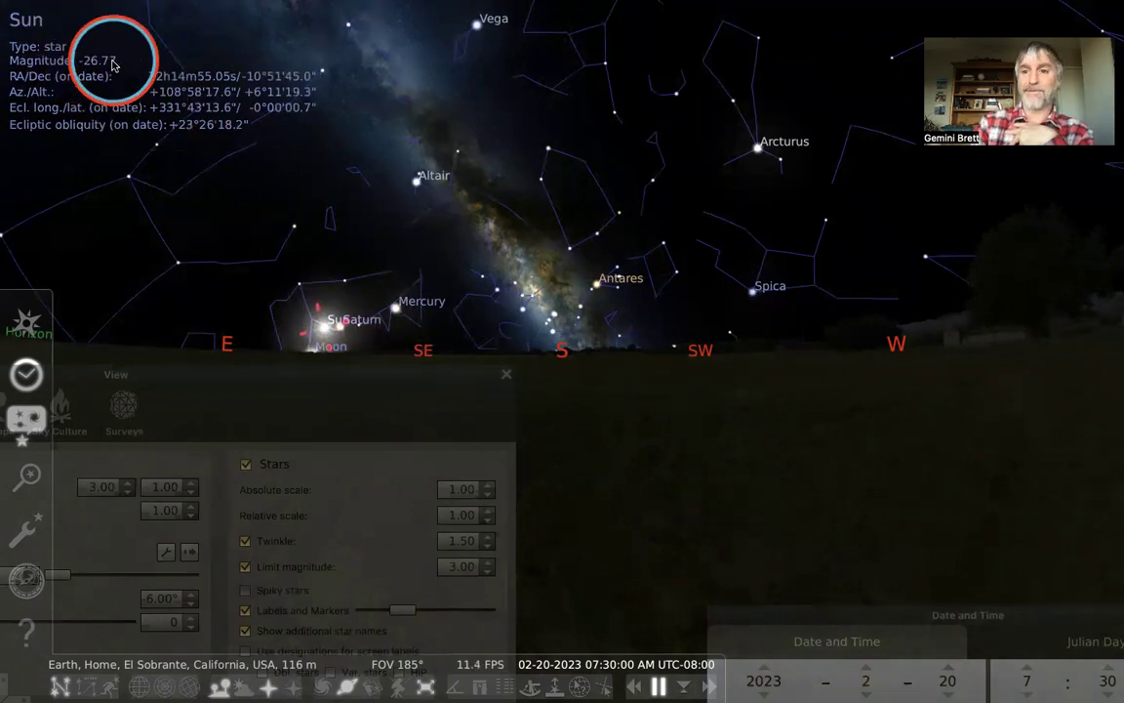
pyautogui.click(396, 308)
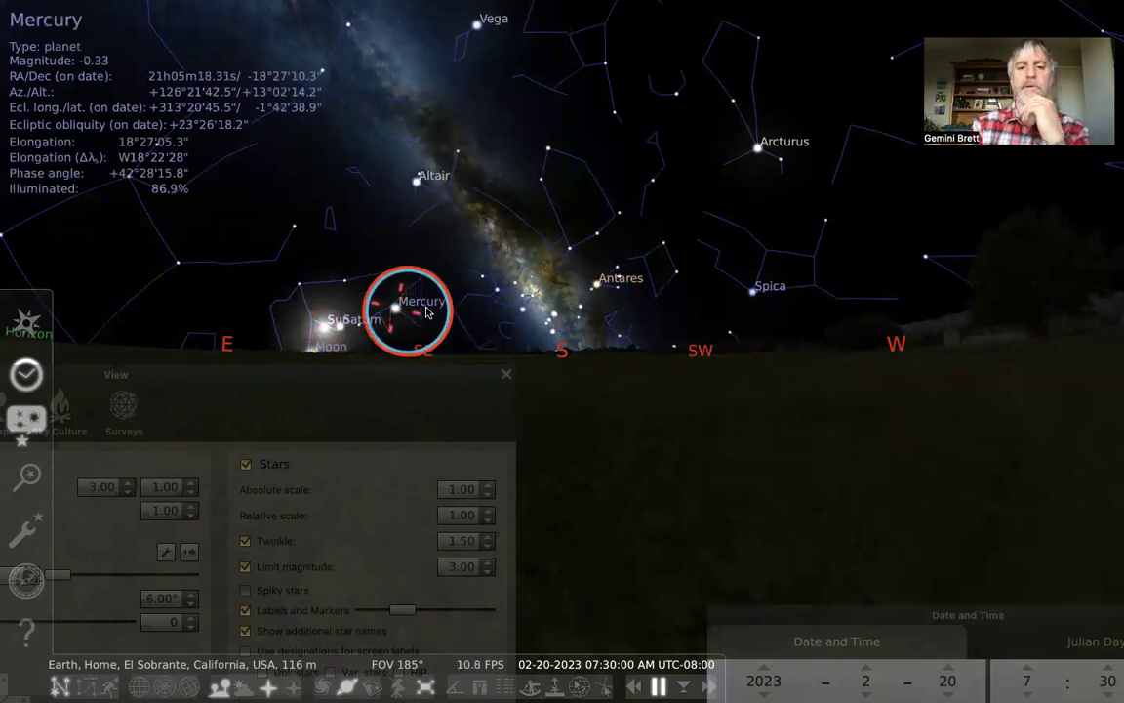
# Toggle the atmosphere on and off to compare Mercury's magnitude, and repeat the comparison for Spica with the atmosphere shown
pyautogui.press('a')
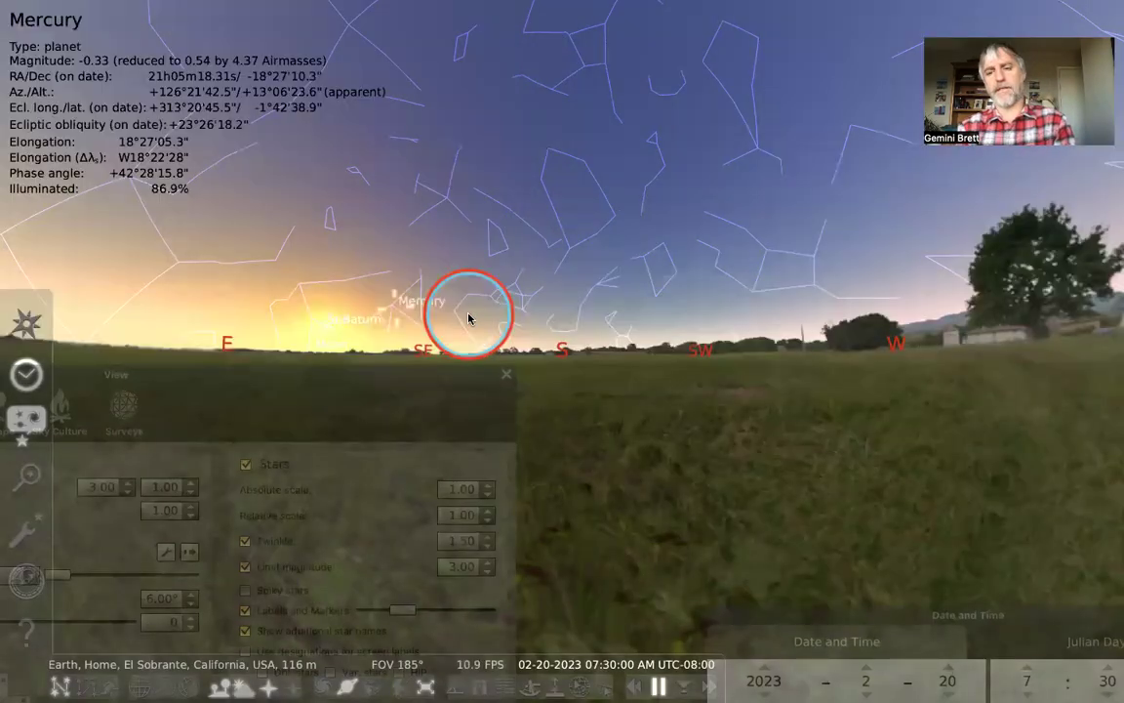
pyautogui.press('a')
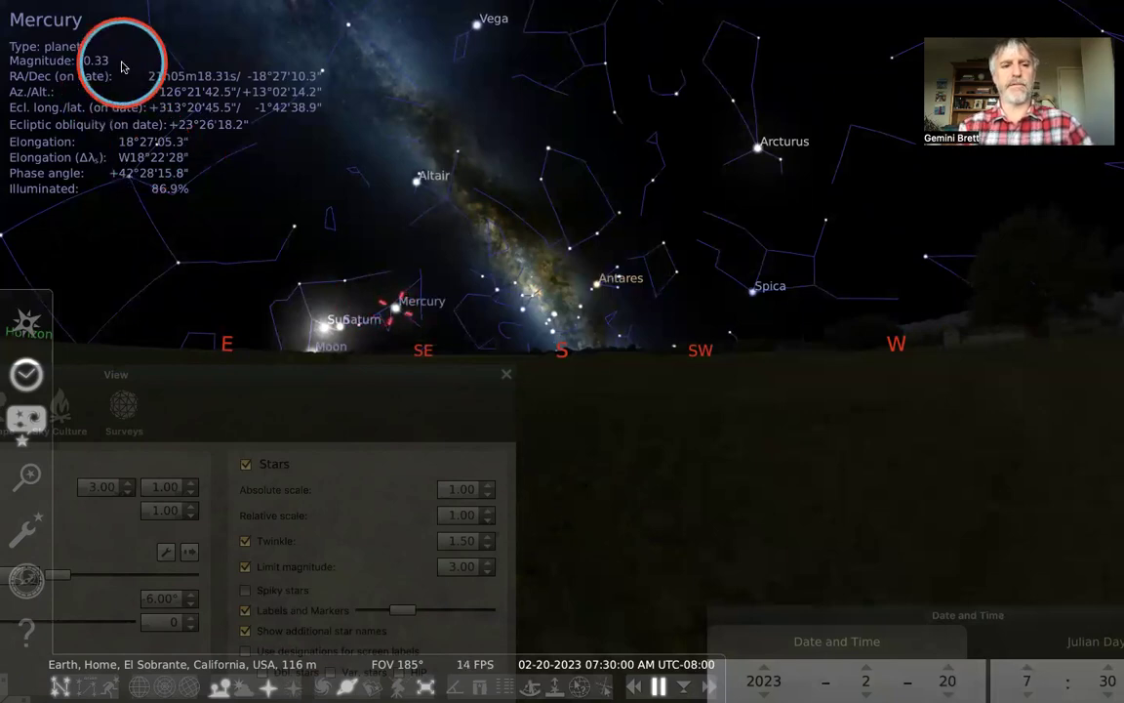
pyautogui.click(752, 293)
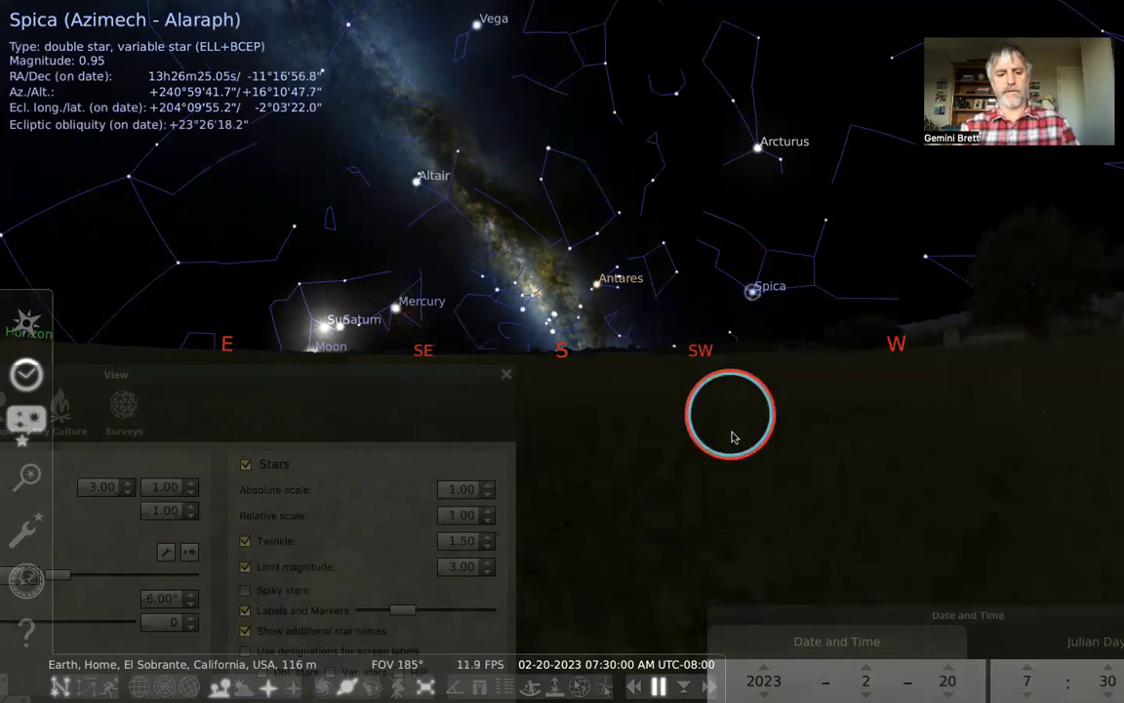
pyautogui.press('a')
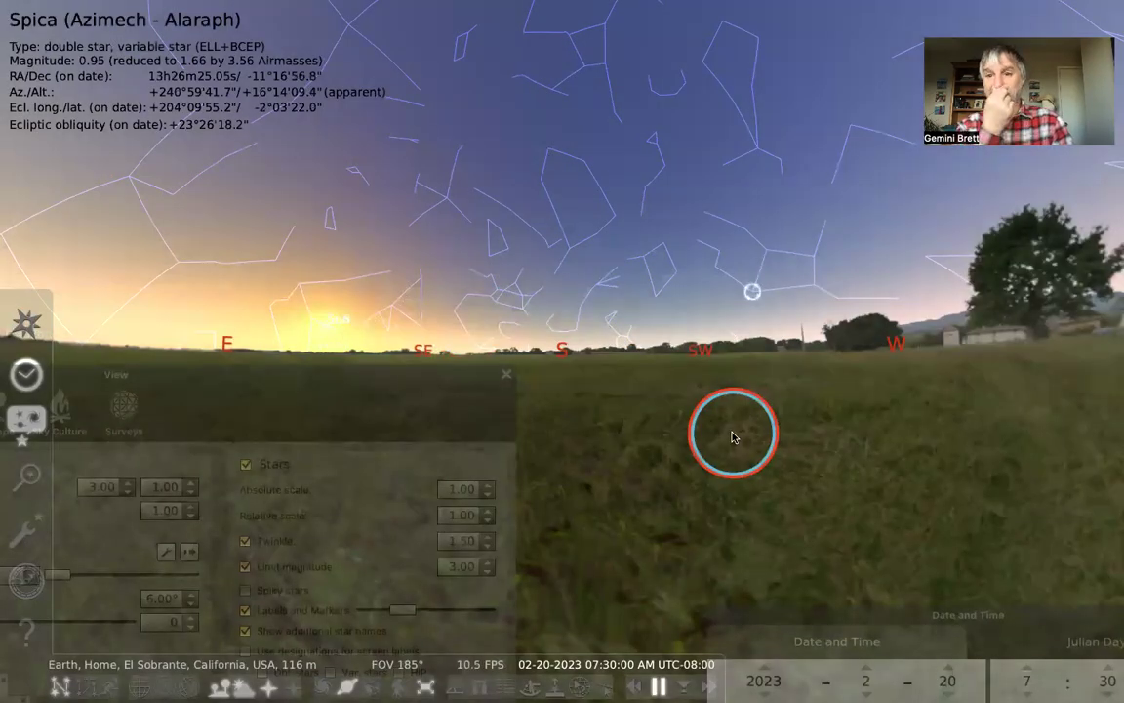
# Turn off the atmosphere and select Arcturus, Vega and Antares in turn to compare their magnitudes
pyautogui.press('a')
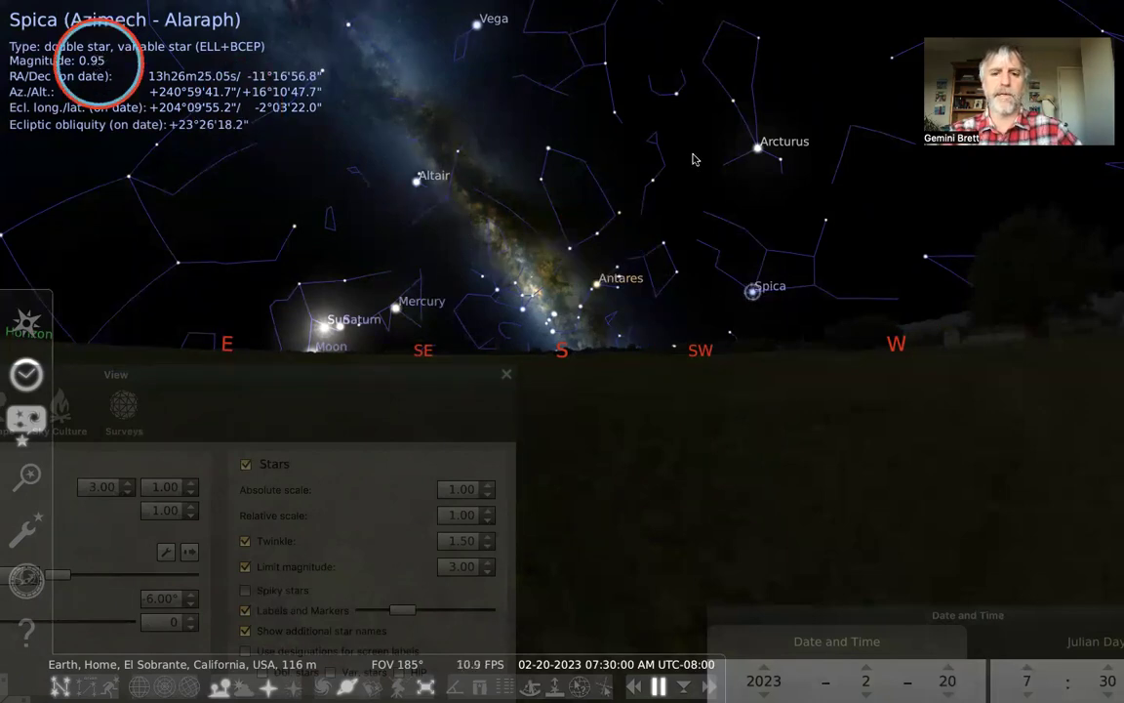
pyautogui.click(758, 146)
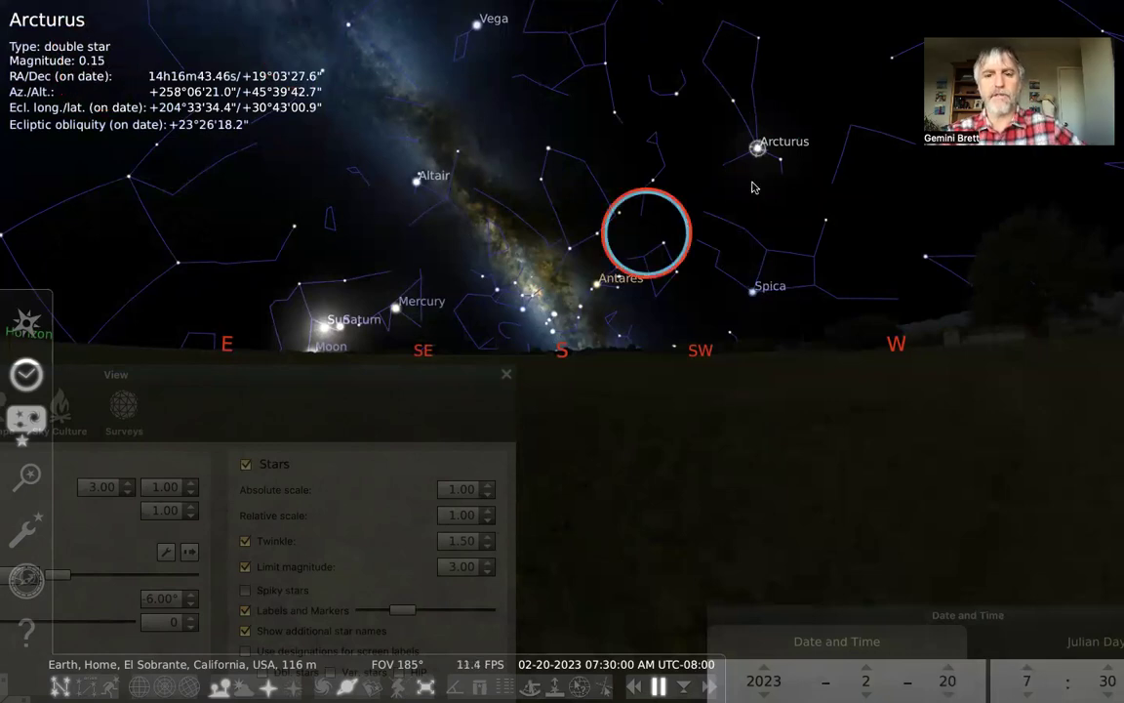
pyautogui.click(476, 26)
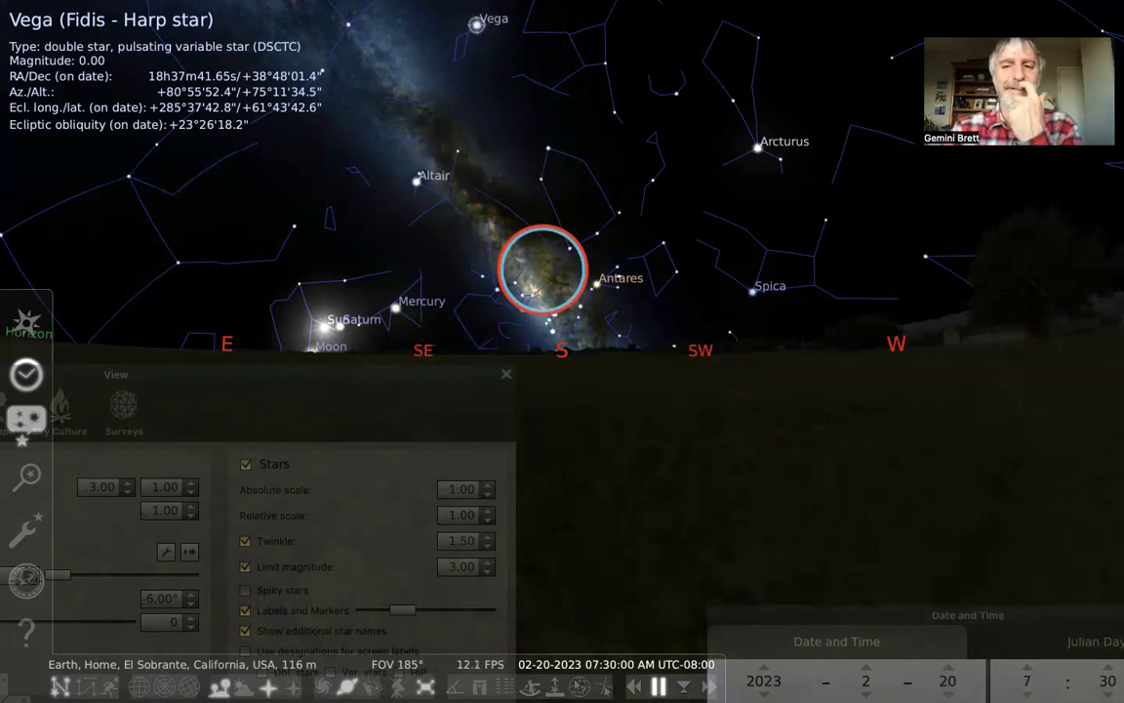
pyautogui.click(597, 283)
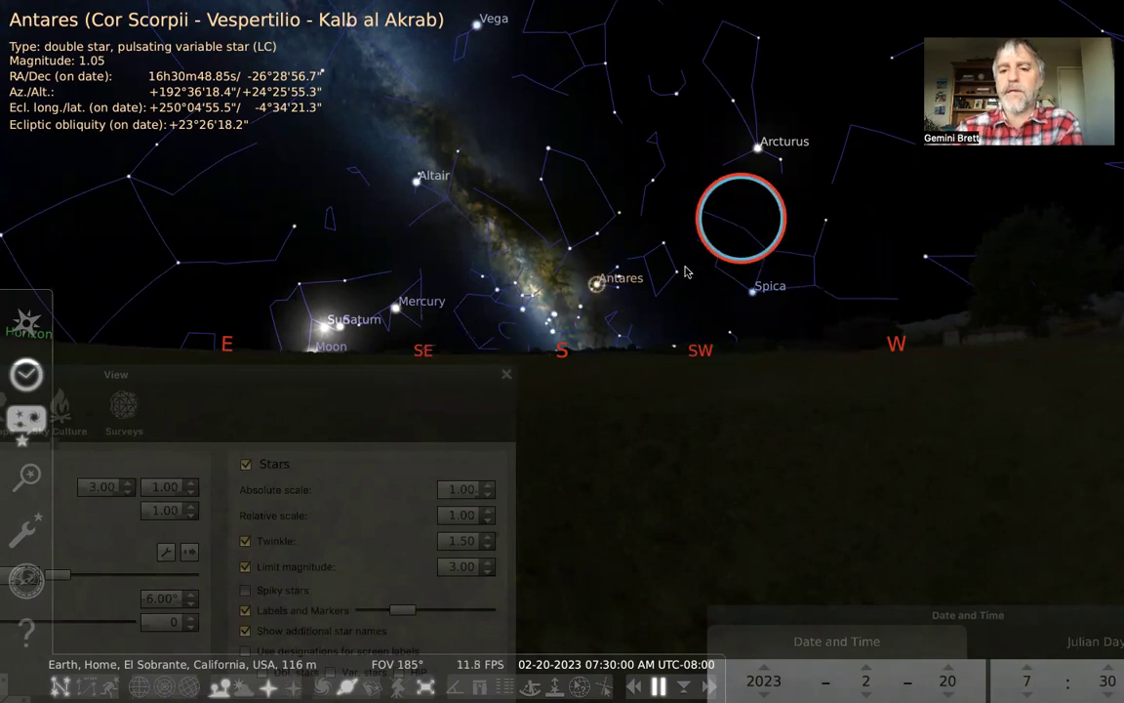
# Raise the star limit magnitude to 4.44, inspect Porrima, Zaniah and the star at Virgo's western end, and clear the selection
pyautogui.click(487, 562)
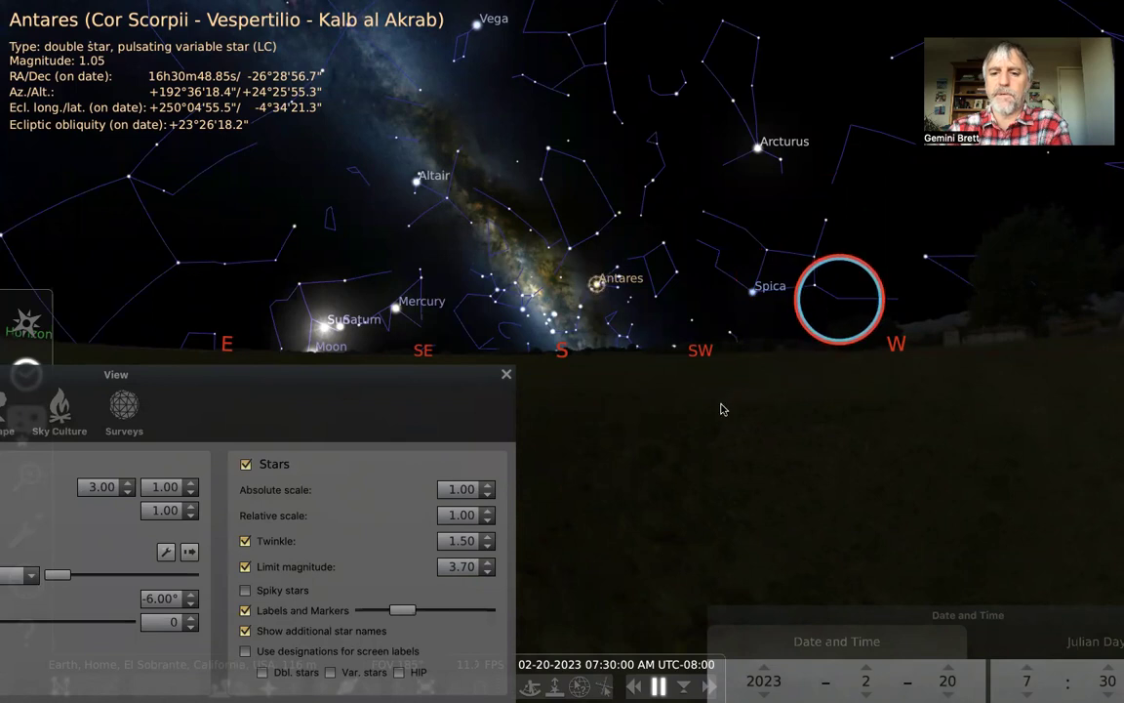
pyautogui.click(487, 563)
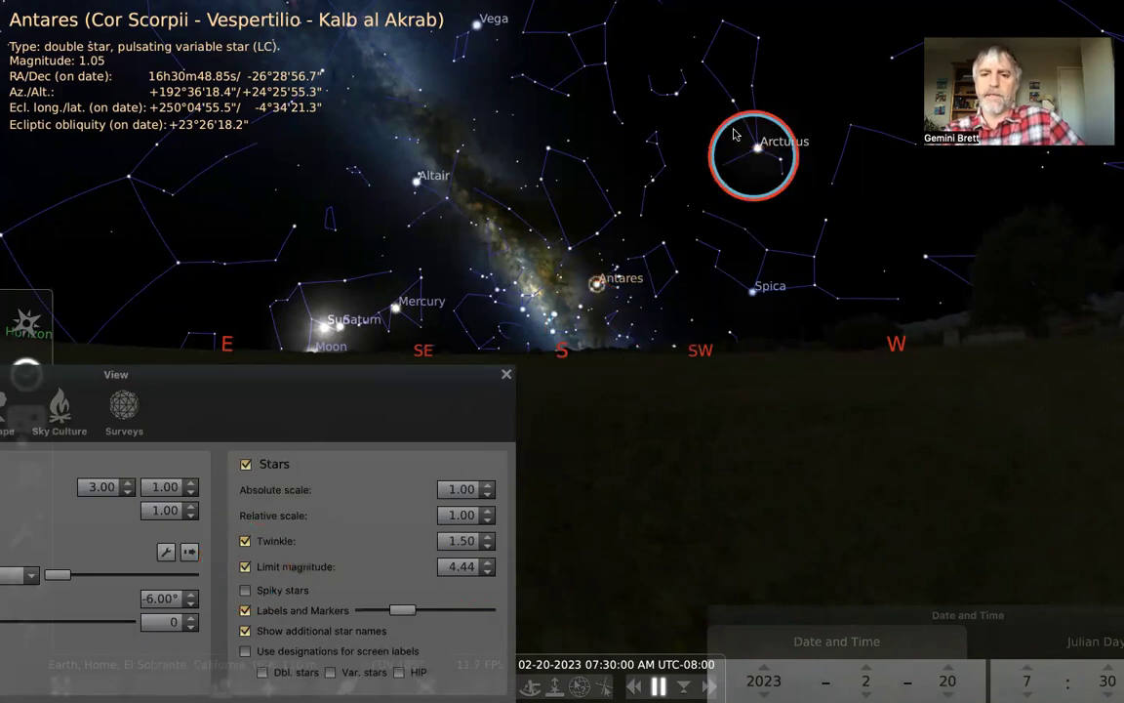
pyautogui.click(831, 295)
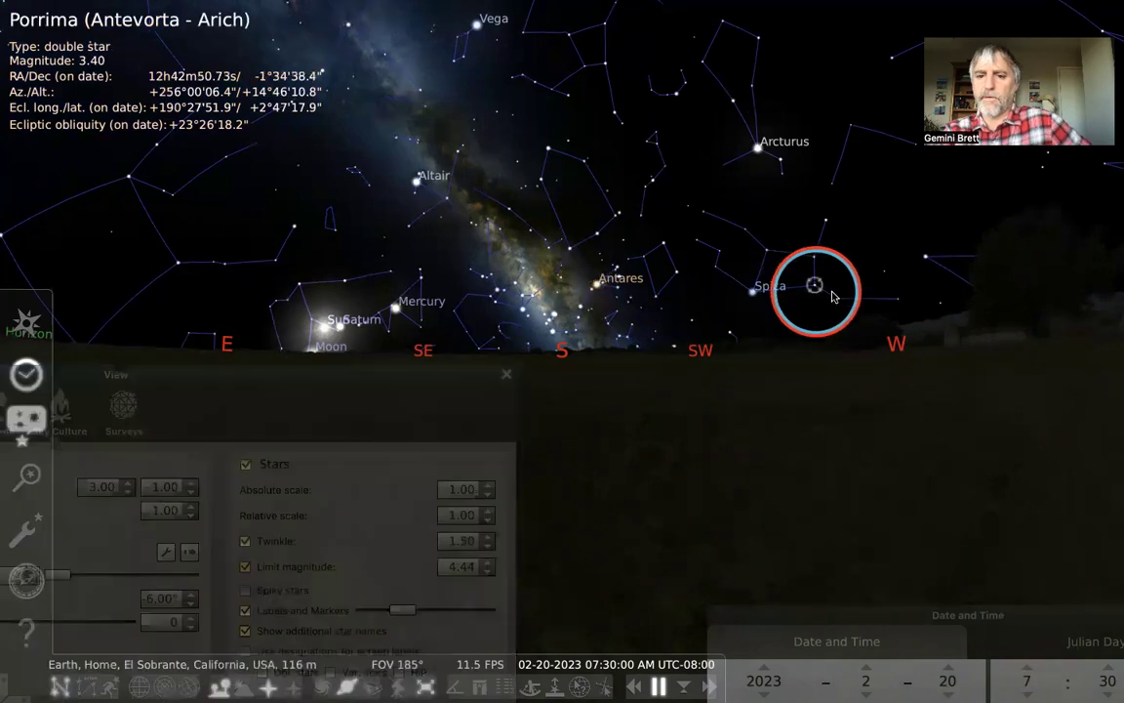
pyautogui.click(838, 299)
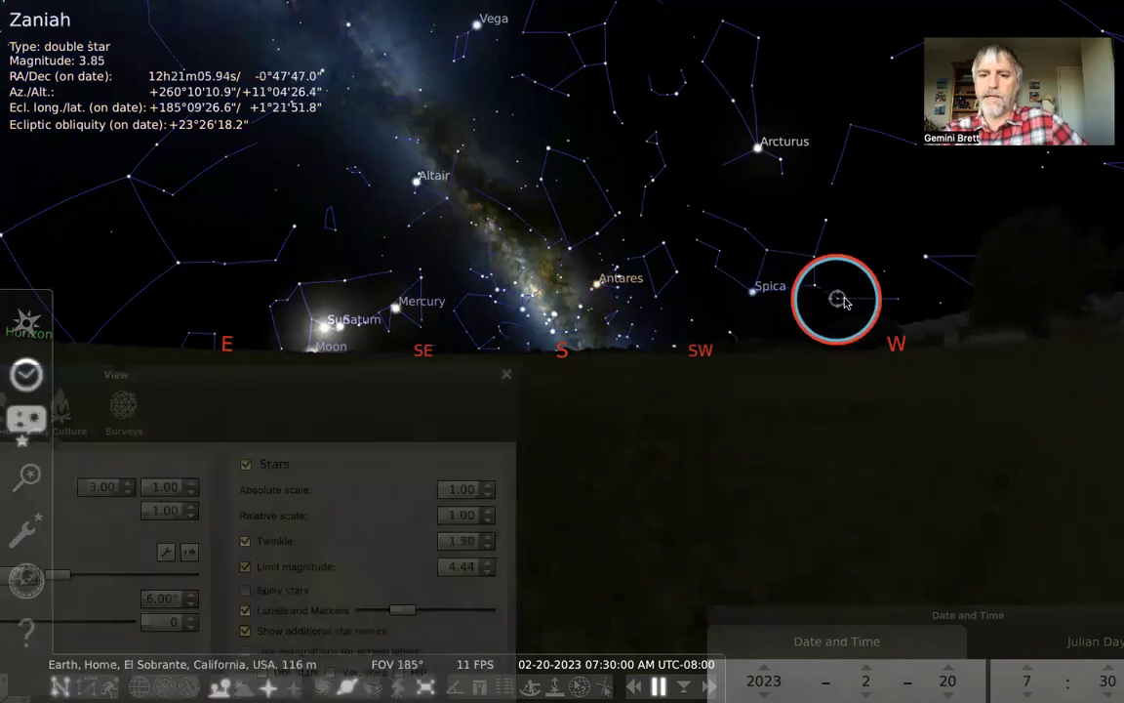
pyautogui.click(897, 300)
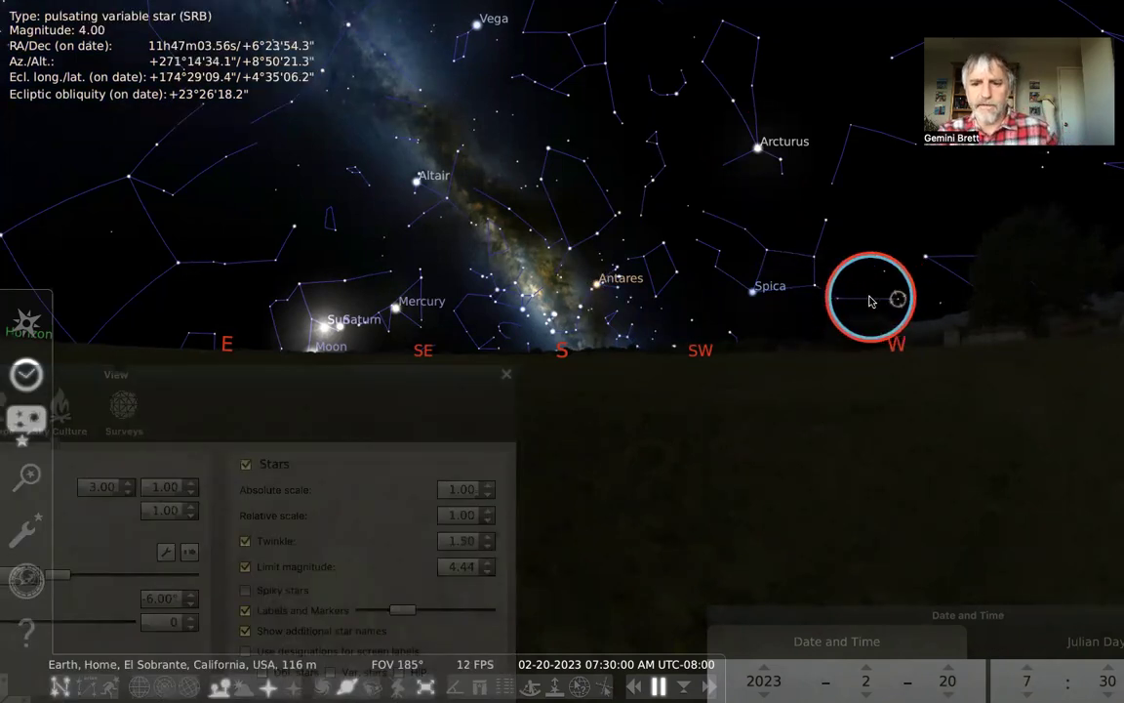
pyautogui.rightClick(871, 302)
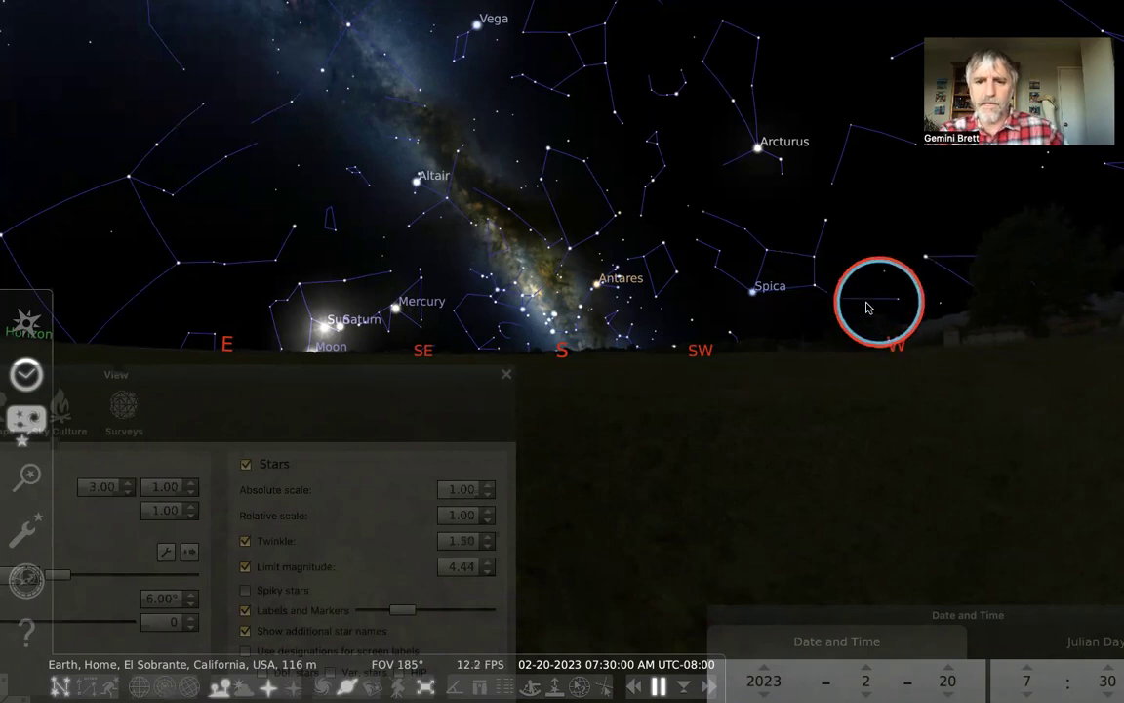
# Raise the star limit magnitude to 5.54 and select the faint star on Virgo's line west of Zaniah
pyautogui.click(487, 563)
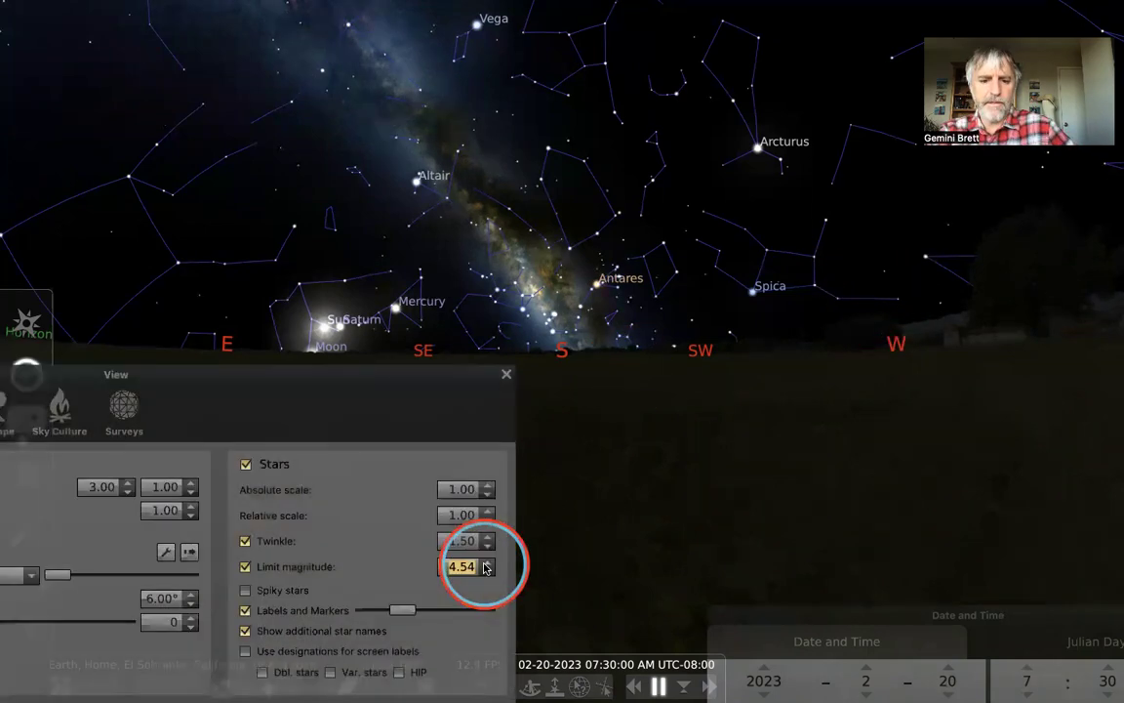
pyautogui.click(487, 562)
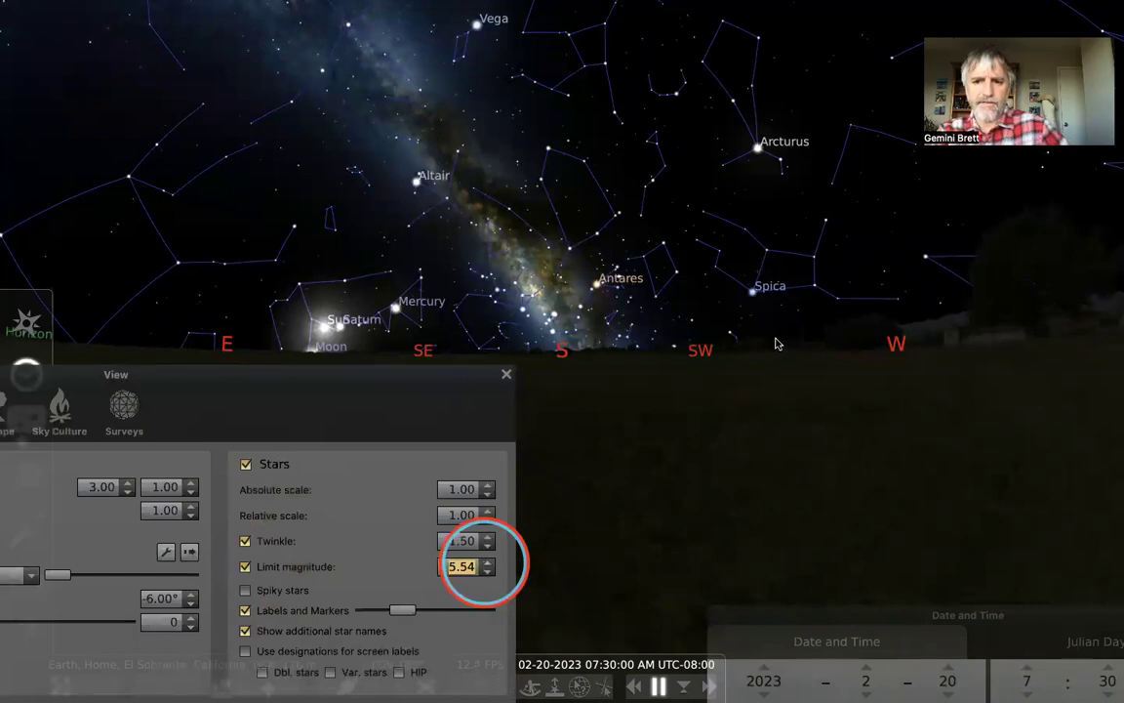
pyautogui.click(873, 306)
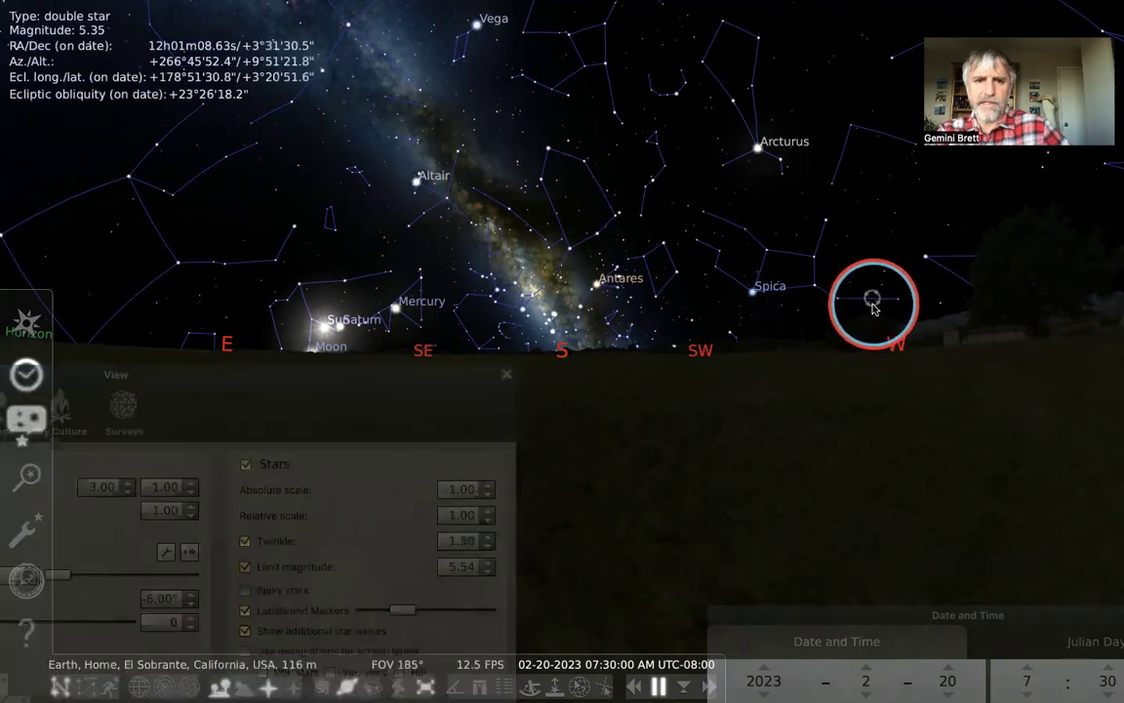
# Compare the magnitudes of the stars on and just above the western end of Virgo's line, and clear the selection
pyautogui.scroll(4, 873, 307)
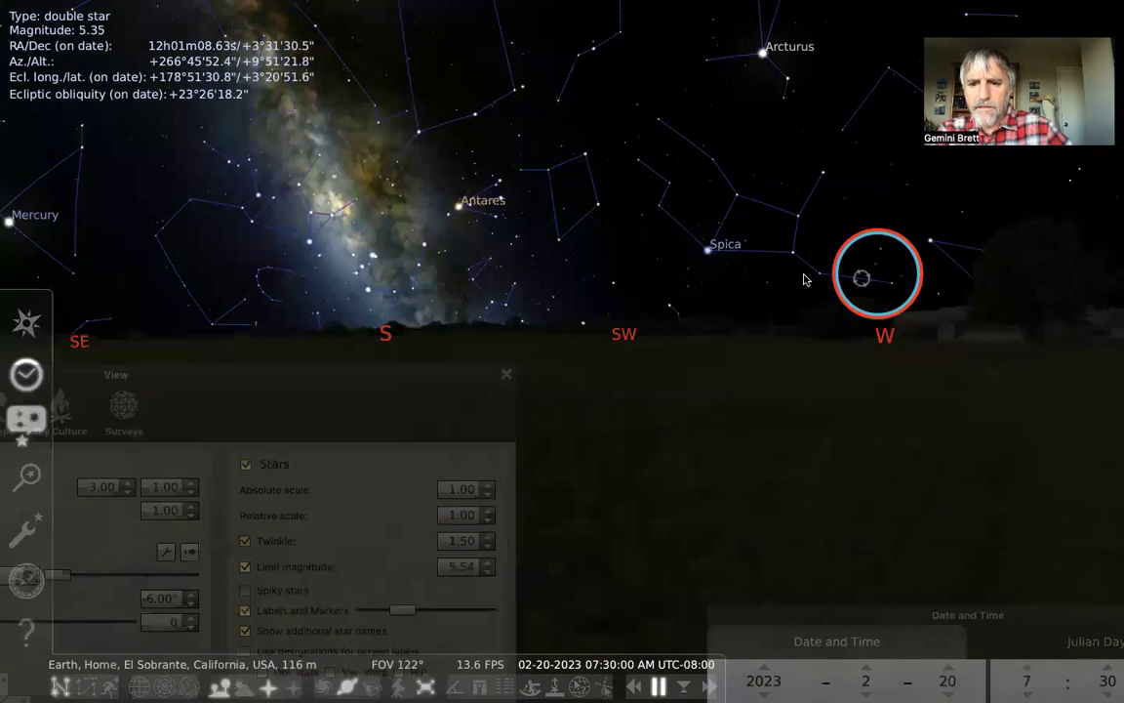
pyautogui.scroll(3, 829, 264)
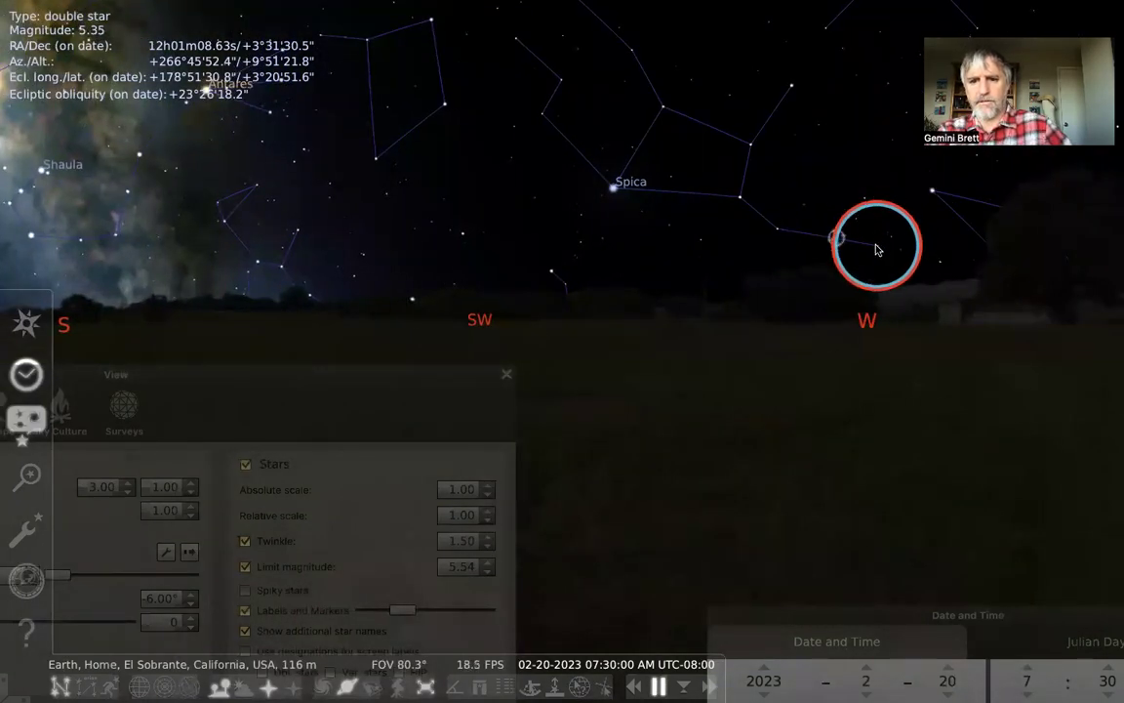
pyautogui.click(875, 245)
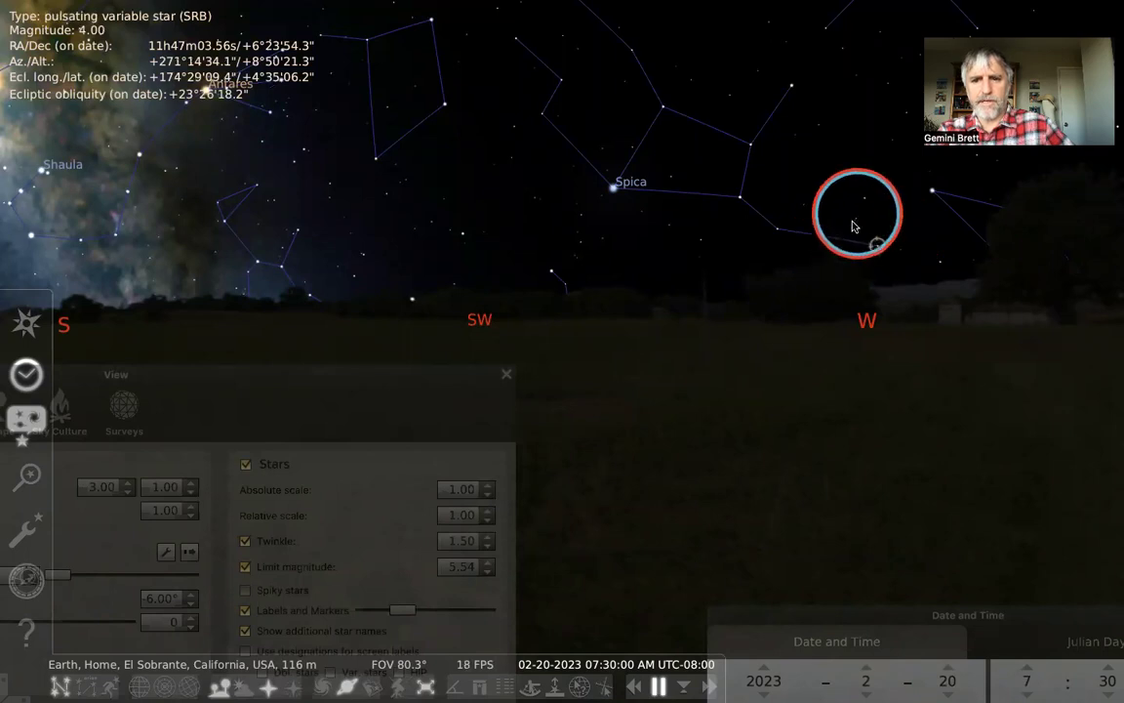
pyautogui.click(856, 220)
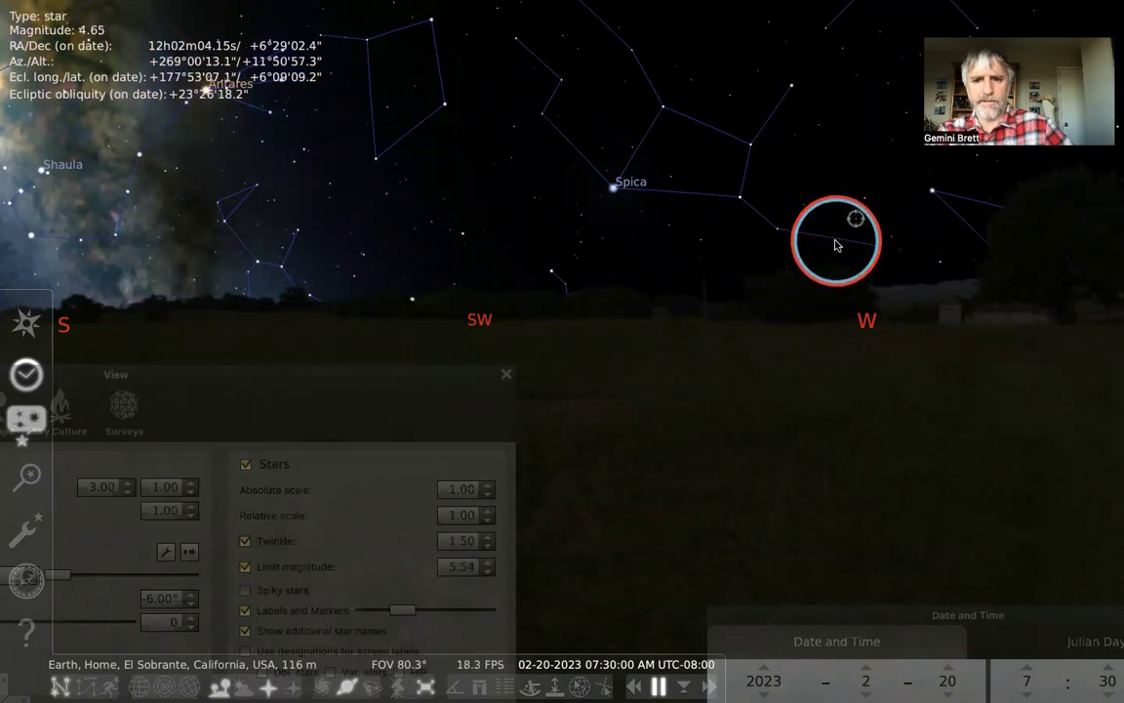
pyautogui.click(836, 240)
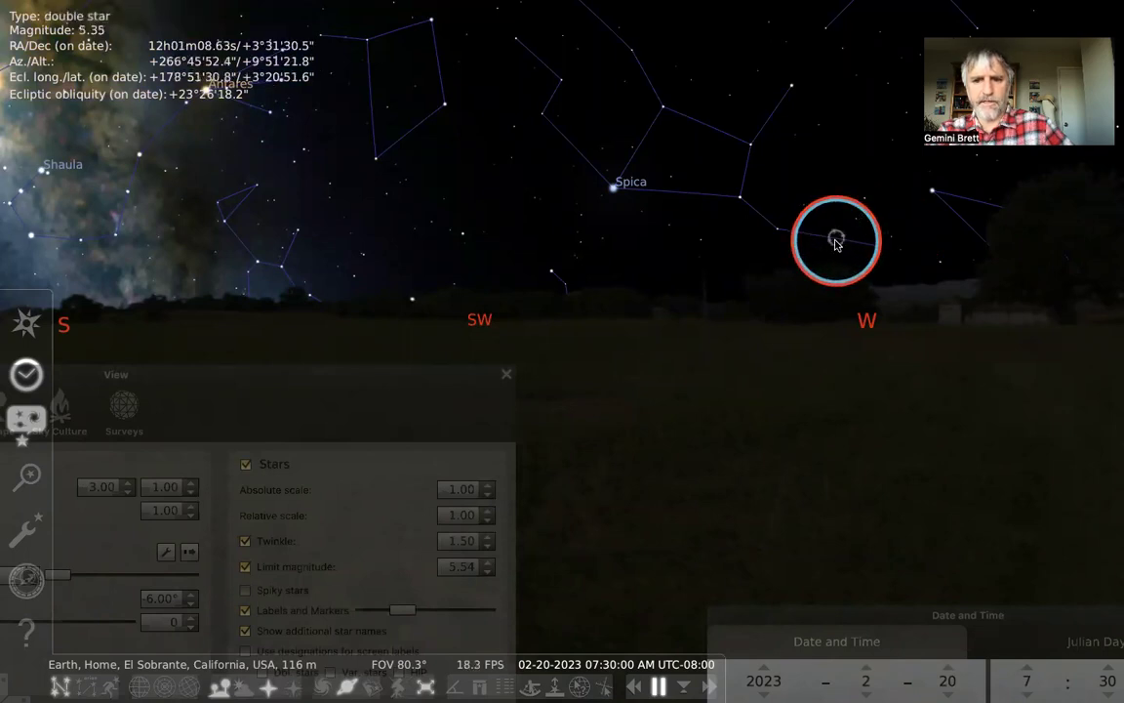
pyautogui.rightClick(761, 316)
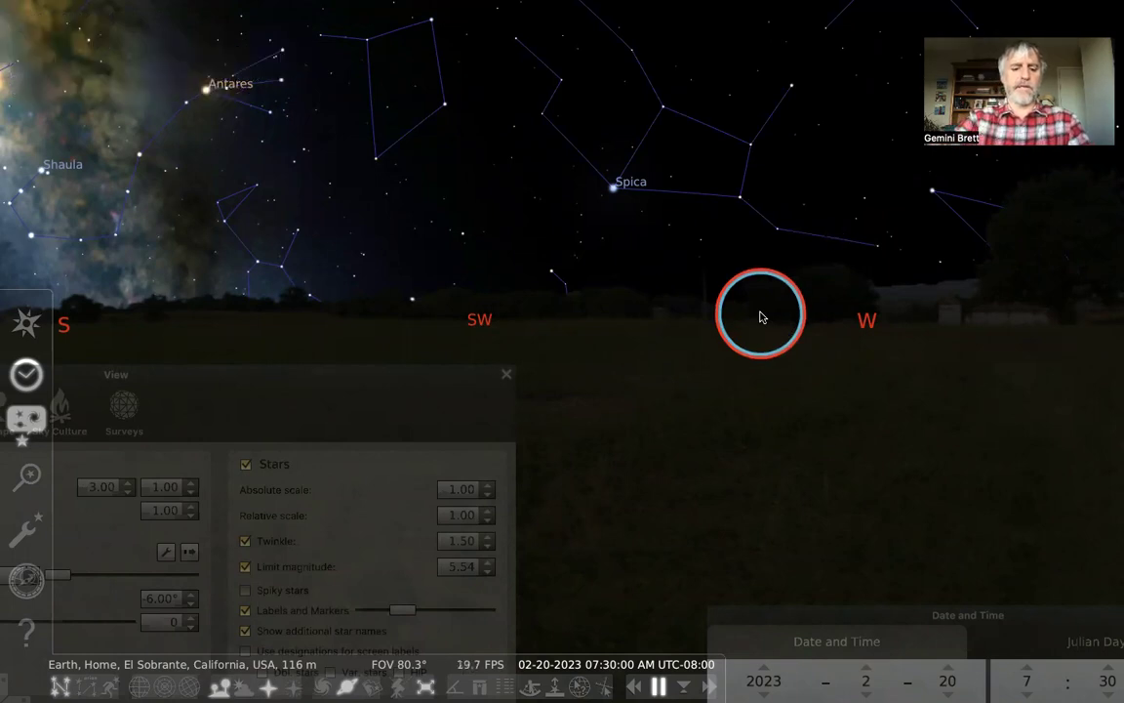
# Search for "zav" and go to the star Zavijava
pyautogui.press('F3')
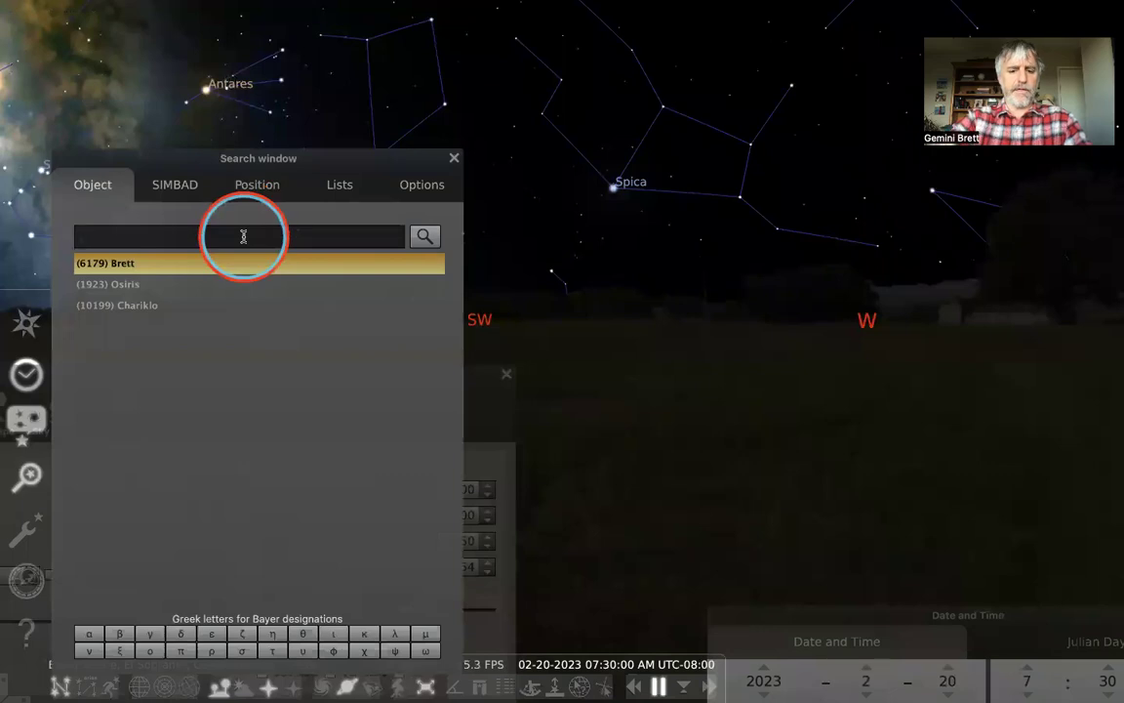
pyautogui.press('z')
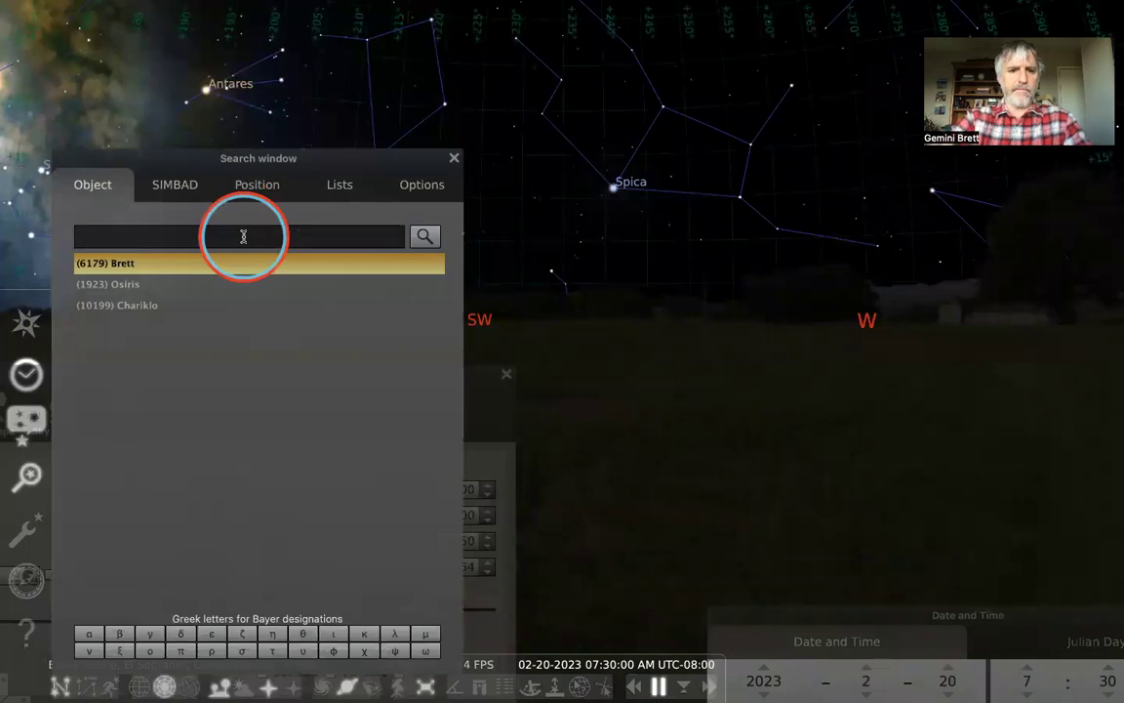
pyautogui.write('zav')
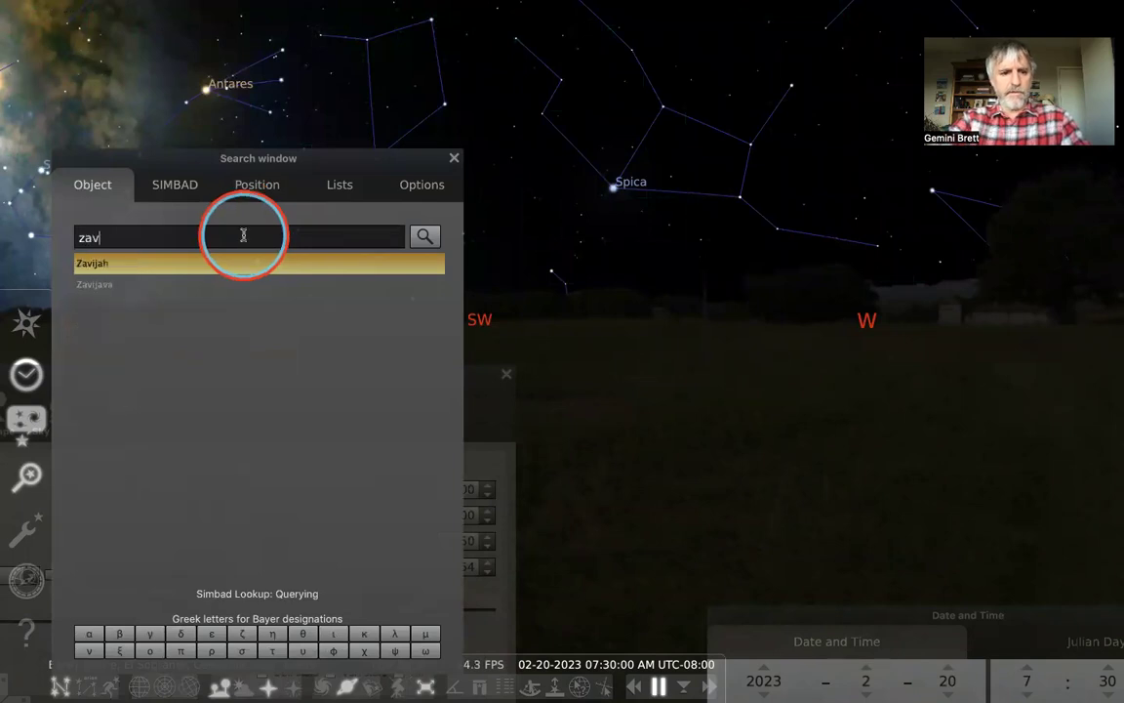
pyautogui.click(107, 287)
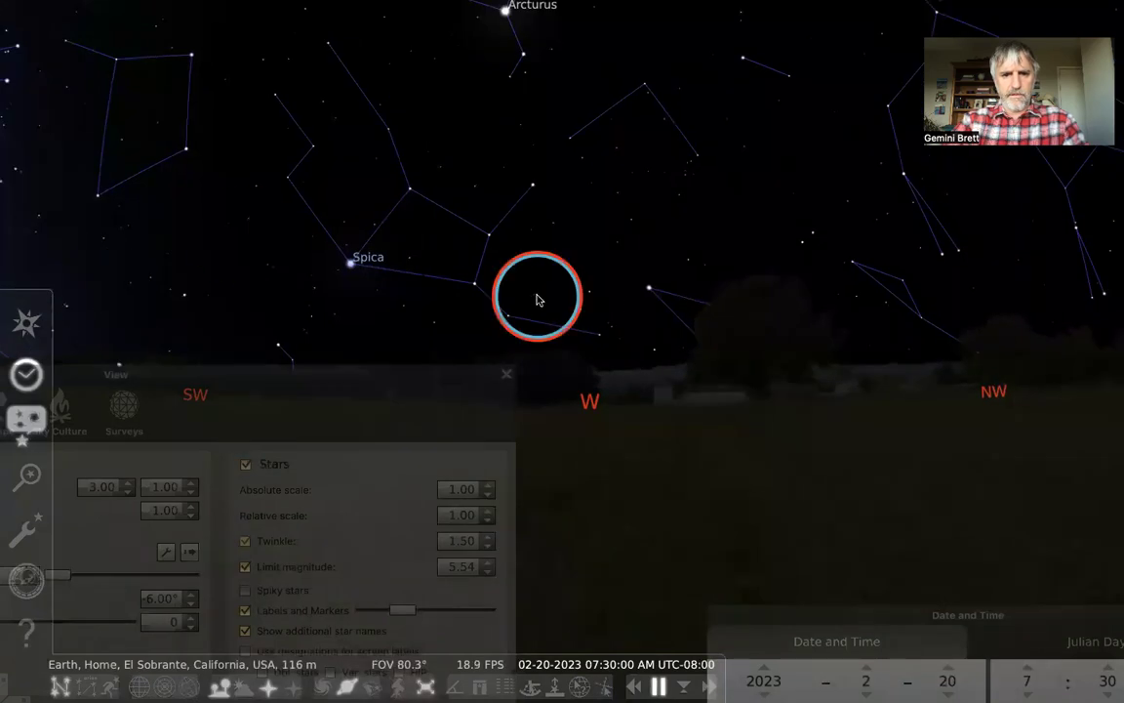
# Hide the ground landscape and select Zavijava, just below the western end of Virgo's line
pyautogui.scroll(5, 628, 305)
pyautogui.scroll(2, 627, 305)
pyautogui.scroll(-2, 628, 305)
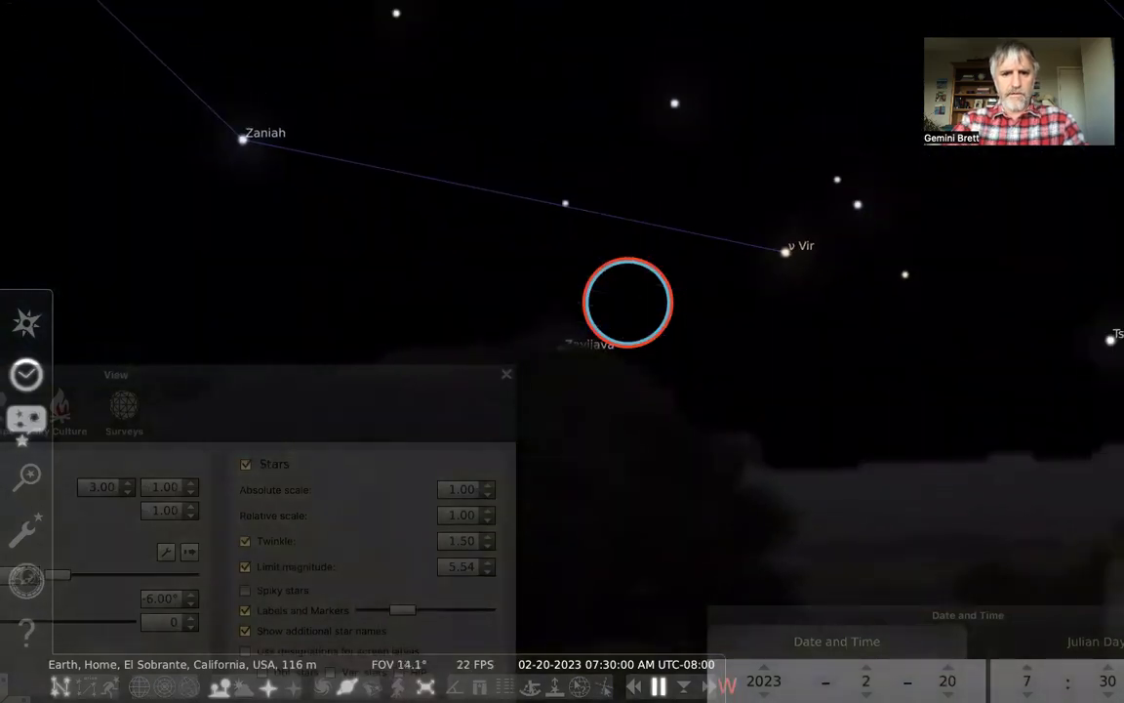
pyautogui.scroll(-5, 628, 302)
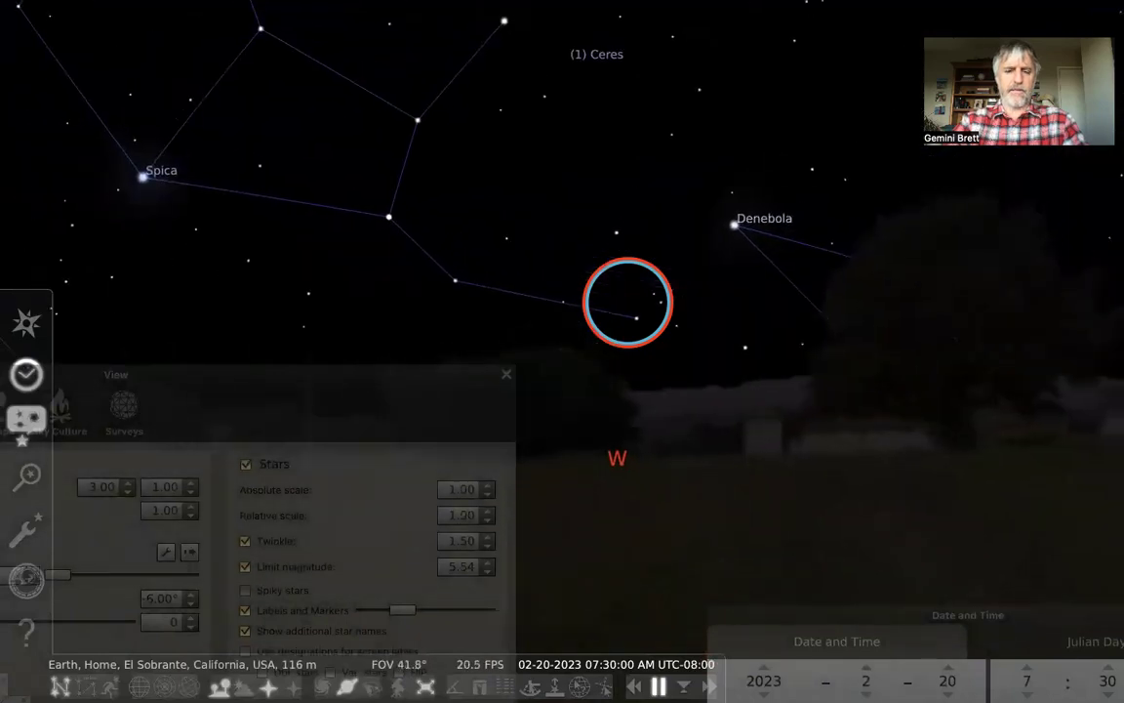
pyautogui.scroll(-1, 628, 302)
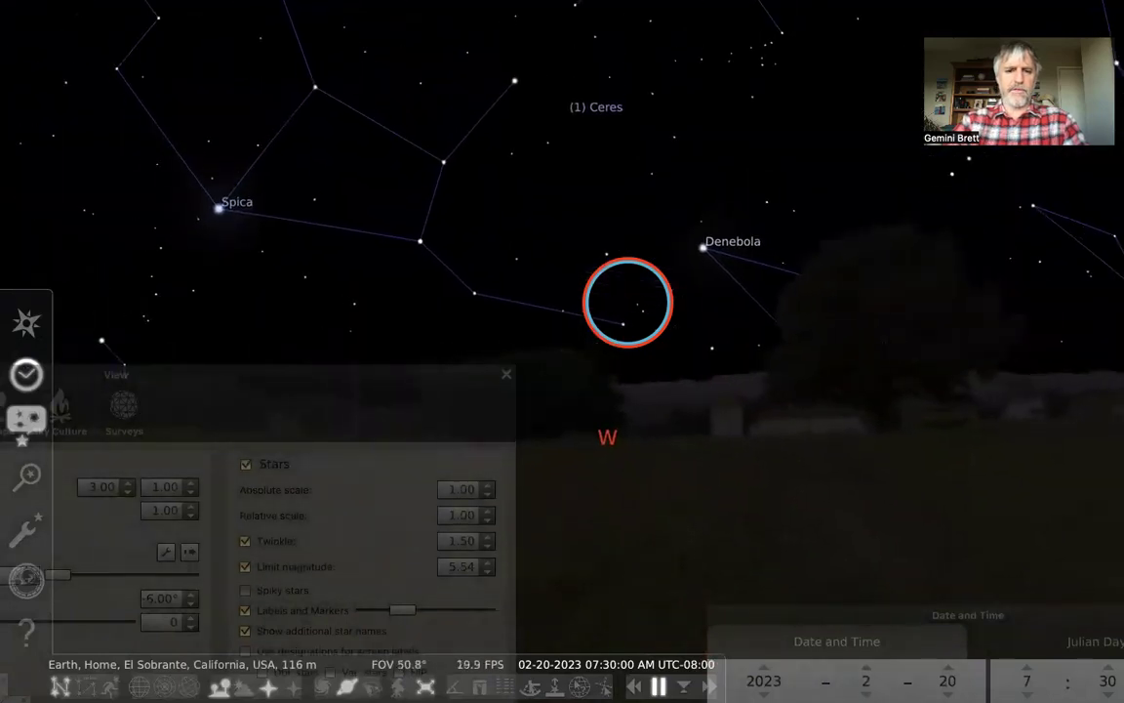
pyautogui.press('g')
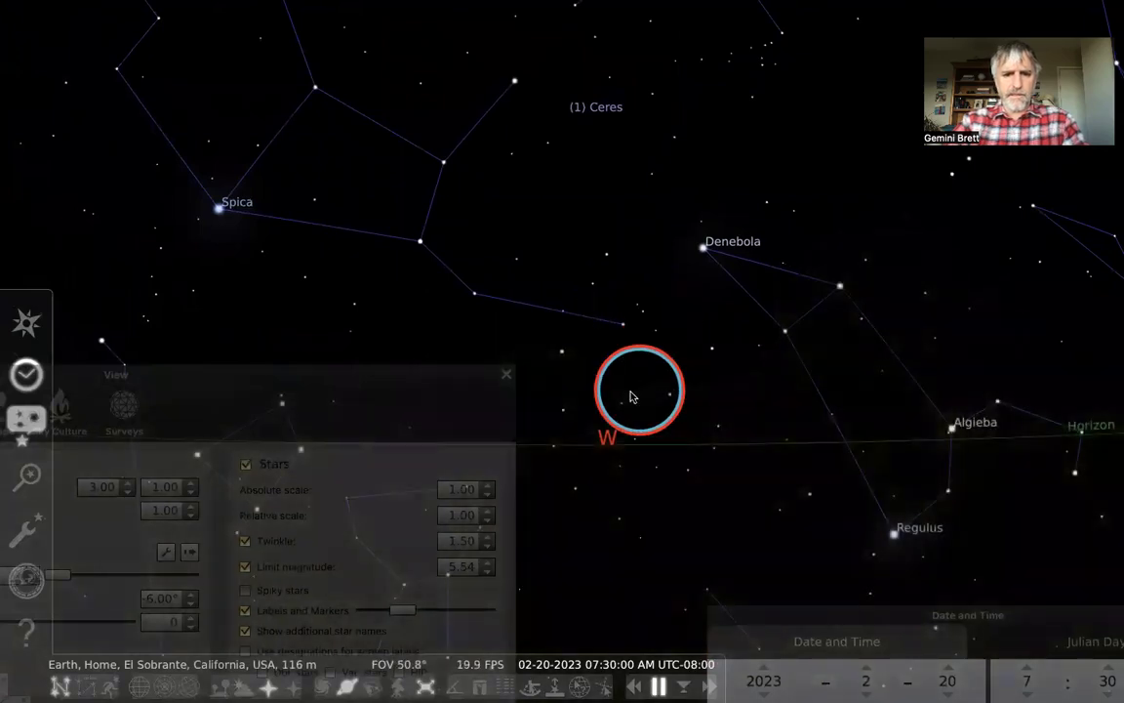
pyautogui.scroll(2, 585, 383)
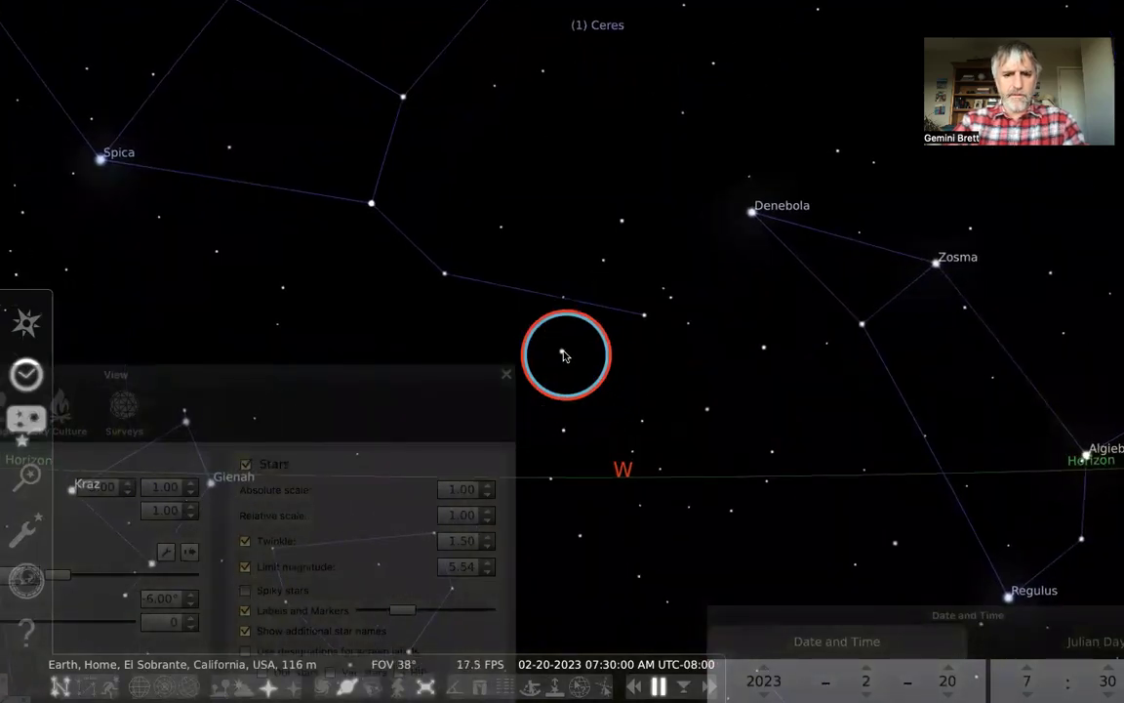
pyautogui.click(563, 352)
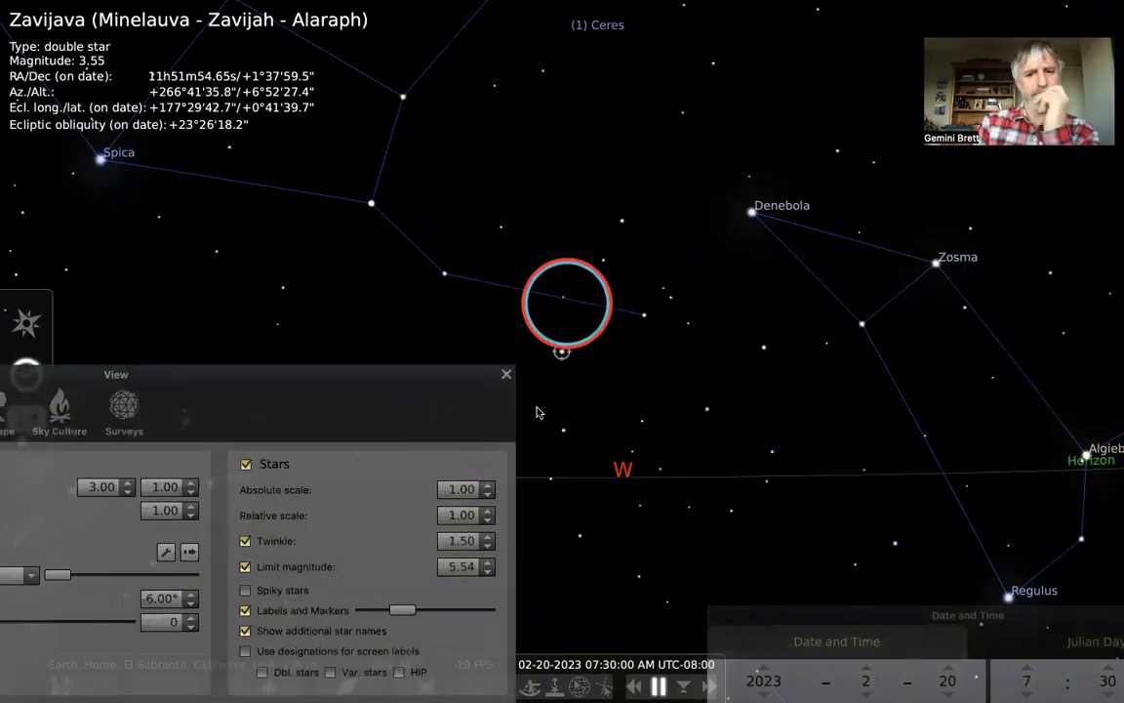
# Lower the star limit magnitude to 4.44 and compare the magnitudes of Virgo's western end star and Zavijava
pyautogui.click(487, 572)
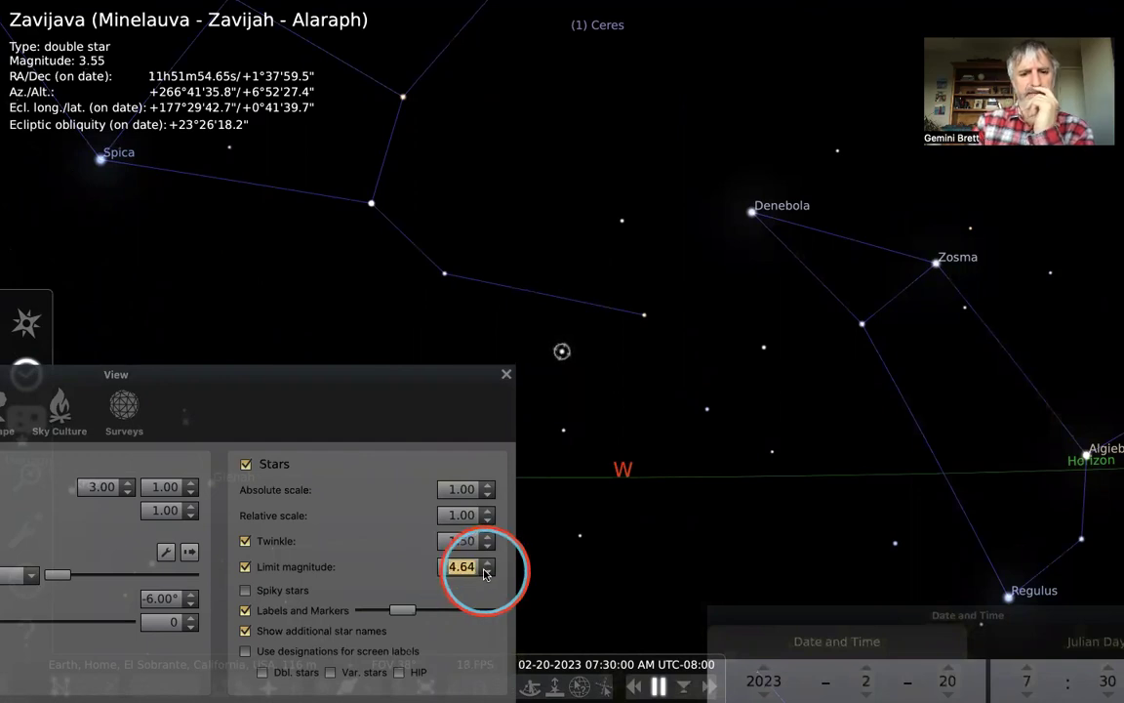
pyautogui.click(487, 563)
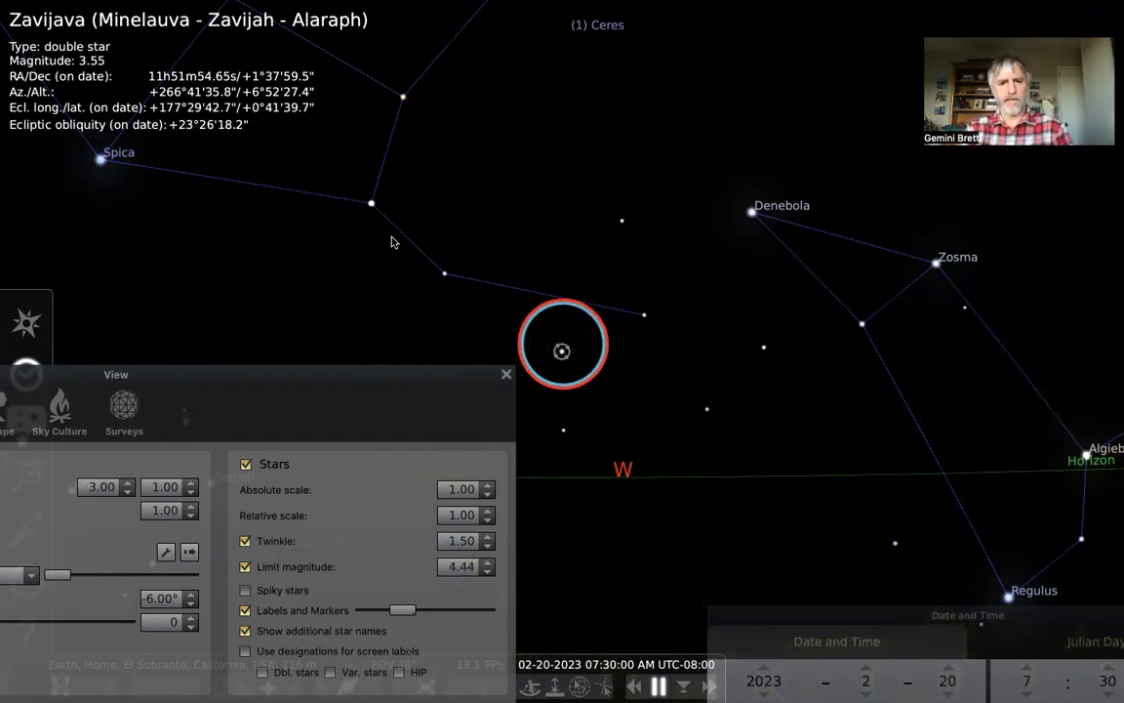
pyautogui.click(644, 316)
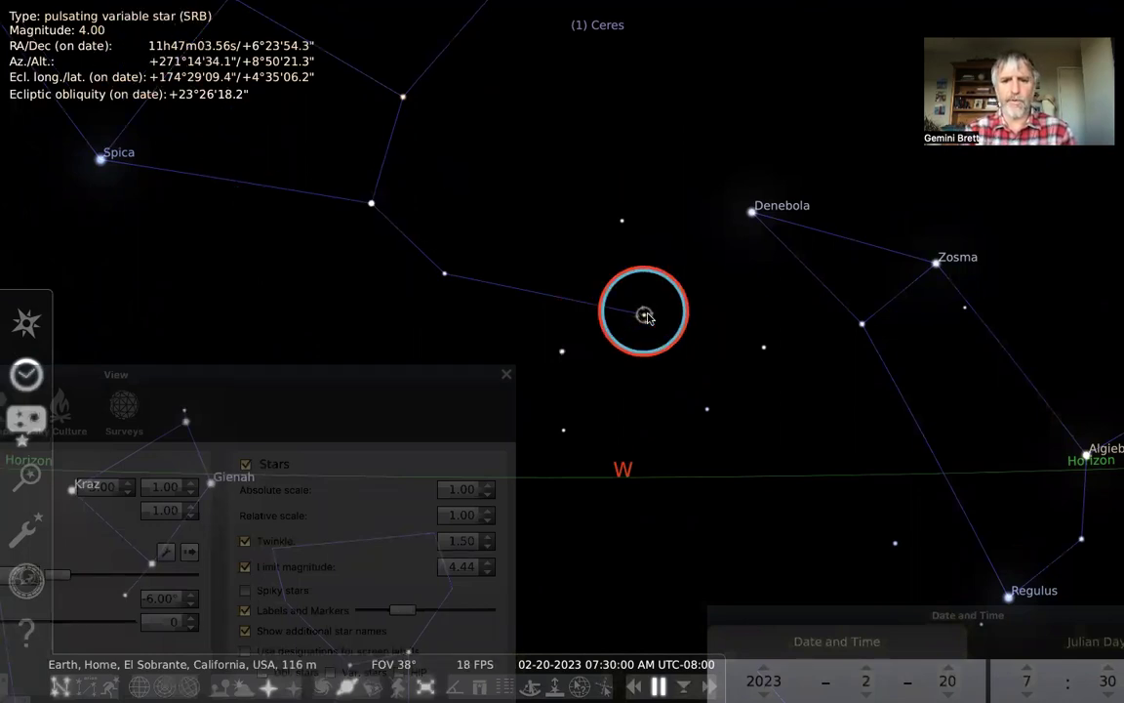
pyautogui.click(562, 351)
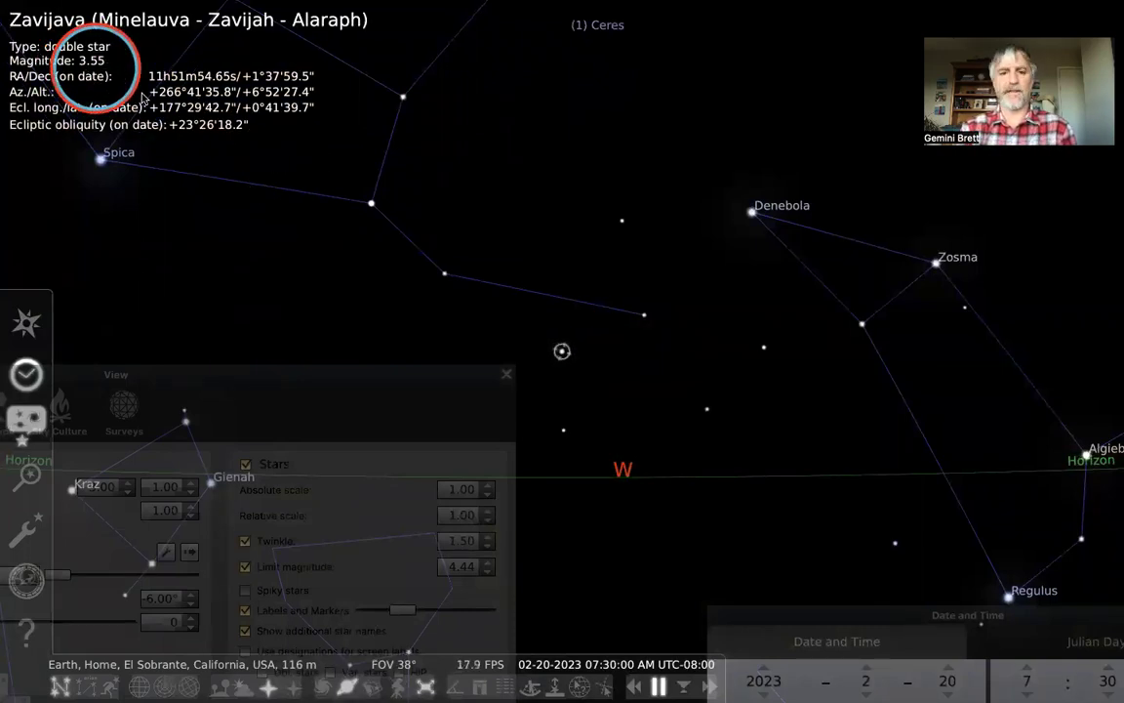
# Reposition the View window clear of the selected star and reduce the stars' absolute scale to 0.90
pyautogui.moveTo(467, 311); pyautogui.dragTo(396, 225)
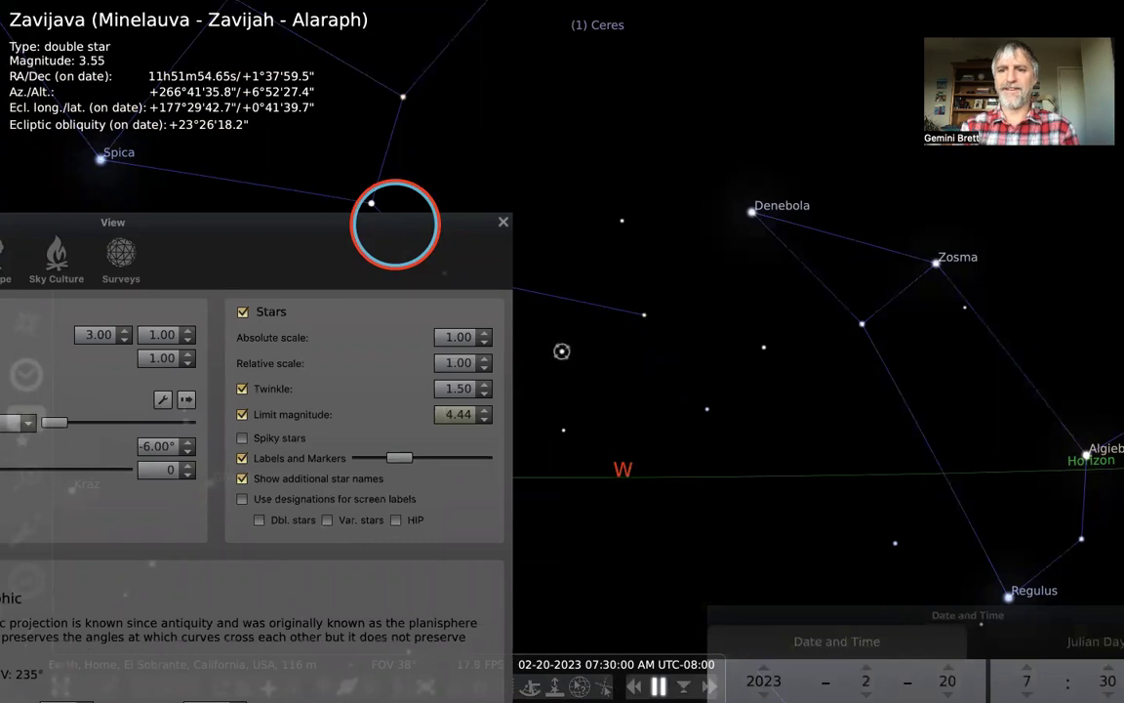
pyautogui.moveTo(395, 224); pyautogui.dragTo(928, 422)
pyautogui.moveTo(756, 425); pyautogui.dragTo(226, 252)
pyautogui.click(522, 349)
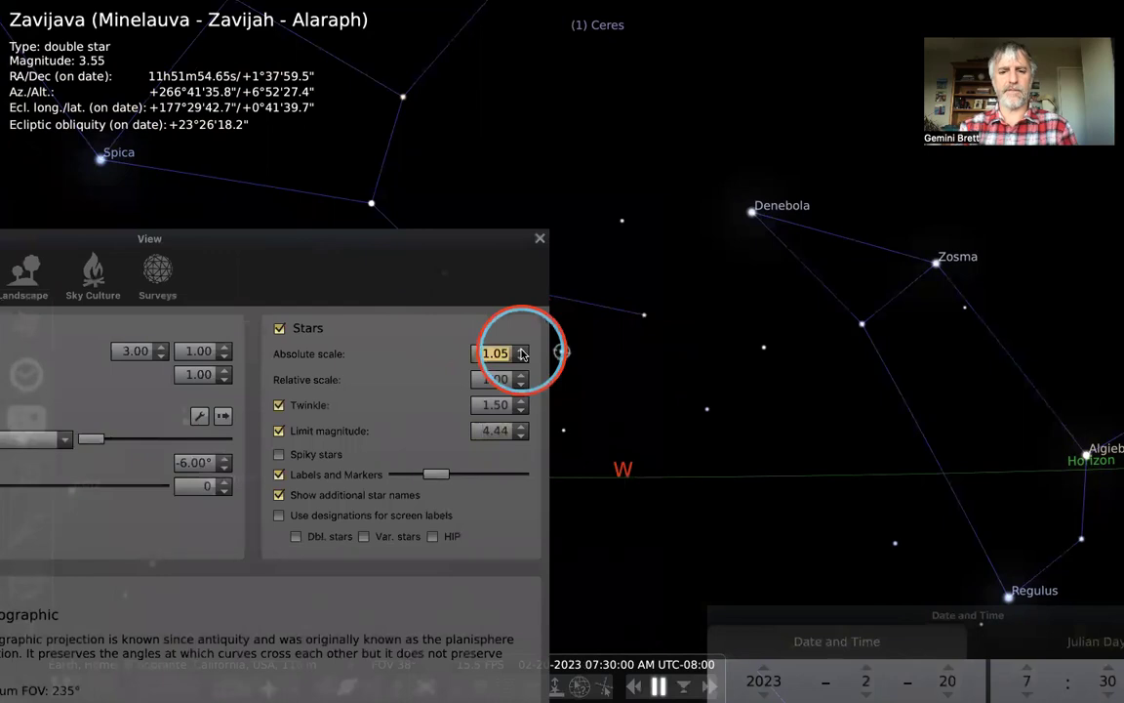
pyautogui.click(522, 359)
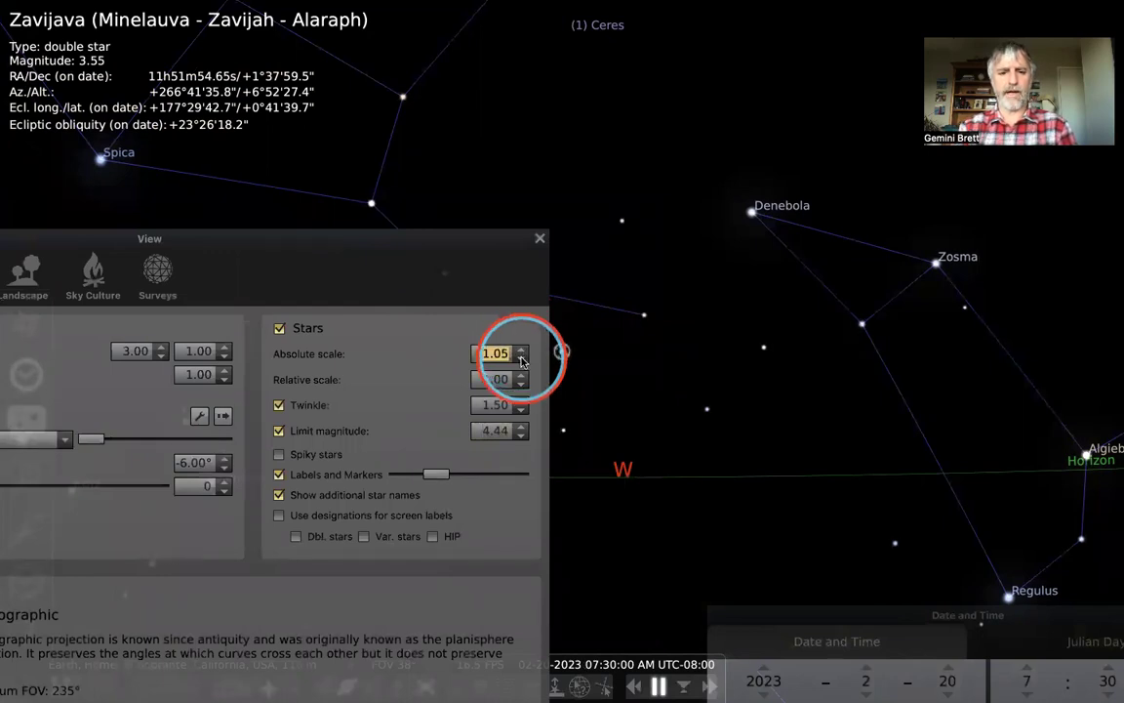
pyautogui.click(522, 359)
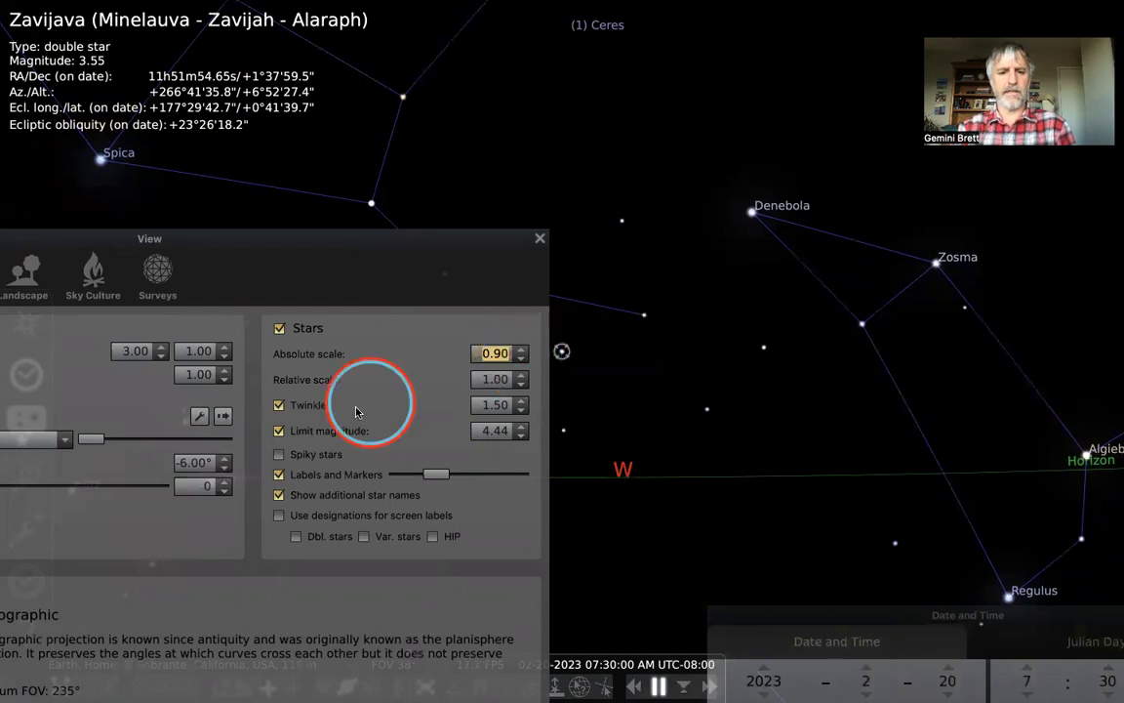
# Turn off the star limit magnitude and raise the stars' absolute scale to 2.10
pyautogui.click(279, 432)
pyautogui.click(521, 350)
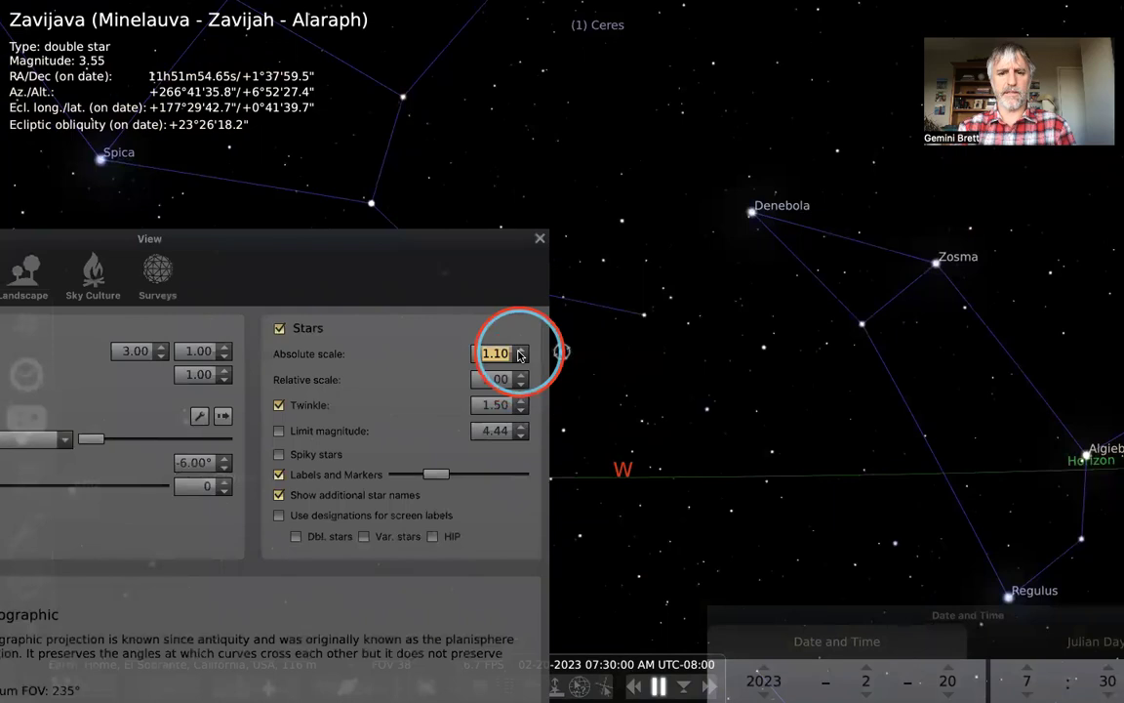
pyautogui.scroll(3, 521, 352)
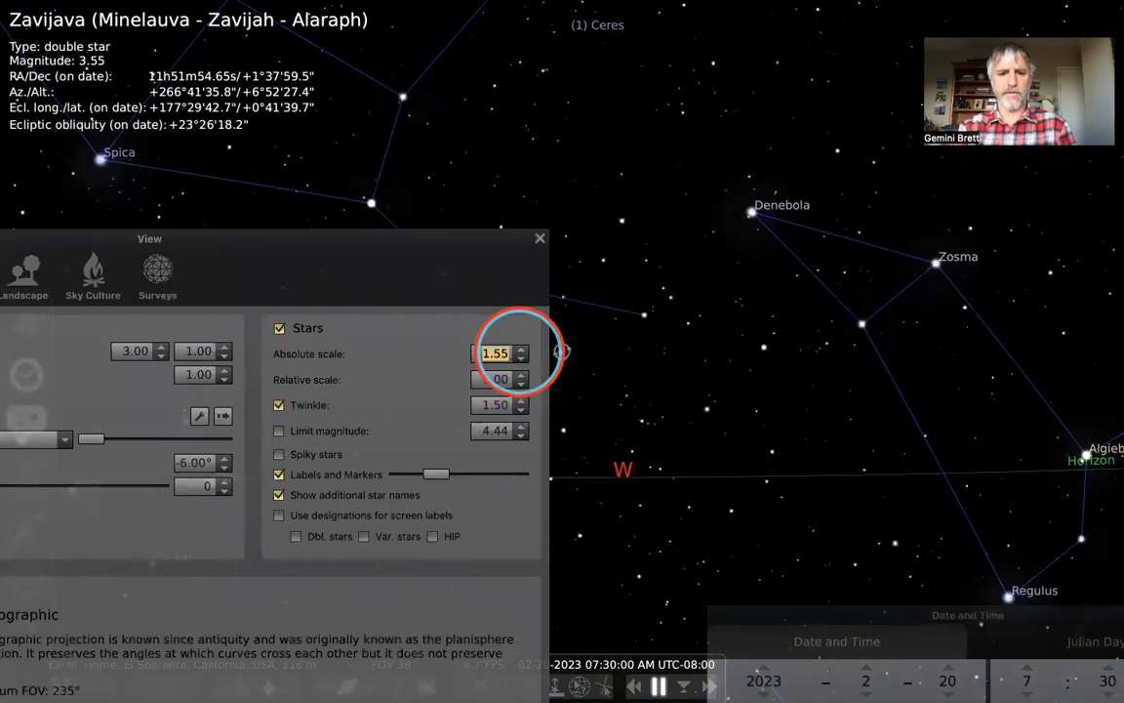
pyautogui.scroll(8, 521, 354)
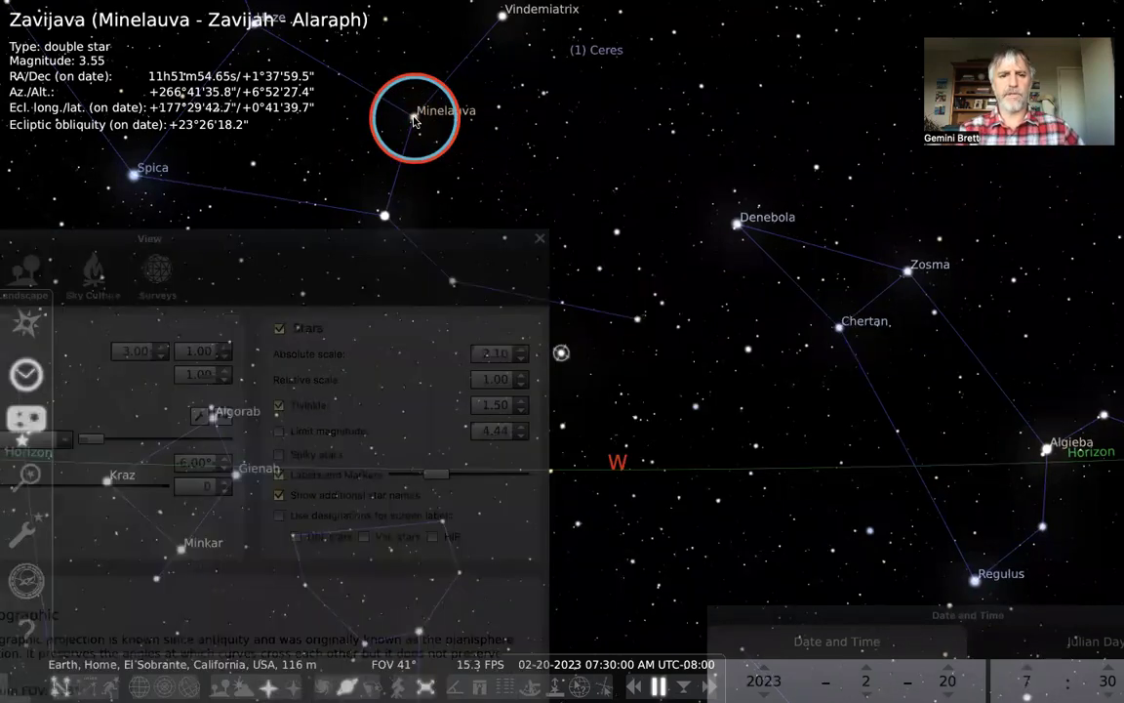
# Select Minelauva and add the absolute magnitude to the displayed object information fields
pyautogui.click(413, 118)
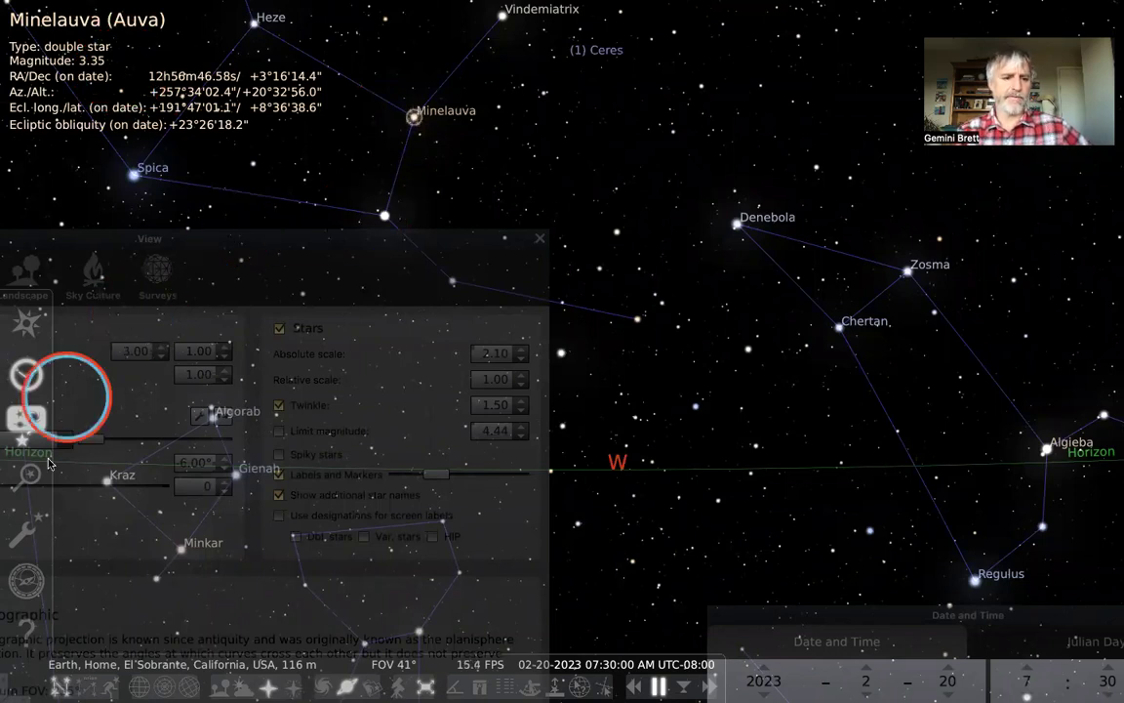
pyautogui.click(33, 527)
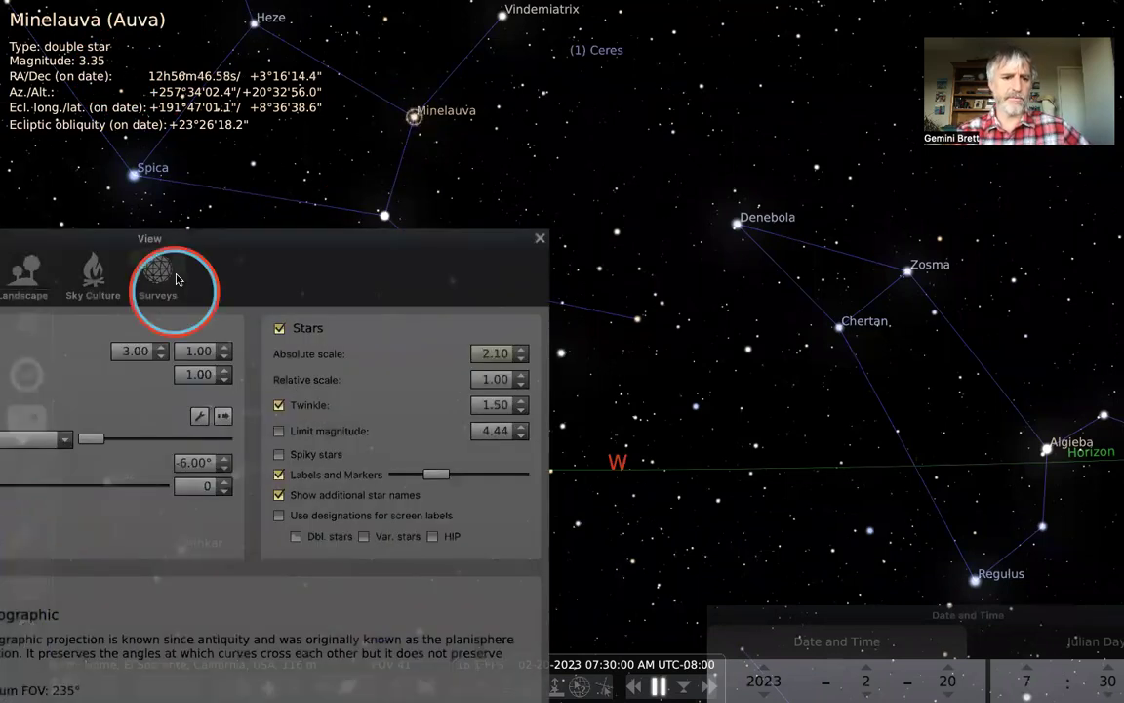
pyautogui.click(539, 237)
pyautogui.click(27, 530)
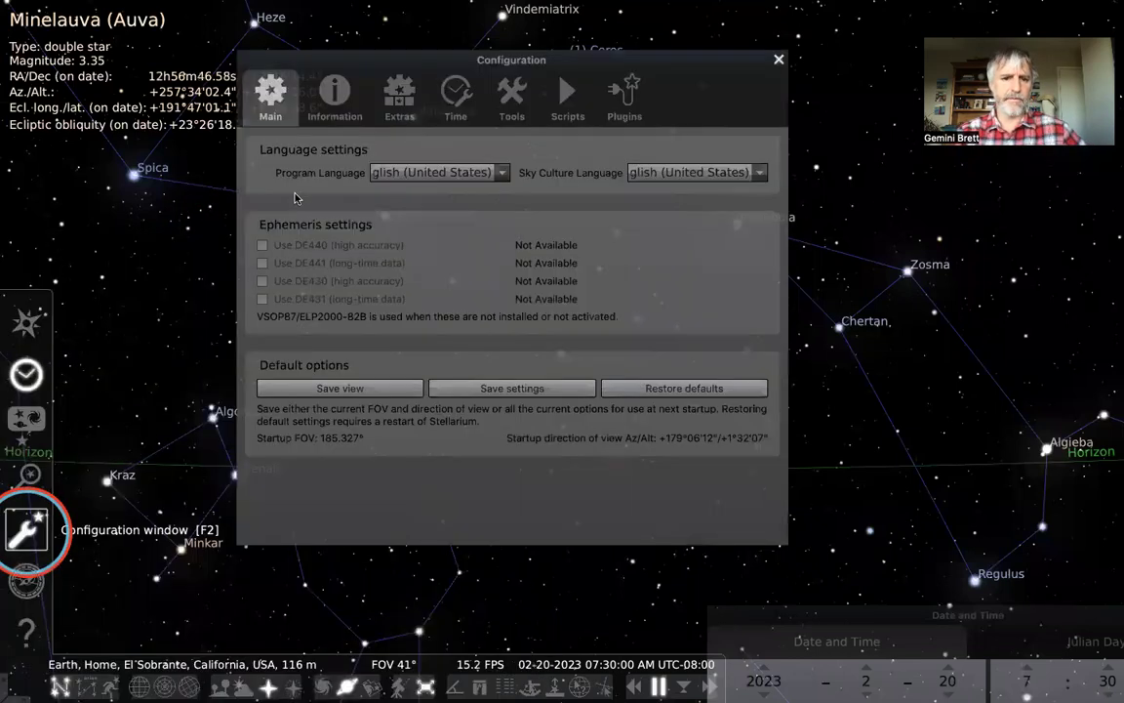
pyautogui.click(333, 115)
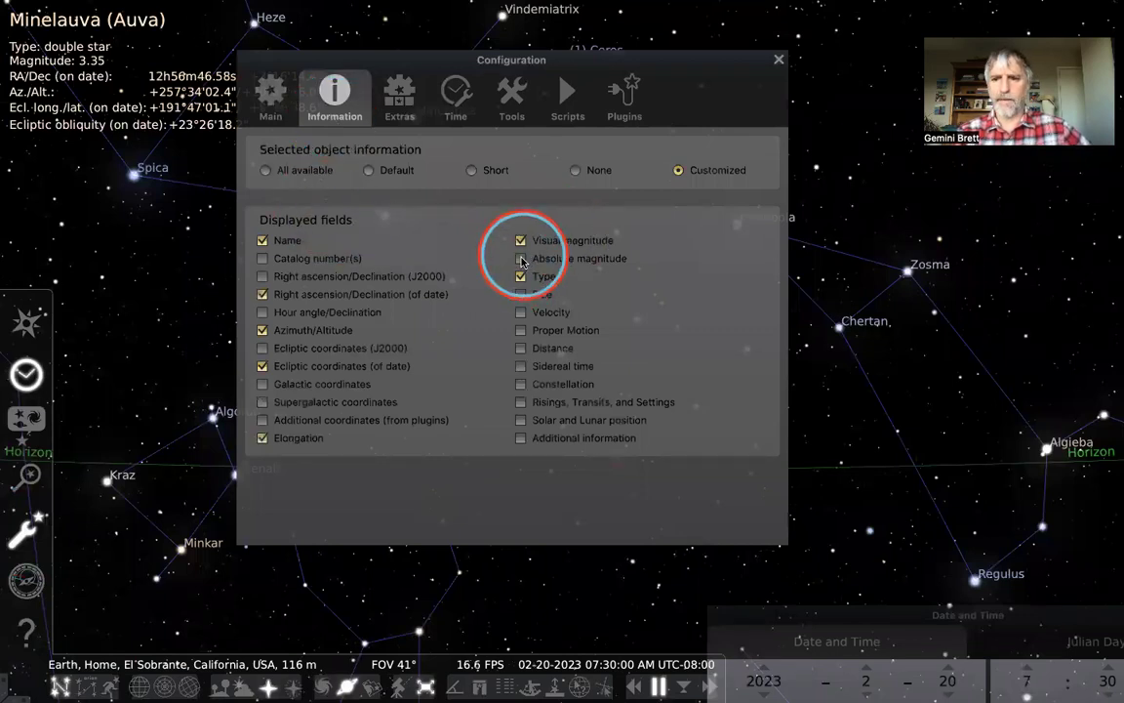
pyautogui.click(521, 259)
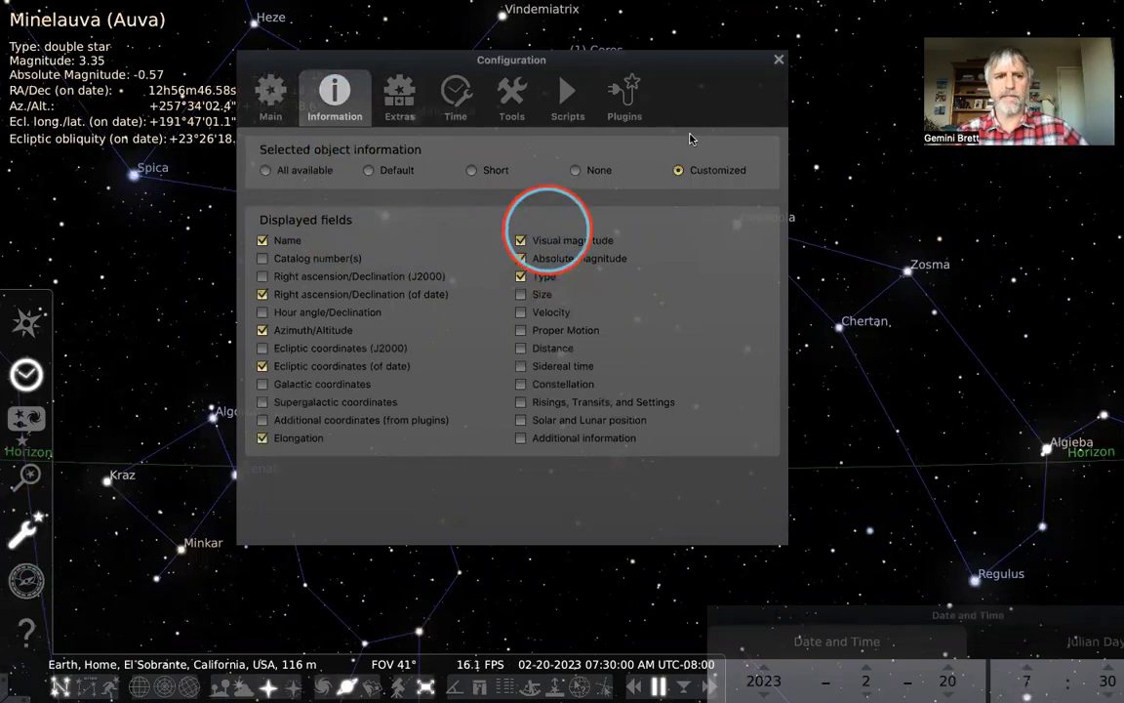
pyautogui.click(779, 58)
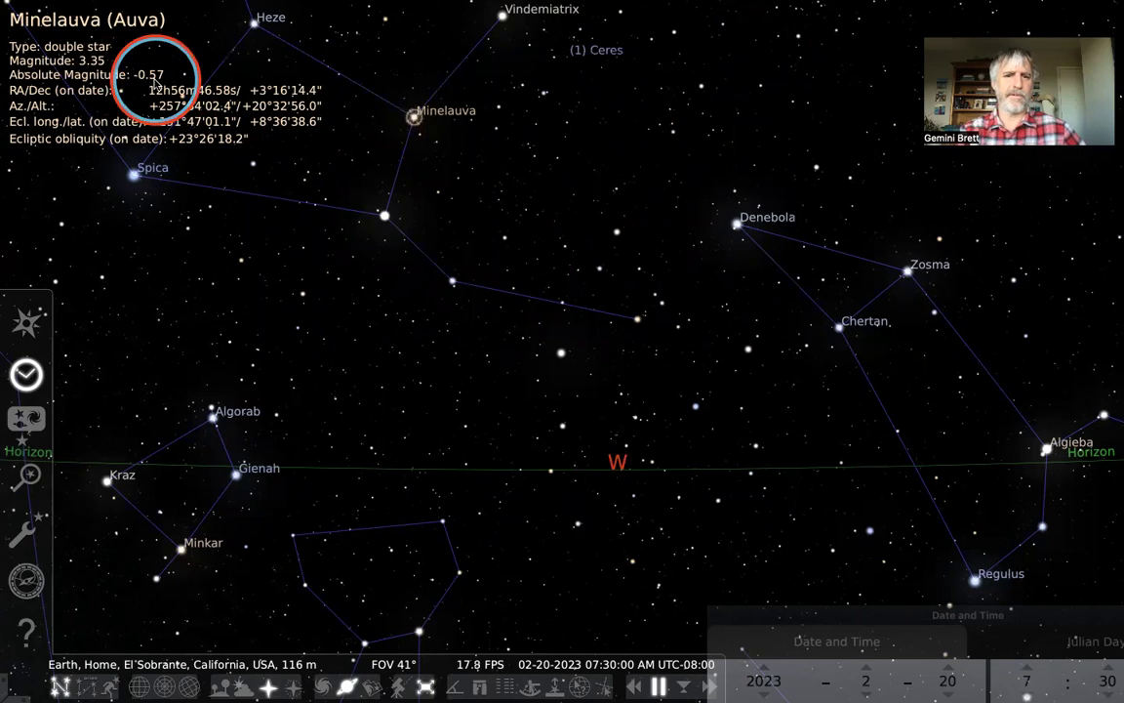
# Place the View options below Virgo's line, set the stars' absolute scale to 2.15 and select Porrima
pyautogui.click(26, 439)
pyautogui.moveTo(432, 242); pyautogui.dragTo(459, 418)
pyautogui.click(549, 490)
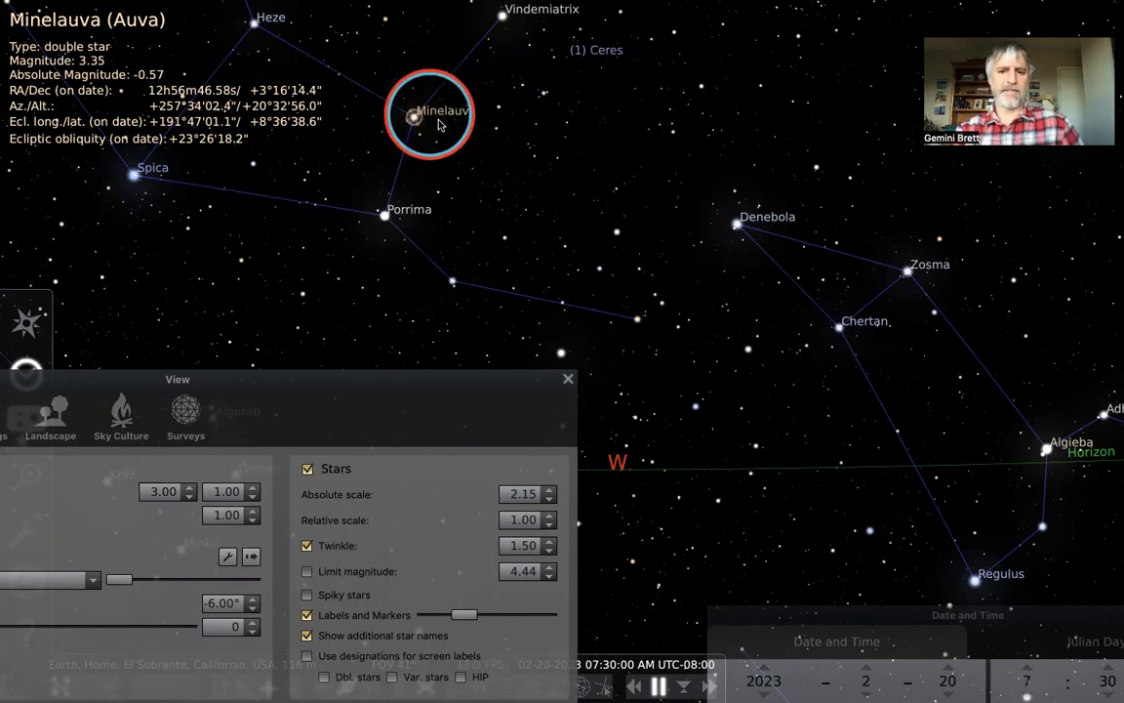
pyautogui.click(385, 217)
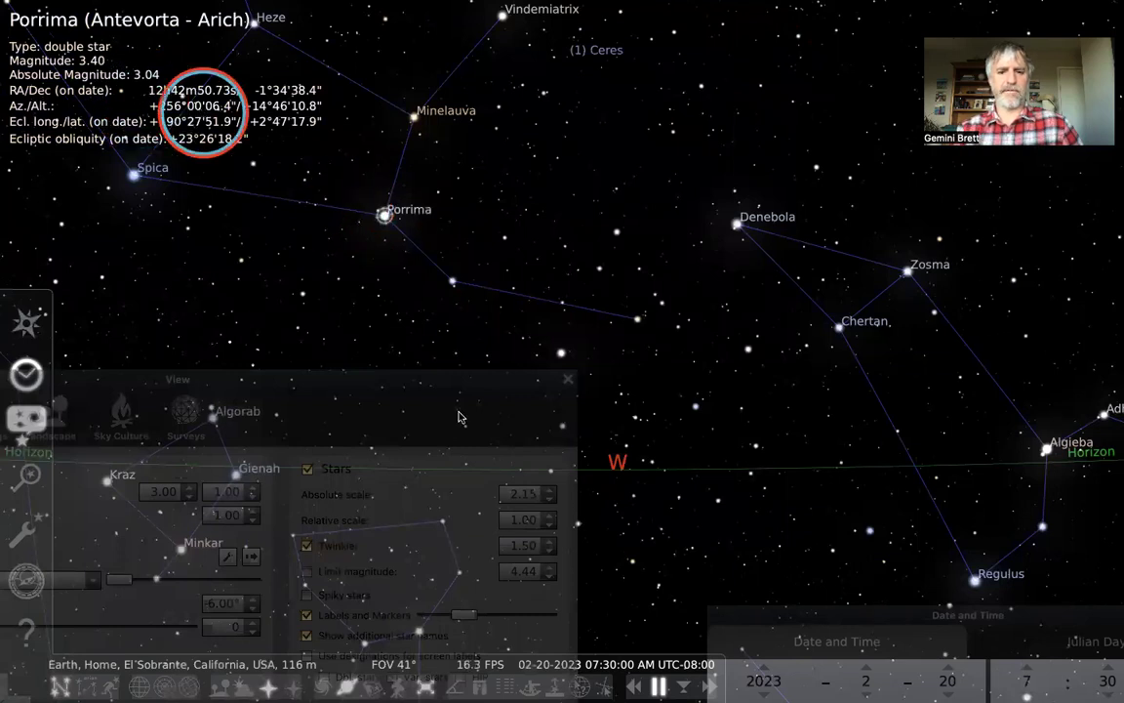
# Re-enable the star limit magnitude of 4.44 and set the stars' absolute scale to 1.00
pyautogui.click(512, 385)
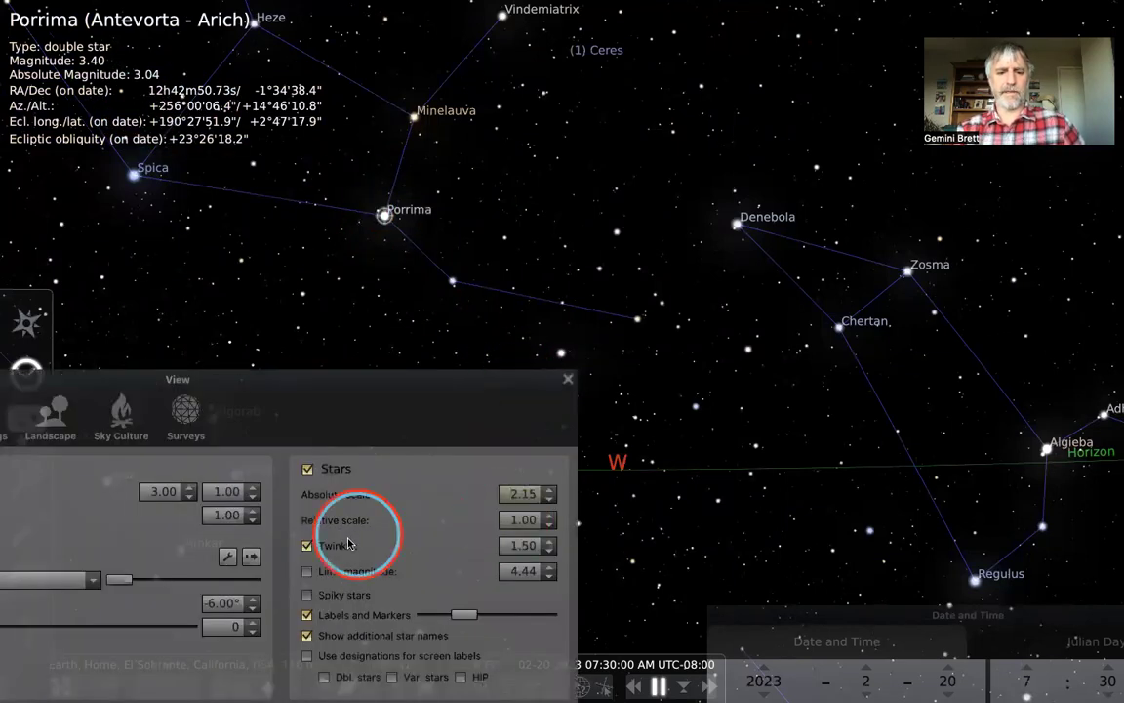
pyautogui.click(308, 572)
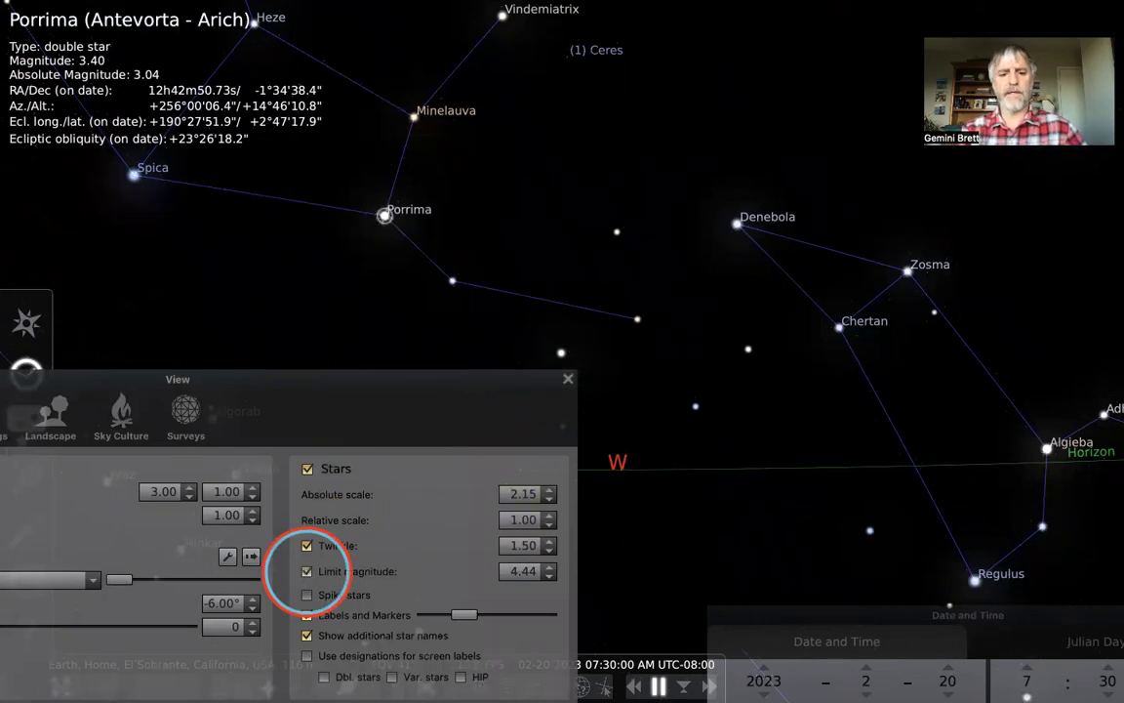
pyautogui.click(308, 572)
pyautogui.click(309, 572)
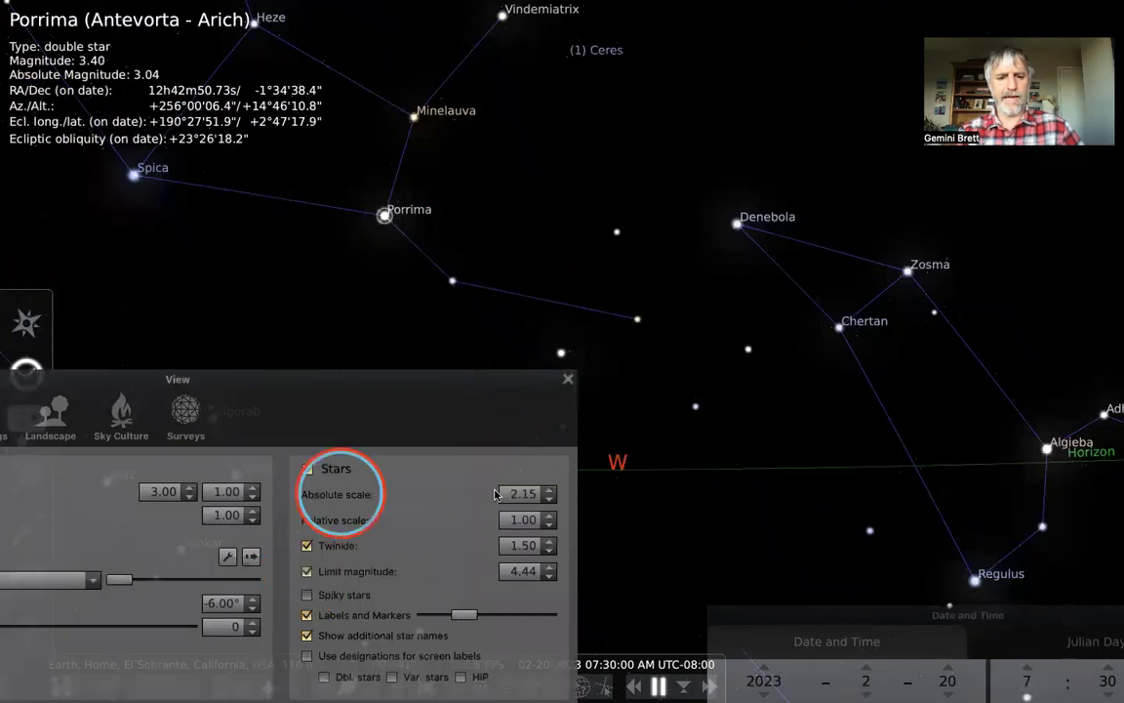
pyautogui.click(549, 501)
pyautogui.click(550, 501)
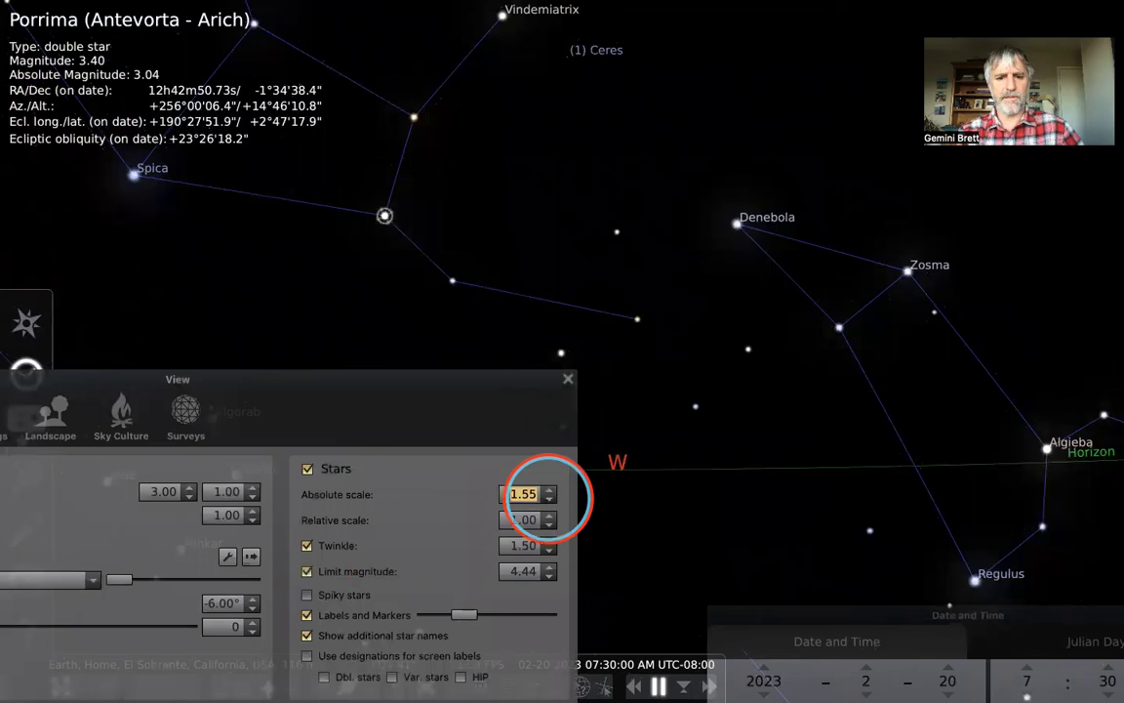
pyautogui.click(549, 500)
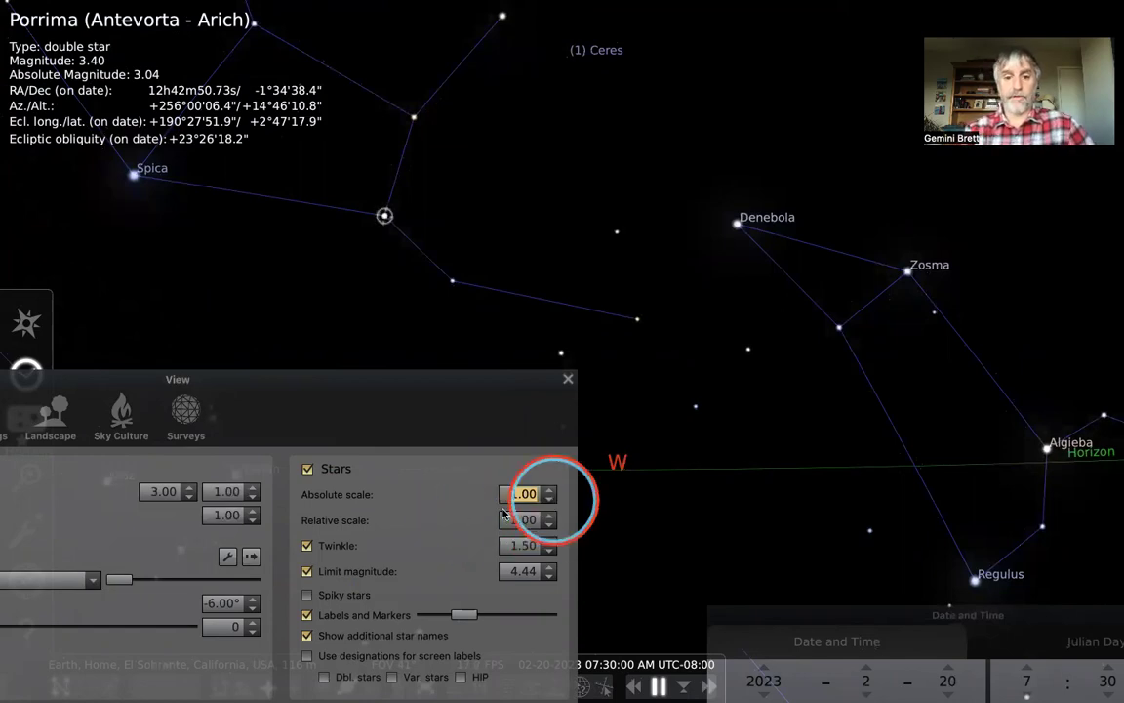
# Try a relative star scale of 1.30 and return it to 1.00
pyautogui.click(549, 516)
pyautogui.click(549, 516)
pyautogui.click(549, 516)
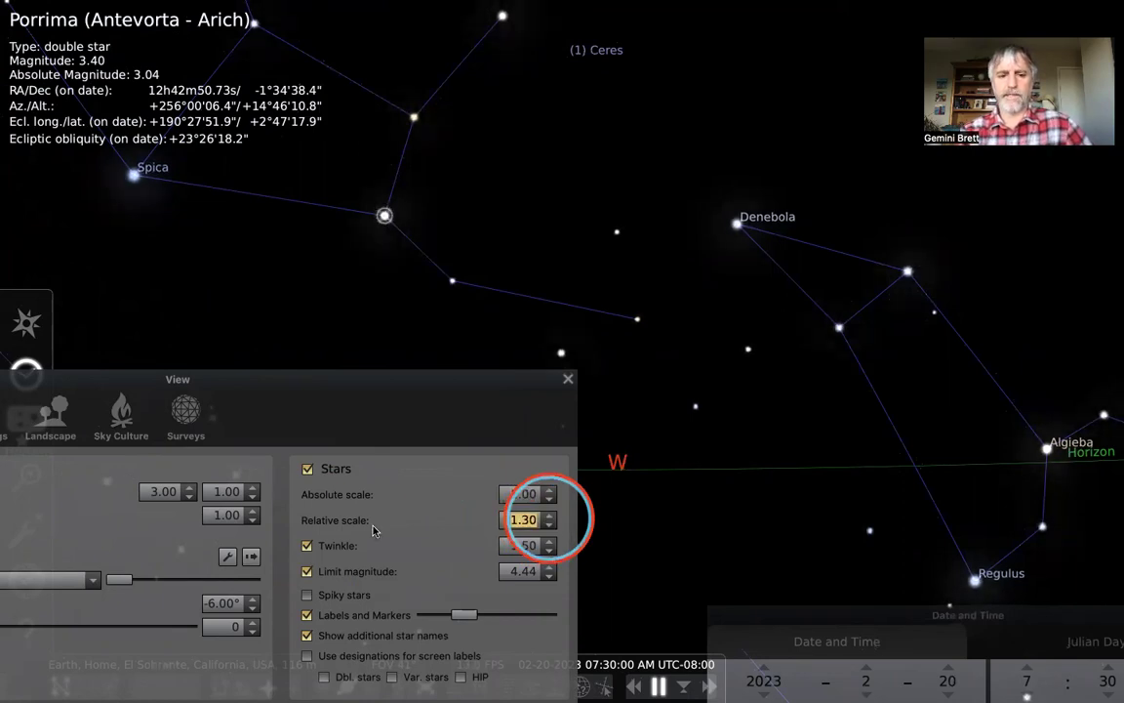
pyautogui.click(549, 528)
pyautogui.click(550, 528)
pyautogui.click(549, 528)
pyautogui.click(550, 528)
pyautogui.click(550, 528)
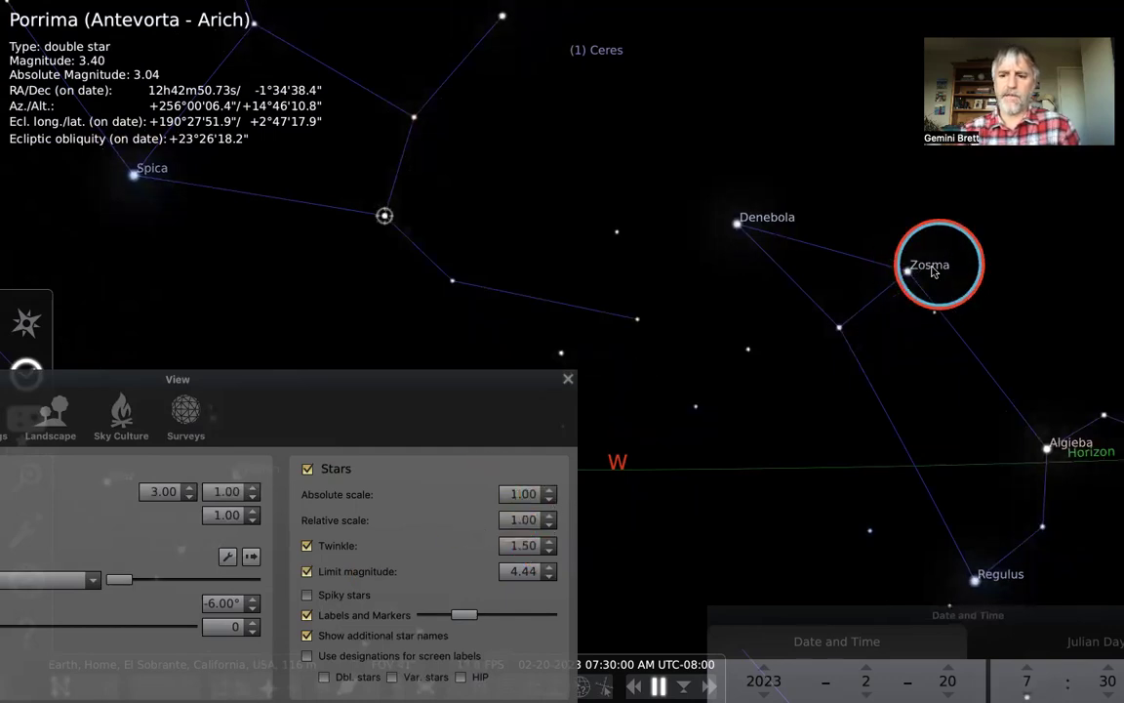
# Raise the stars' relative scale to 2.00 to enlarge the bright stars
pyautogui.click(550, 516)
pyautogui.click(550, 515)
pyautogui.click(550, 516)
pyautogui.scroll(9, 548, 520)
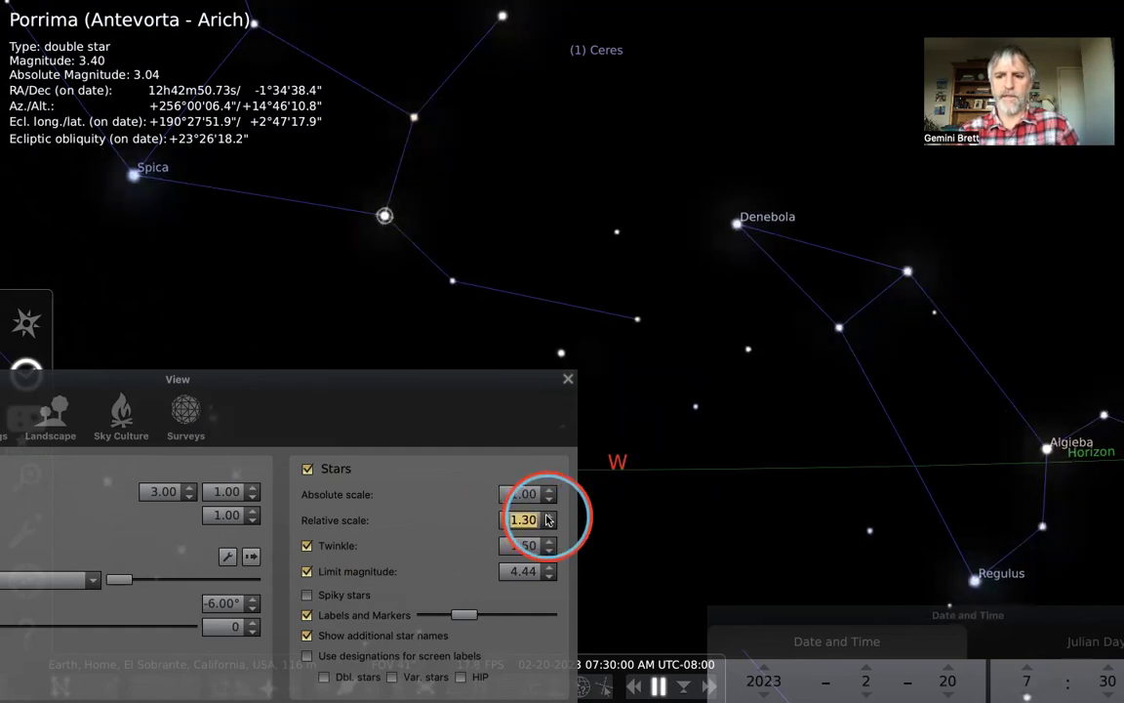
pyautogui.scroll(5, 548, 518)
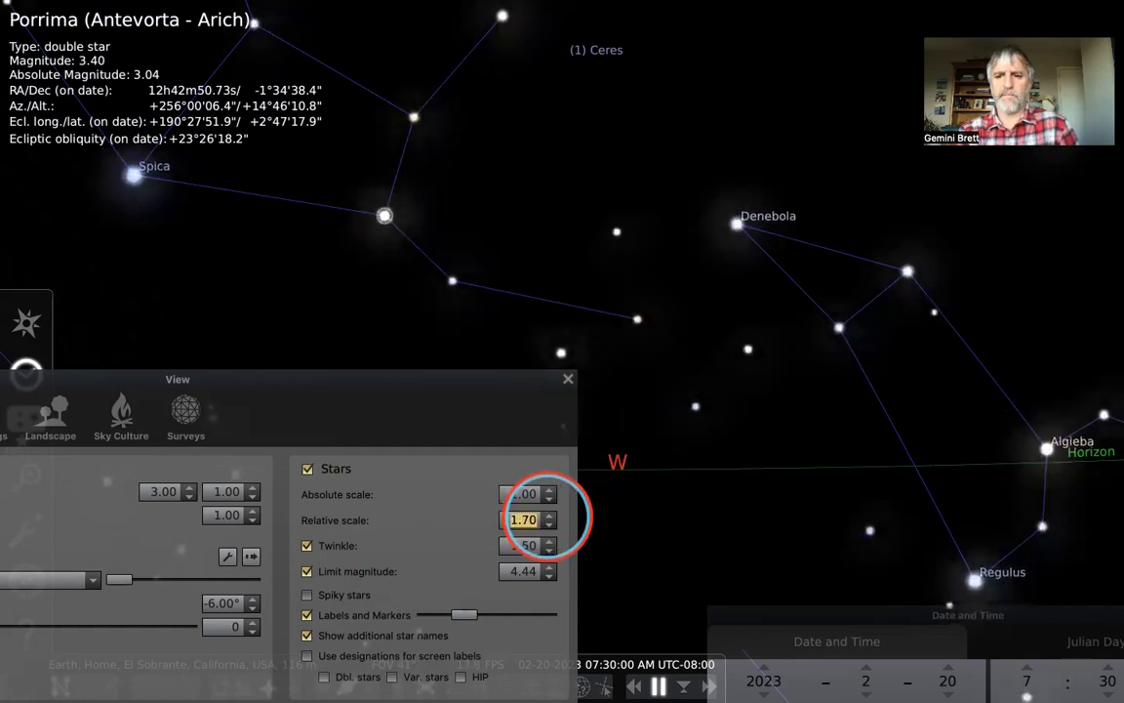
pyautogui.scroll(1, 548, 518)
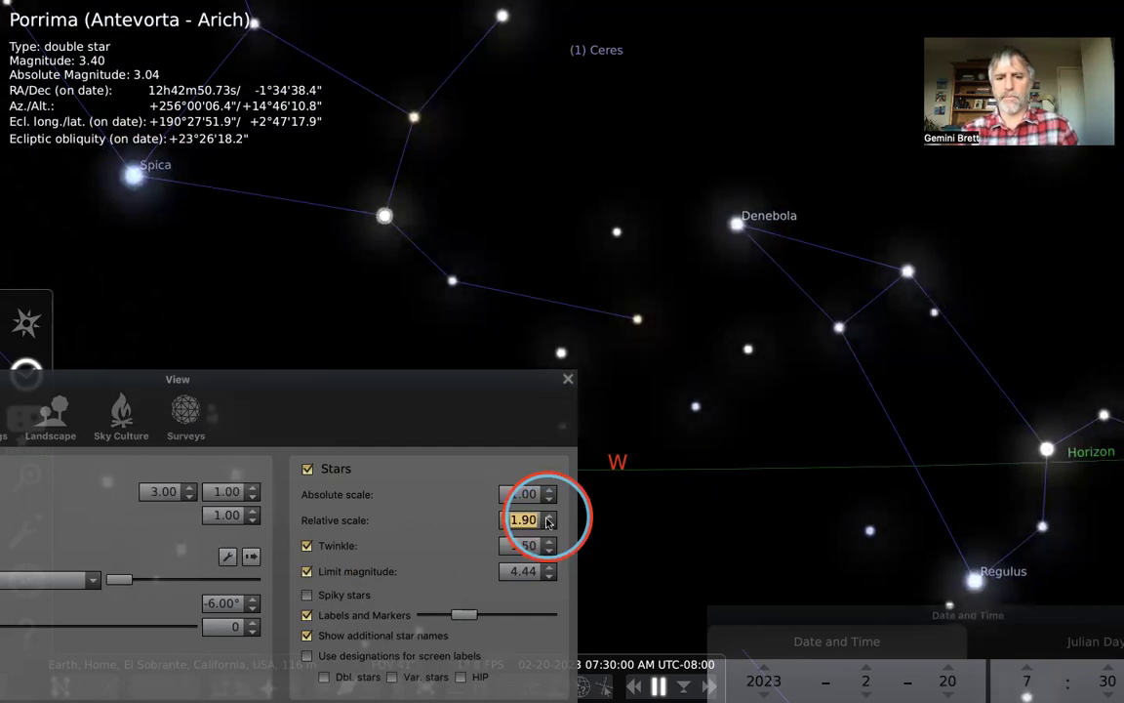
pyautogui.scroll(1, 548, 522)
pyautogui.scroll(1, 551, 522)
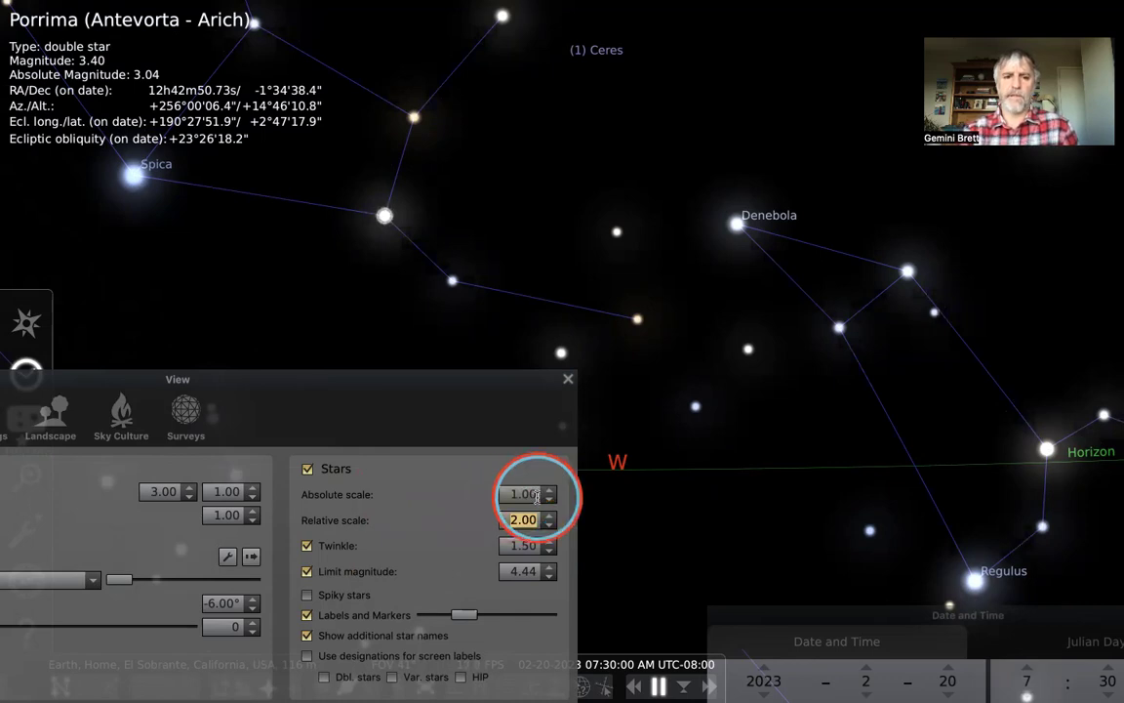
# Lower the stars' relative scale to 0.55 to even out the star sizes
pyautogui.click(550, 526)
pyautogui.click(549, 526)
pyautogui.click(550, 526)
pyautogui.click(550, 526)
pyautogui.click(550, 526)
pyautogui.click(550, 526)
pyautogui.click(550, 526)
pyautogui.click(550, 526)
pyautogui.click(549, 526)
pyautogui.click(549, 526)
pyautogui.click(549, 526)
pyautogui.click(549, 526)
pyautogui.click(549, 526)
pyautogui.click(550, 526)
pyautogui.click(549, 526)
pyautogui.click(550, 526)
pyautogui.click(549, 526)
pyautogui.click(550, 527)
pyautogui.click(549, 526)
pyautogui.click(550, 526)
pyautogui.click(549, 526)
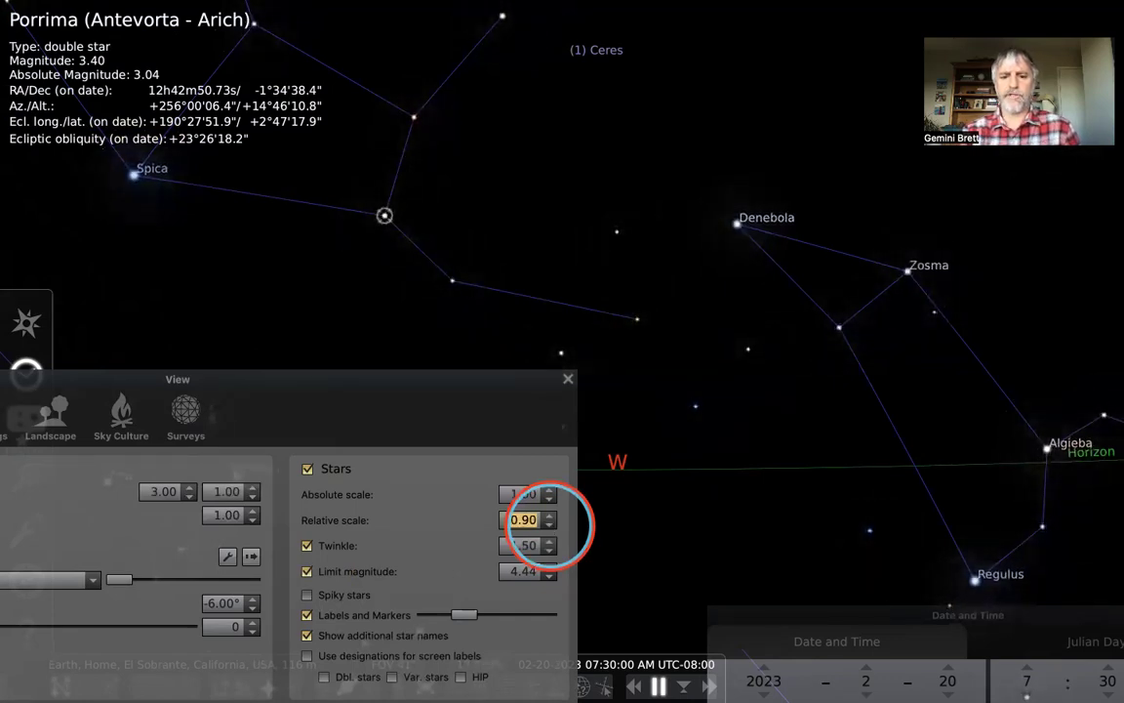
pyautogui.click(550, 526)
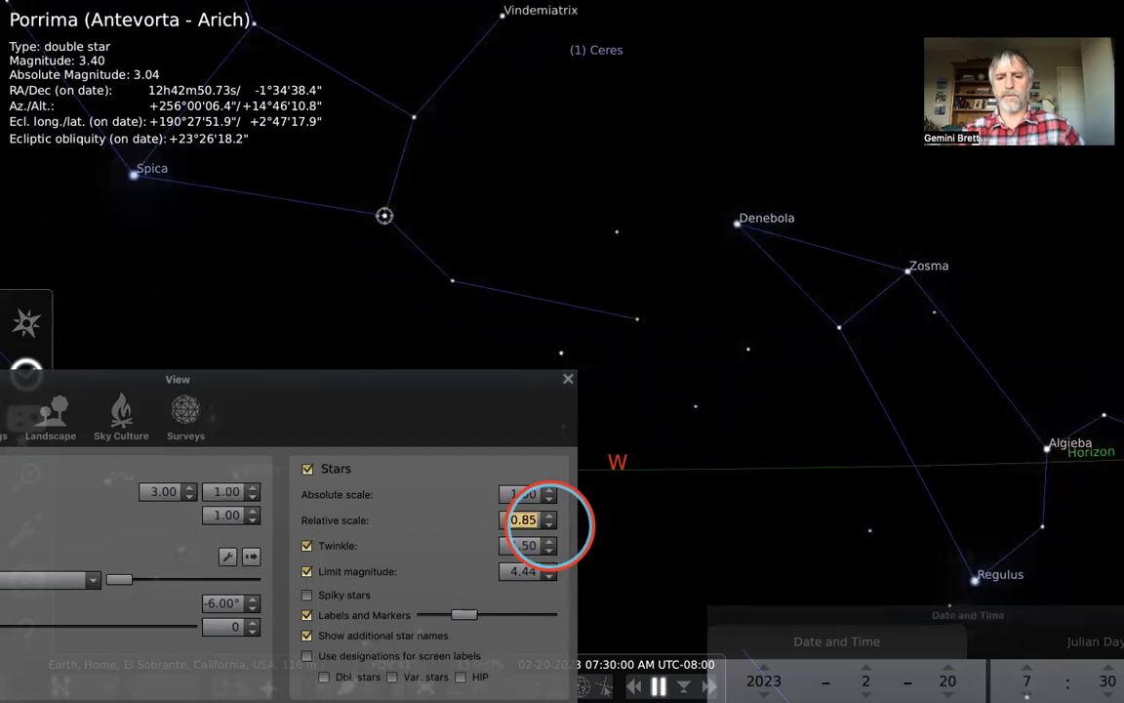
pyautogui.click(550, 526)
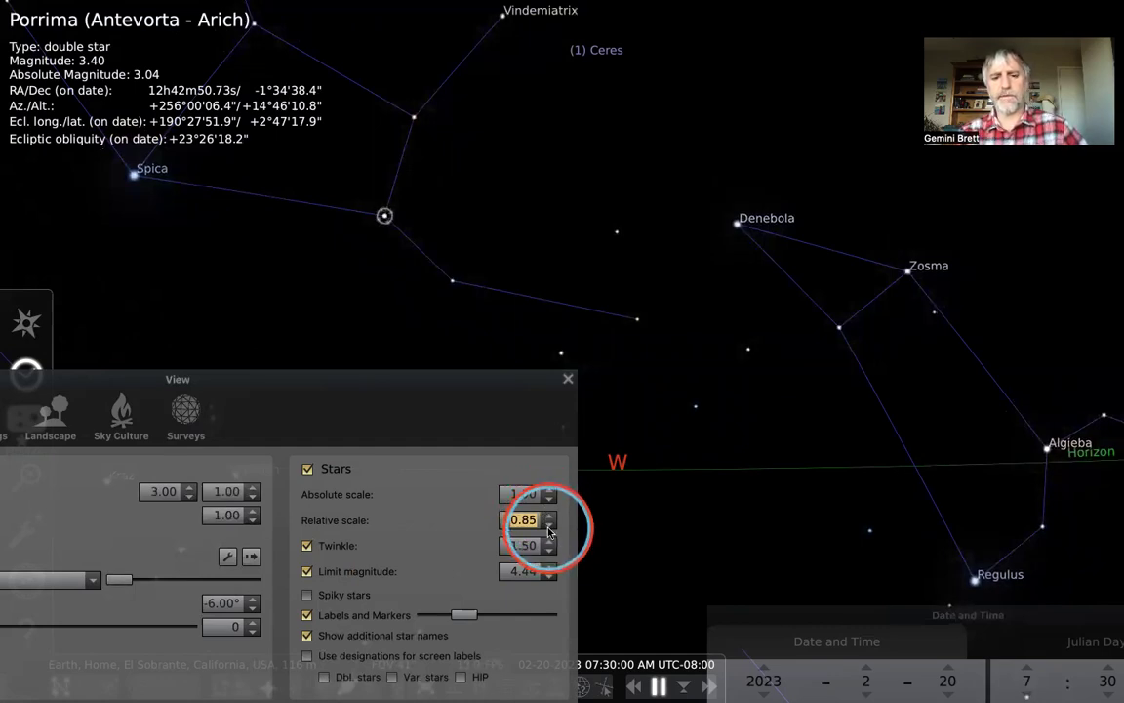
pyautogui.click(549, 527)
pyautogui.click(549, 526)
pyautogui.click(549, 527)
pyautogui.click(550, 526)
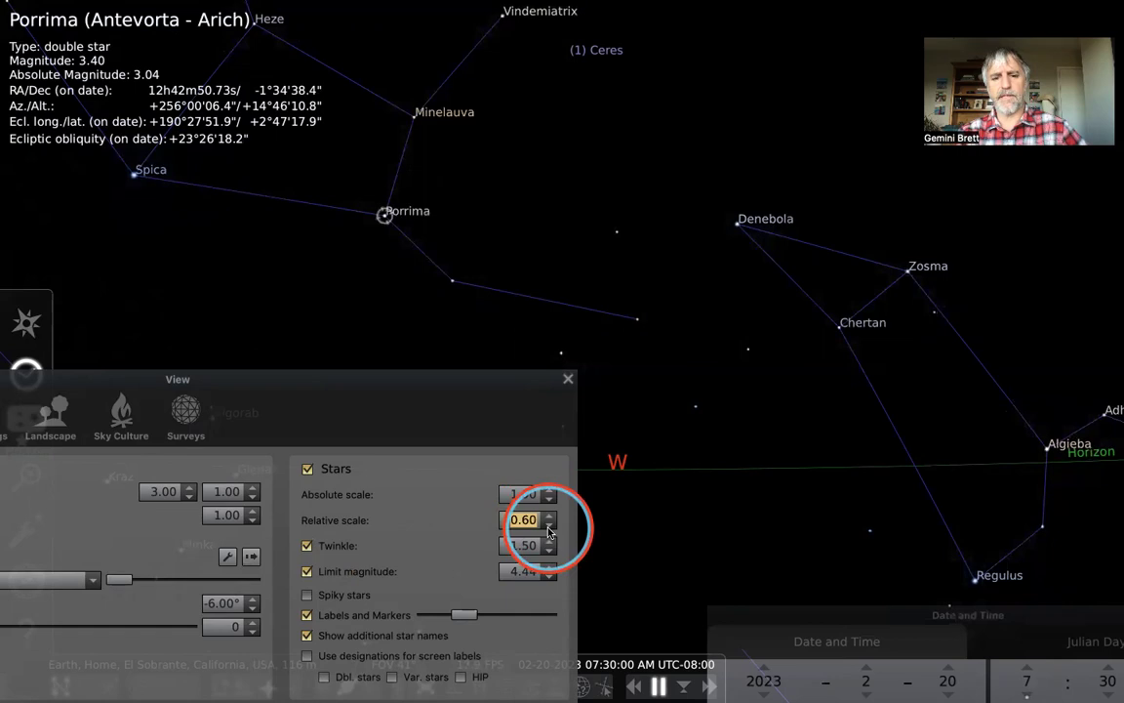
pyautogui.click(549, 526)
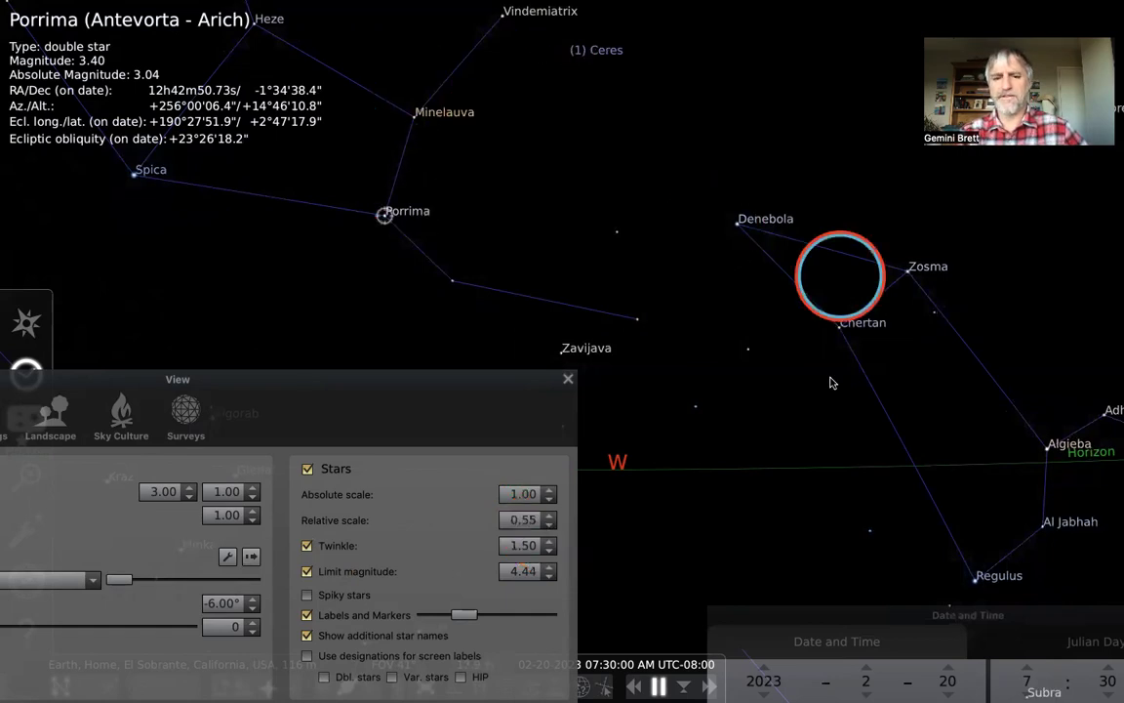
# Try an absolute star scale of 1.70 and return it to 1.00
pyautogui.click(546, 488)
pyautogui.scroll(9, 548, 492)
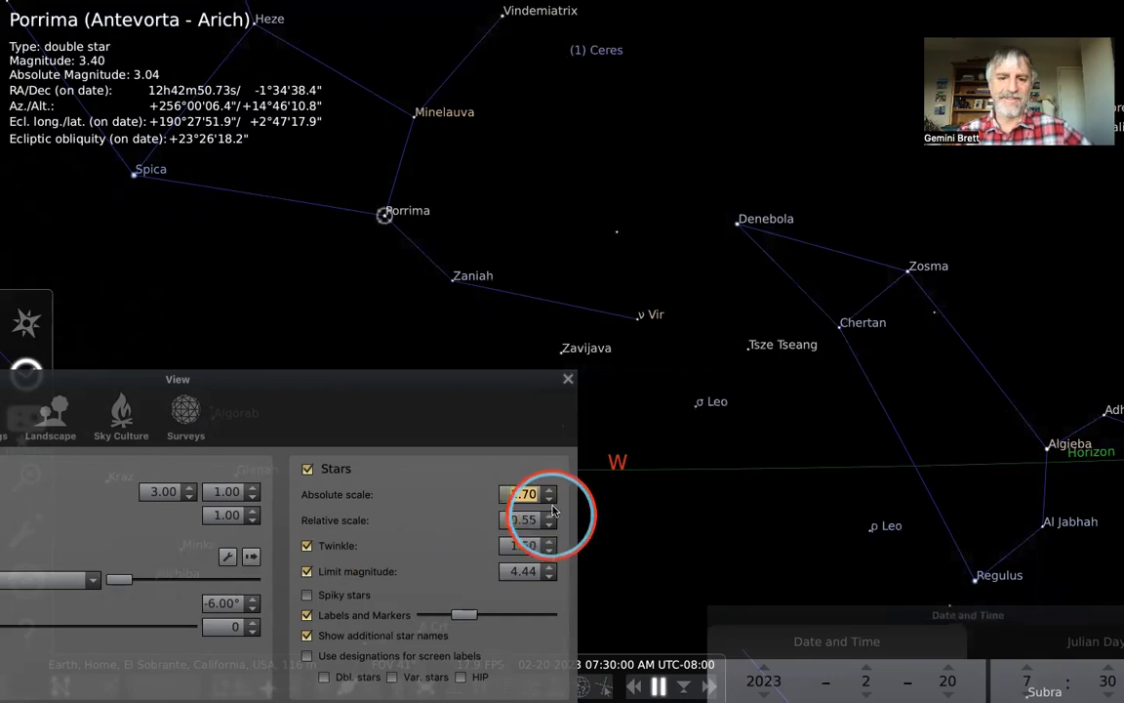
pyautogui.scroll(-9, 552, 499)
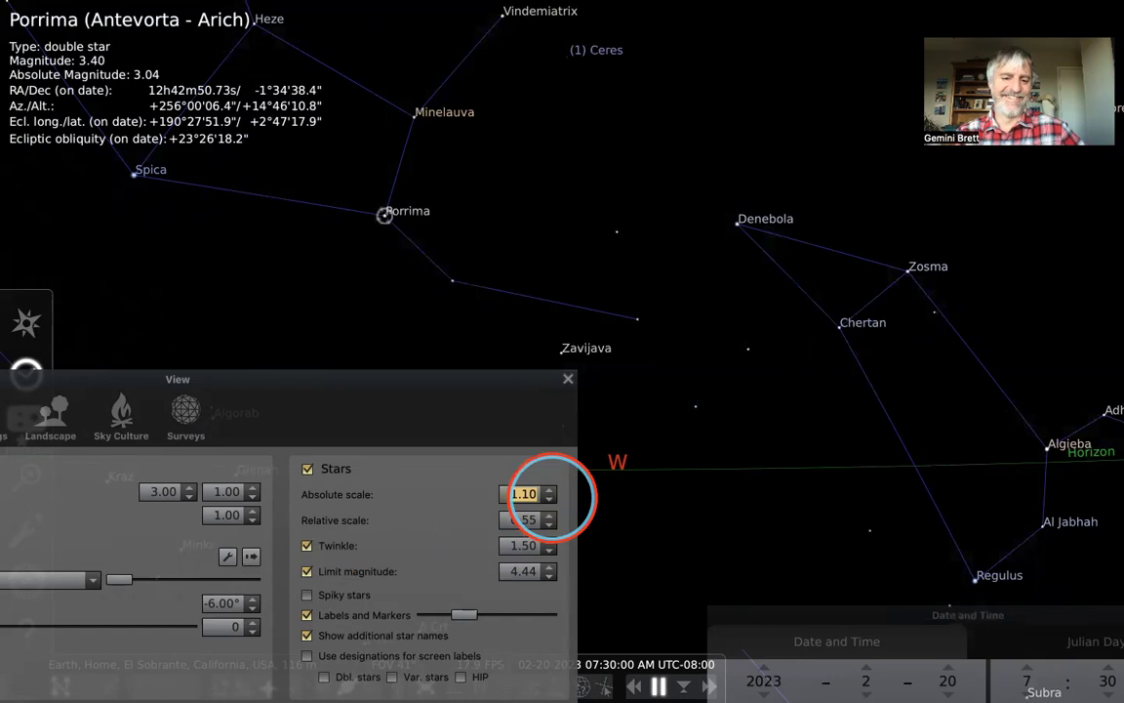
pyautogui.scroll(-2, 551, 496)
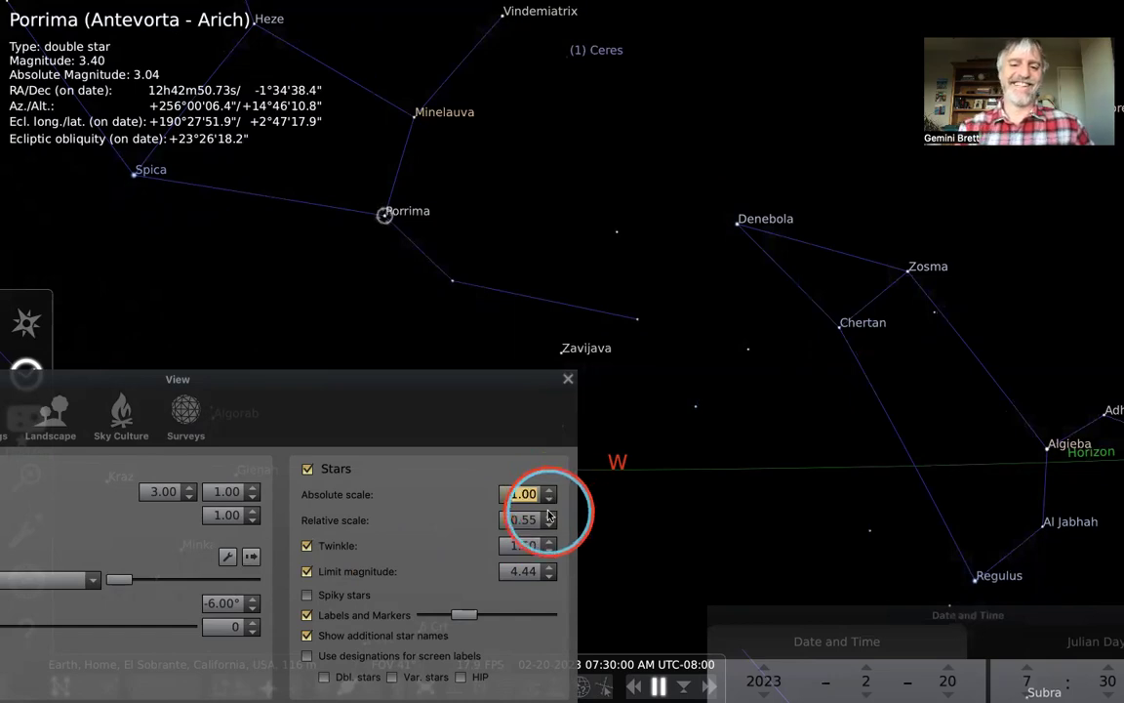
# Raise the stars' relative scale to 1.70 to exaggerate the bright stars around Virgo and Leo
pyautogui.scroll(1, 550, 518)
pyautogui.scroll(7, 549, 518)
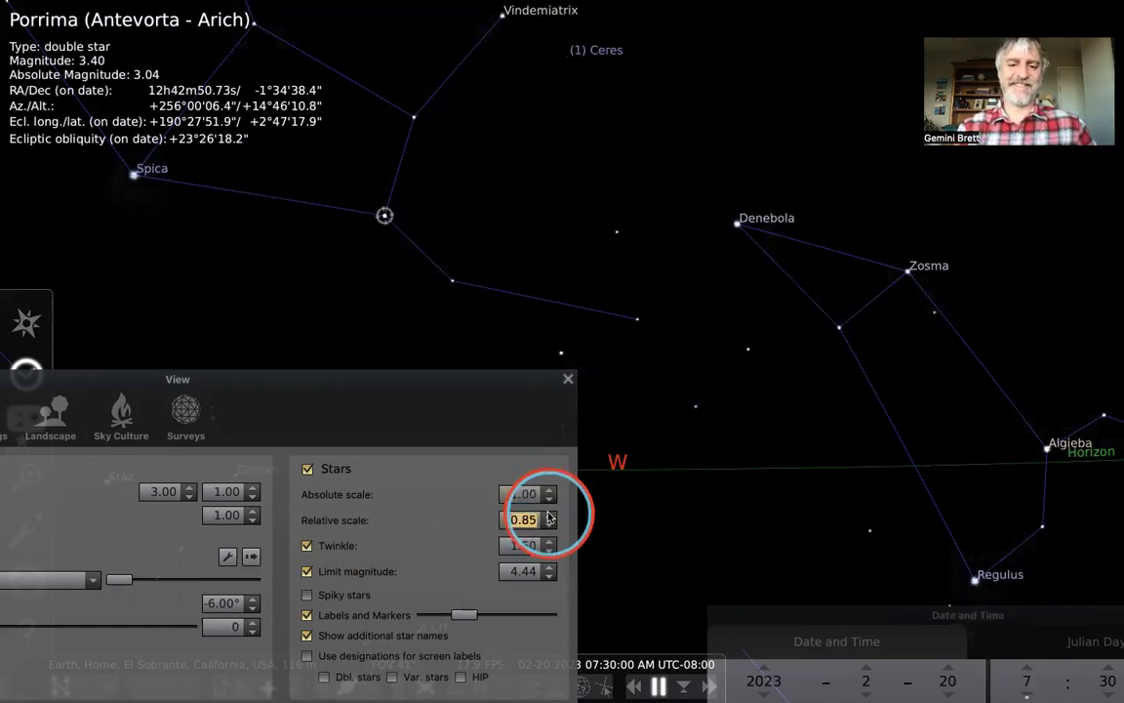
pyautogui.scroll(9, 550, 518)
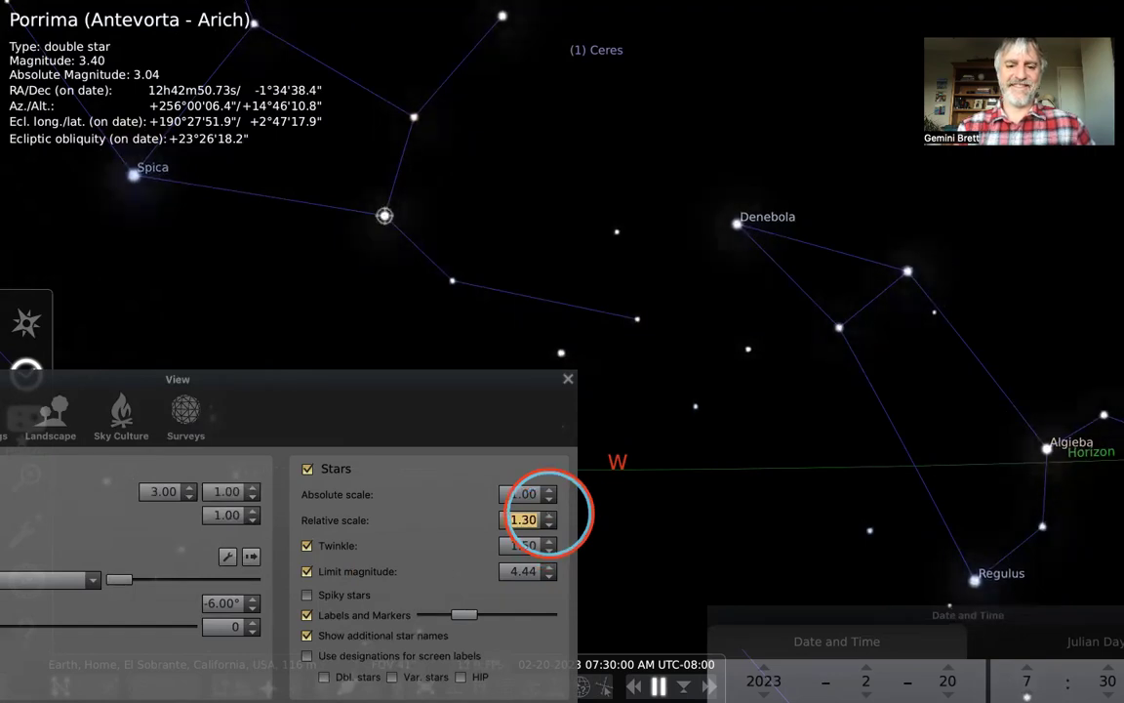
pyautogui.scroll(7, 549, 518)
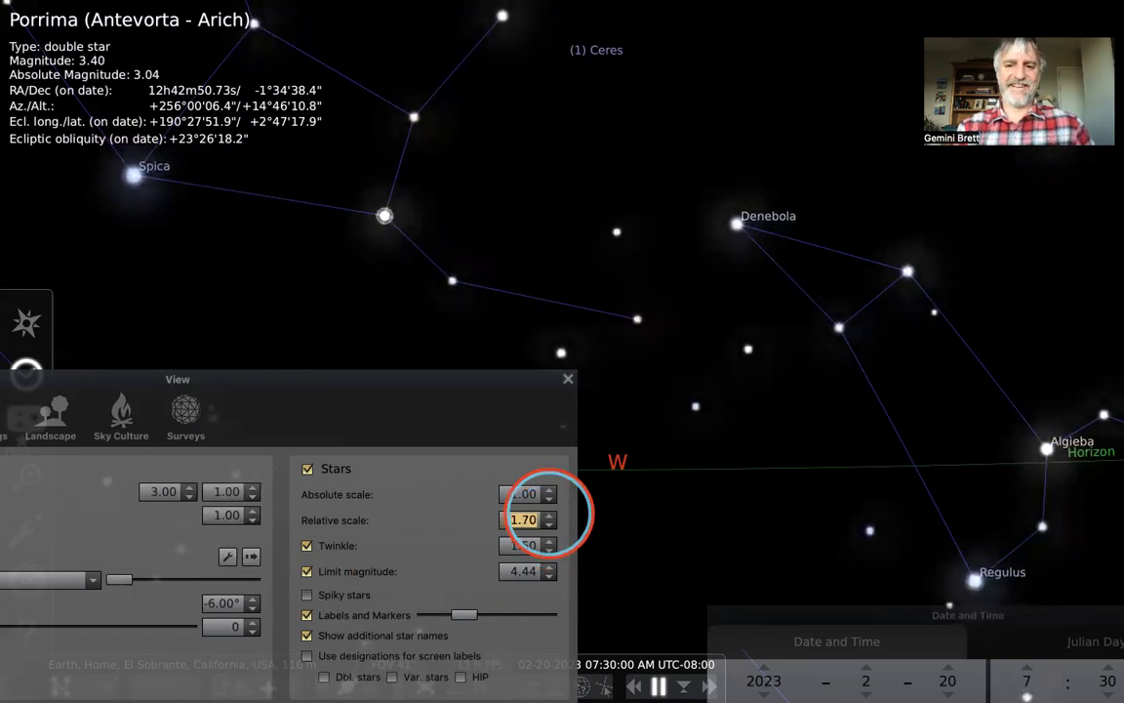
# Lower the stars' relative scale to 1.05 to shrink the bright stars again
pyautogui.click(550, 527)
pyautogui.click(549, 527)
pyautogui.click(550, 527)
pyautogui.scroll(-8, 550, 527)
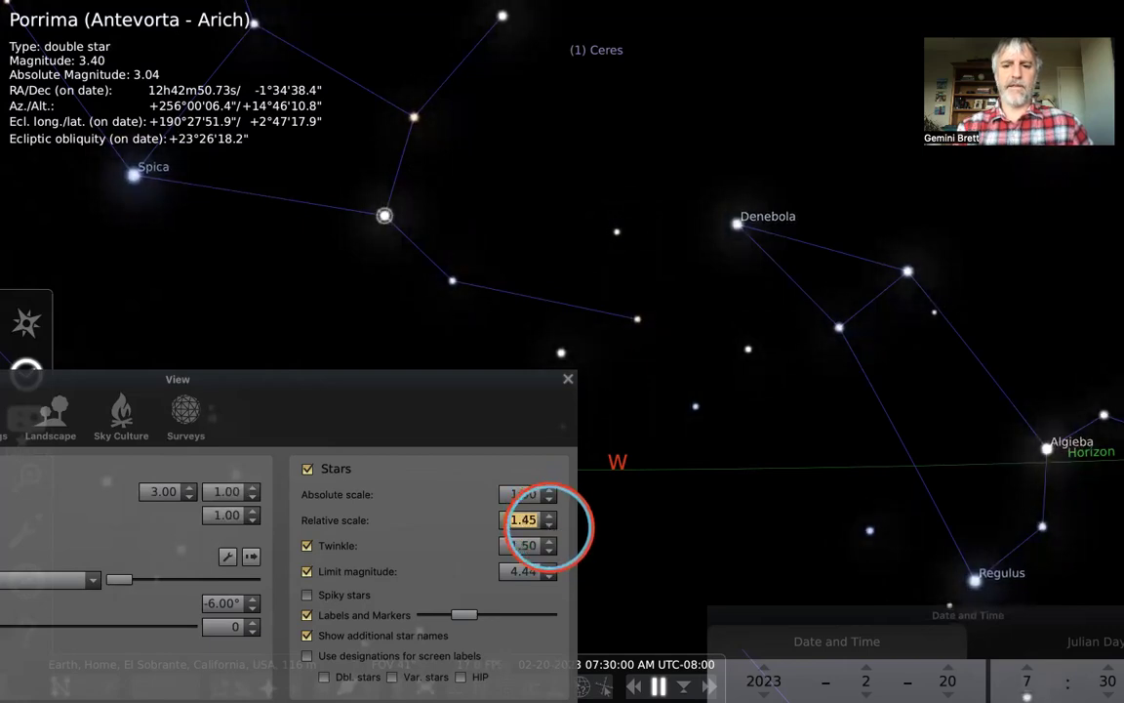
pyautogui.scroll(-3, 549, 527)
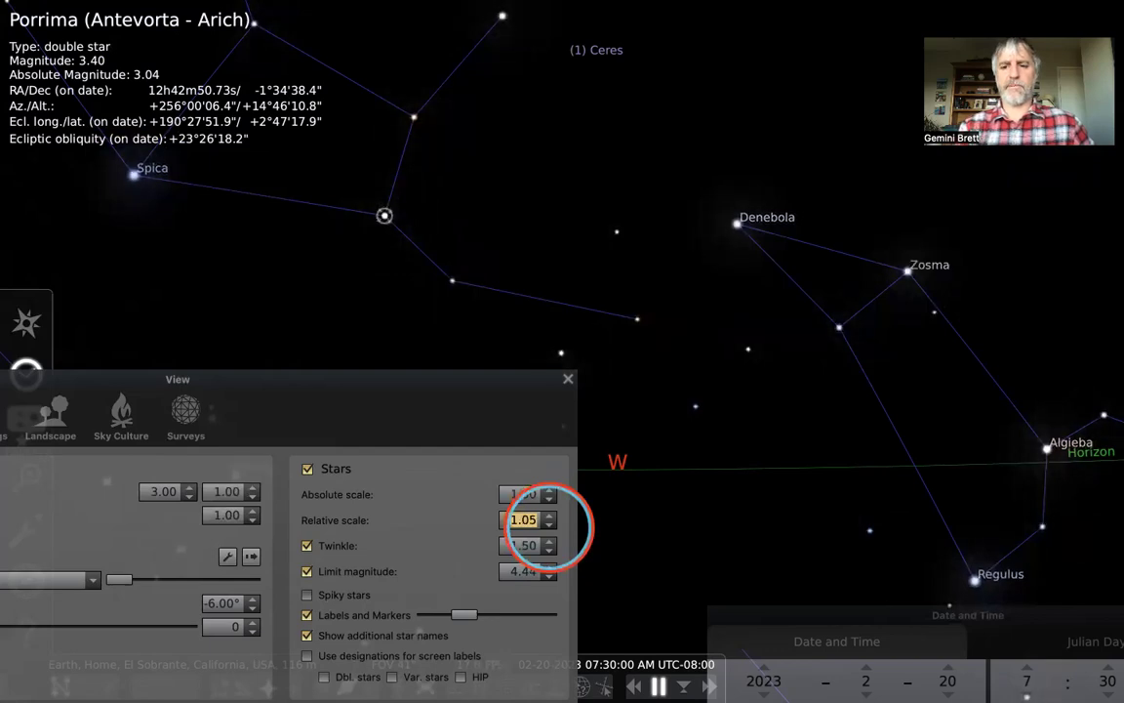
# Raise the stars' relative scale to 1.65, then reduce it to 1.50
pyautogui.scroll(8, 552, 516)
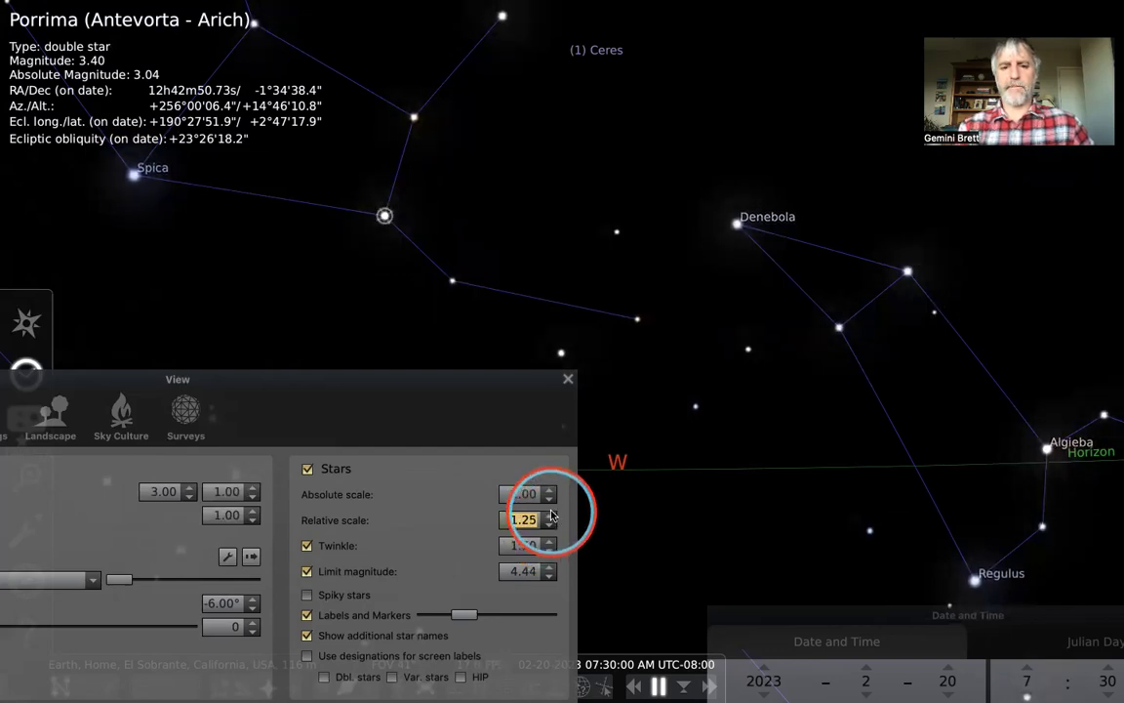
pyautogui.scroll(7, 552, 515)
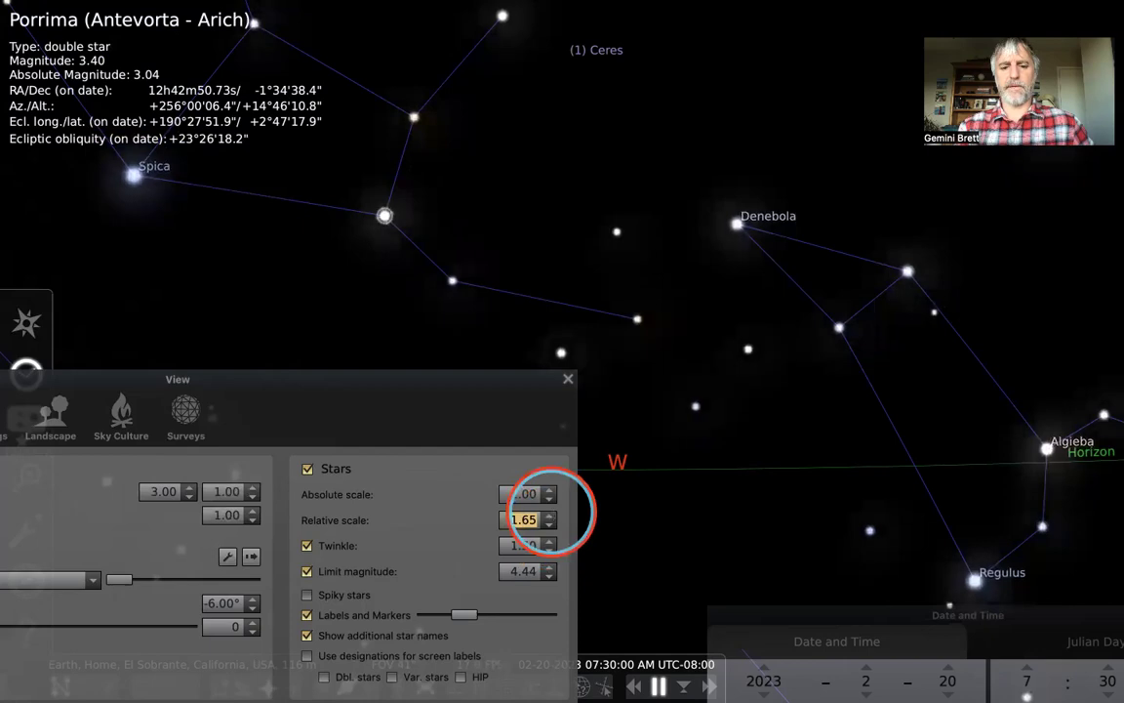
pyautogui.scroll(-3, 552, 520)
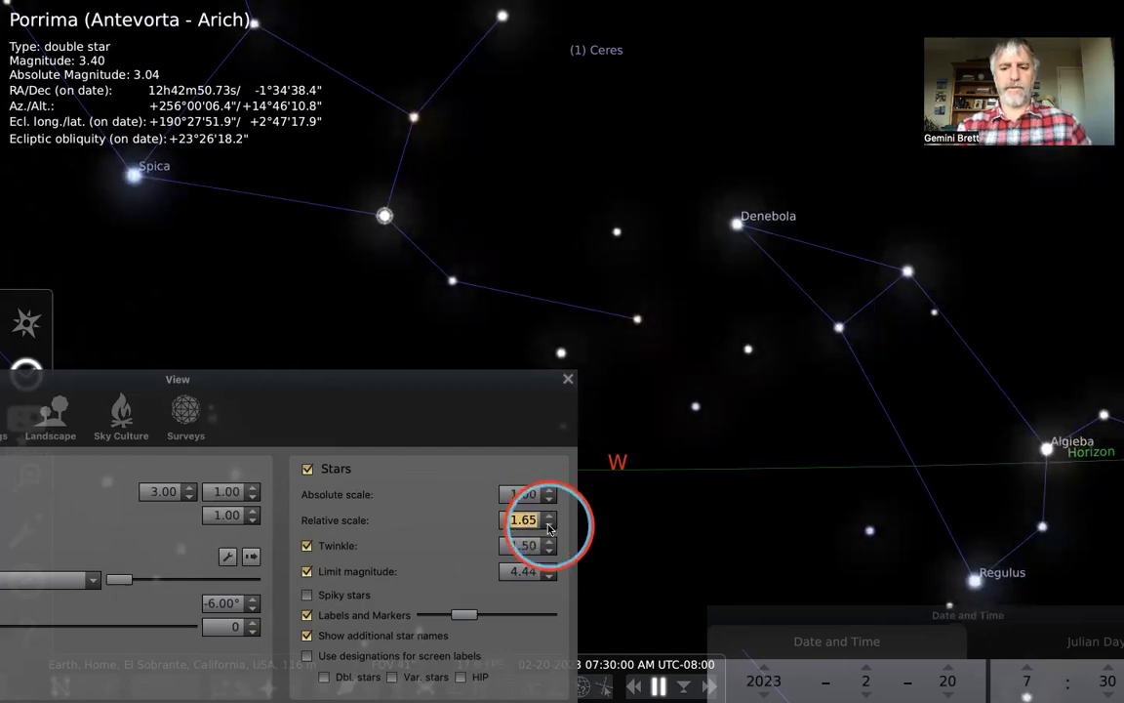
pyautogui.scroll(-1, 550, 528)
pyautogui.scroll(-1, 549, 528)
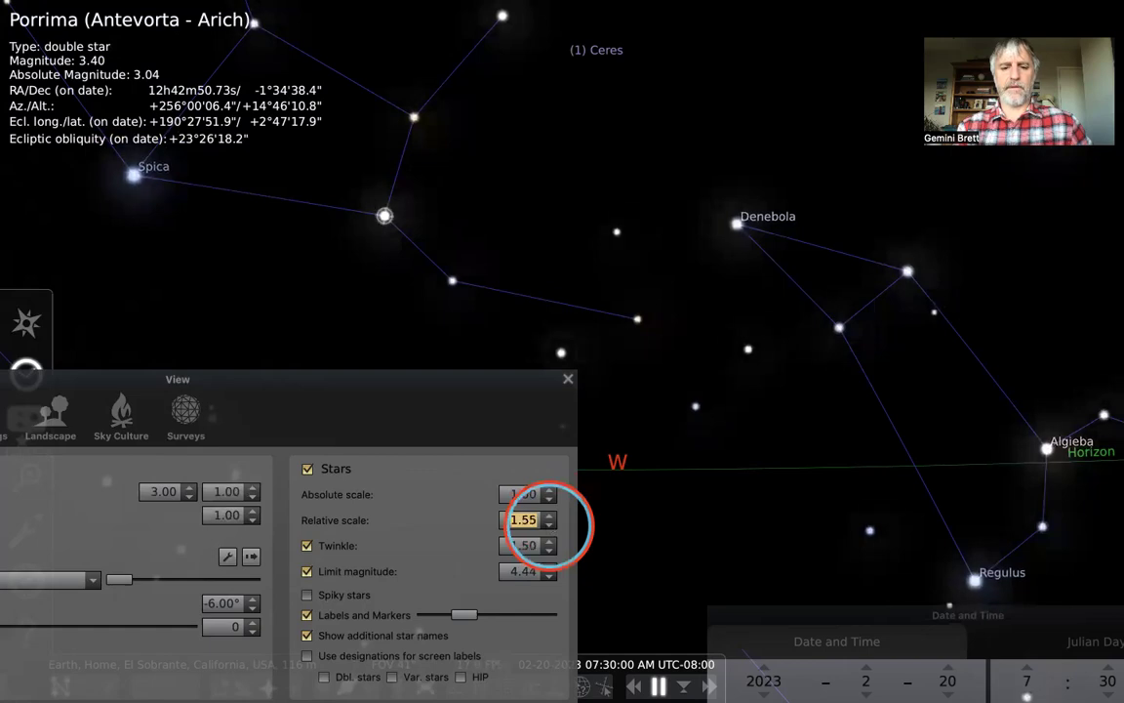
pyautogui.scroll(-1, 549, 524)
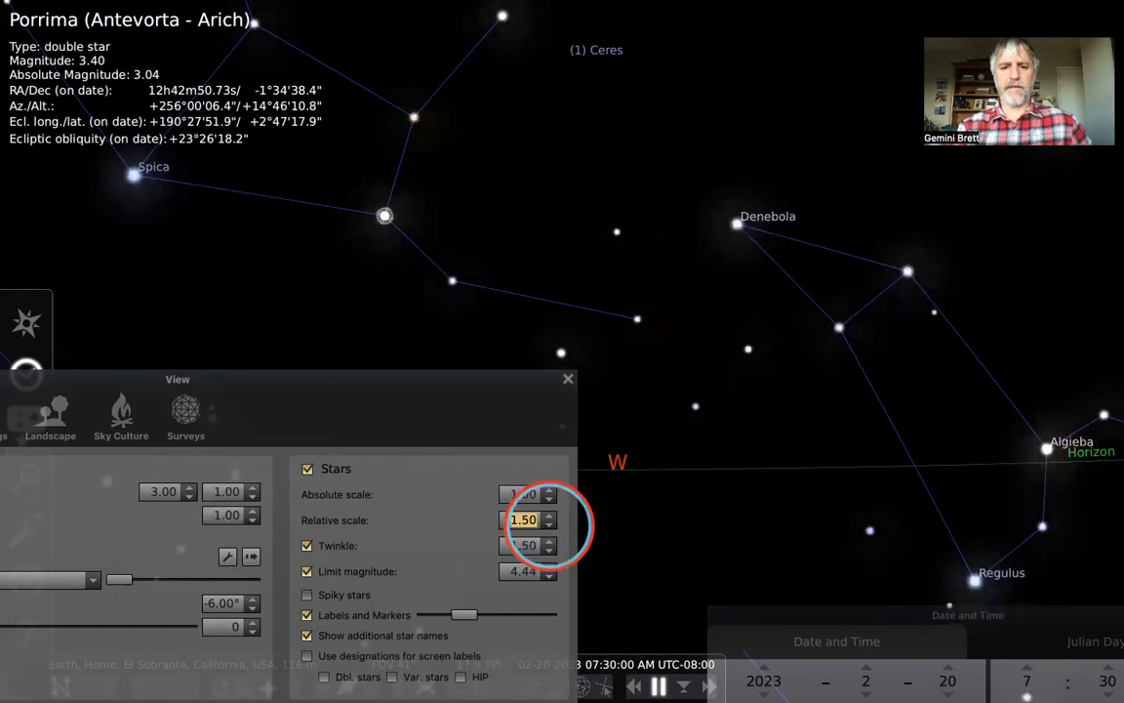
# Lower the stars' relative scale to 0.95 with the wide southern sky in view
pyautogui.scroll(-6, 798, 360)
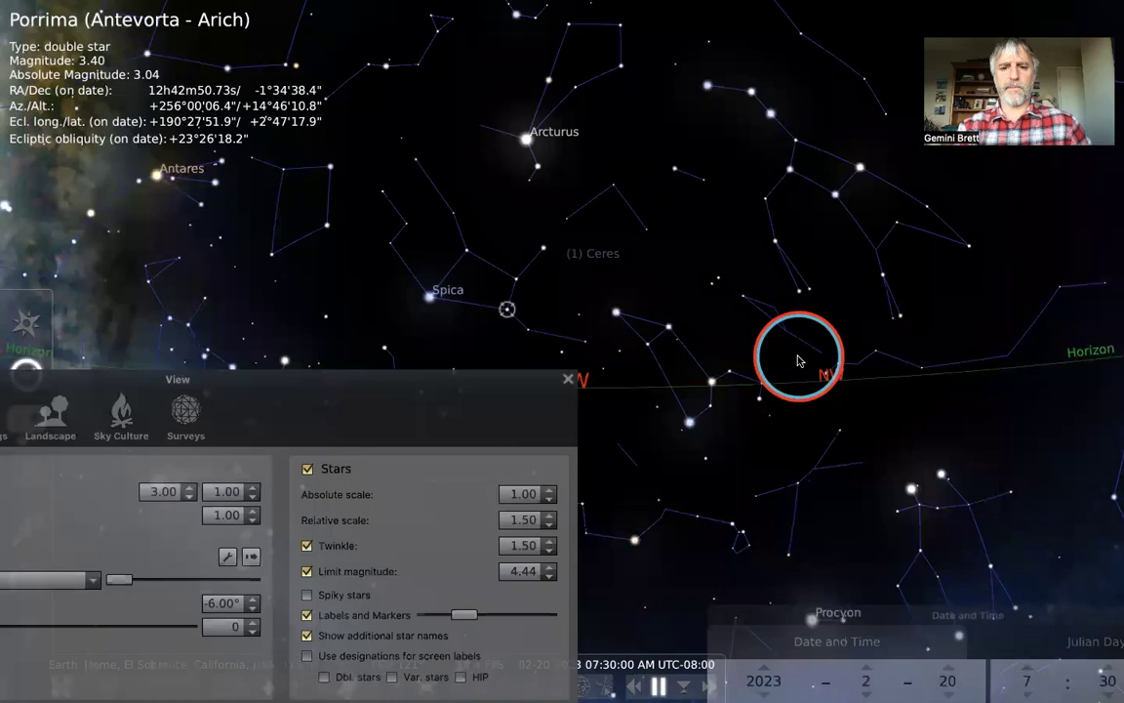
pyautogui.scroll(-2, 741, 322)
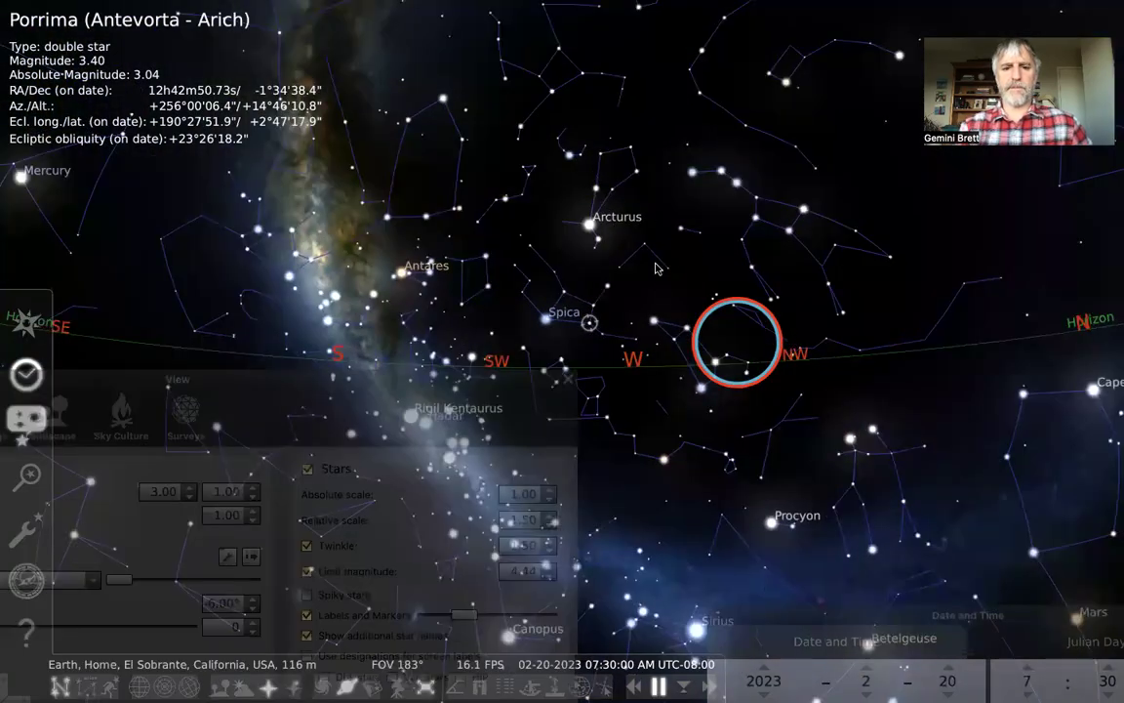
pyautogui.press('Left')
pyautogui.press('Left')
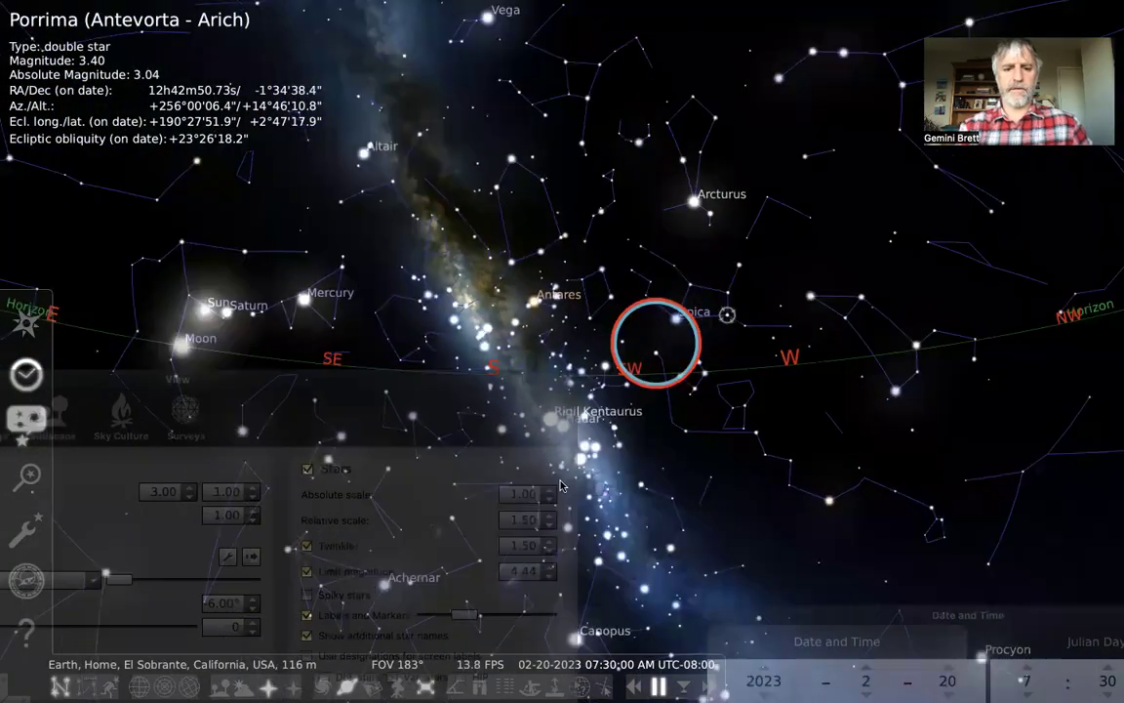
pyautogui.click(551, 526)
pyautogui.click(550, 527)
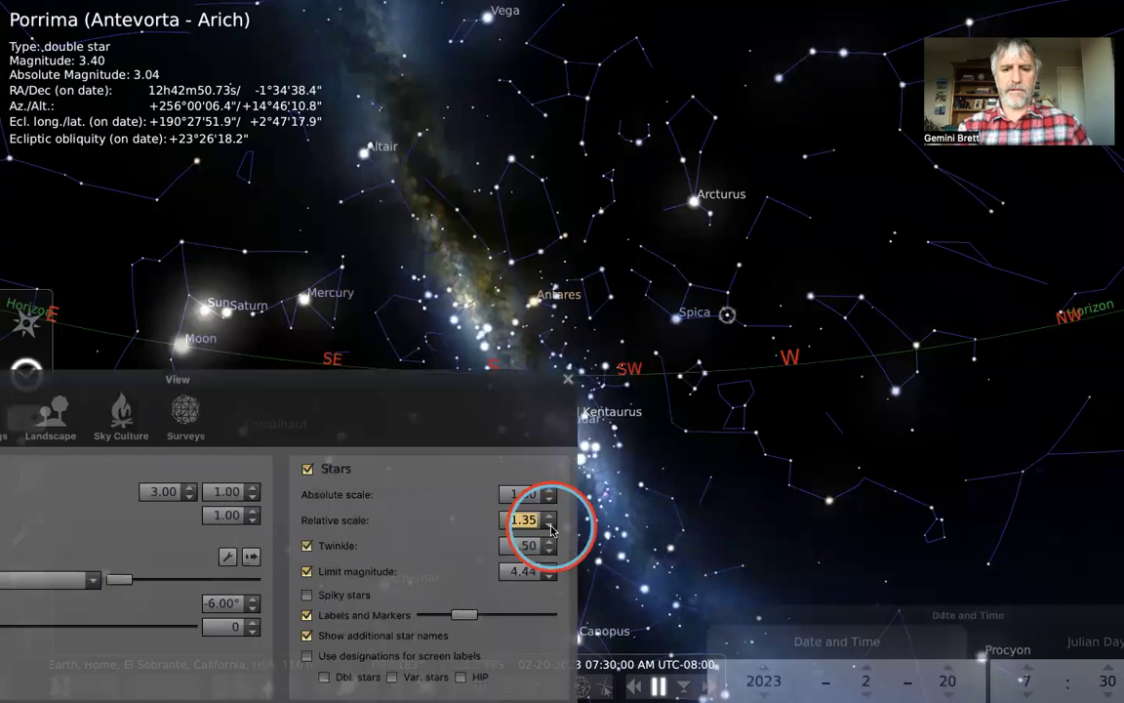
pyautogui.click(551, 527)
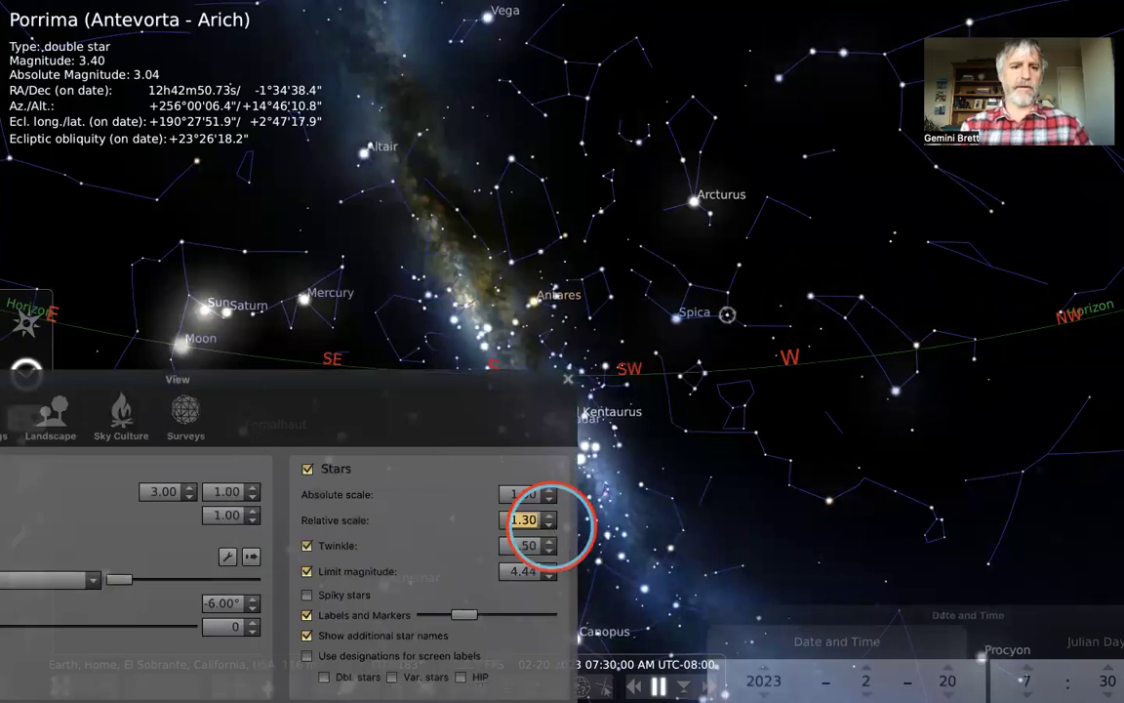
pyautogui.click(550, 527)
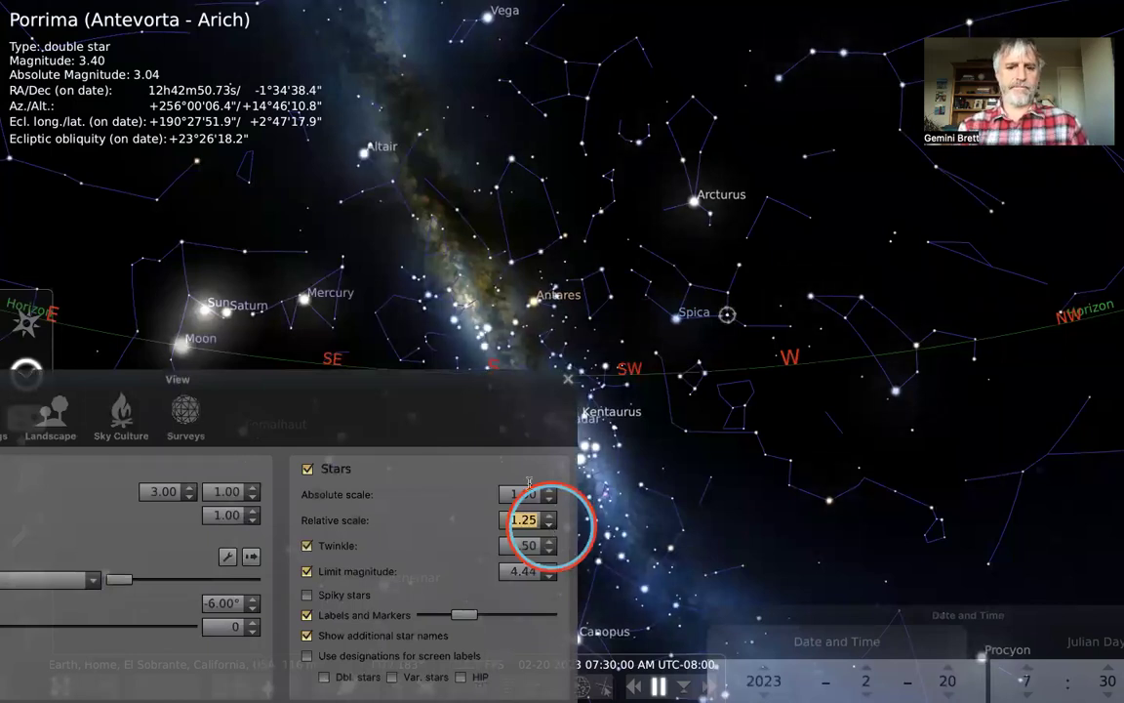
pyautogui.click(550, 527)
pyautogui.click(549, 527)
pyautogui.click(549, 527)
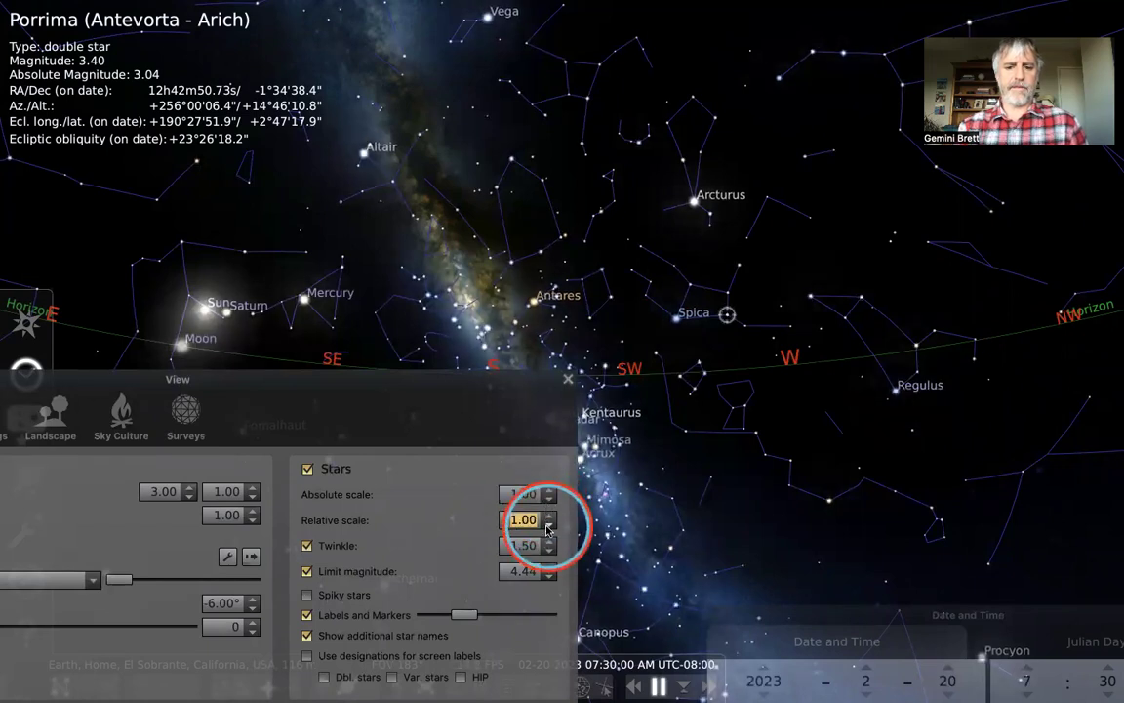
pyautogui.click(549, 527)
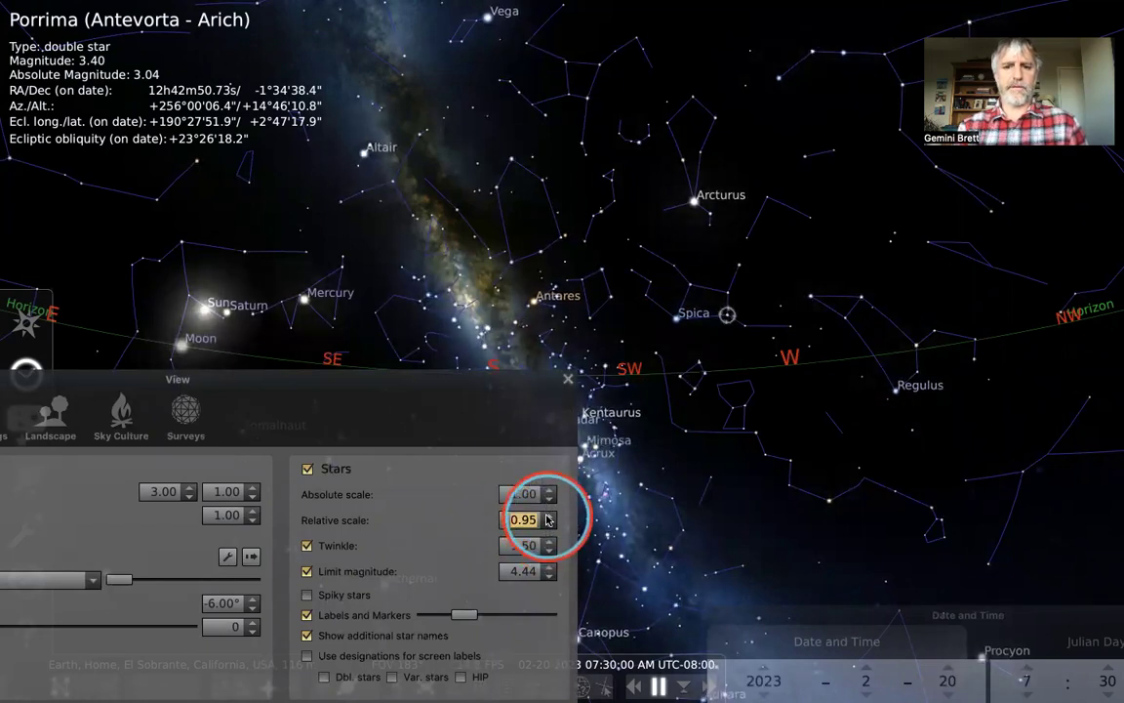
# Set the stars' relative scale to 1.25
pyautogui.click(549, 514)
pyautogui.click(549, 515)
pyautogui.click(550, 514)
pyautogui.click(550, 514)
pyautogui.click(550, 514)
pyautogui.click(549, 515)
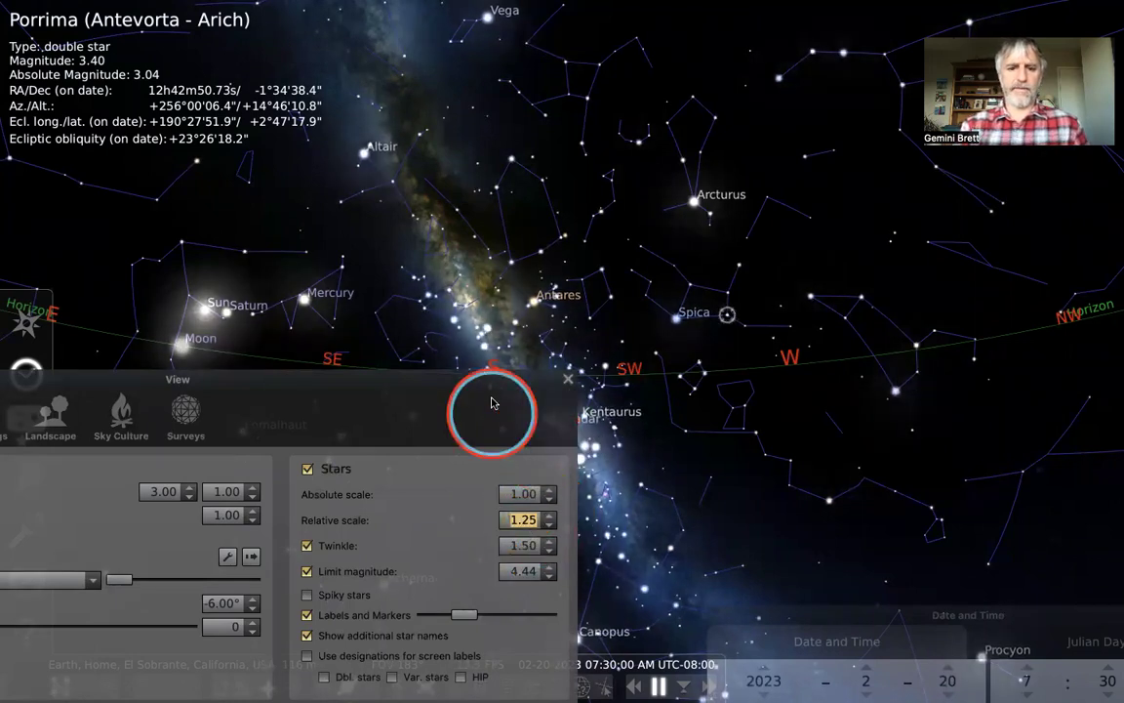
# Move the View window higher and switch the Stars display off and back on
pyautogui.moveTo(489, 389); pyautogui.dragTo(422, 270)
pyautogui.click(239, 352)
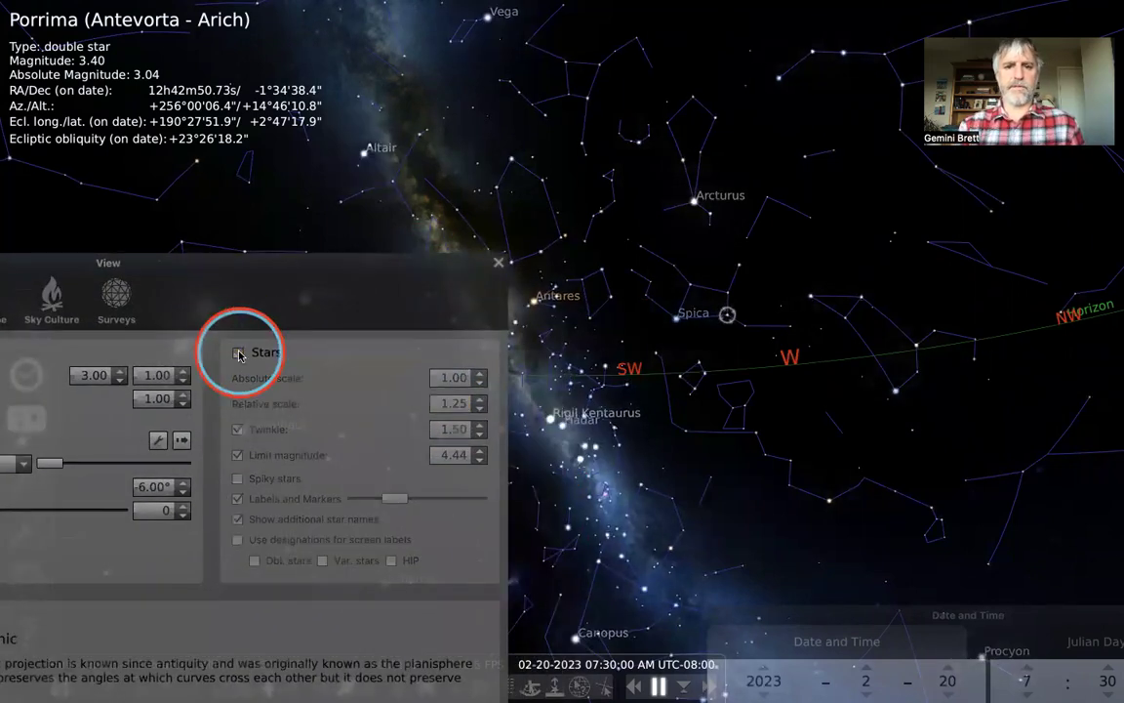
pyautogui.click(238, 352)
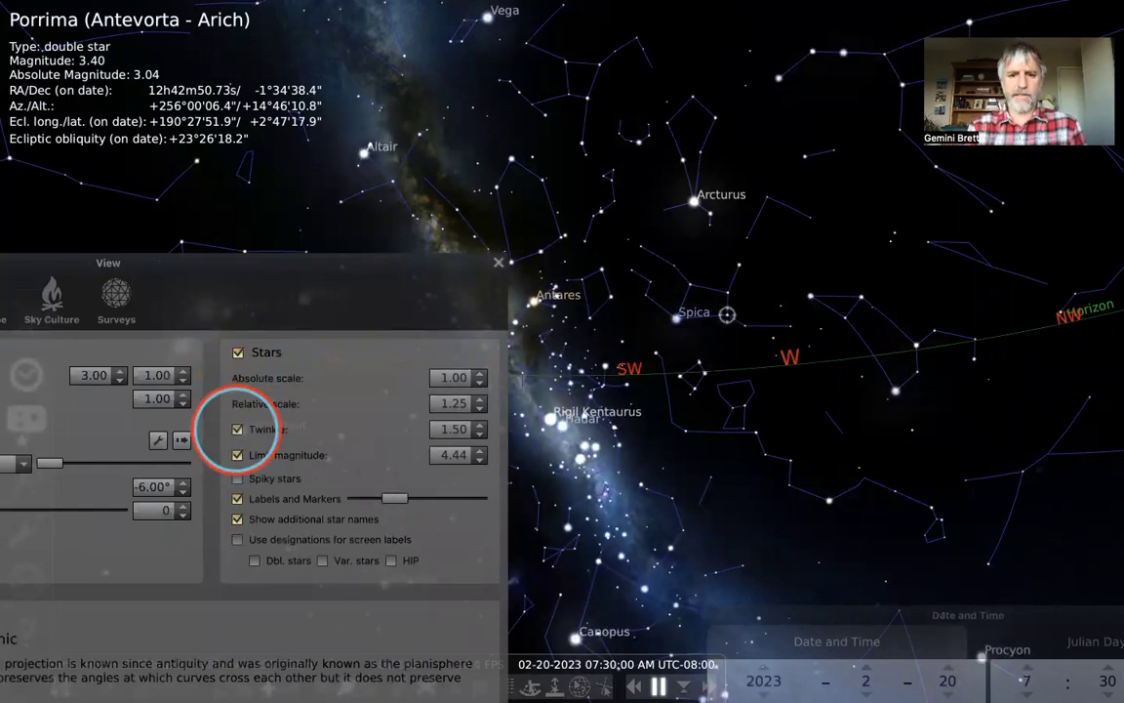
# Turn on Spiky stars and bring Spica into close view to examine its shape
pyautogui.click(238, 455)
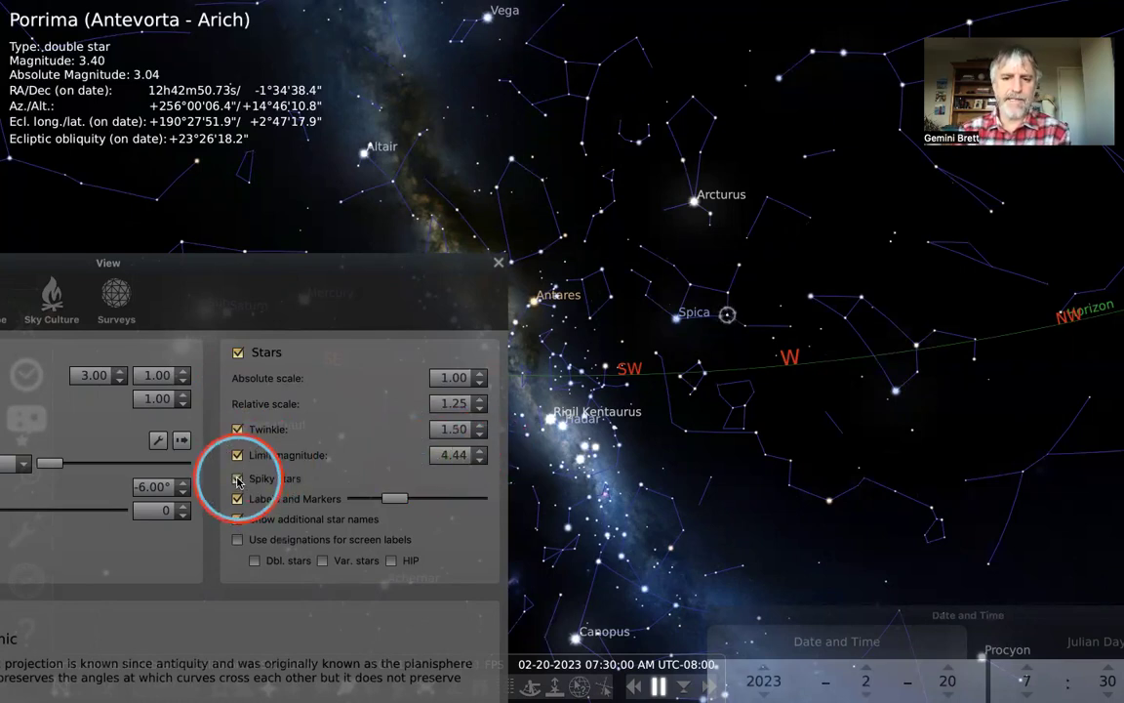
pyautogui.click(237, 478)
pyautogui.moveTo(660, 327); pyautogui.dragTo(682, 321)
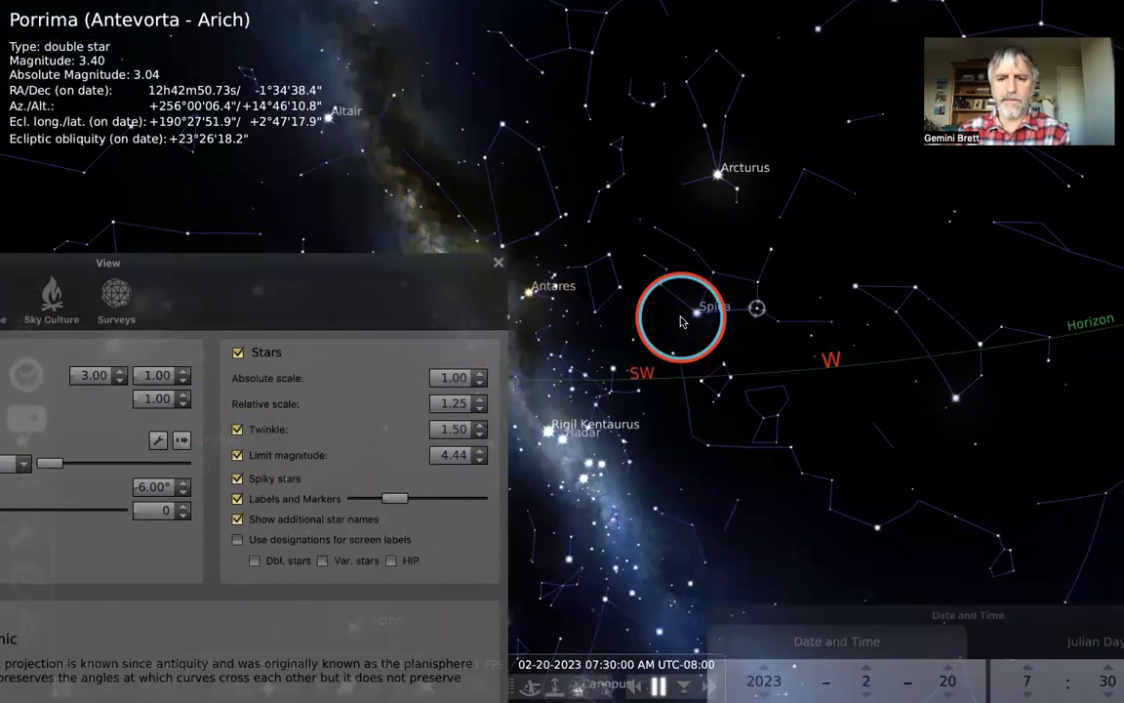
pyautogui.scroll(5, 682, 318)
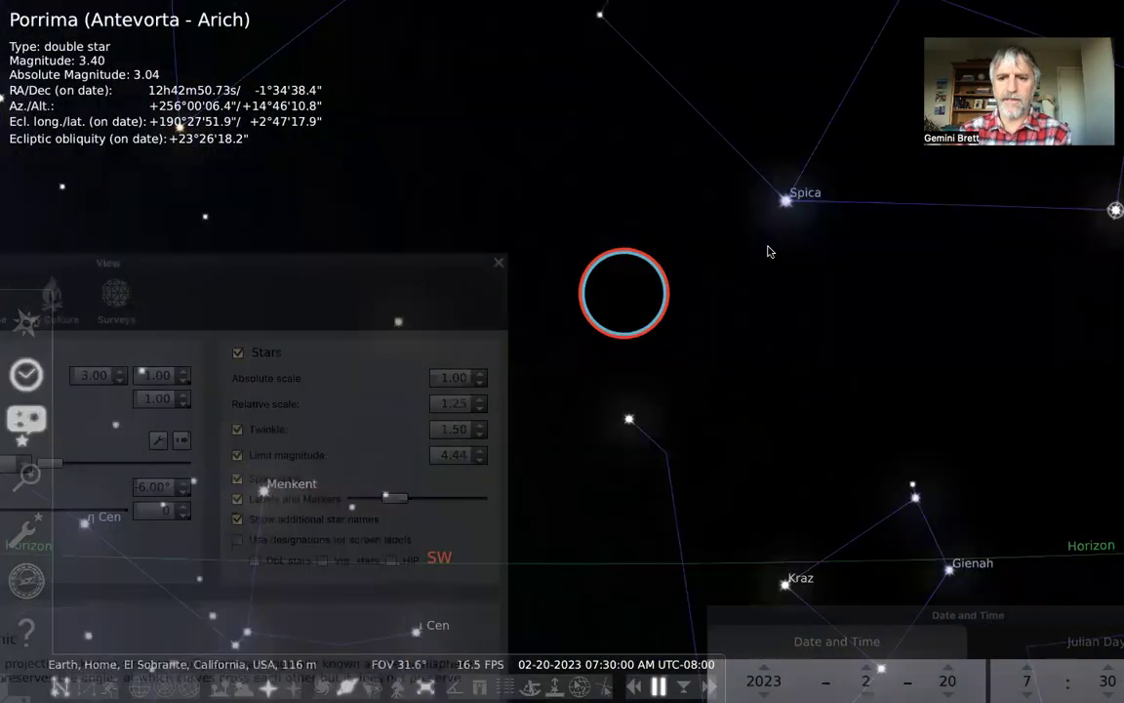
pyautogui.moveTo(767, 250); pyautogui.dragTo(628, 258)
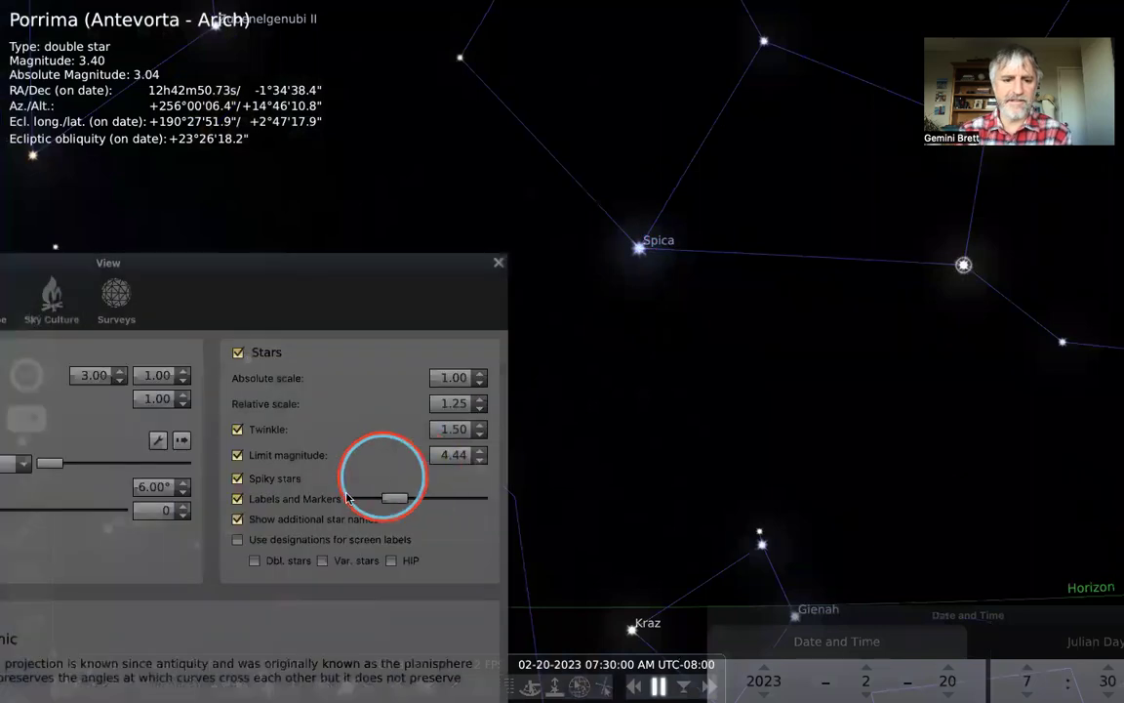
# Compare Spica with Spiky stars off and on, leaving the option off
pyautogui.click(237, 479)
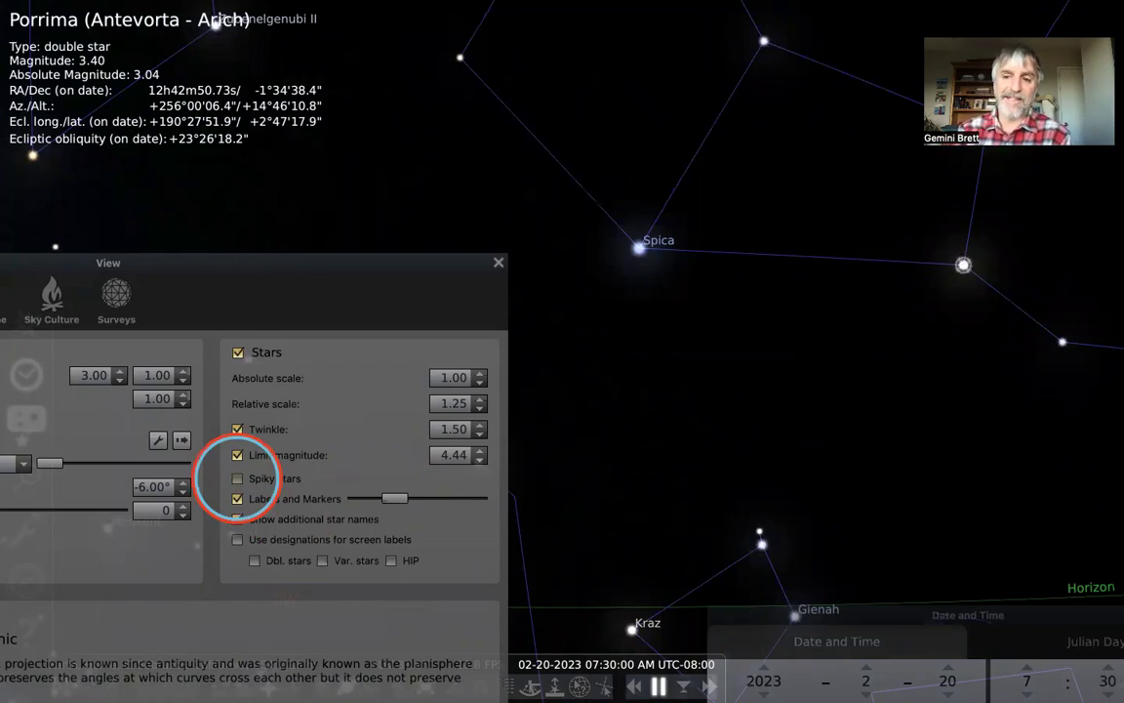
pyautogui.click(237, 479)
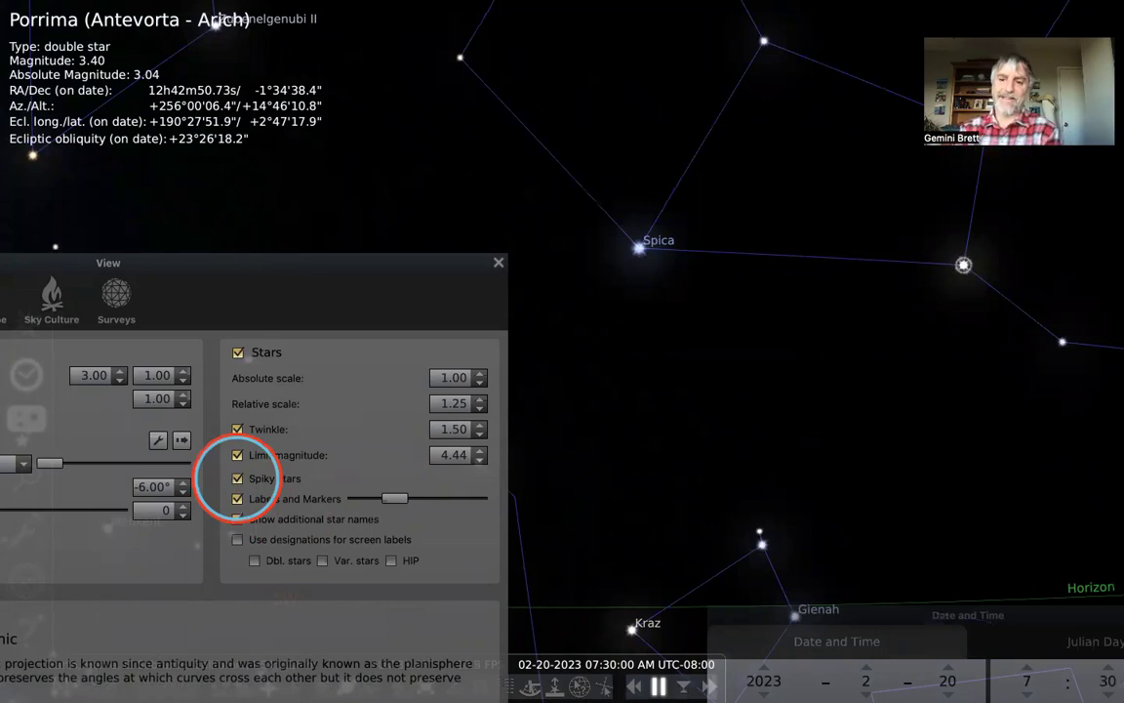
pyautogui.click(237, 478)
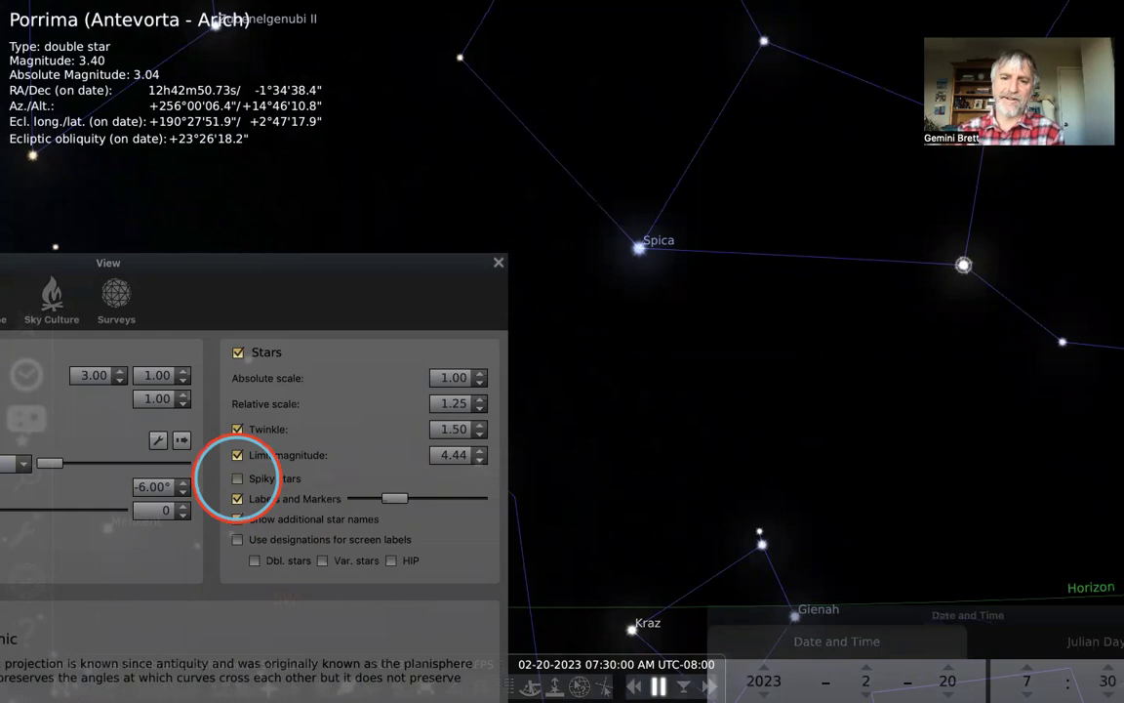
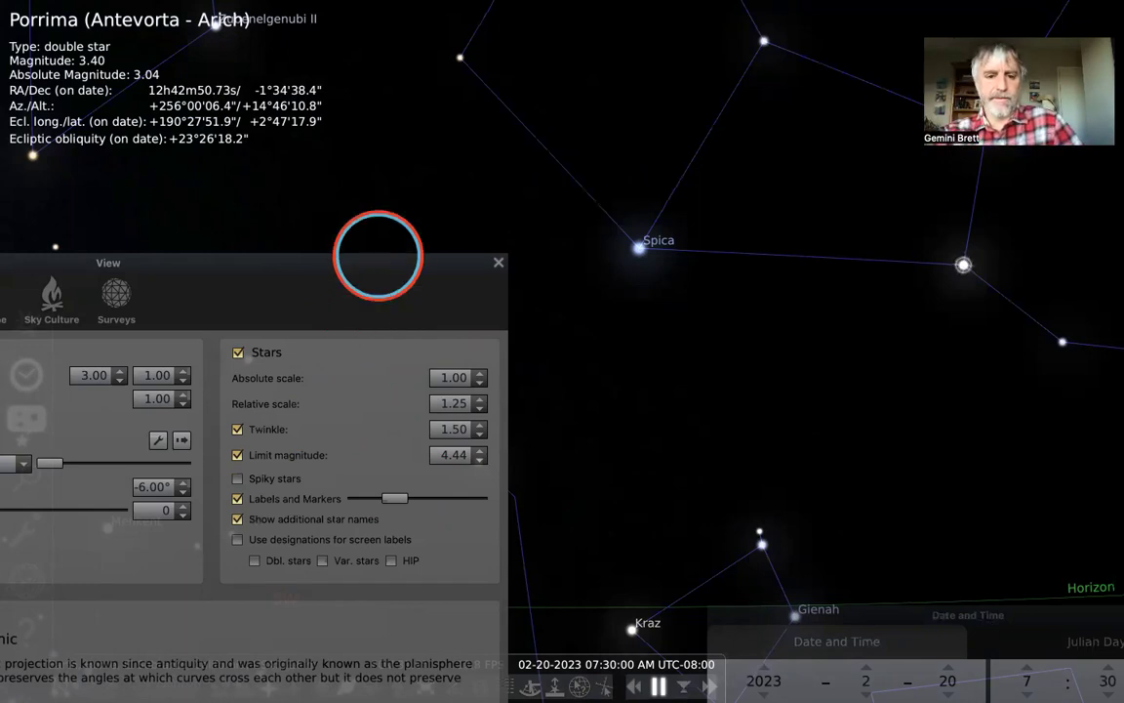
# Move the View window further up and compare Spica once more with Spiky stars on, leaving the option off
pyautogui.moveTo(367, 260); pyautogui.dragTo(336, 195)
pyautogui.scroll(-3, 631, 349)
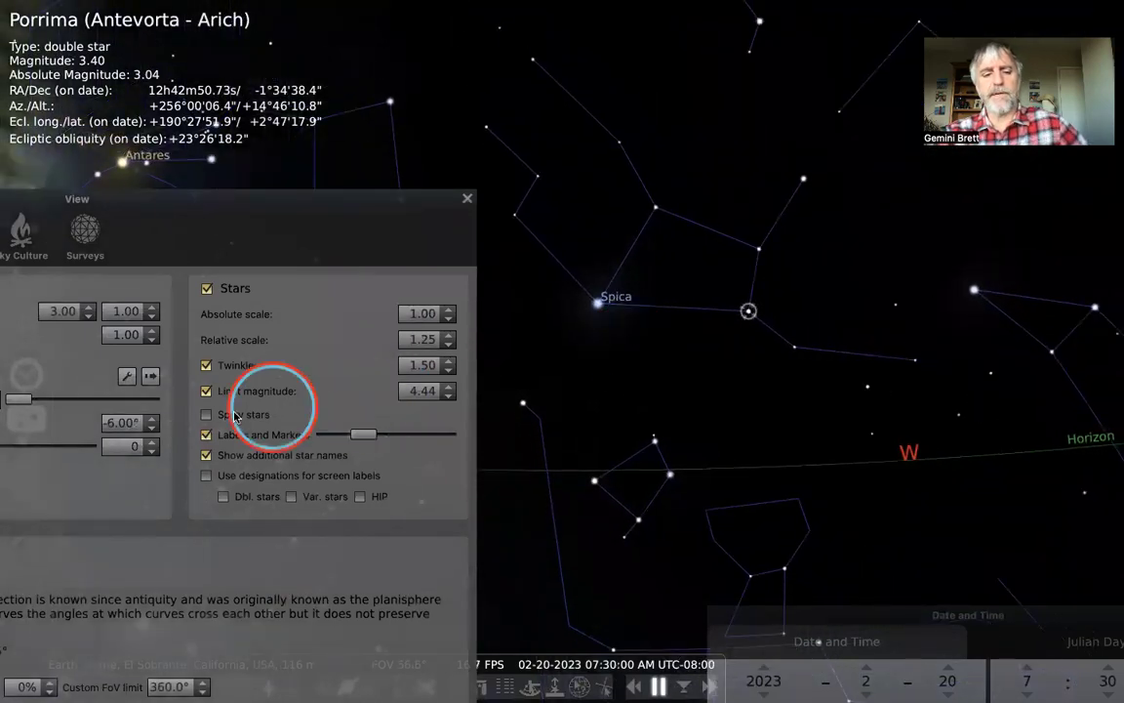
pyautogui.scroll(2, 610, 359)
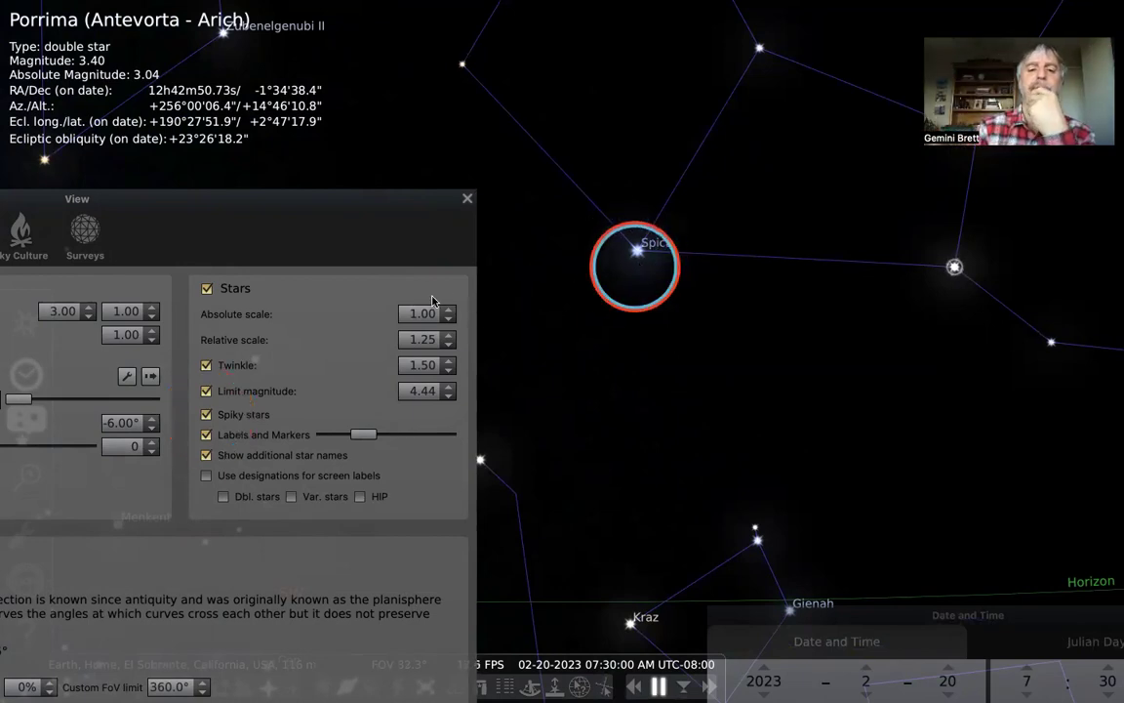
pyautogui.click(207, 415)
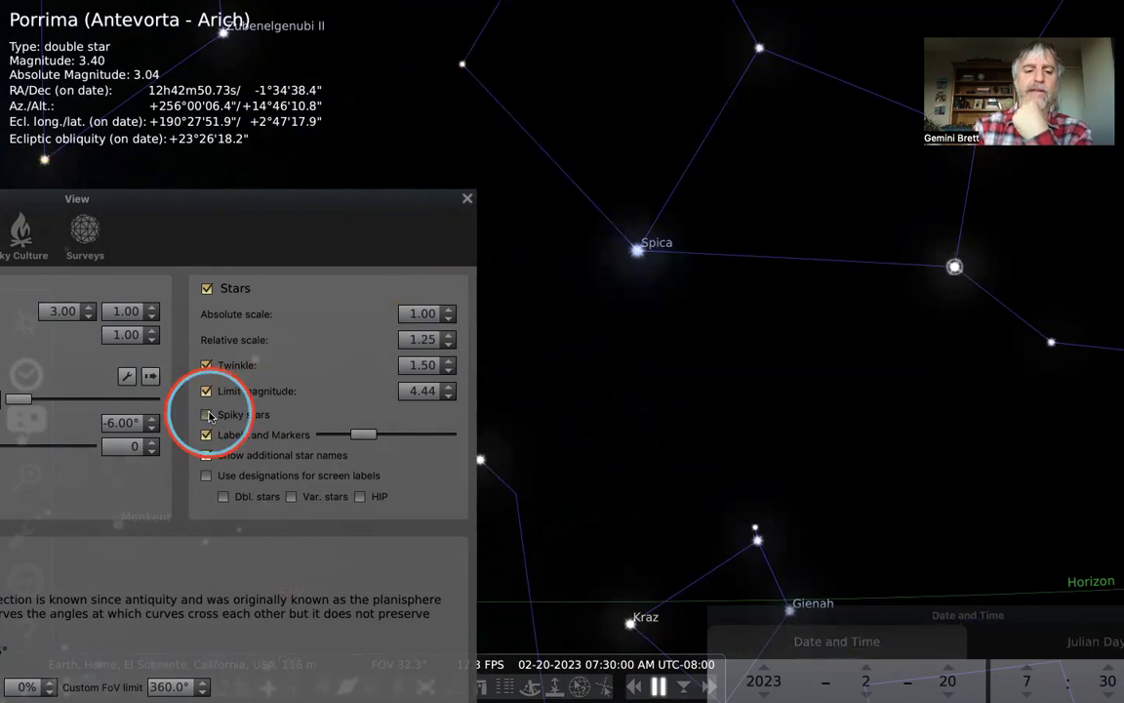
# Turn off the stars' Labels and Markers and view the unlabelled stars across the southern sky
pyautogui.click(206, 455)
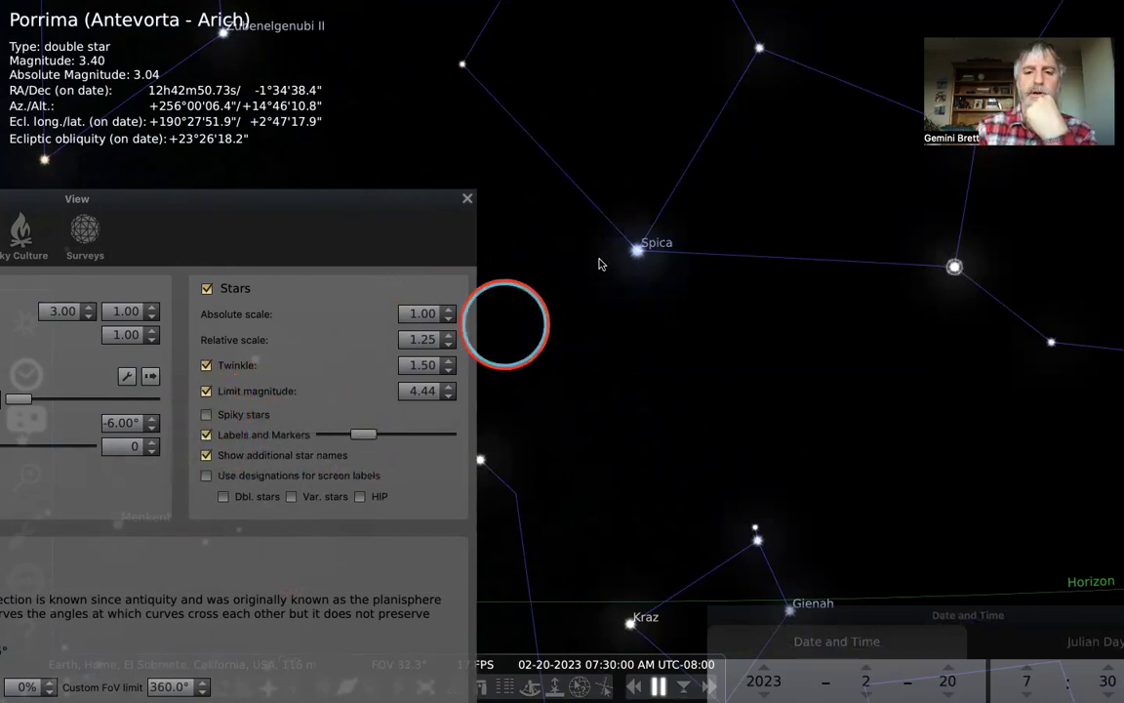
pyautogui.click(206, 435)
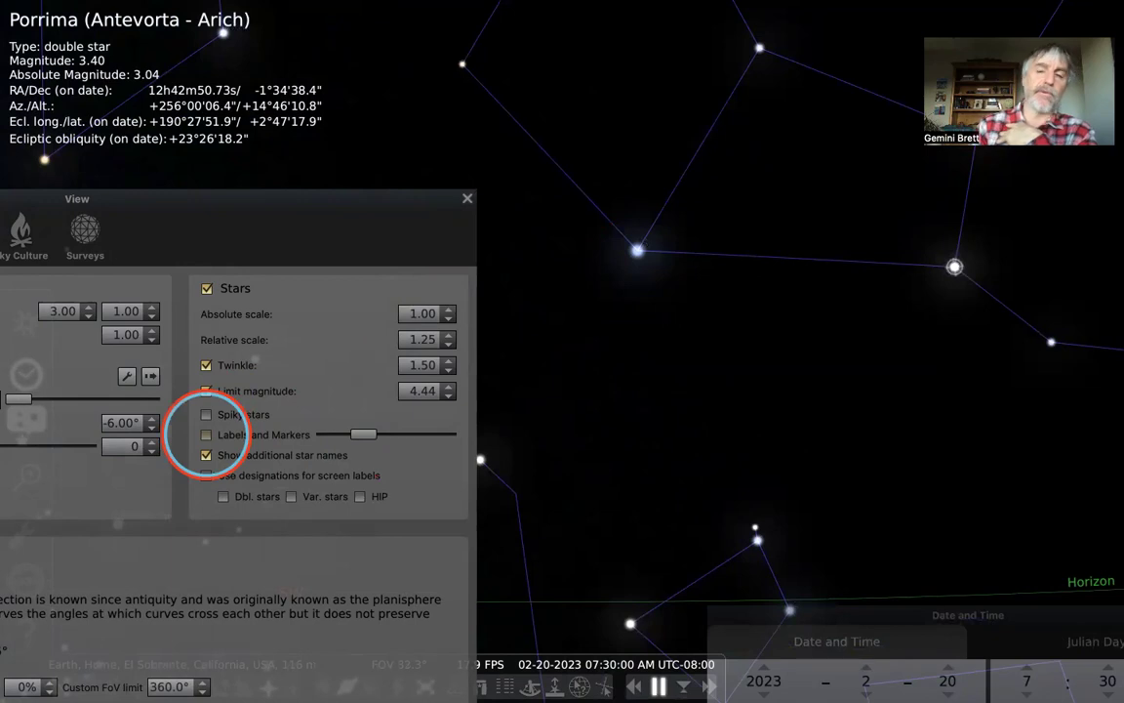
pyautogui.scroll(-5, 654, 279)
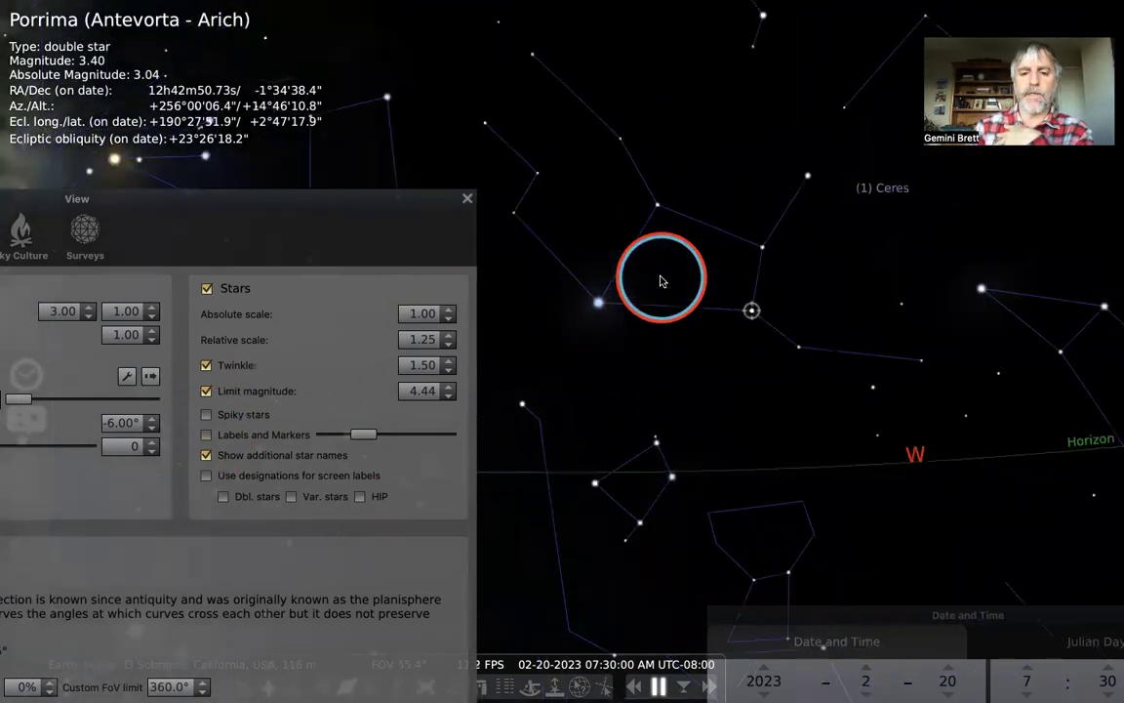
pyautogui.scroll(-5, 660, 282)
pyautogui.moveTo(680, 276); pyautogui.dragTo(788, 192)
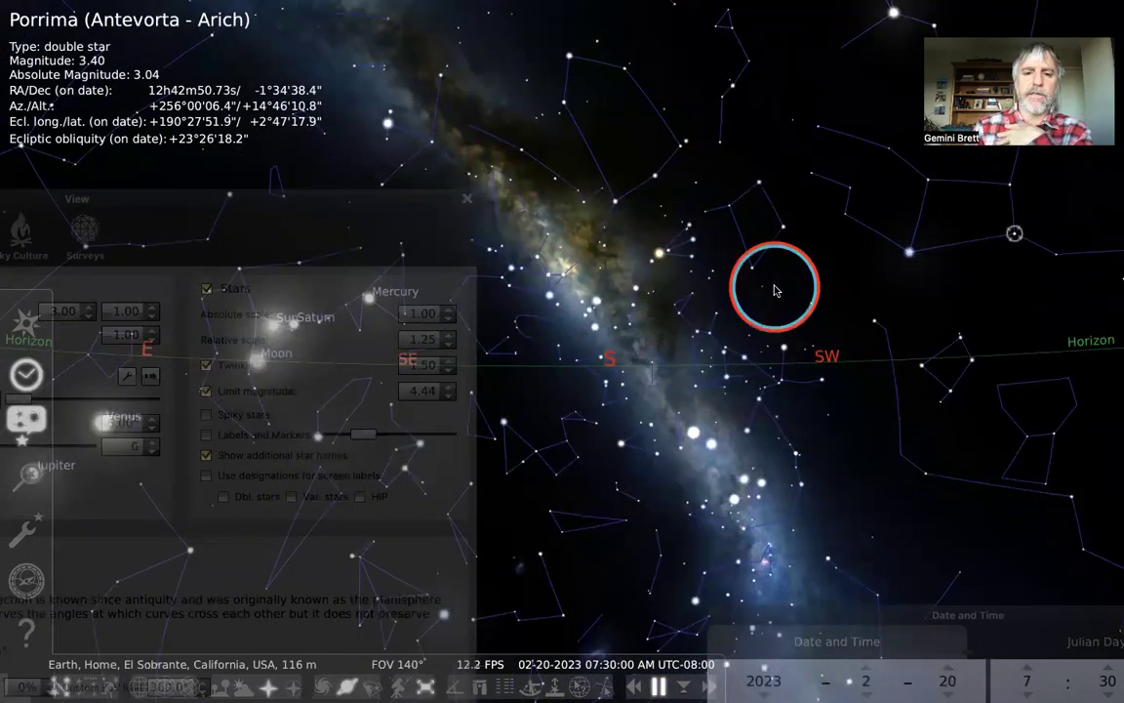
# Switch to Astro Gold to view the Feb 20, 2023 Transits chart, then return to Stellarium
pyautogui.press('super+Tab')
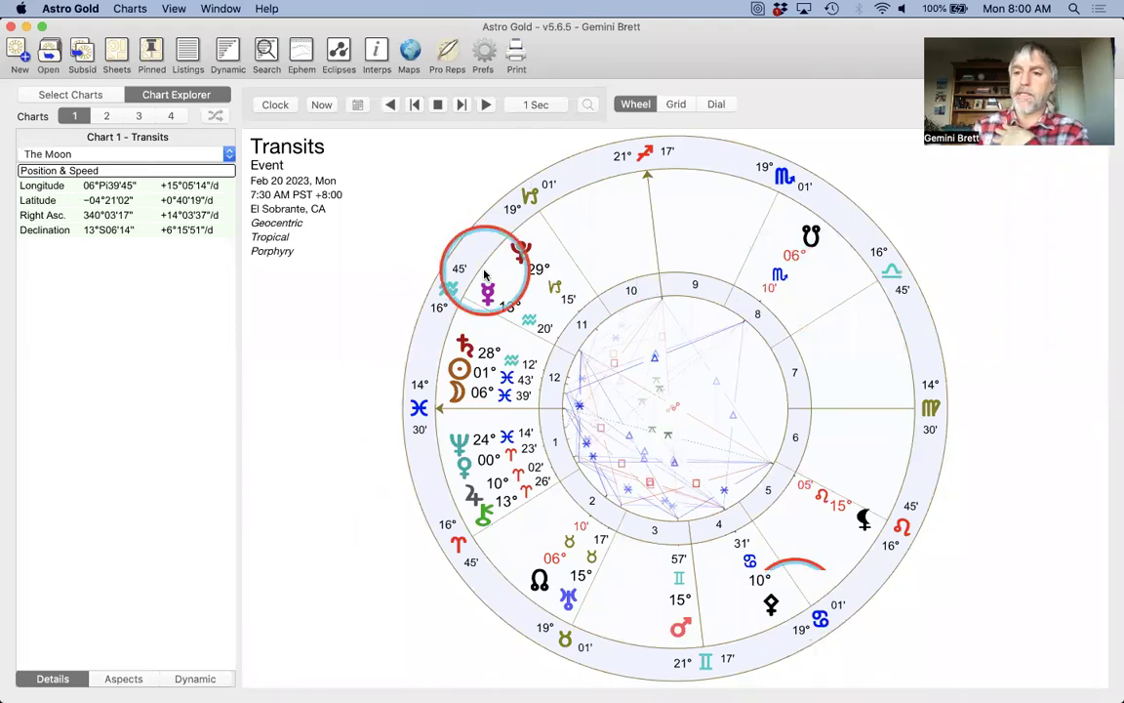
pyautogui.press('super+Tab')
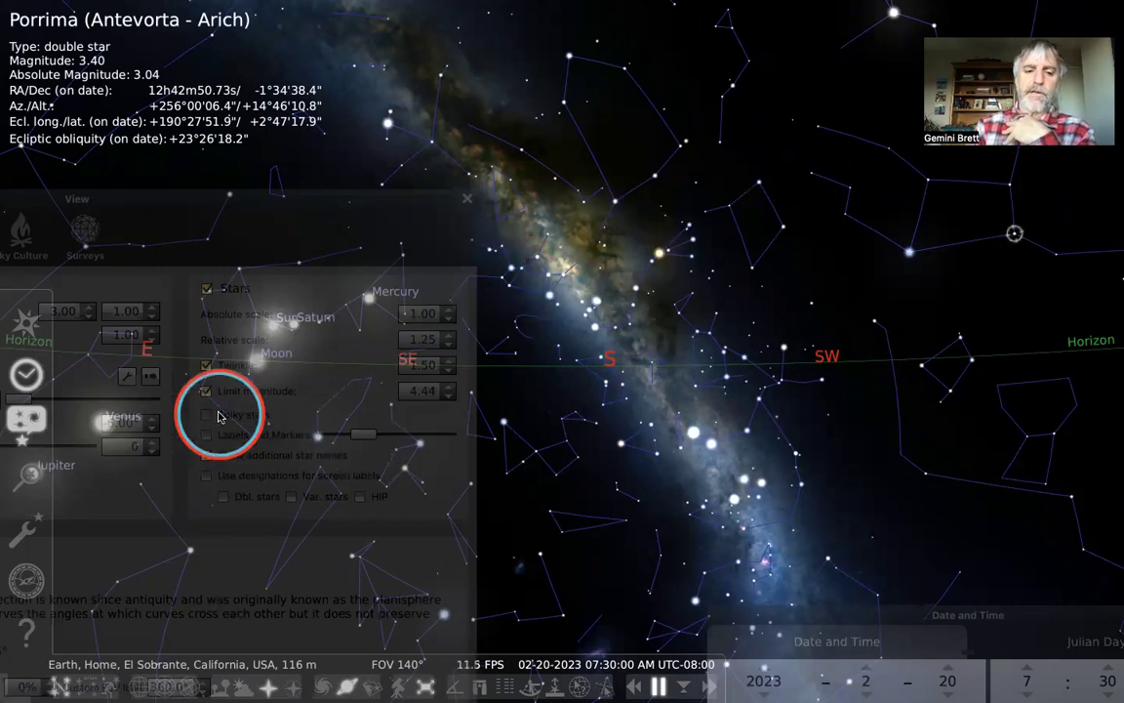
# Turn on star labels and markers and raise their amount slightly so that only bright stars are named
pyautogui.click(206, 440)
pyautogui.click(206, 436)
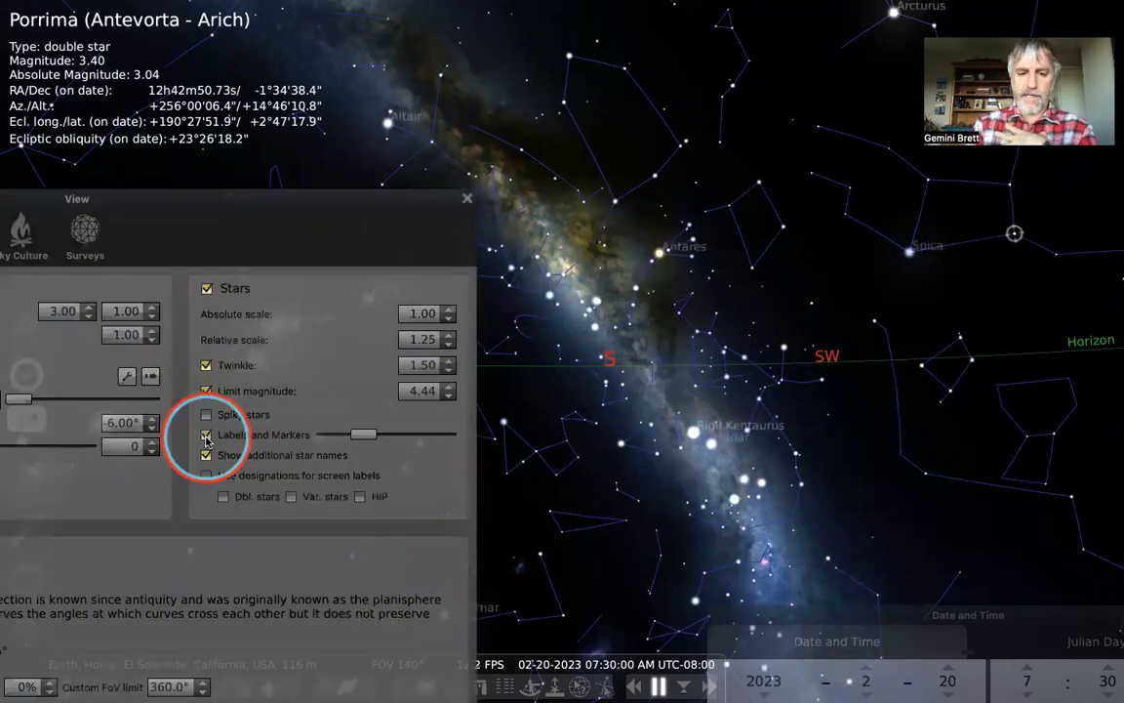
pyautogui.moveTo(363, 435)
pyautogui.mouseDown()
pyautogui.moveTo(445, 437)
pyautogui.moveTo(369, 435)
pyautogui.mouseUp()
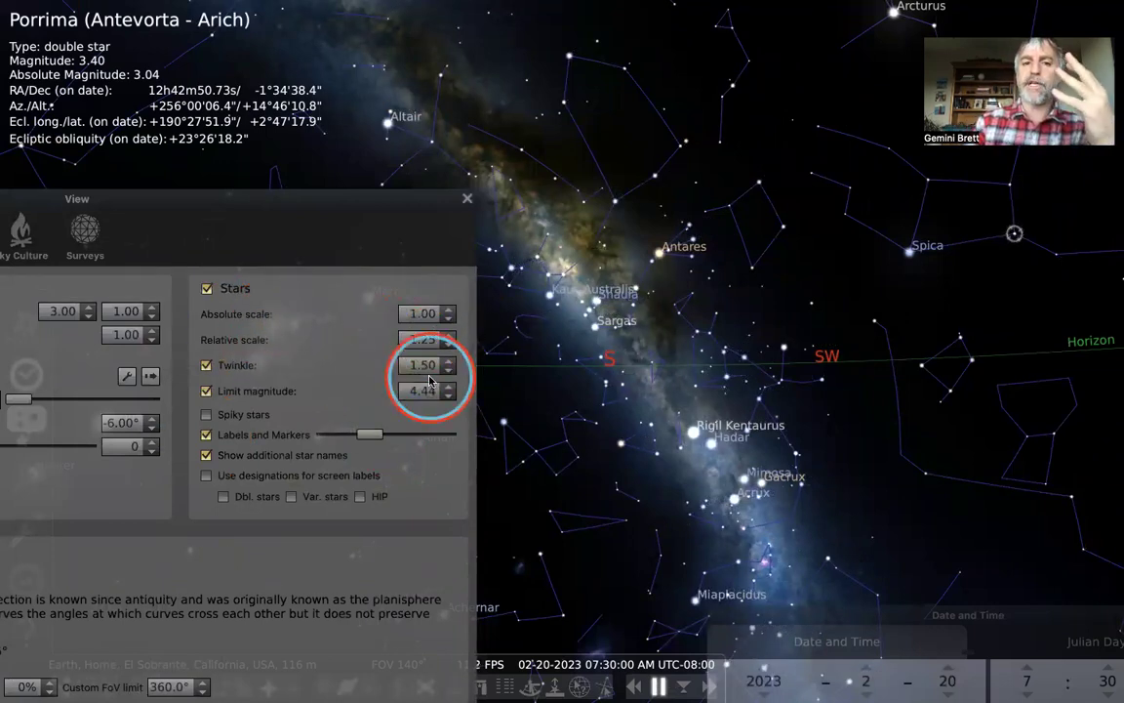
pyautogui.click(575, 217)
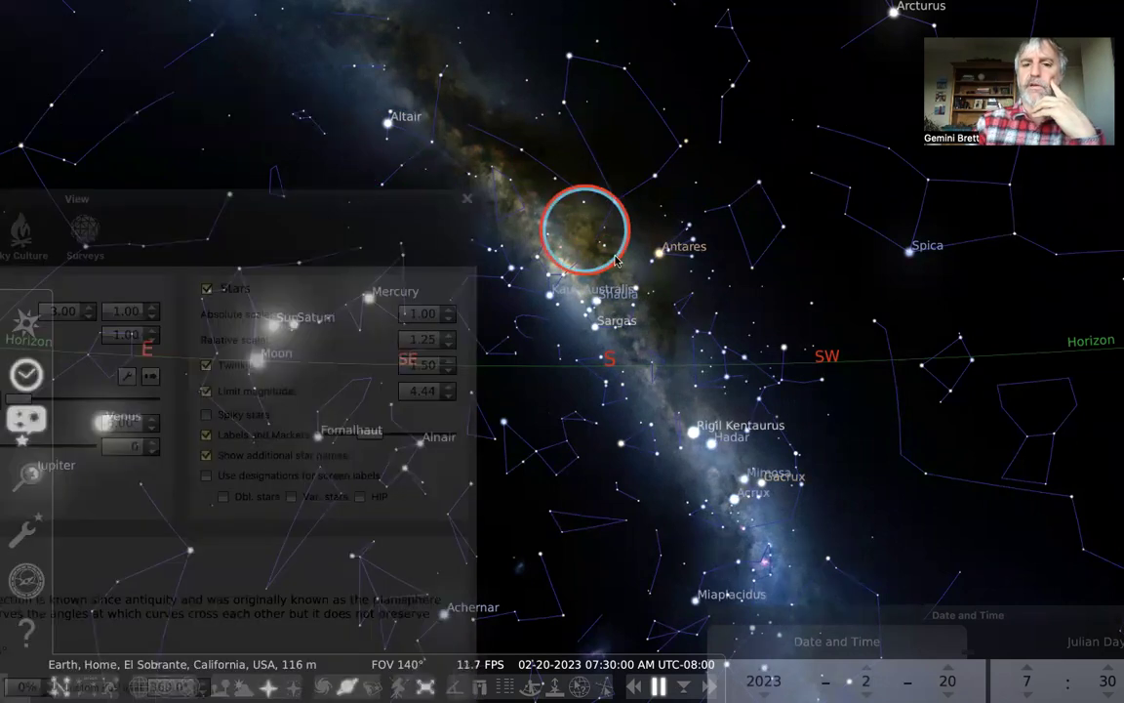
# Raise the star label amount past the middle of its range and compare the labels at wide and narrow fields of view
pyautogui.click(400, 210)
pyautogui.moveTo(341, 434); pyautogui.dragTo(378, 437)
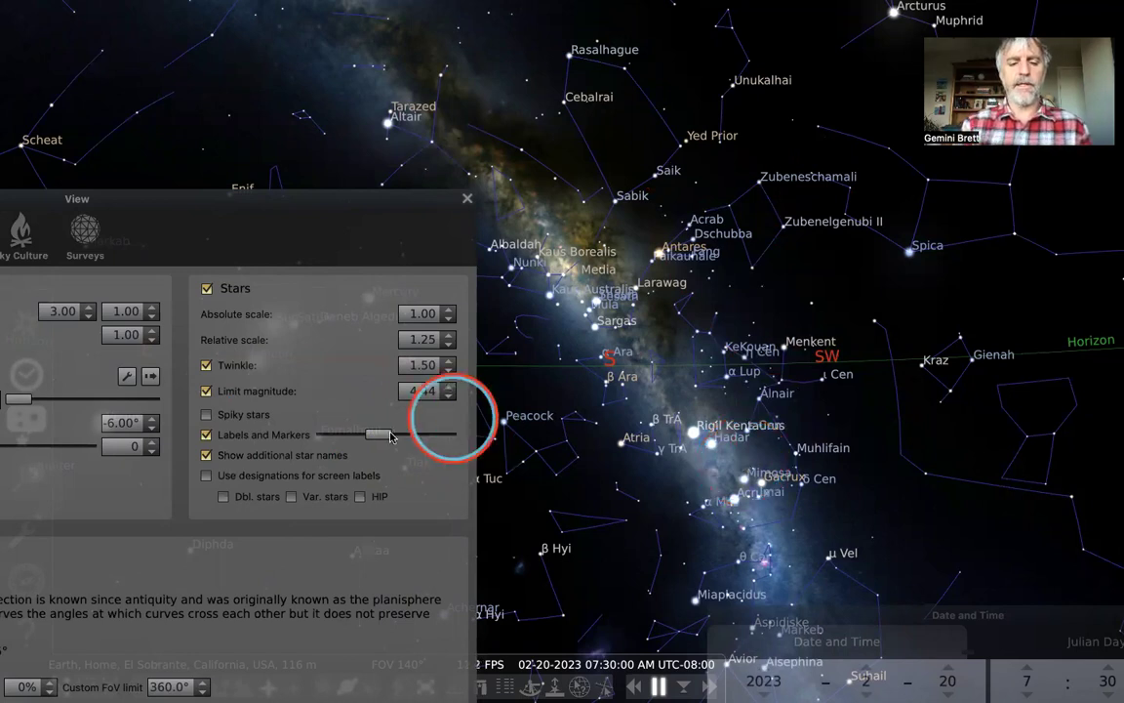
pyautogui.moveTo(384, 436); pyautogui.dragTo(391, 437)
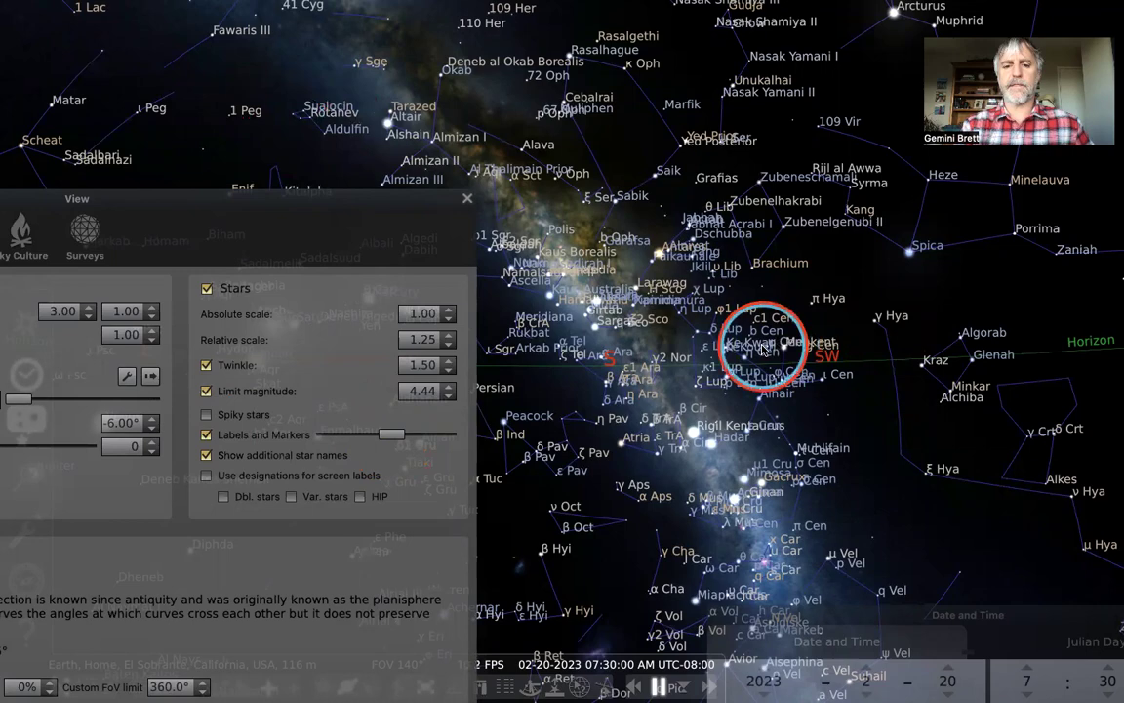
pyautogui.scroll(-3, 764, 345)
pyautogui.scroll(-3, 764, 344)
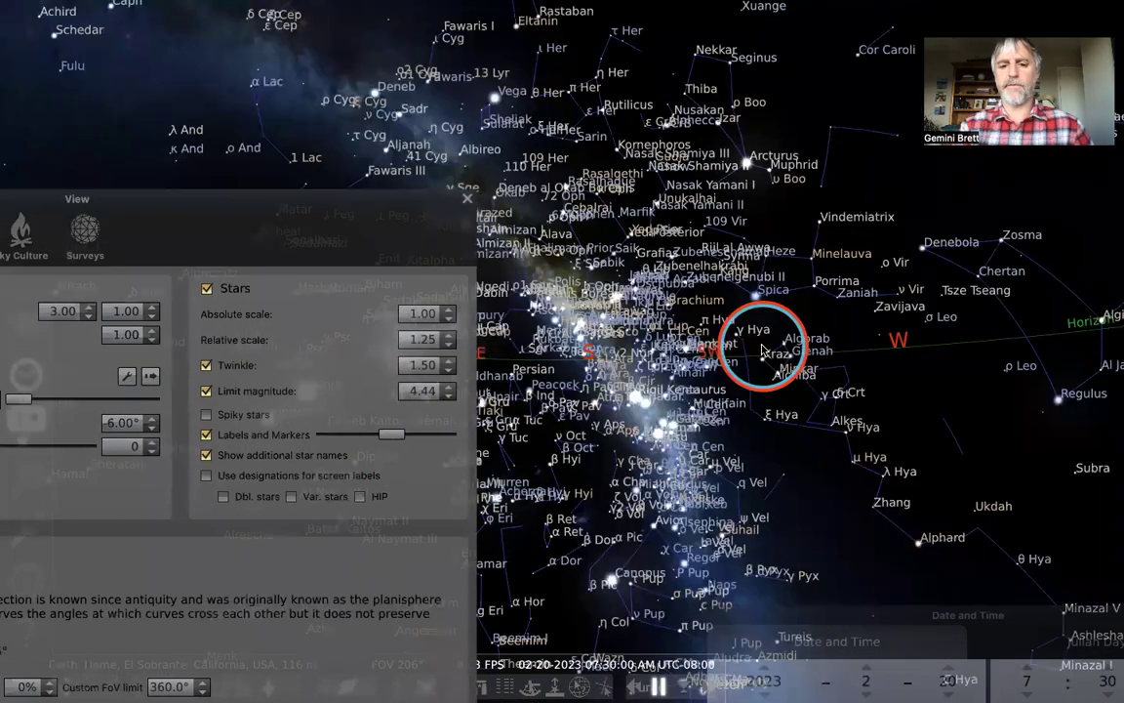
pyautogui.scroll(5, 764, 345)
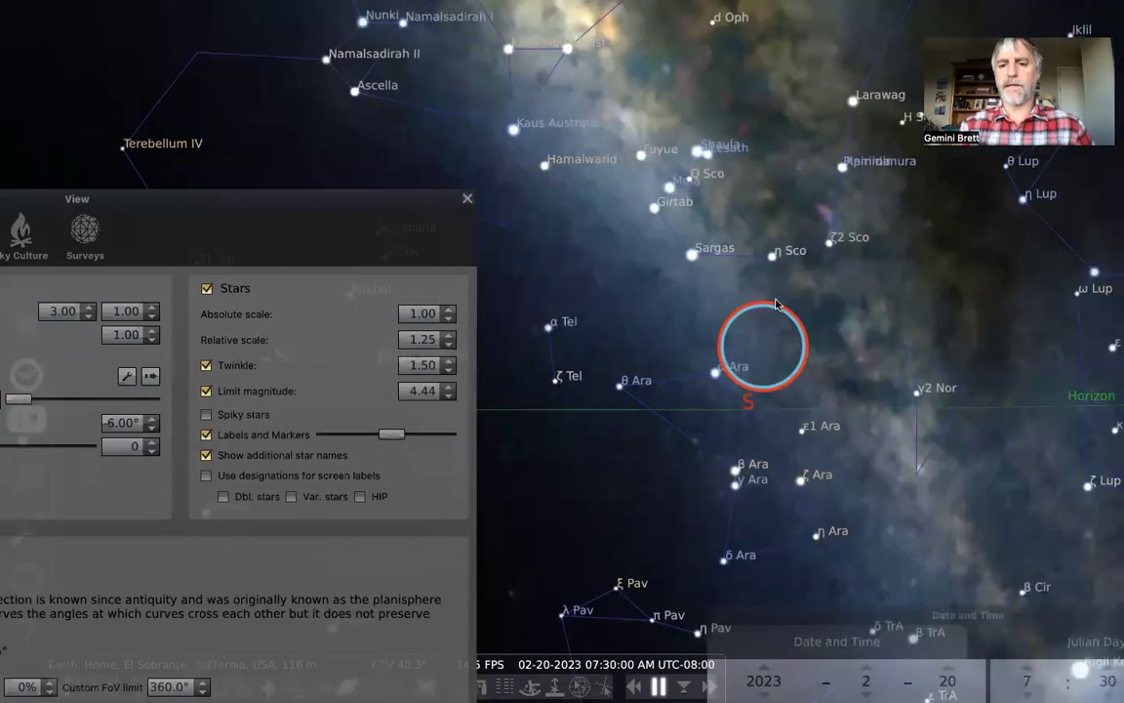
pyautogui.scroll(-1, 778, 303)
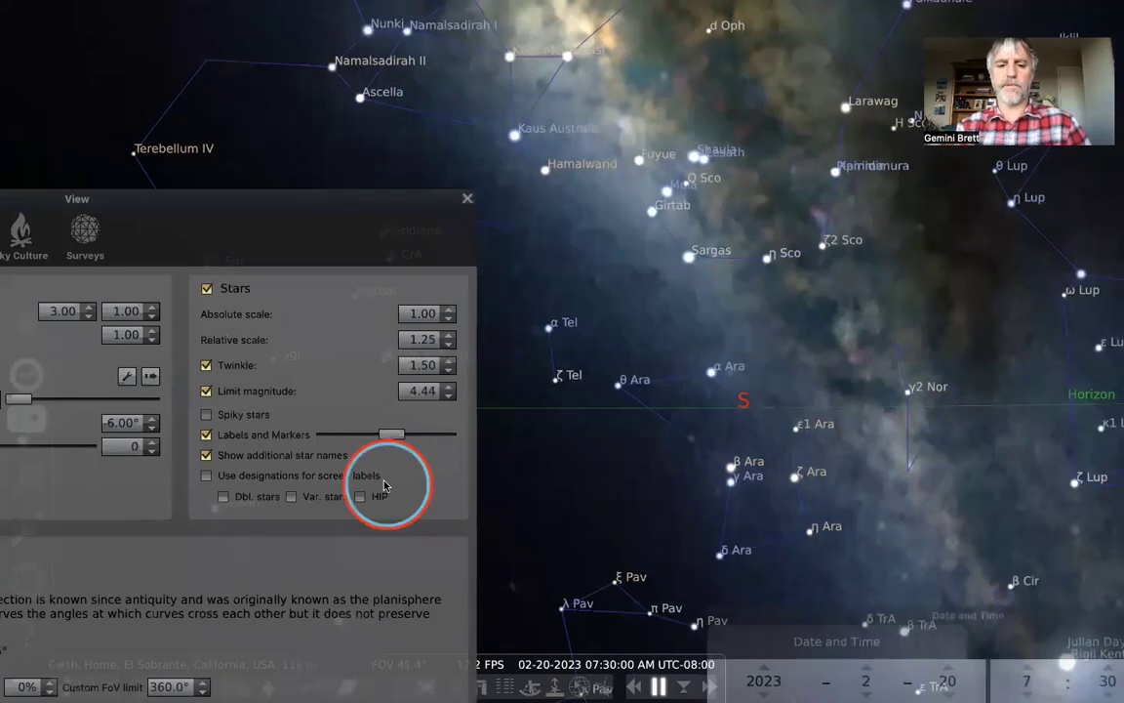
# Reduce the star label amount so that, in a wide view of the sky, only bright stars such as Antares and Spica are labelled
pyautogui.moveTo(388, 433); pyautogui.dragTo(352, 441)
pyautogui.scroll(-3, 717, 319)
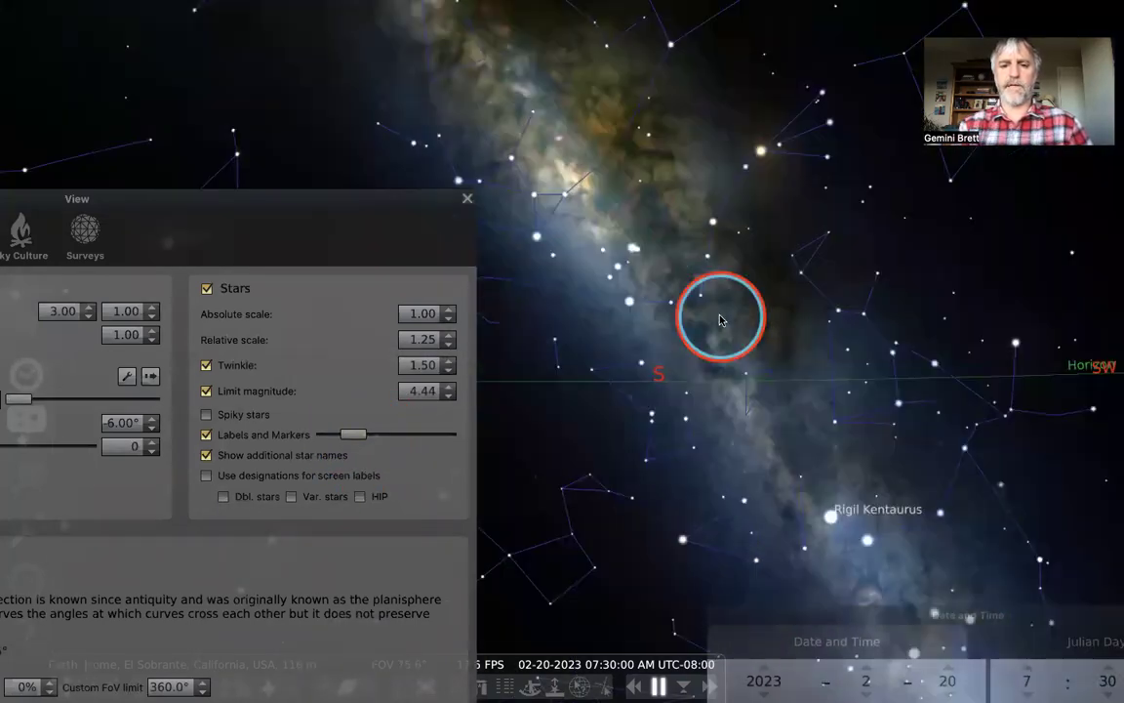
pyautogui.scroll(-5, 720, 319)
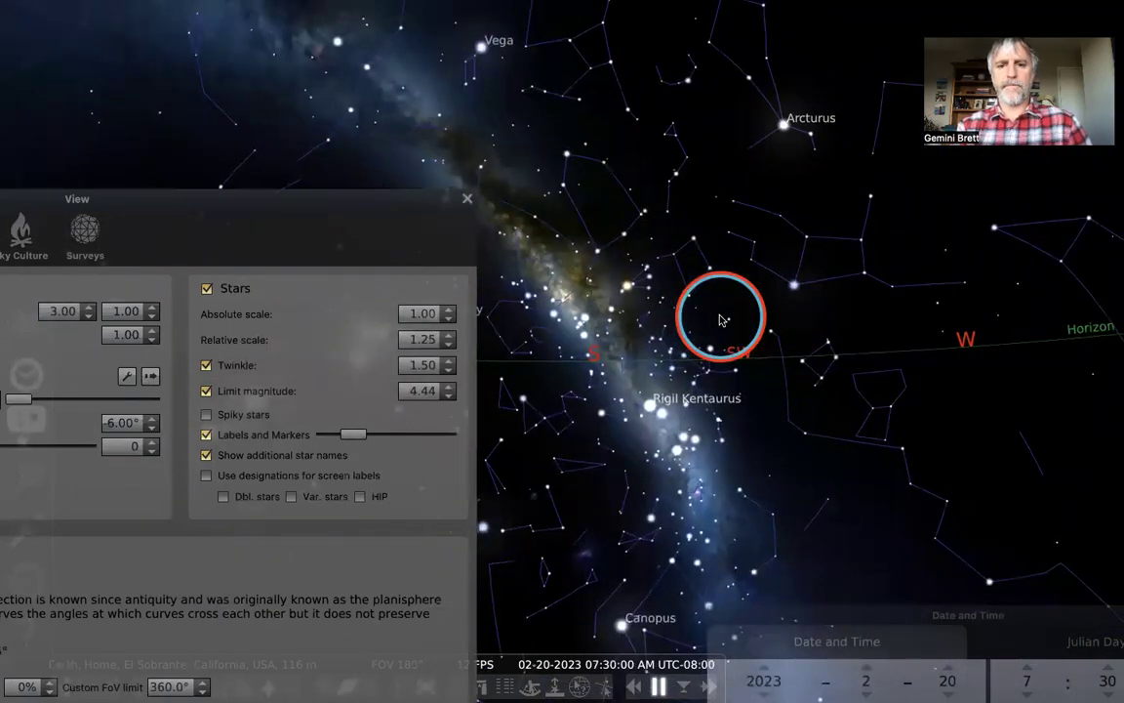
pyautogui.moveTo(358, 437); pyautogui.dragTo(368, 437)
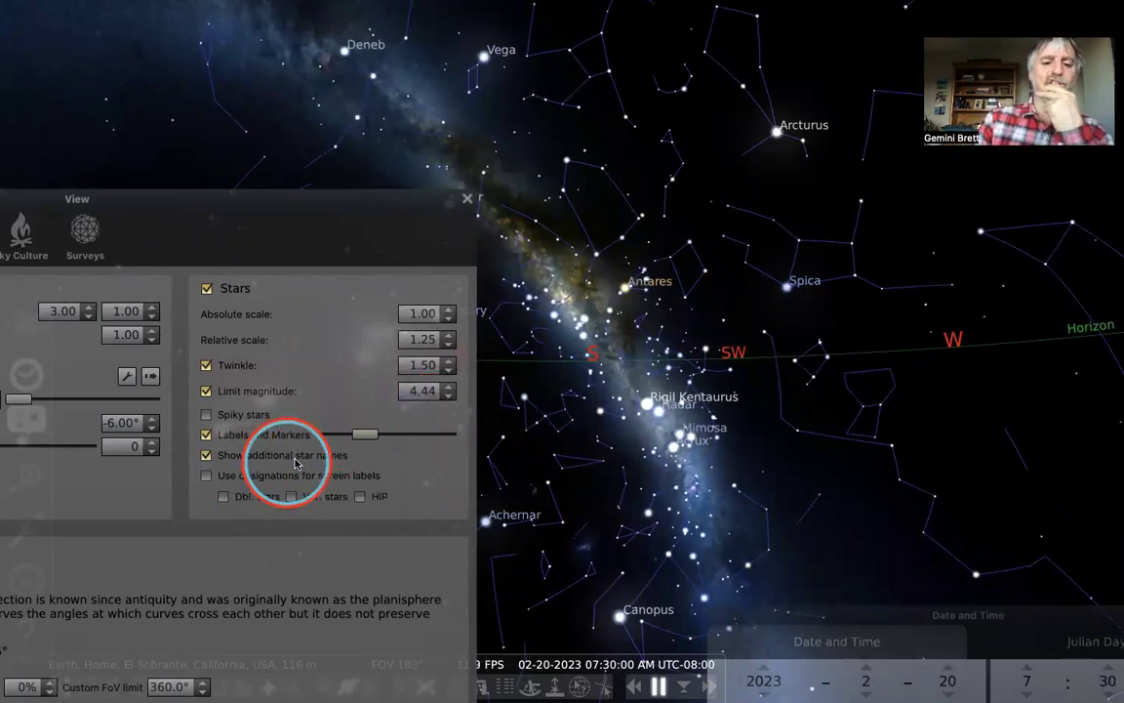
# Select the star Alpheratz, then hide and restore the Name field in the selected object information
pyautogui.moveTo(347, 191); pyautogui.dragTo(1007, 137)
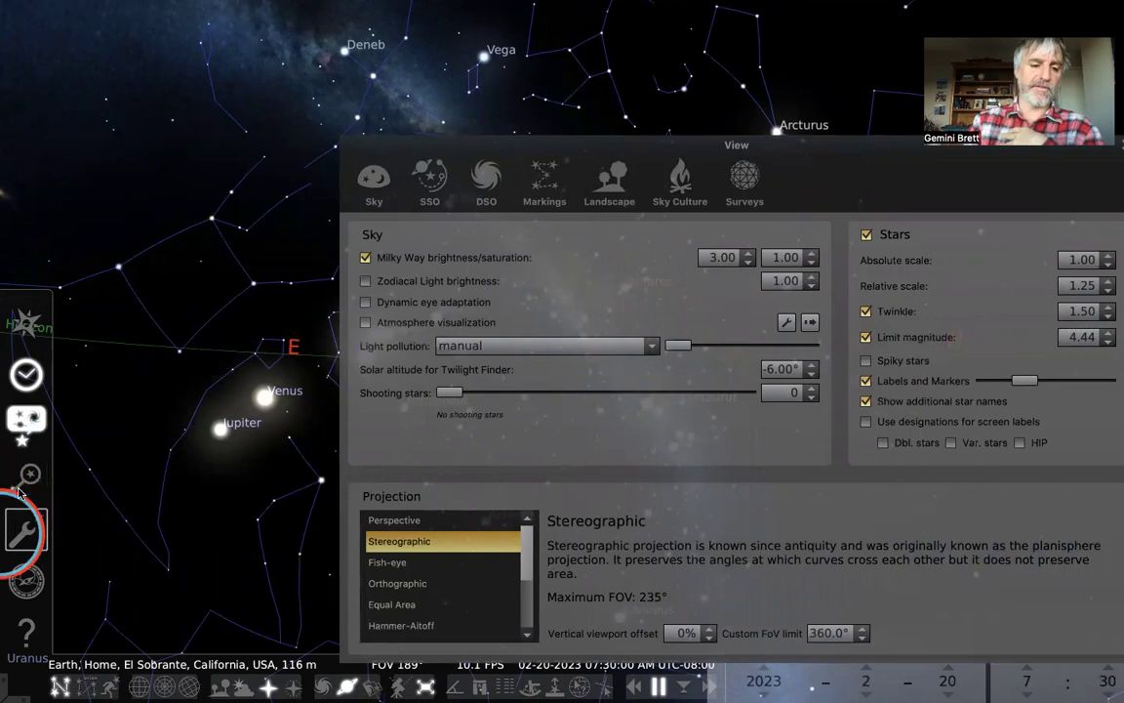
pyautogui.click(30, 530)
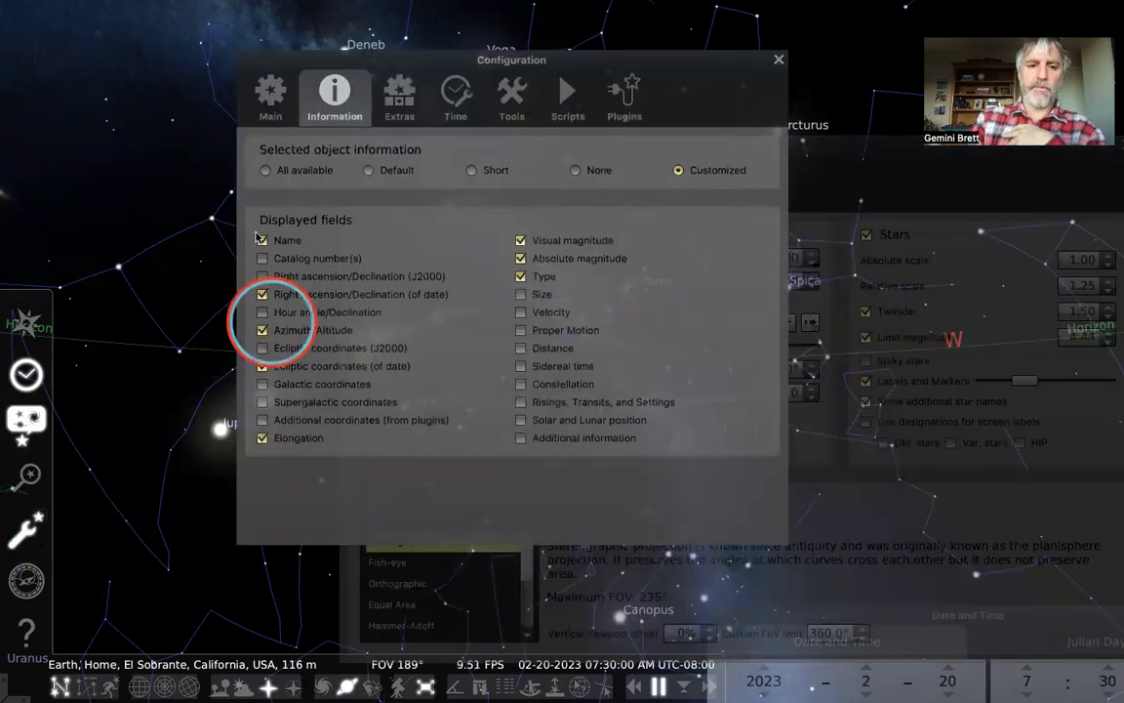
pyautogui.click(119, 267)
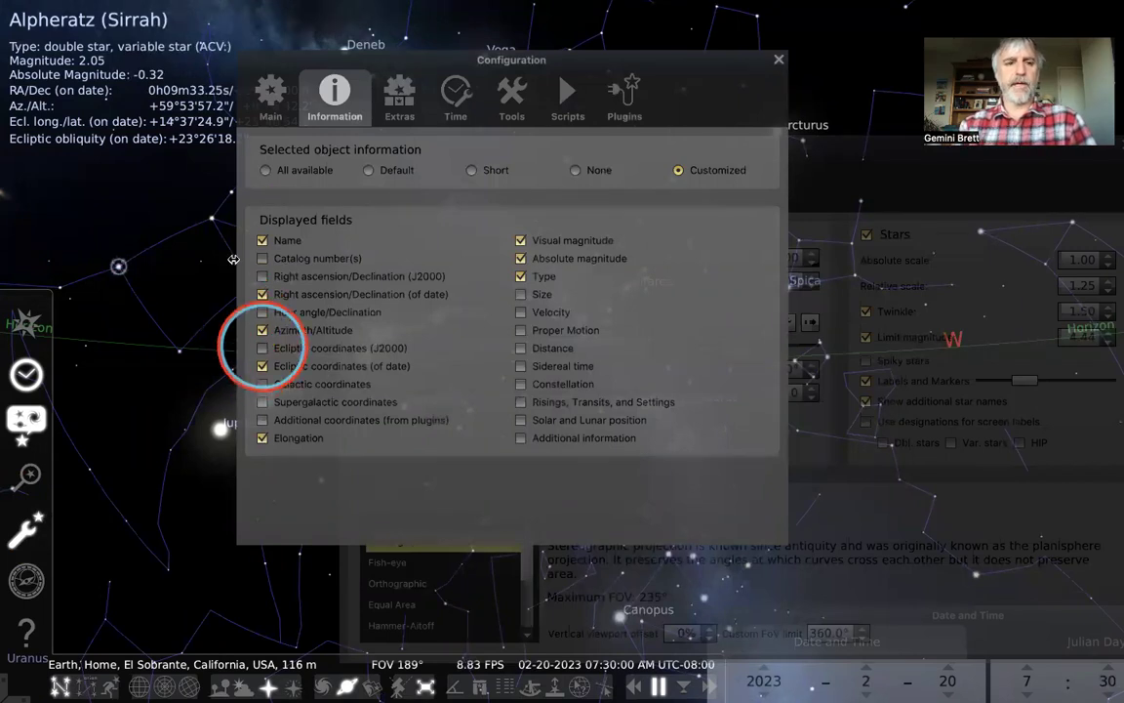
pyautogui.click(263, 241)
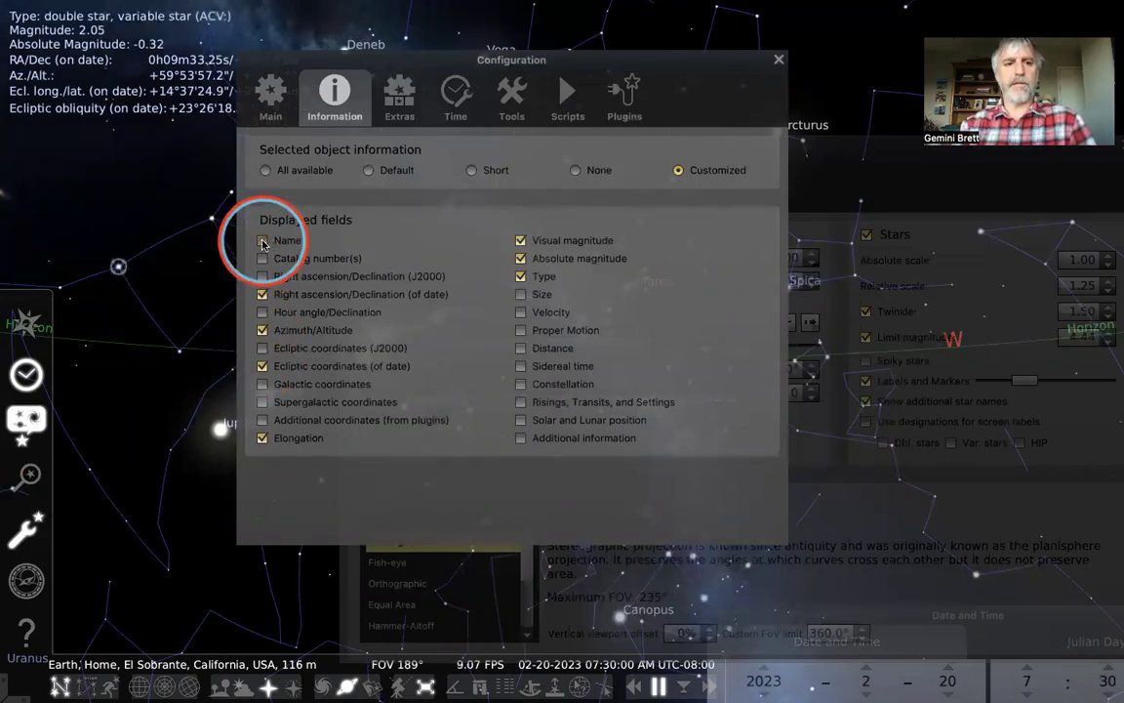
pyautogui.click(263, 241)
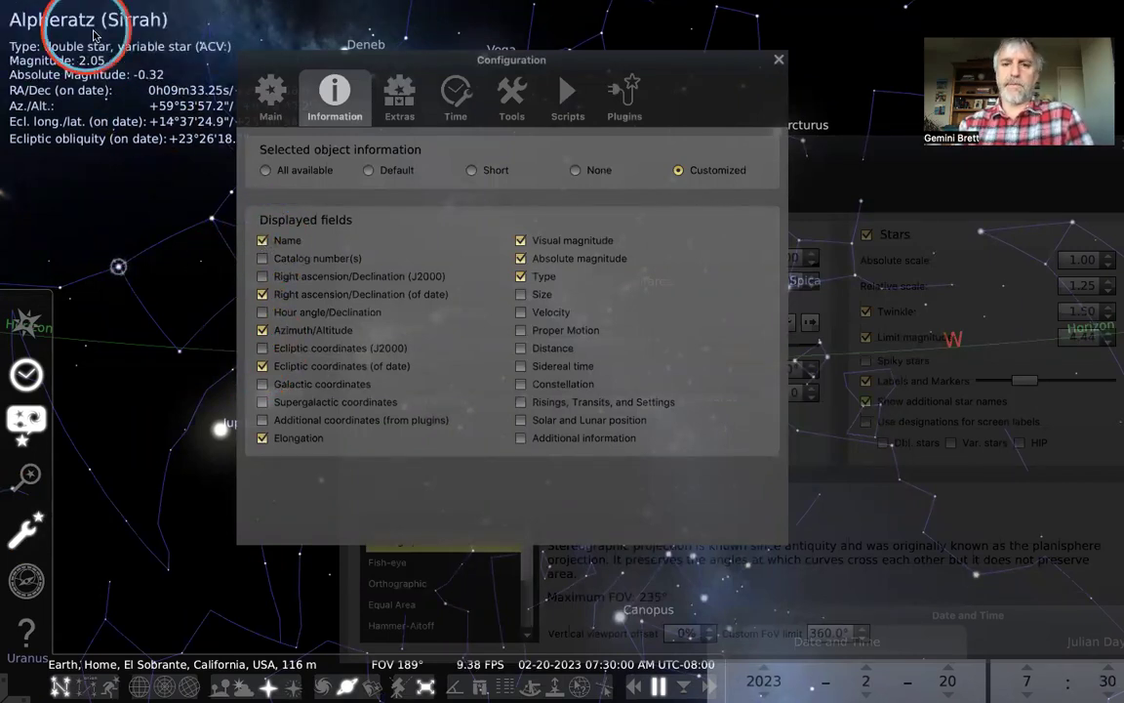
pyautogui.click(778, 59)
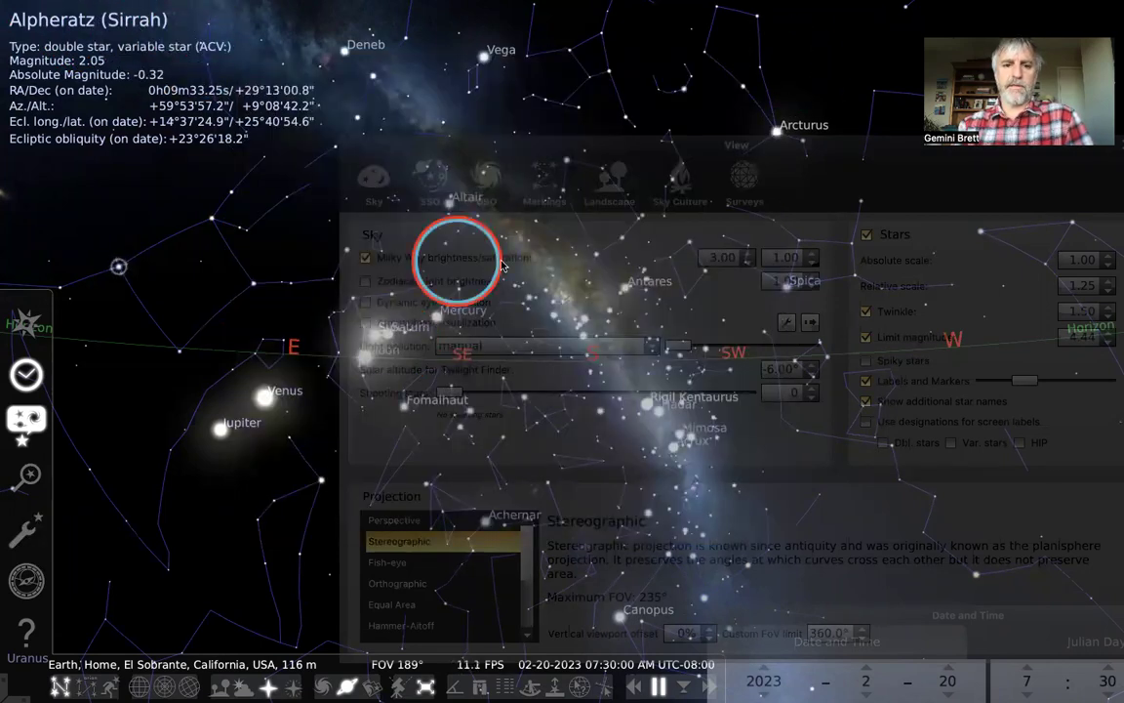
# Turn off the additional star names and select Antares to show its information
pyautogui.click(525, 243)
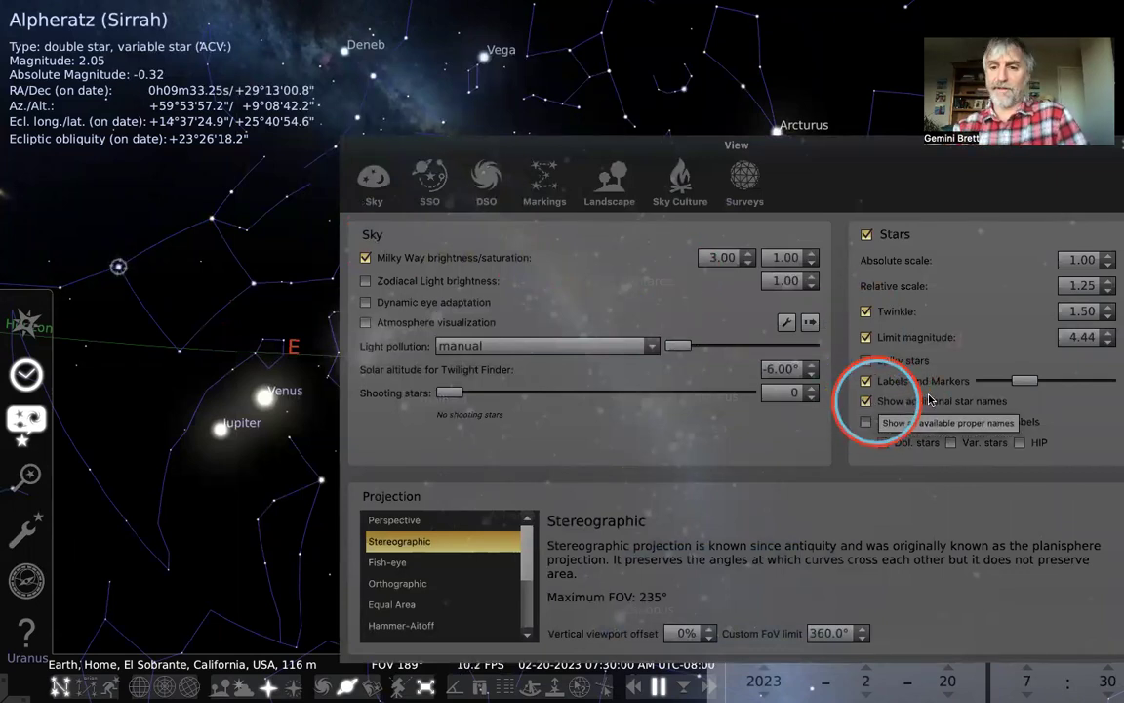
pyautogui.click(866, 401)
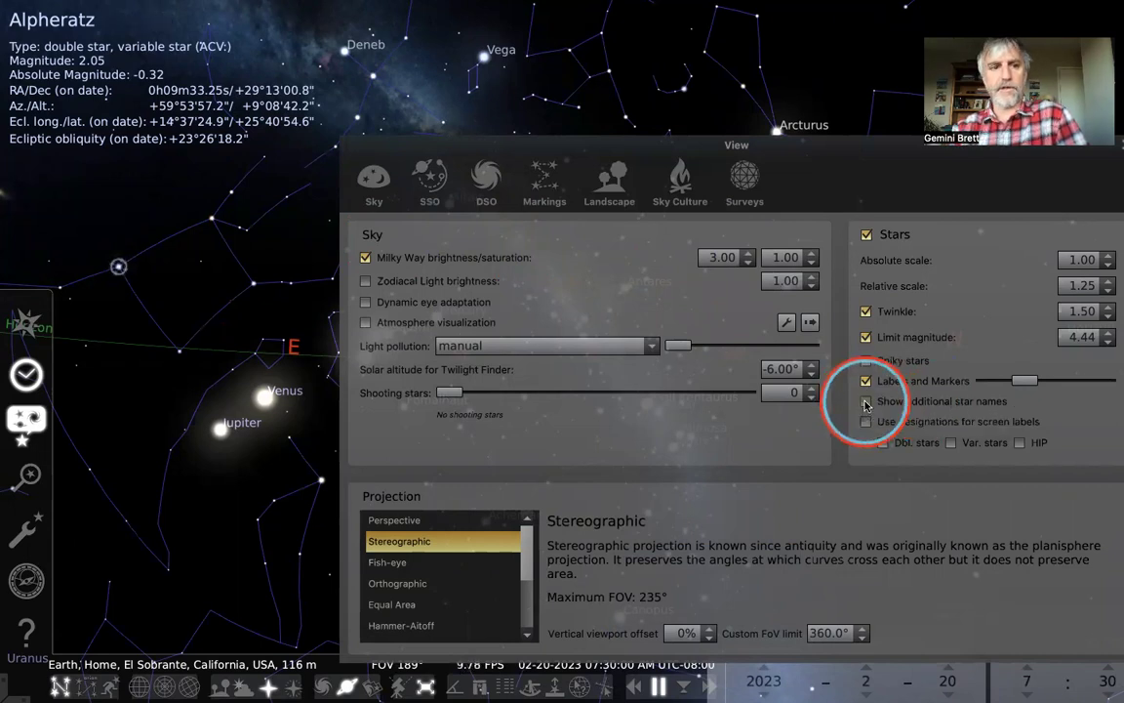
pyautogui.click(865, 401)
pyautogui.click(865, 401)
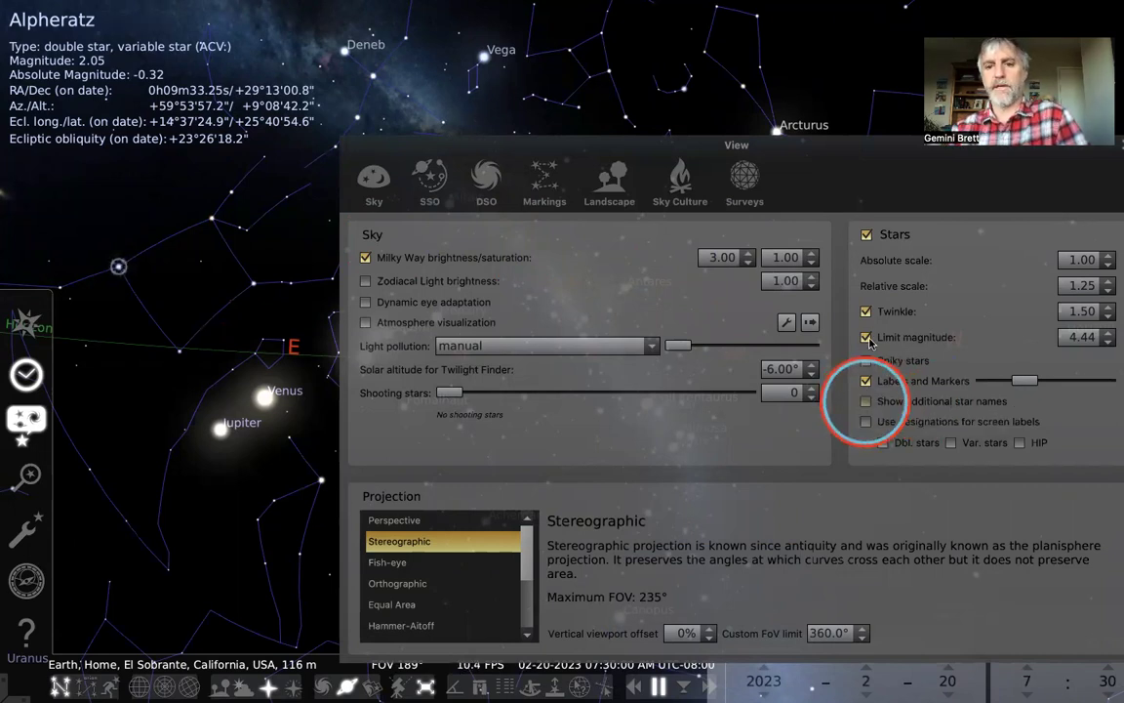
pyautogui.moveTo(864, 146); pyautogui.dragTo(644, 307)
pyautogui.click(620, 295)
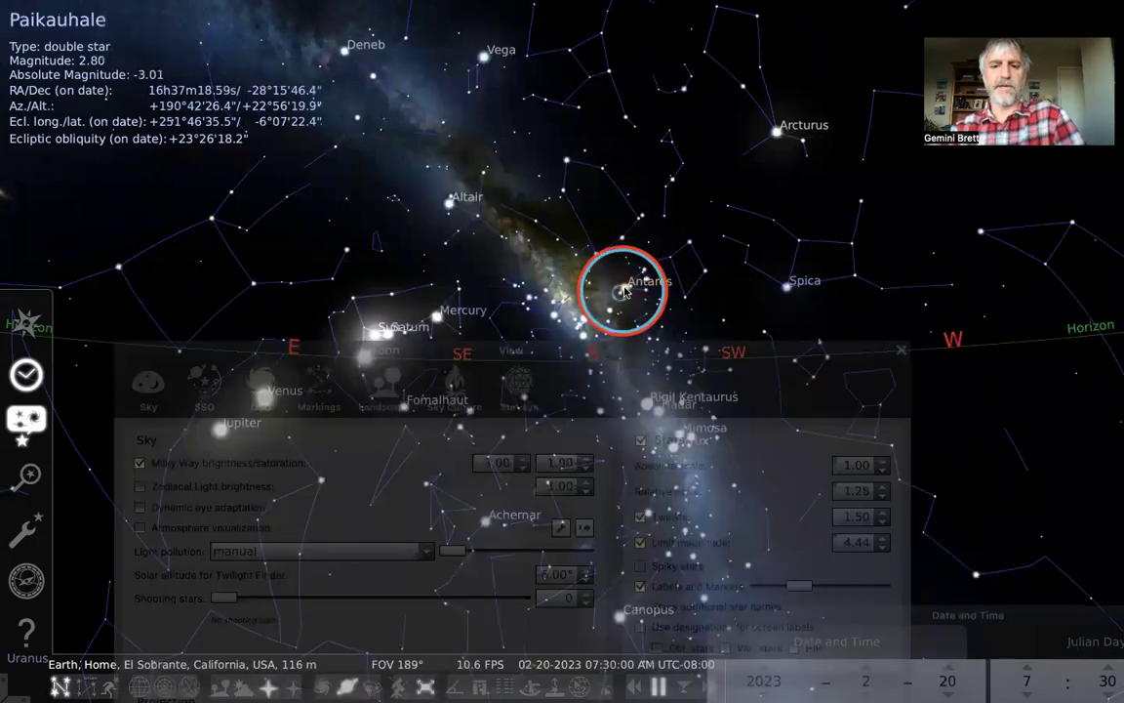
pyautogui.click(625, 291)
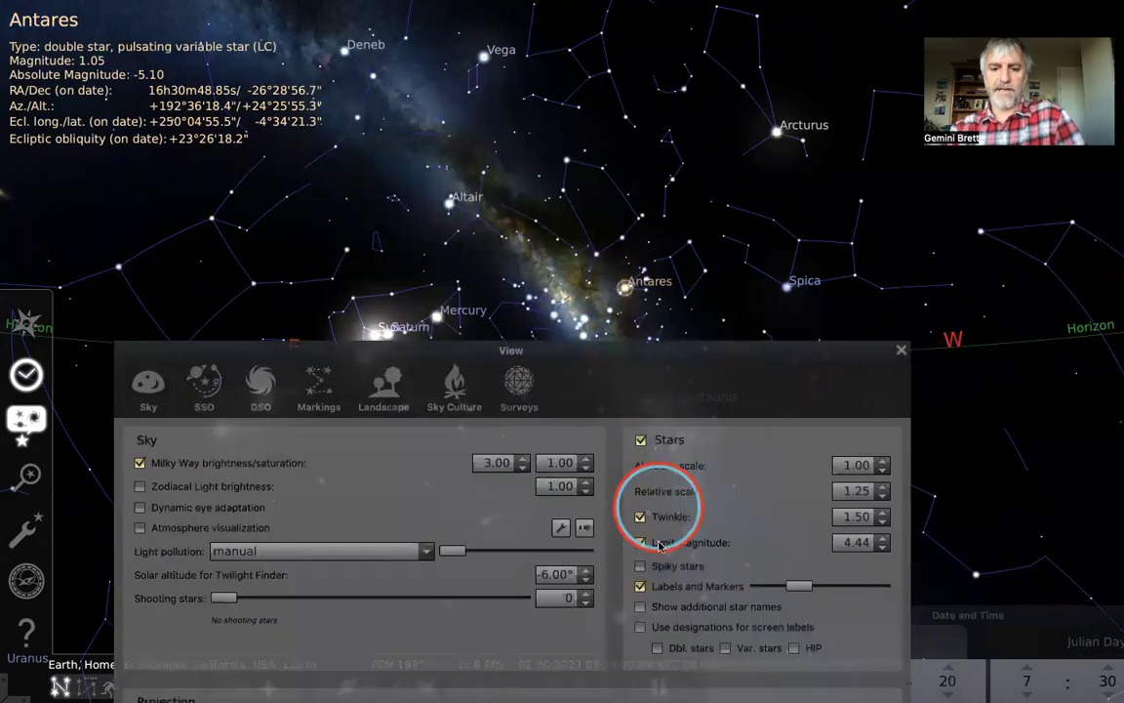
# Switch the additional star names on and off repeatedly to compare the names given for Antares, leaving them off
pyautogui.moveTo(740, 361); pyautogui.dragTo(702, 326)
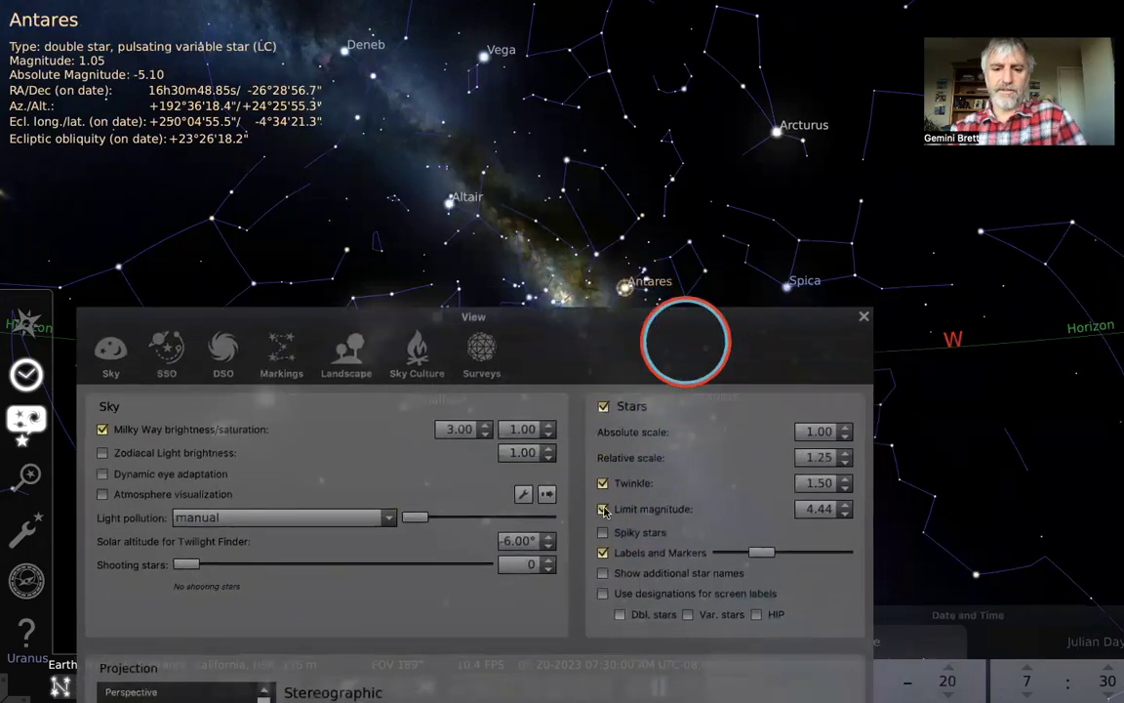
pyautogui.click(602, 574)
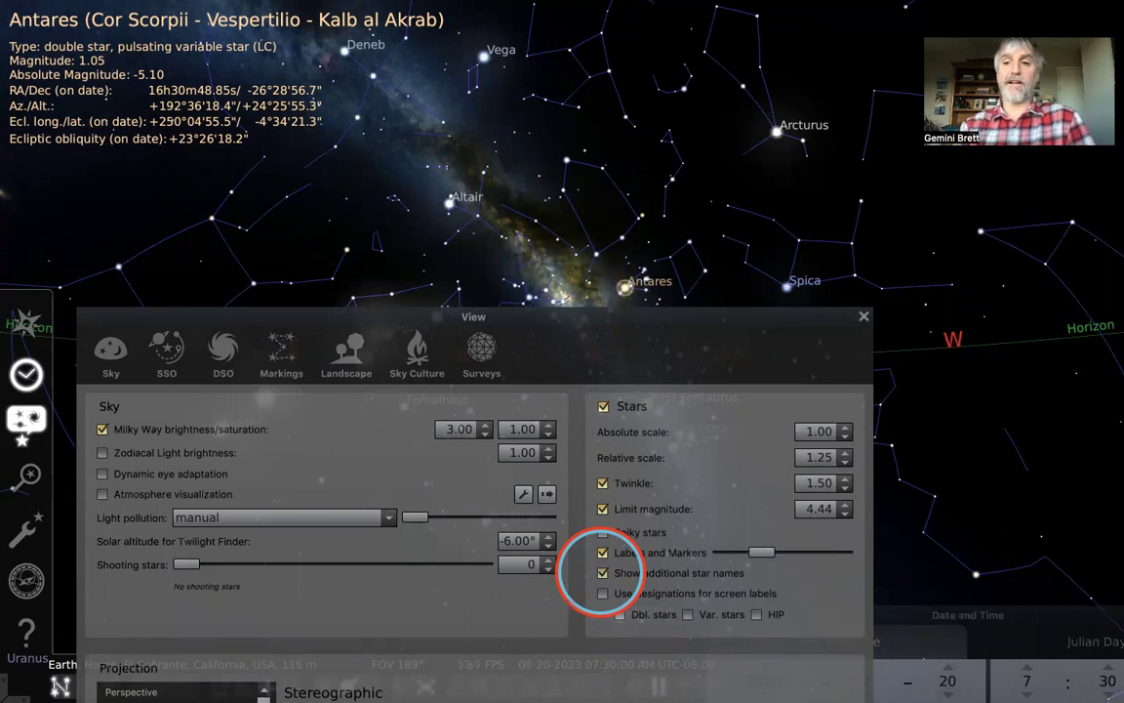
pyautogui.click(602, 574)
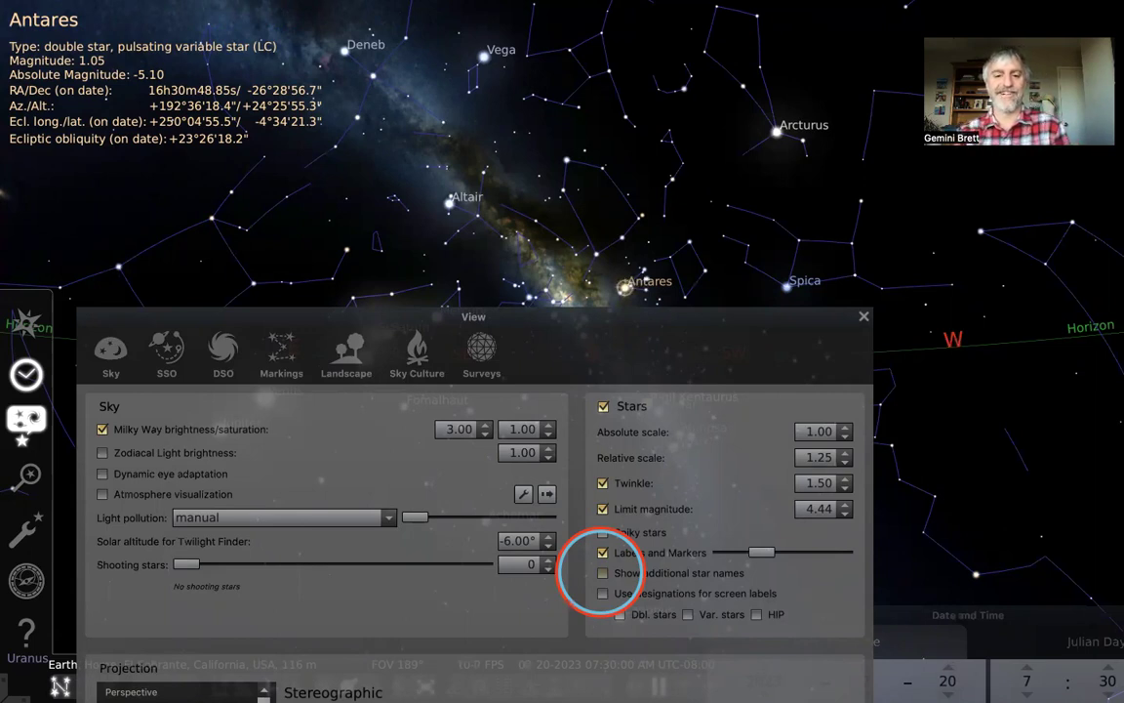
pyautogui.click(603, 573)
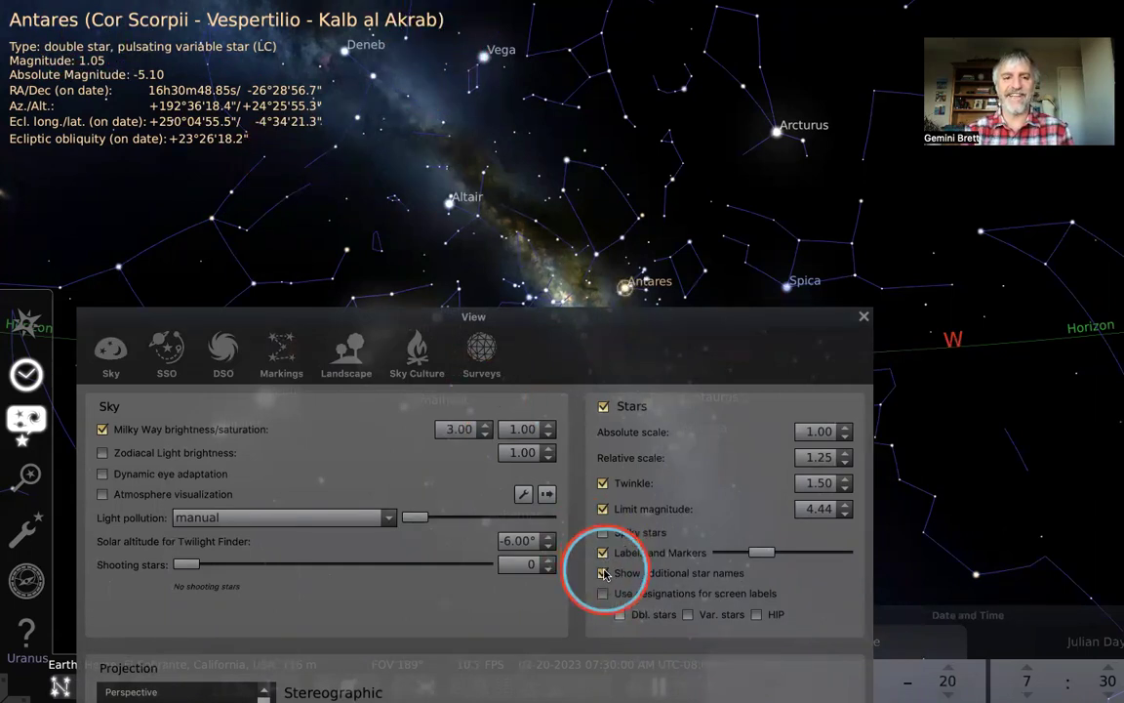
pyautogui.click(604, 573)
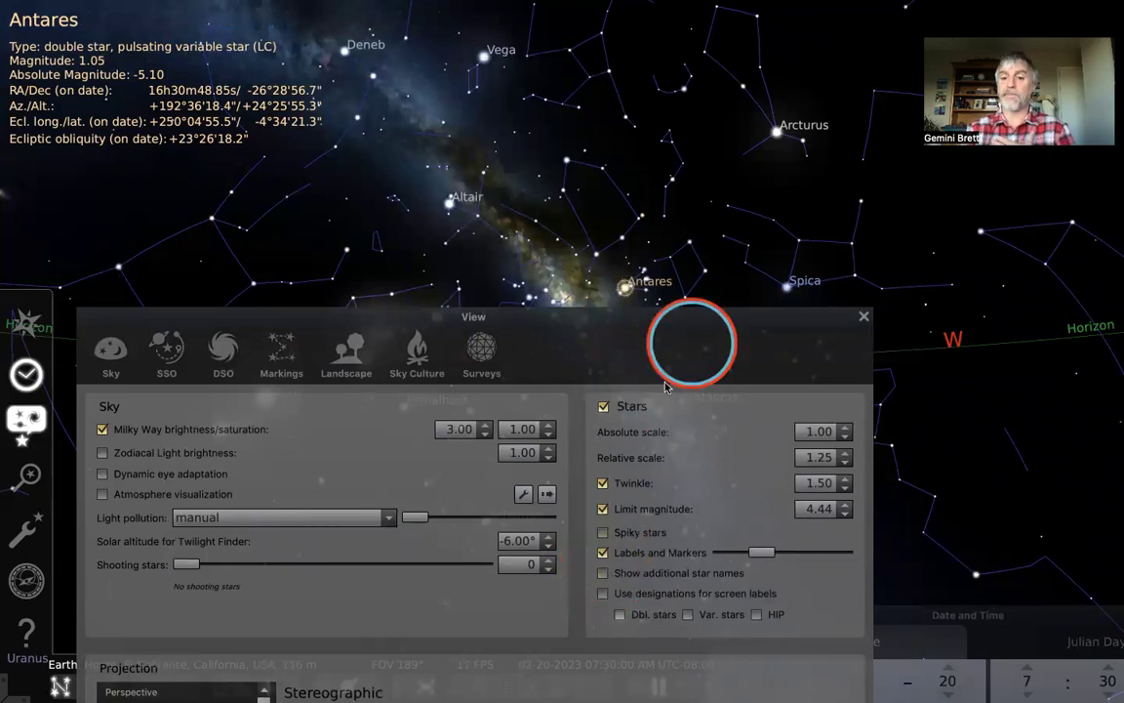
pyautogui.click(604, 572)
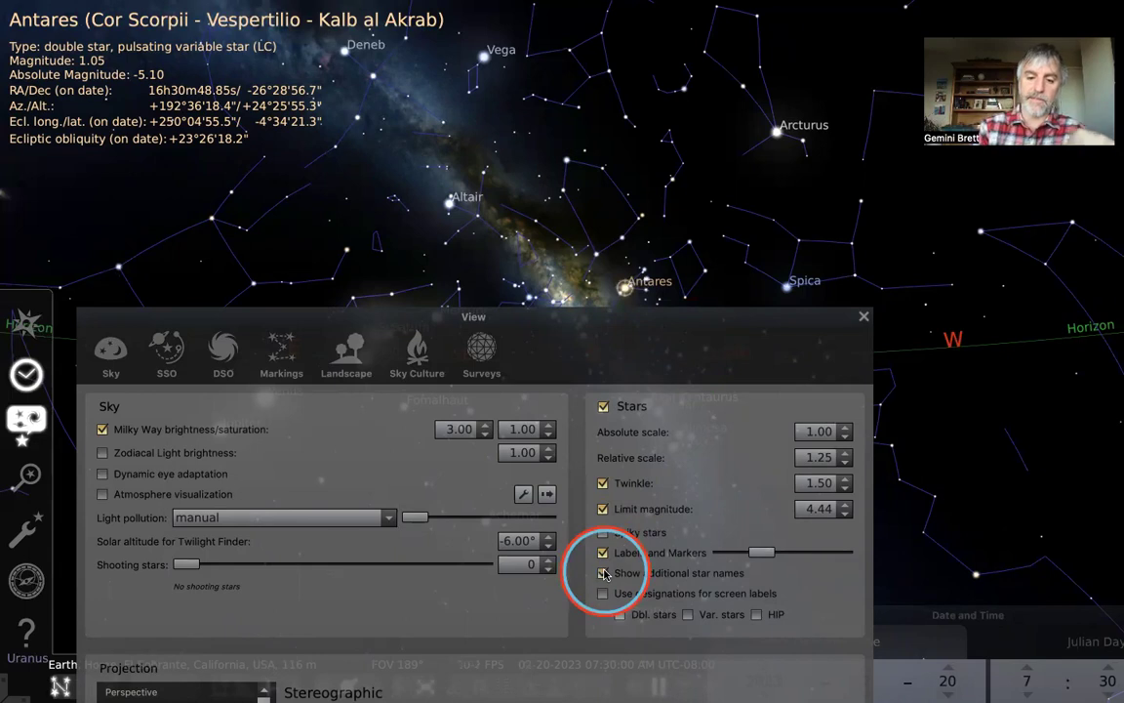
pyautogui.click(603, 573)
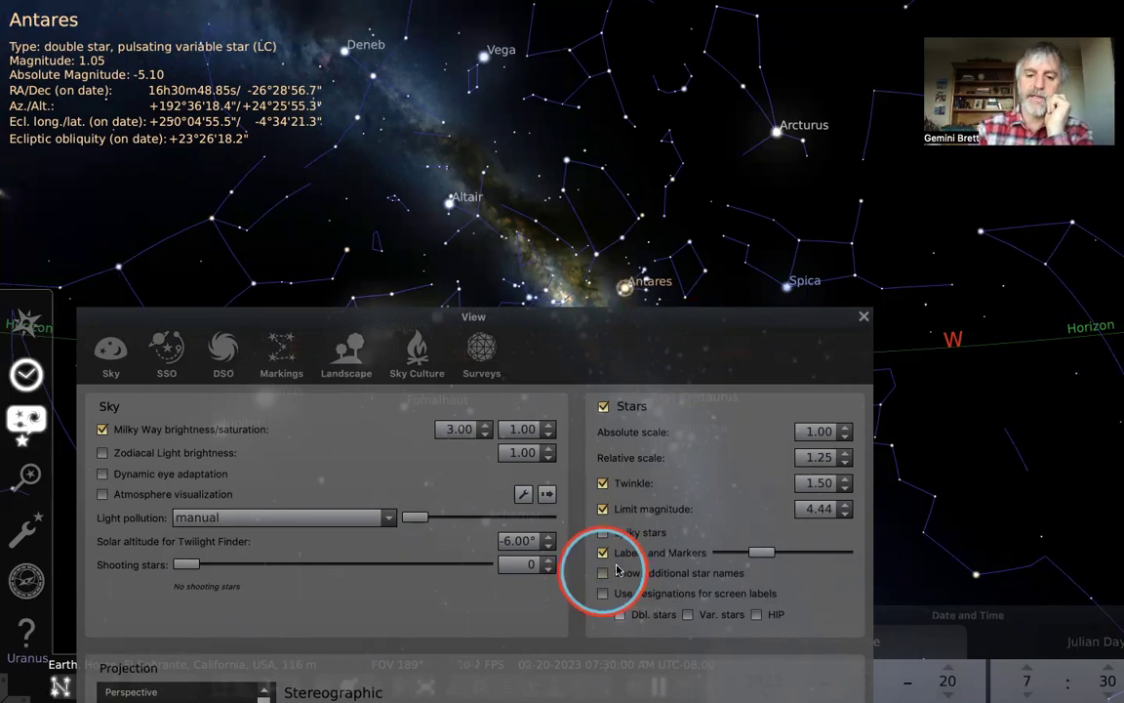
# Save the current settings as the startup defaults and close the configuration window
pyautogui.moveTo(671, 263); pyautogui.dragTo(715, 218)
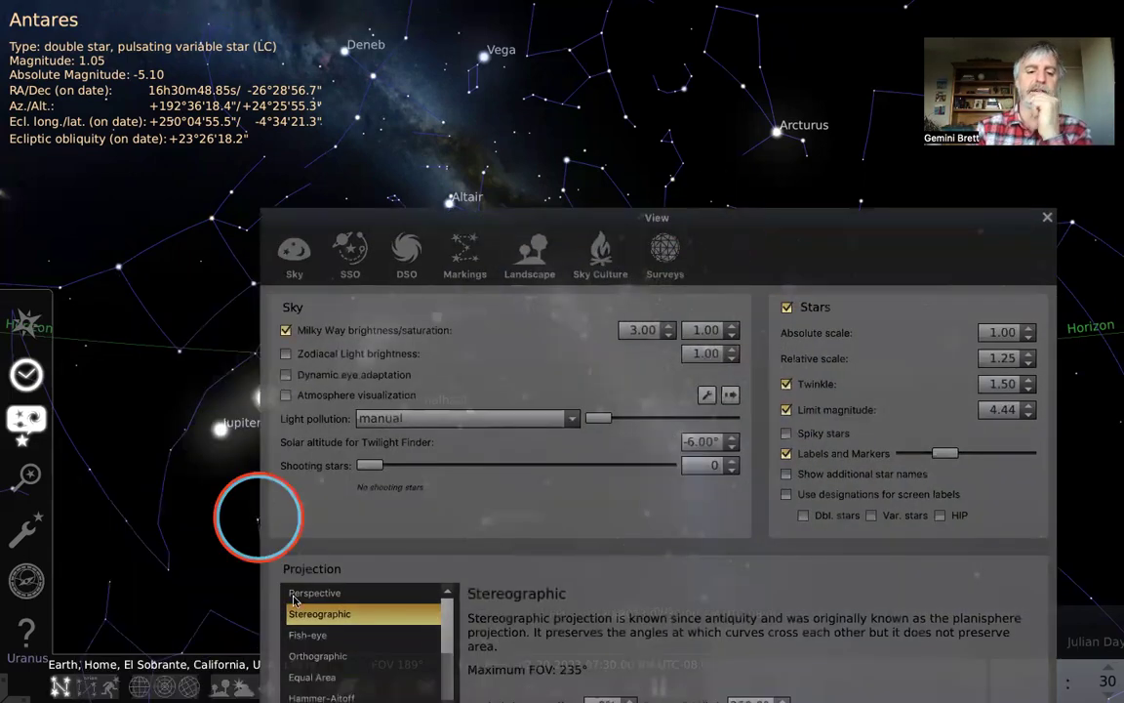
pyautogui.click(27, 528)
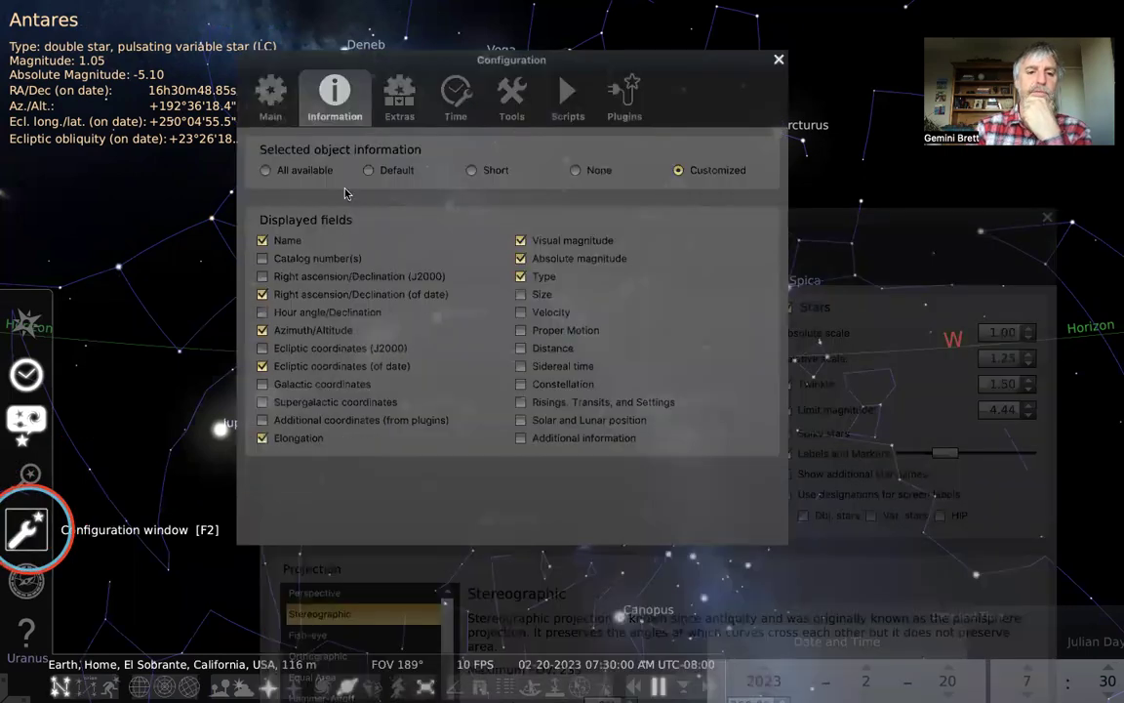
pyautogui.click(271, 92)
pyautogui.click(492, 389)
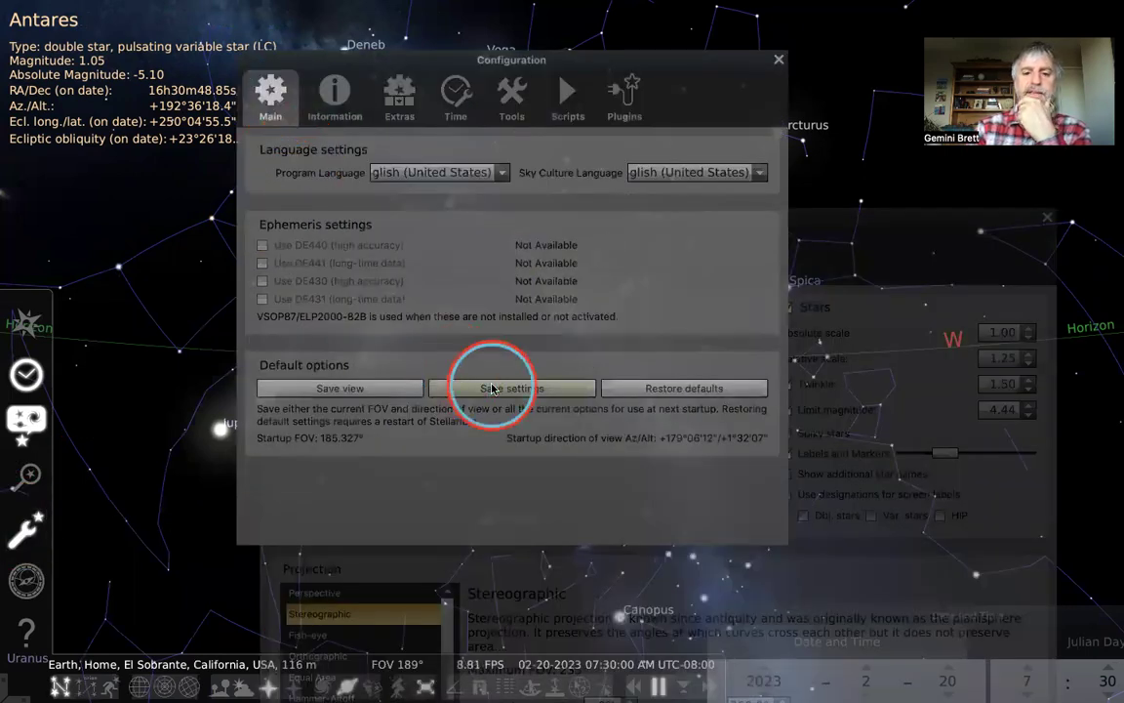
pyautogui.click(778, 60)
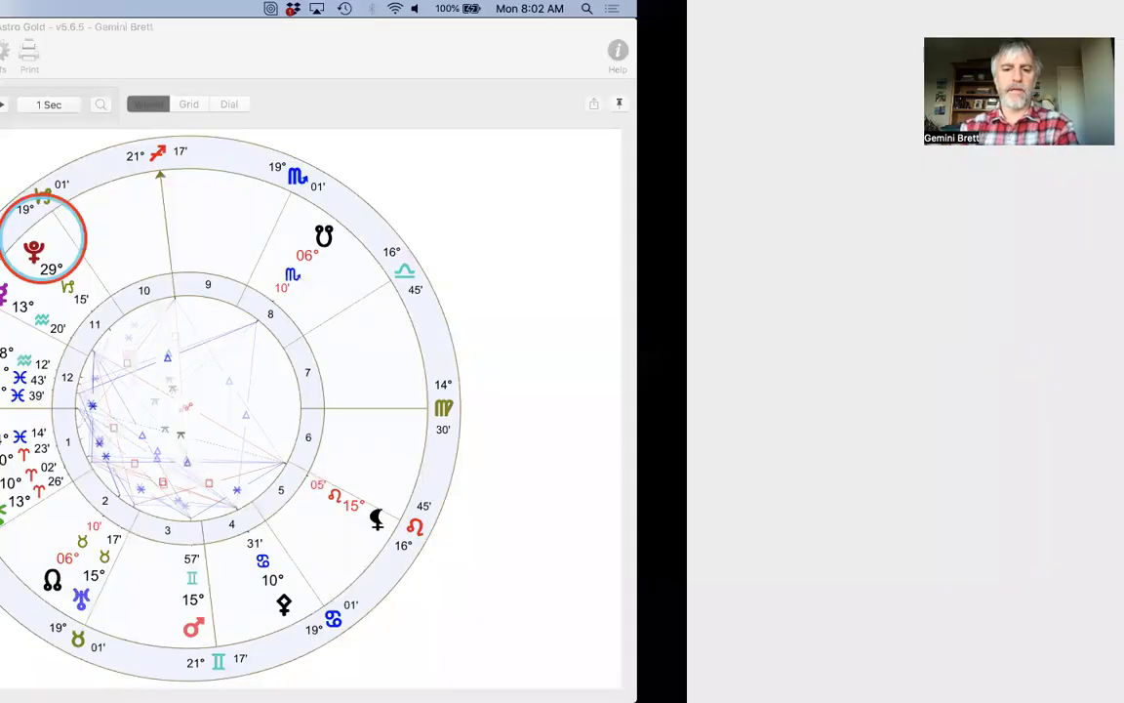
# Relaunch Stellarium and show the landscape ground below the horizon
pyautogui.click(434, 684)
pyautogui.click(351, 675)
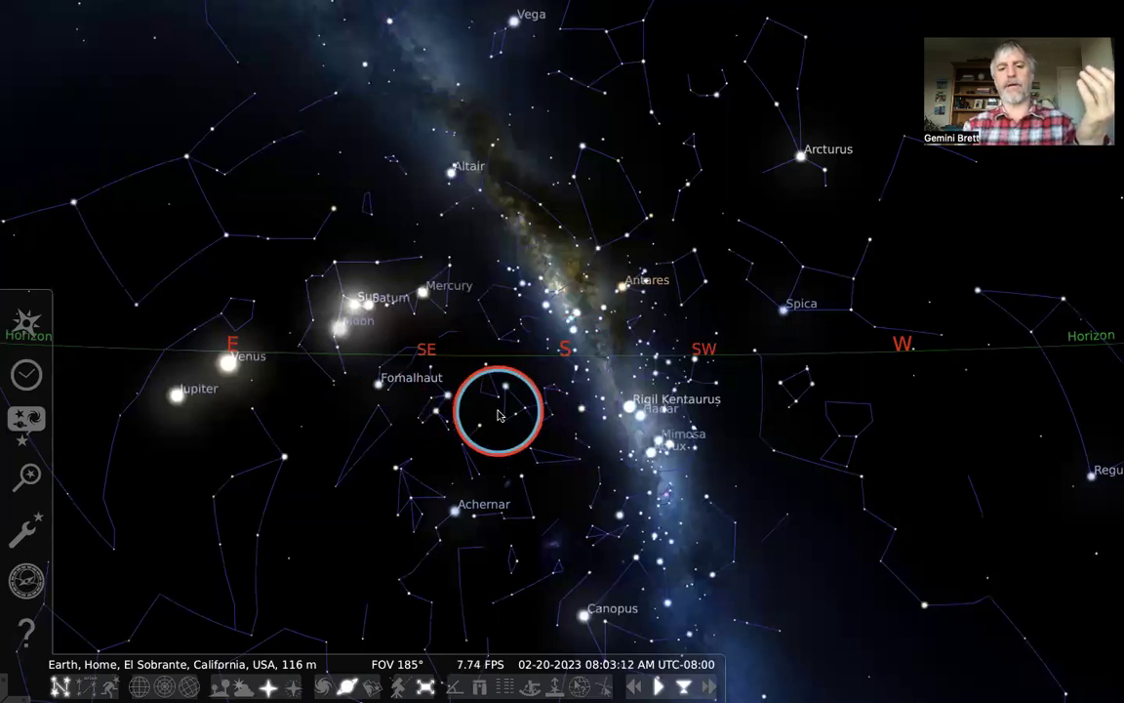
pyautogui.press('g')
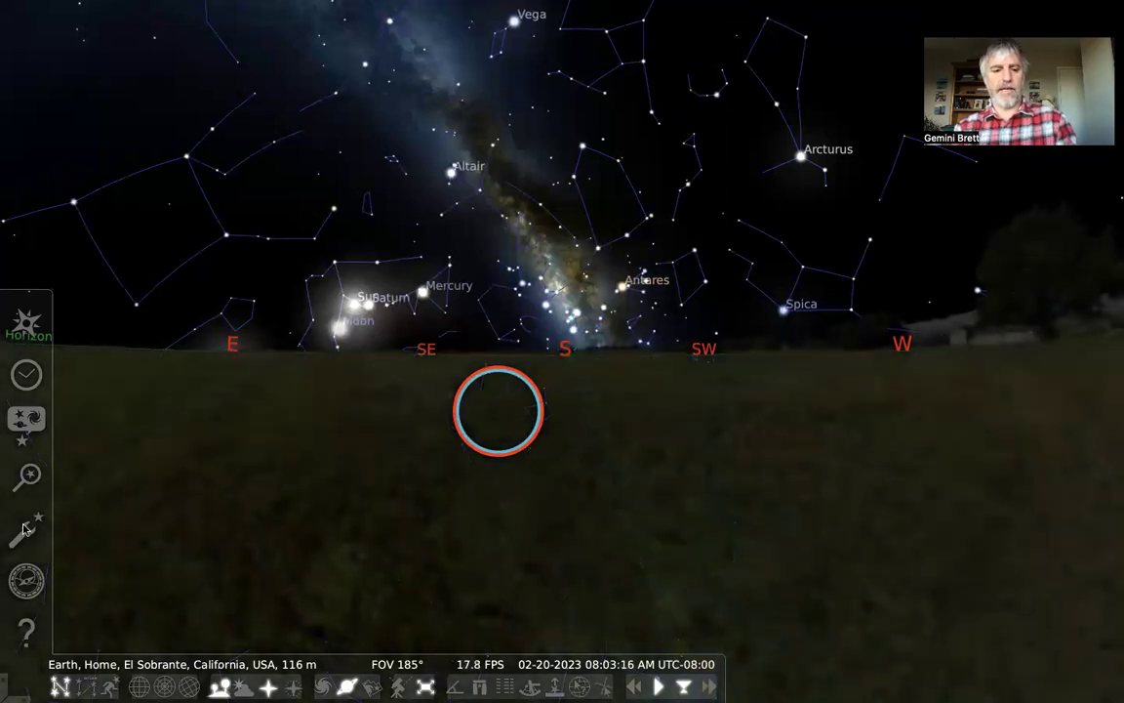
# Save the current settings, including the visible landscape ground, as the startup defaults and restart Stellarium
pyautogui.click(23, 535)
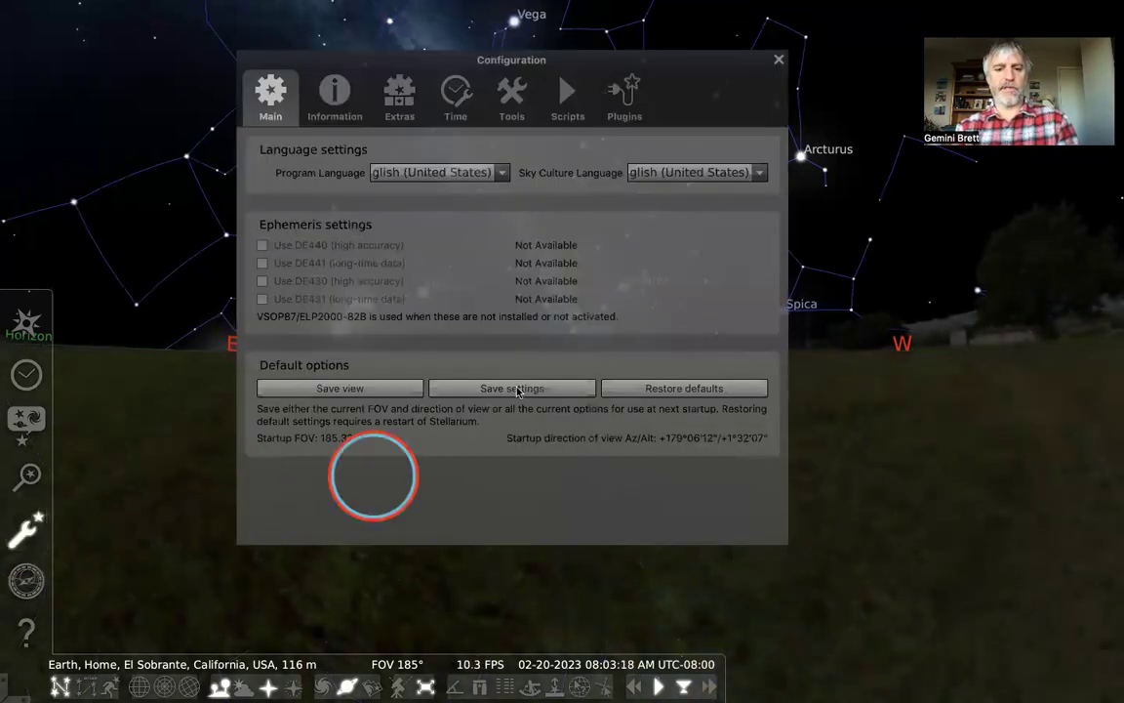
pyautogui.click(778, 60)
pyautogui.click(657, 321)
pyautogui.press('super+q')
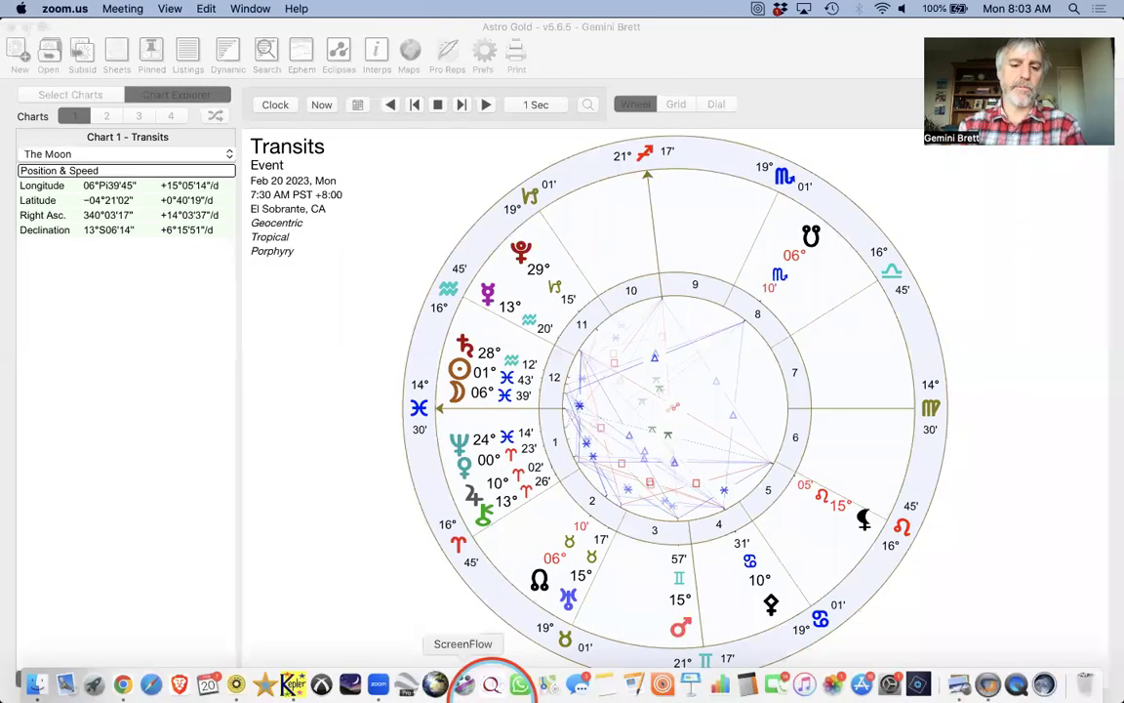
pyautogui.click(492, 683)
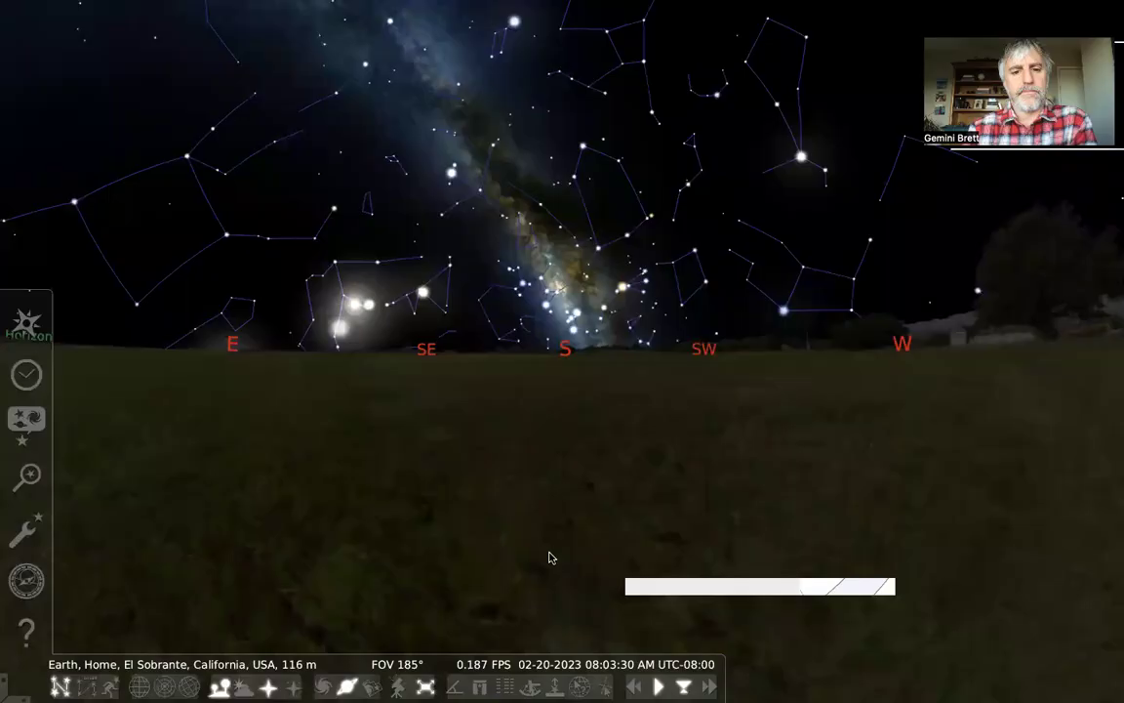
pyautogui.click(549, 557)
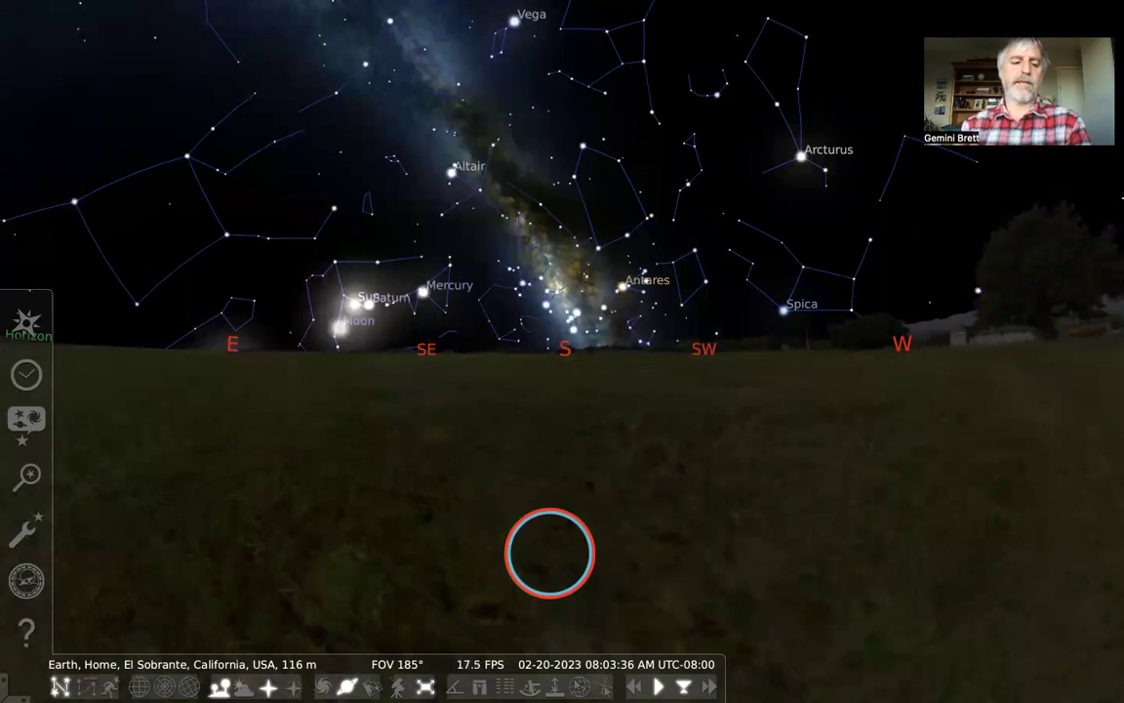
# Set the stars' twinkle to 1.00 in the sky and viewing options
pyautogui.click(26, 528)
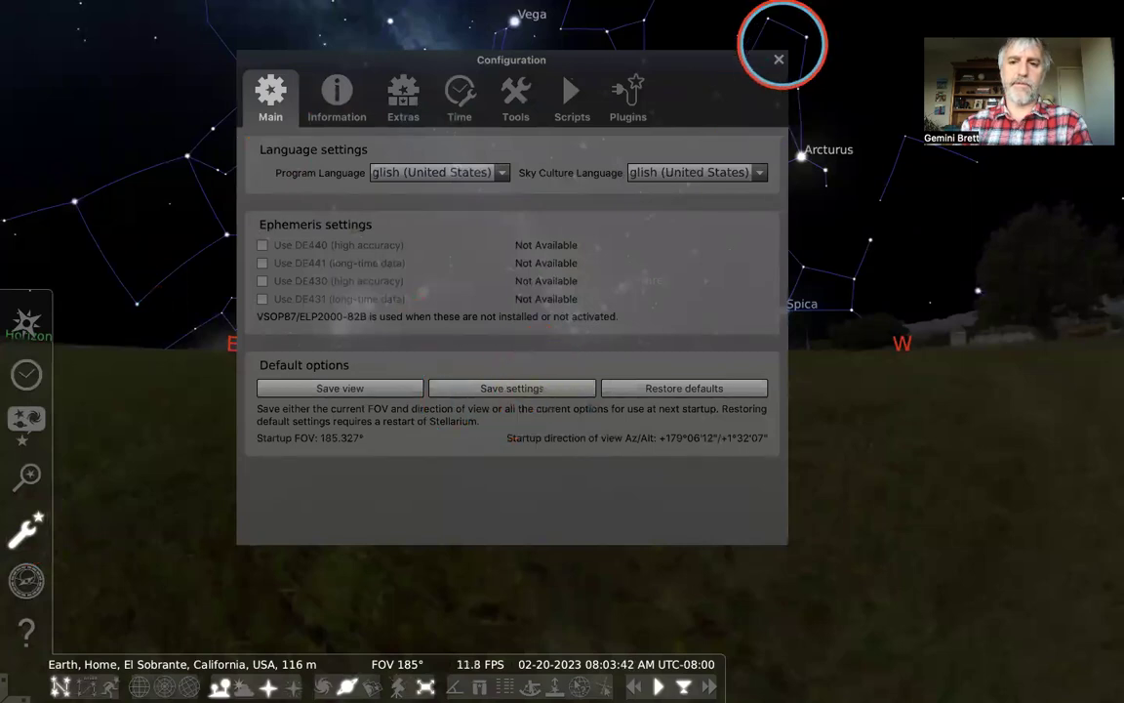
pyautogui.click(778, 60)
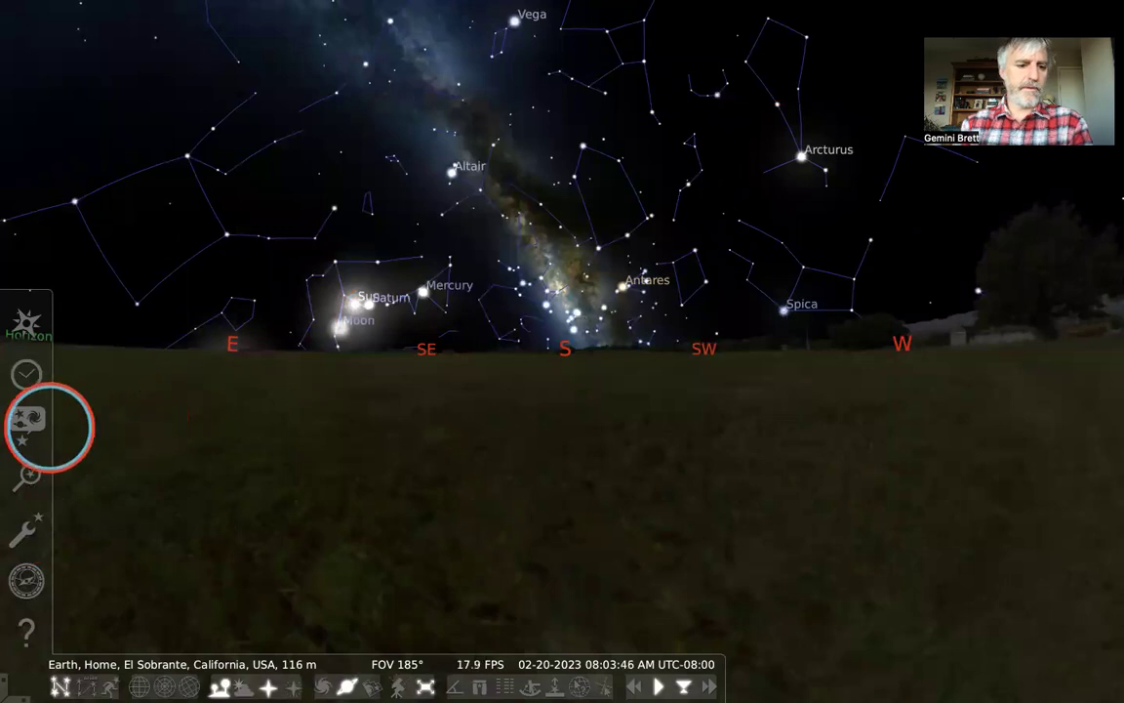
pyautogui.click(27, 425)
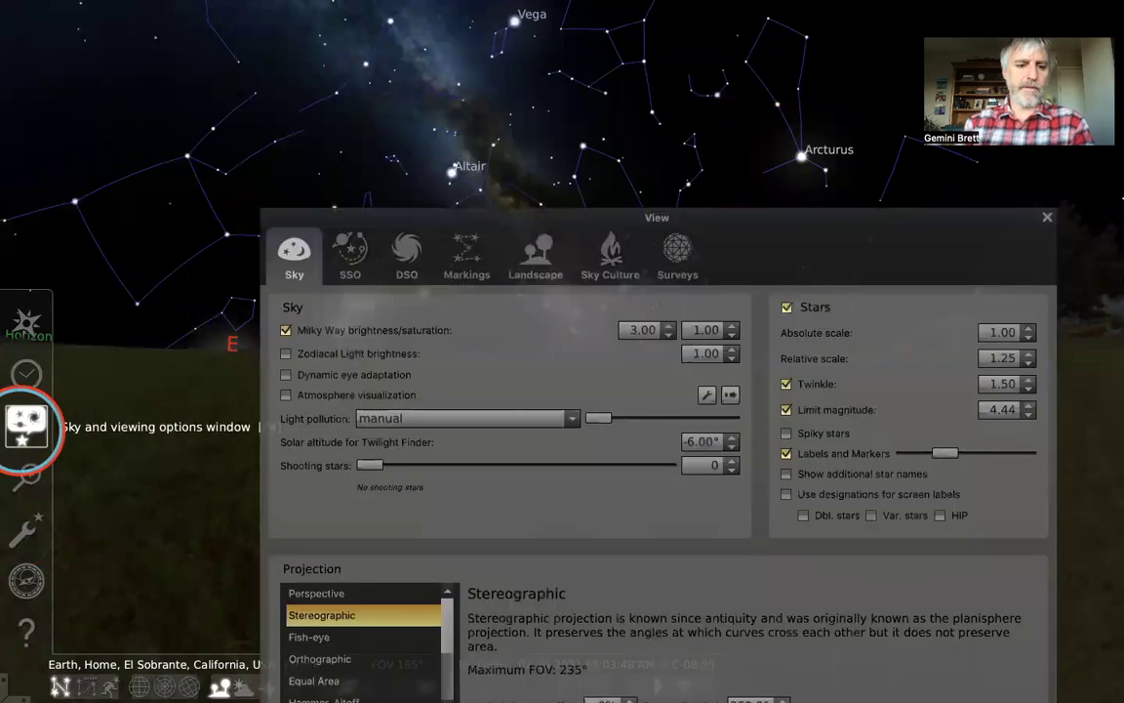
pyautogui.click(1000, 326)
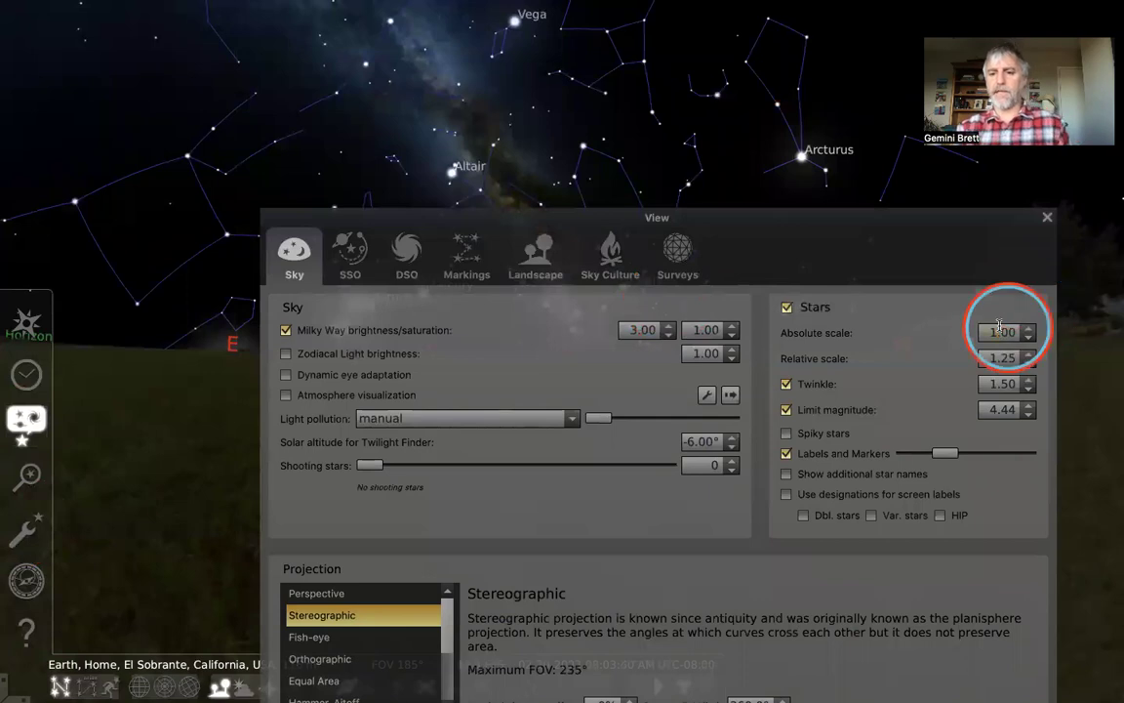
pyautogui.click(1002, 382)
pyautogui.write('1.00')
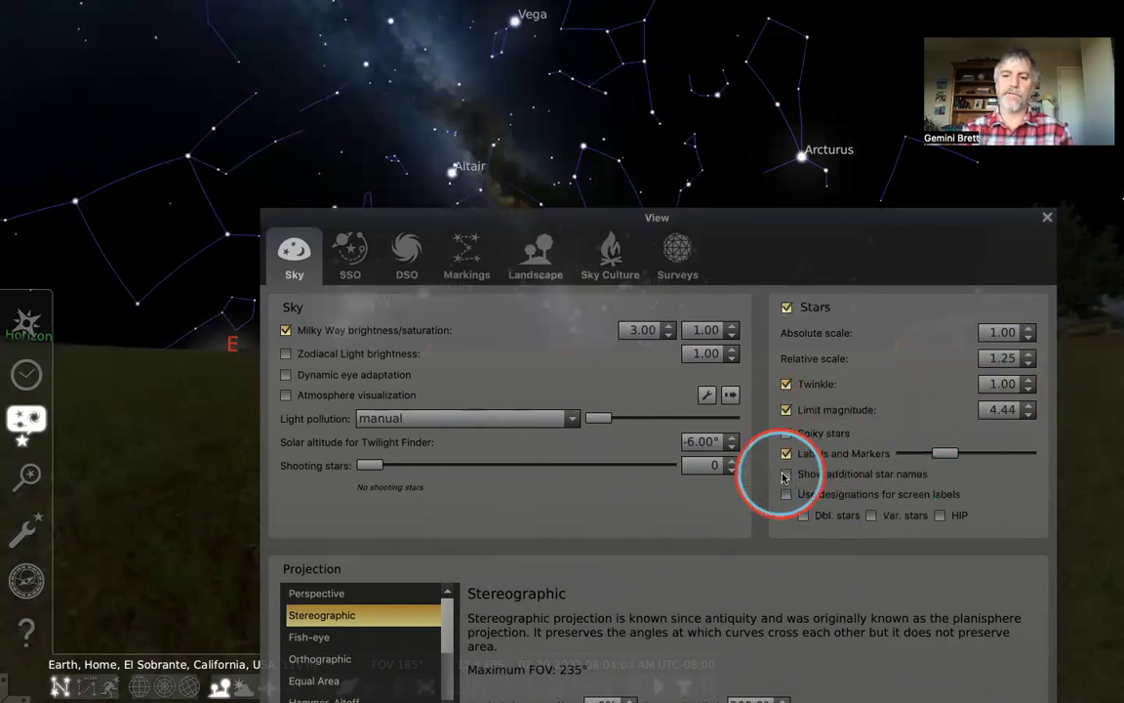
# Select Arcturus and Antares to compare the names given for them, trying the additional star names on Arcturus
pyautogui.click(802, 156)
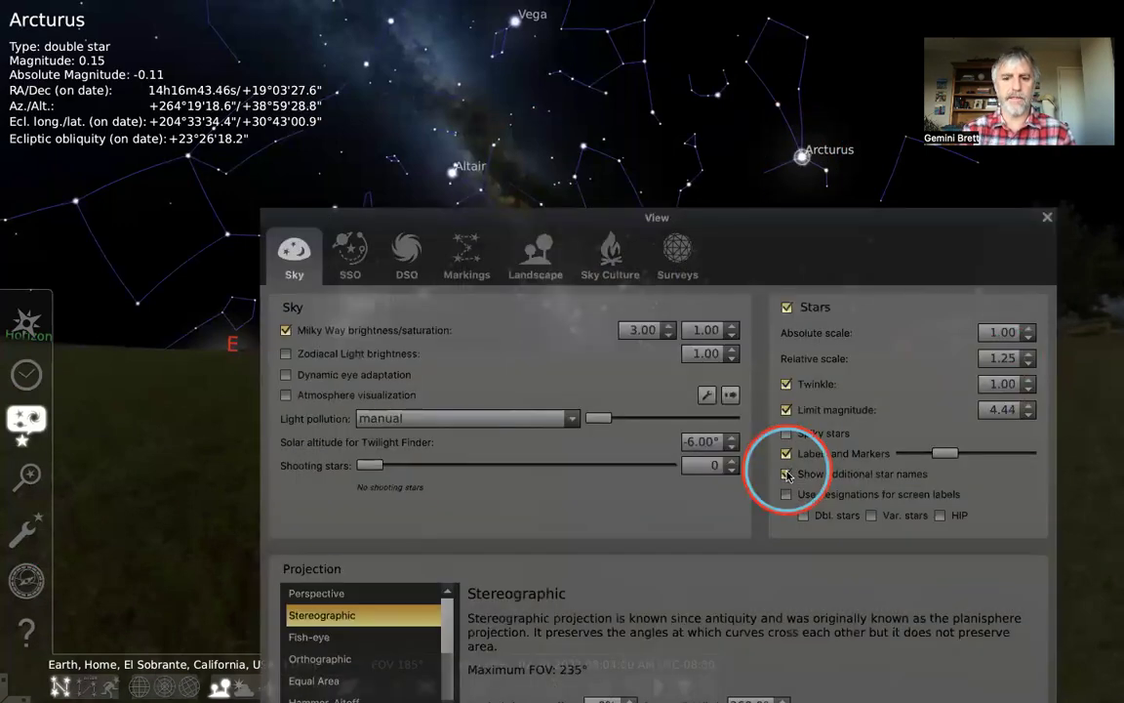
pyautogui.moveTo(837, 223); pyautogui.dragTo(681, 325)
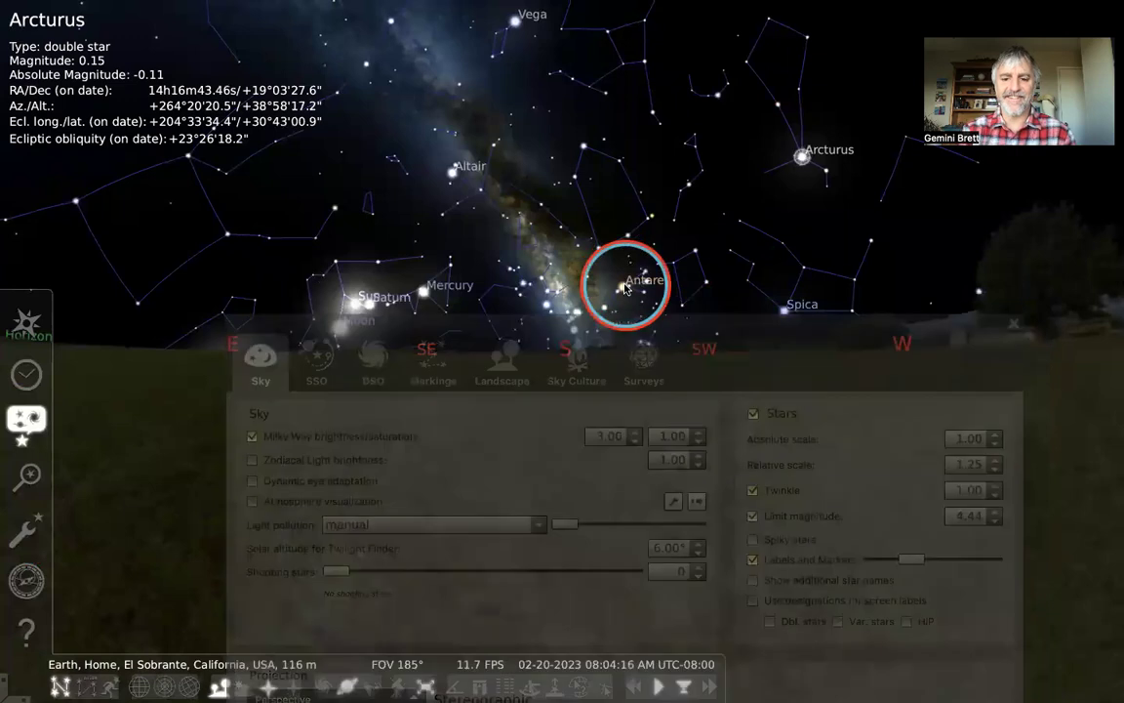
pyautogui.click(624, 281)
pyautogui.click(927, 335)
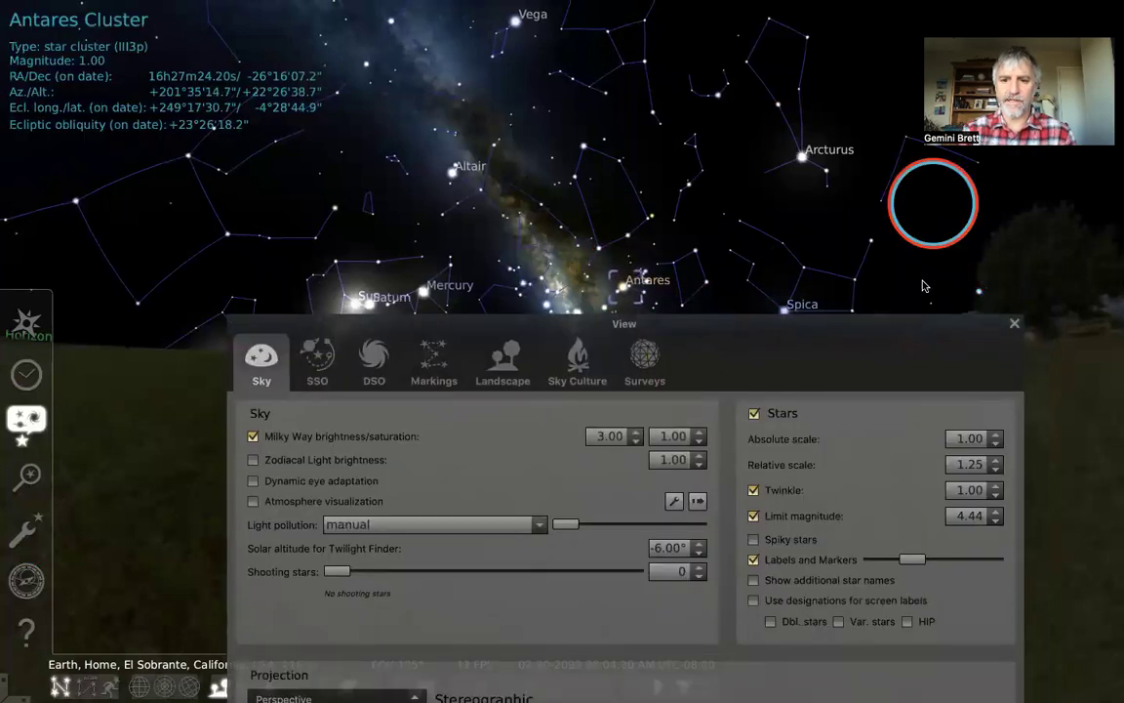
# Switch the additional star names on, select Altair to check its alternative name, and switch them off again
pyautogui.moveTo(928, 322); pyautogui.dragTo(923, 220)
pyautogui.click(750, 475)
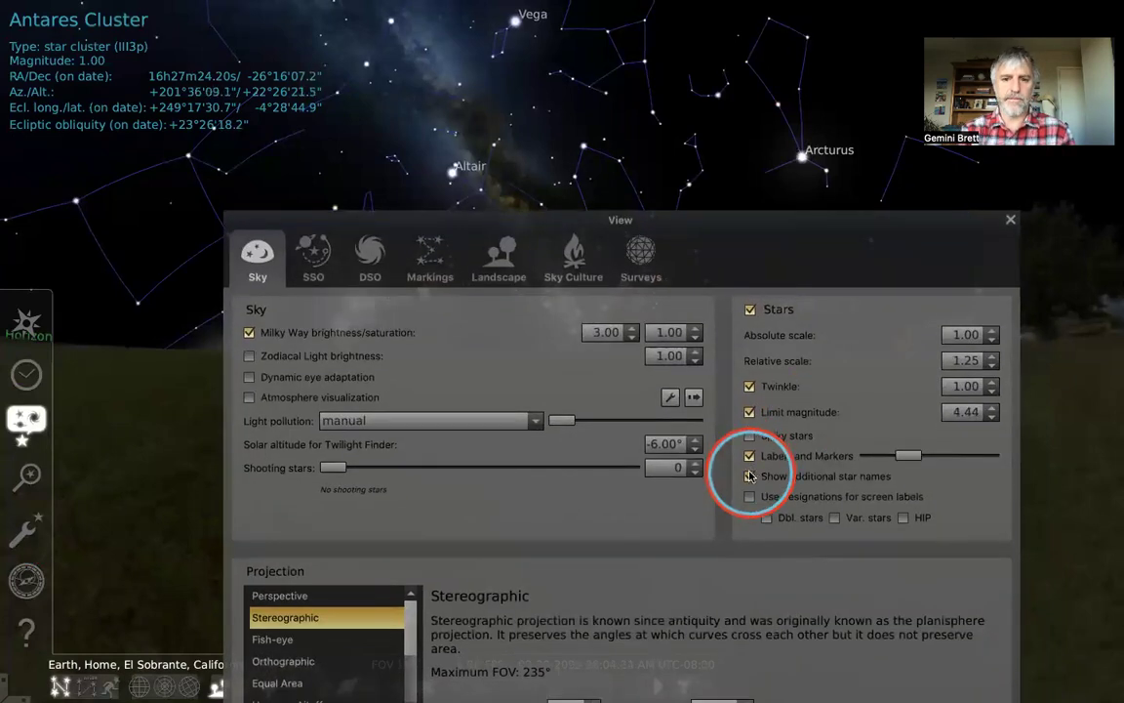
pyautogui.click(451, 175)
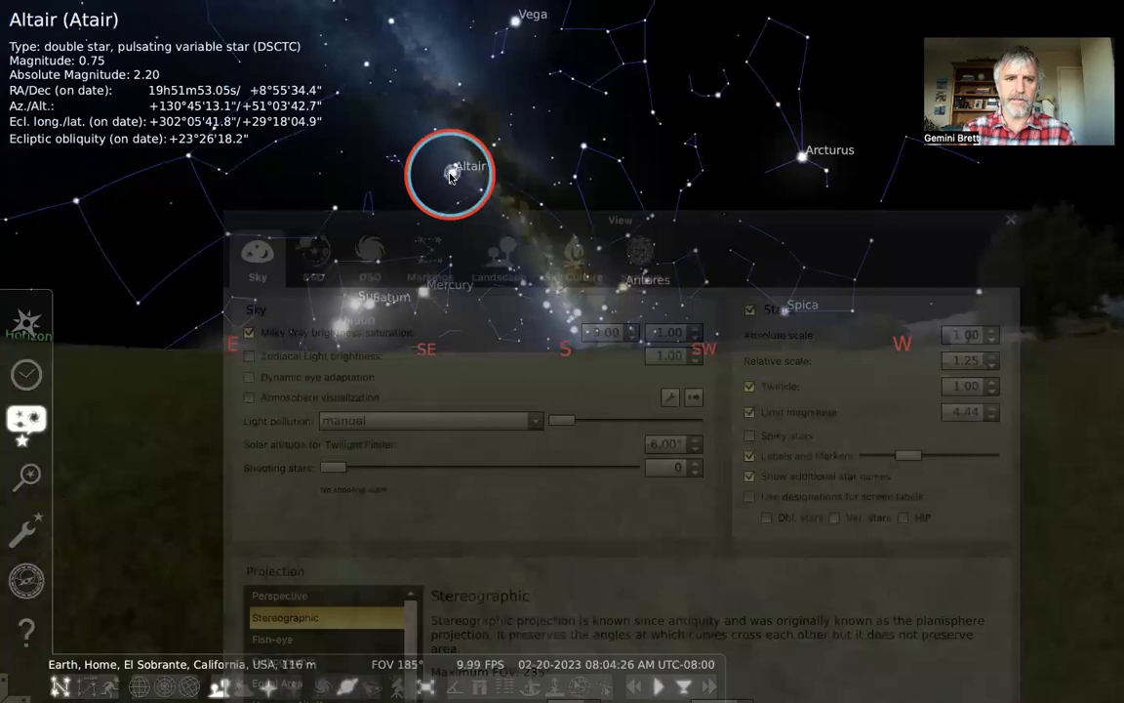
pyautogui.click(750, 478)
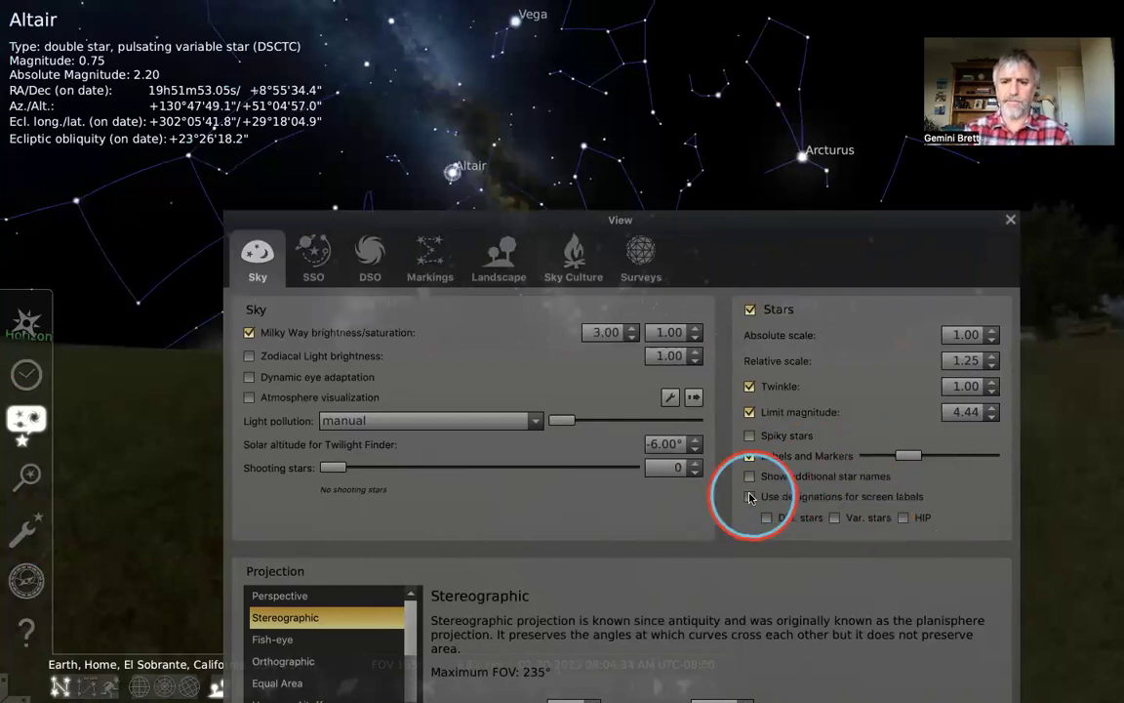
# Use designations for the star labels on screen, including those for double stars, variable stars and HIP numbers
pyautogui.click(749, 497)
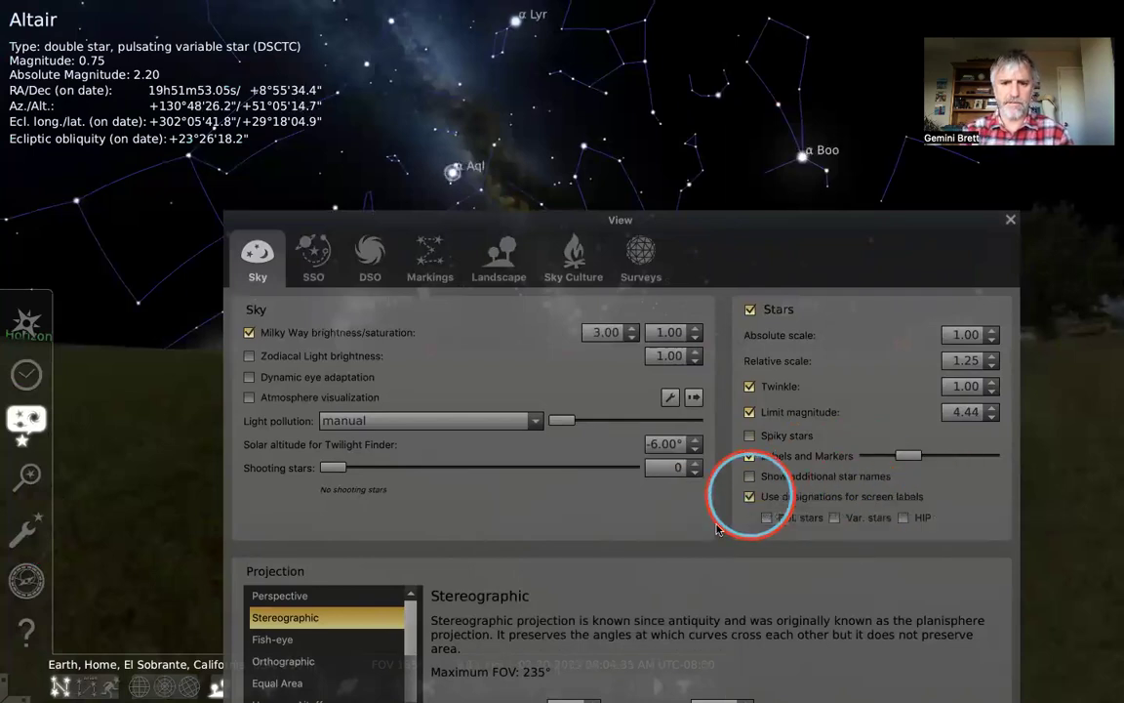
pyautogui.click(766, 518)
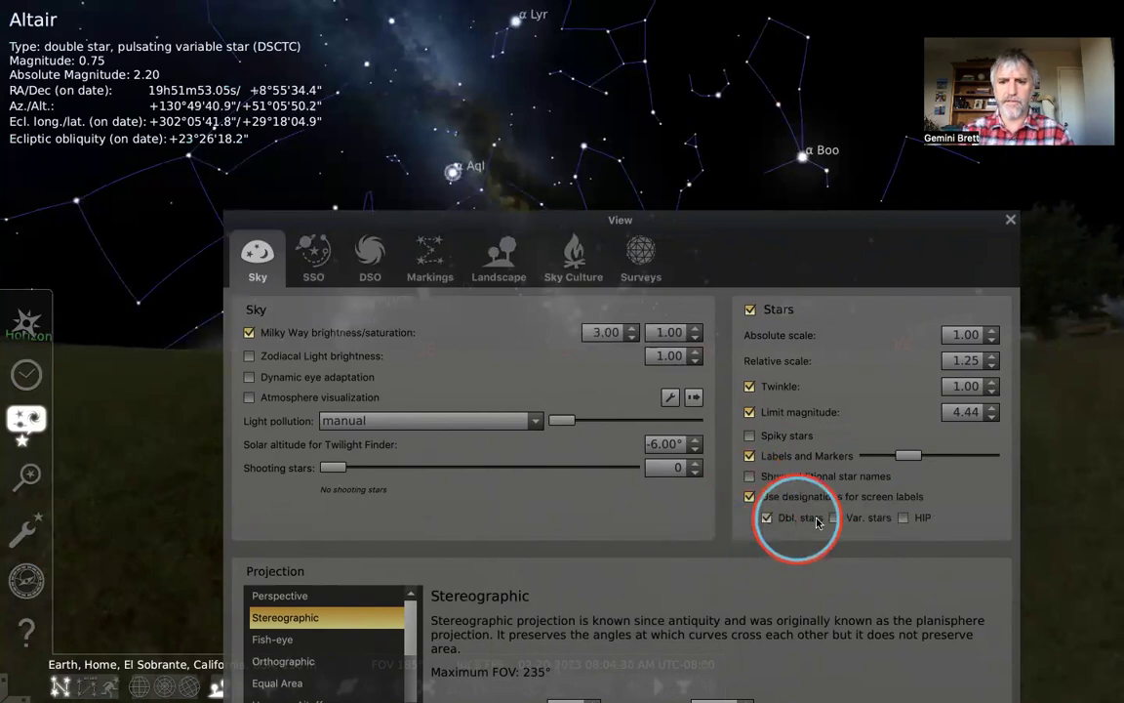
pyautogui.click(835, 519)
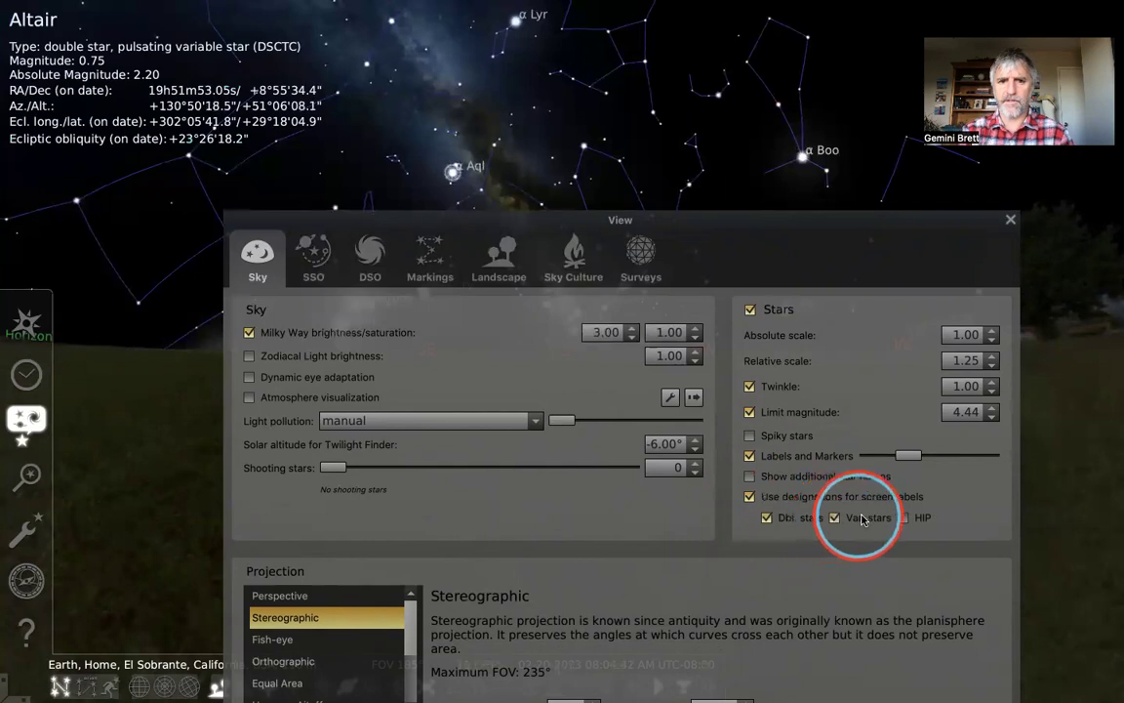
pyautogui.click(904, 518)
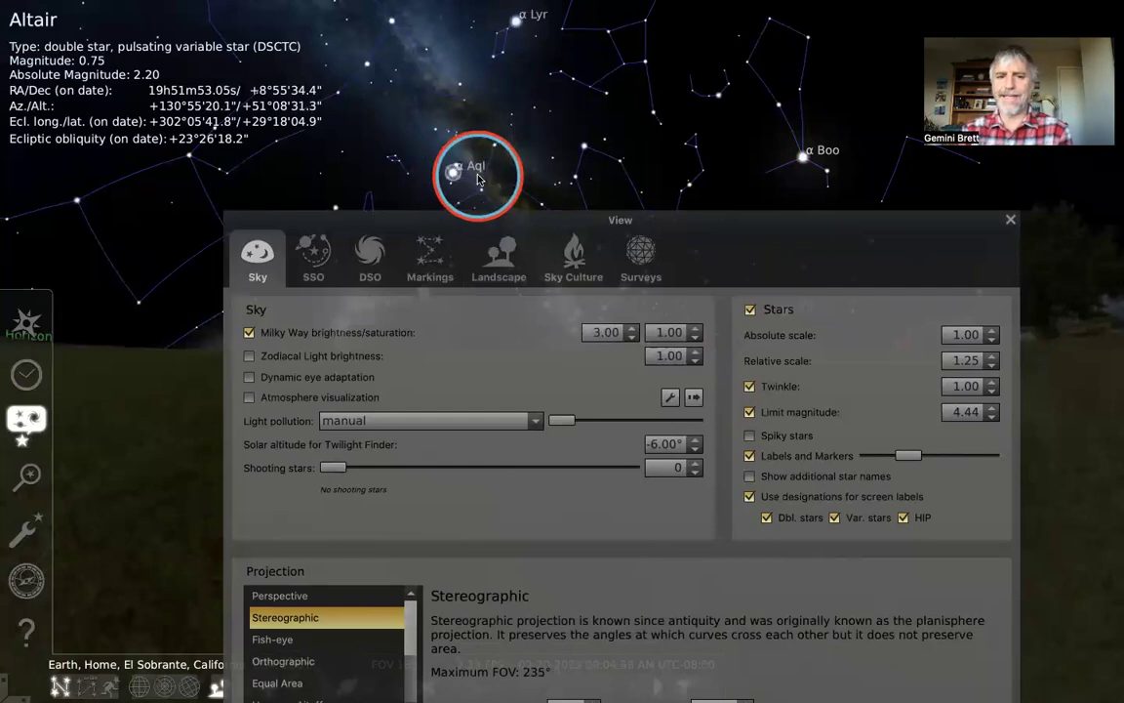
# Uncover the sky and select Unukalhai and Rasalhague to examine how unlabelled stars are identified
pyautogui.moveTo(791, 221); pyautogui.dragTo(668, 246)
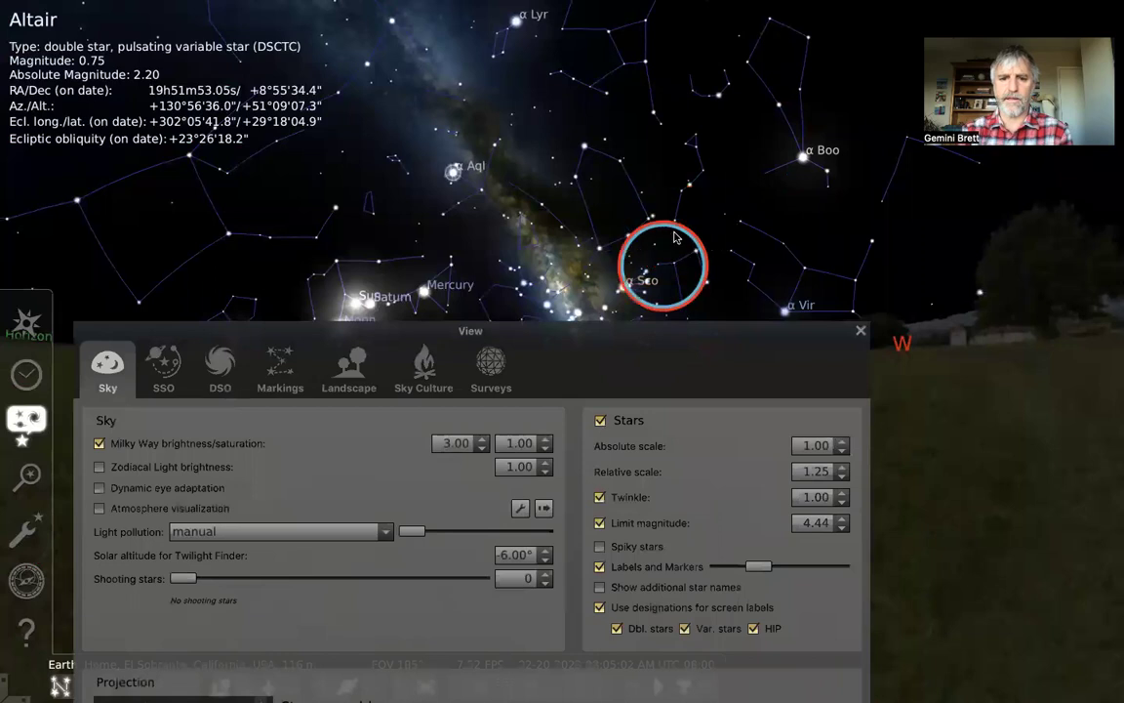
pyautogui.click(690, 187)
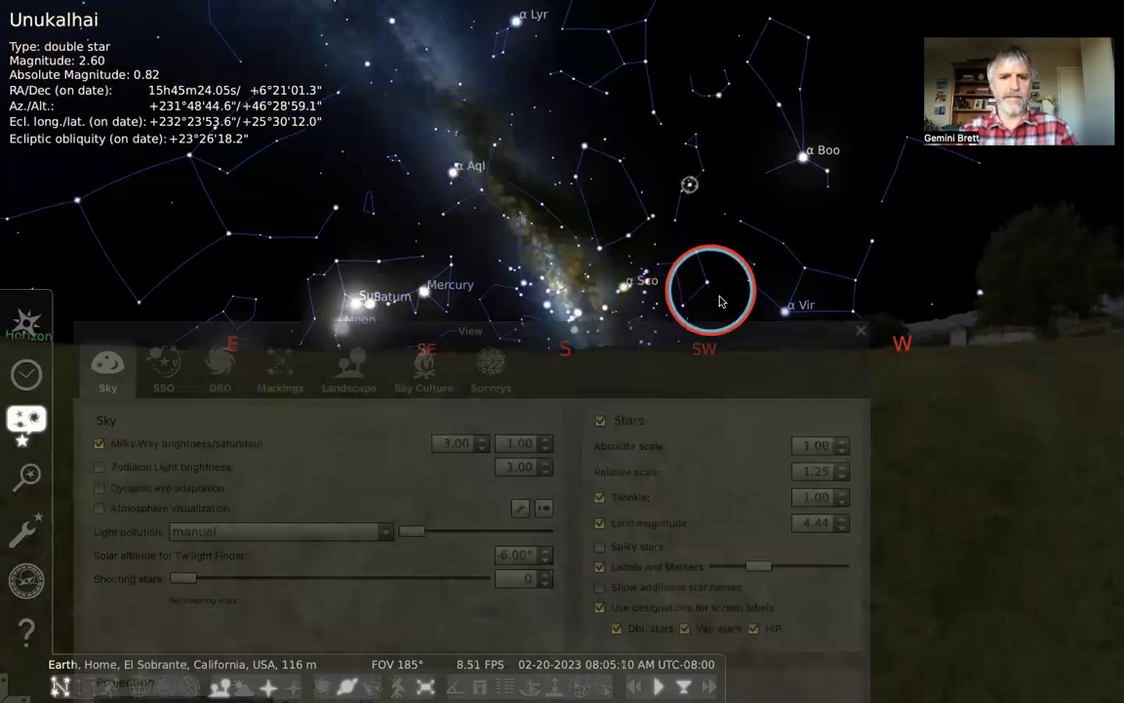
pyautogui.scroll(-2, 585, 149)
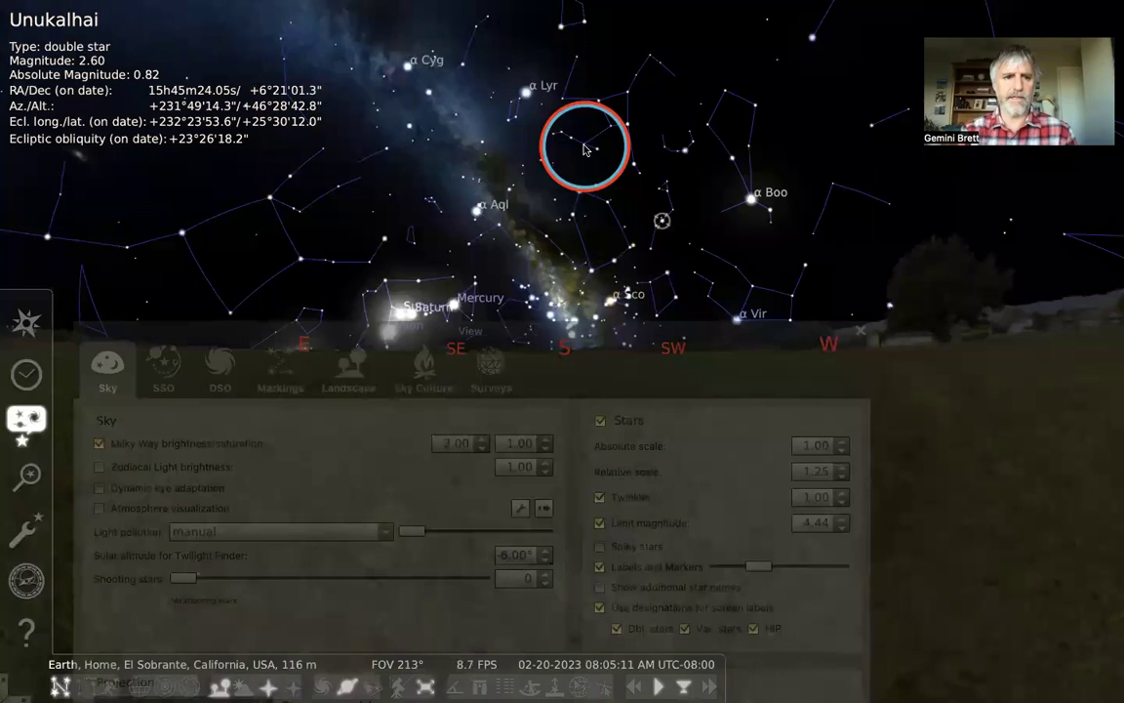
pyautogui.click(576, 224)
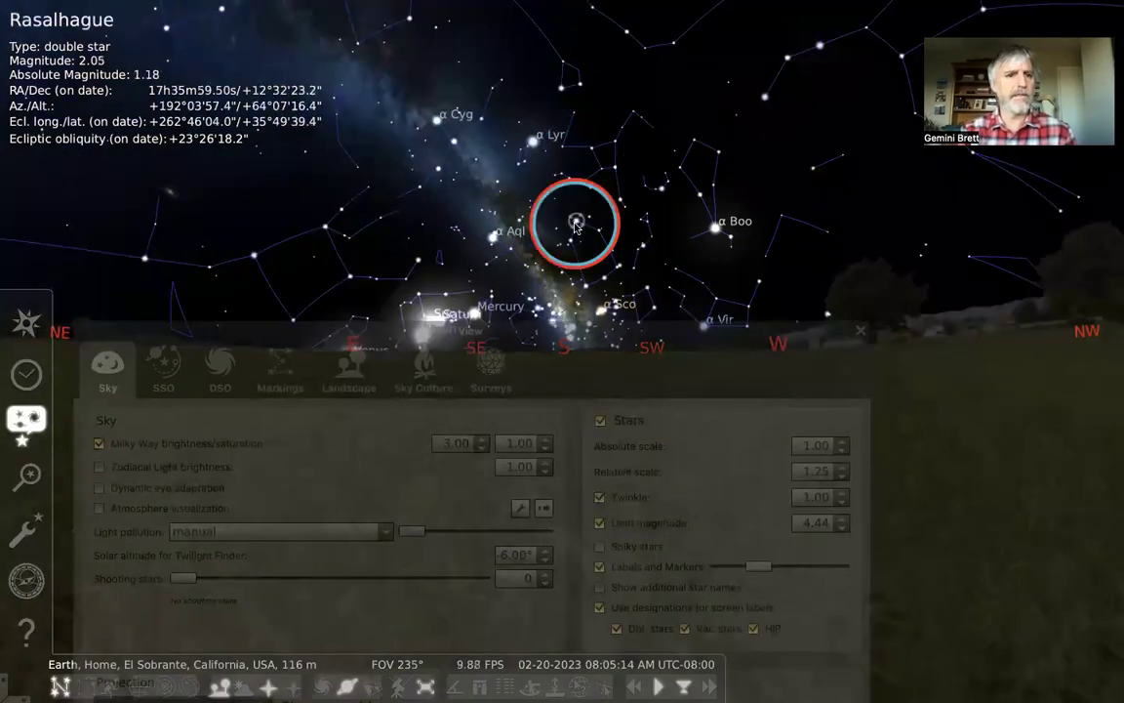
pyautogui.scroll(3, 577, 221)
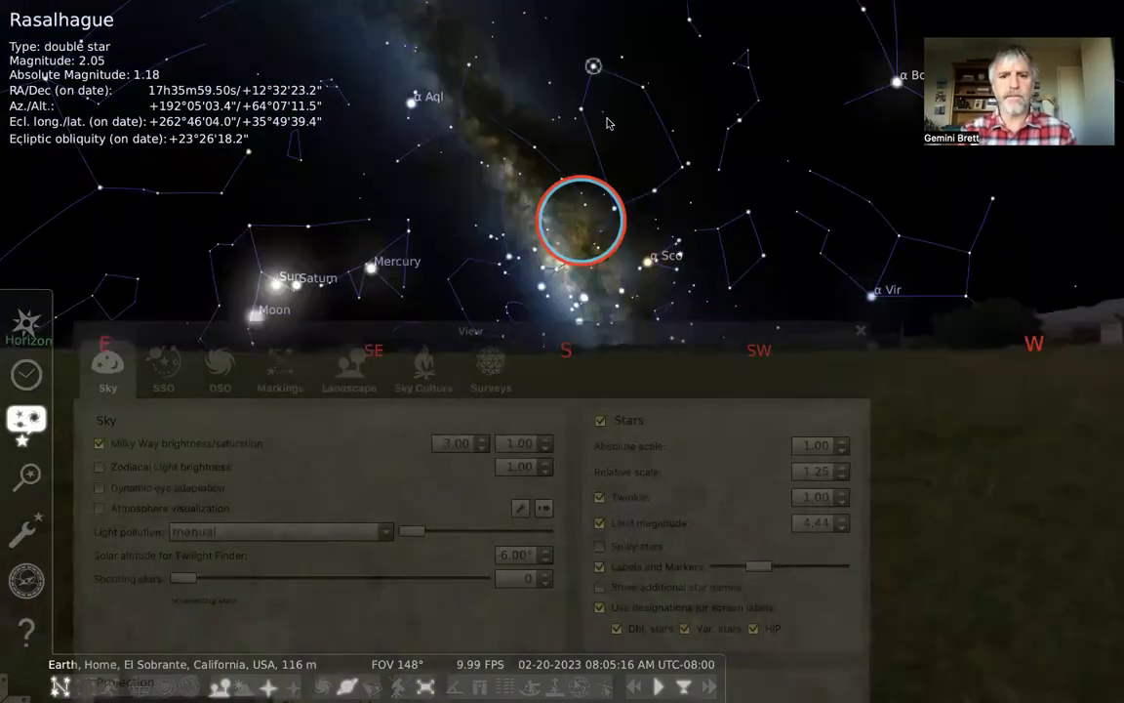
pyautogui.click(595, 66)
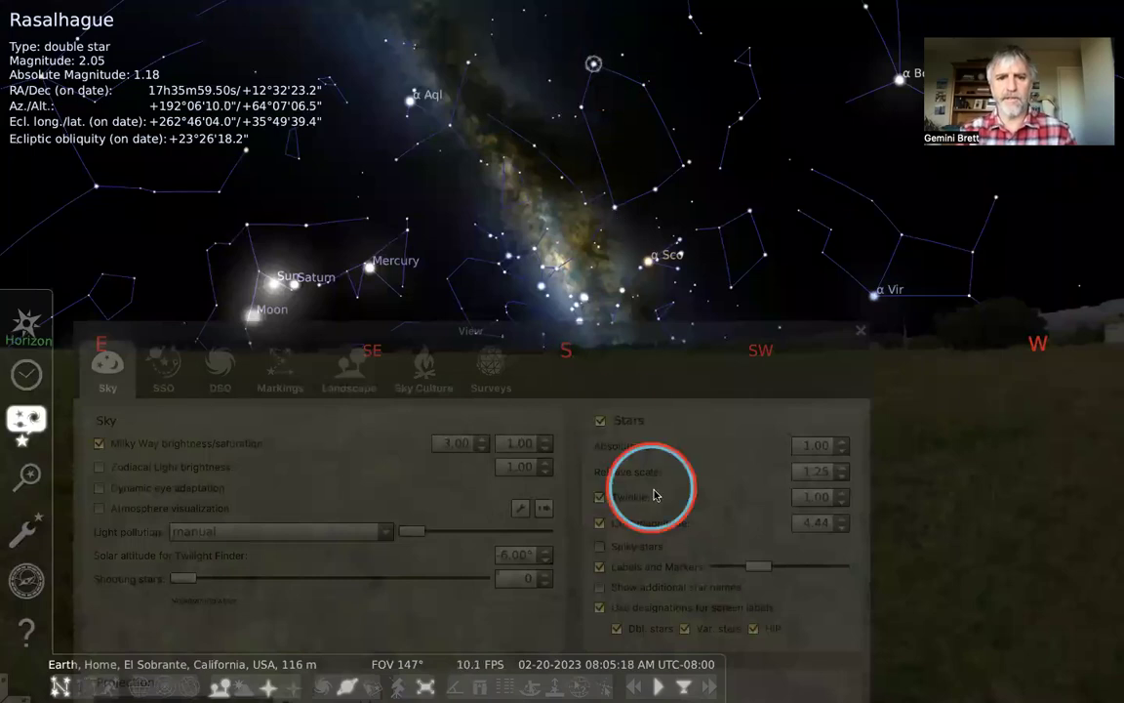
# Increase the amount of star labels and markers so that fainter stars are labelled, and reduce it slightly
pyautogui.click(759, 566)
pyautogui.moveTo(762, 567); pyautogui.dragTo(774, 568)
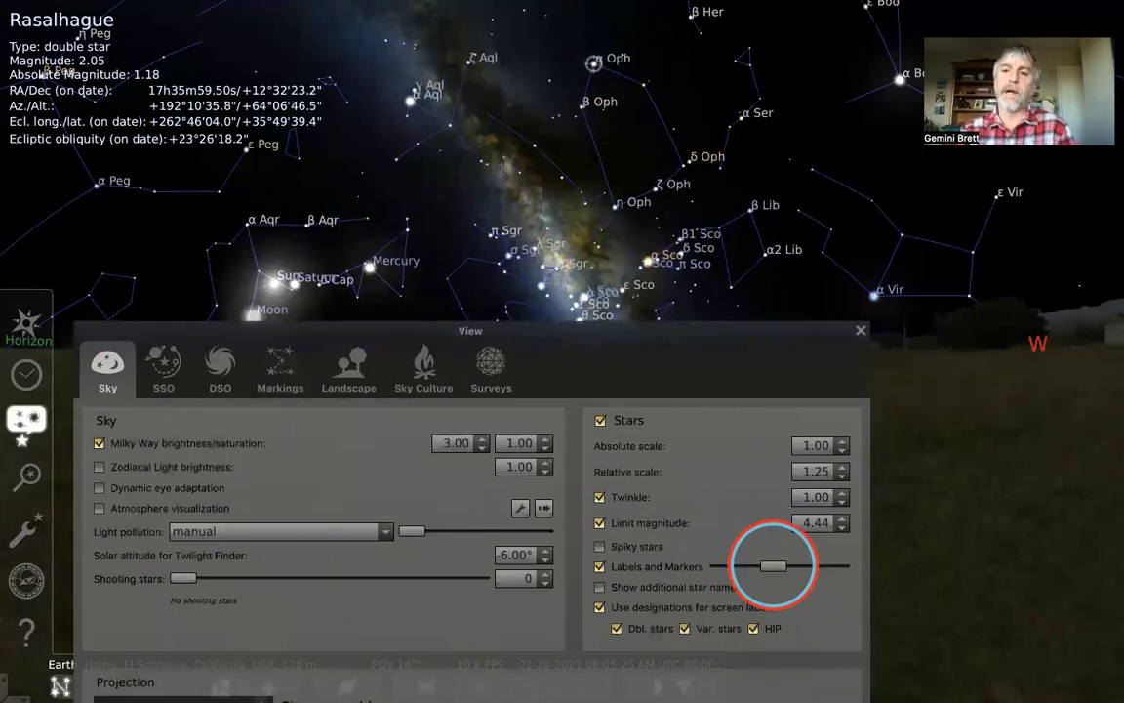
pyautogui.moveTo(773, 566); pyautogui.dragTo(768, 572)
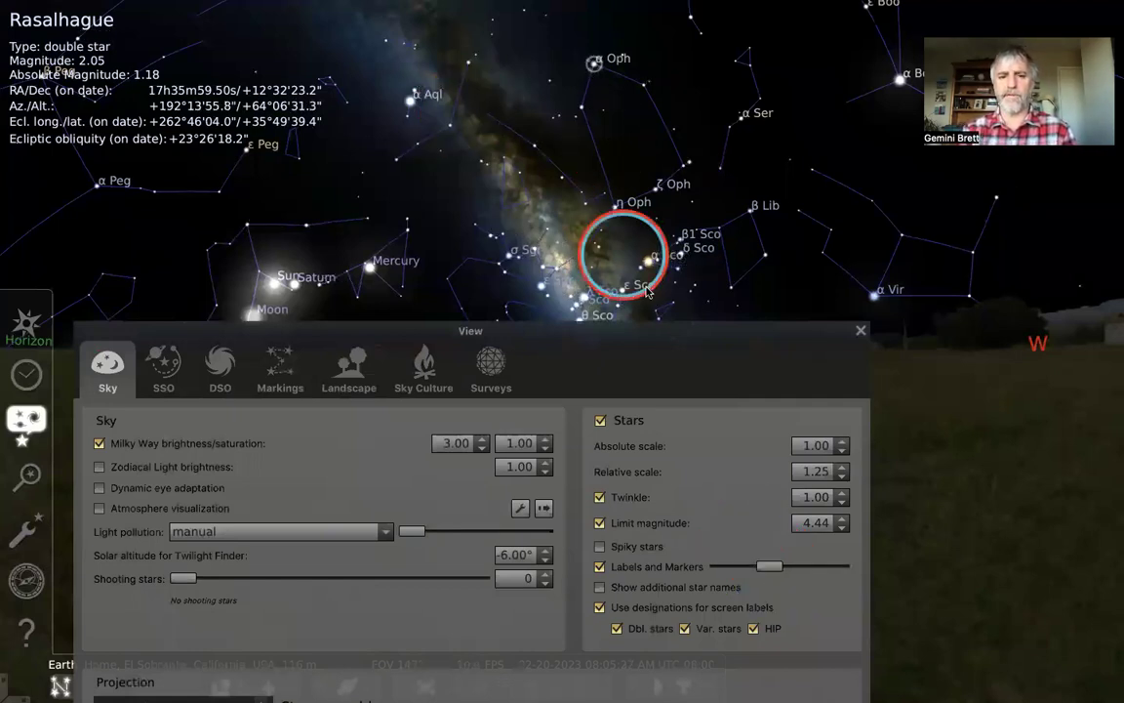
# Turn off all star designation options and reduce the labels to only the brightest stars
pyautogui.click(753, 628)
pyautogui.click(727, 629)
pyautogui.click(617, 627)
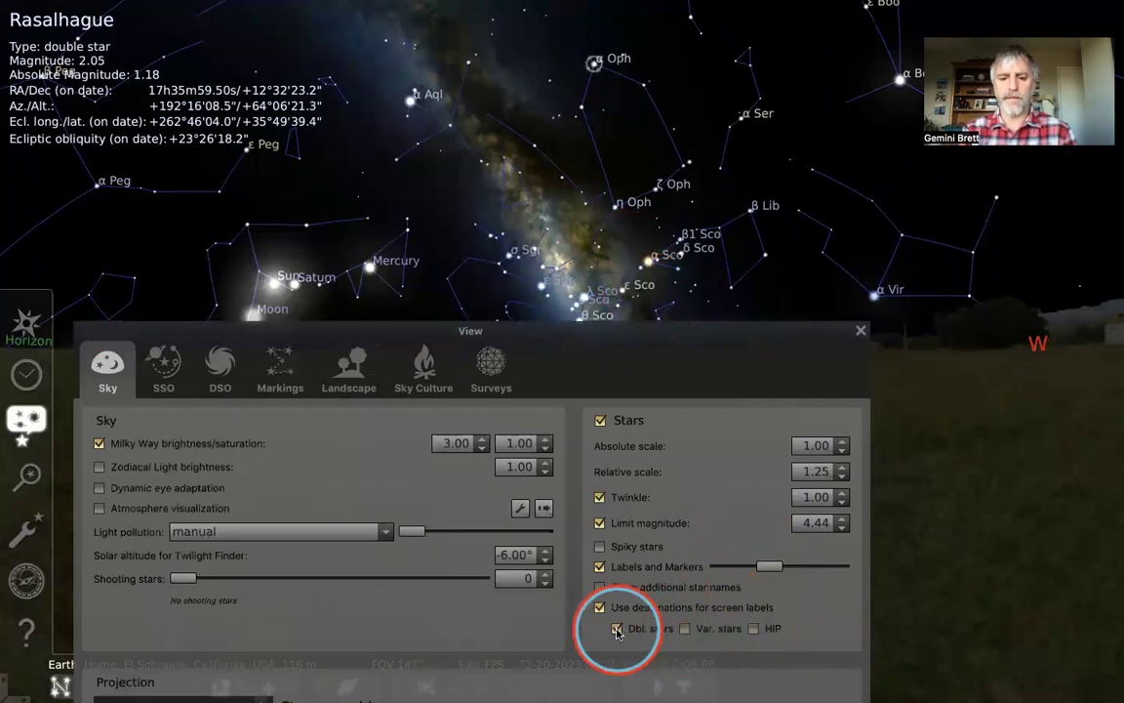
pyautogui.click(600, 608)
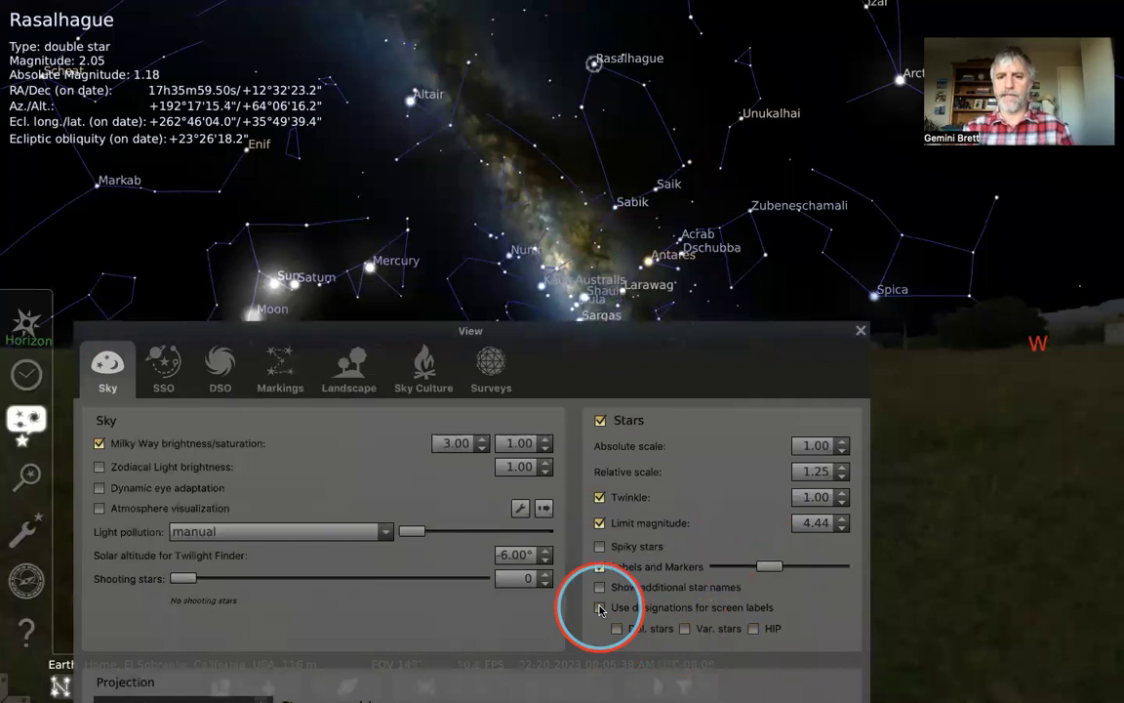
pyautogui.moveTo(769, 566); pyautogui.dragTo(752, 566)
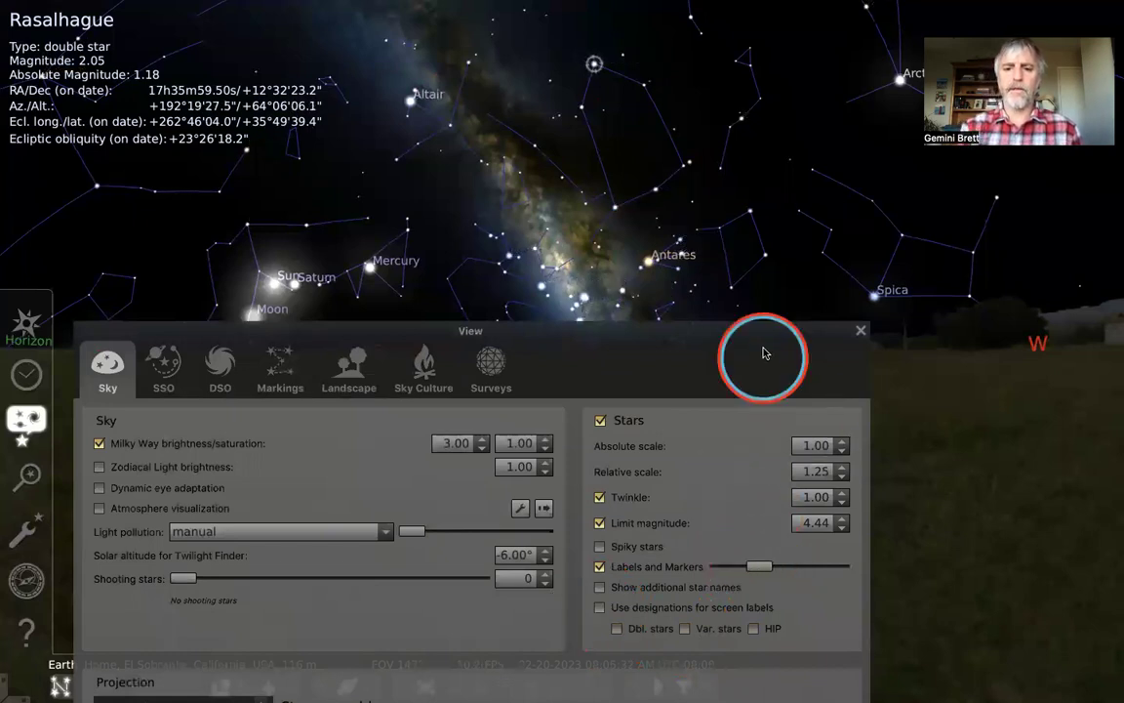
# Try the Fish-eye projection and switch the sky to Orthographic, moving the options window aside to reveal the view
pyautogui.moveTo(765, 331); pyautogui.dragTo(853, 100)
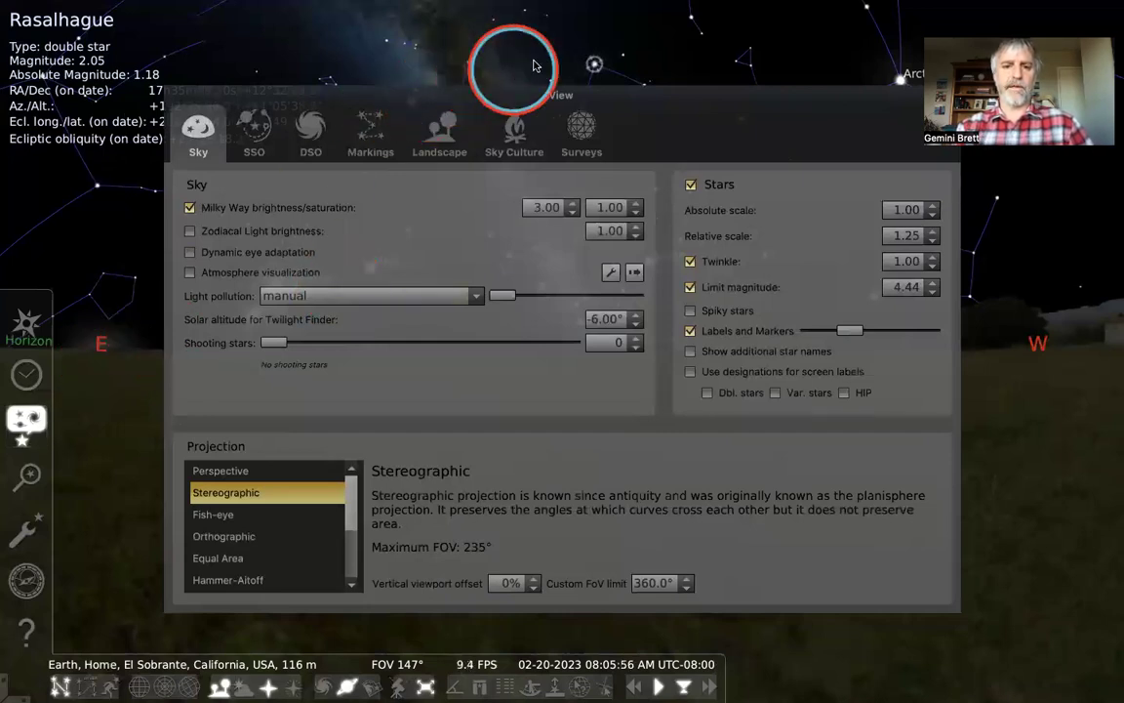
pyautogui.moveTo(629, 90); pyautogui.dragTo(689, 40)
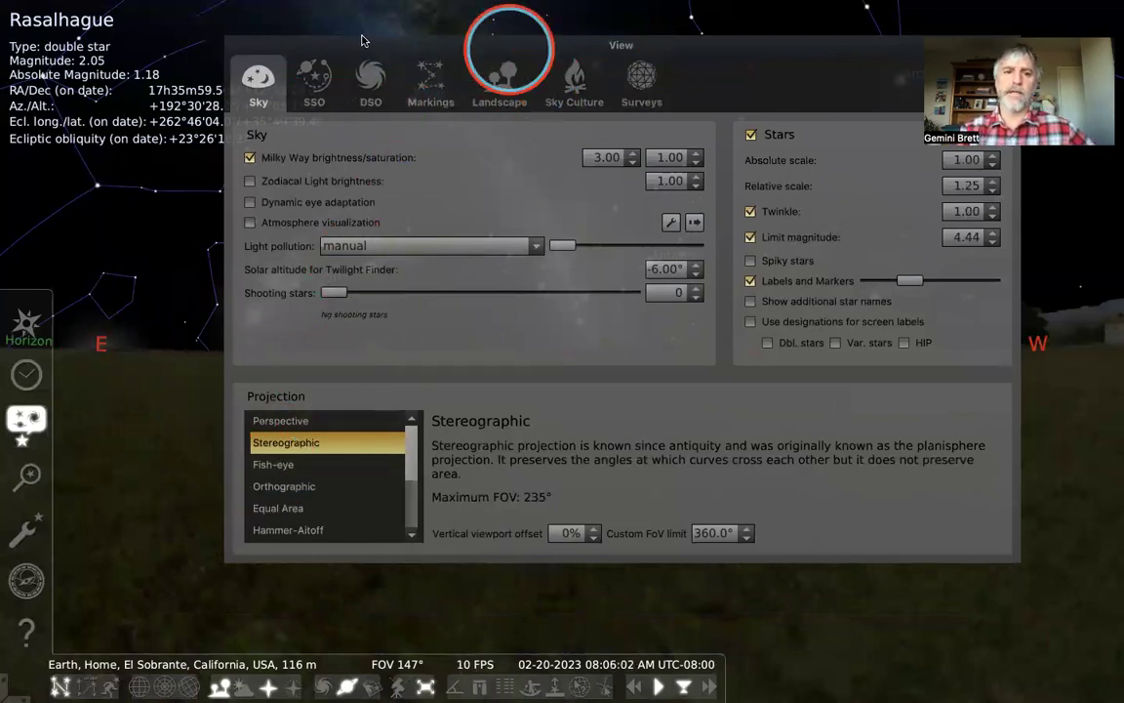
pyautogui.moveTo(318, 37); pyautogui.dragTo(709, 136)
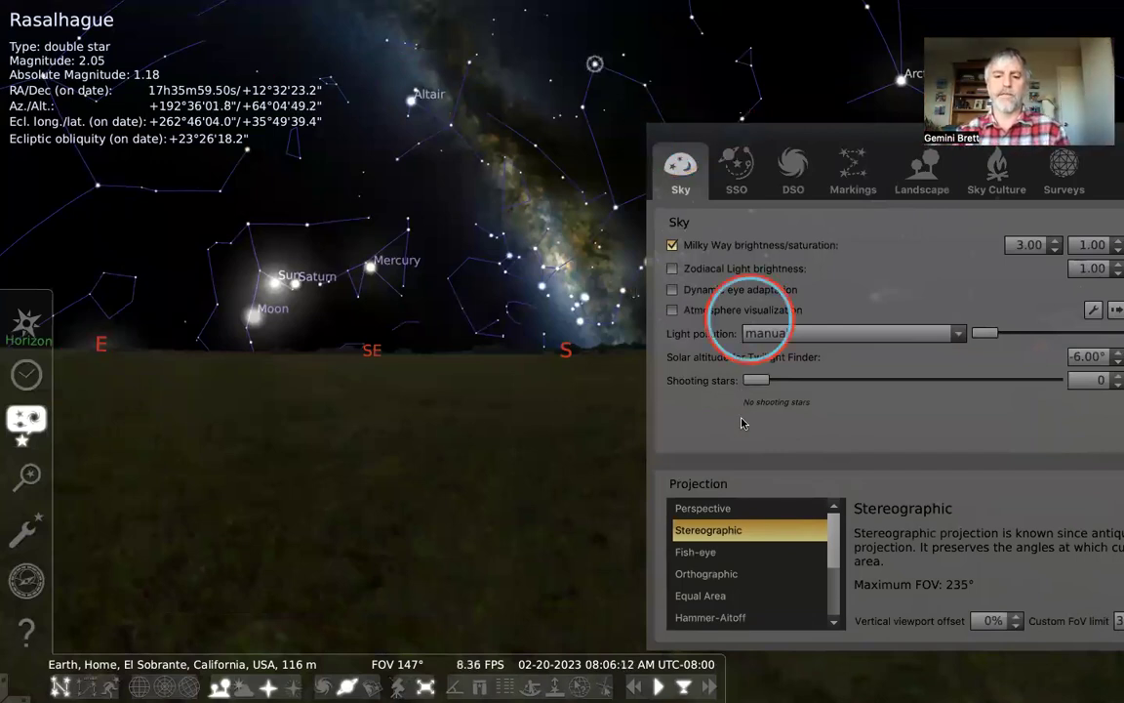
pyautogui.click(709, 552)
pyautogui.click(705, 575)
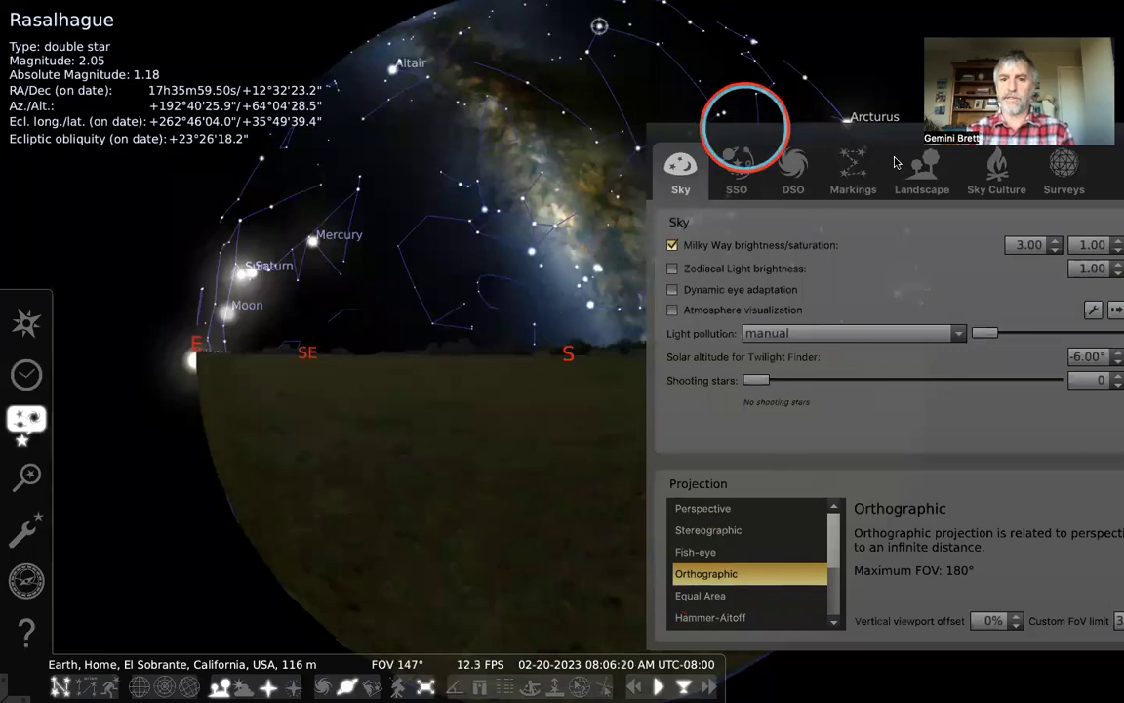
pyautogui.moveTo(691, 126); pyautogui.dragTo(872, 176)
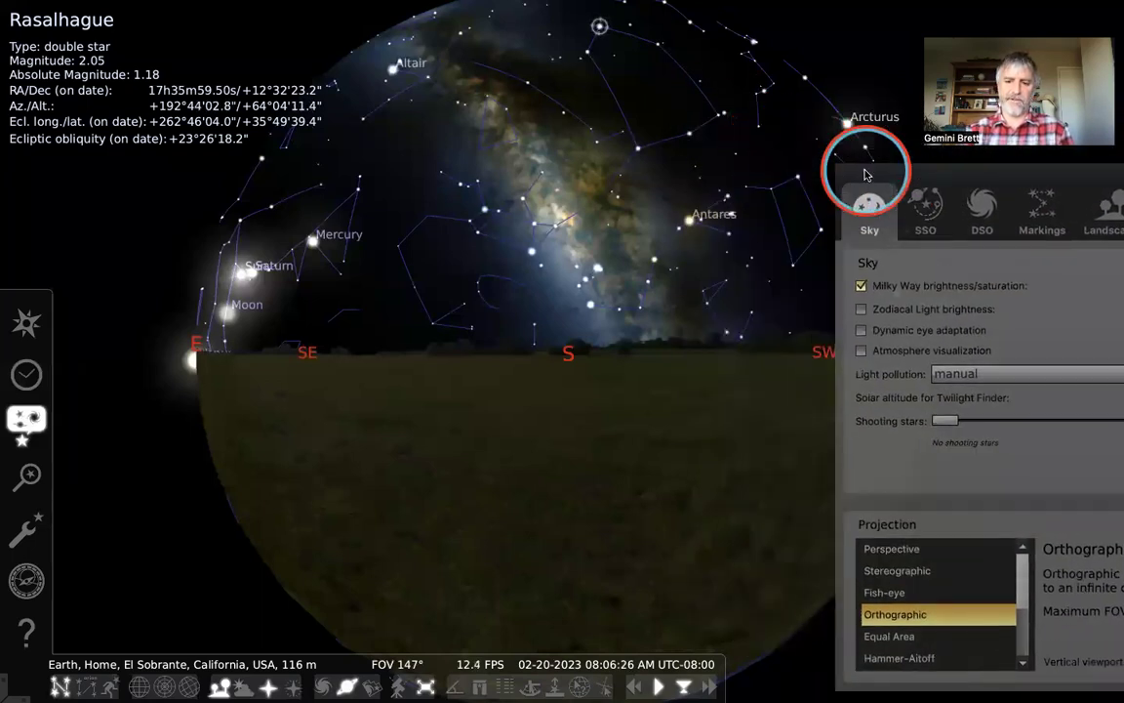
# Switch the sky to the Stereographic projection and compare its wide-angle and close-up views of the southern horizon
pyautogui.click(653, 375)
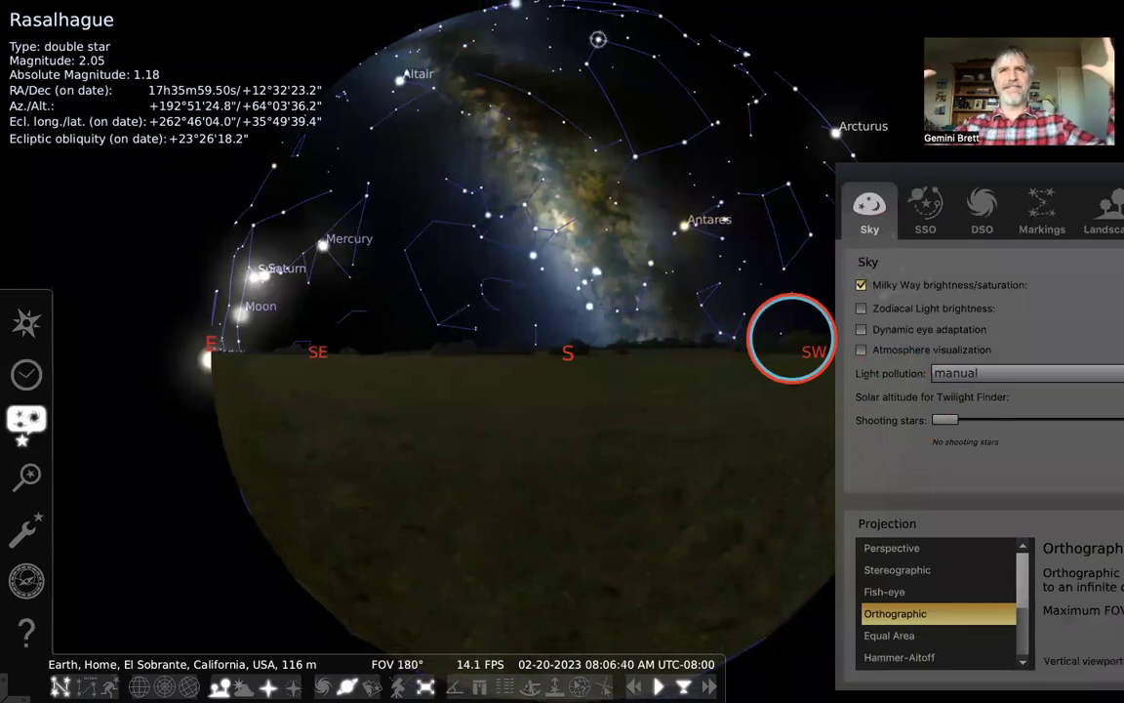
pyautogui.click(961, 570)
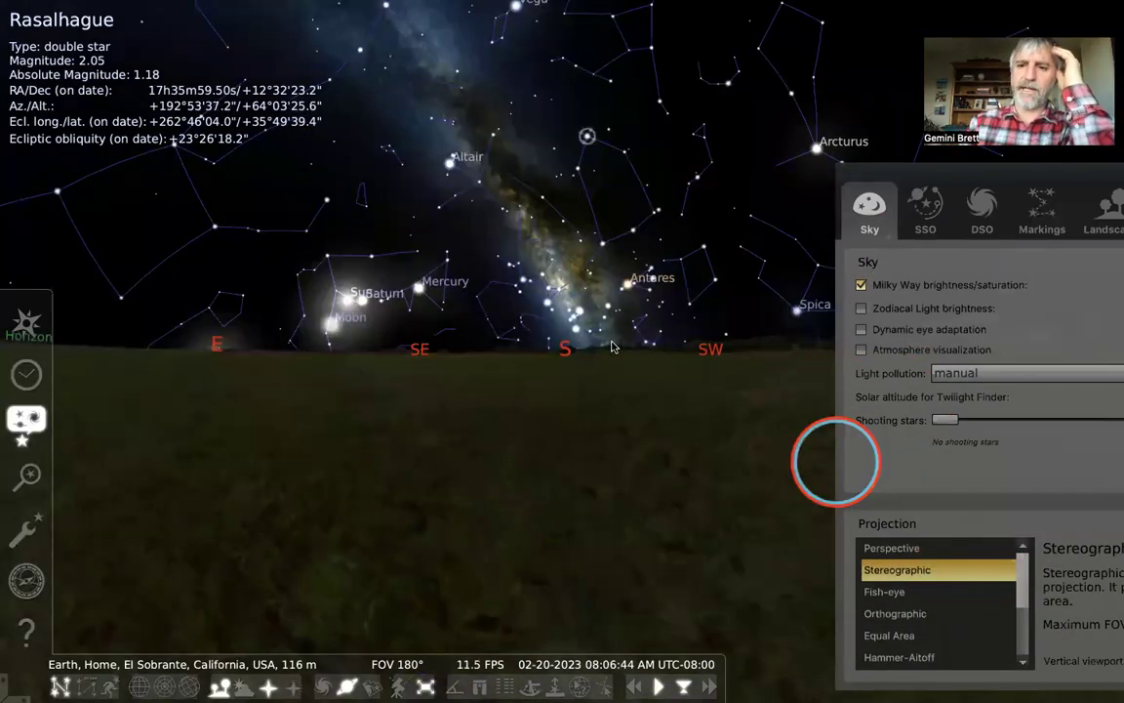
pyautogui.scroll(-2, 612, 345)
pyautogui.scroll(3, 612, 344)
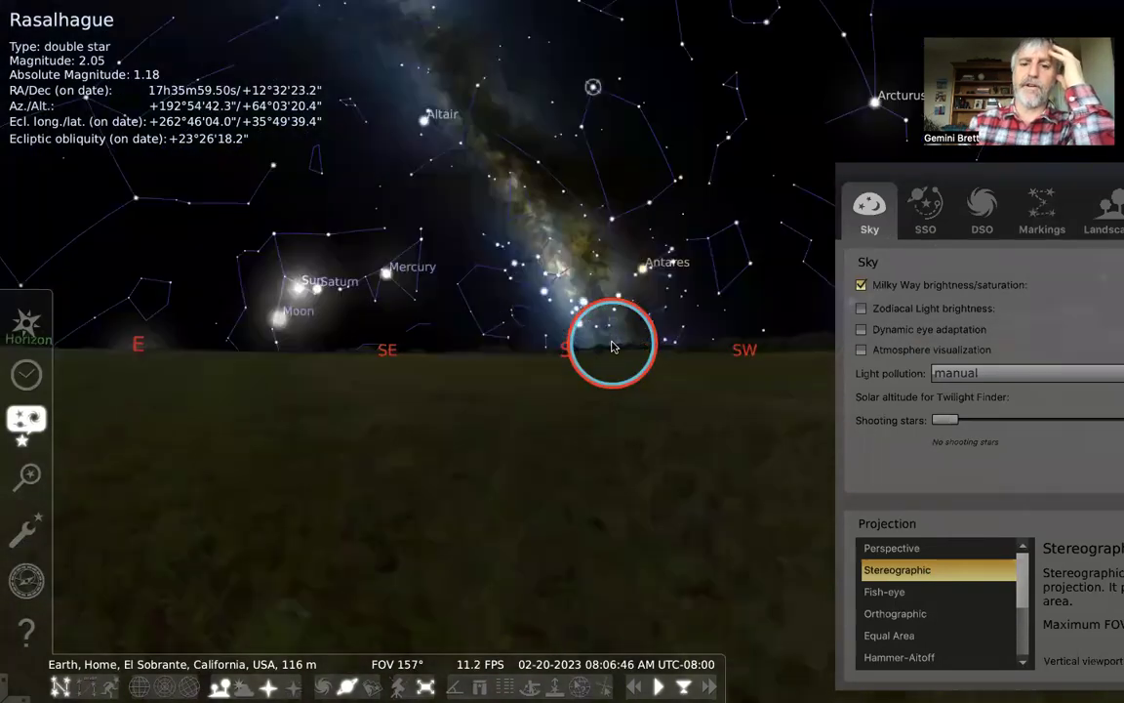
pyautogui.scroll(5, 612, 345)
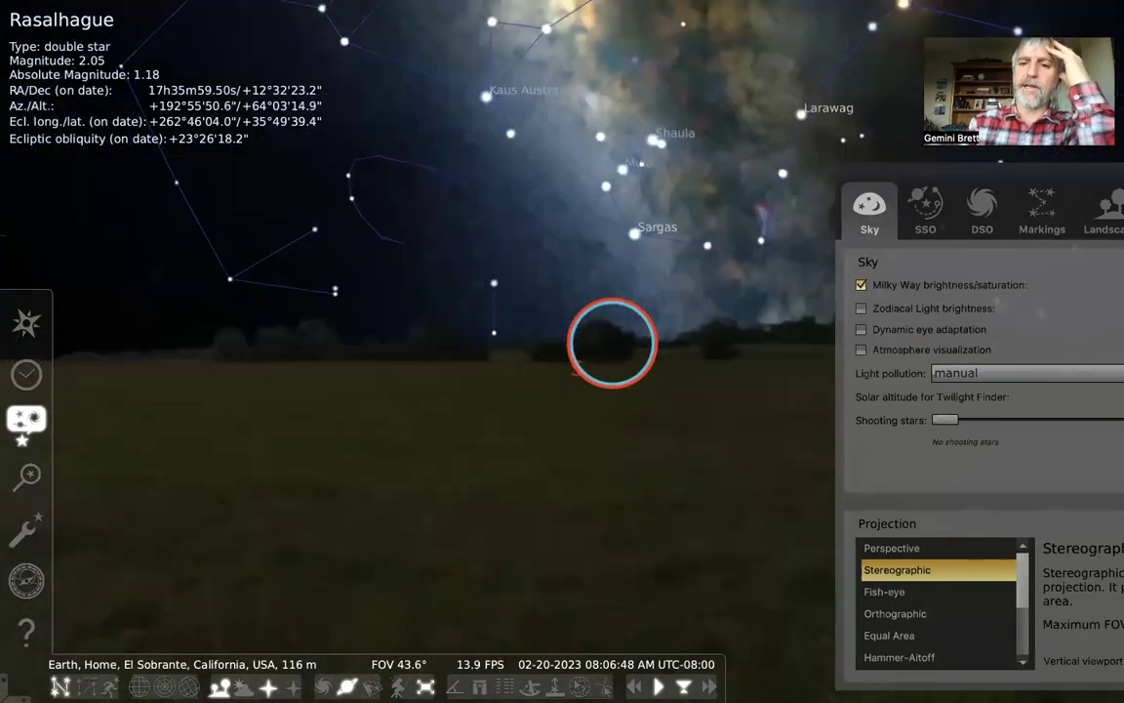
pyautogui.scroll(-5, 621, 333)
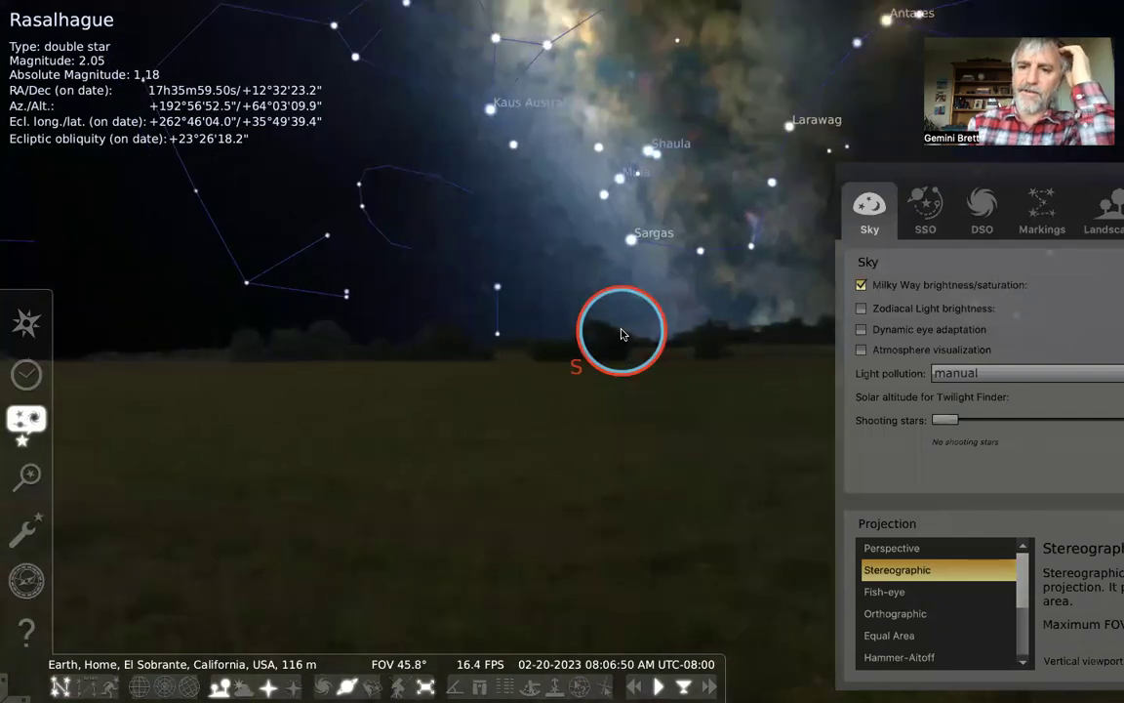
pyautogui.scroll(-2, 579, 363)
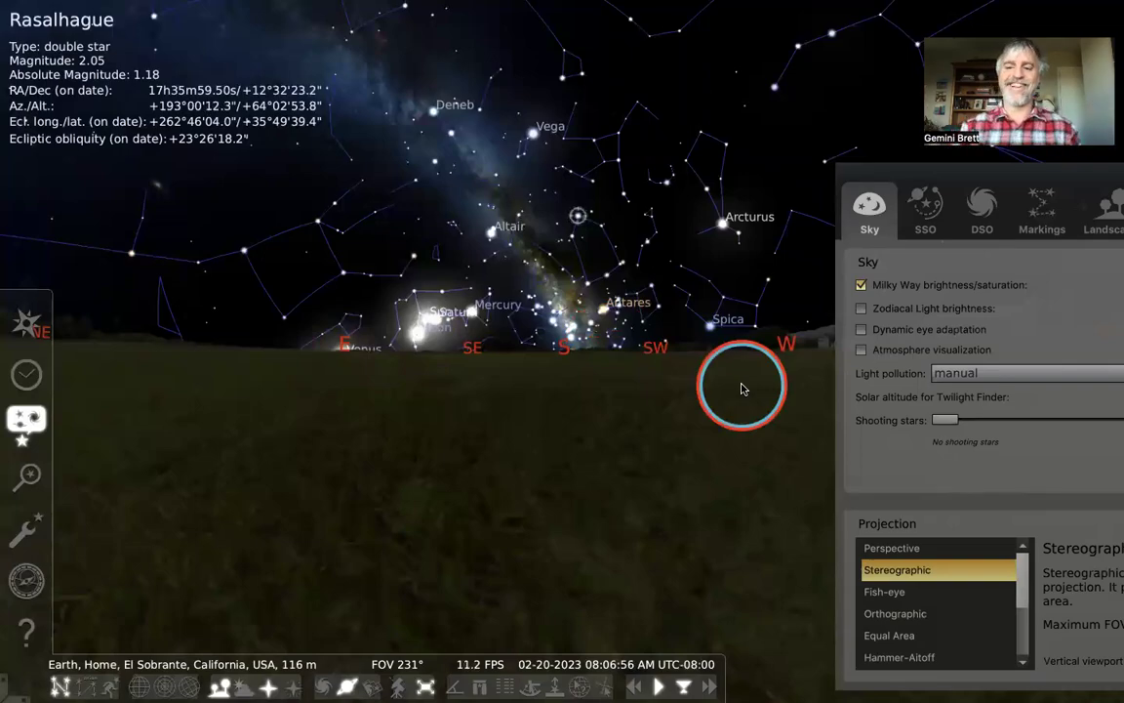
# Deselect Rasalhague to clear its information from the southern sky view
pyautogui.press('super+Tab')
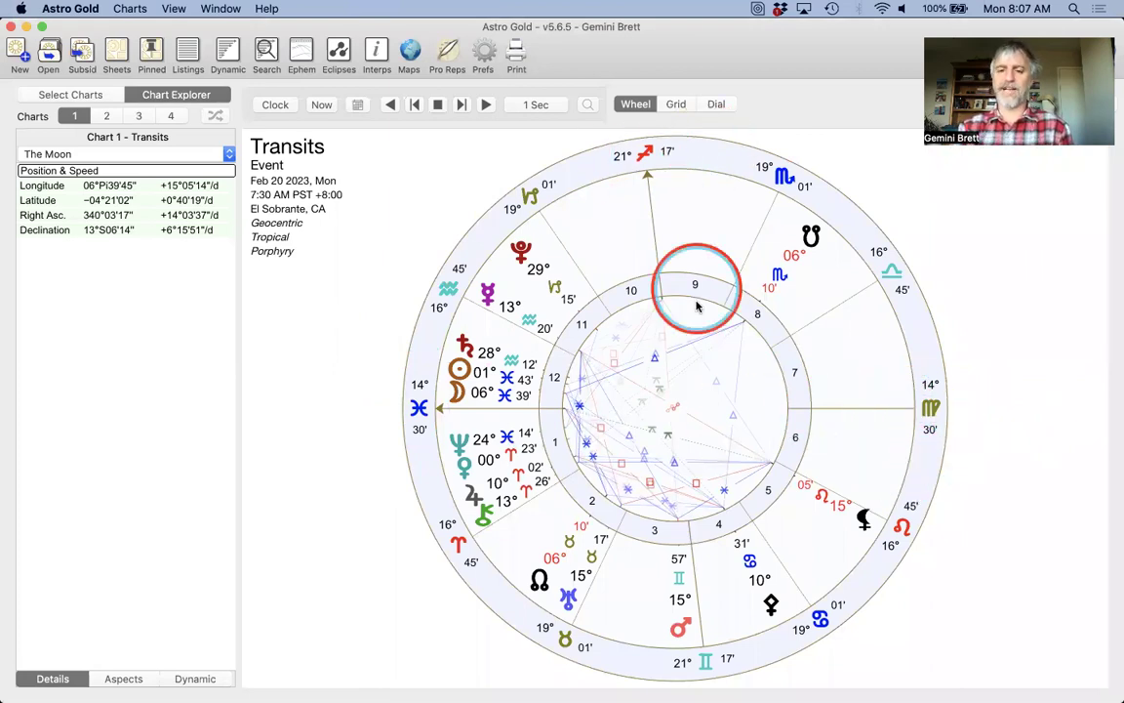
pyautogui.scroll(3, 710, 383)
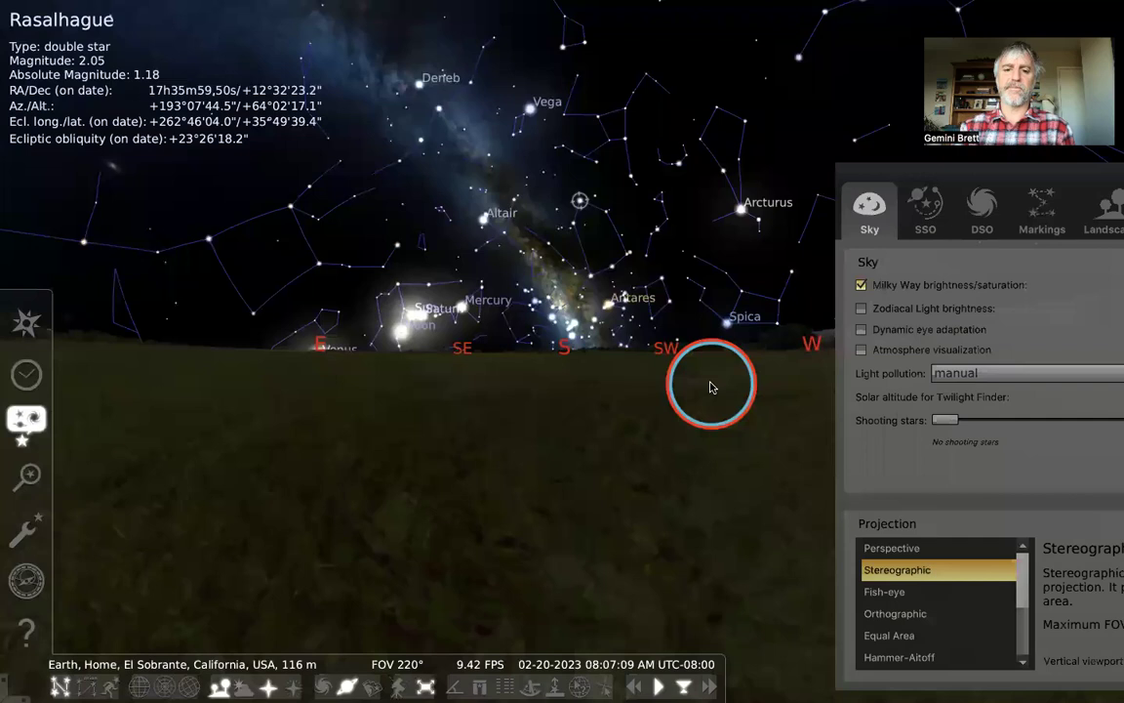
pyautogui.scroll(2, 711, 386)
pyautogui.scroll(4, 710, 386)
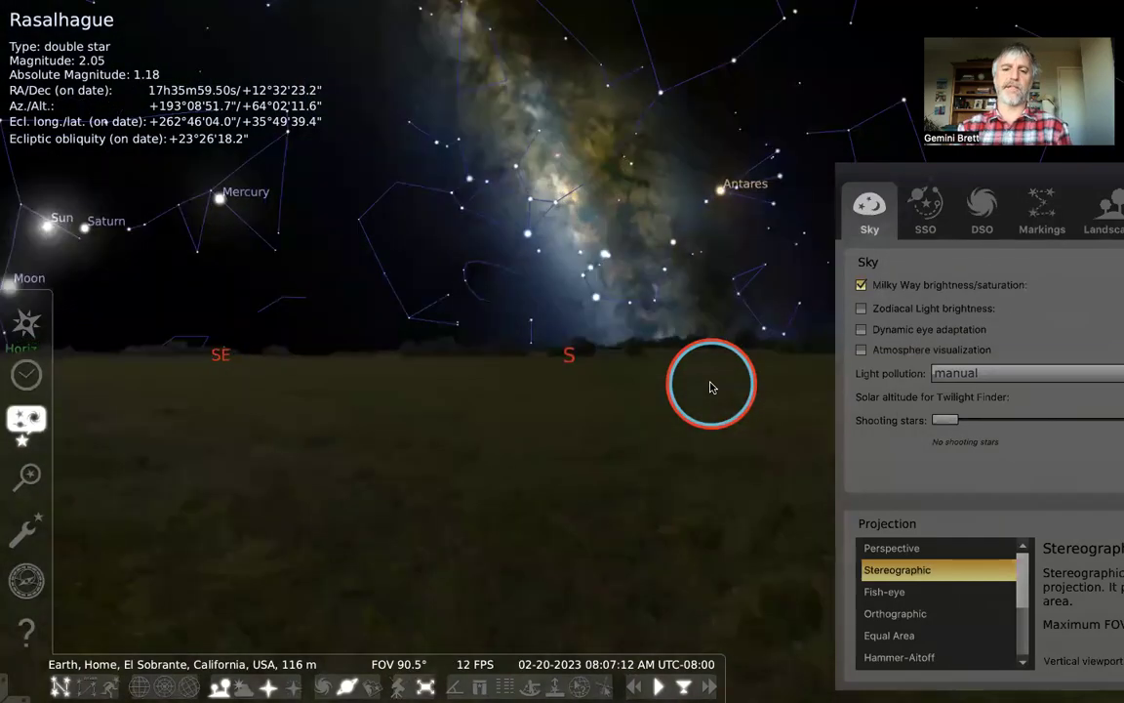
pyautogui.scroll(1, 710, 383)
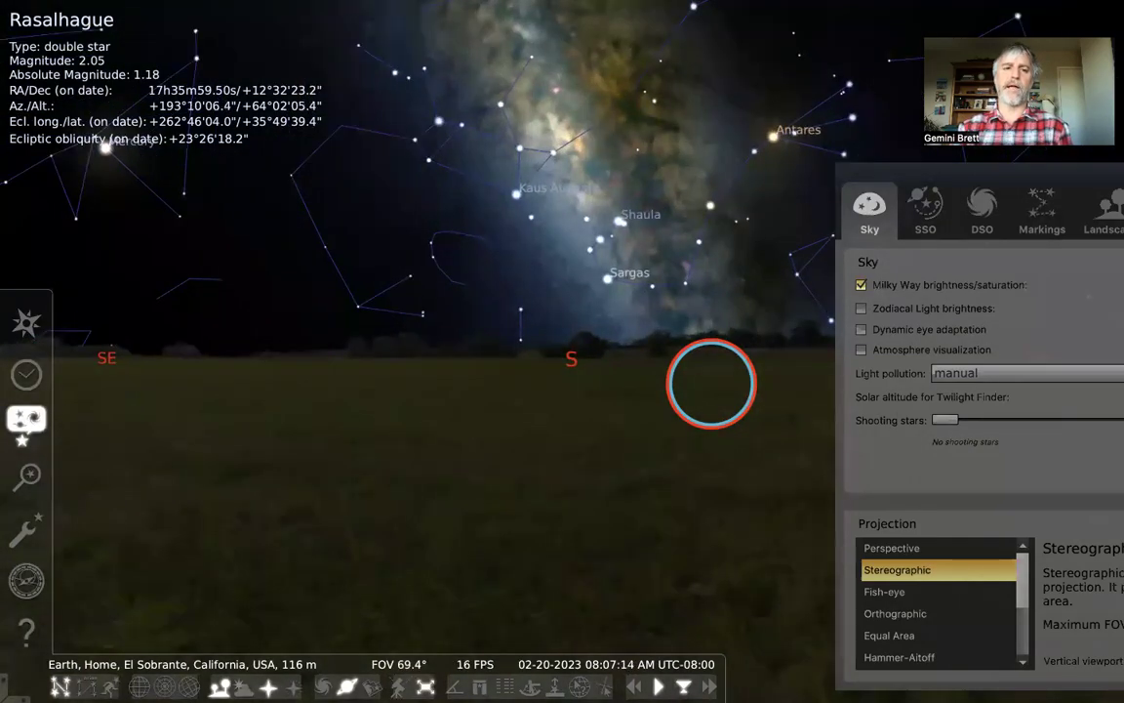
pyautogui.rightClick(711, 383)
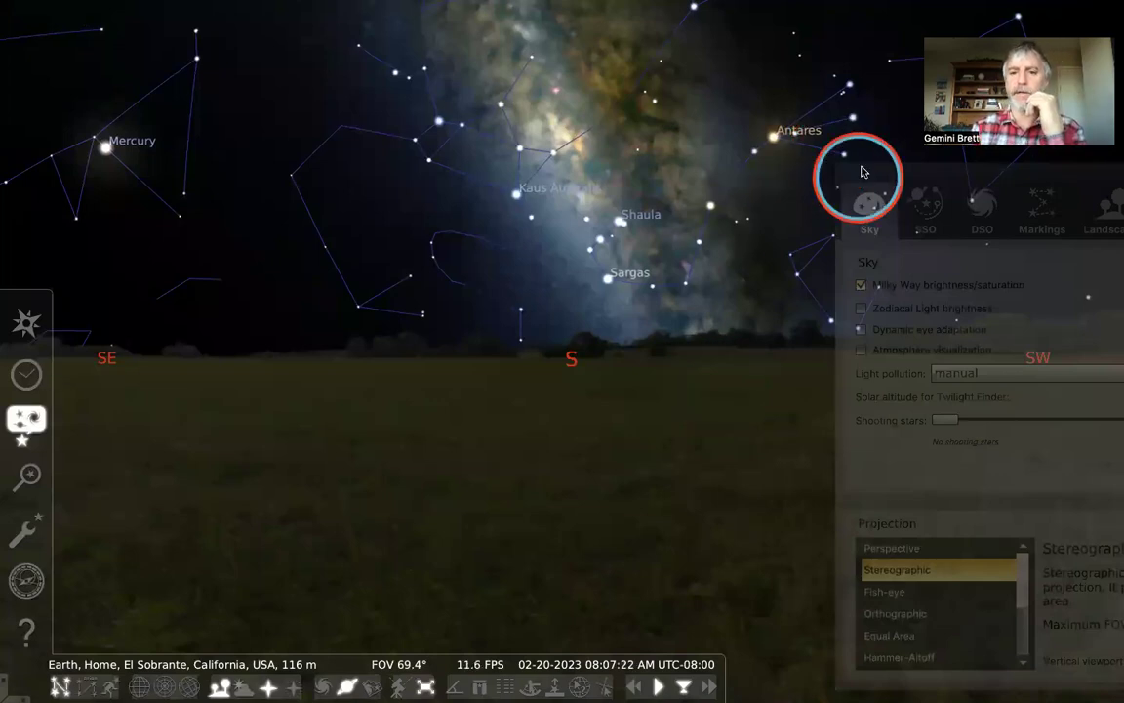
# Bring the view options window back over the sky and try the Orthographic and Miller cylindrical projections
pyautogui.moveTo(883, 170); pyautogui.dragTo(711, 158)
pyautogui.moveTo(417, 123); pyautogui.dragTo(444, 114)
pyautogui.click(473, 555)
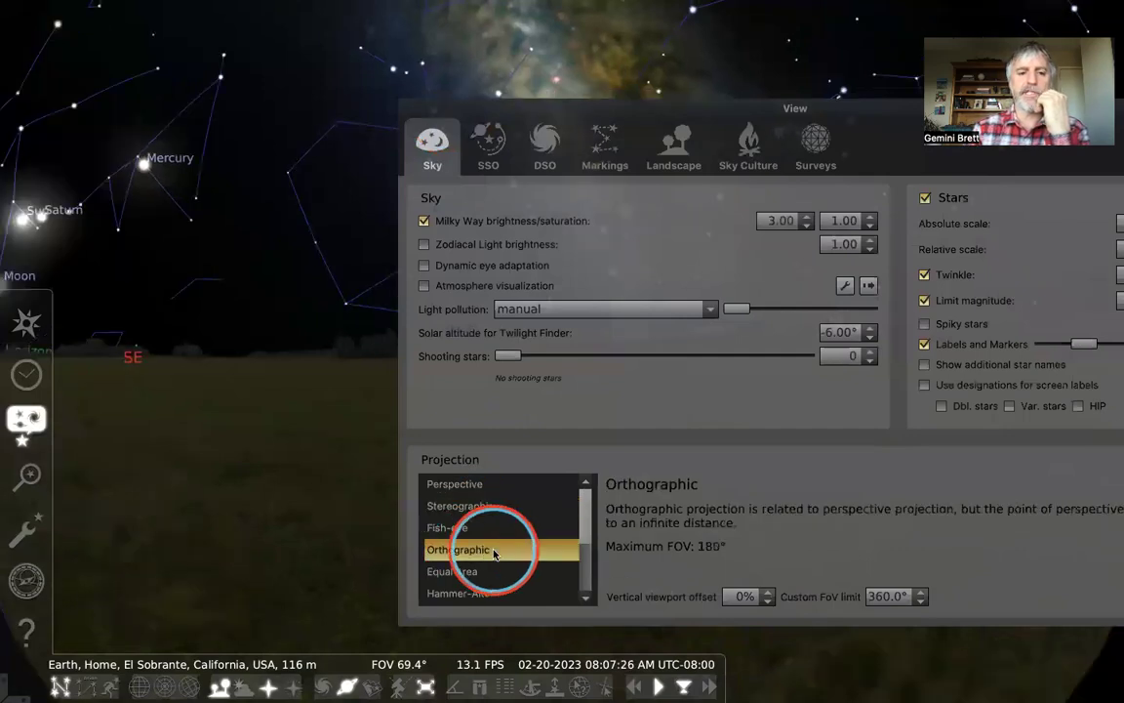
pyautogui.scroll(-2, 475, 554)
pyautogui.click(479, 553)
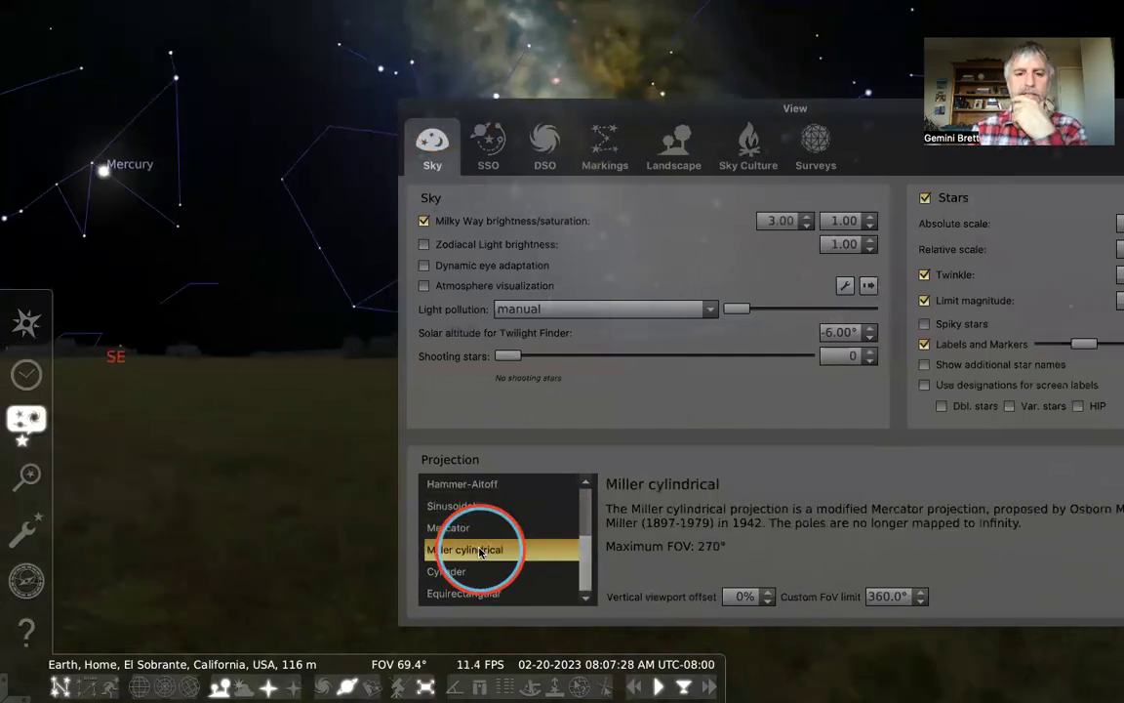
pyautogui.click(293, 506)
pyautogui.scroll(-5, 292, 506)
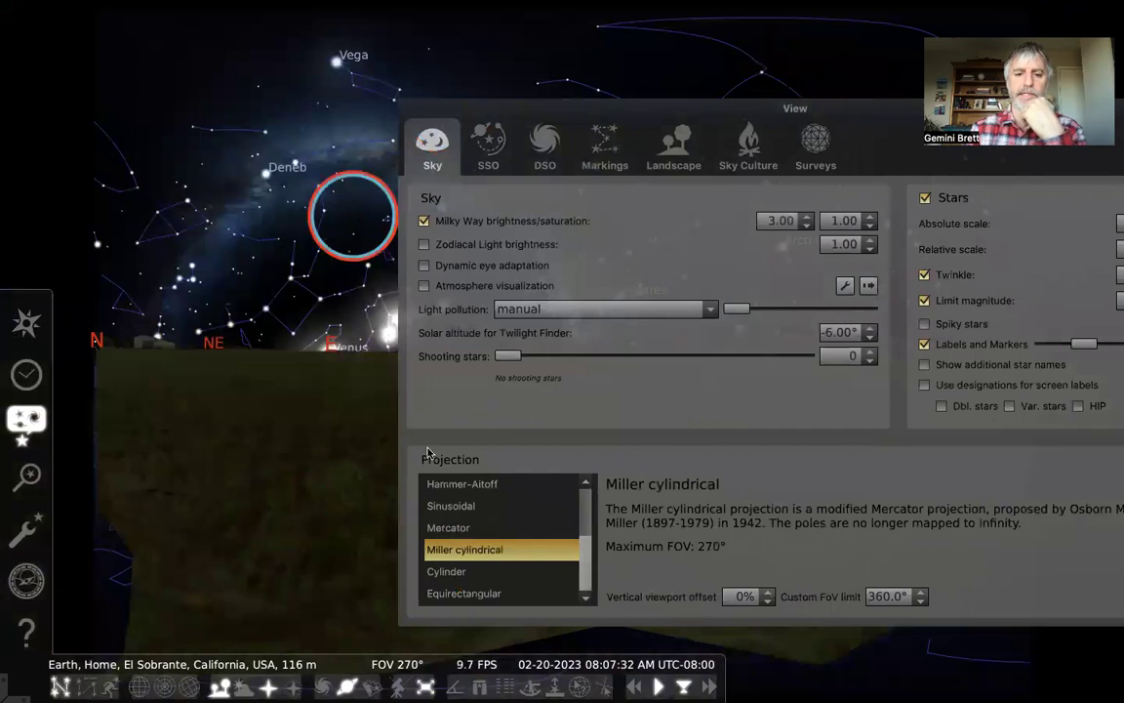
# Try the Cylinder projection and examine the southern sky at close range
pyautogui.click(444, 570)
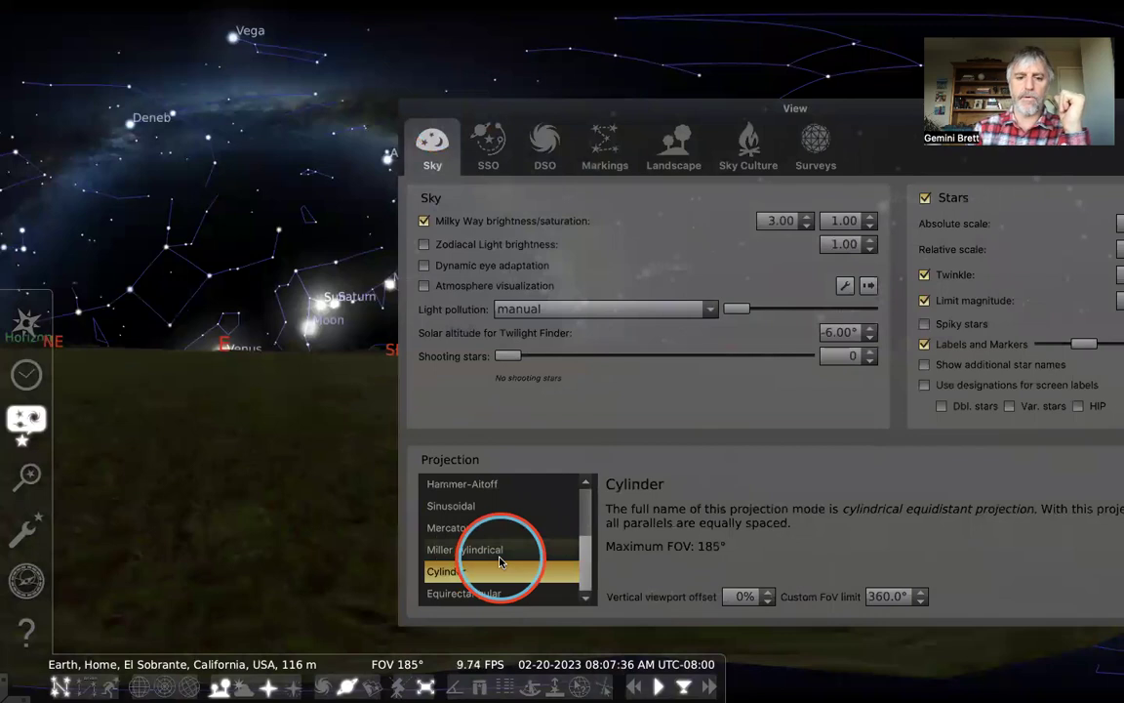
pyautogui.scroll(5, 262, 409)
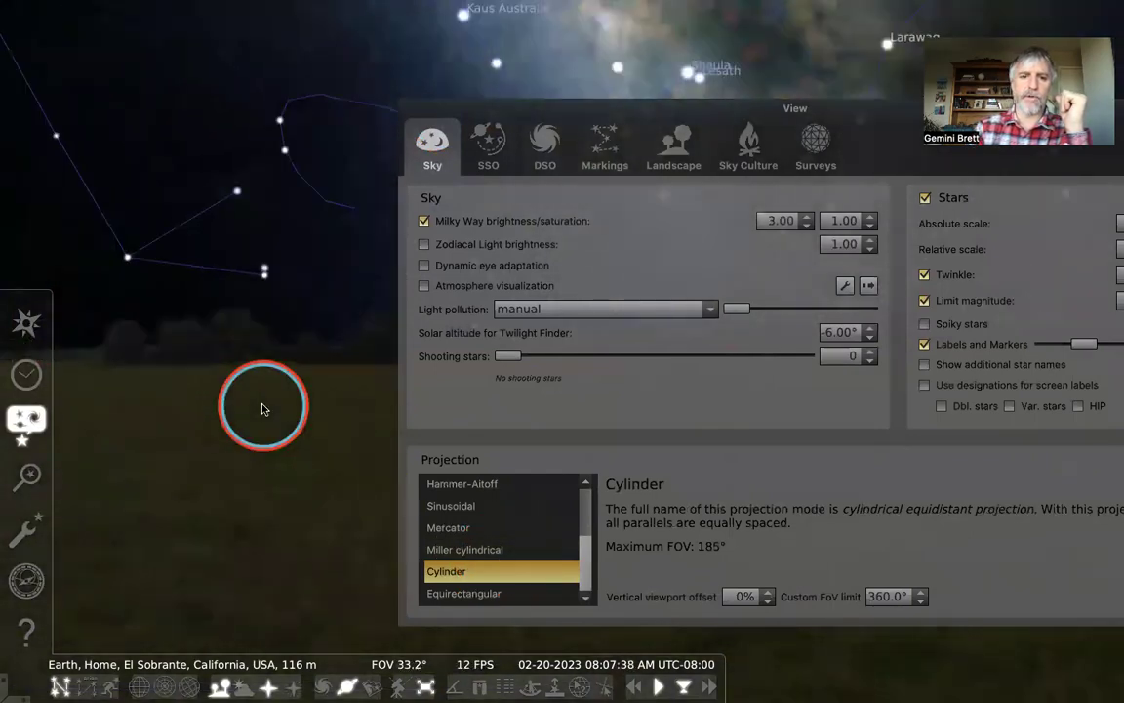
pyautogui.scroll(-3, 262, 409)
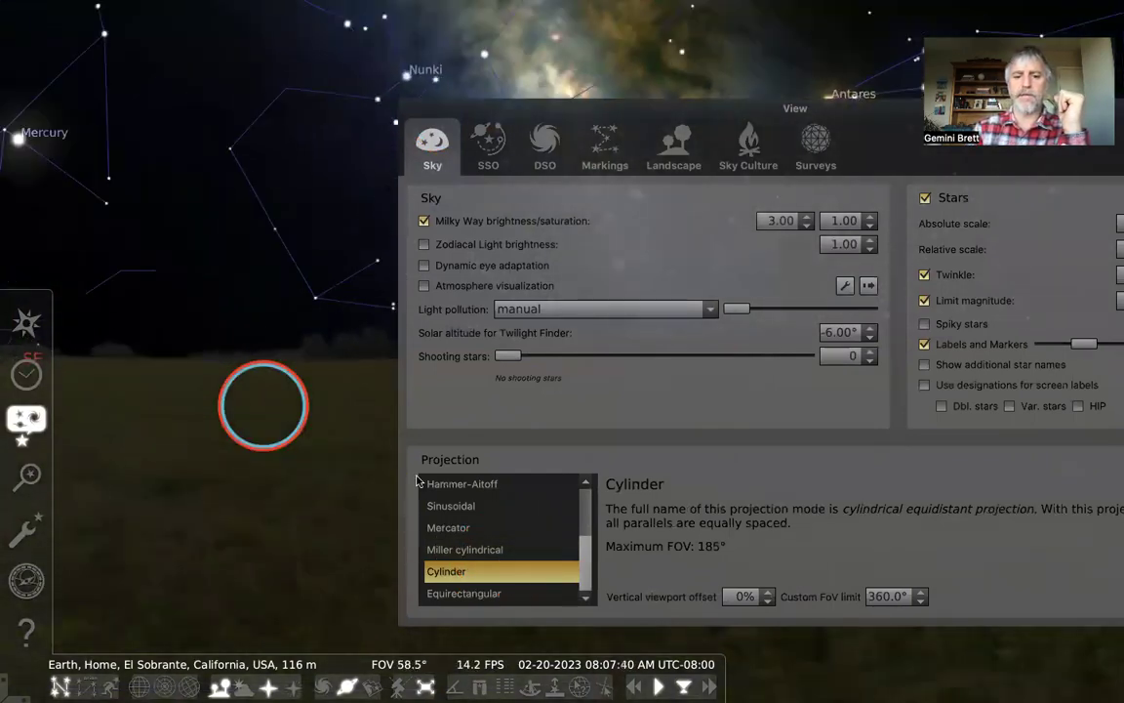
# Set the projection back to Stereographic and reposition the view options window so all its settings are visible
pyautogui.scroll(2, 511, 552)
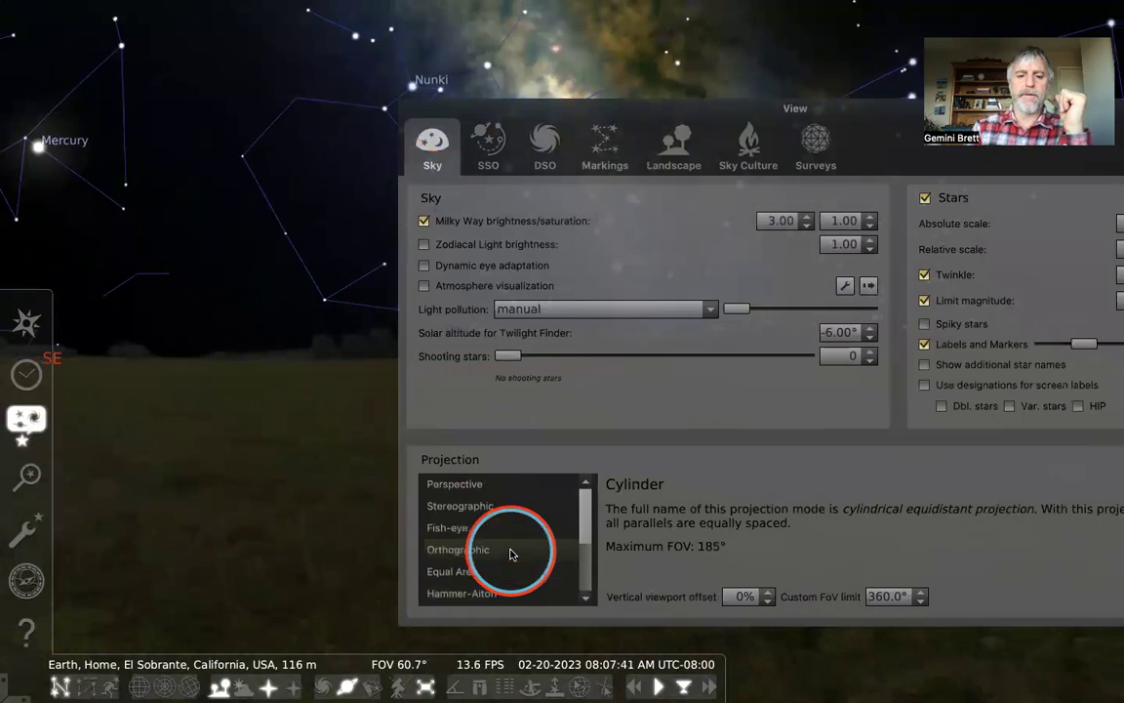
pyautogui.click(483, 505)
pyautogui.scroll(-3, 312, 213)
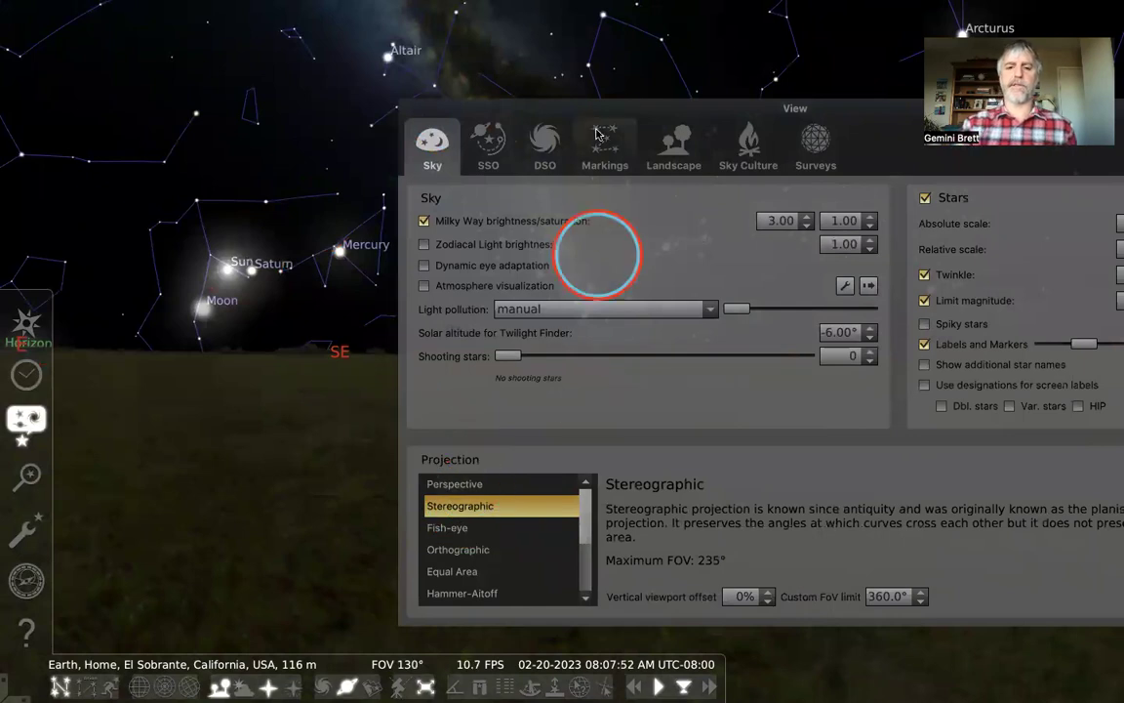
pyautogui.moveTo(592, 115); pyautogui.dragTo(475, 101)
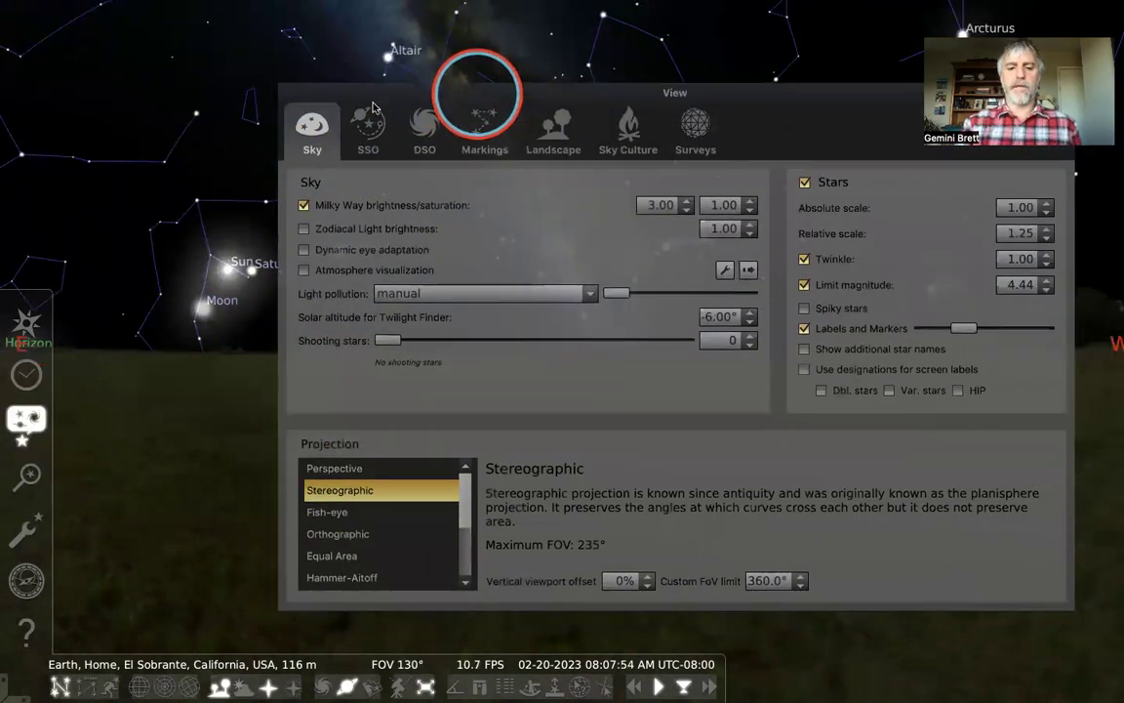
pyautogui.moveTo(372, 107); pyautogui.dragTo(269, 117)
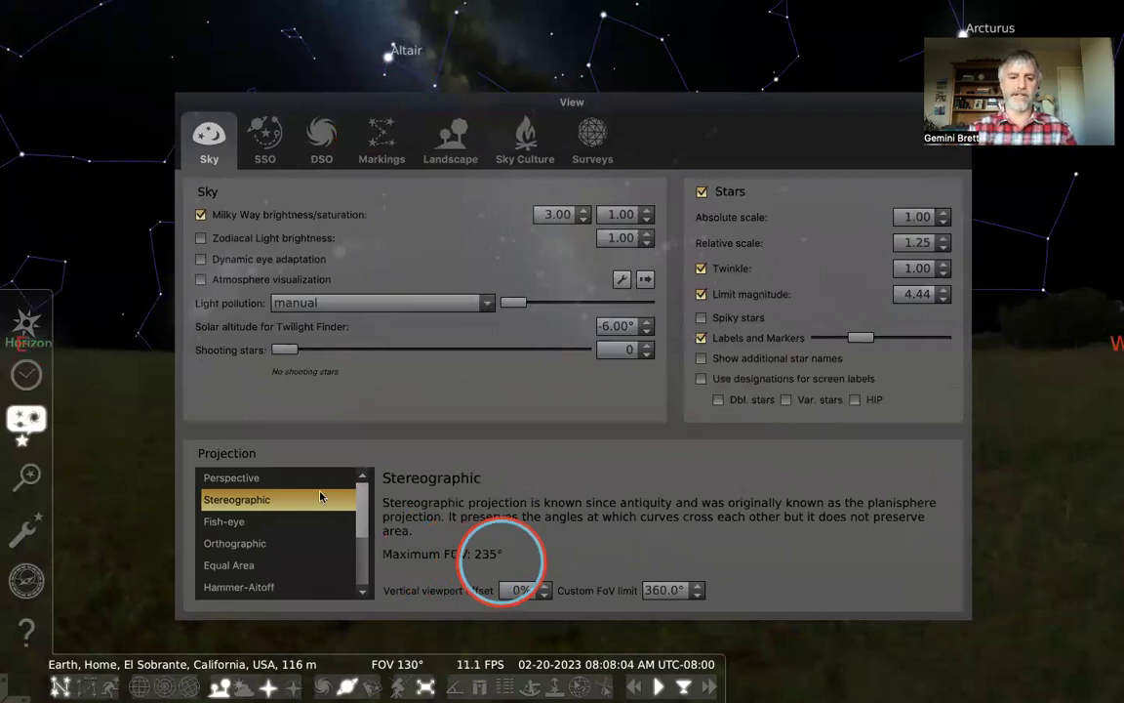
# Switch to the Fish-eye projection and hide the view options to examine the full 360° sky and a close-up
pyautogui.click(288, 525)
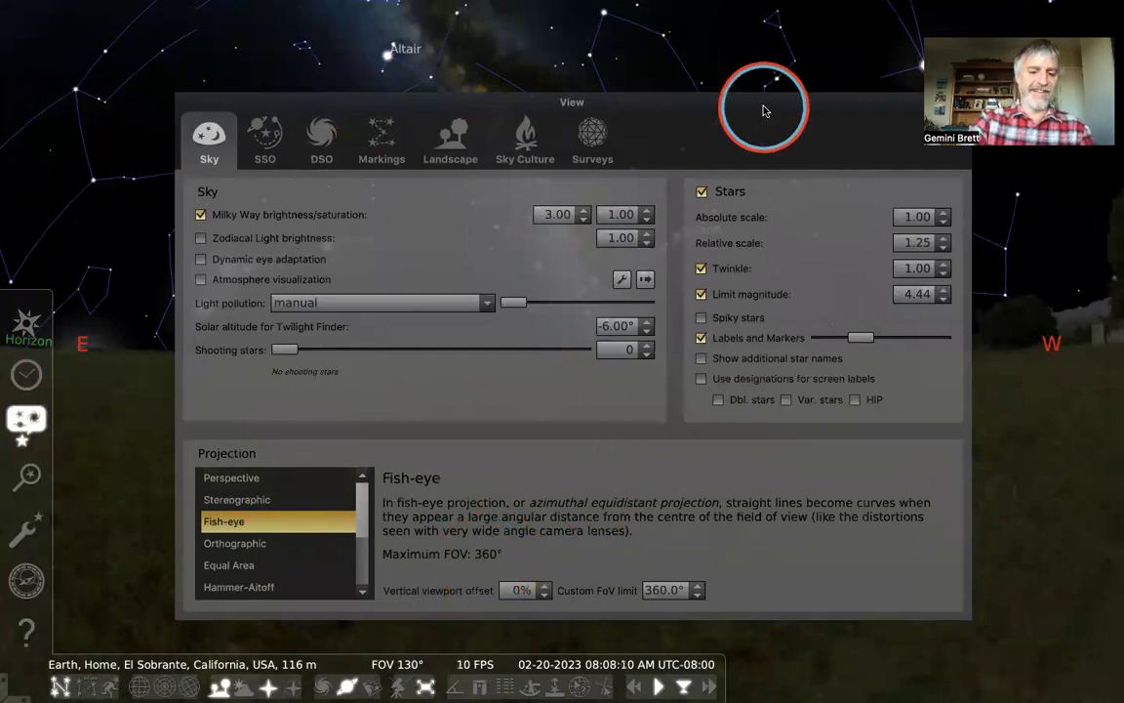
pyautogui.press('F4')
pyautogui.scroll(-6, 701, 355)
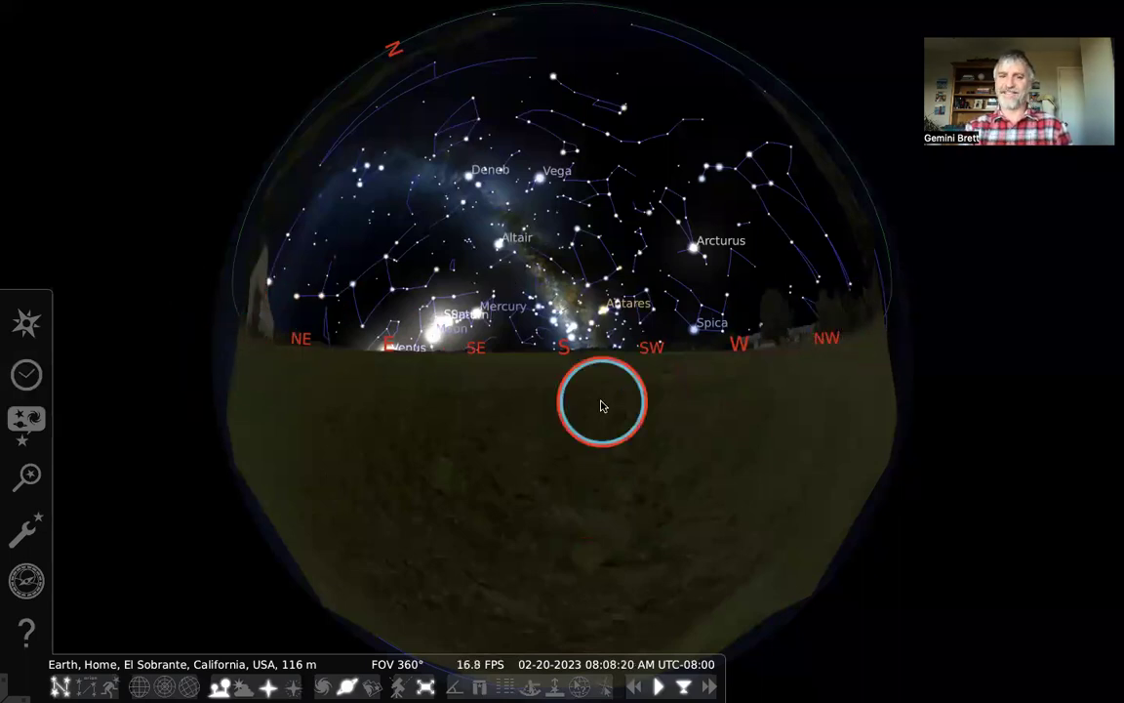
pyautogui.scroll(5, 602, 406)
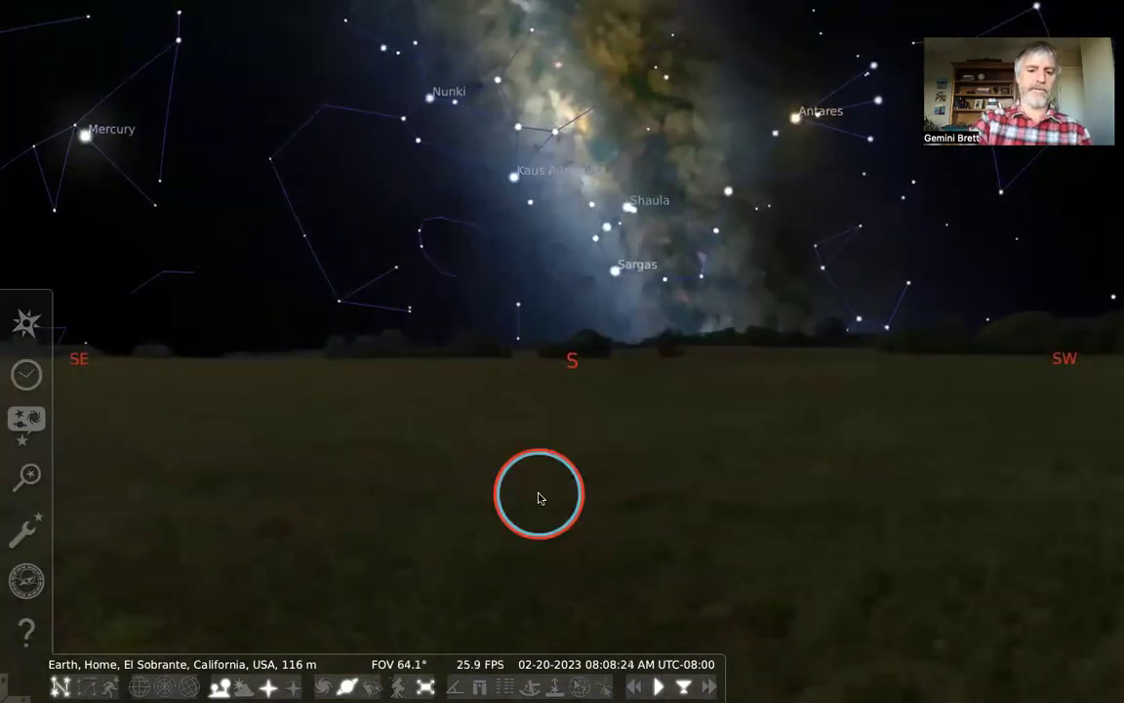
# Reopen the view options and try the Orthographic and Equal Area projections
pyautogui.press('F4')
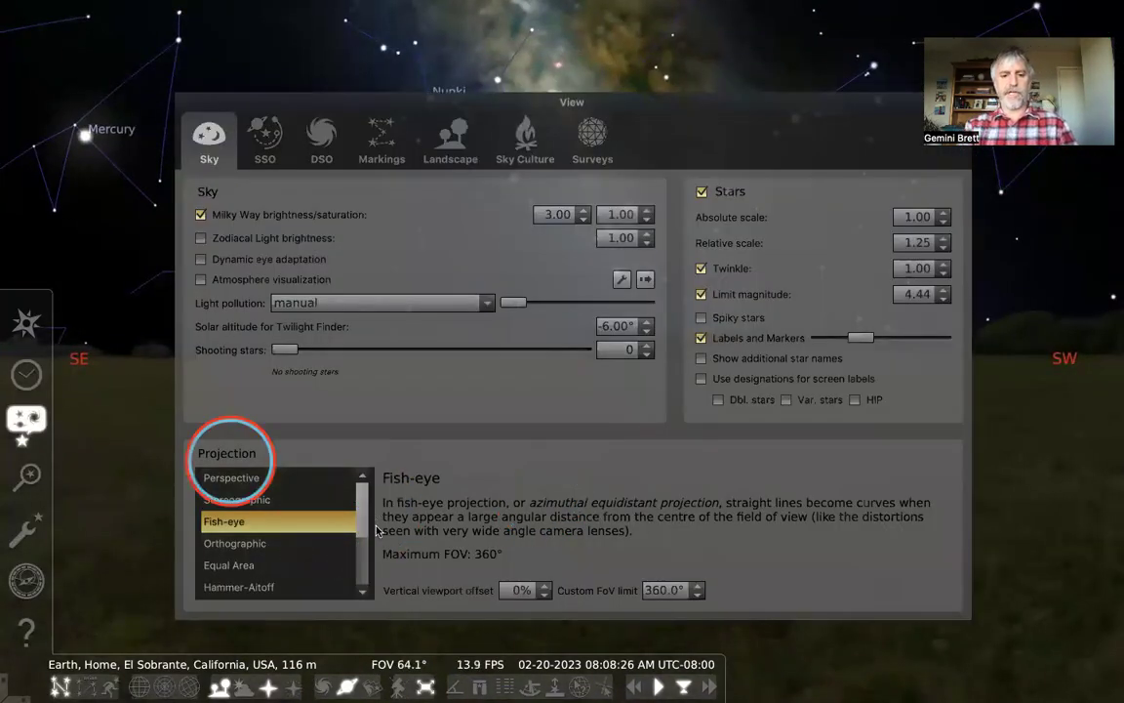
pyautogui.click(293, 544)
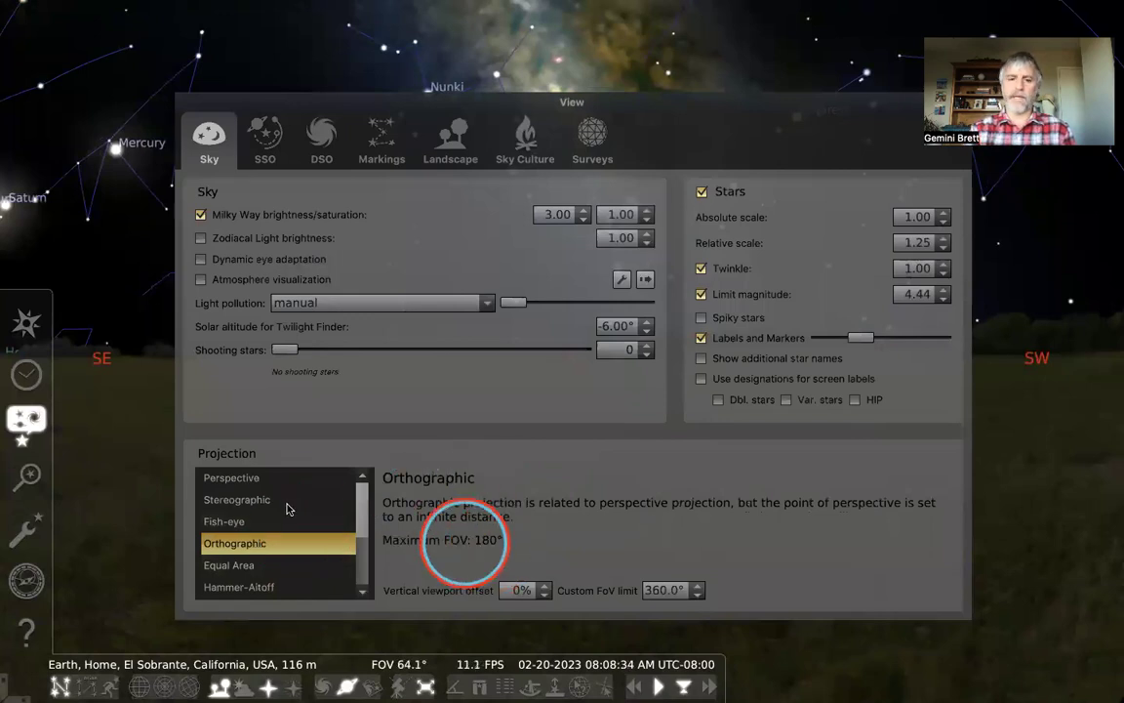
pyautogui.click(269, 565)
pyautogui.scroll(-1, 235, 536)
pyautogui.scroll(1, 230, 532)
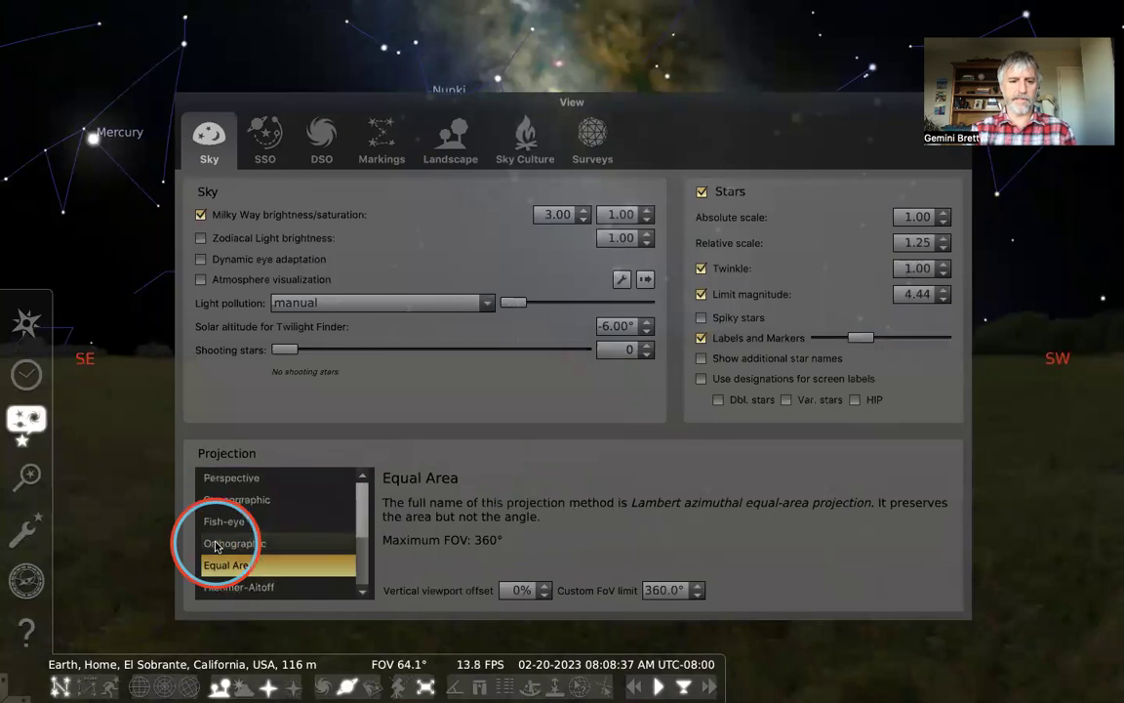
# Set the sky to the Perspective projection and close the view options to show its widest field of view
pyautogui.click(237, 477)
pyautogui.moveTo(410, 105); pyautogui.dragTo(605, 99)
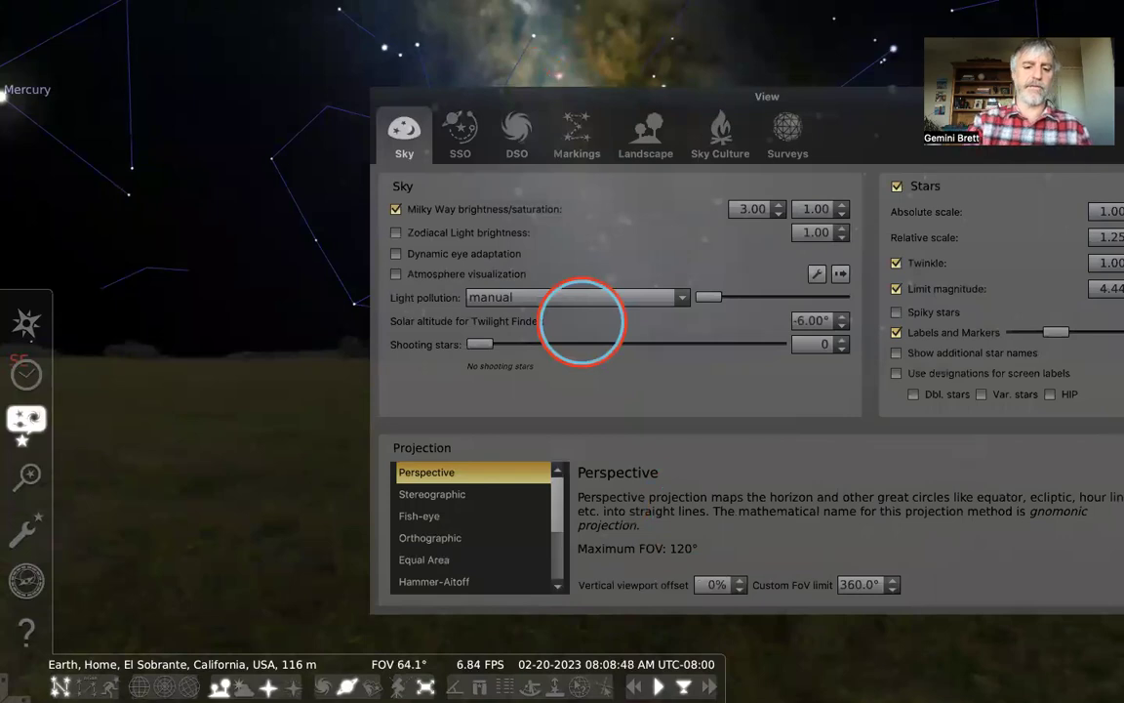
pyautogui.press('F4')
pyautogui.scroll(-5, 686, 488)
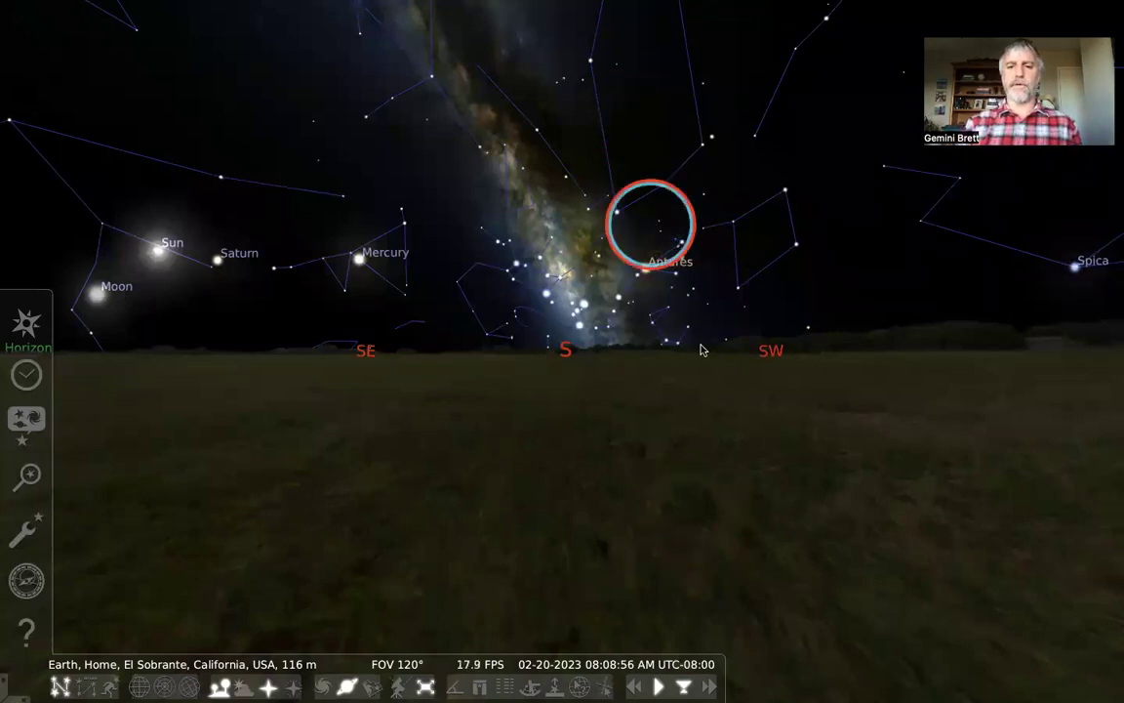
# Look around the sky above the horizon in Perspective projection, from south through east and north to northeast
pyautogui.press('Up')
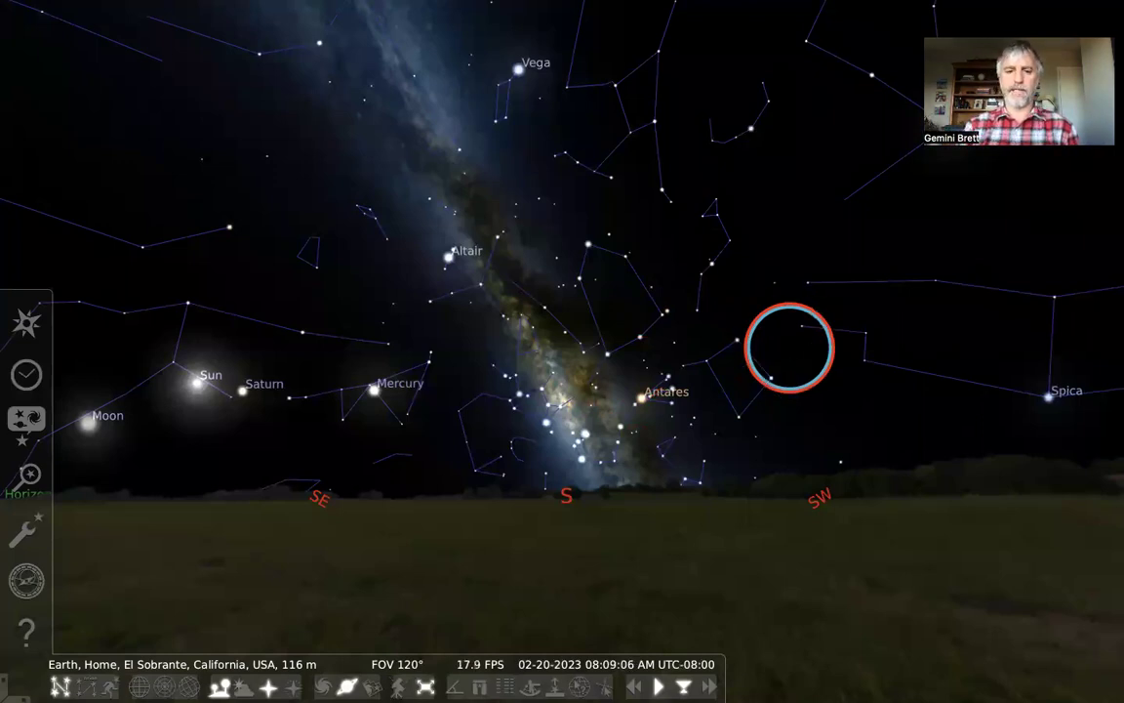
pyautogui.press('Left')
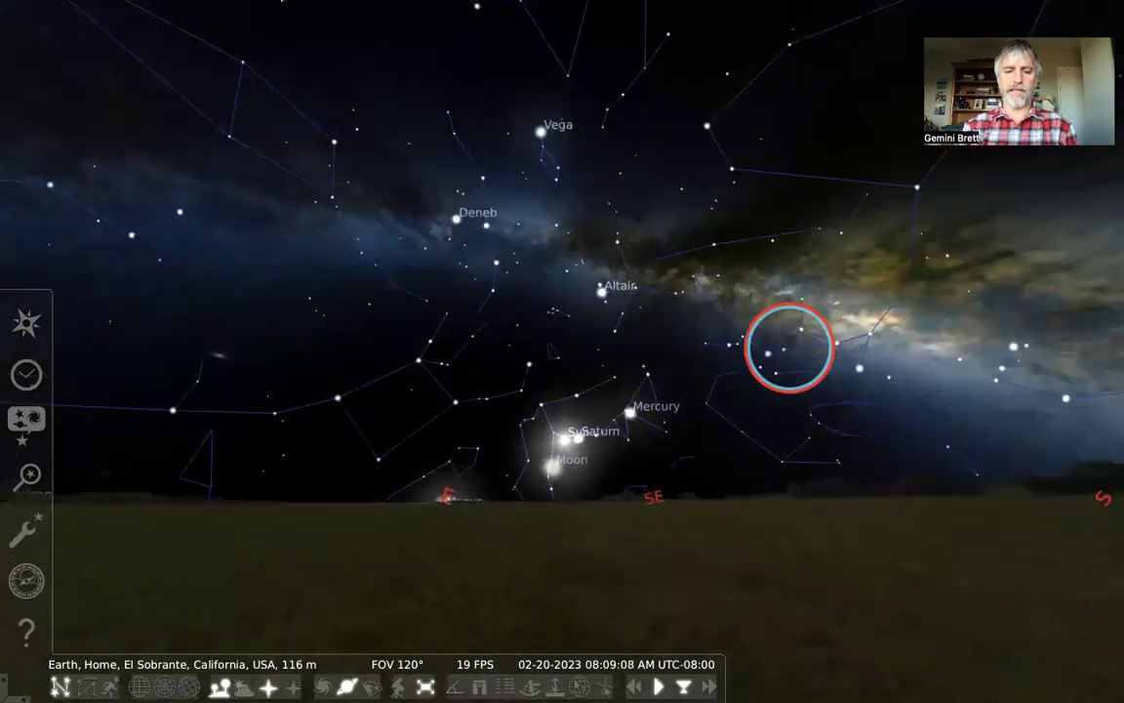
pyautogui.press('Right')
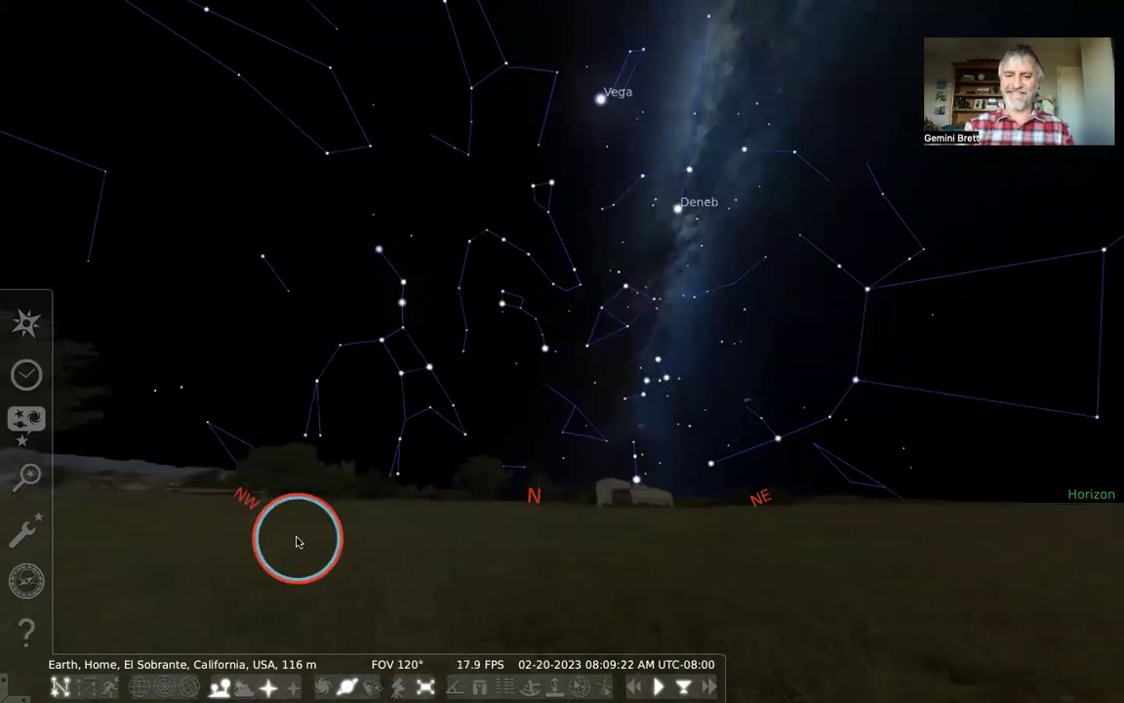
pyautogui.scroll(3, 298, 542)
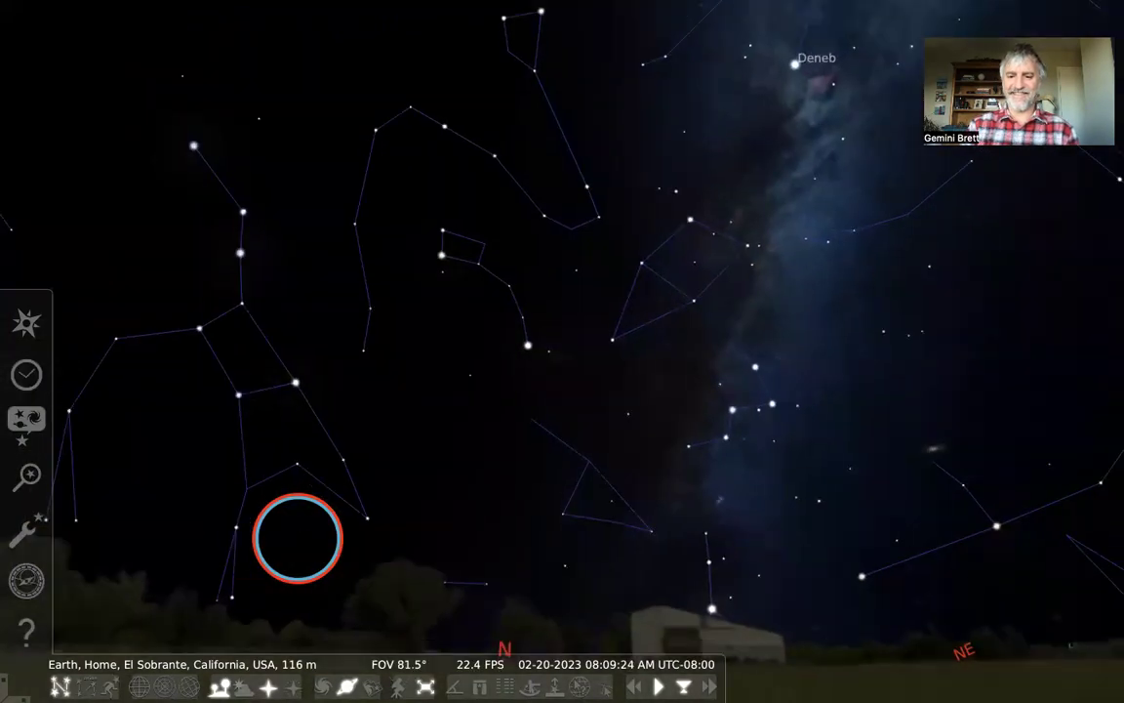
pyautogui.scroll(-1, 297, 539)
pyautogui.press('Right')
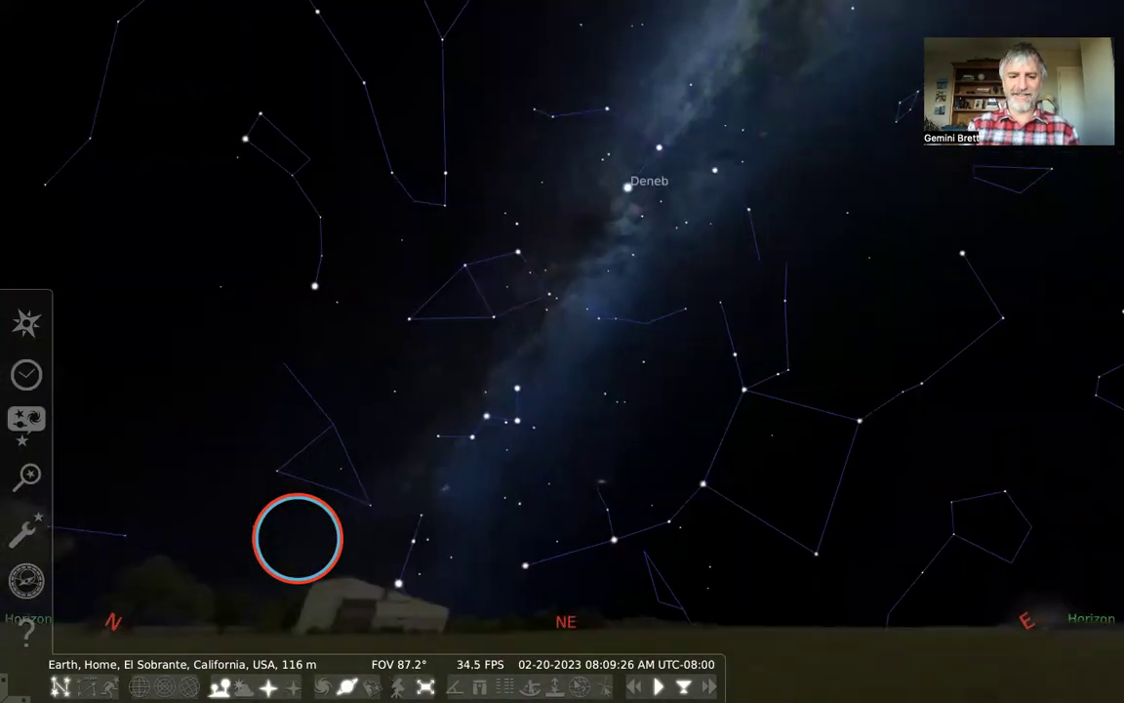
pyautogui.press('Right')
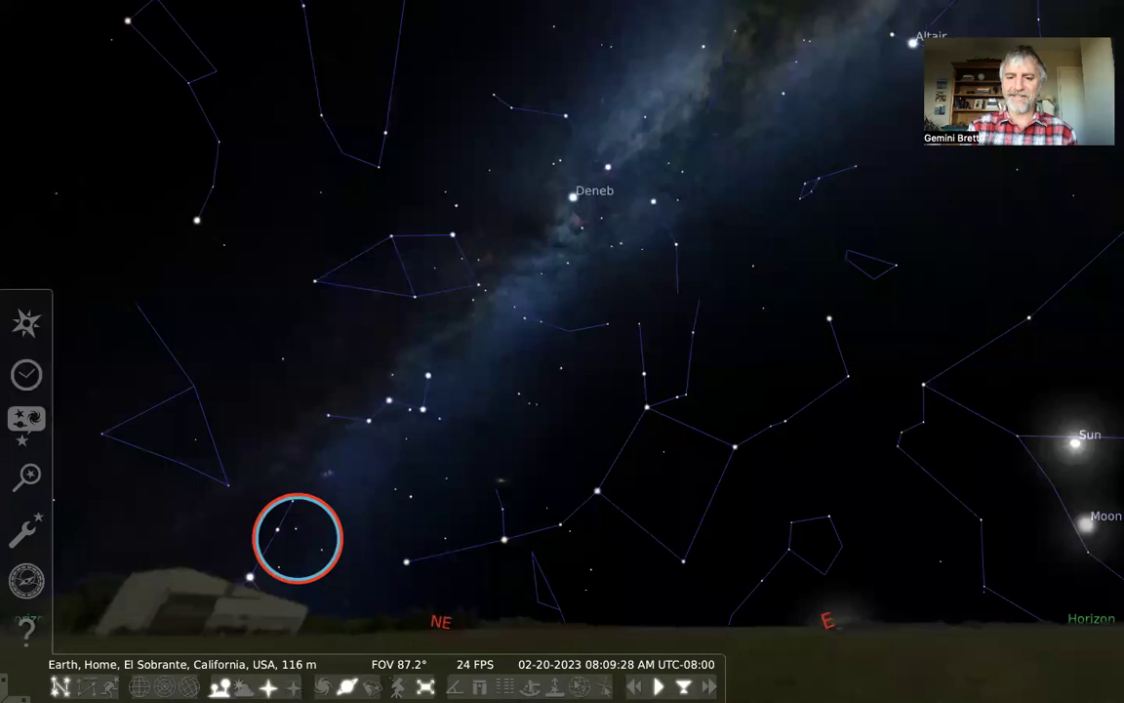
# Look around the sky in Perspective projection from northeast through east and southeast to south
pyautogui.press('Right')
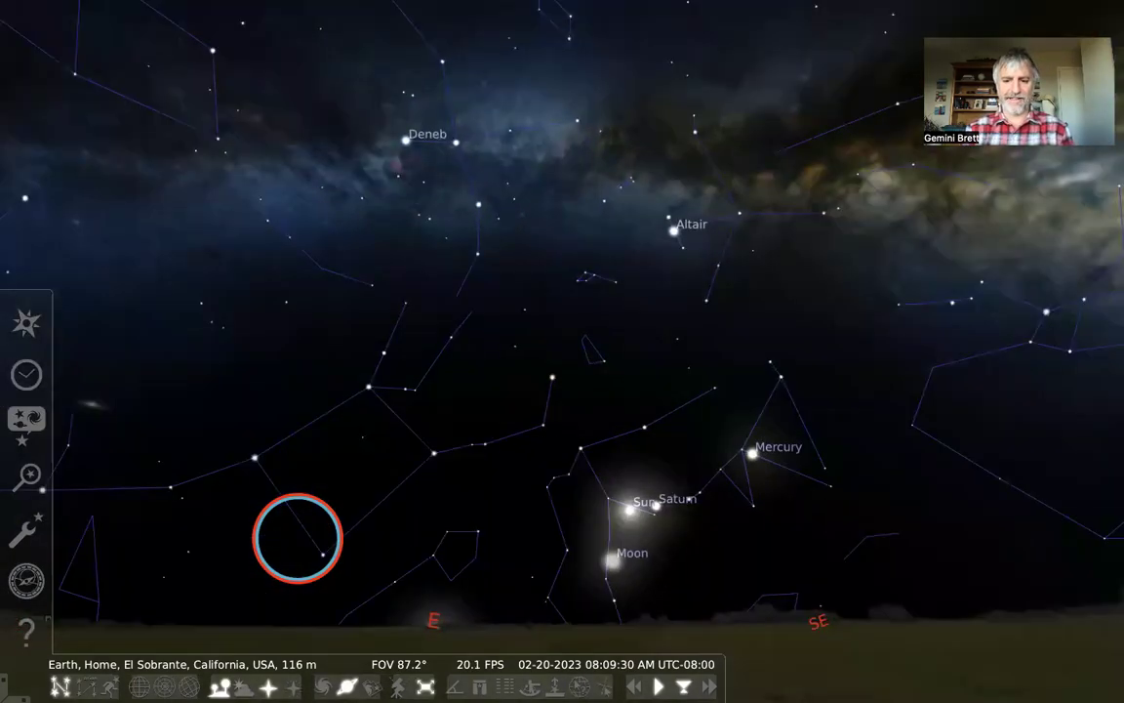
pyautogui.press('Right')
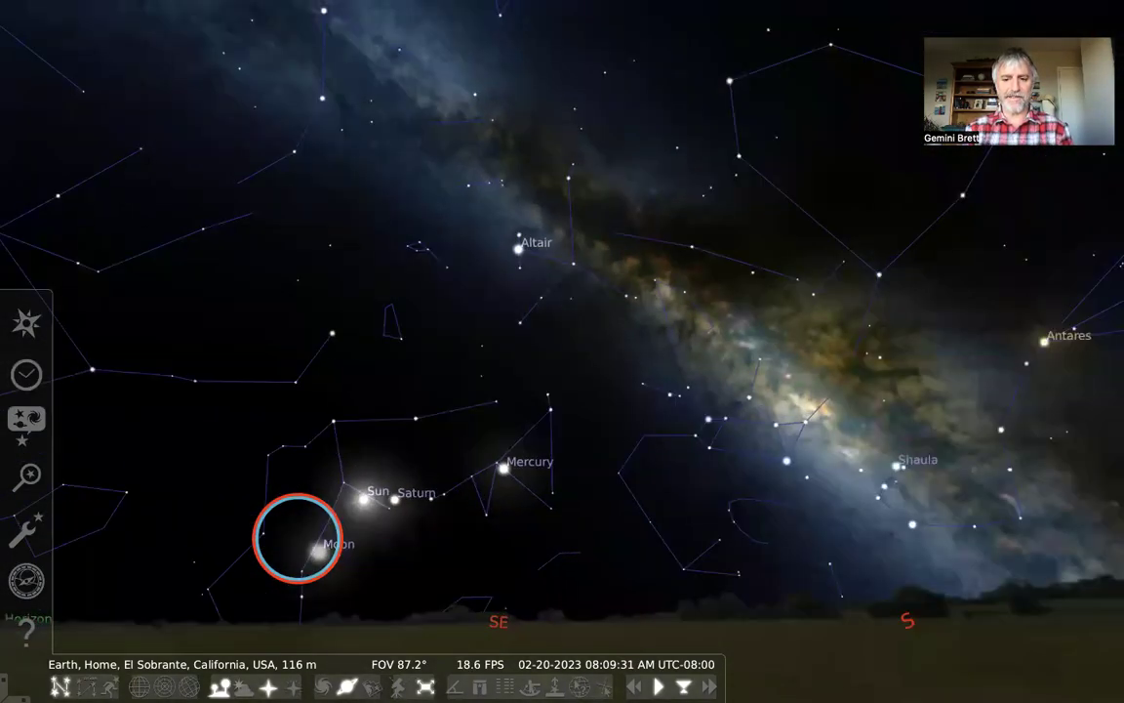
pyautogui.press('Right')
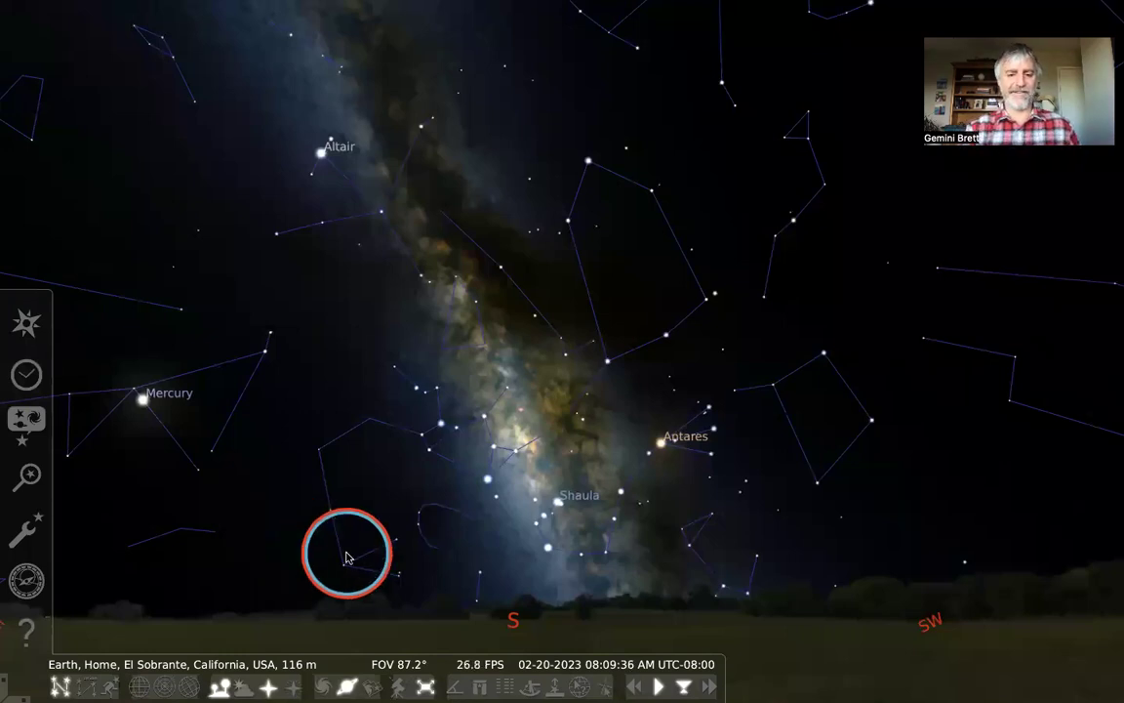
pyautogui.moveTo(391, 520); pyautogui.dragTo(444, 476)
# Switch to Astro Gold to view the transits wheel and return to the Stellarium sky
pyautogui.hotkey('ctrl', 'Left')
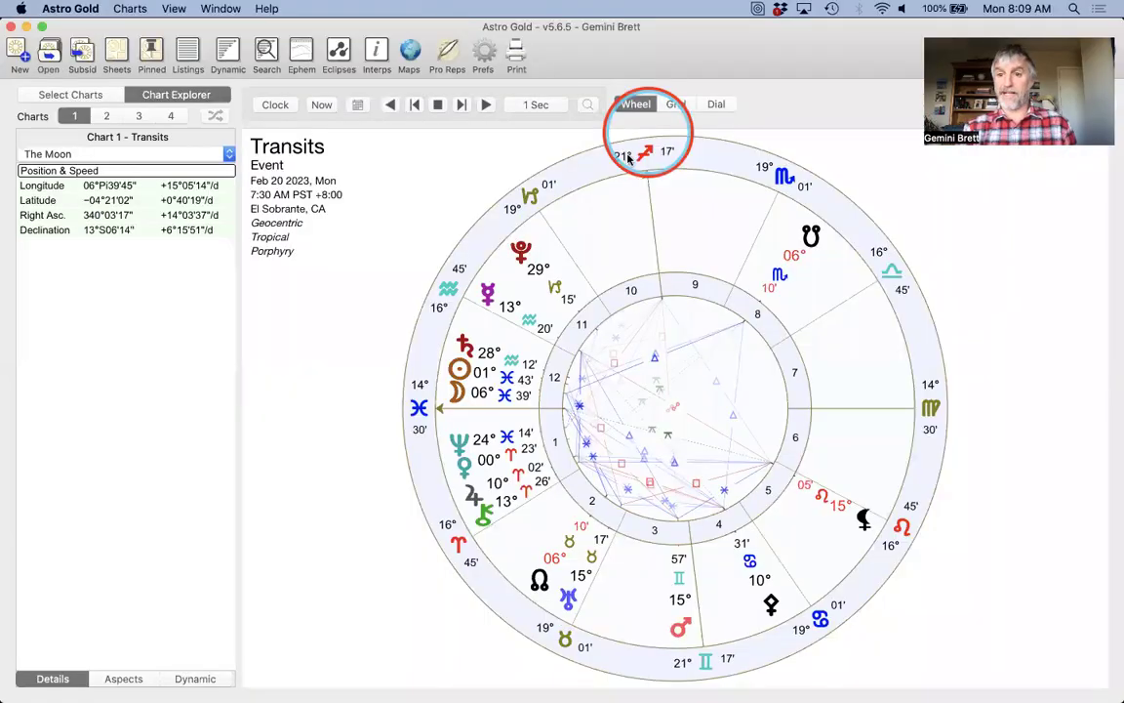
pyautogui.hotkey('ctrl', 'Right')
pyautogui.click(771, 487)
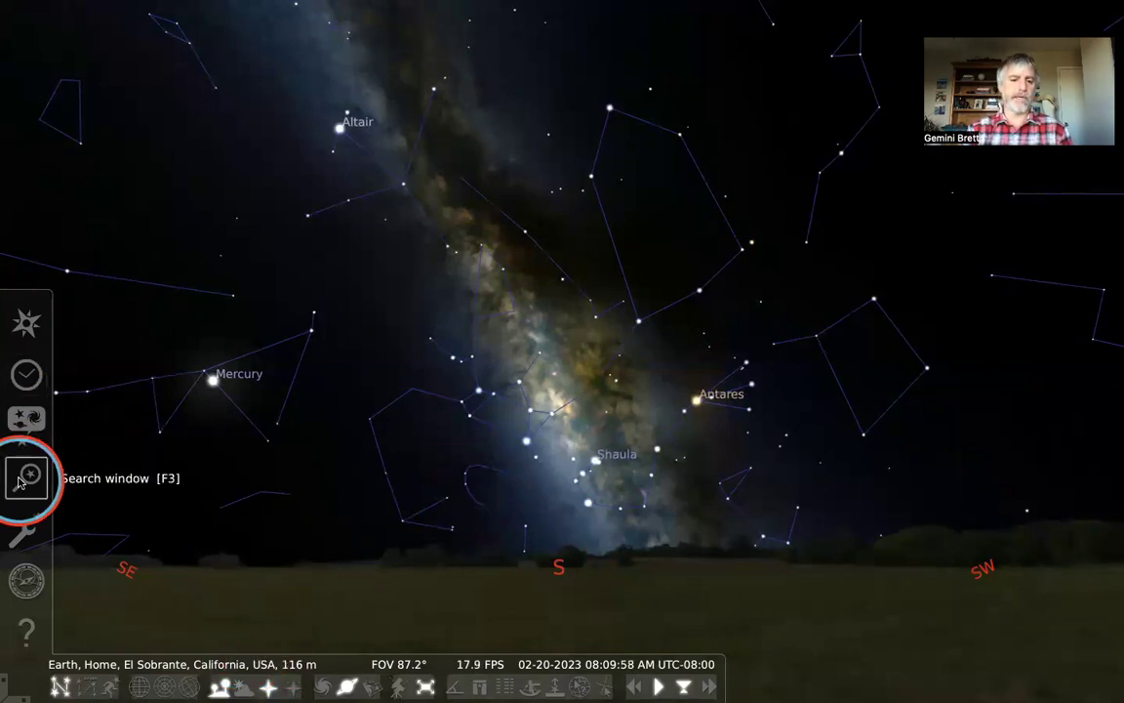
# Reopen the sky and viewing options, set the projection to Stereographic, and move the View window so all its settings are visible
pyautogui.press('F3')
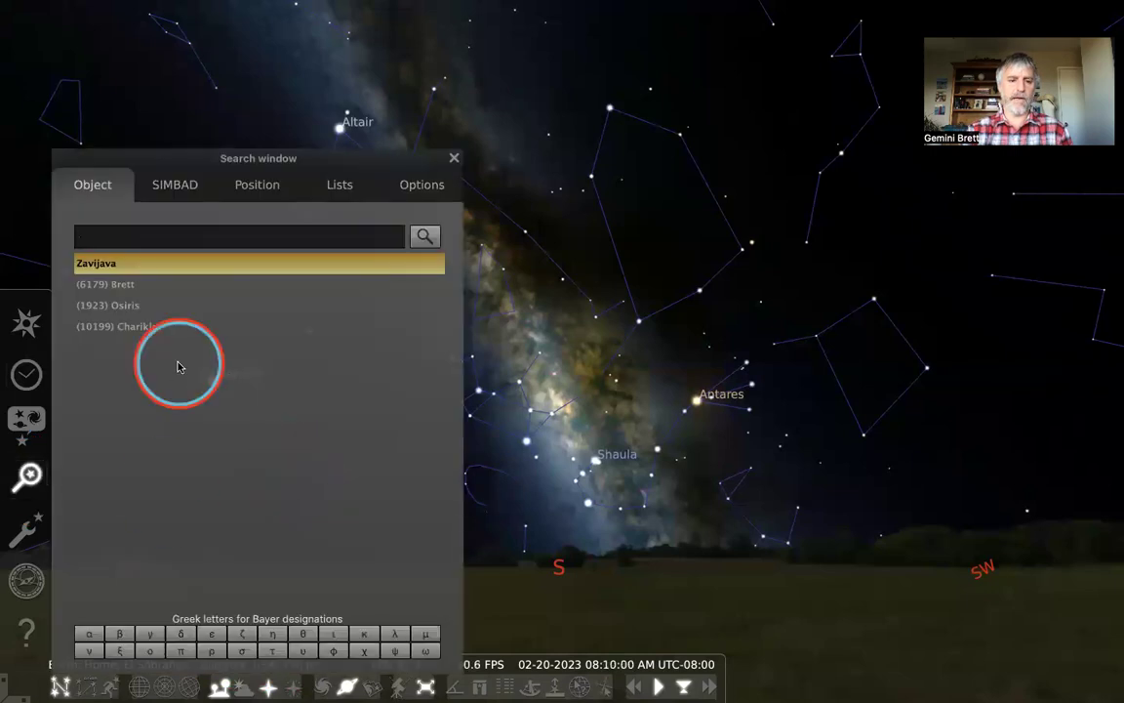
pyautogui.click(27, 480)
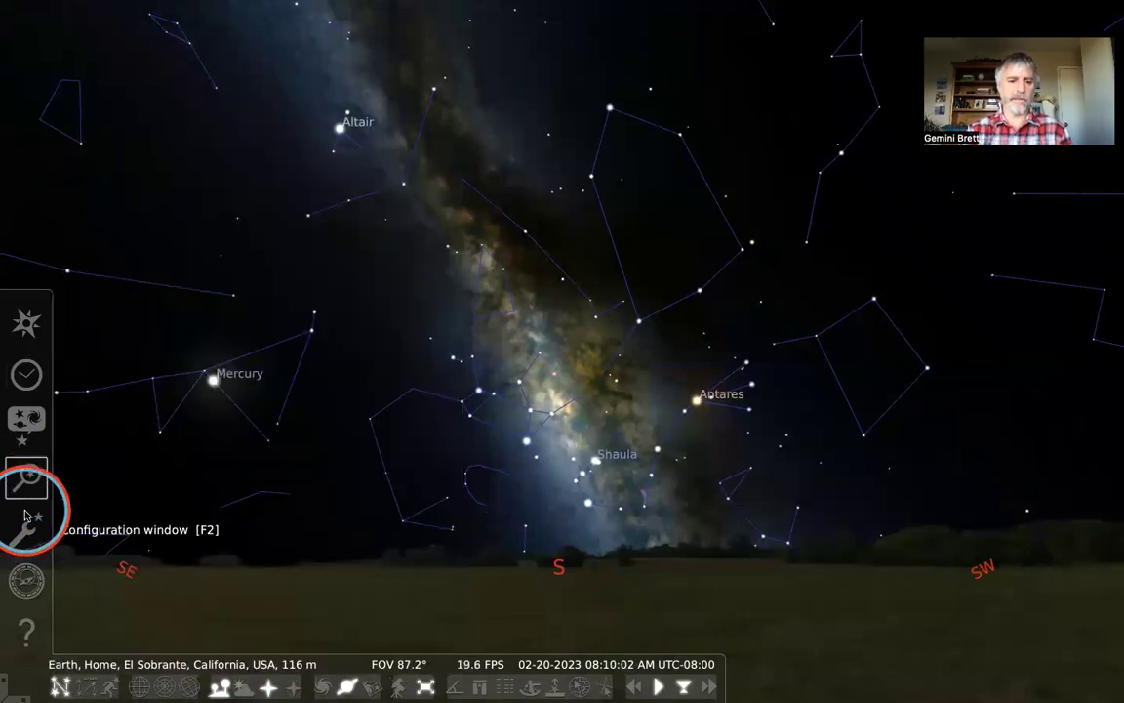
pyautogui.click(29, 426)
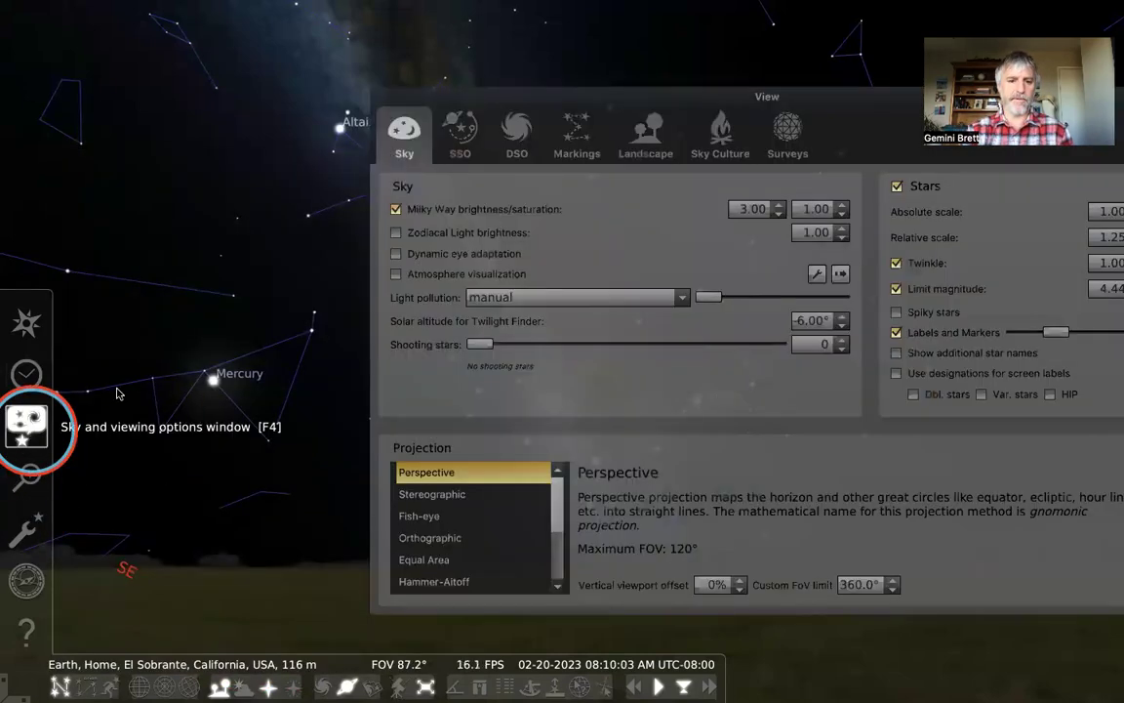
pyautogui.click(467, 496)
pyautogui.click(635, 94)
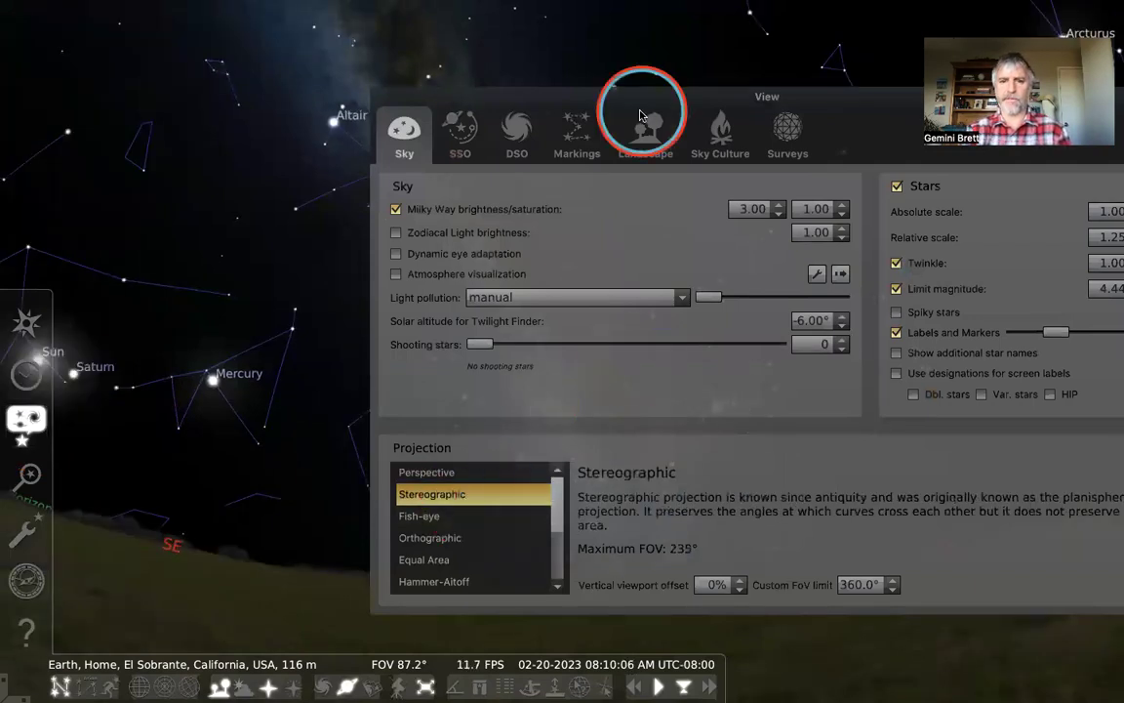
pyautogui.moveTo(632, 91); pyautogui.dragTo(367, 50)
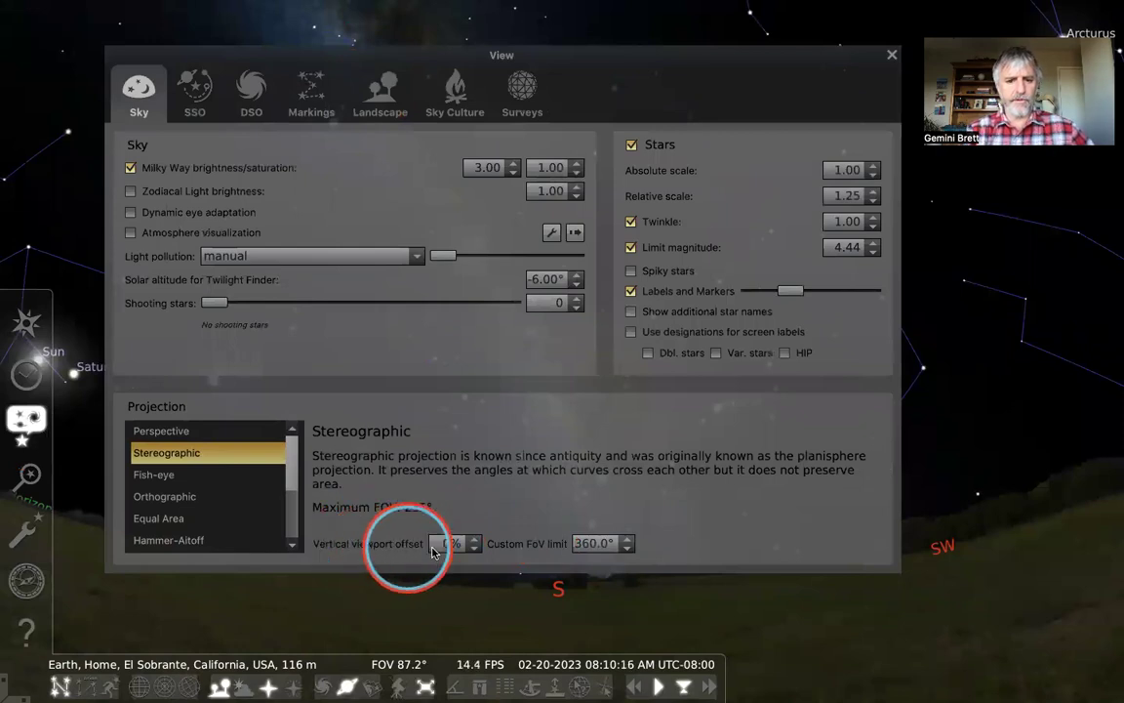
# Try a vertical viewport offset of 5% and above, and bring it back to 0%
pyautogui.click(474, 543)
pyautogui.click(474, 543)
pyautogui.click(475, 544)
pyautogui.click(474, 540)
pyautogui.click(474, 540)
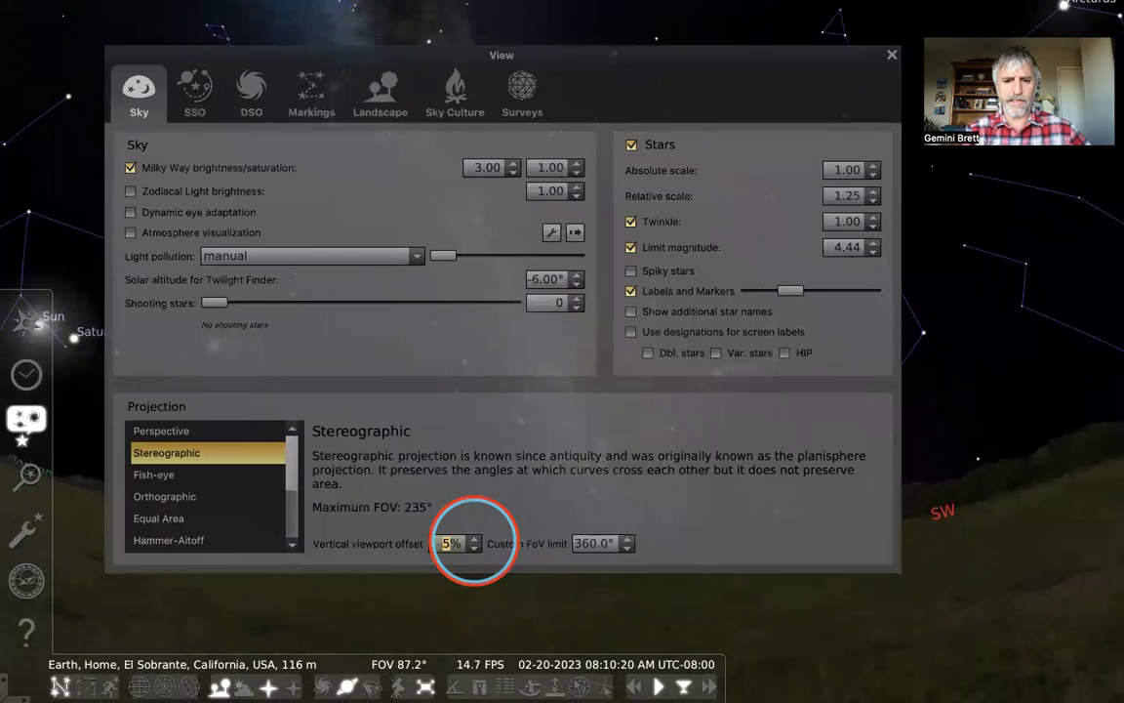
pyautogui.click(474, 539)
pyautogui.click(474, 540)
pyautogui.click(474, 549)
pyautogui.click(474, 549)
pyautogui.click(473, 550)
pyautogui.click(473, 549)
pyautogui.click(473, 549)
pyautogui.click(473, 549)
pyautogui.click(474, 549)
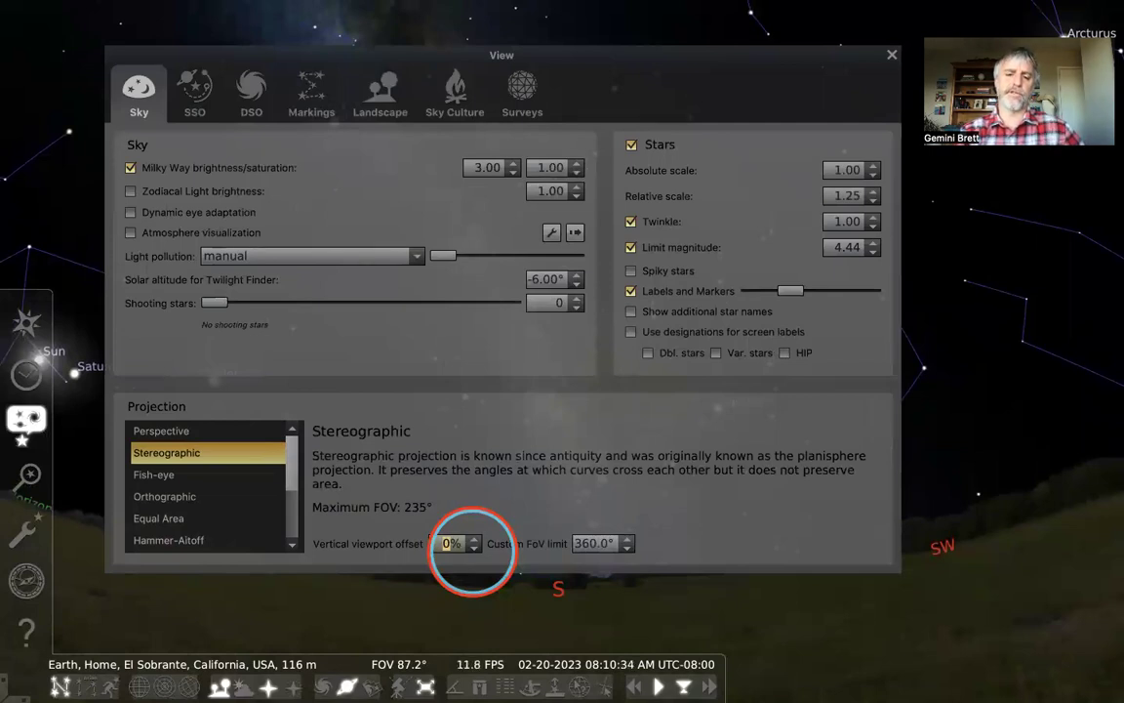
# Raise the vertical viewport offset step by step to 18% to test how the horizon shifts
pyautogui.click(475, 539)
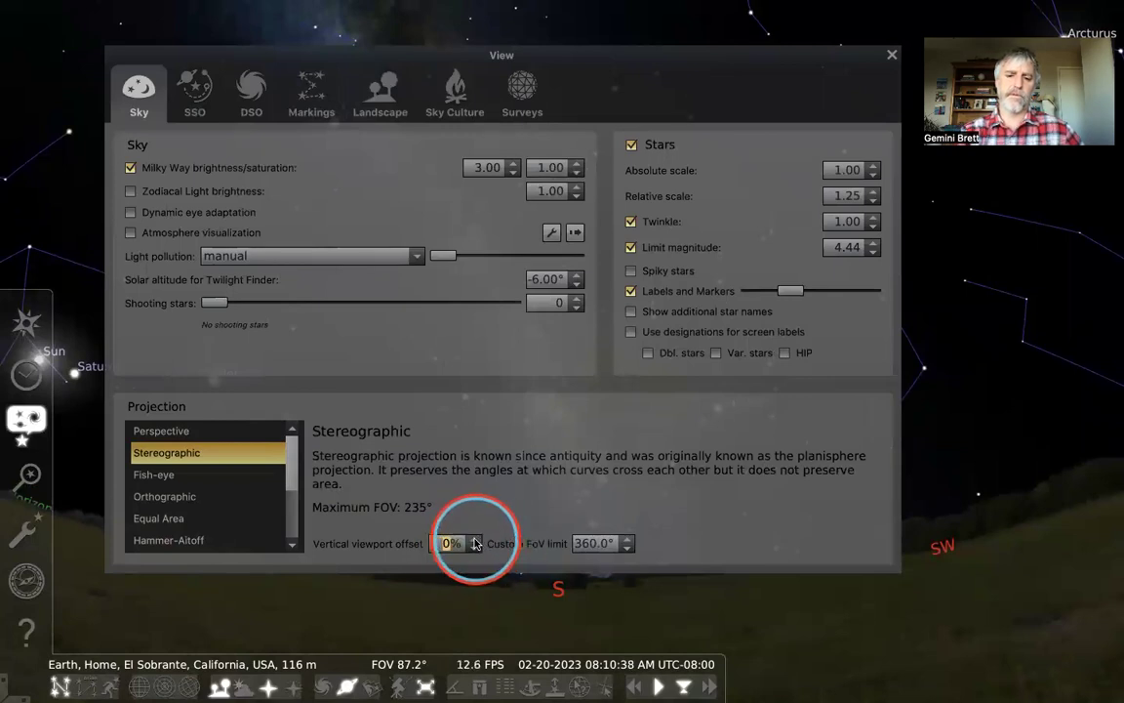
pyautogui.click(474, 539)
pyautogui.click(475, 539)
pyautogui.click(474, 539)
pyautogui.click(474, 539)
pyautogui.click(475, 539)
pyautogui.click(474, 539)
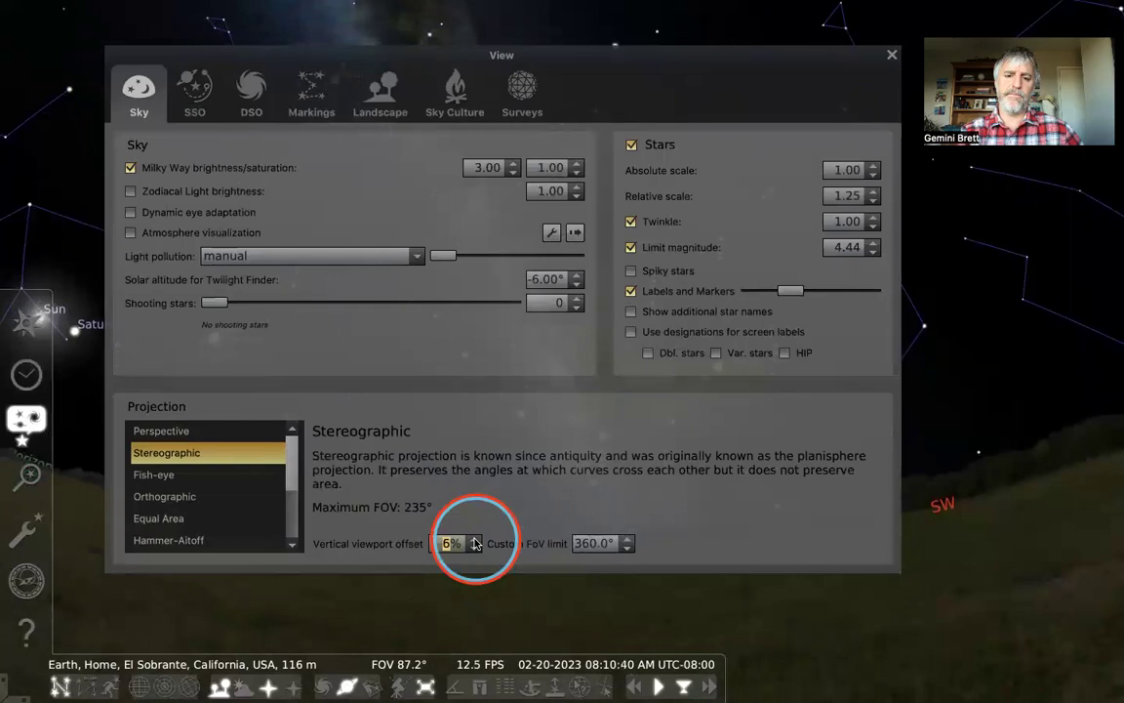
pyautogui.click(475, 539)
pyautogui.click(474, 539)
pyautogui.click(474, 539)
pyautogui.click(475, 539)
pyautogui.click(474, 539)
pyautogui.click(475, 538)
pyautogui.click(475, 539)
pyautogui.click(475, 539)
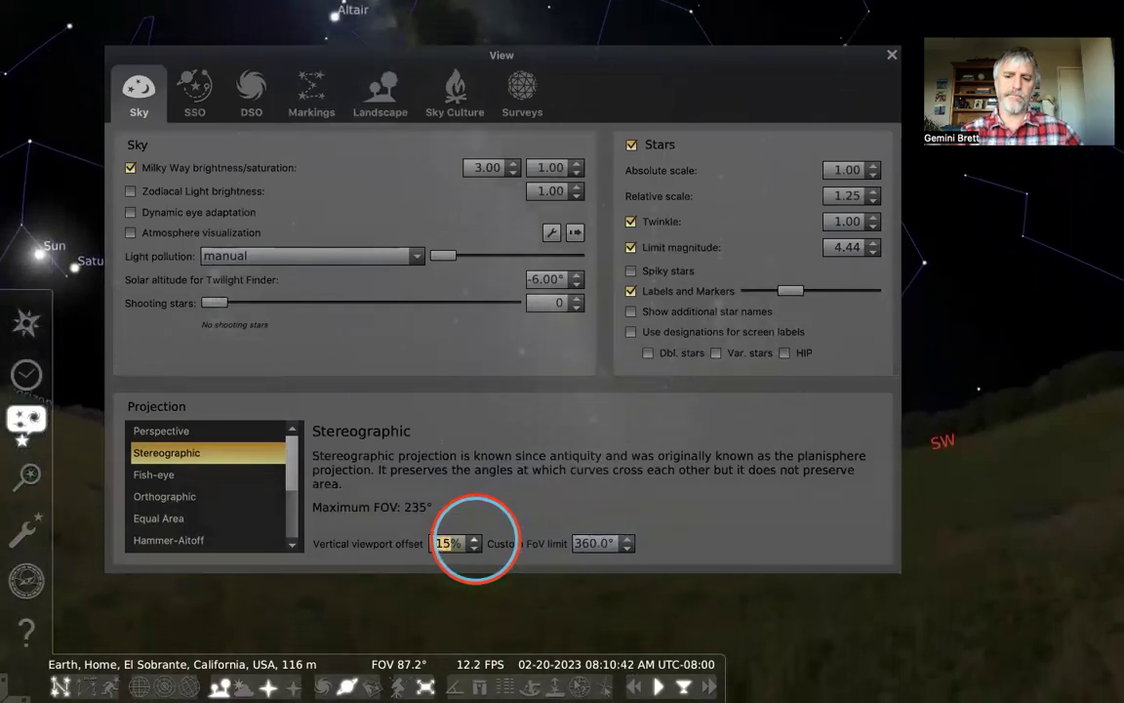
pyautogui.click(474, 539)
pyautogui.click(475, 539)
pyautogui.click(474, 539)
# Lower the vertical viewport offset to about -22% and restore it to 0%
pyautogui.click(472, 555)
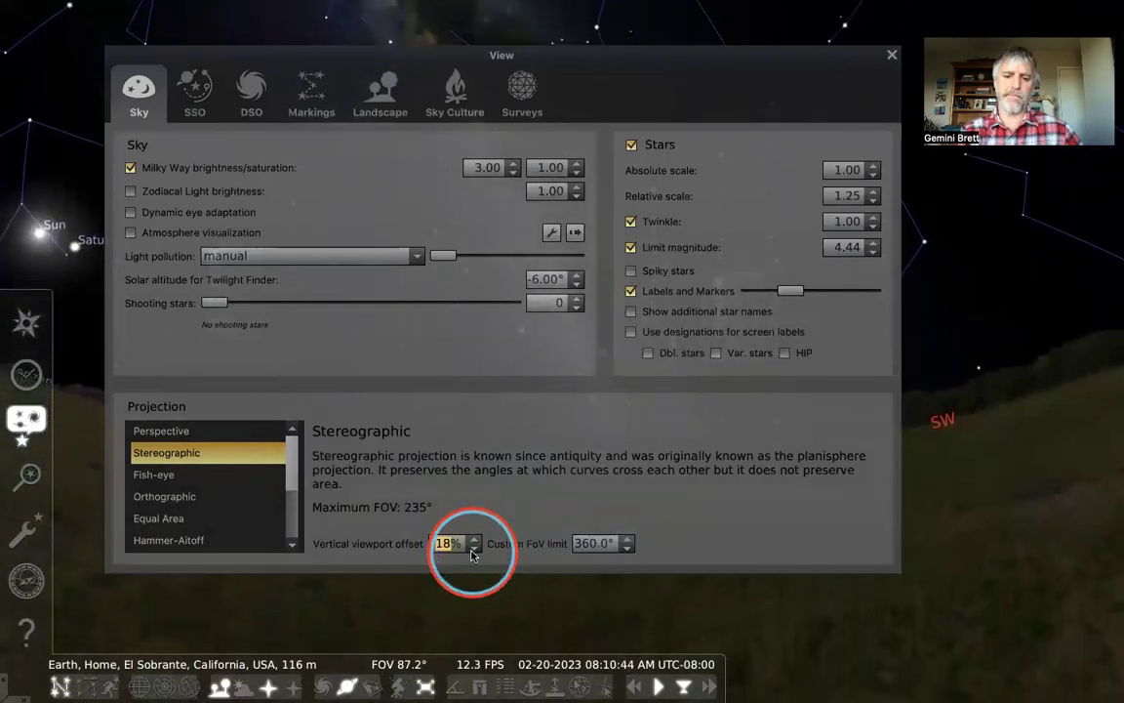
pyautogui.click(472, 554)
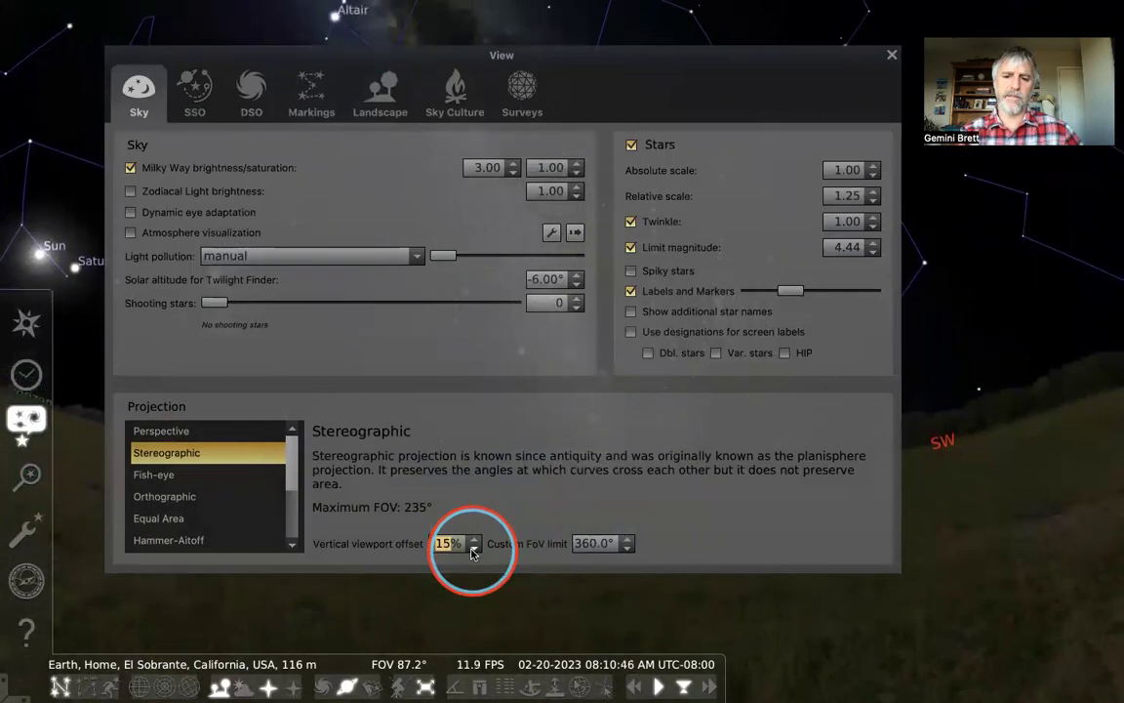
pyautogui.click(472, 553)
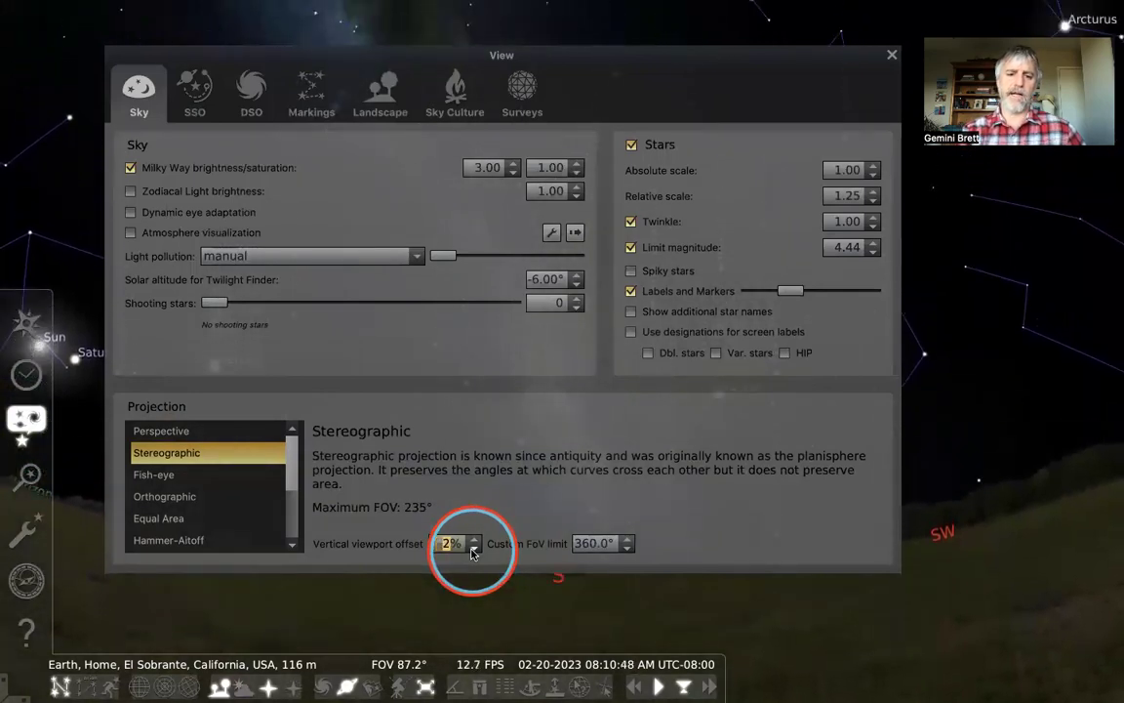
pyautogui.click(475, 548)
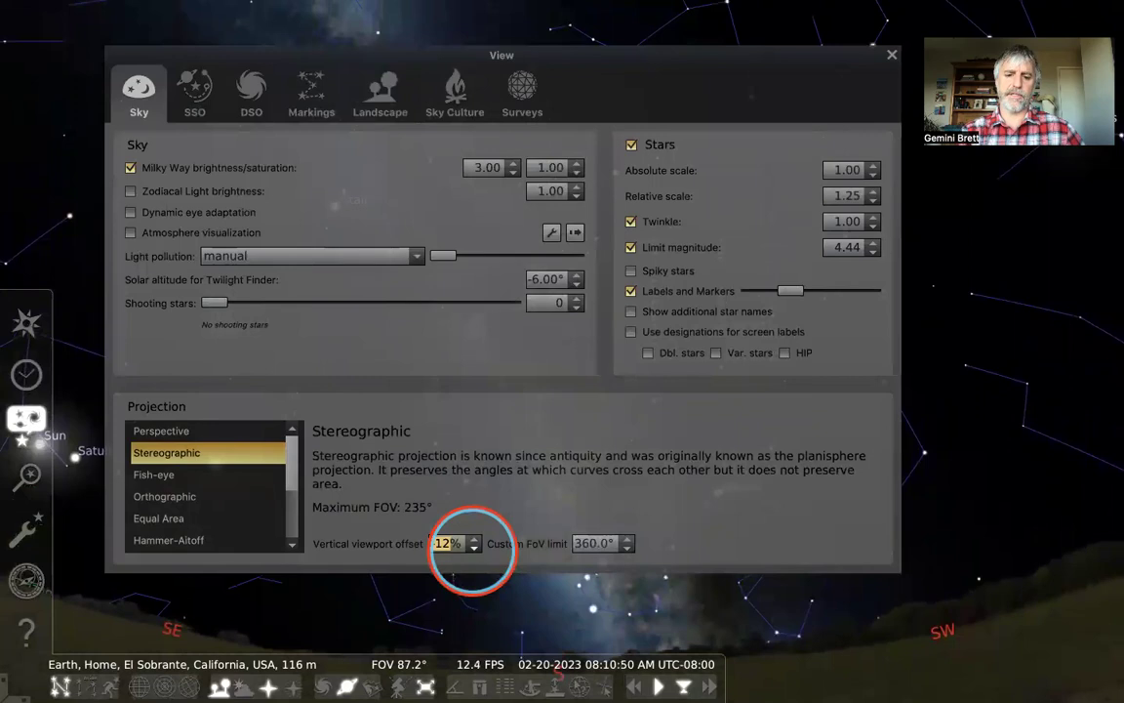
pyautogui.click(473, 548)
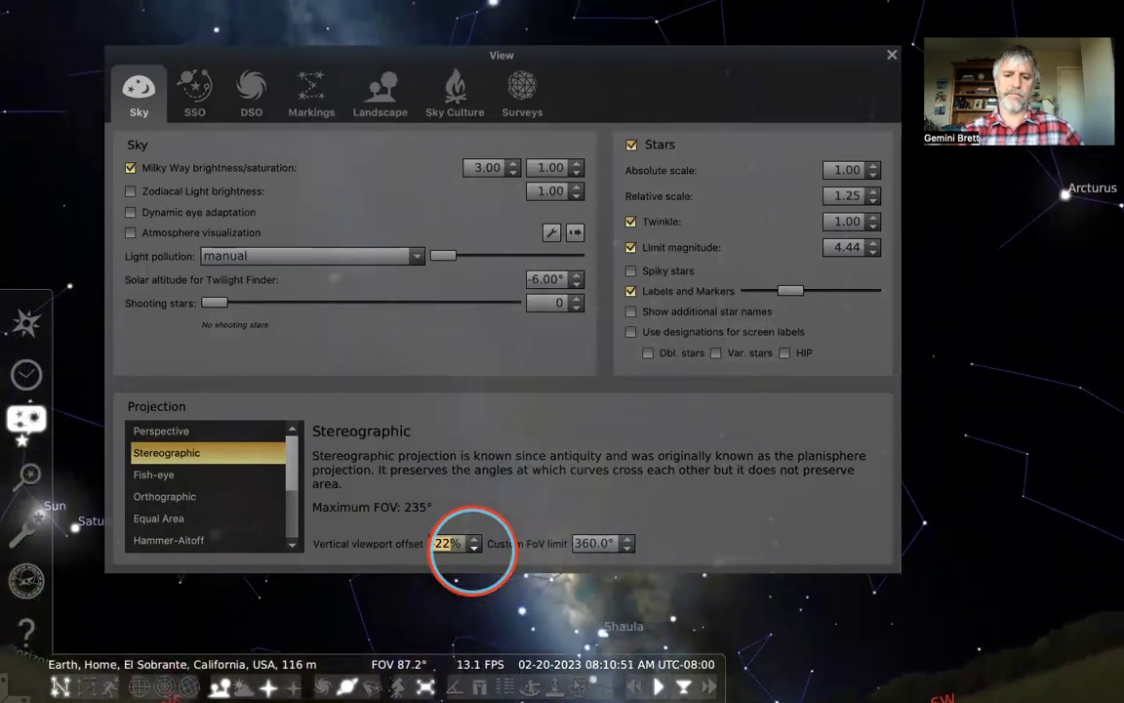
pyautogui.click(475, 547)
pyautogui.click(474, 540)
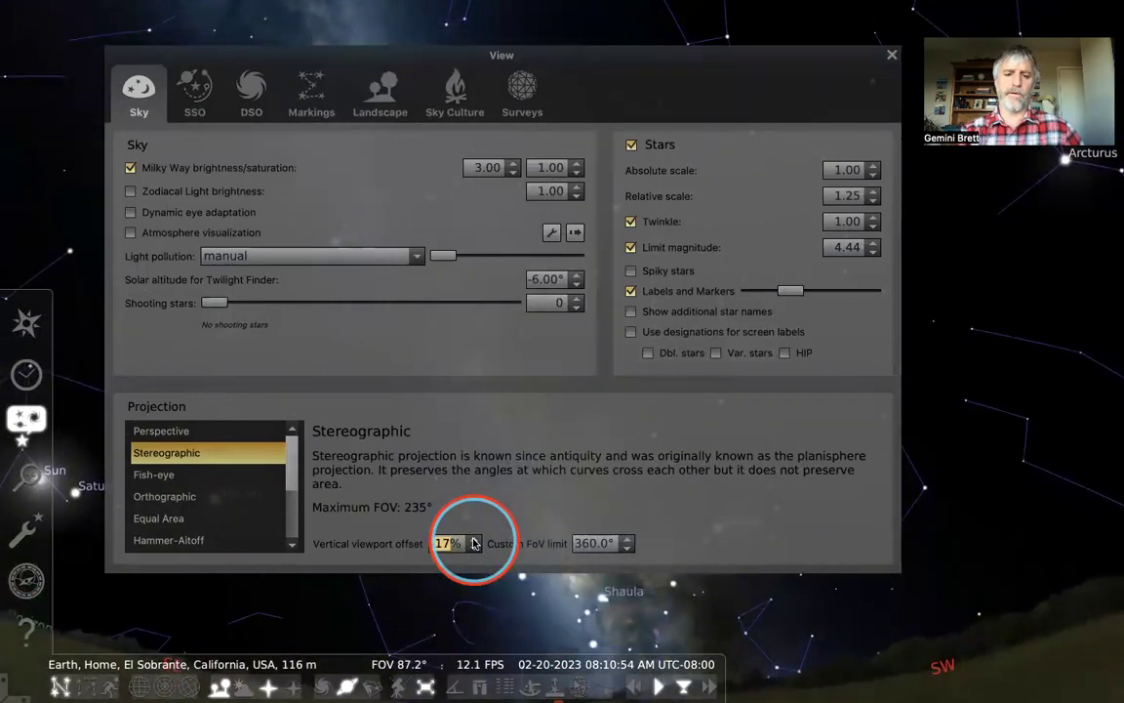
pyautogui.click(474, 539)
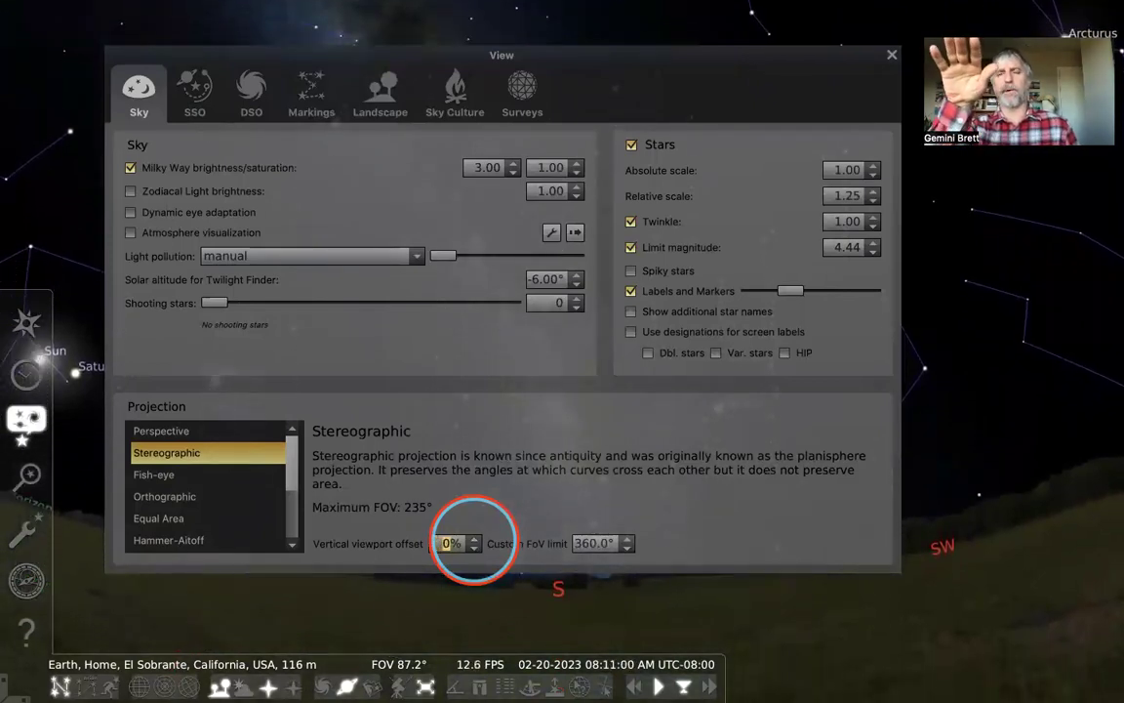
# Shift the vertical viewport offset between 3% and -5% around the horizon and reset it to 0%
pyautogui.click(474, 547)
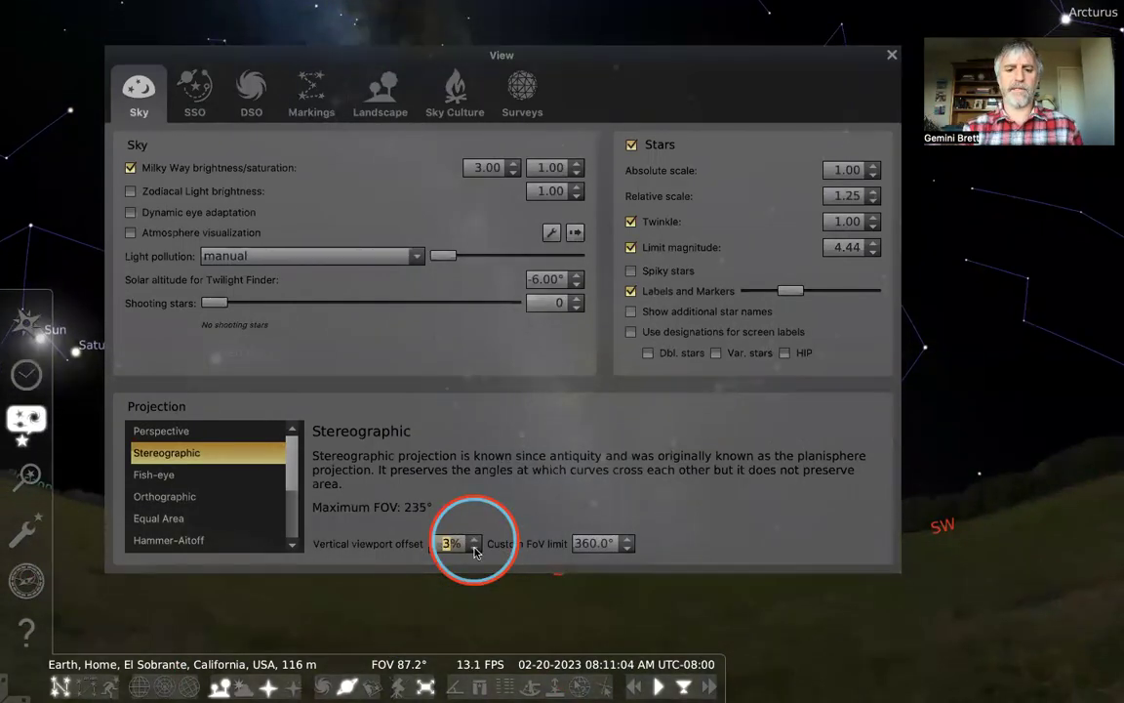
pyautogui.click(476, 548)
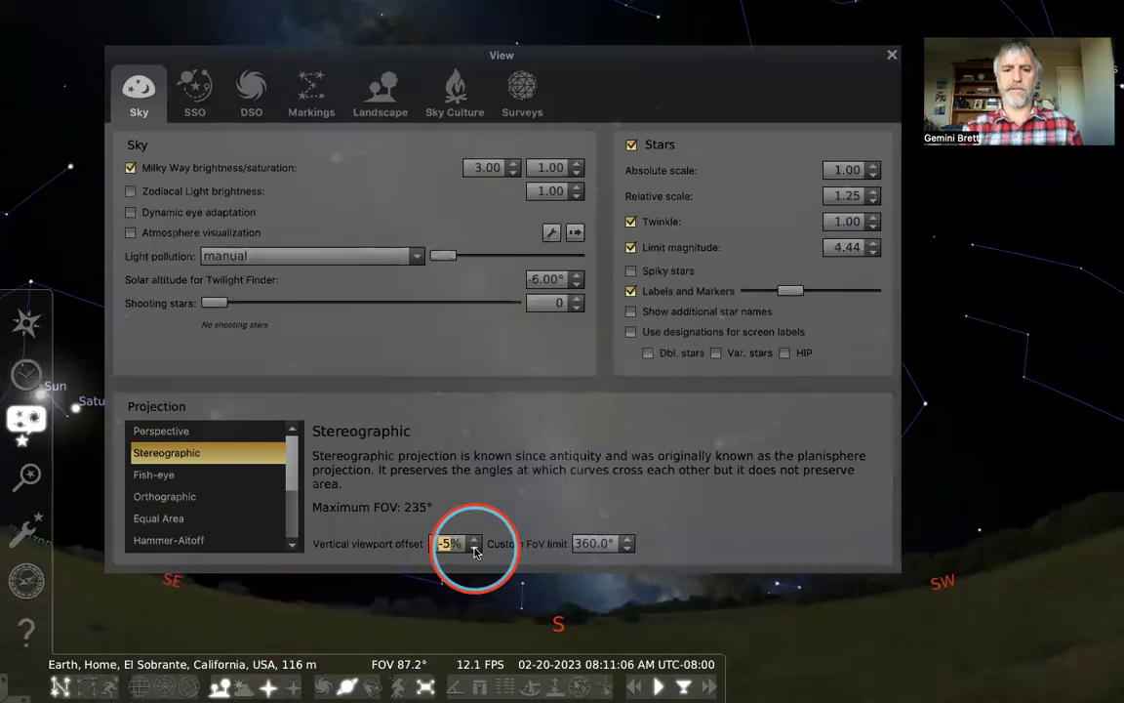
pyautogui.click(475, 547)
pyautogui.click(475, 540)
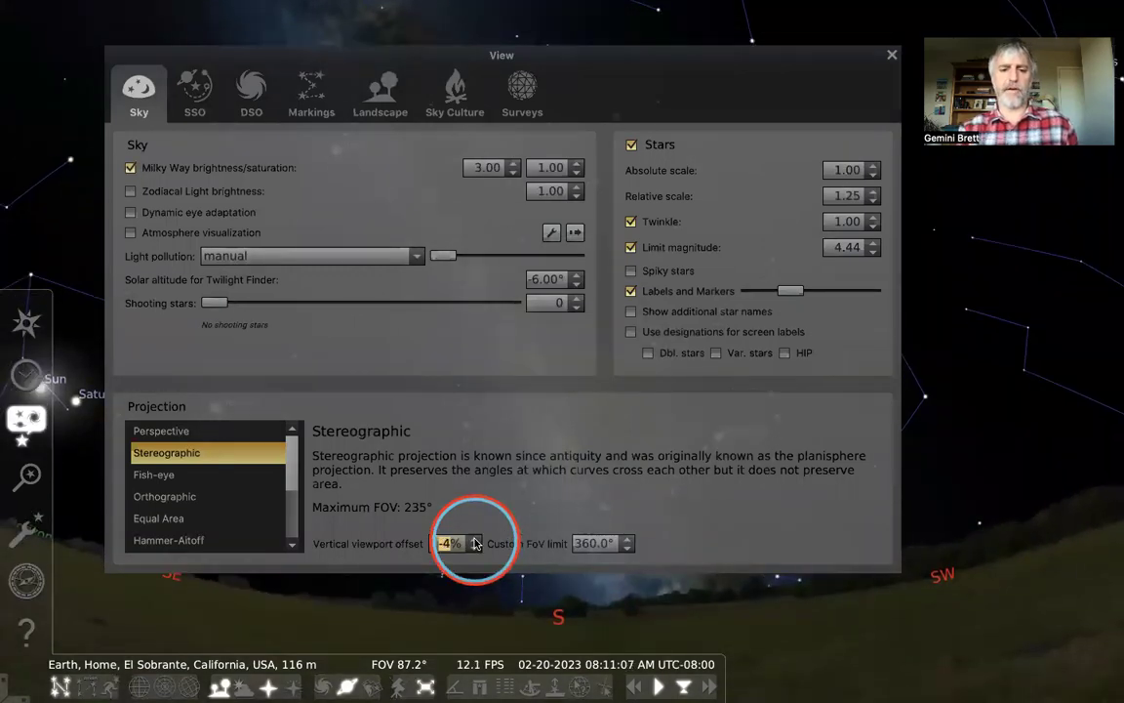
pyautogui.click(475, 540)
pyautogui.click(476, 548)
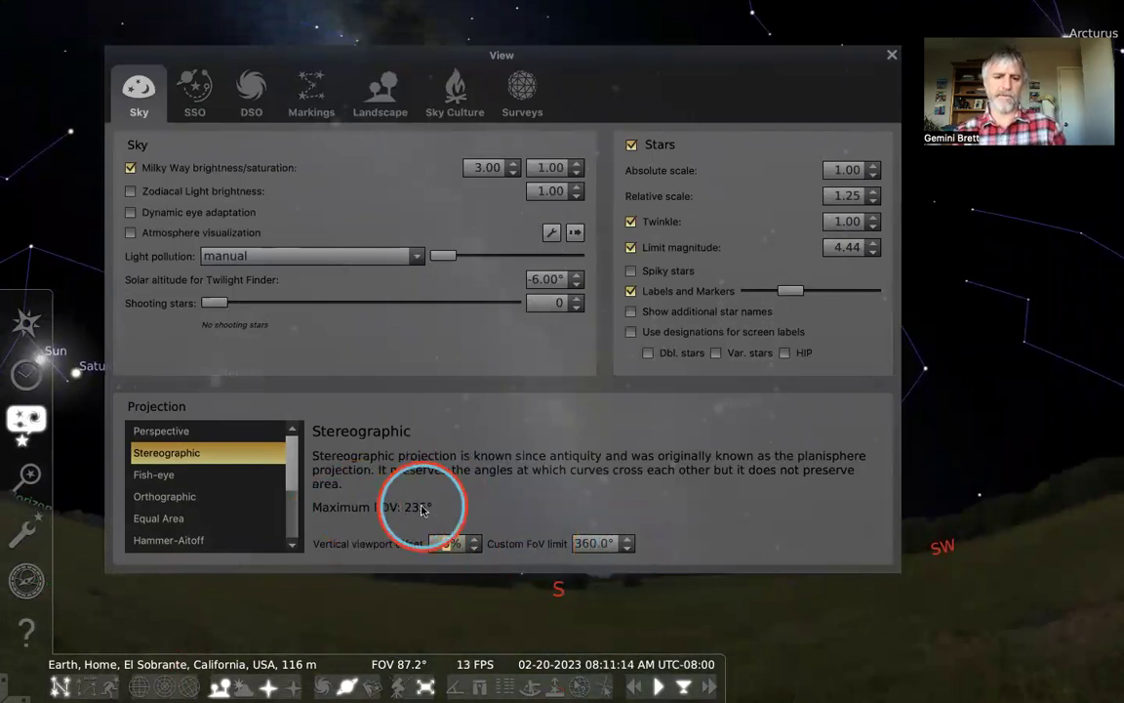
# Try a custom FoV limit of 359.0°, restore it to 360.0°, and show the sky at a 235° field of view with a level horizon
pyautogui.click(626, 548)
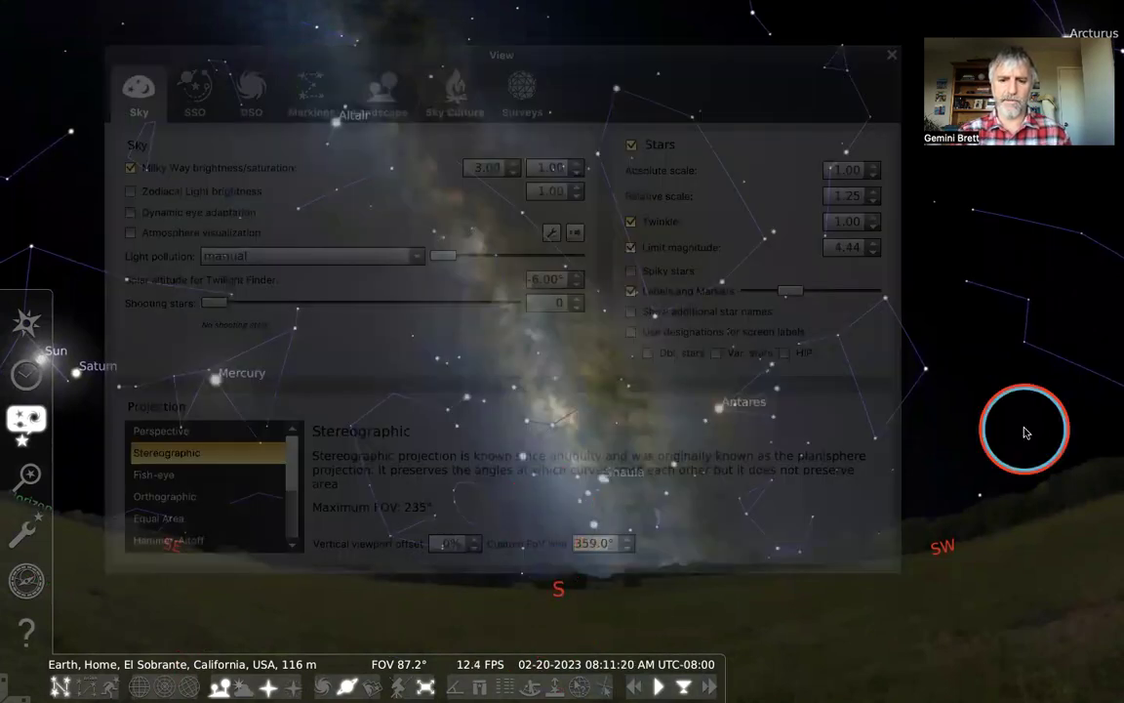
pyautogui.scroll(-5, 1023, 431)
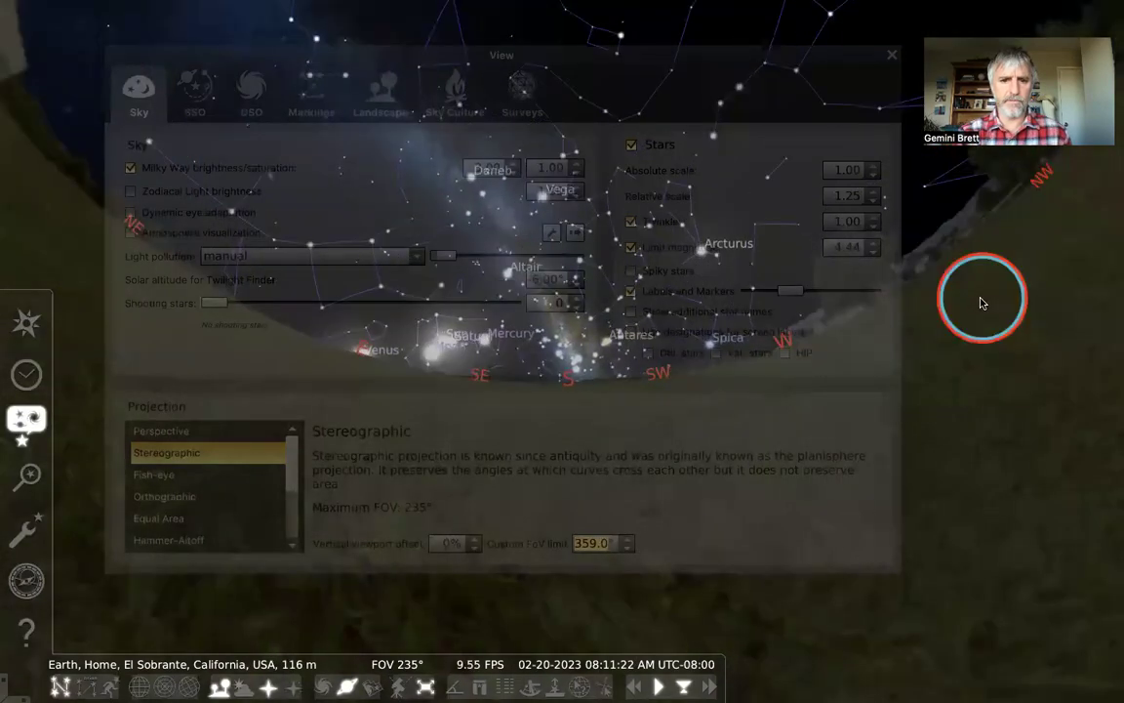
pyautogui.moveTo(990, 294); pyautogui.dragTo(980, 223)
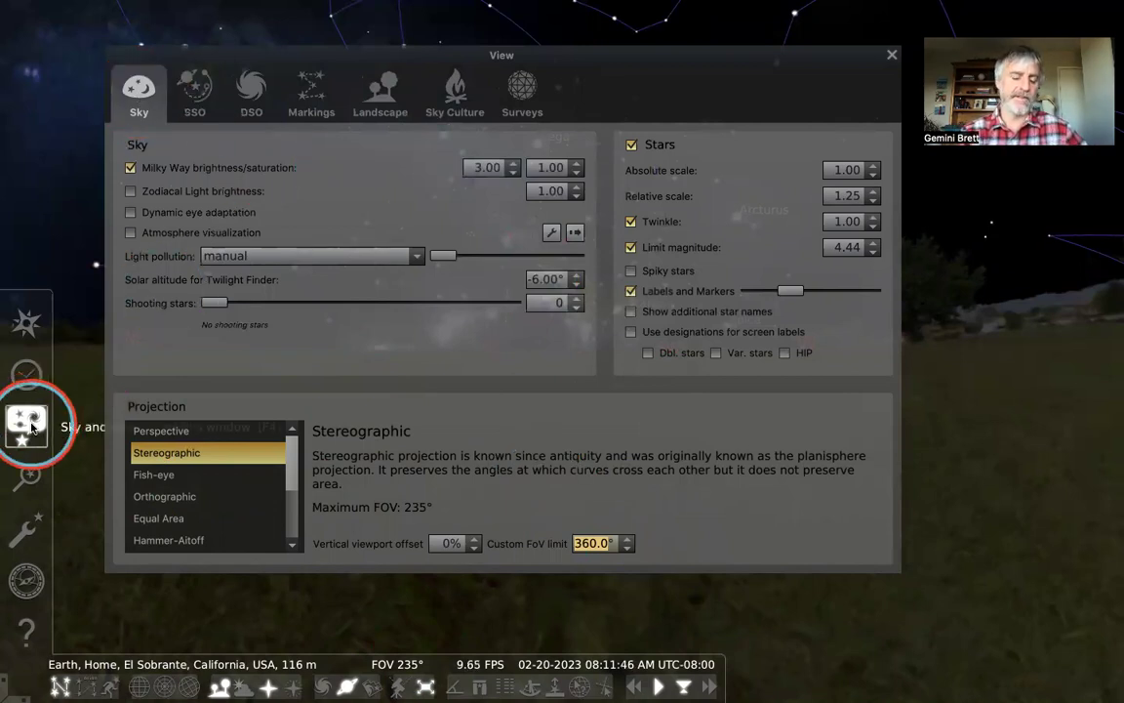
# Save the current settings as the startup defaults in the Configuration window and close it
pyautogui.click(26, 530)
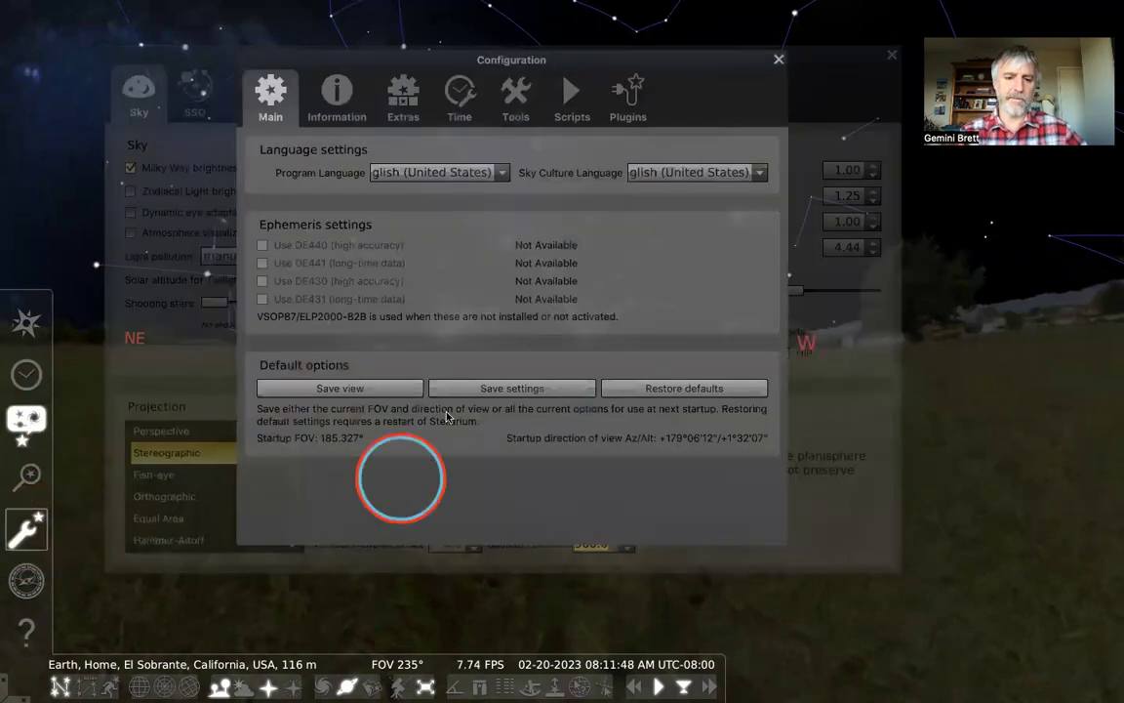
pyautogui.click(492, 388)
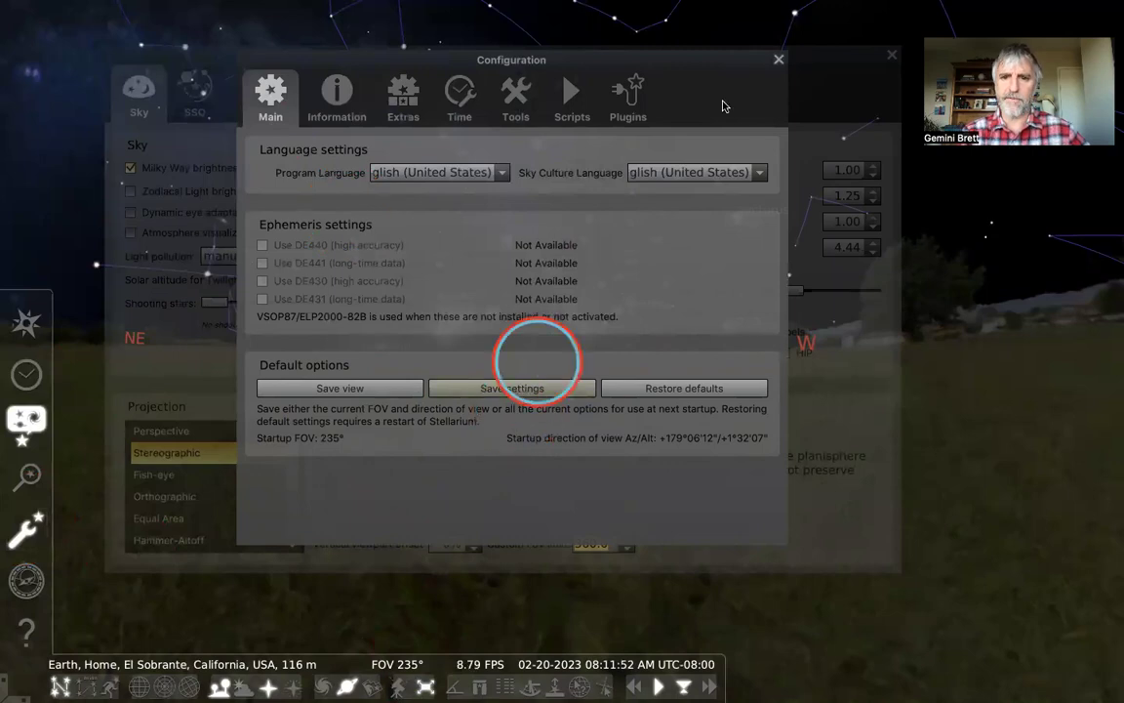
pyautogui.click(780, 59)
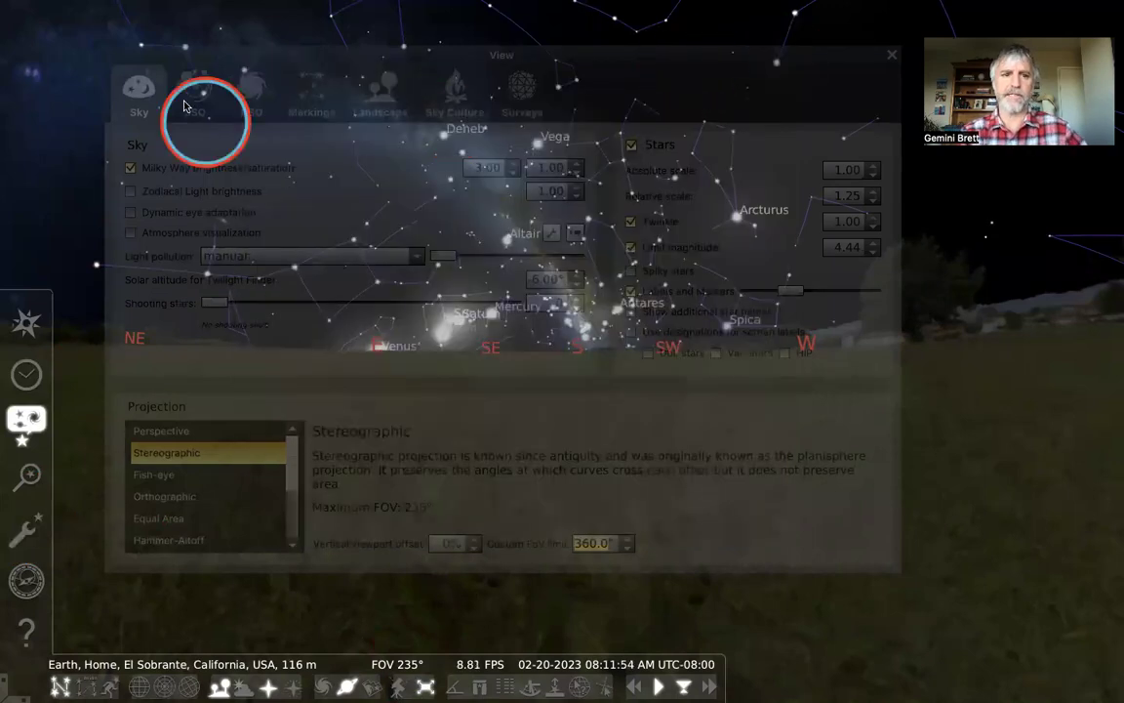
# Open the Solar System object options and switch the more accurate 3D models off and back on
pyautogui.click(186, 104)
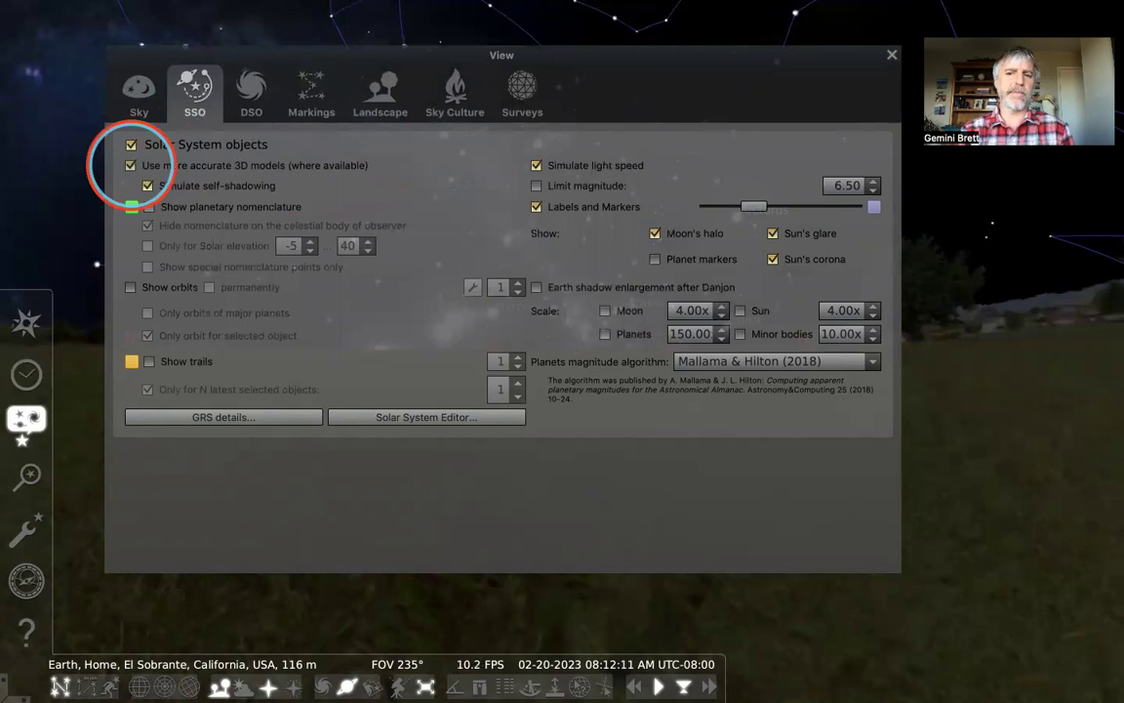
pyautogui.click(131, 166)
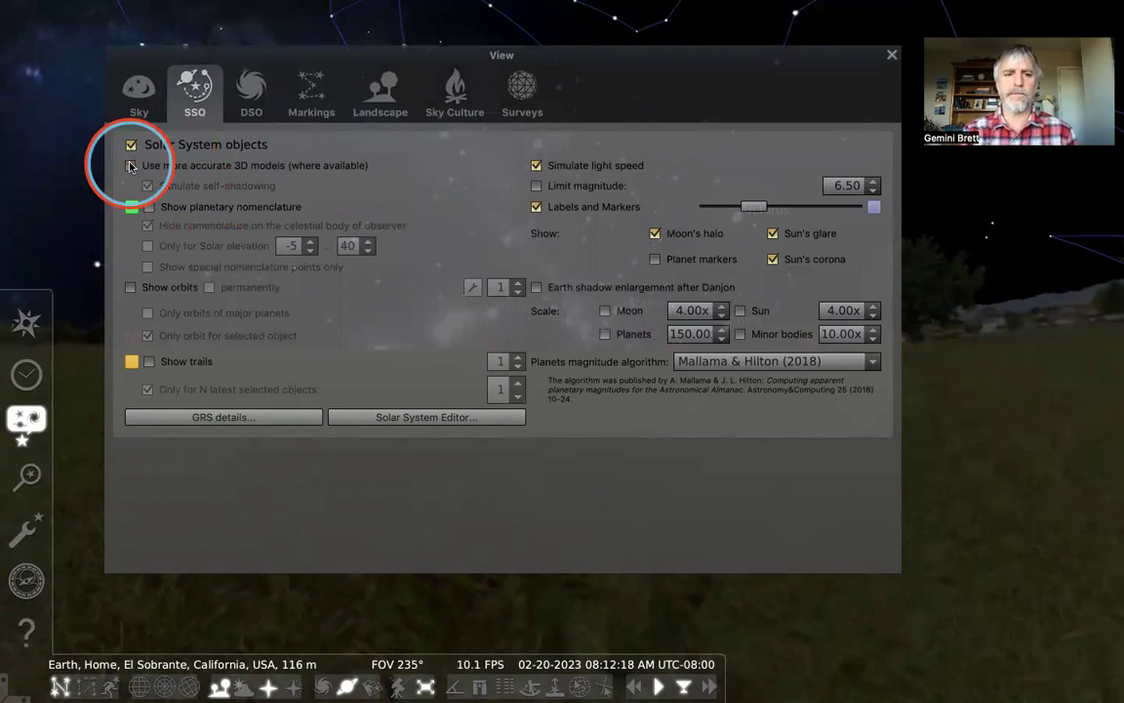
pyautogui.click(131, 166)
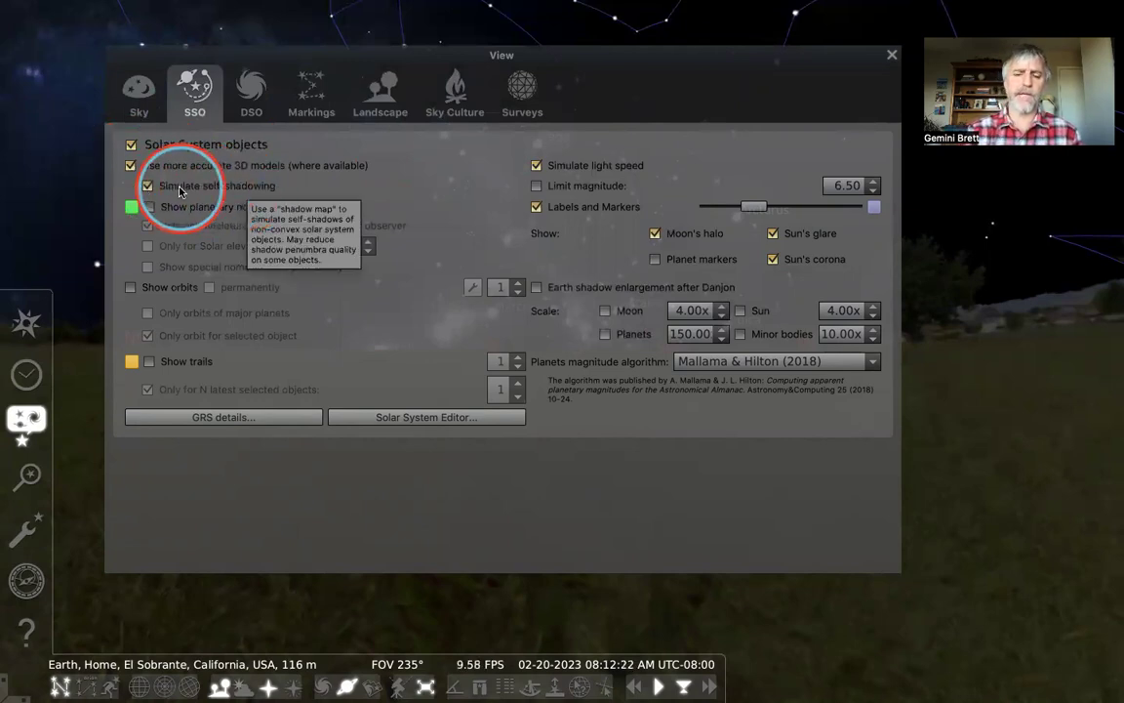
# Close the View window, select Mercury in the southeastern sky and zoom in to a field of view of about 0.05°
pyautogui.click(890, 55)
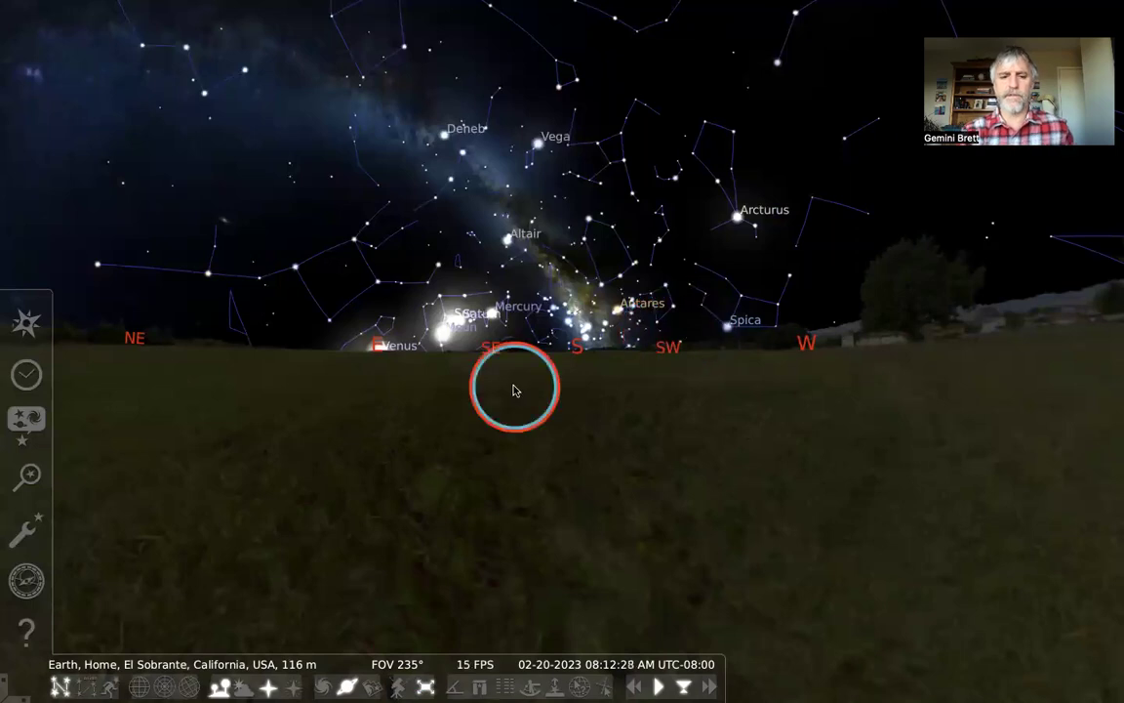
pyautogui.click(489, 309)
pyautogui.scroll(3, 469, 371)
pyautogui.scroll(5, 469, 372)
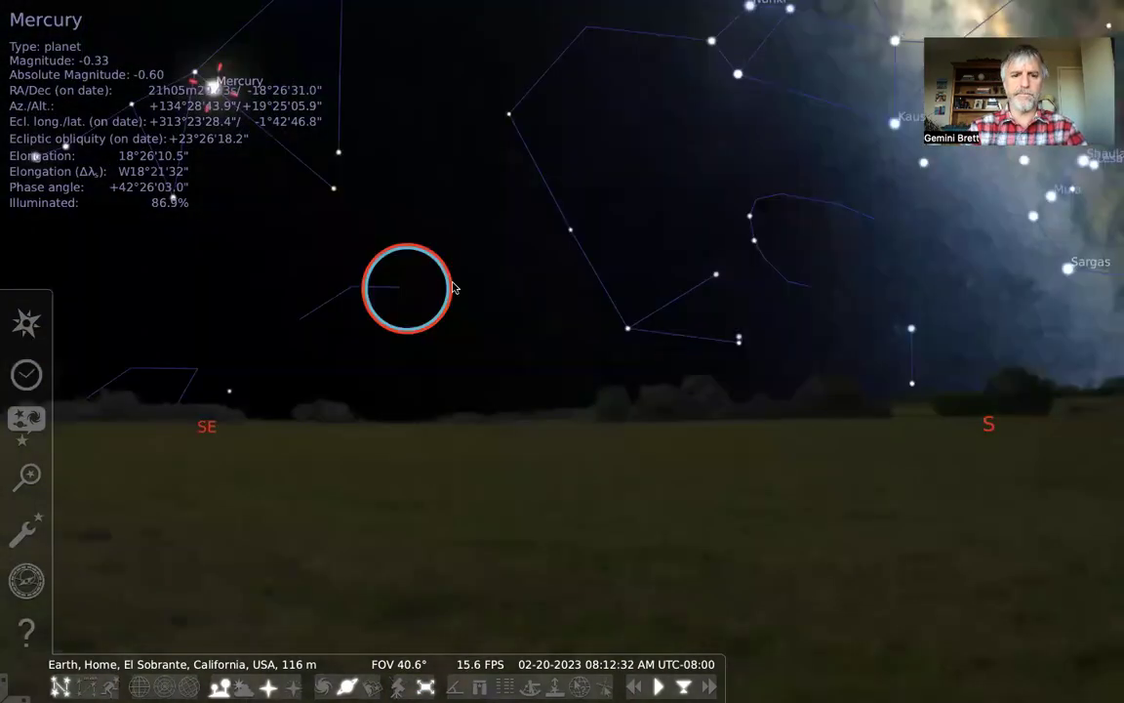
pyautogui.scroll(4, 501, 359)
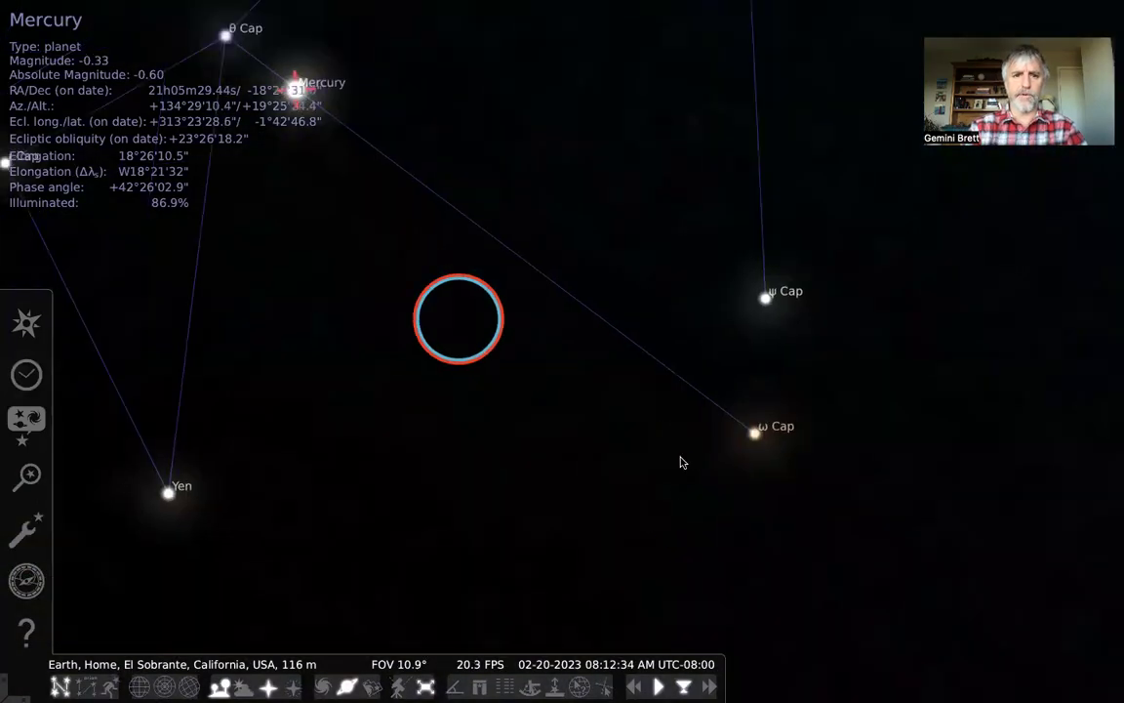
pyautogui.scroll(2, 473, 263)
pyautogui.scroll(2, 518, 322)
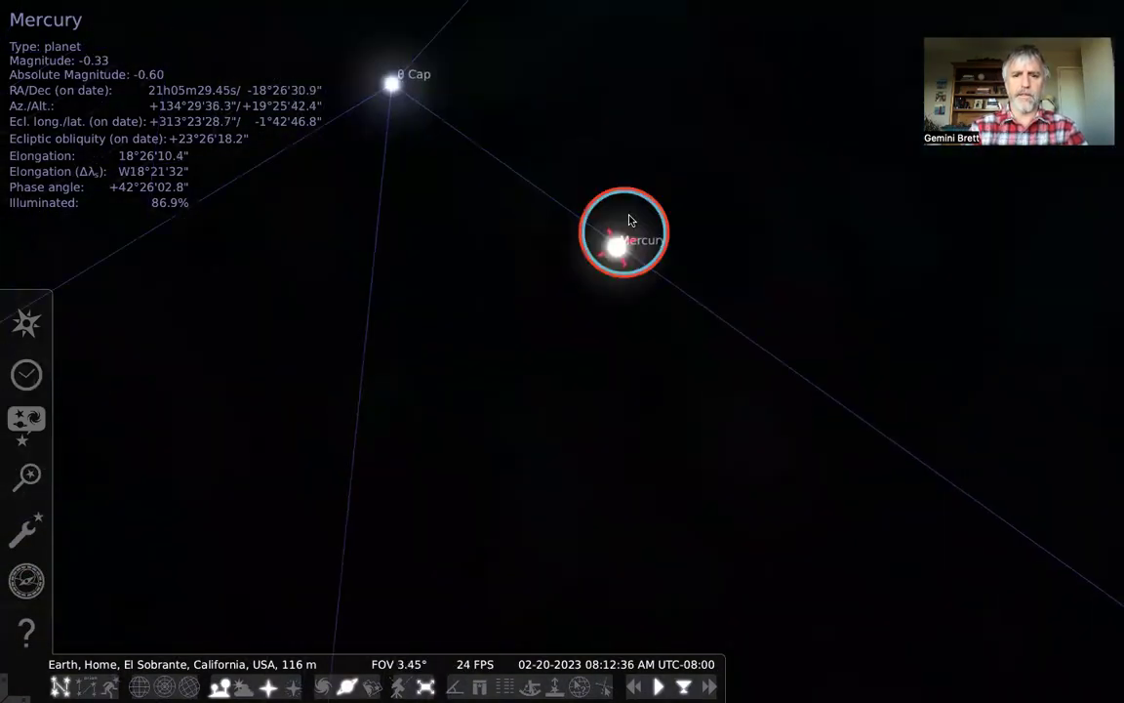
pyautogui.scroll(3, 644, 224)
pyautogui.scroll(2, 600, 260)
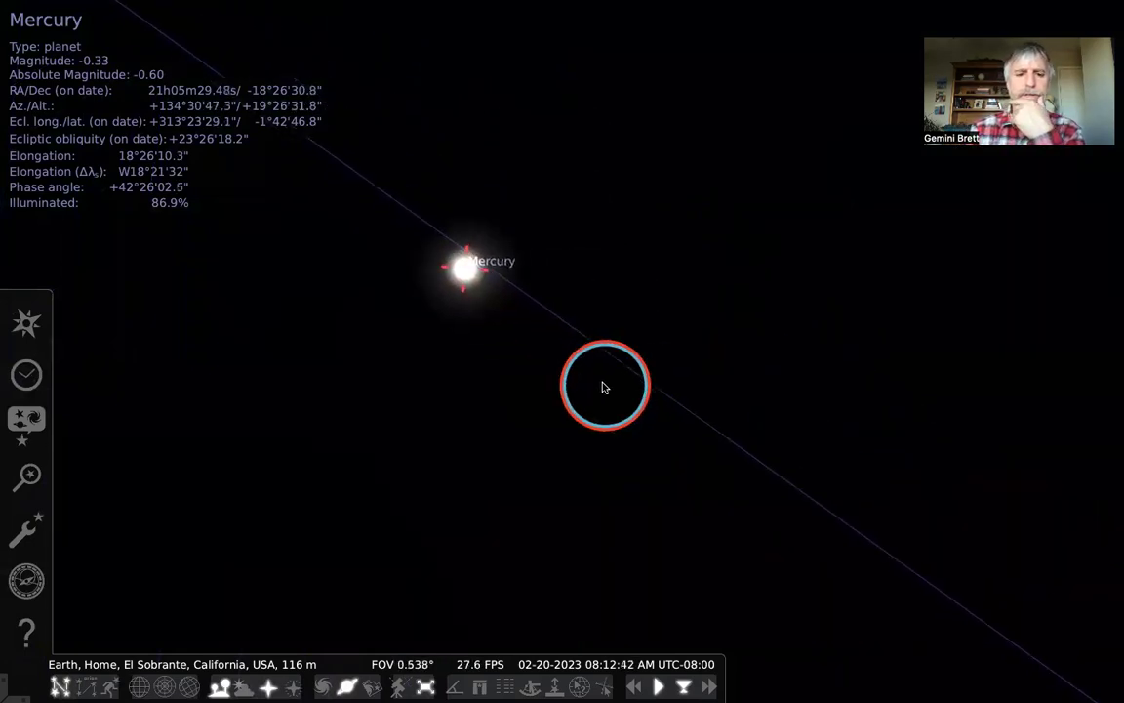
pyautogui.scroll(3, 602, 386)
pyautogui.scroll(3, 719, 385)
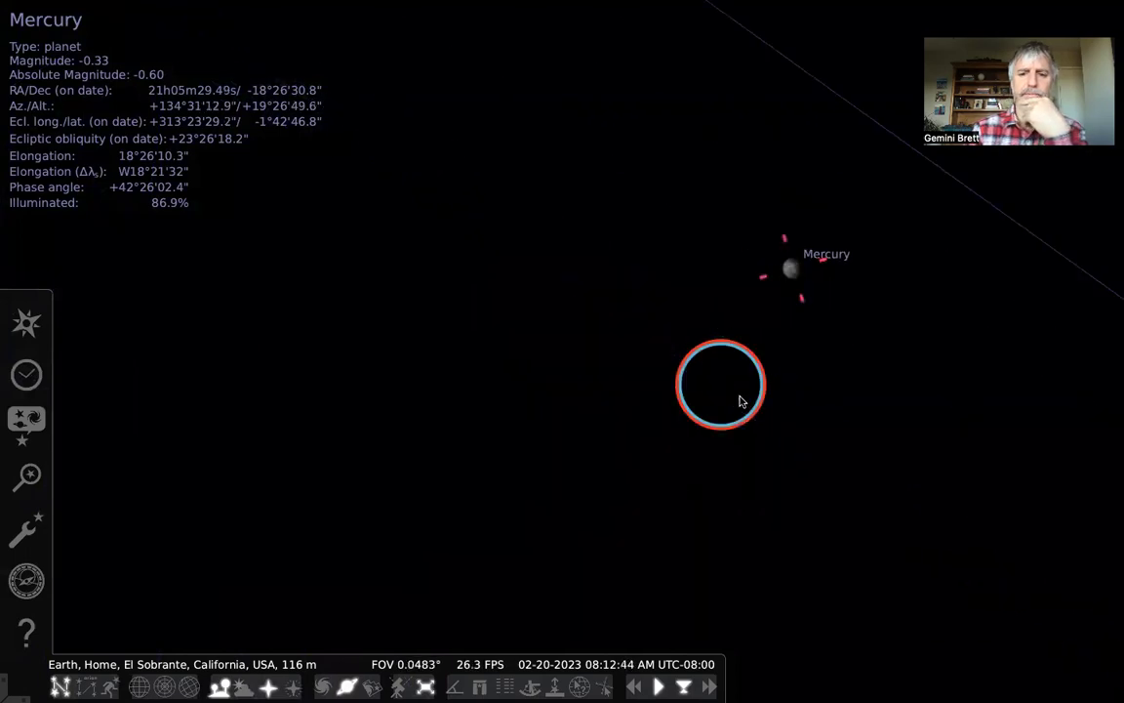
# Pause the time flow and enlarge Mercury's disc near the centre of the view to a field of view of about 0.007°
pyautogui.moveTo(478, 434); pyautogui.dragTo(226, 630)
pyautogui.press('k')
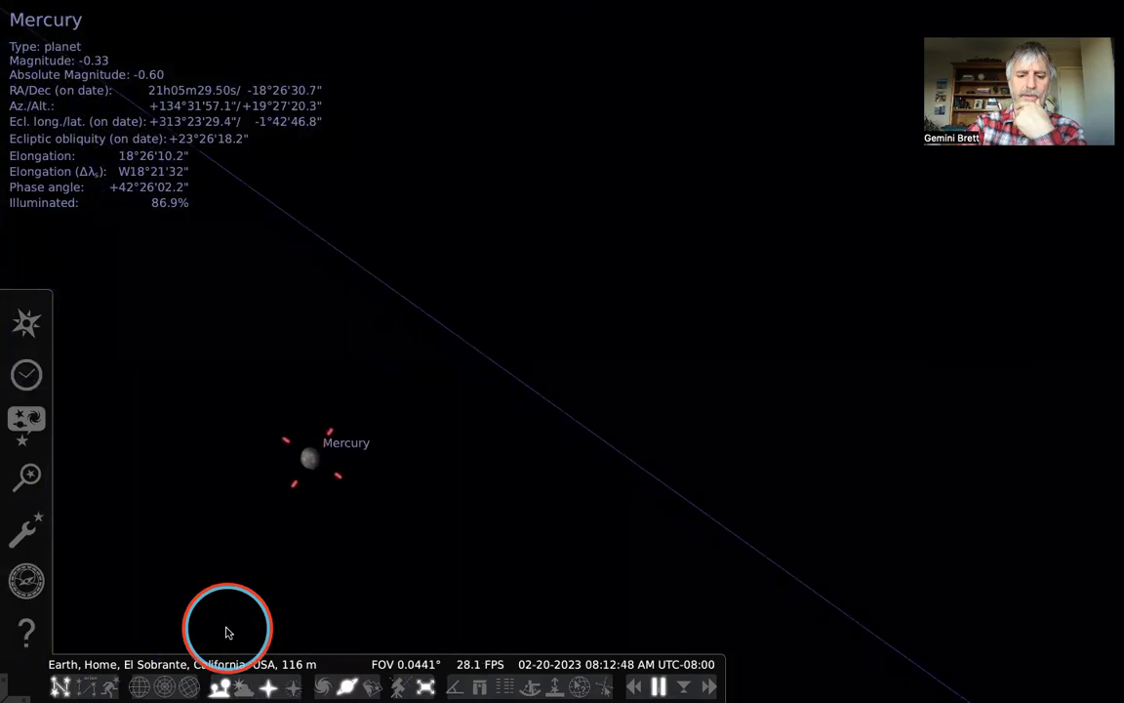
pyautogui.moveTo(261, 581); pyautogui.dragTo(362, 513)
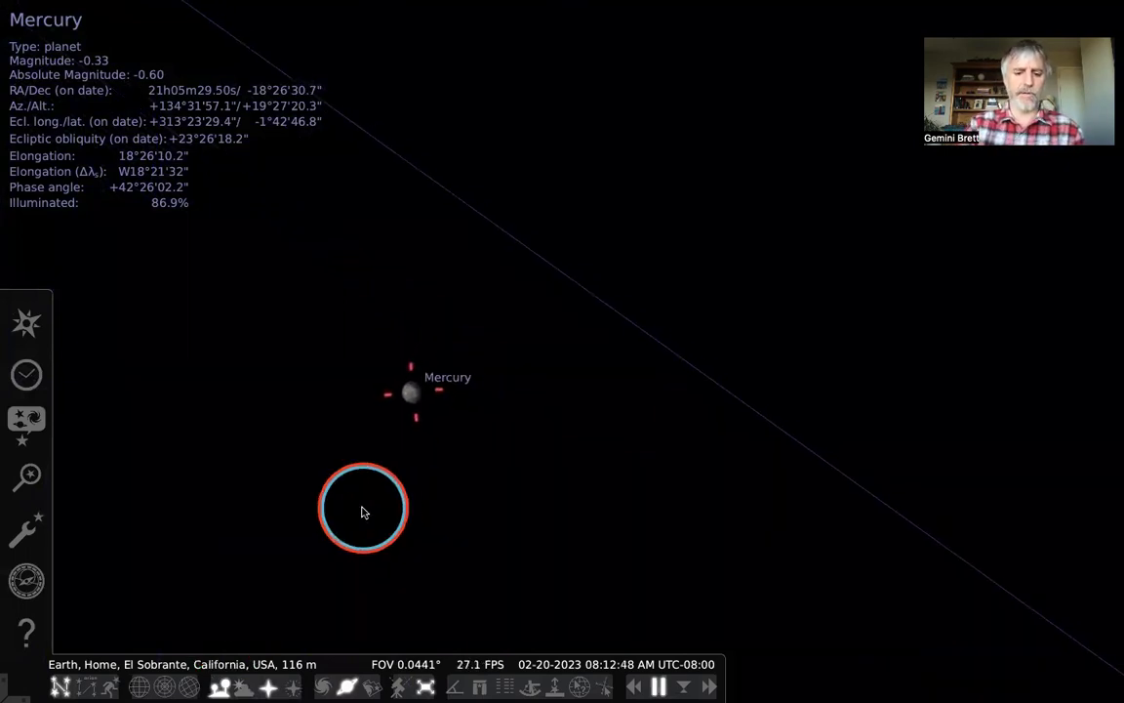
pyautogui.scroll(3, 409, 429)
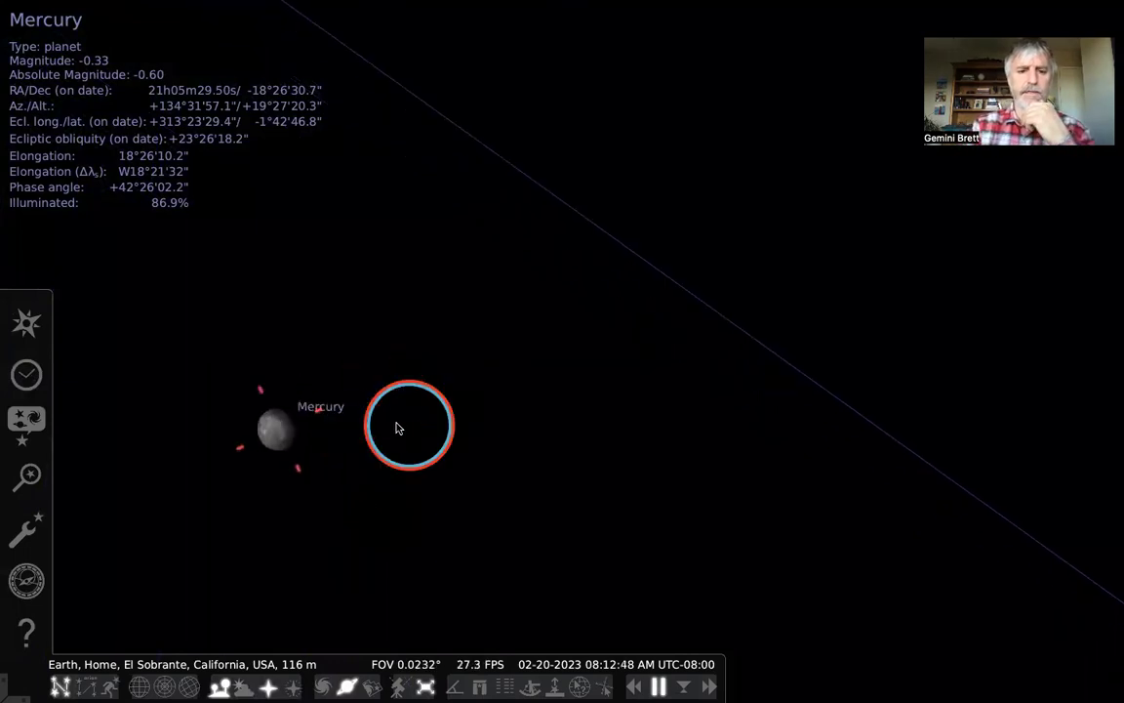
pyautogui.moveTo(409, 429); pyautogui.dragTo(532, 369)
pyautogui.scroll(3, 423, 378)
pyautogui.moveTo(431, 308); pyautogui.dragTo(695, 238)
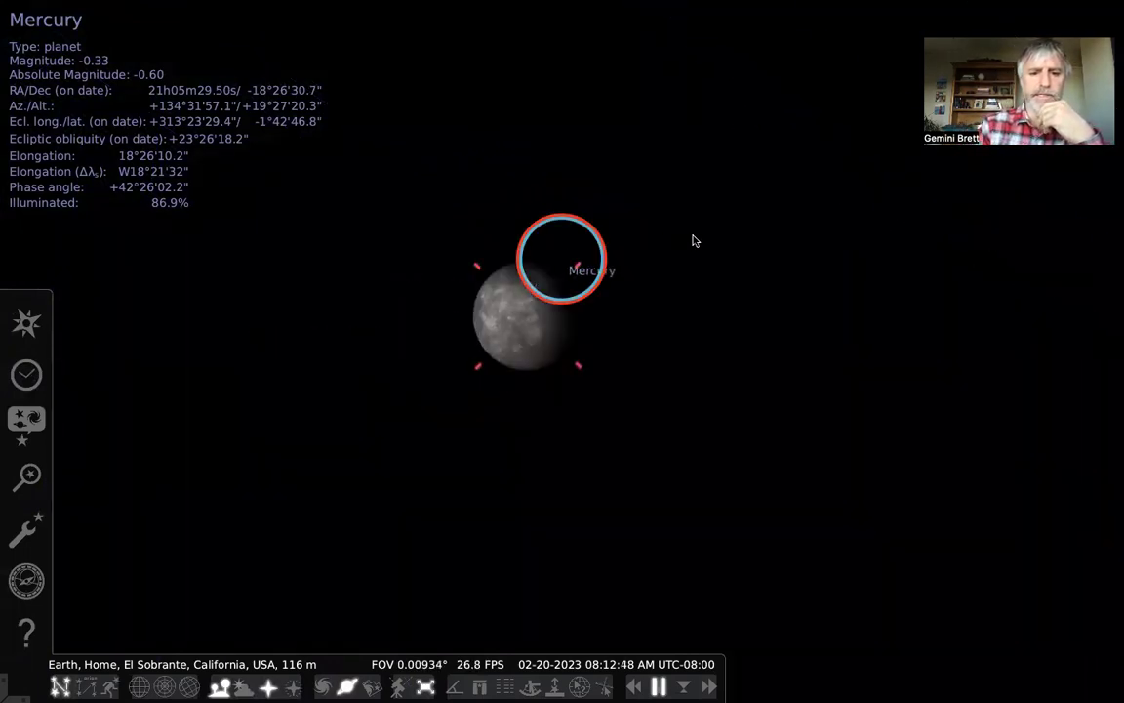
pyautogui.scroll(2, 623, 328)
pyautogui.moveTo(623, 328); pyautogui.dragTo(575, 354)
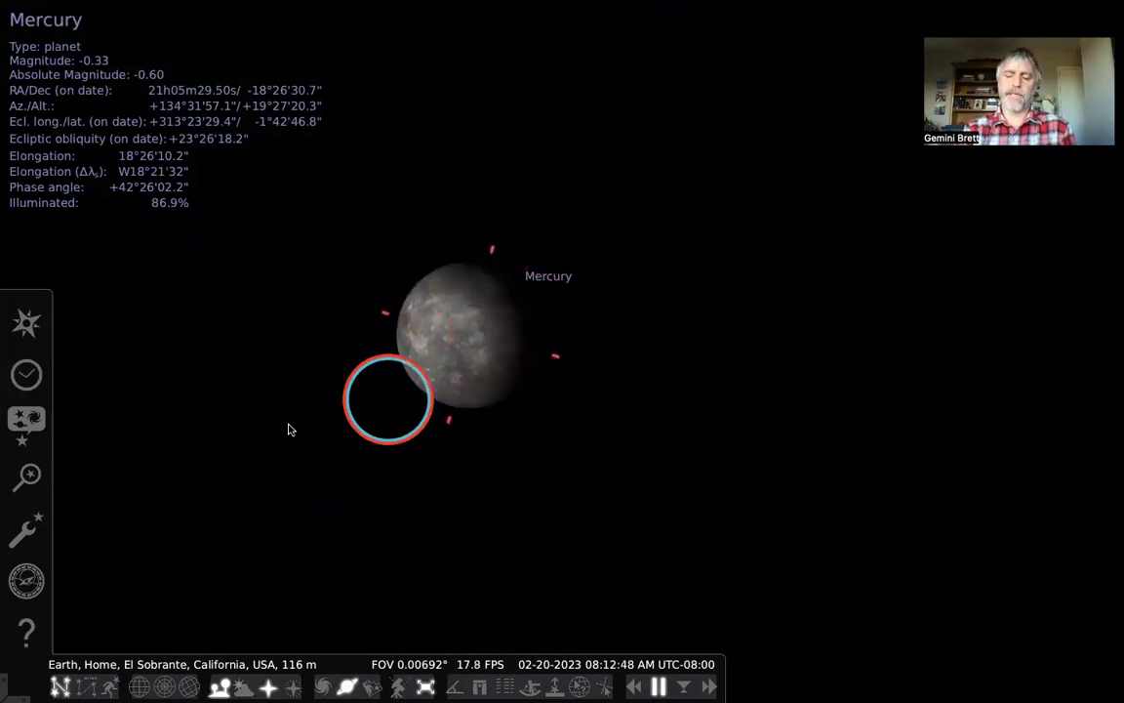
# Widen the field of view to about 0.0126°, reopen the Solar System object options and move the View window clear of Mercury
pyautogui.scroll(-2, 305, 389)
pyautogui.scroll(-1, 305, 388)
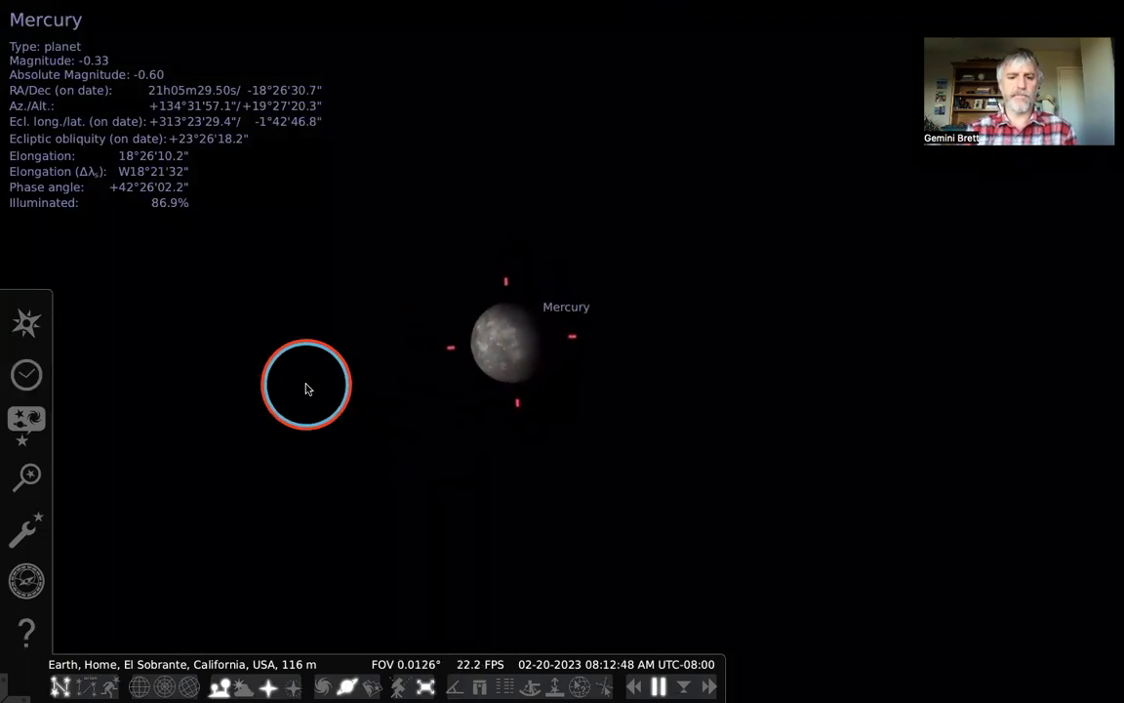
pyautogui.press('a')
pyautogui.press('a')
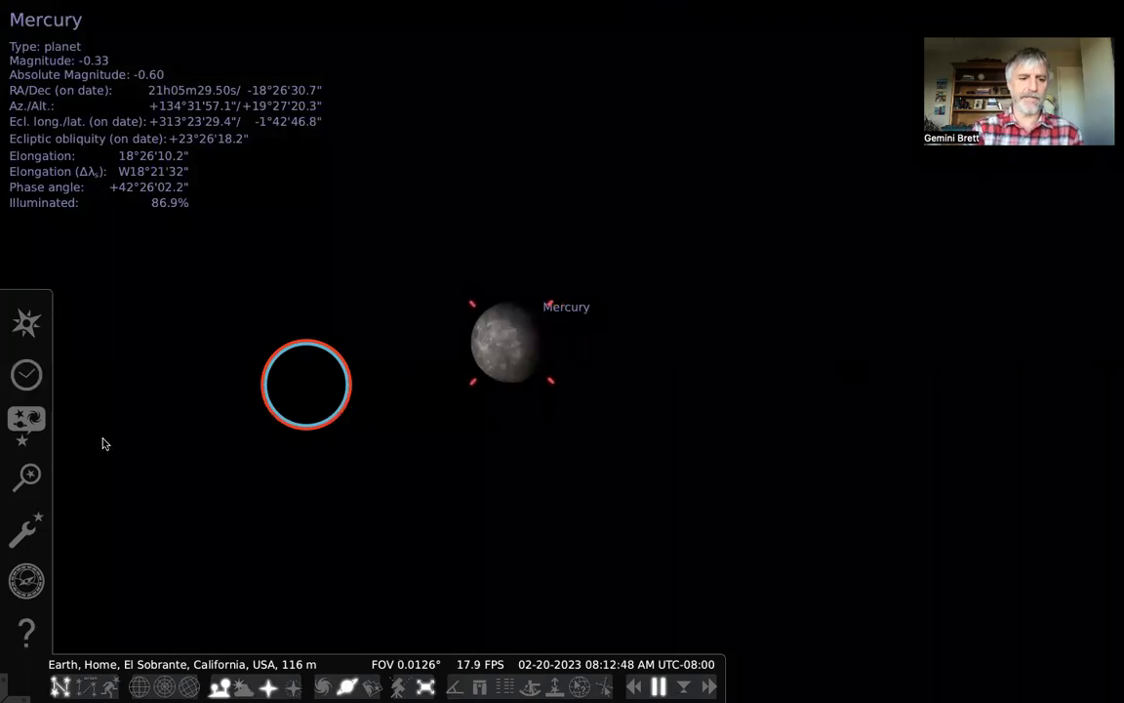
pyautogui.click(34, 422)
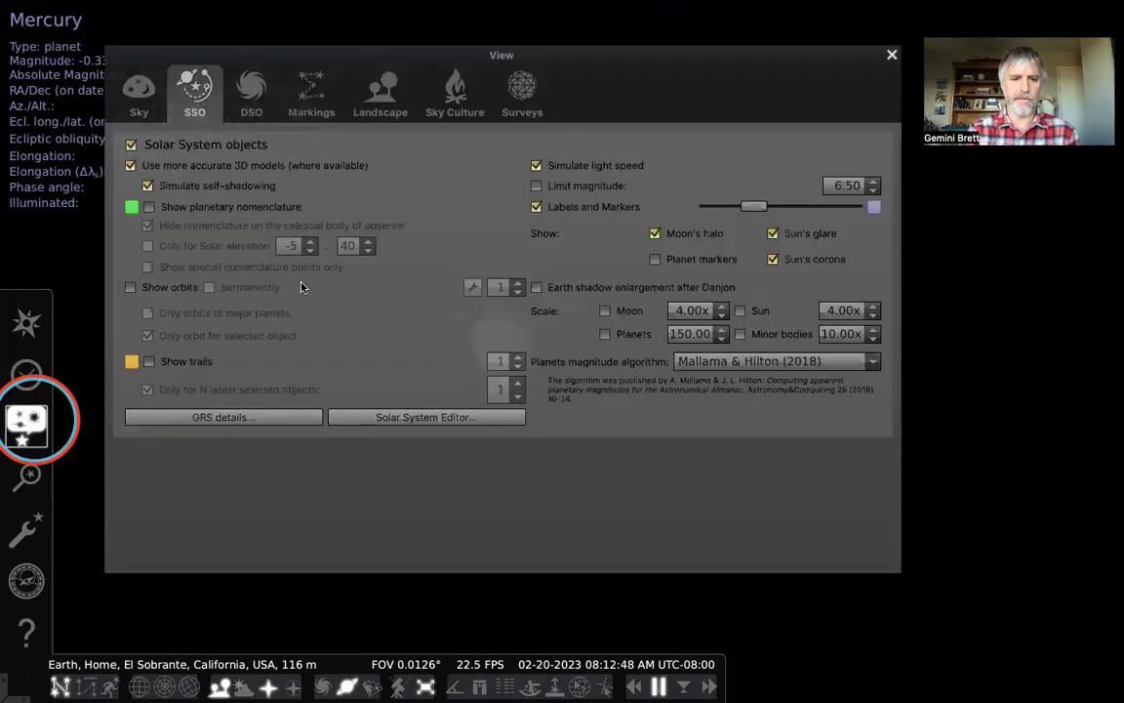
pyautogui.moveTo(336, 55); pyautogui.dragTo(691, 463)
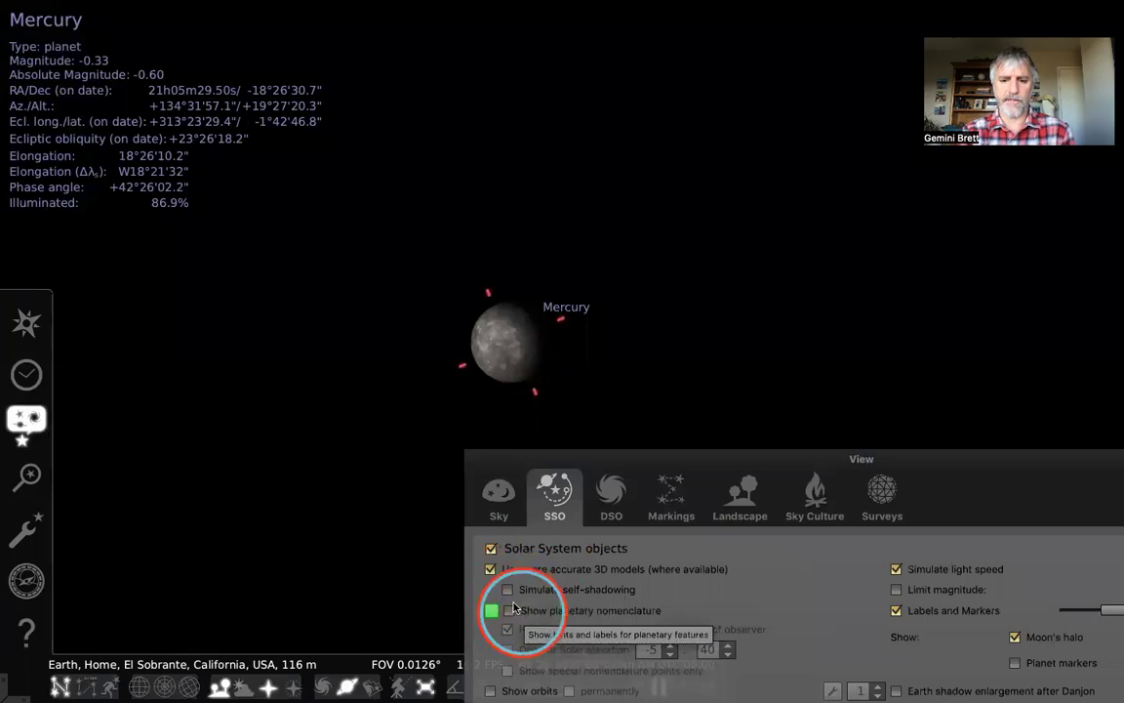
# Compare Mercury with self-shadowing, the more accurate 3D models and all Solar System objects switched off and back on
pyautogui.click(506, 592)
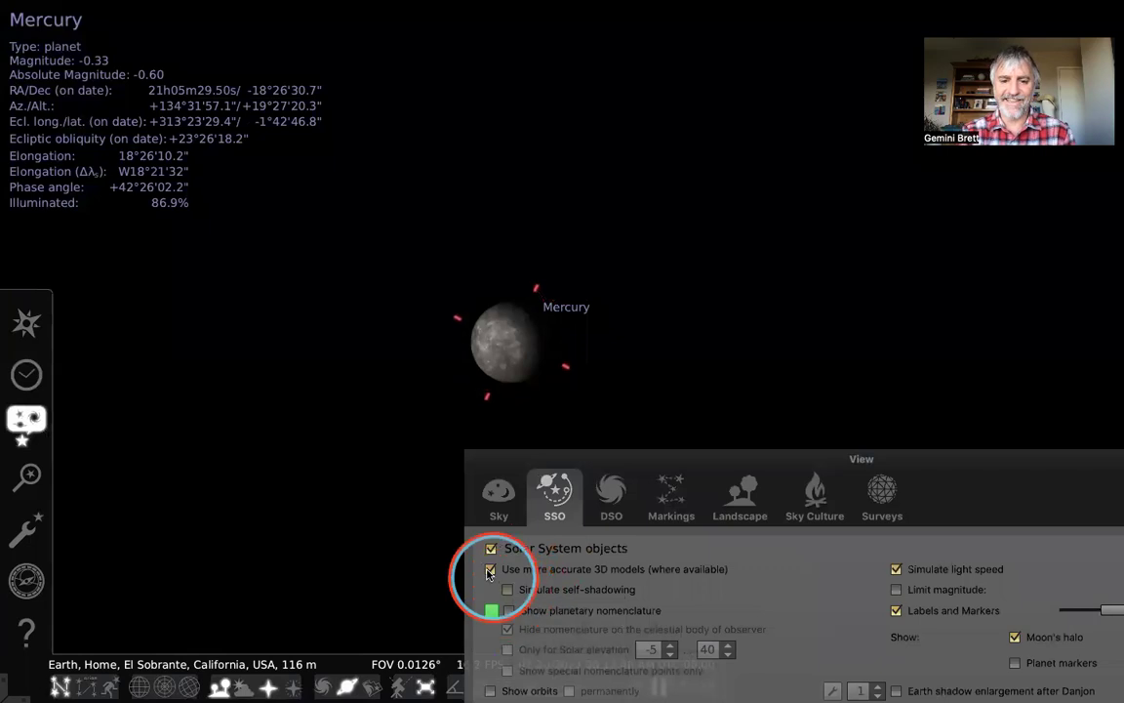
pyautogui.click(490, 570)
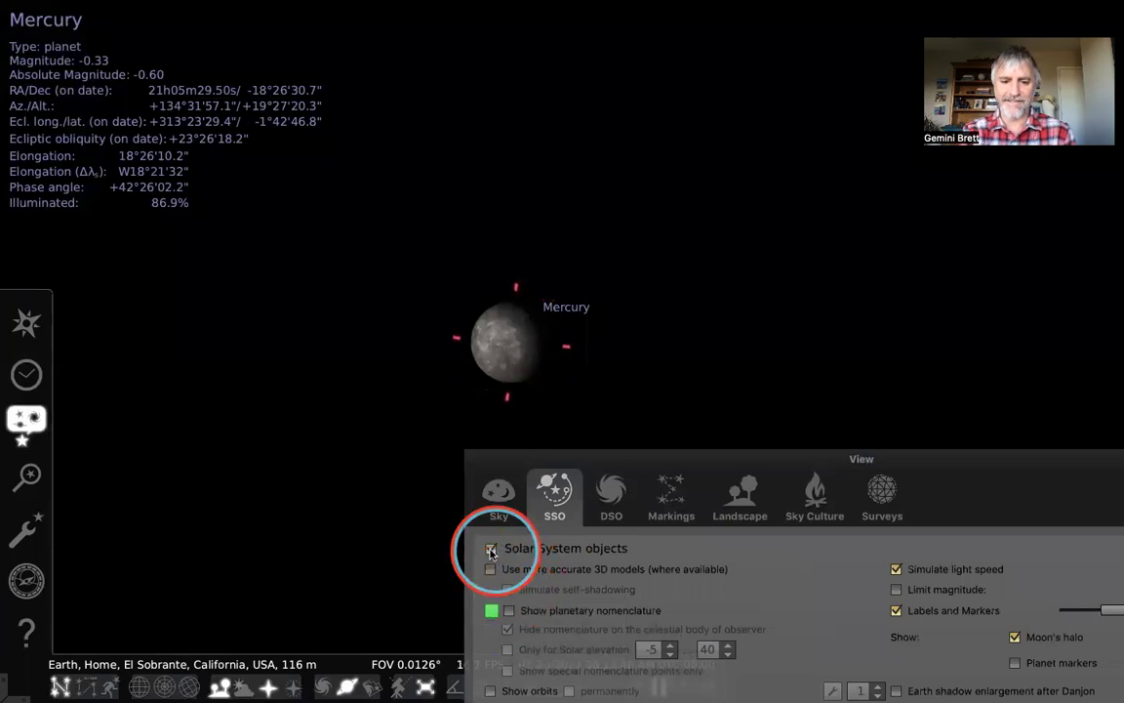
pyautogui.click(491, 549)
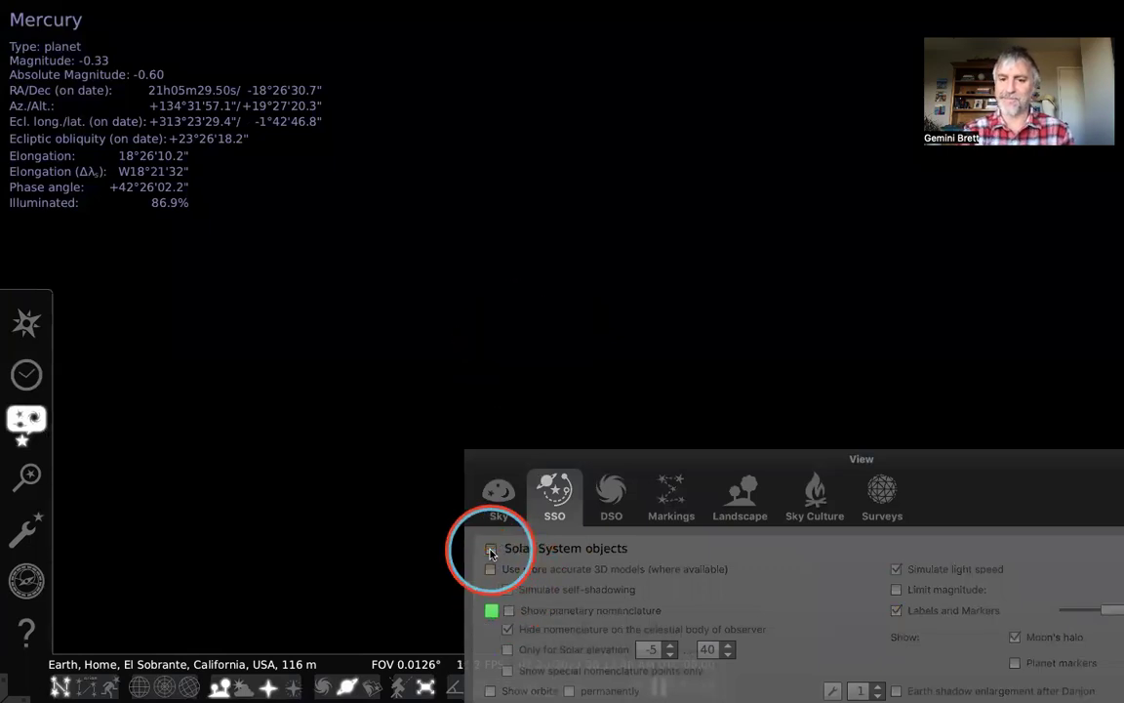
pyautogui.click(491, 549)
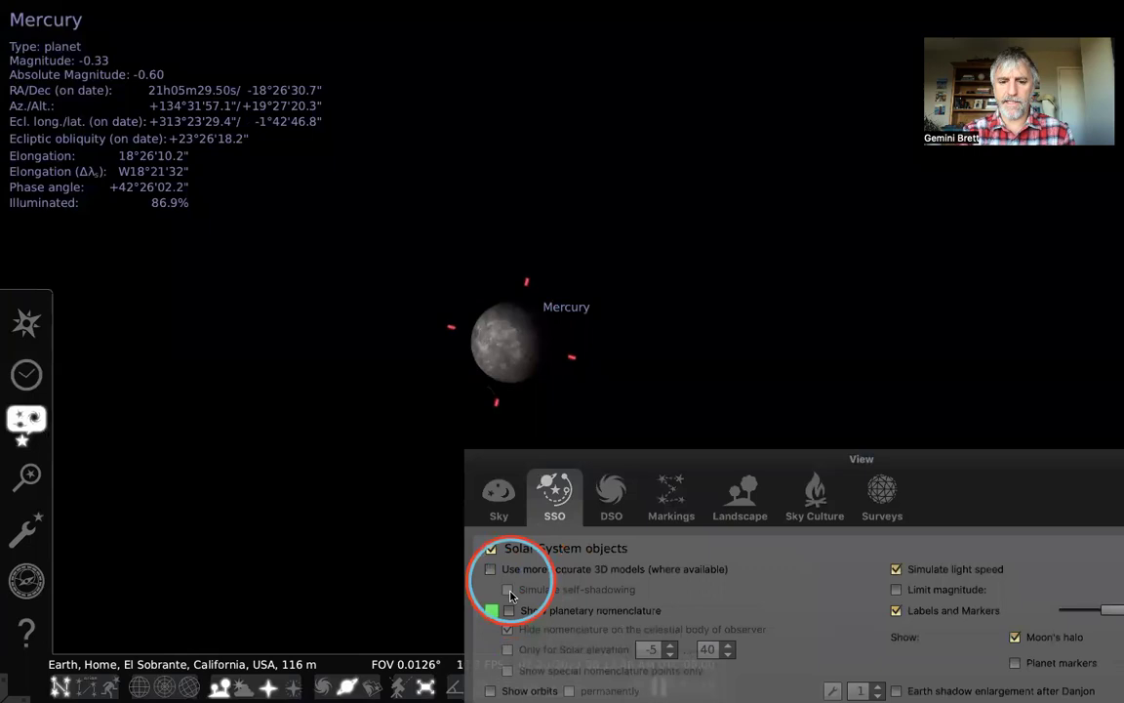
pyautogui.click(491, 571)
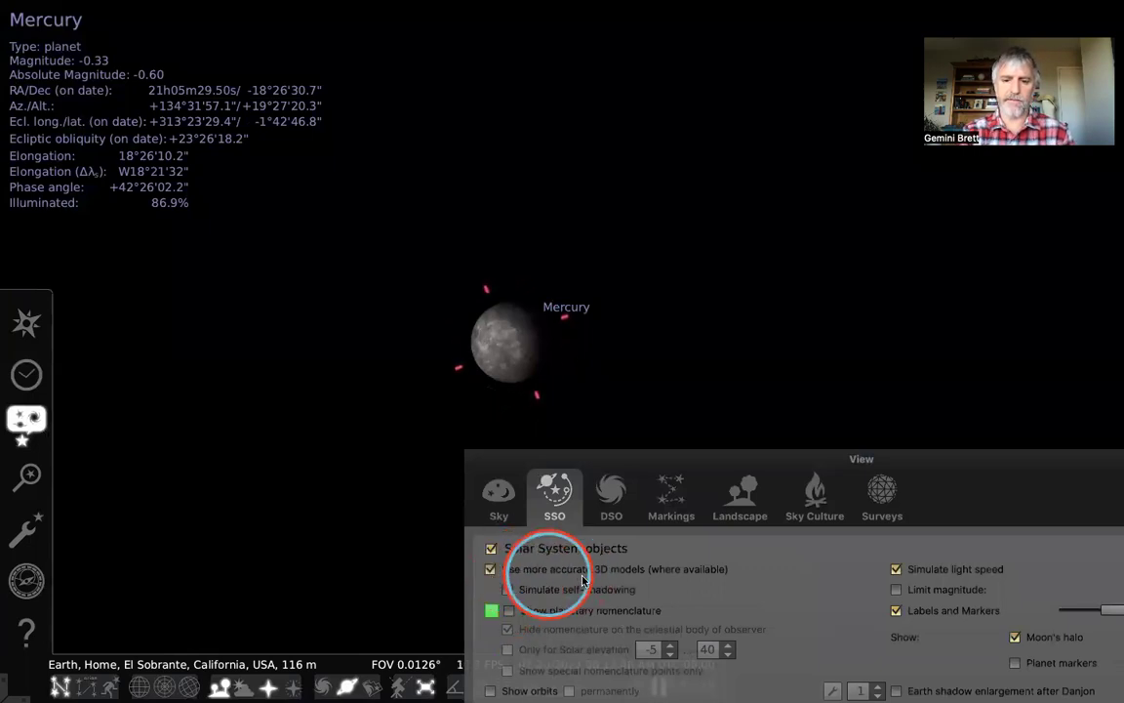
# Show the planetary nomenclature labels on an enlarged Mercury at a field of view of about 0.0024°
pyautogui.scroll(4, 459, 366)
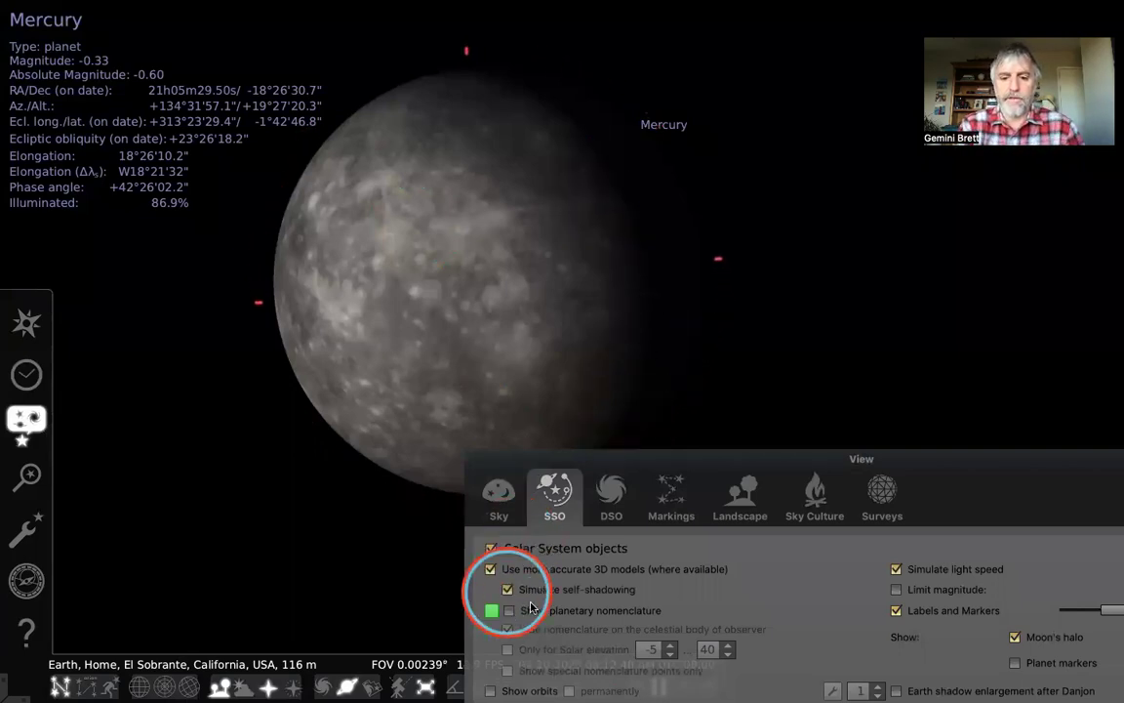
pyautogui.click(508, 612)
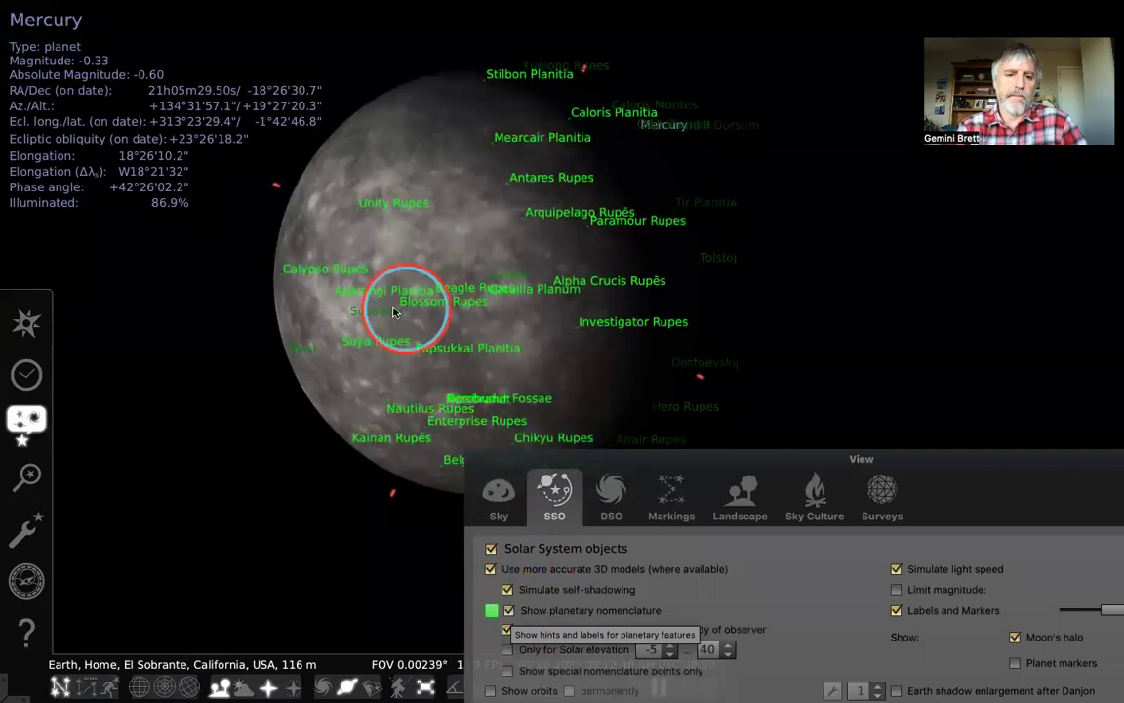
pyautogui.click(476, 291)
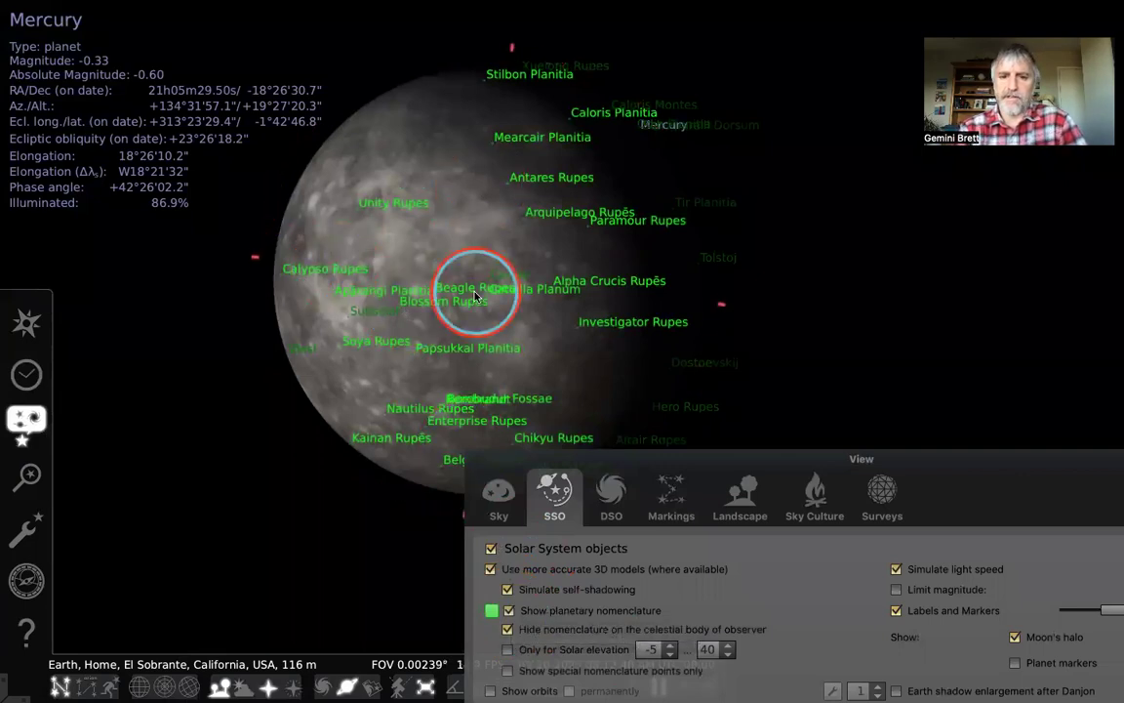
pyautogui.click(510, 210)
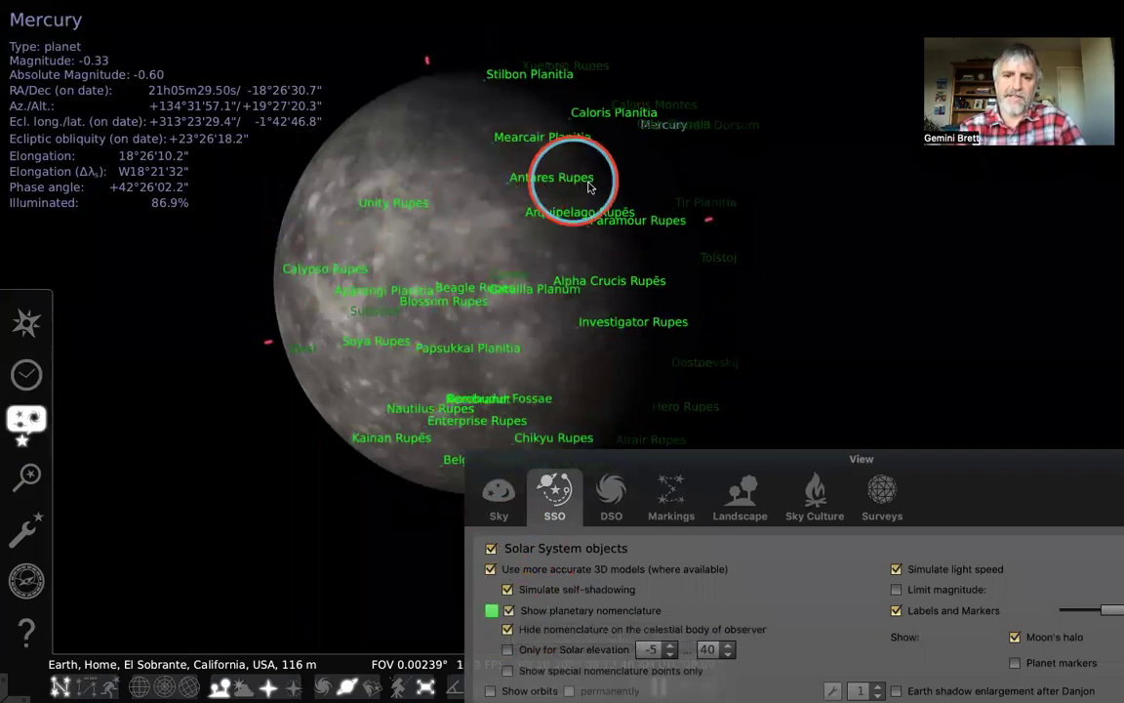
# Change the planetary nomenclature label color to Turquoise
pyautogui.click(491, 610)
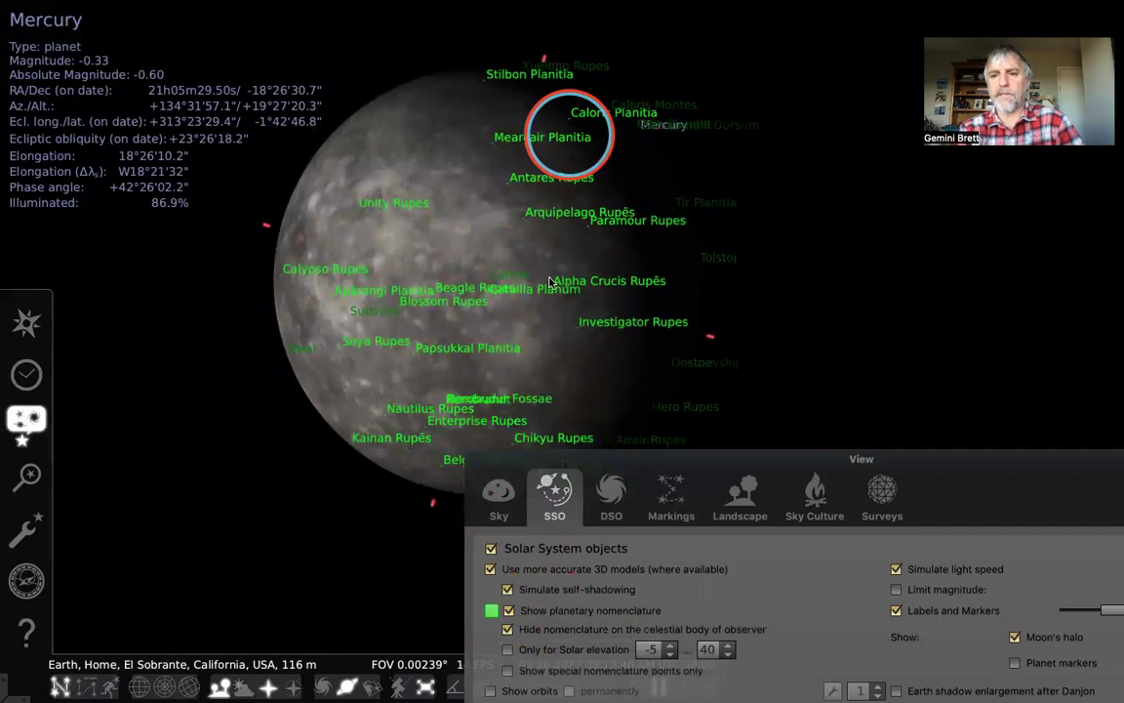
pyautogui.click(492, 610)
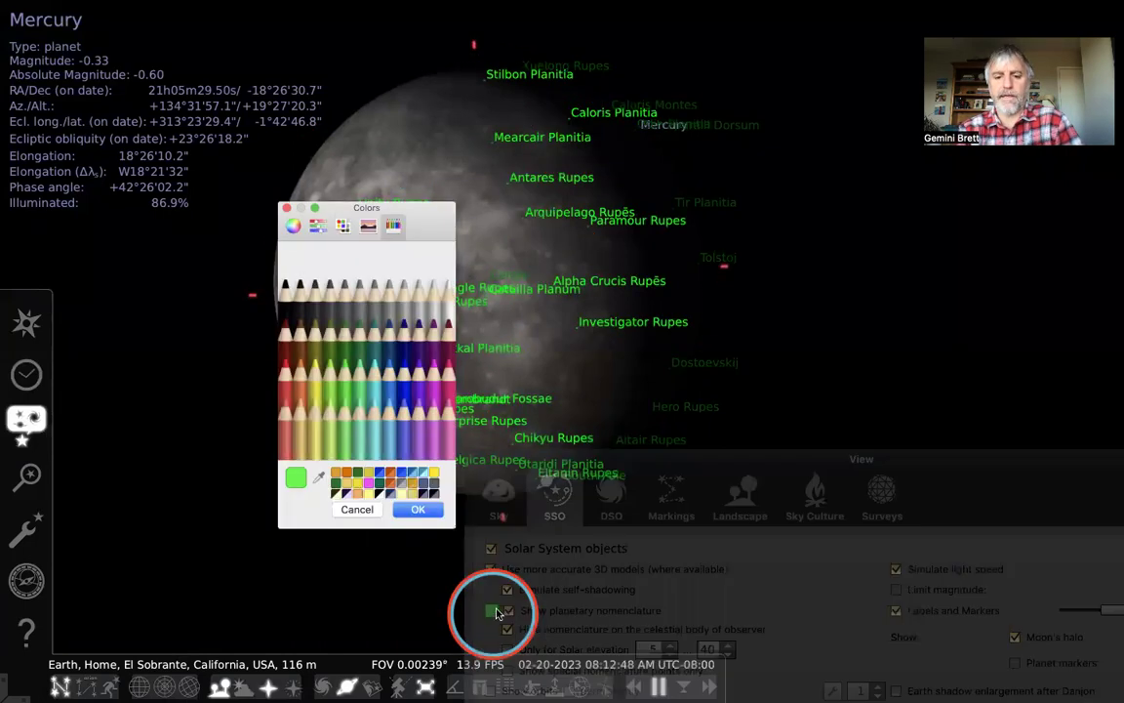
pyautogui.moveTo(429, 223); pyautogui.dragTo(222, 263)
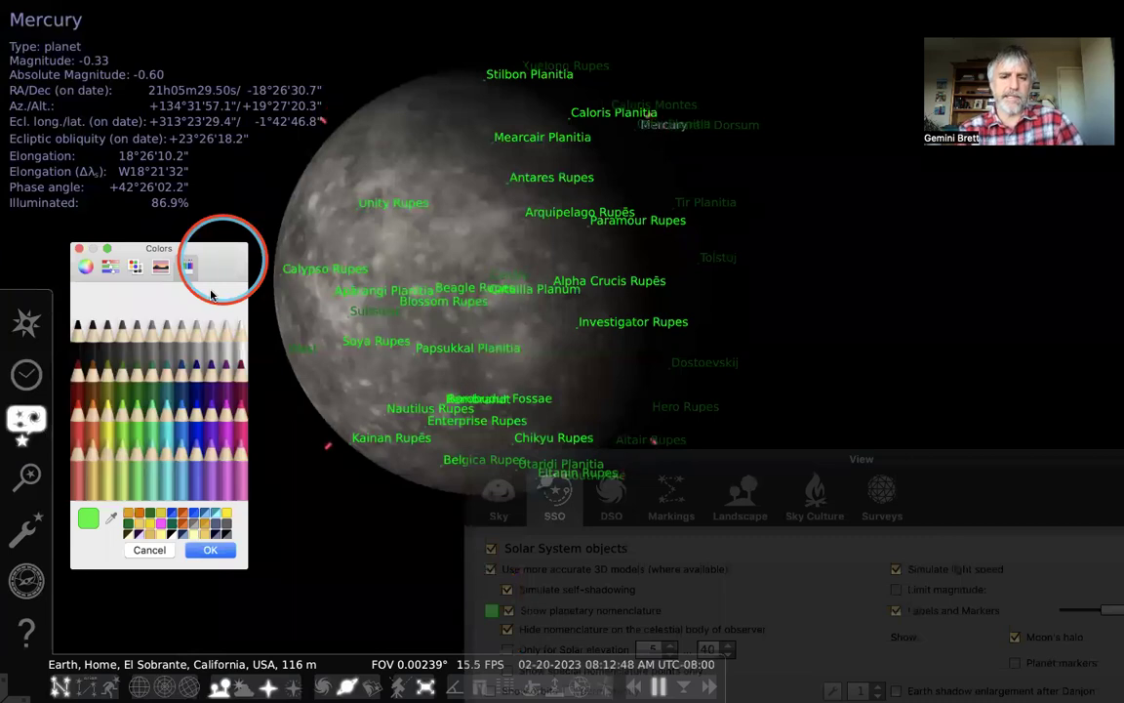
pyautogui.click(170, 415)
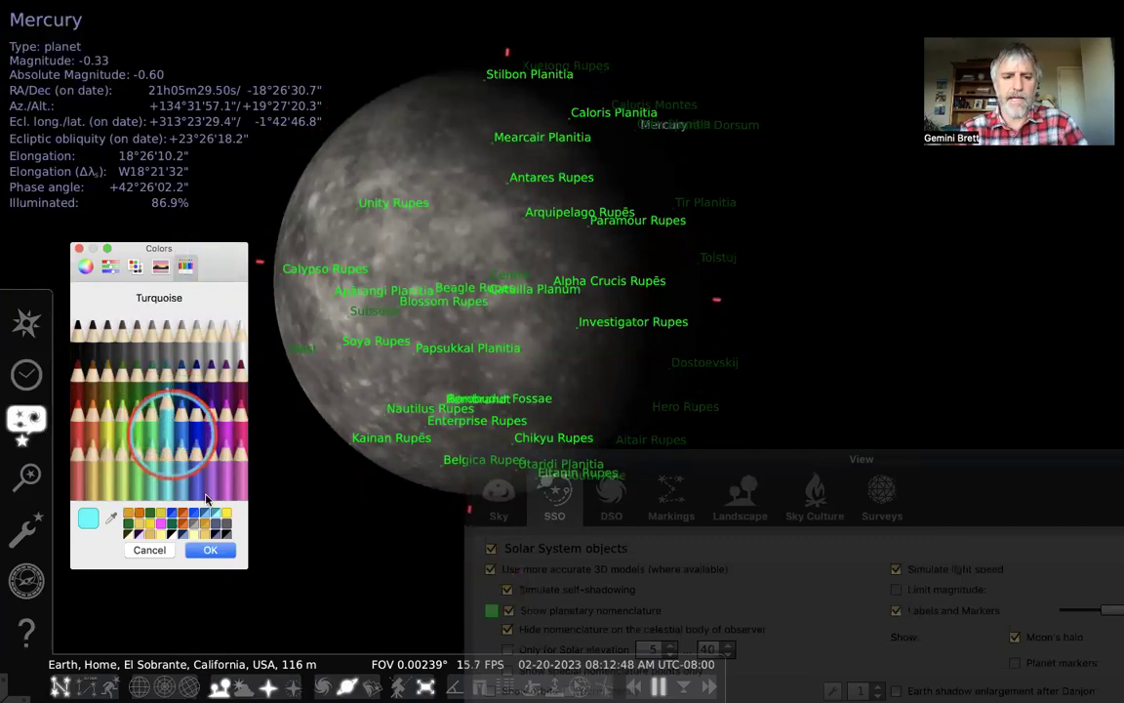
pyautogui.click(212, 552)
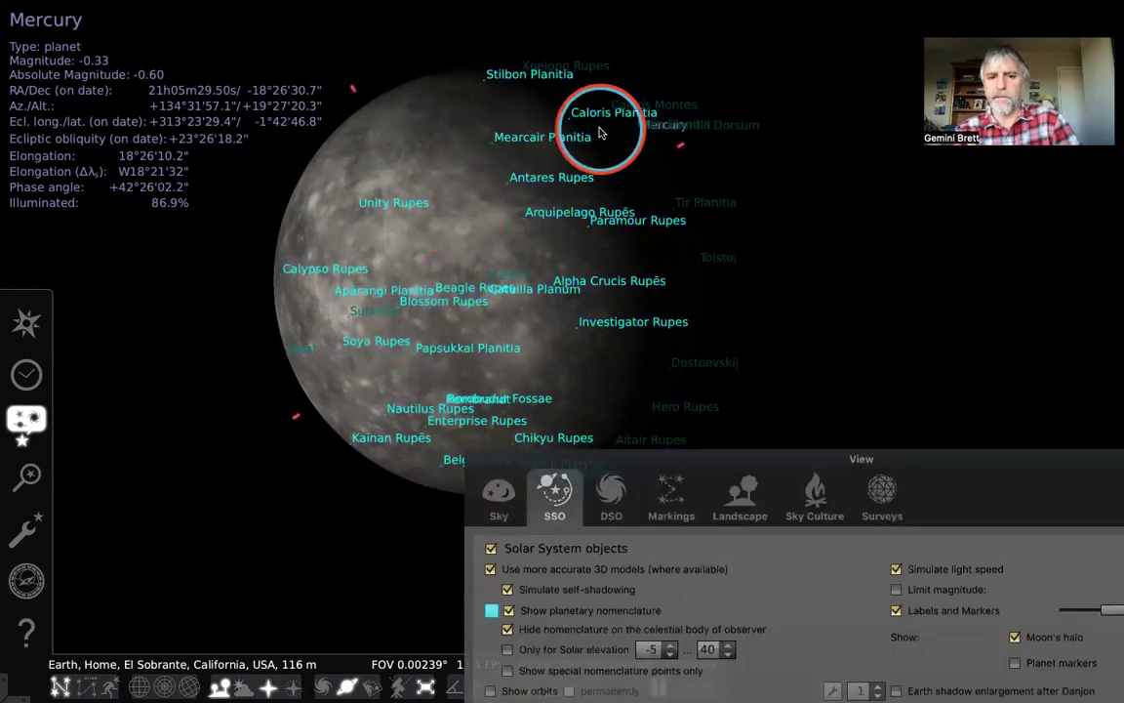
# Switch the planetary nomenclature off and back on twice to compare Mercury with and without labels
pyautogui.click(508, 611)
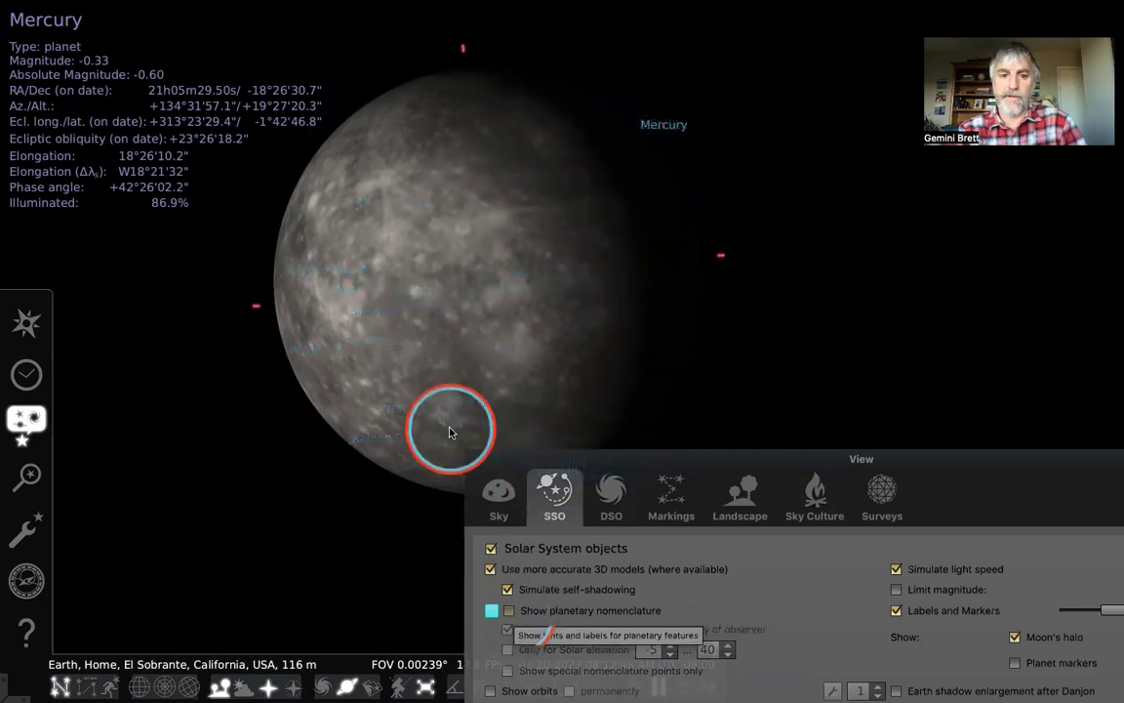
pyautogui.scroll(-3, 403, 394)
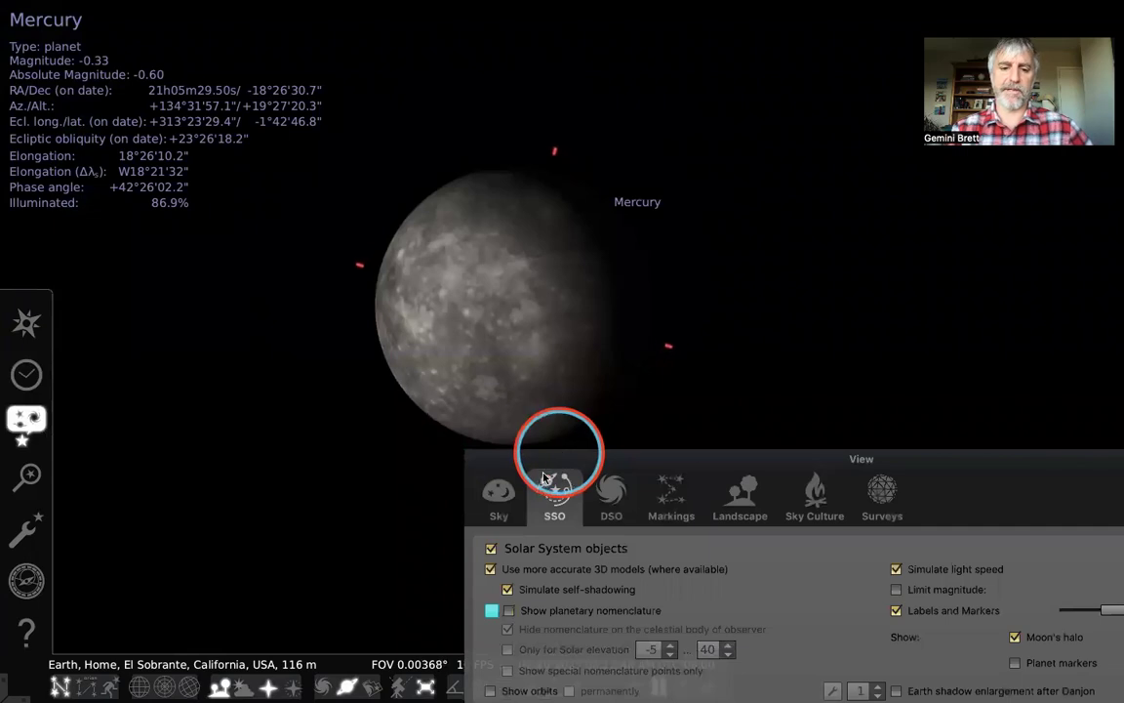
pyautogui.click(508, 611)
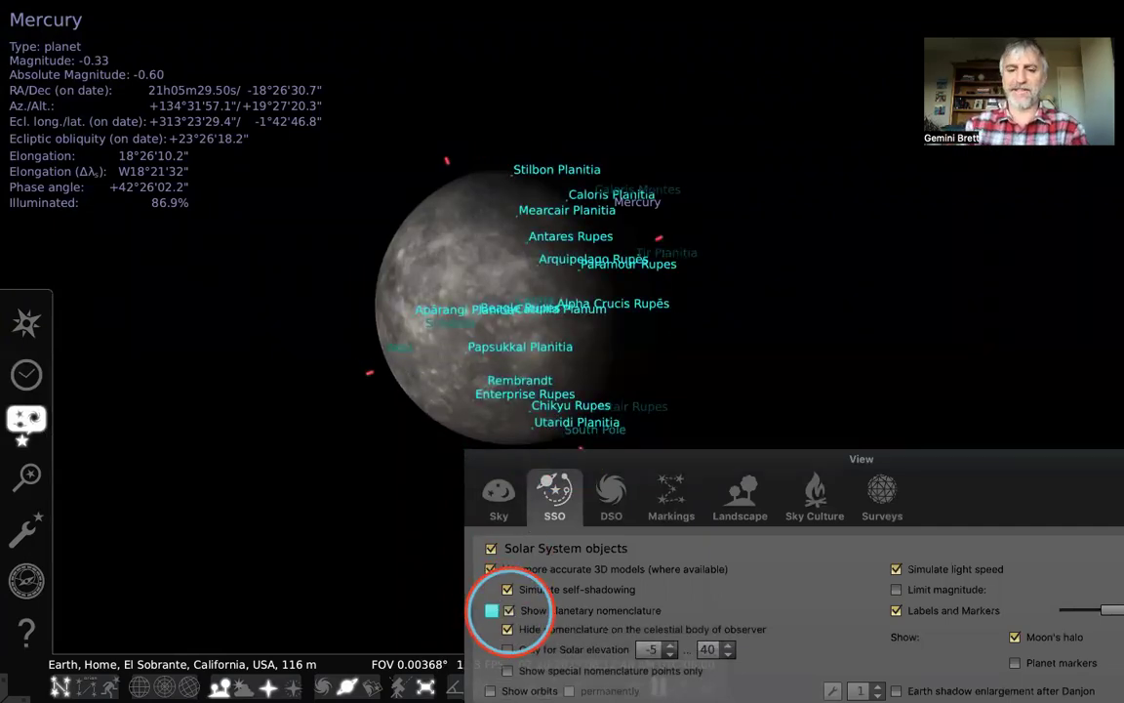
pyautogui.click(509, 611)
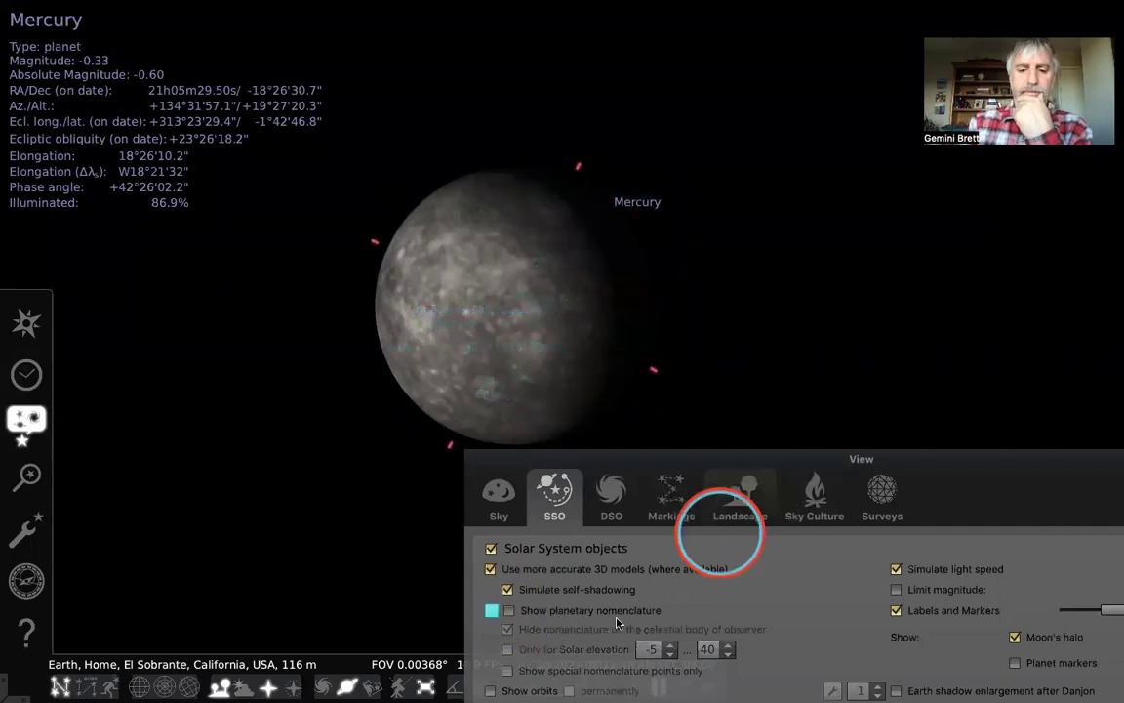
pyautogui.click(509, 611)
# Switch hiding nomenclature on the observer's celestial body off and back on, and enable the Solar elevation limit for the labels
pyautogui.click(507, 629)
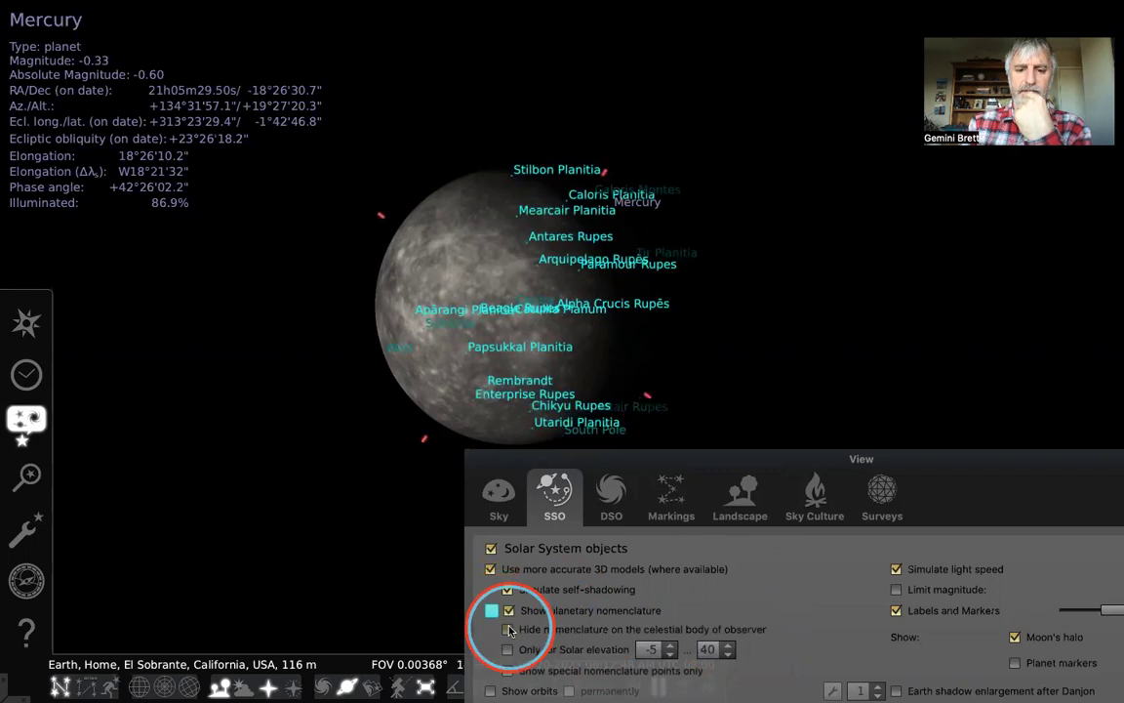
pyautogui.click(507, 629)
pyautogui.click(508, 649)
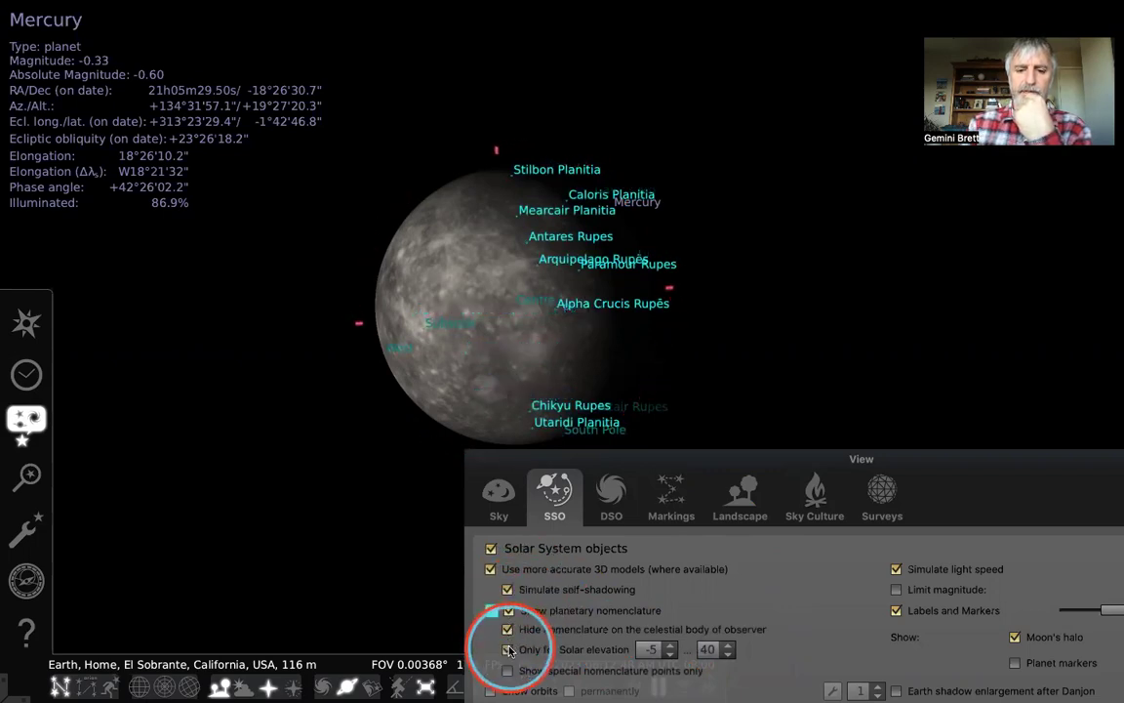
# Switch the nomenclature's Solar elevation limit off and on, leave it off, and restrict the labels to special nomenclature points only
pyautogui.click(508, 649)
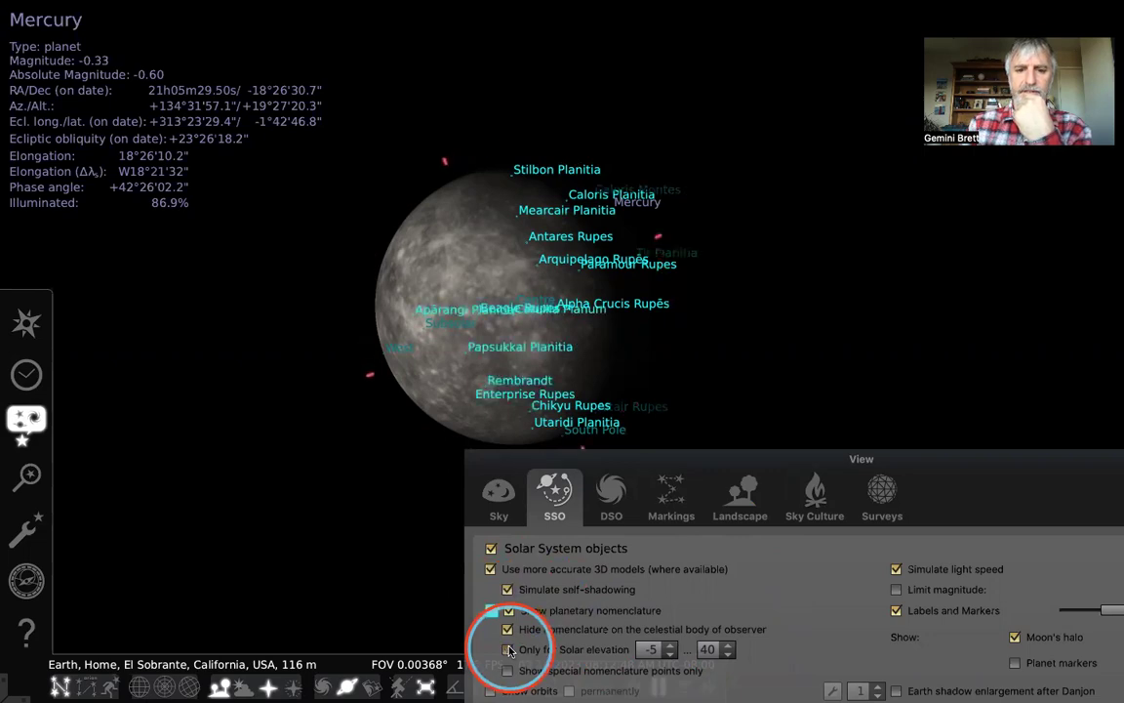
pyautogui.click(508, 649)
pyautogui.click(508, 649)
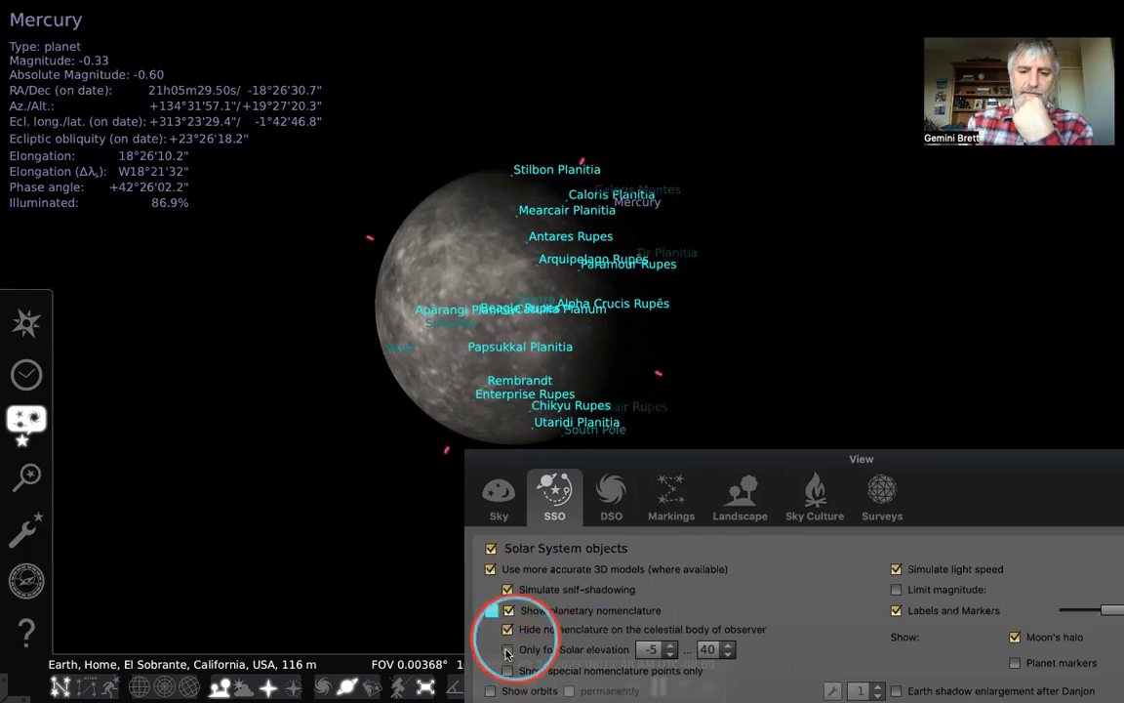
pyautogui.click(507, 650)
pyautogui.click(507, 650)
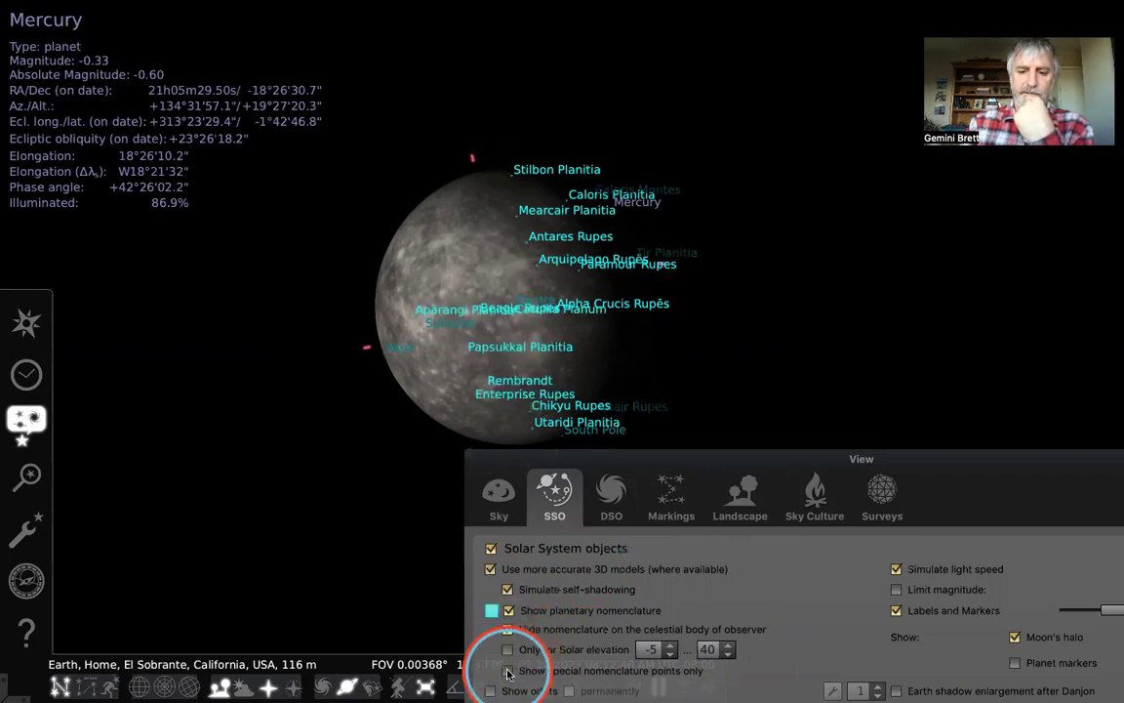
pyautogui.click(508, 671)
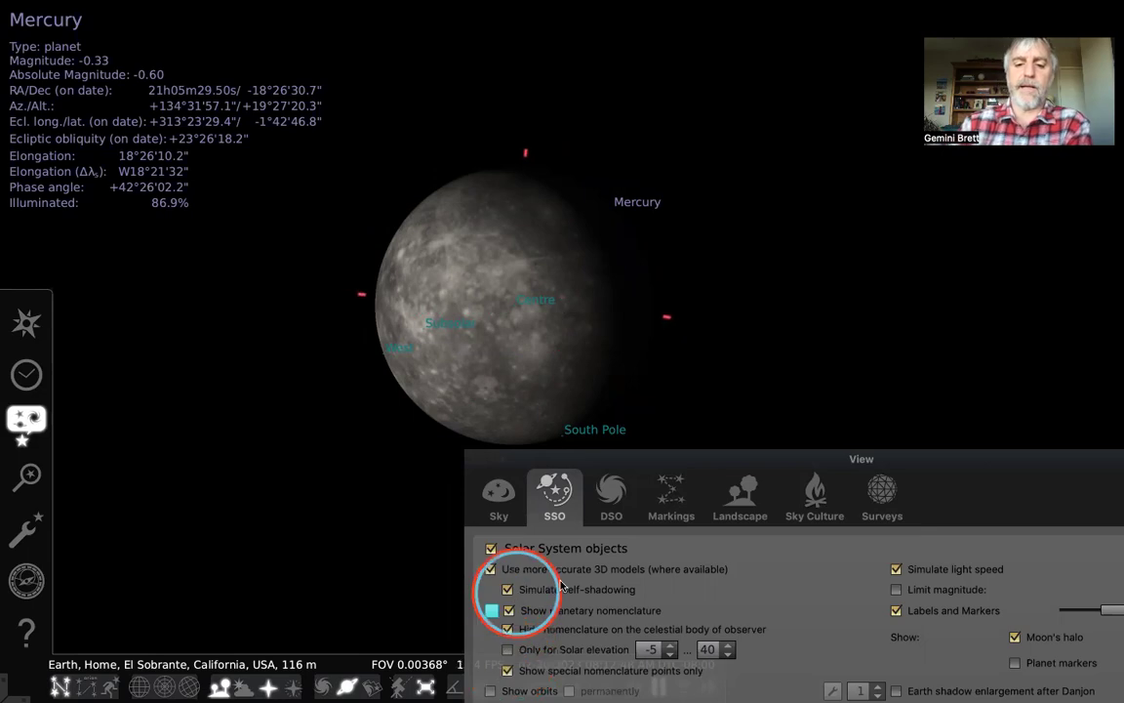
# Hide the planetary nomenclature, turn off the more accurate 3D models and move the View window clear of Mercury
pyautogui.click(490, 569)
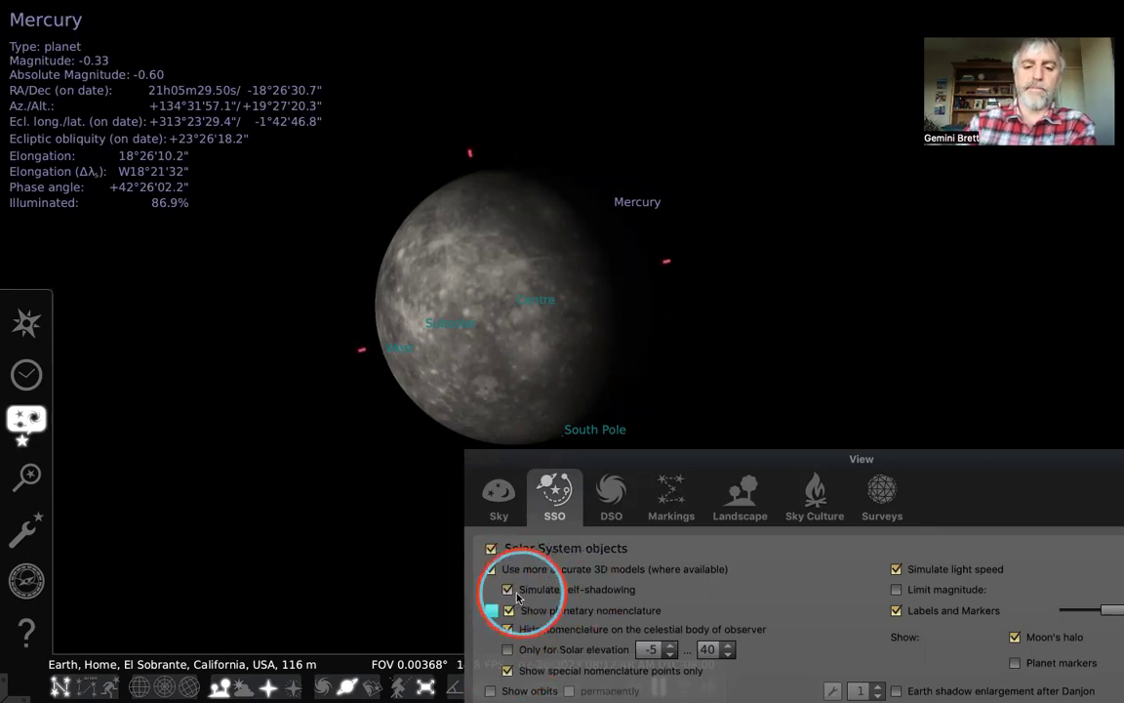
pyautogui.click(507, 610)
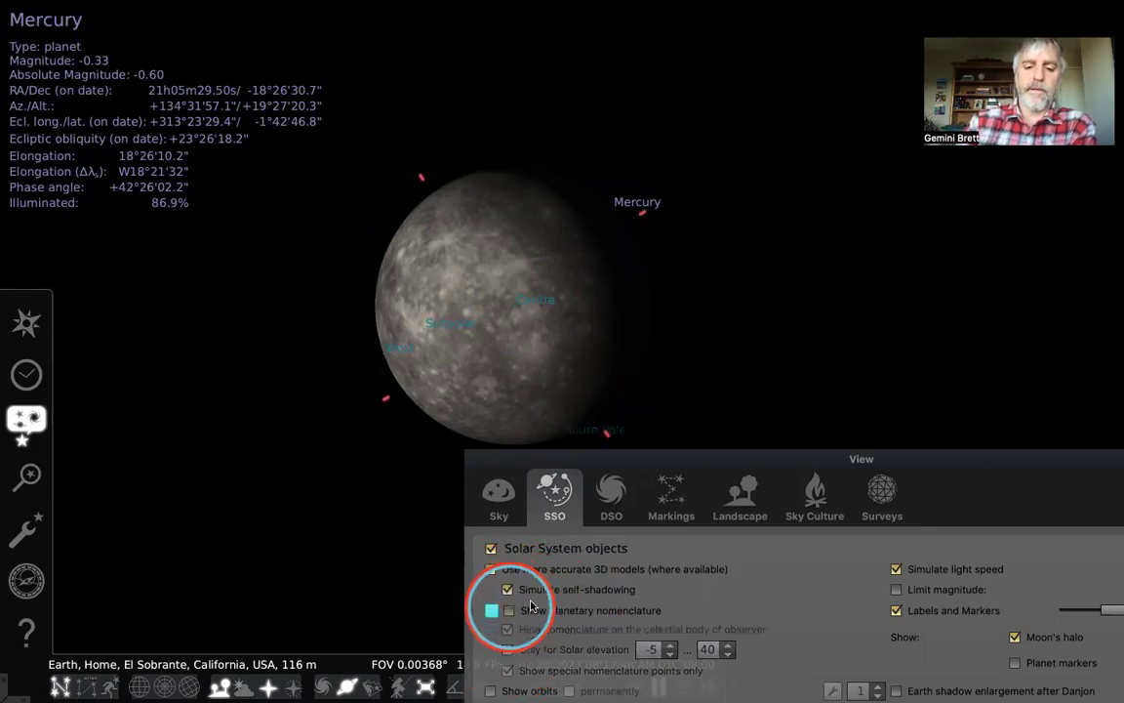
pyautogui.click(491, 570)
pyautogui.click(491, 570)
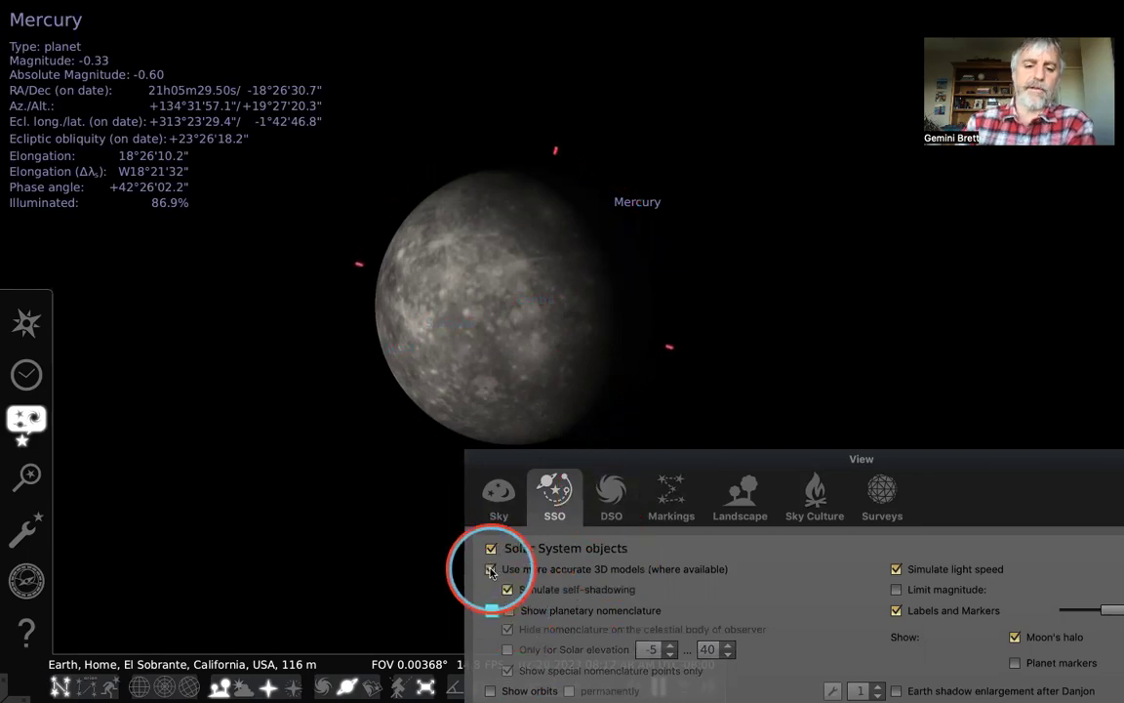
pyautogui.moveTo(558, 459); pyautogui.dragTo(779, 165)
# Find Saturn and frame it with its rings at a field of view of about 0.0063°
pyautogui.click(256, 387)
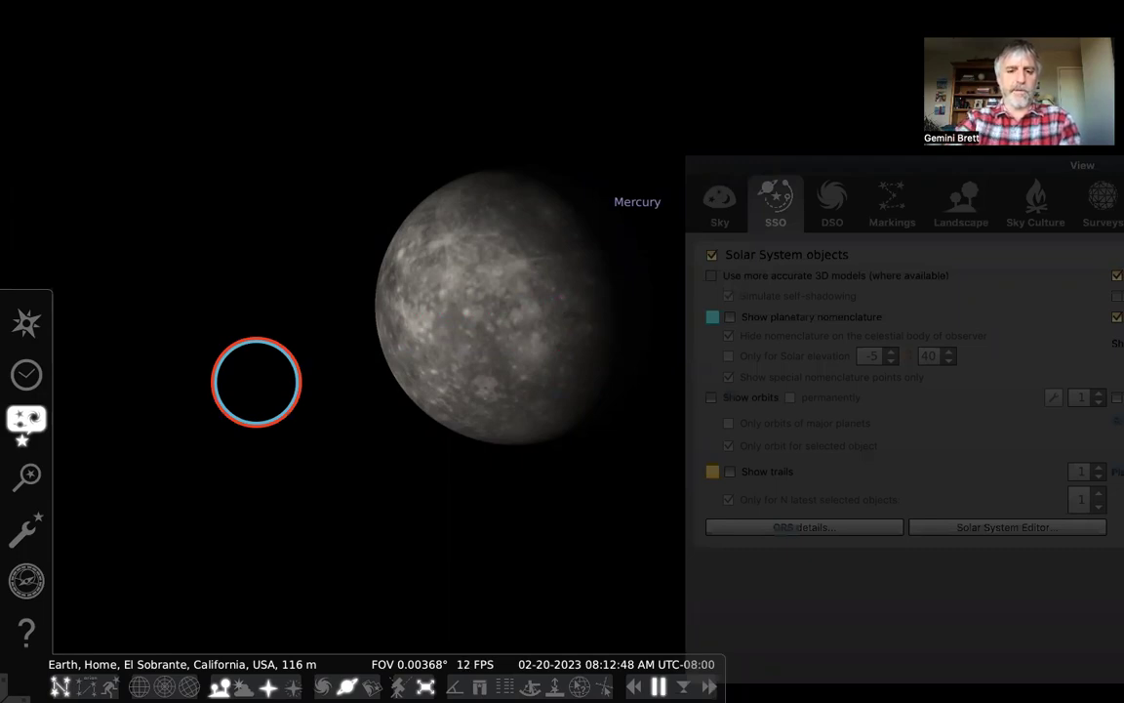
pyautogui.hotkey('ctrl', 'f')
pyautogui.write('saturn')
pyautogui.press('Return')
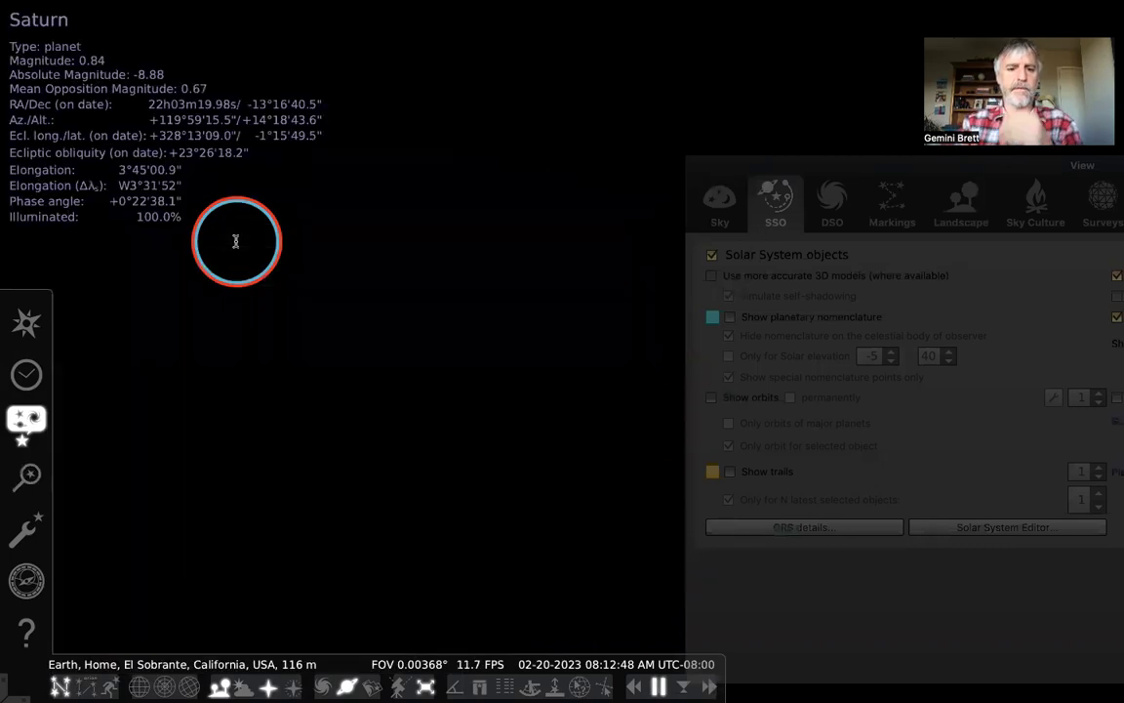
pyautogui.click(402, 298)
pyautogui.scroll(-2, 401, 301)
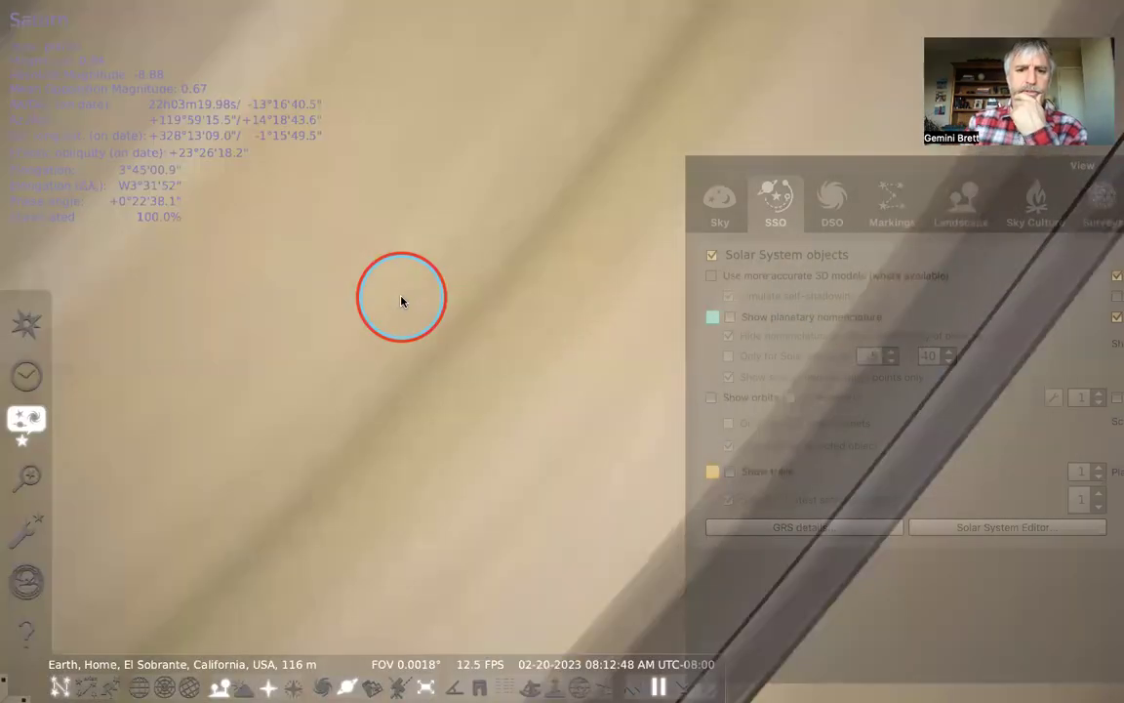
pyautogui.scroll(-2, 517, 283)
# Switch the more accurate 3D models on, off and on again to compare Saturn's appearance, keeping the whole planet uncovered
pyautogui.click(713, 277)
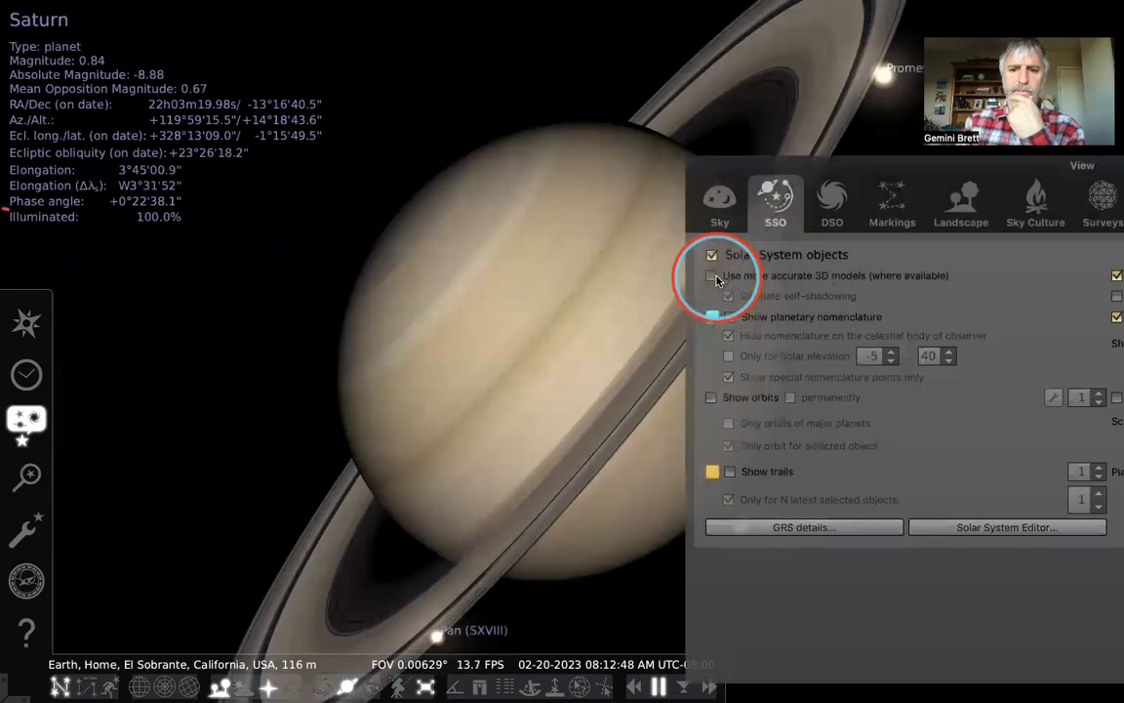
pyautogui.moveTo(727, 171); pyautogui.dragTo(841, 215)
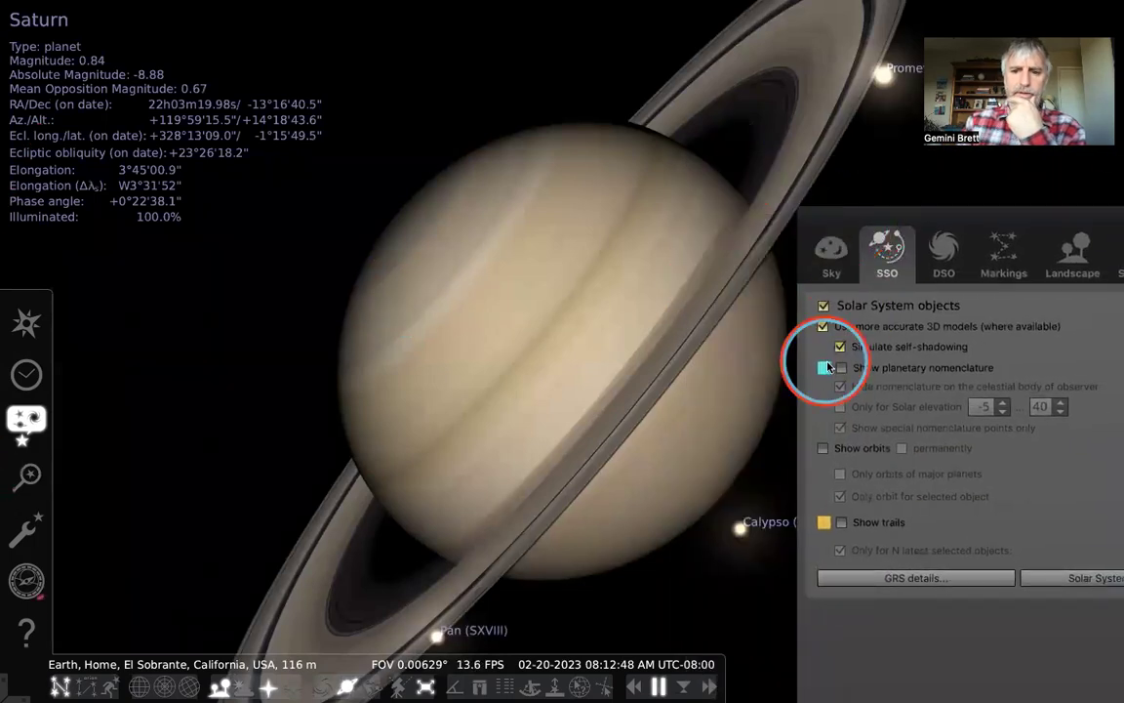
pyautogui.click(823, 328)
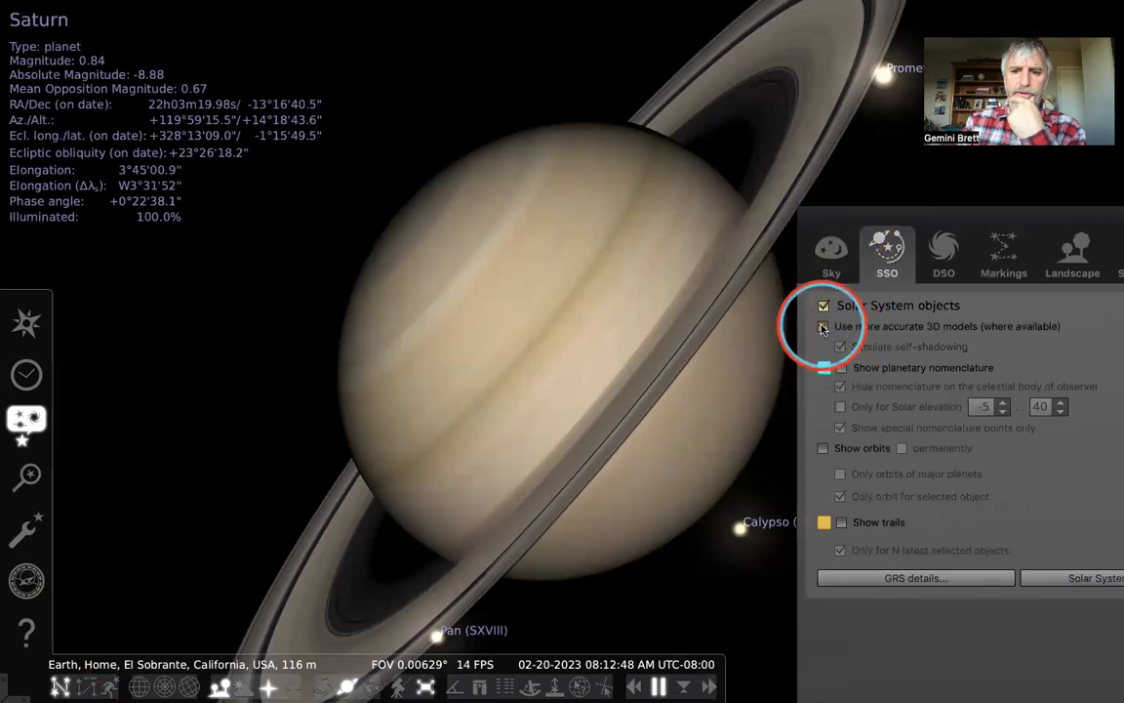
pyautogui.click(823, 328)
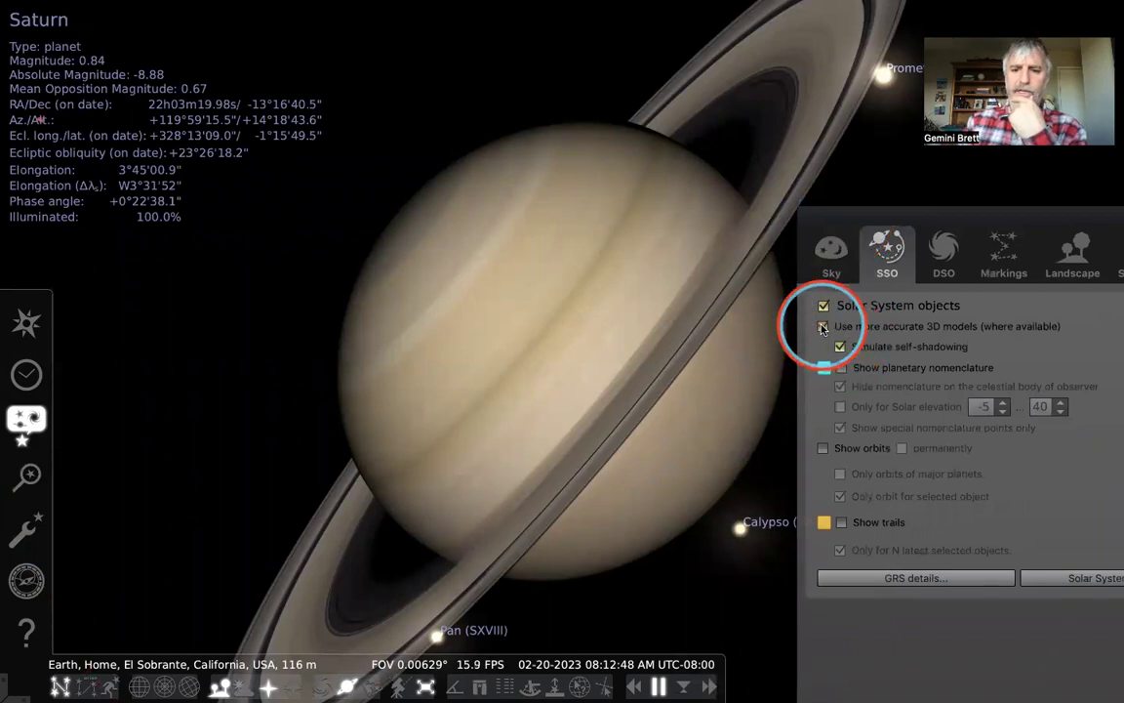
# Clear the Saturn selection and enlarge its moon Prometheus to a field of view of about 0.0014°
pyautogui.moveTo(698, 334); pyautogui.dragTo(516, 401)
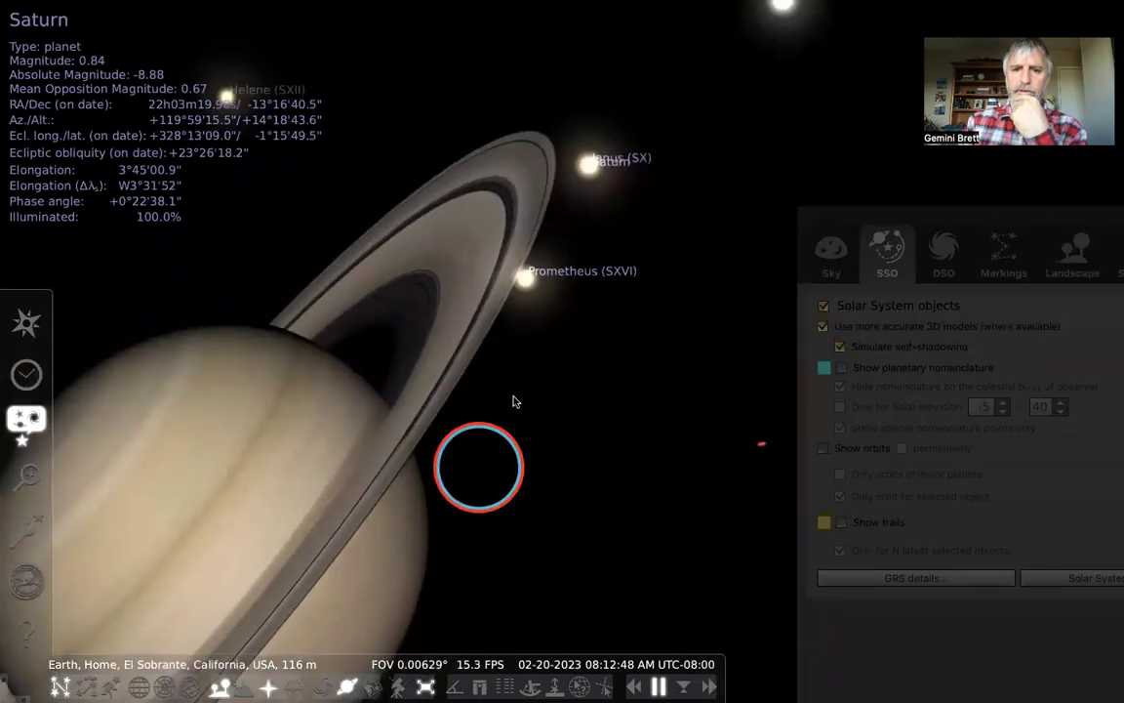
pyautogui.rightClick(522, 290)
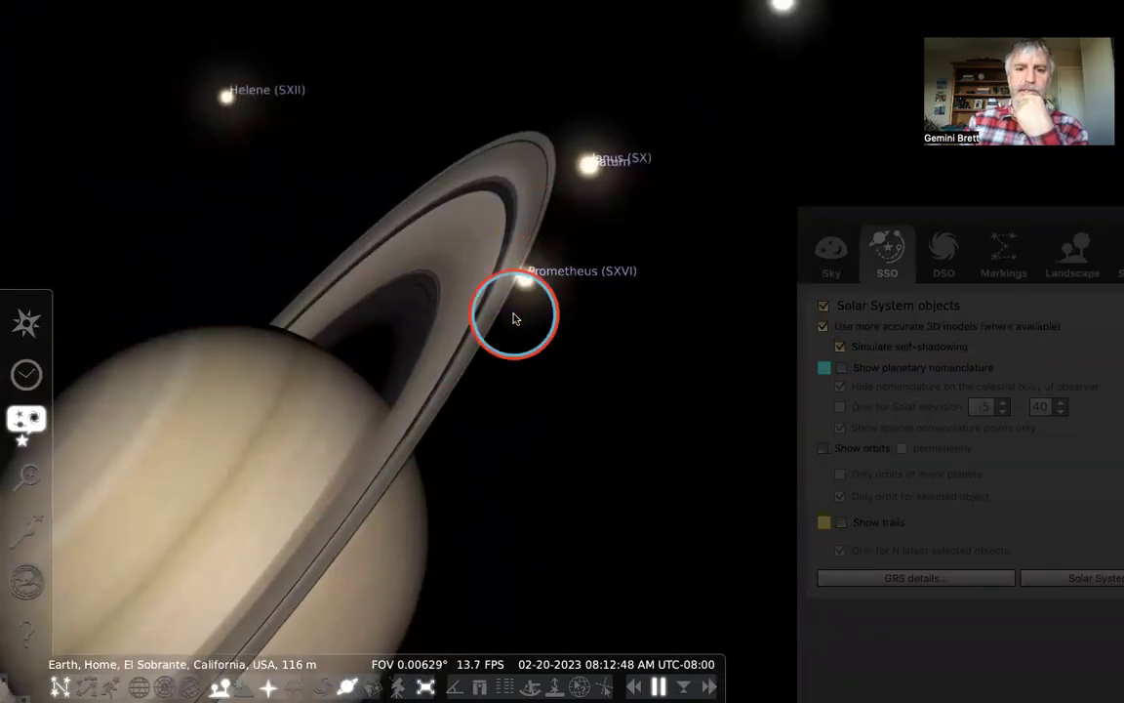
pyautogui.scroll(3, 517, 302)
pyautogui.moveTo(509, 246); pyautogui.dragTo(559, 310)
pyautogui.scroll(3, 559, 310)
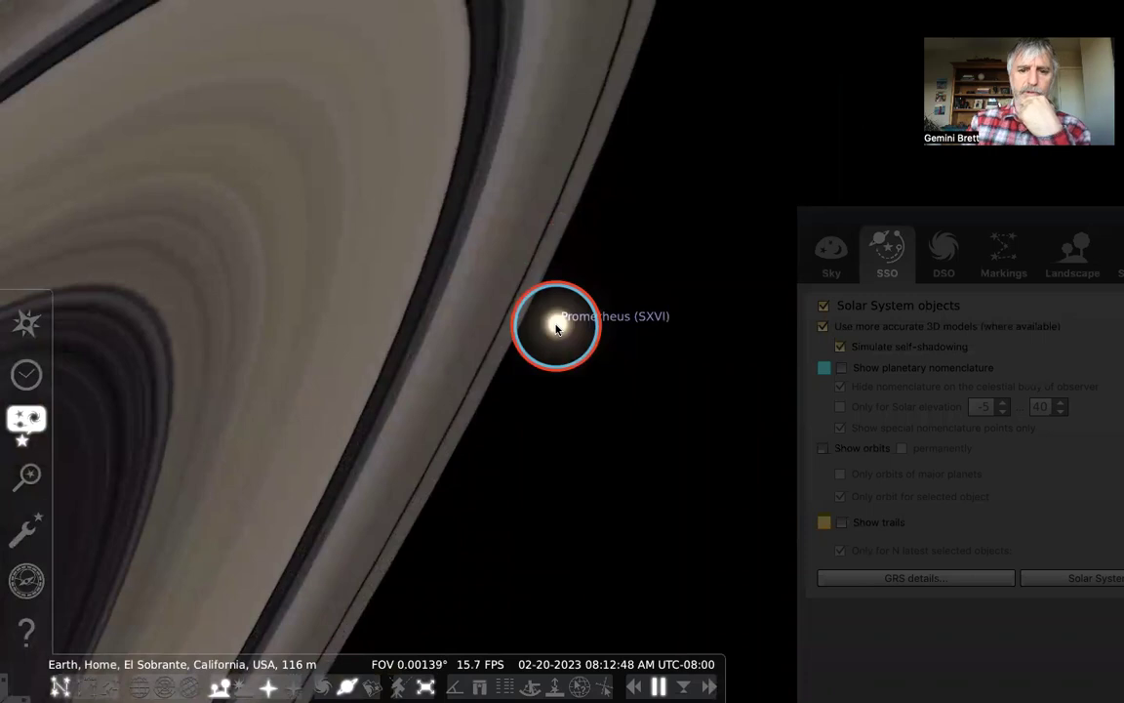
# Try to locate Saturn's moon Prometheus by searching for "prome" and going to the first match
pyautogui.press('F3')
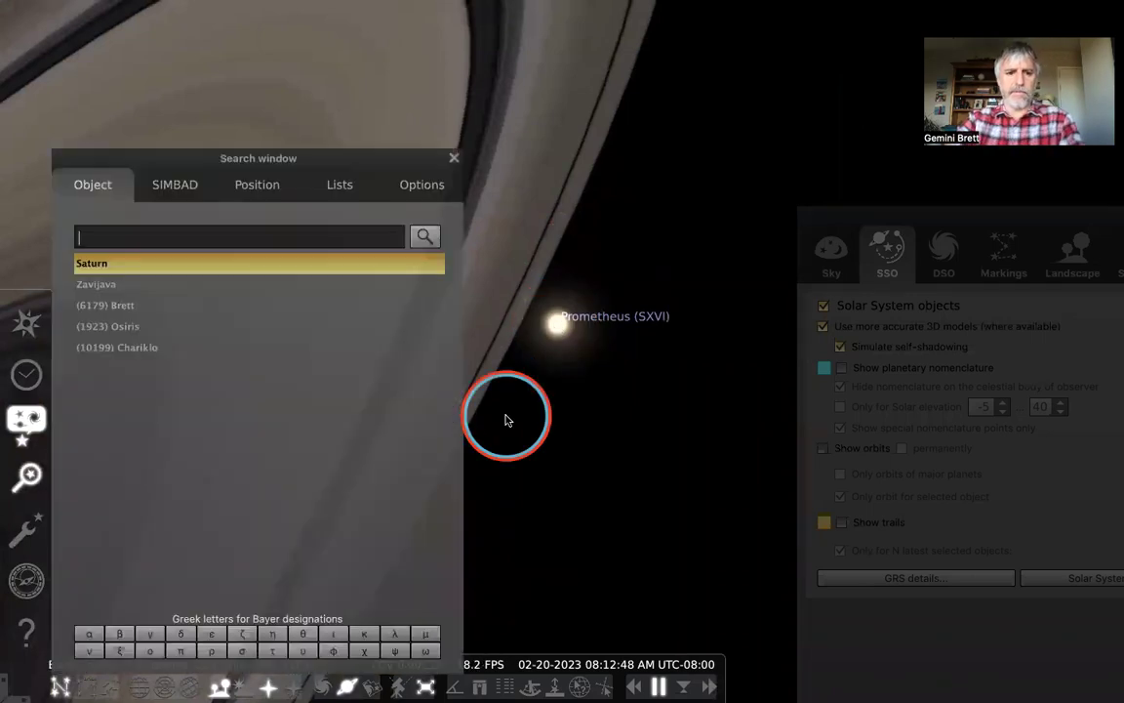
pyautogui.hotkey('shift', 'p')
pyautogui.press('p')
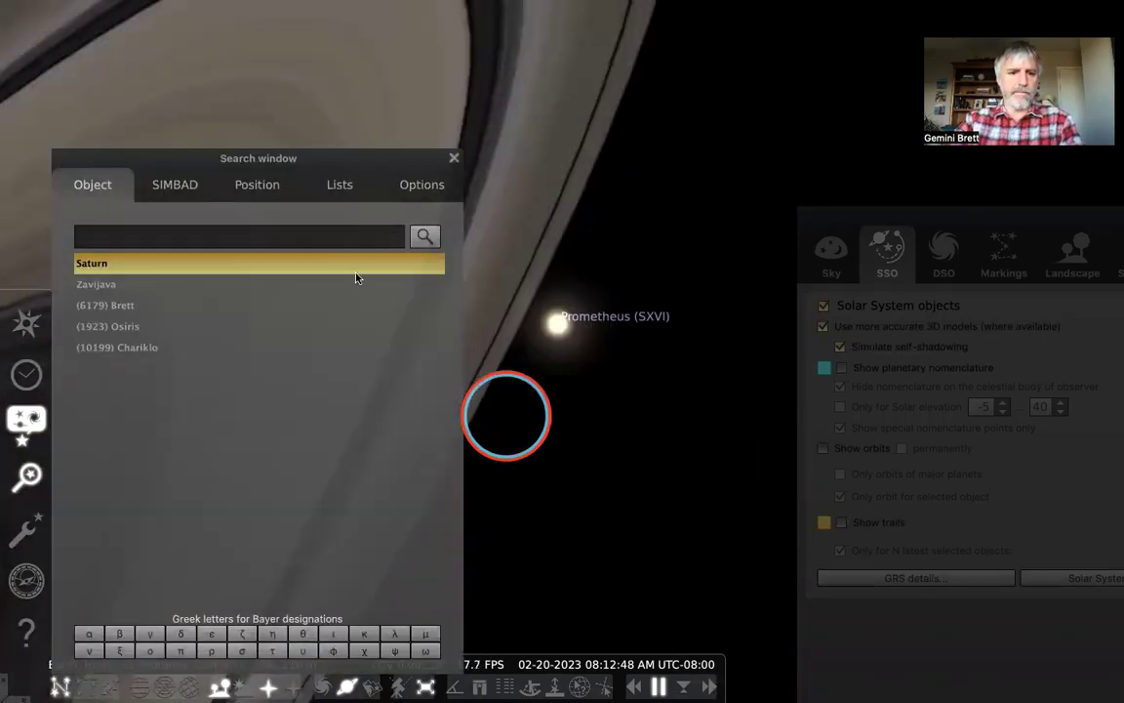
pyautogui.write('p')
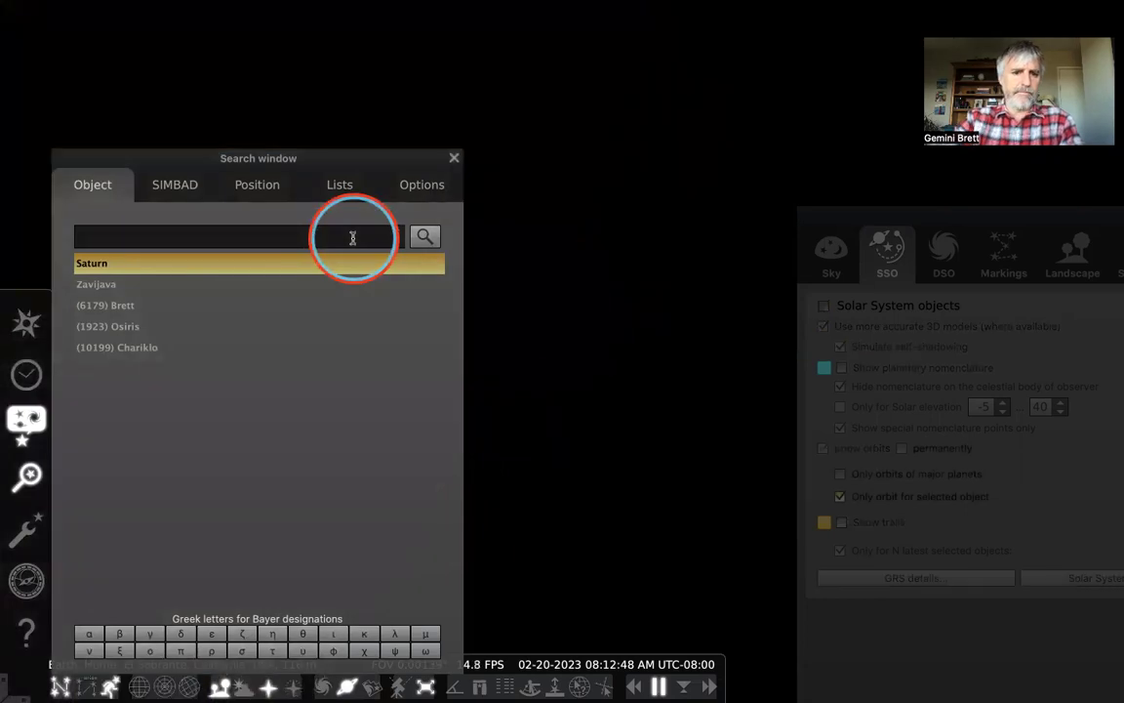
pyautogui.write('p')
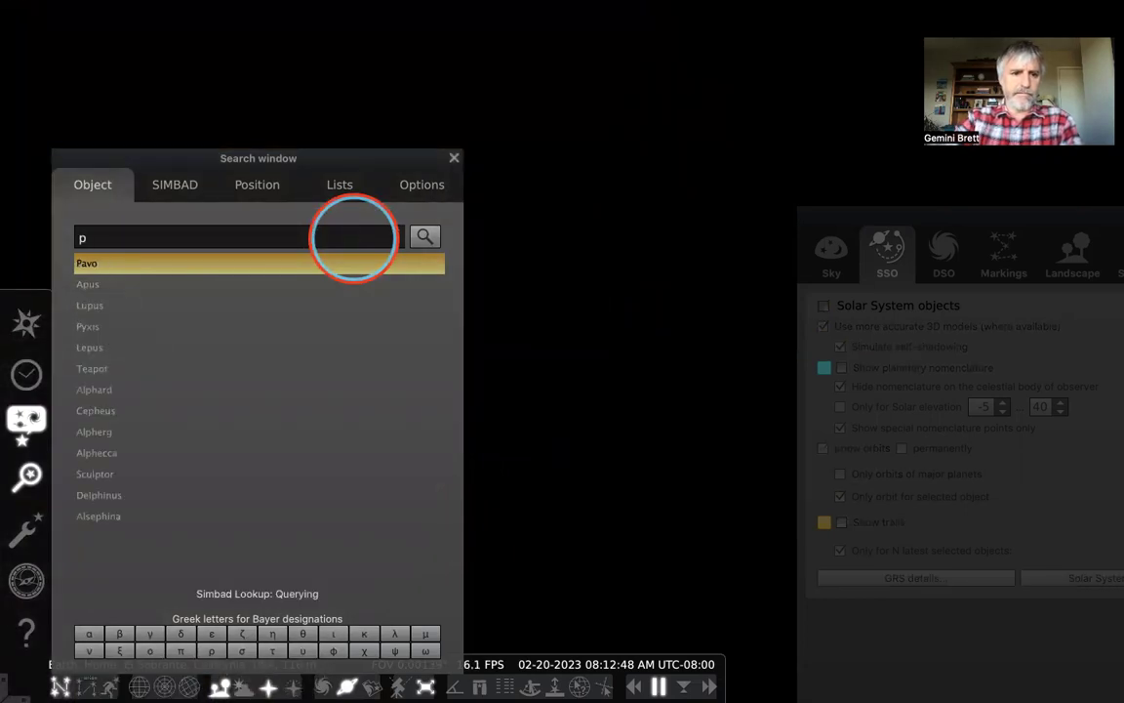
pyautogui.click(518, 261)
pyautogui.press('p')
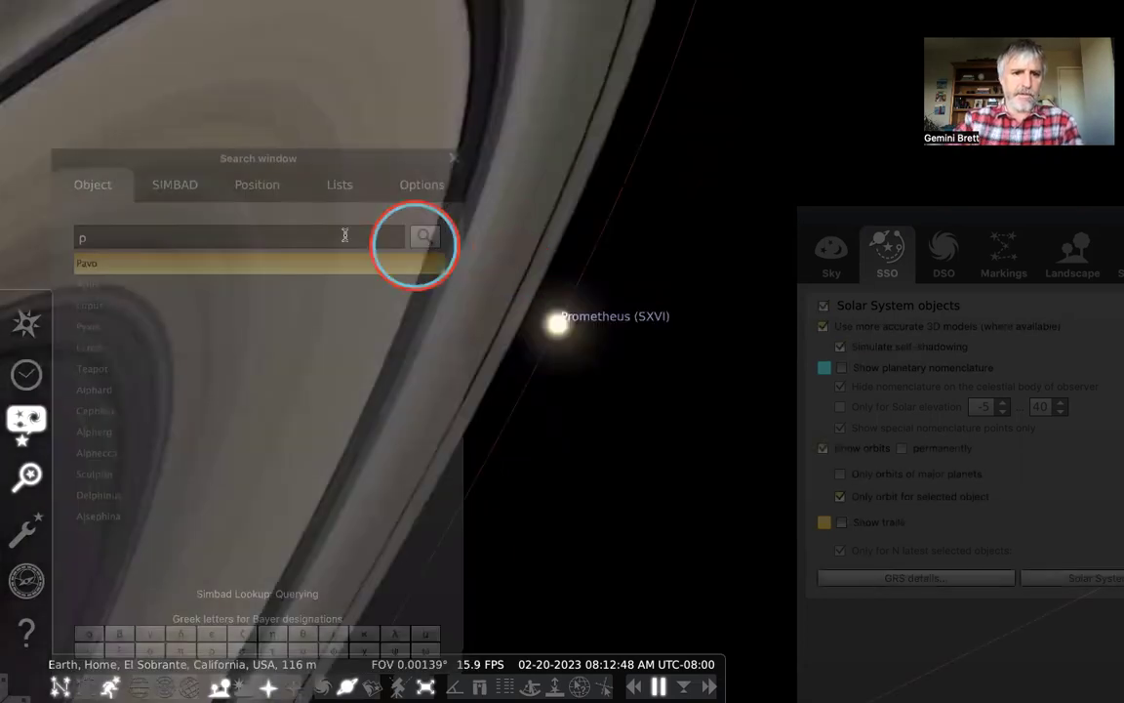
pyautogui.click(343, 236)
pyautogui.write('r')
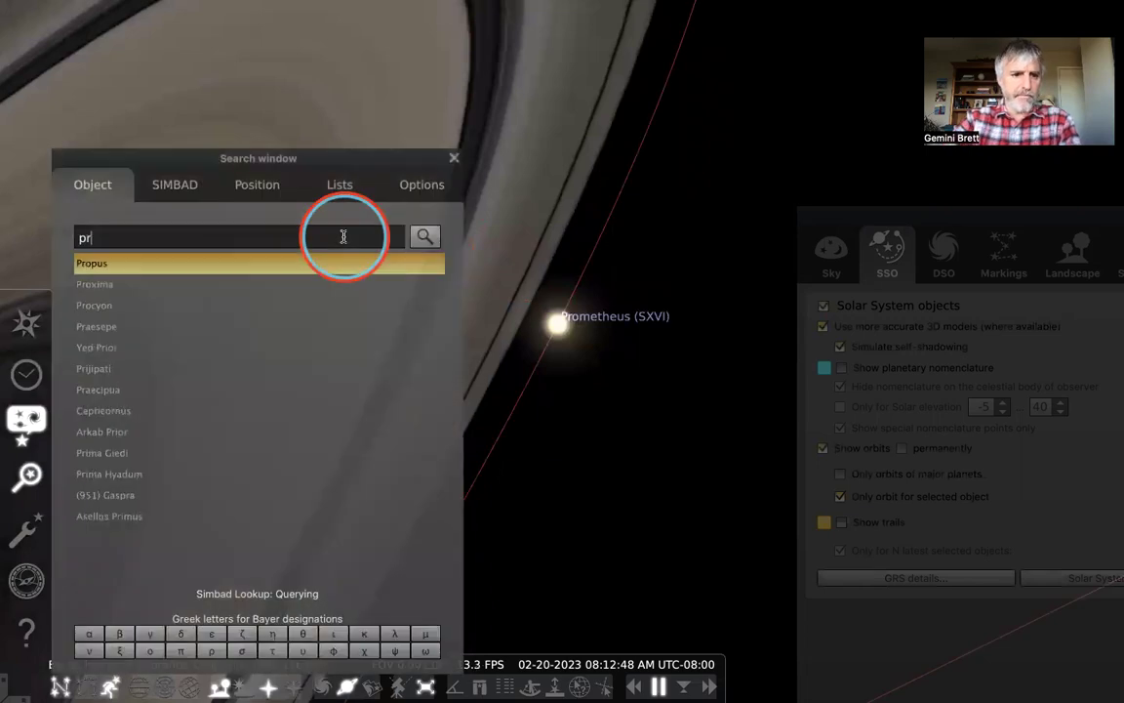
pyautogui.write('ome')
pyautogui.press('Return')
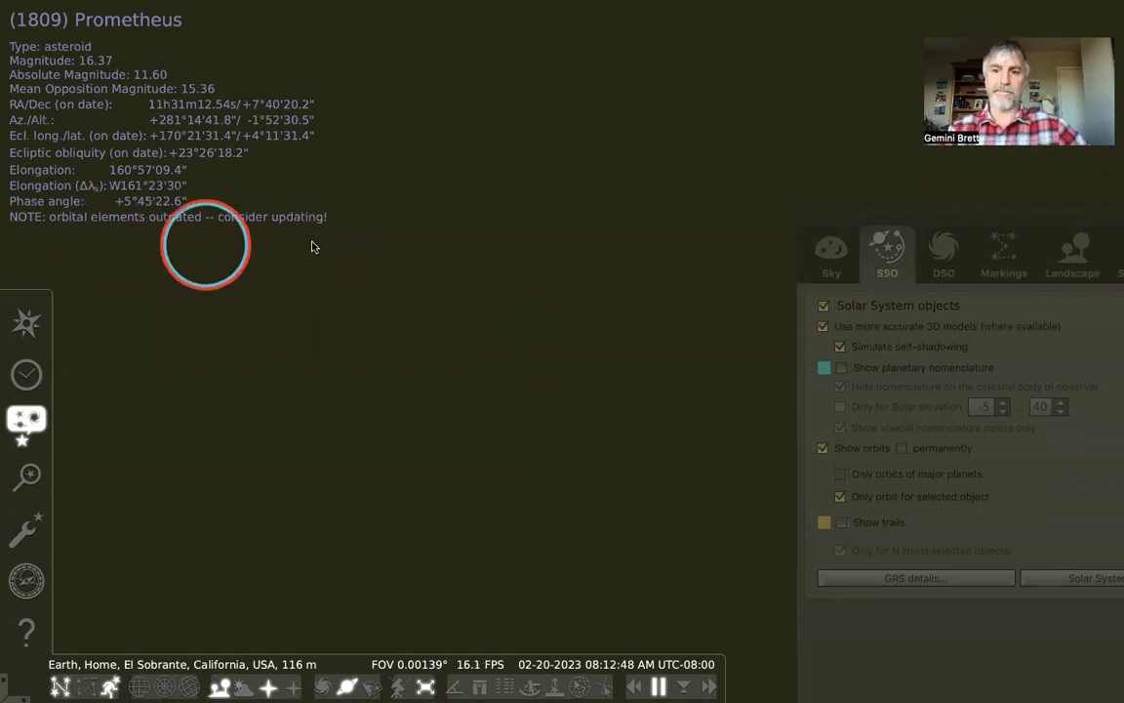
# Widen the field of view to 235° and turn toward the planets above the southeastern horizon with no object selected
pyautogui.scroll(-2, 494, 300)
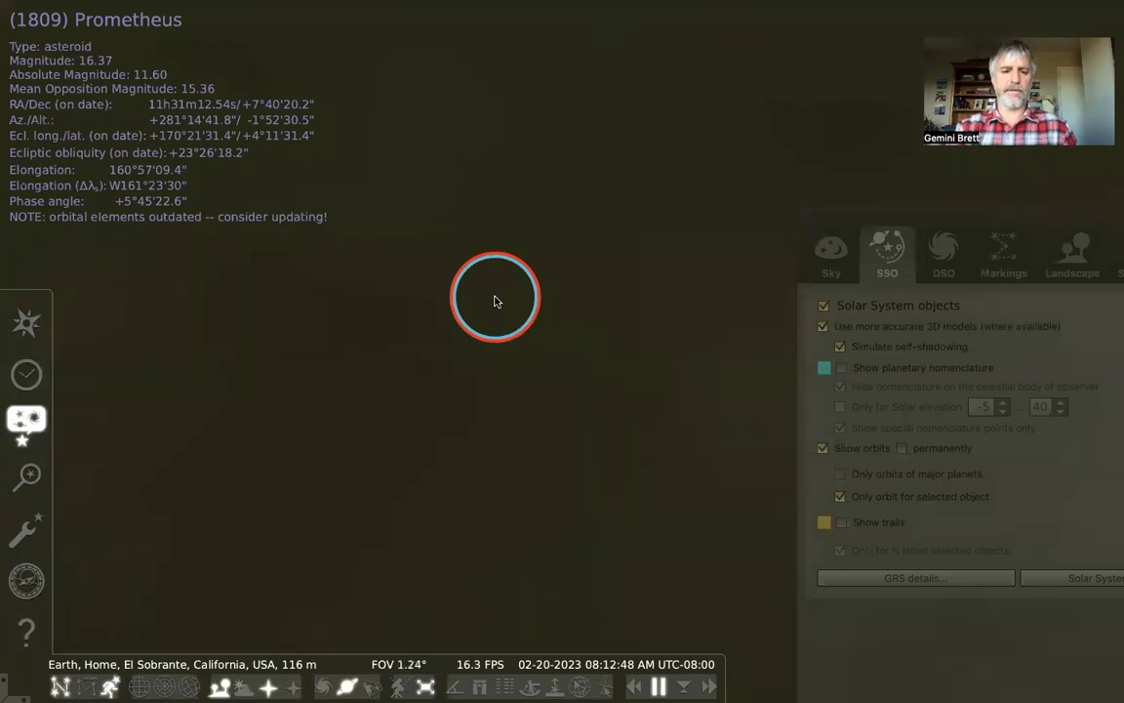
pyautogui.scroll(-5, 494, 301)
pyautogui.scroll(-5, 548, 287)
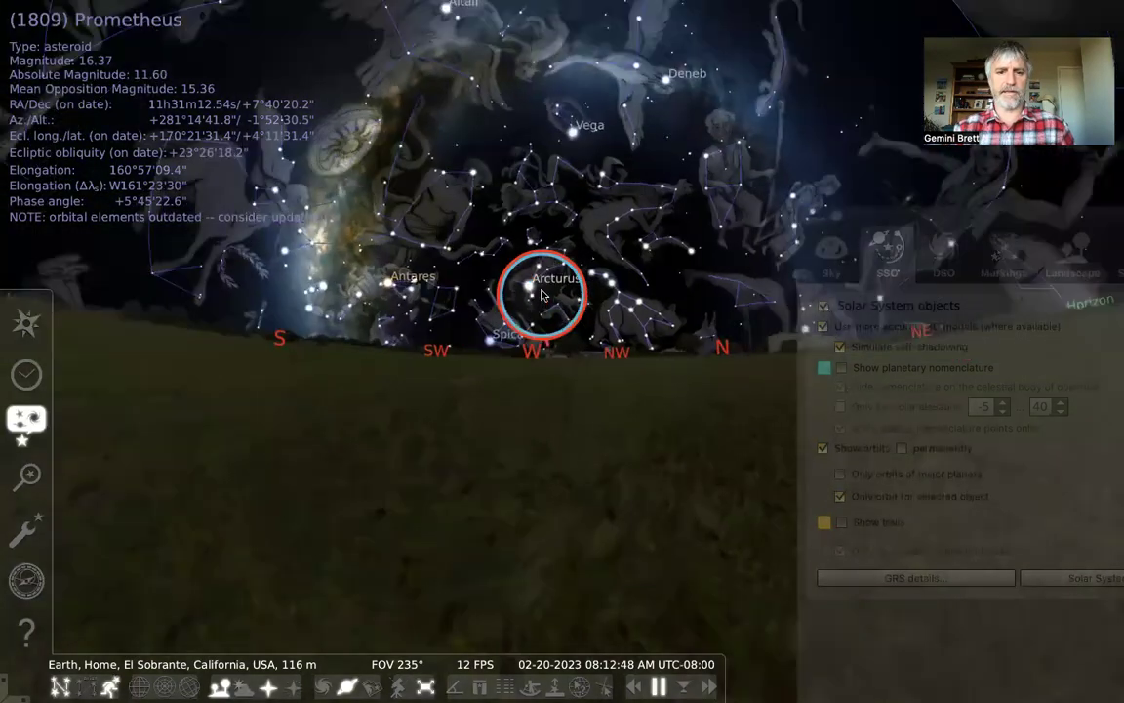
pyautogui.click(902, 228)
pyautogui.moveTo(912, 223); pyautogui.dragTo(496, 156)
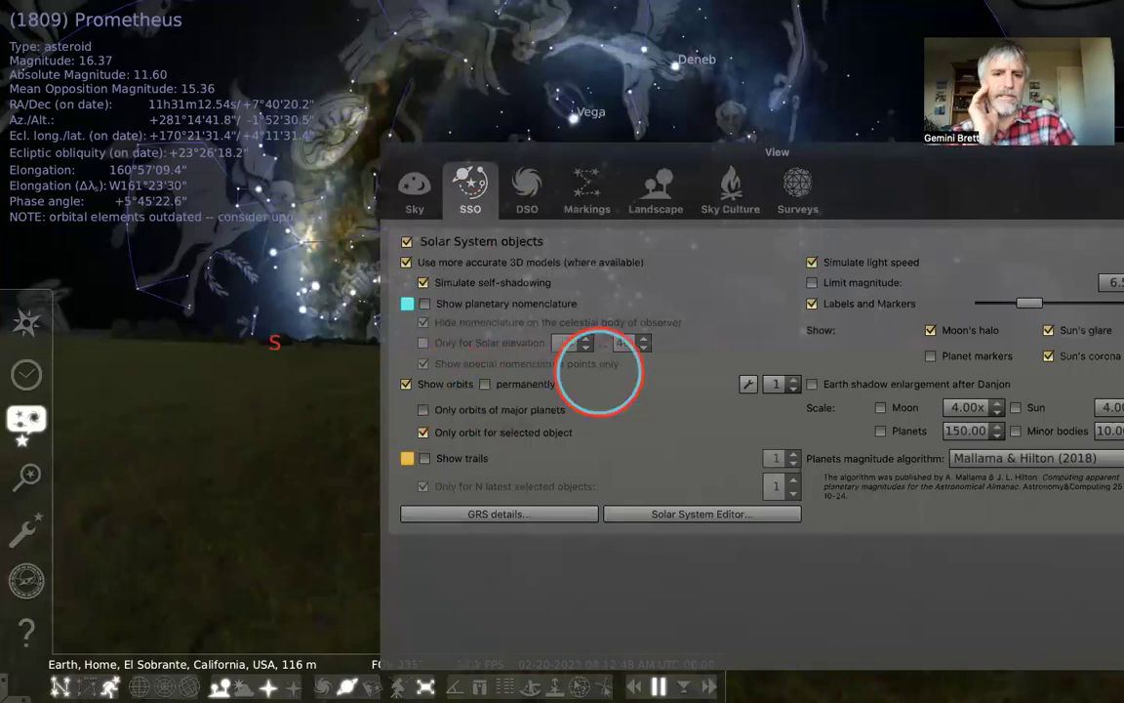
pyautogui.moveTo(591, 154); pyautogui.dragTo(810, 183)
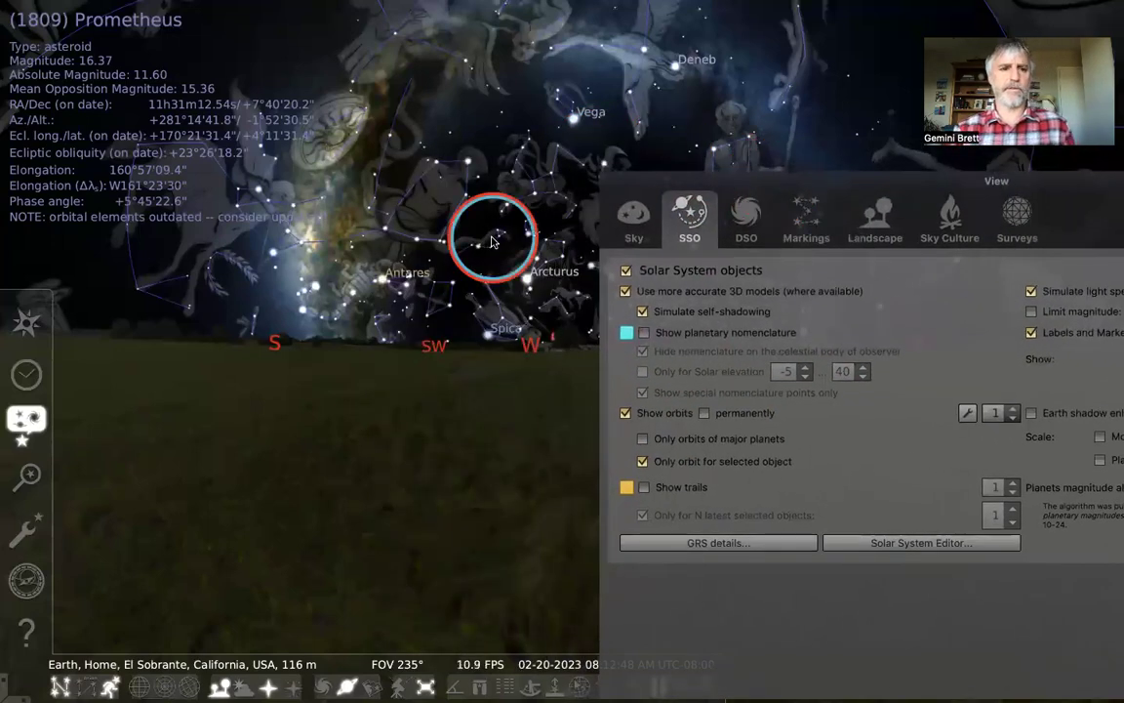
pyautogui.click(491, 237)
pyautogui.press('Left')
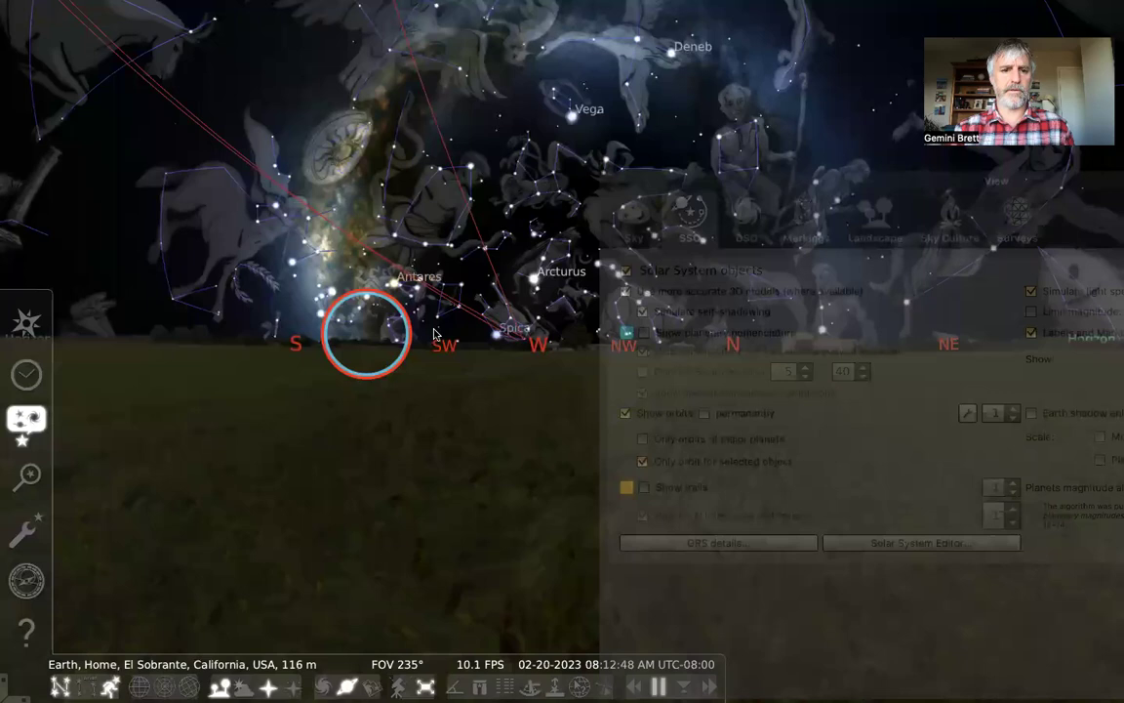
pyautogui.press('Left')
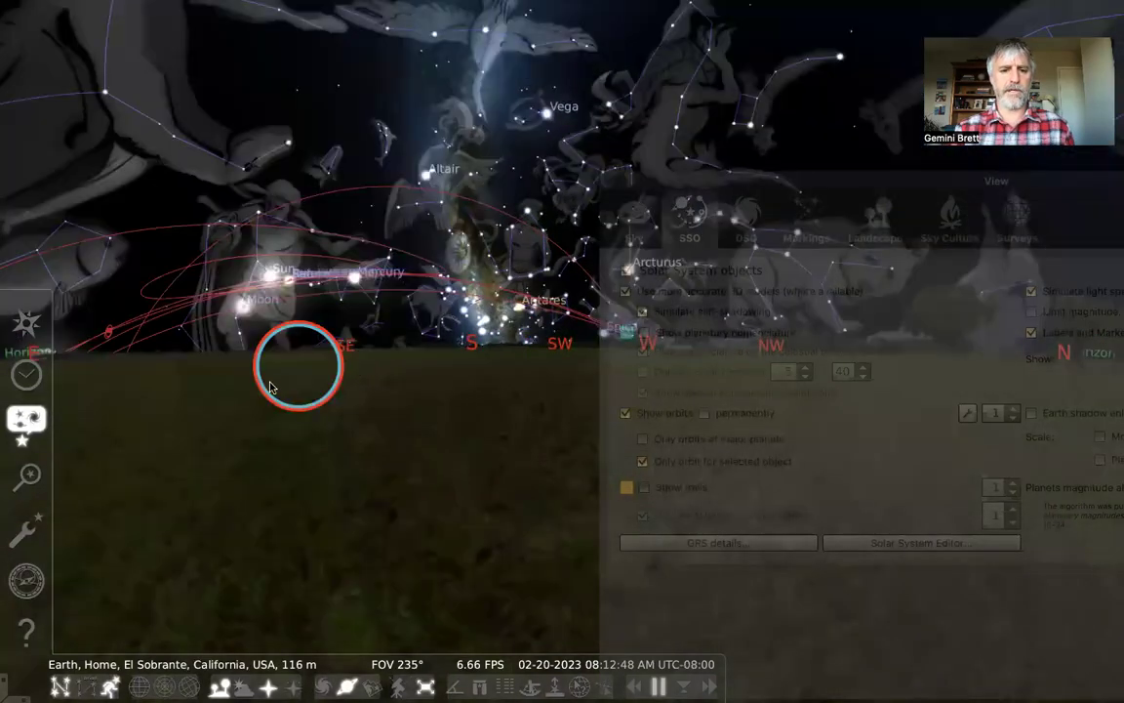
pyautogui.press('Left')
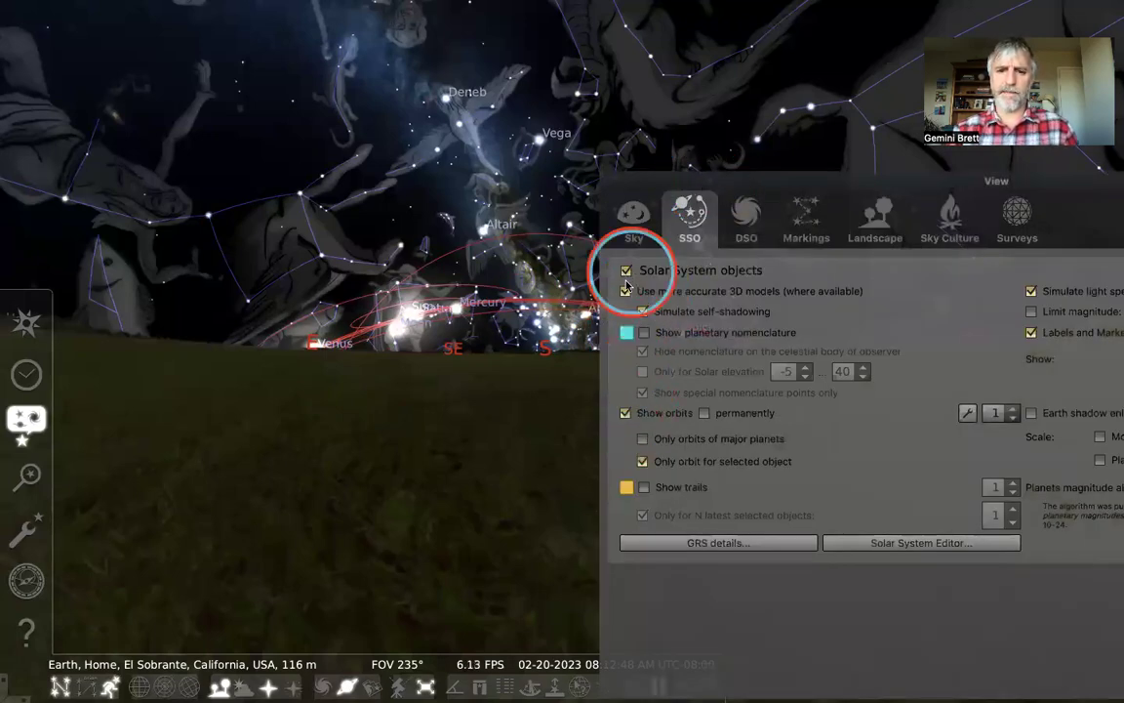
# Hide the orbits, and switch the more accurate 3D models off and back on
pyautogui.click(627, 291)
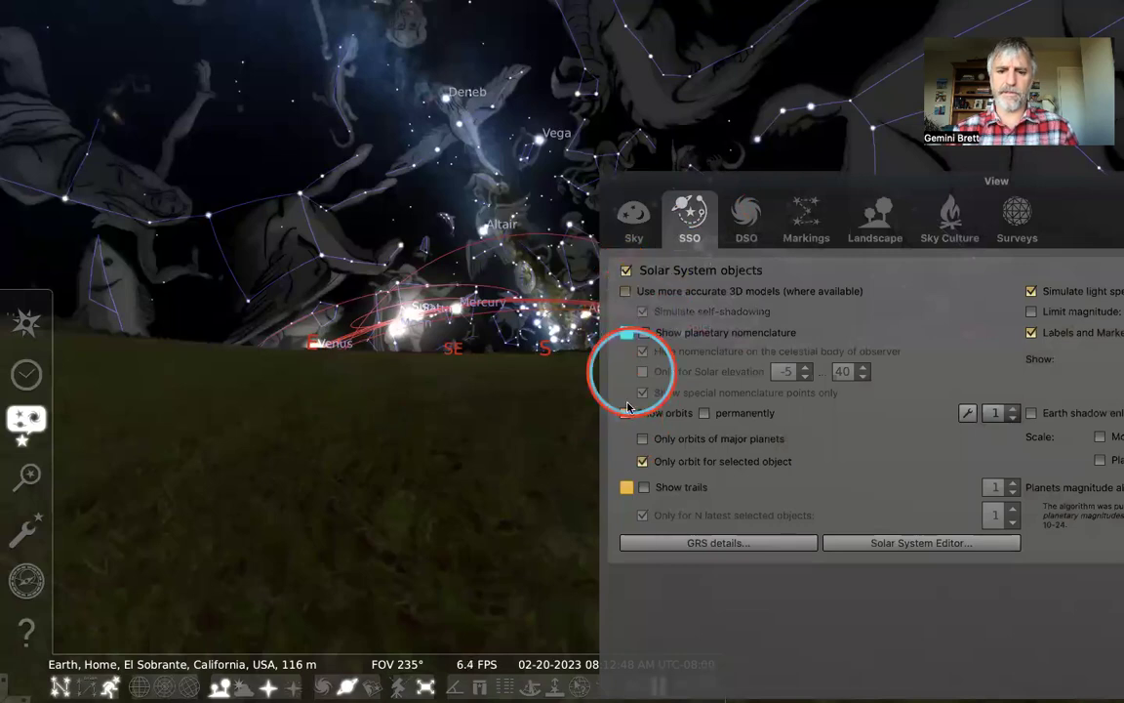
pyautogui.click(625, 413)
pyautogui.click(627, 291)
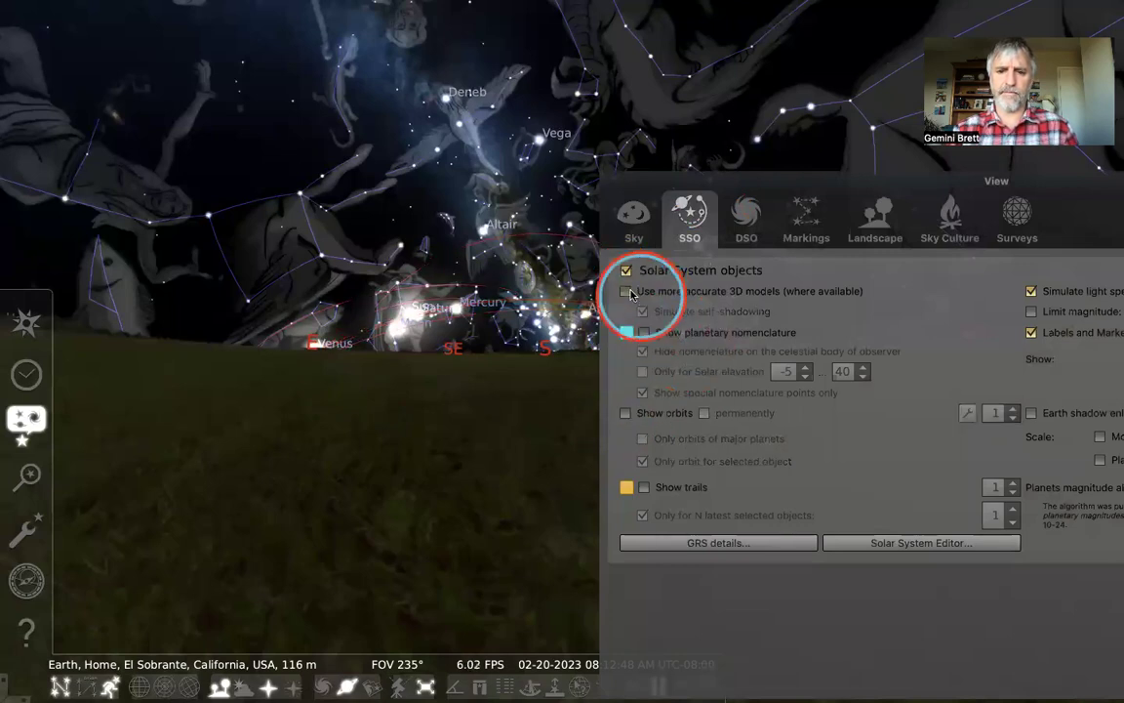
pyautogui.click(627, 291)
pyautogui.click(626, 291)
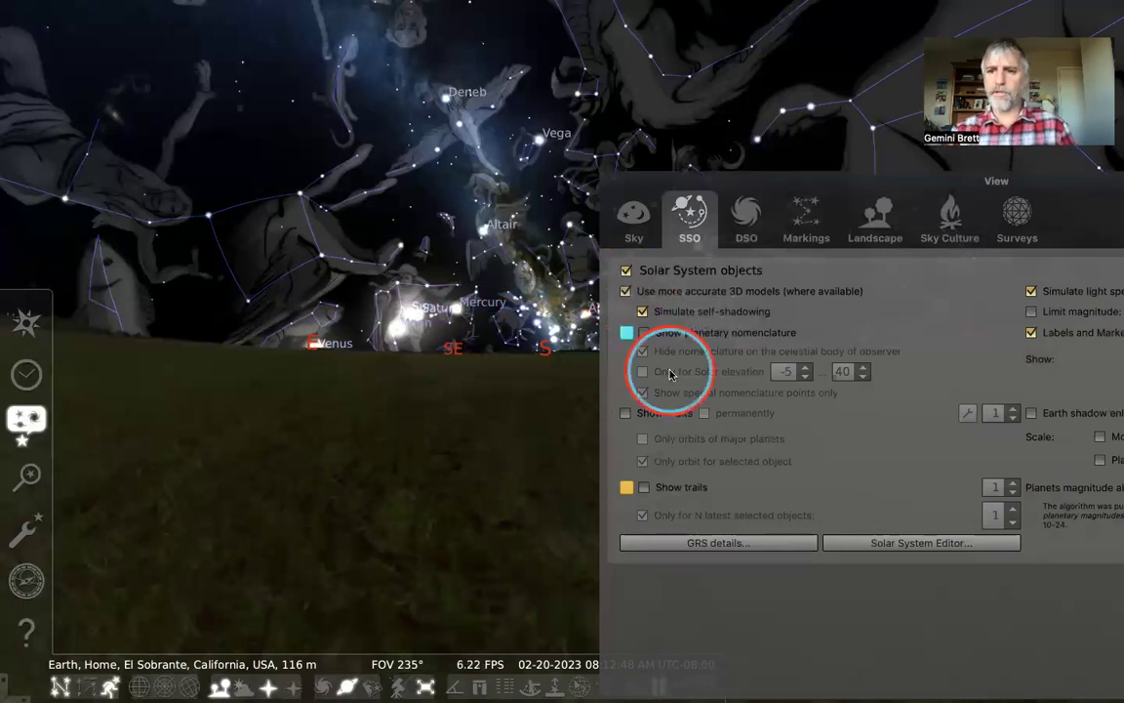
pyautogui.press('F4')
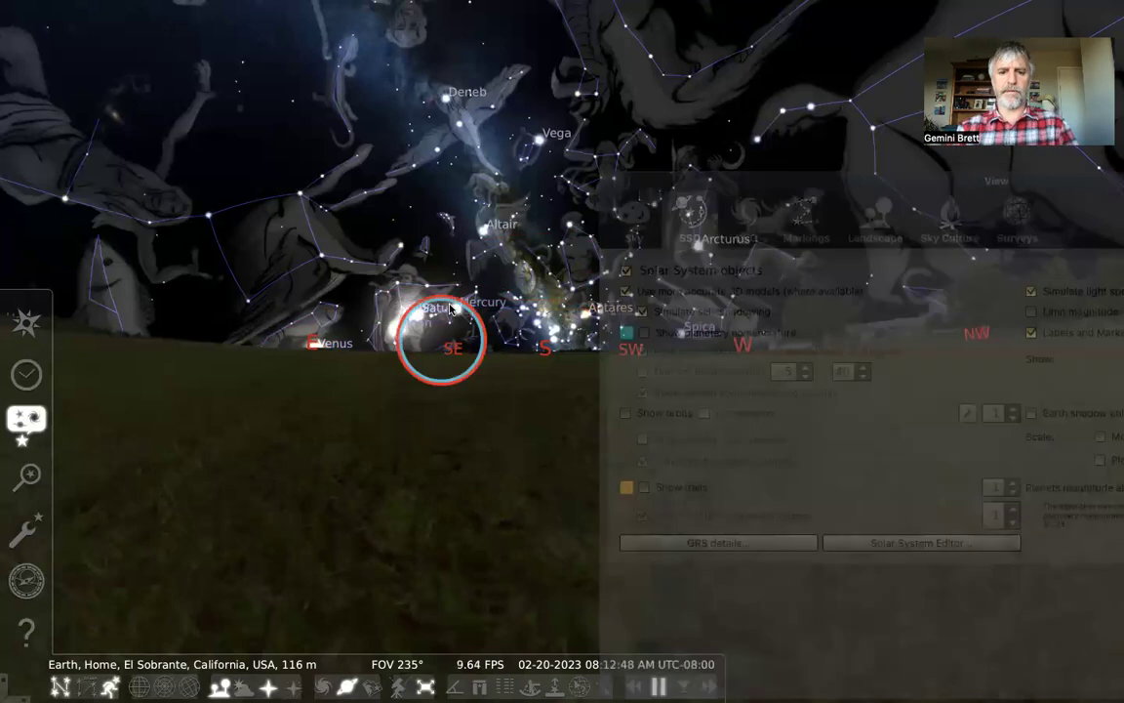
# Select Mercury and turn on orbits so the selected planet's orbit around the Sun is shown
pyautogui.click(458, 308)
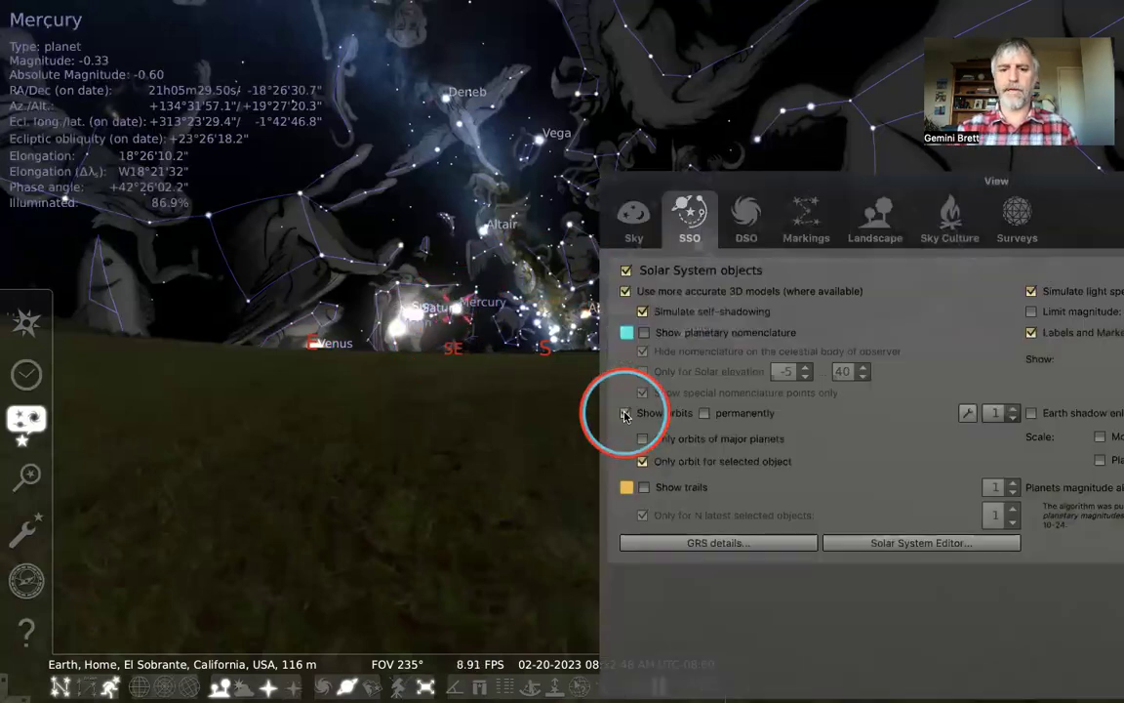
pyautogui.click(625, 413)
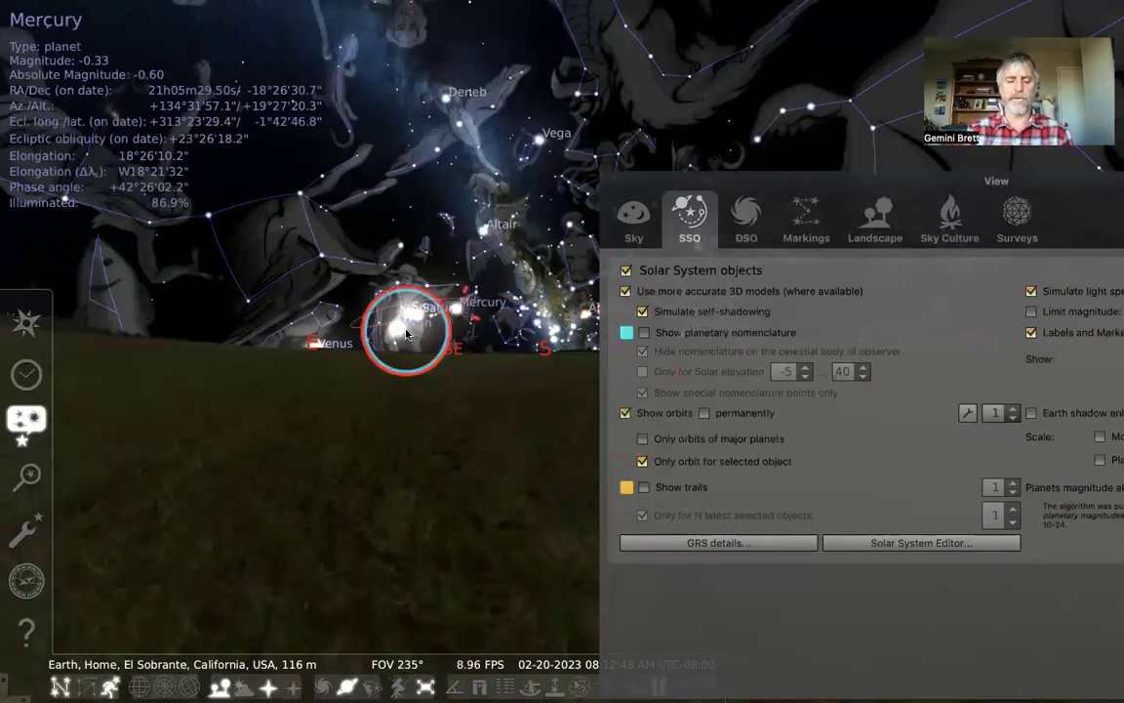
pyautogui.scroll(5, 402, 334)
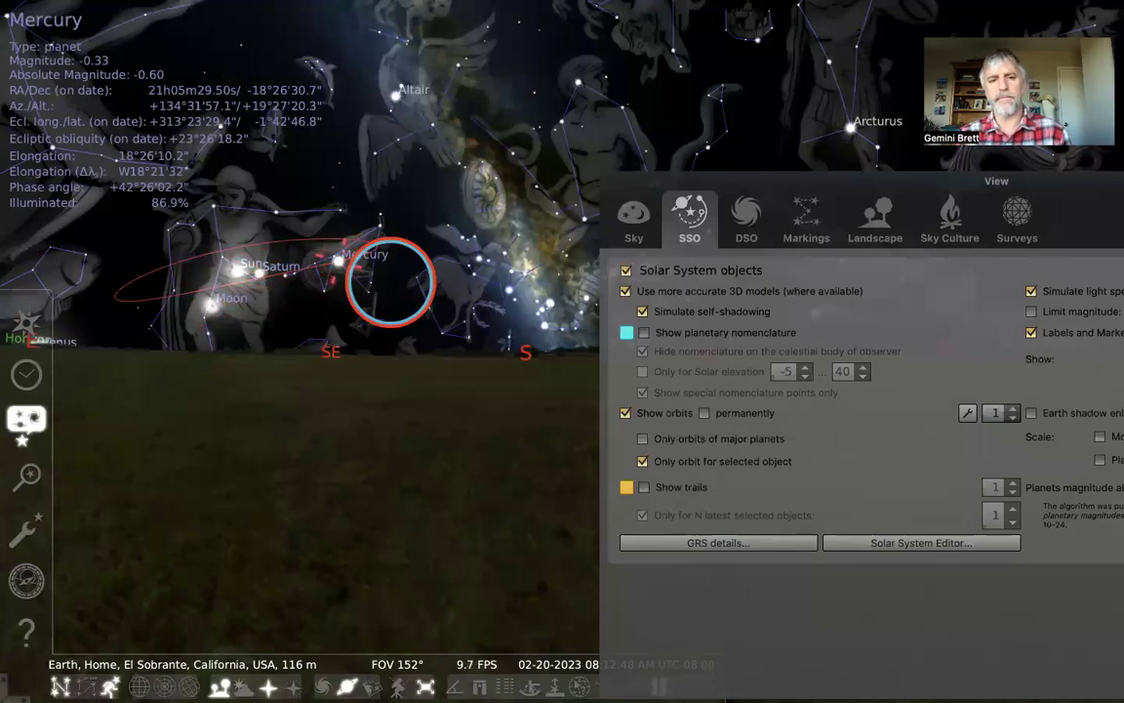
# Turn on the Ecliptic (of date) line, and return to the Solar System object options with the settings window moved clear of the planets
pyautogui.click(814, 232)
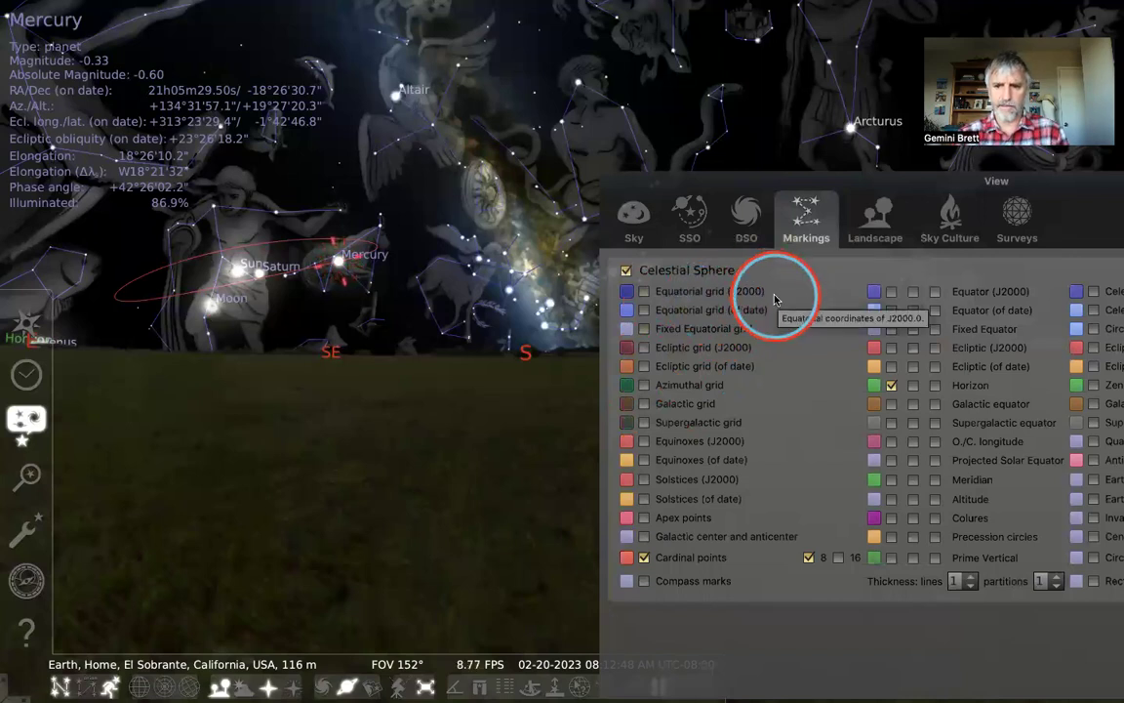
pyautogui.click(890, 367)
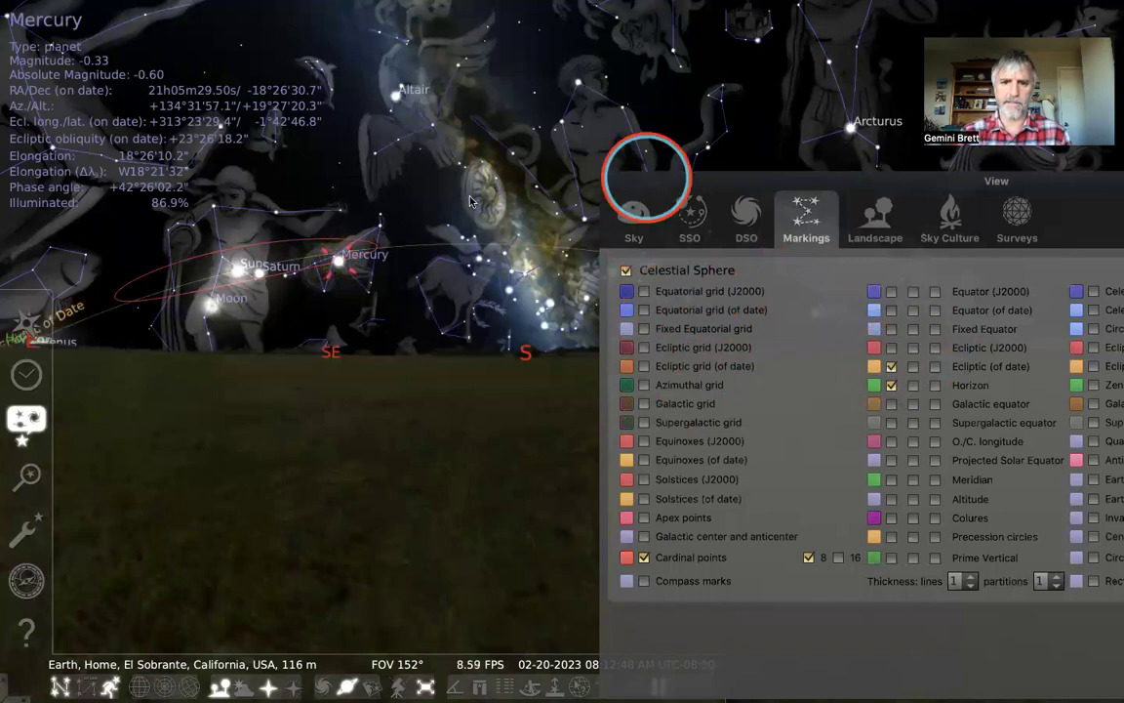
pyautogui.moveTo(652, 181); pyautogui.dragTo(471, 197)
pyautogui.click(577, 231)
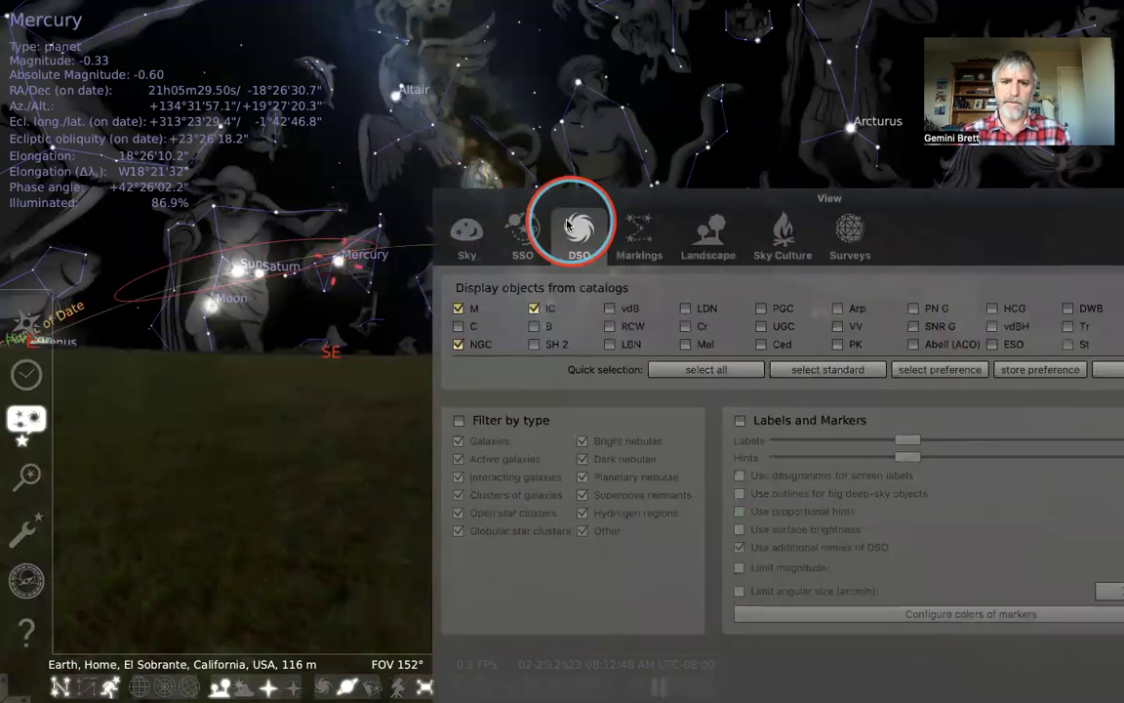
pyautogui.click(525, 232)
pyautogui.moveTo(502, 200); pyautogui.dragTo(702, 334)
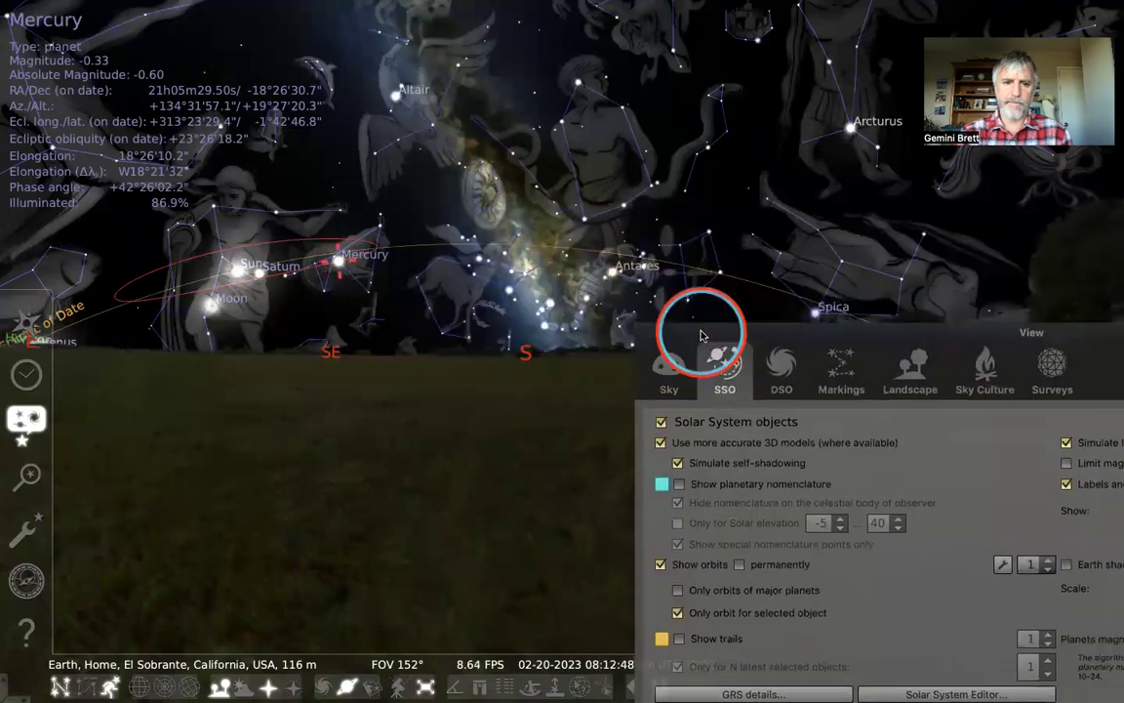
# Narrow the field of view to 96.9° and bring Mercury's whole orbit around the Sun into view for comparison with the ecliptic
pyautogui.click(273, 310)
pyautogui.scroll(2, 273, 310)
pyautogui.scroll(3, 499, 293)
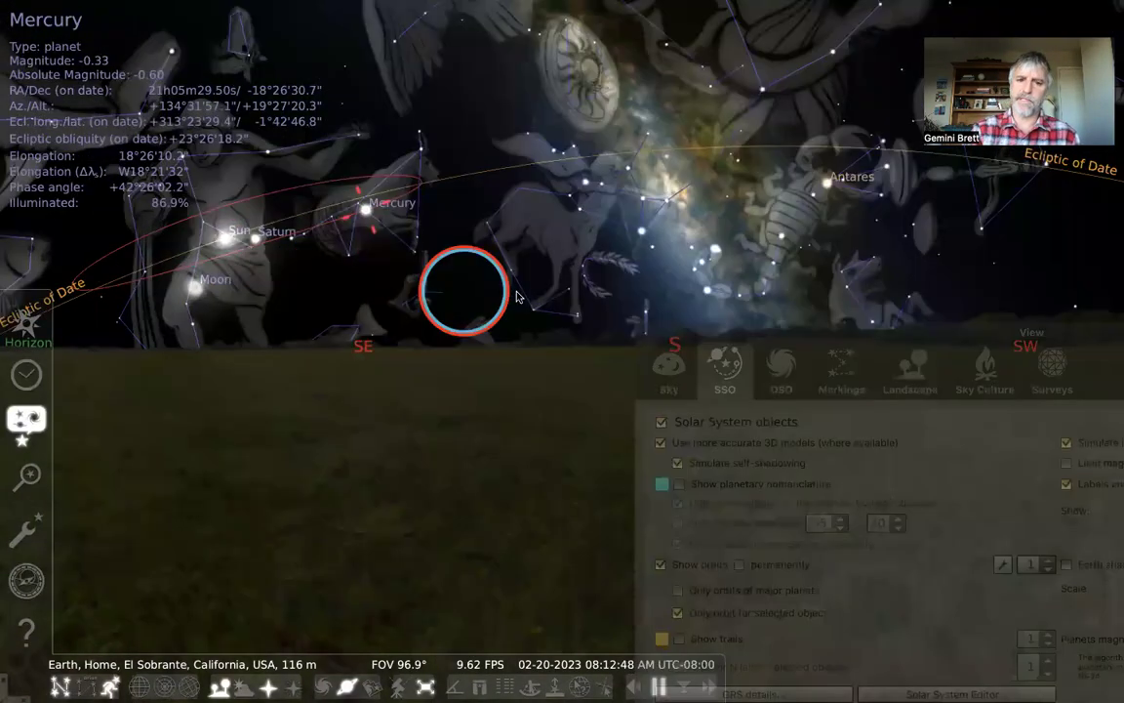
pyautogui.moveTo(459, 289); pyautogui.dragTo(552, 295)
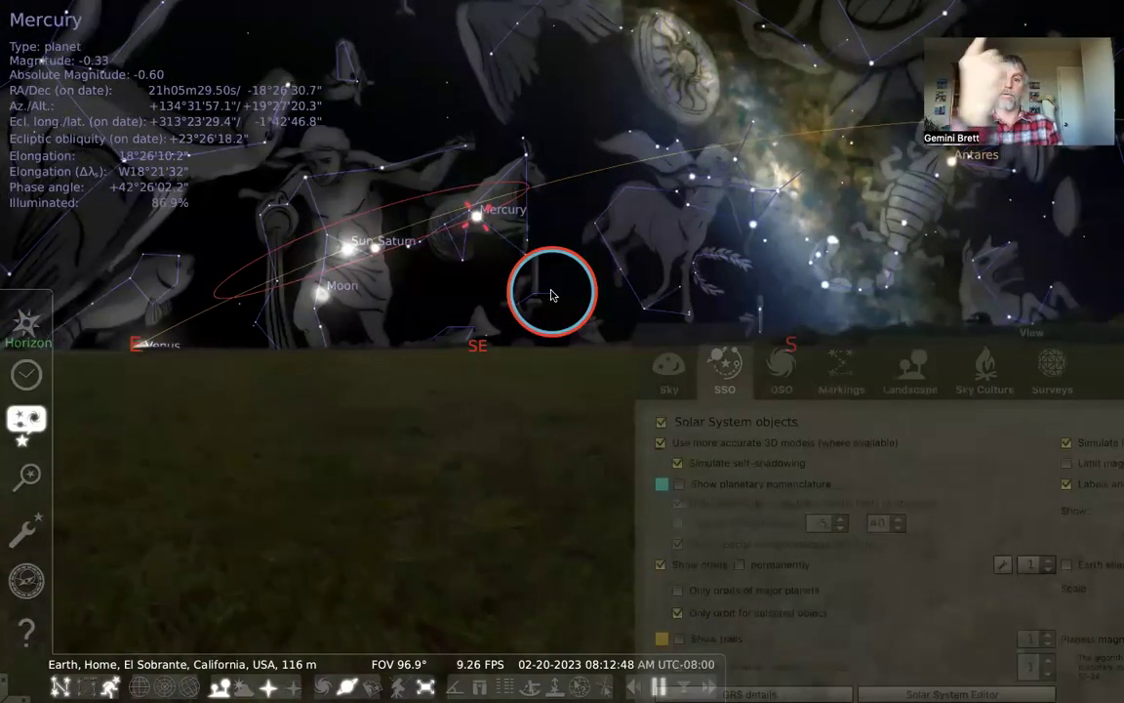
# Select Saturn and widen the field of view to 187° to show its orbit against the ecliptic
pyautogui.click(373, 252)
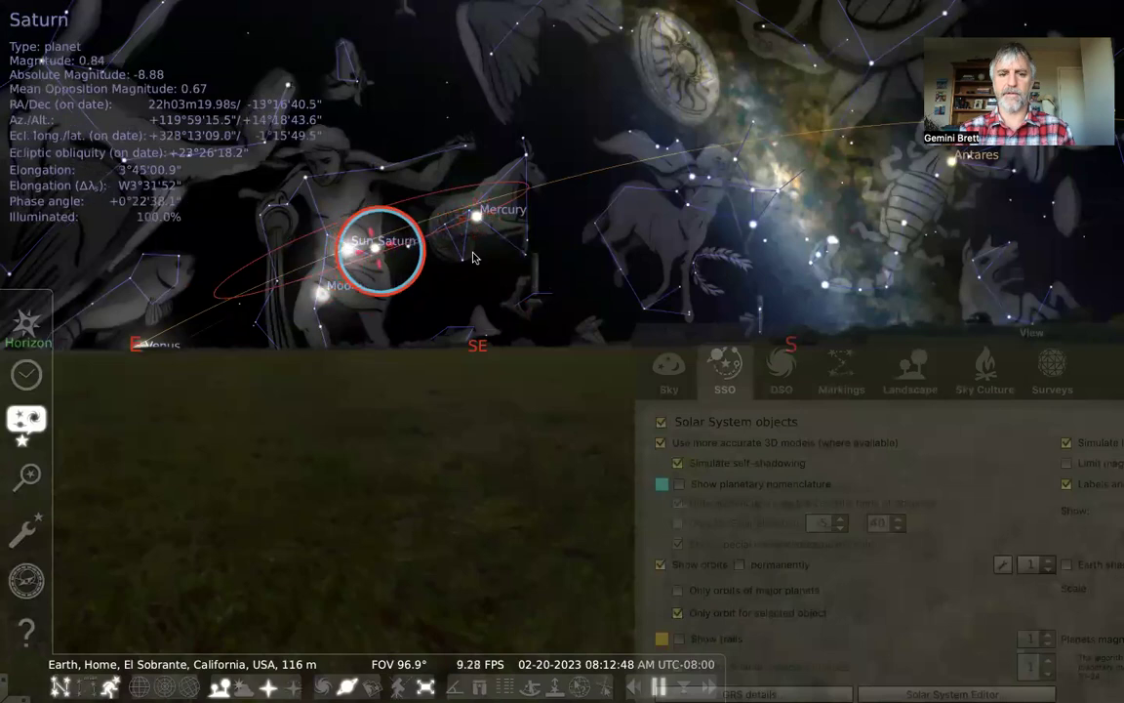
pyautogui.scroll(-5, 508, 266)
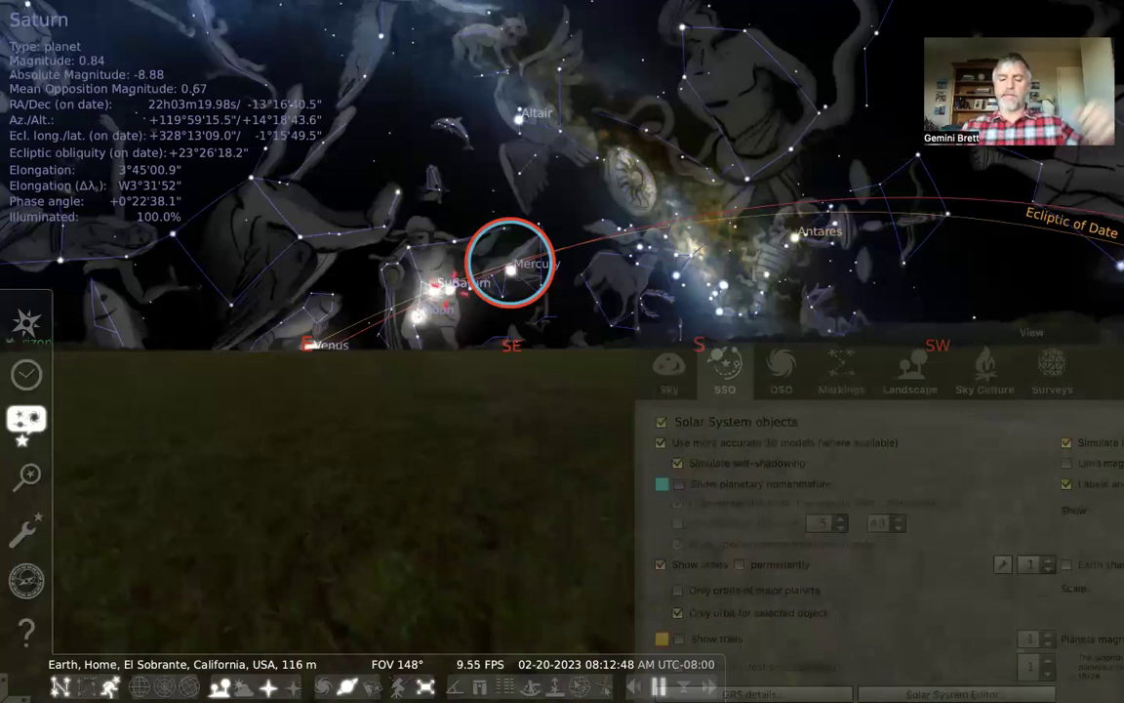
pyautogui.scroll(-2, 508, 262)
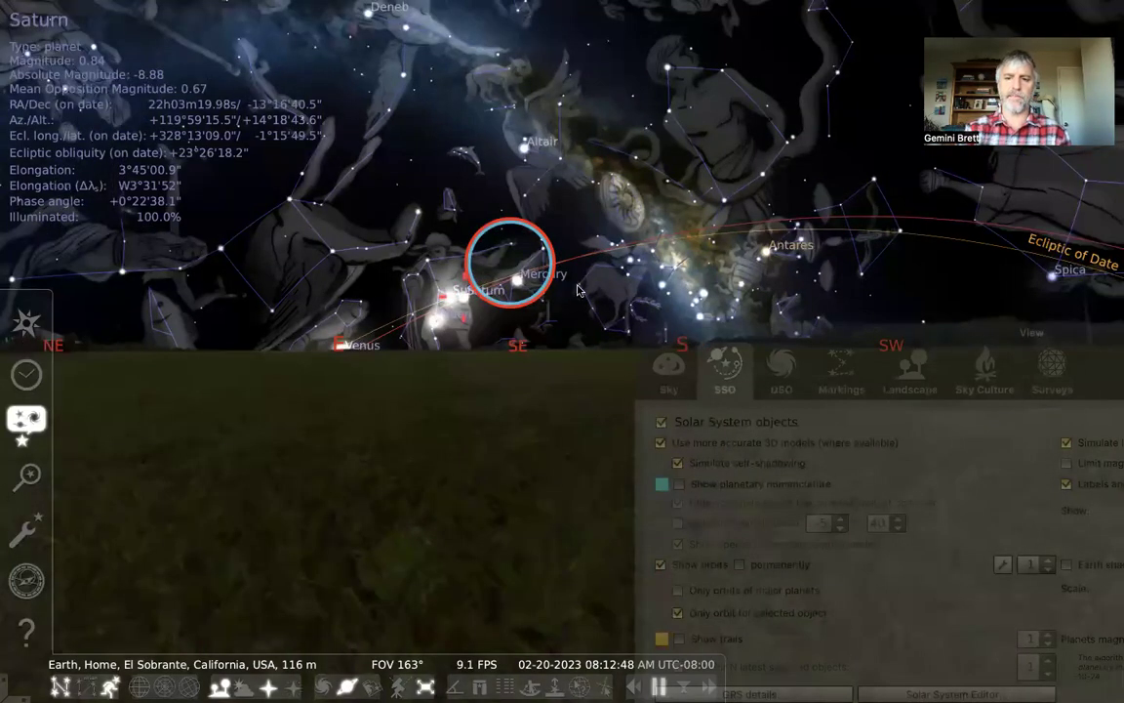
pyautogui.scroll(-3, 578, 290)
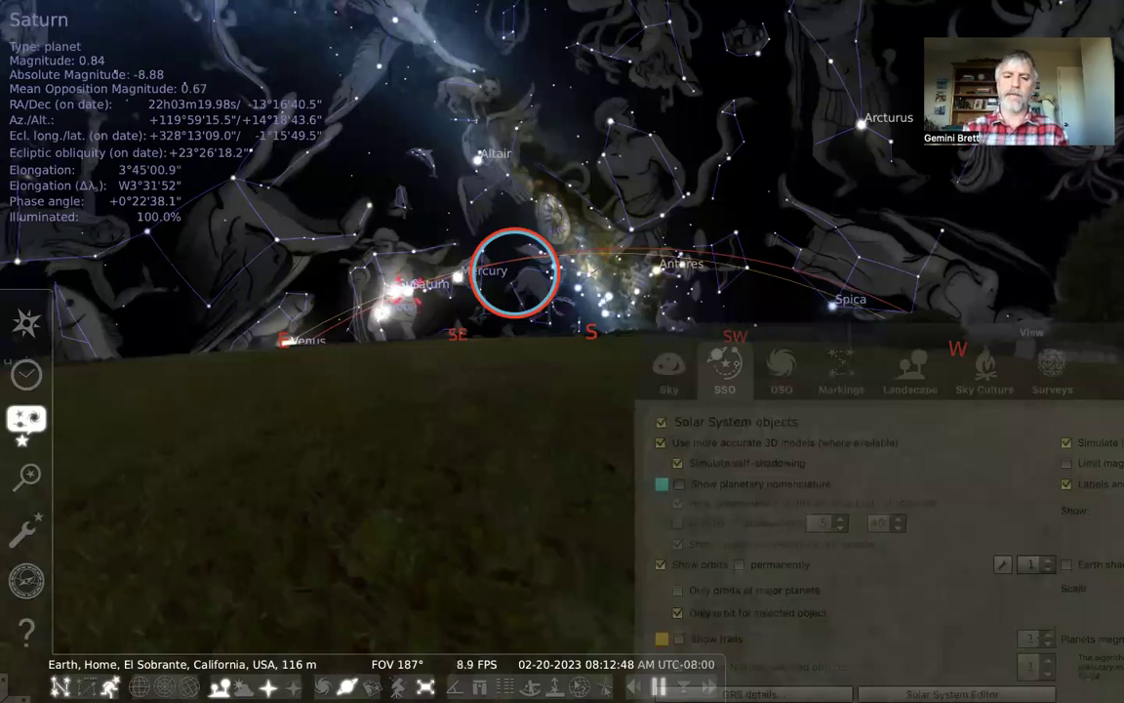
# Hide the ground and follow Saturn's orbit and the ecliptic around the sky, ending with the view facing the southern horizon
pyautogui.press('g')
pyautogui.moveTo(500, 361); pyautogui.dragTo(472, 387)
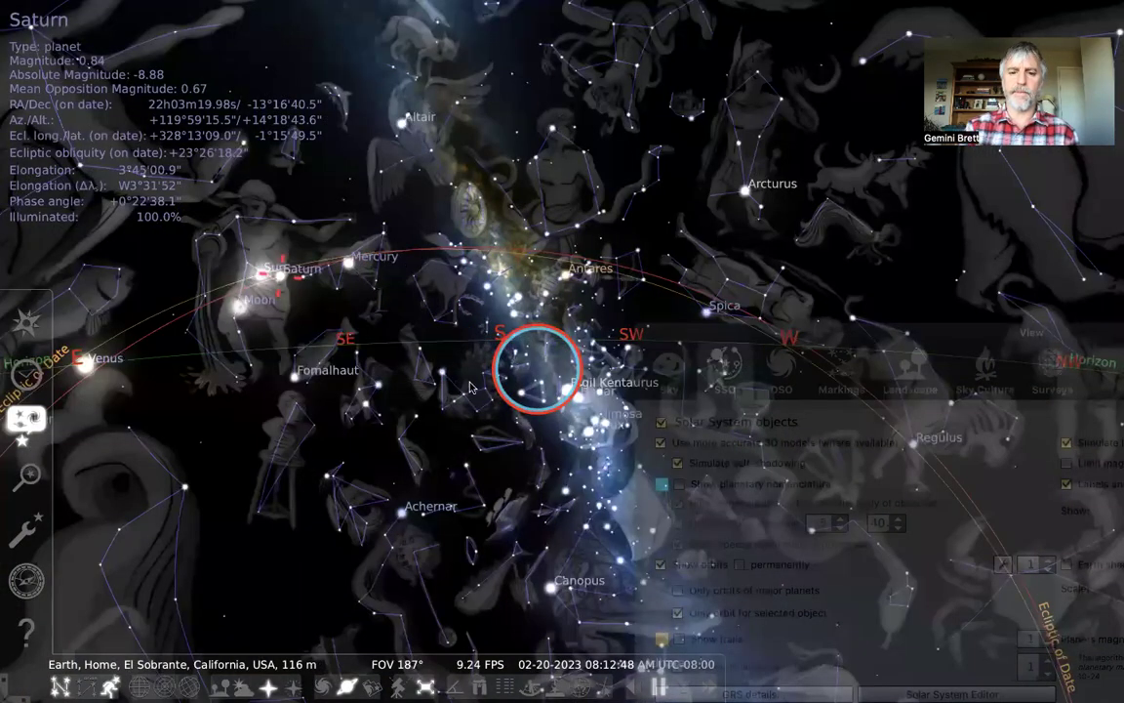
pyautogui.moveTo(289, 381); pyautogui.dragTo(347, 415)
pyautogui.moveTo(474, 393); pyautogui.dragTo(339, 440)
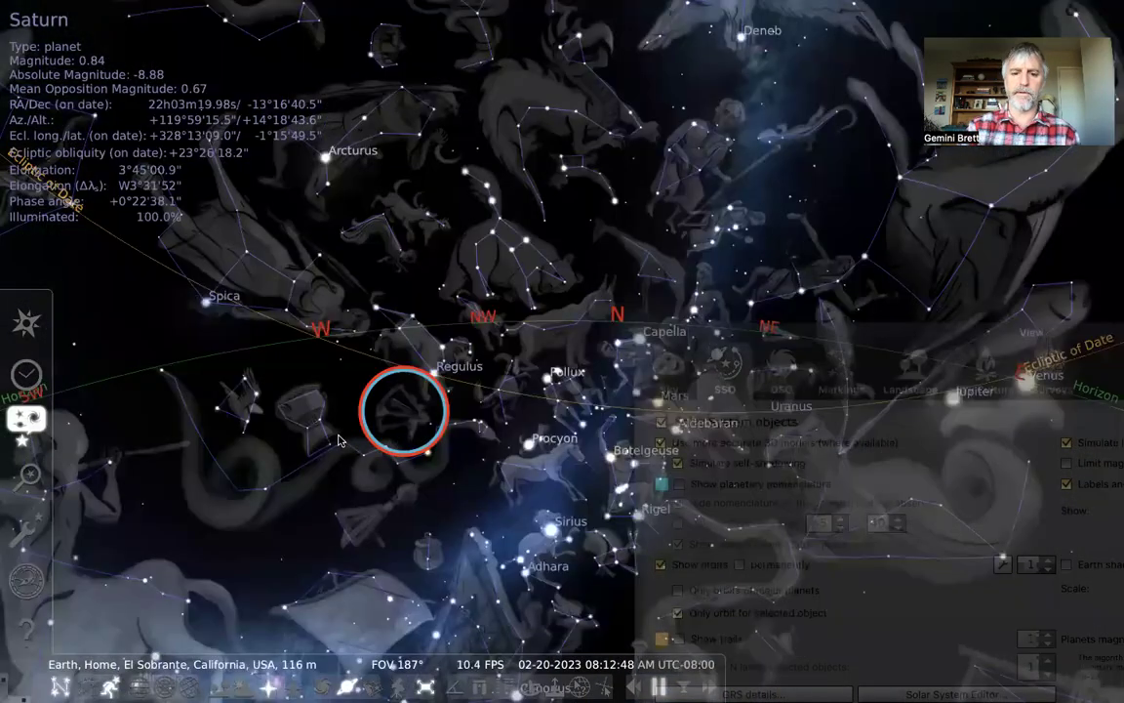
pyautogui.moveTo(437, 441); pyautogui.dragTo(474, 464)
pyautogui.moveTo(374, 395); pyautogui.dragTo(525, 441)
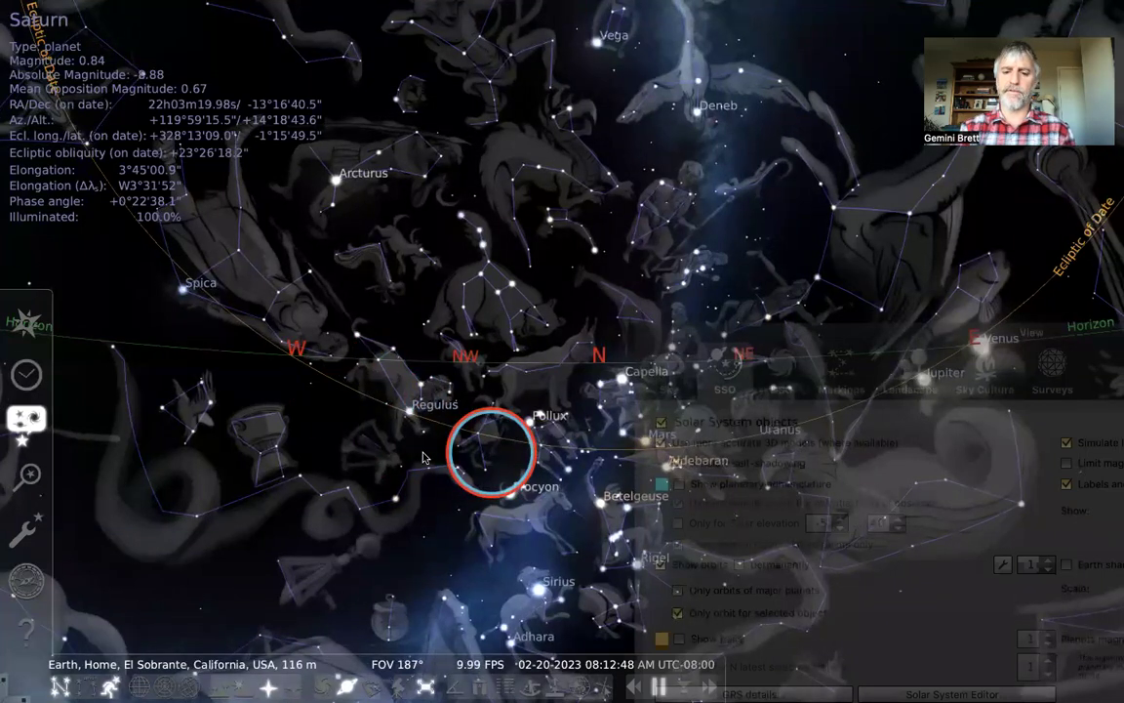
pyautogui.moveTo(423, 457); pyautogui.dragTo(396, 452)
pyautogui.moveTo(491, 453); pyautogui.dragTo(468, 497)
pyautogui.moveTo(495, 410); pyautogui.dragTo(487, 479)
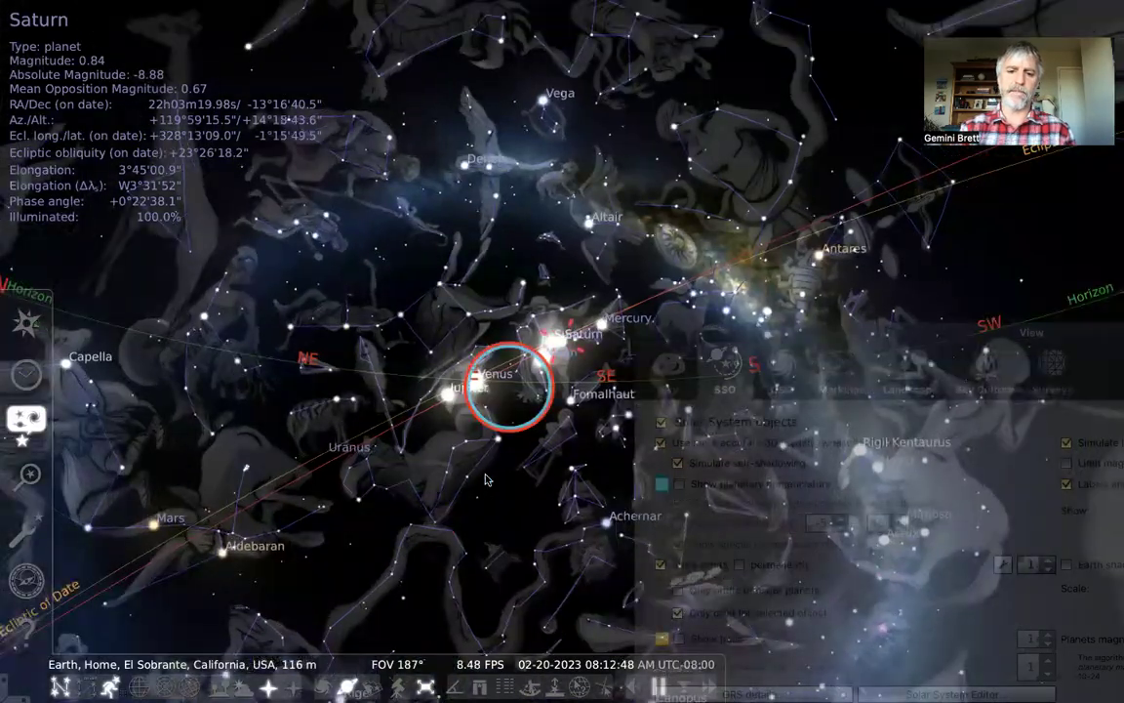
pyautogui.moveTo(624, 437); pyautogui.dragTo(473, 355)
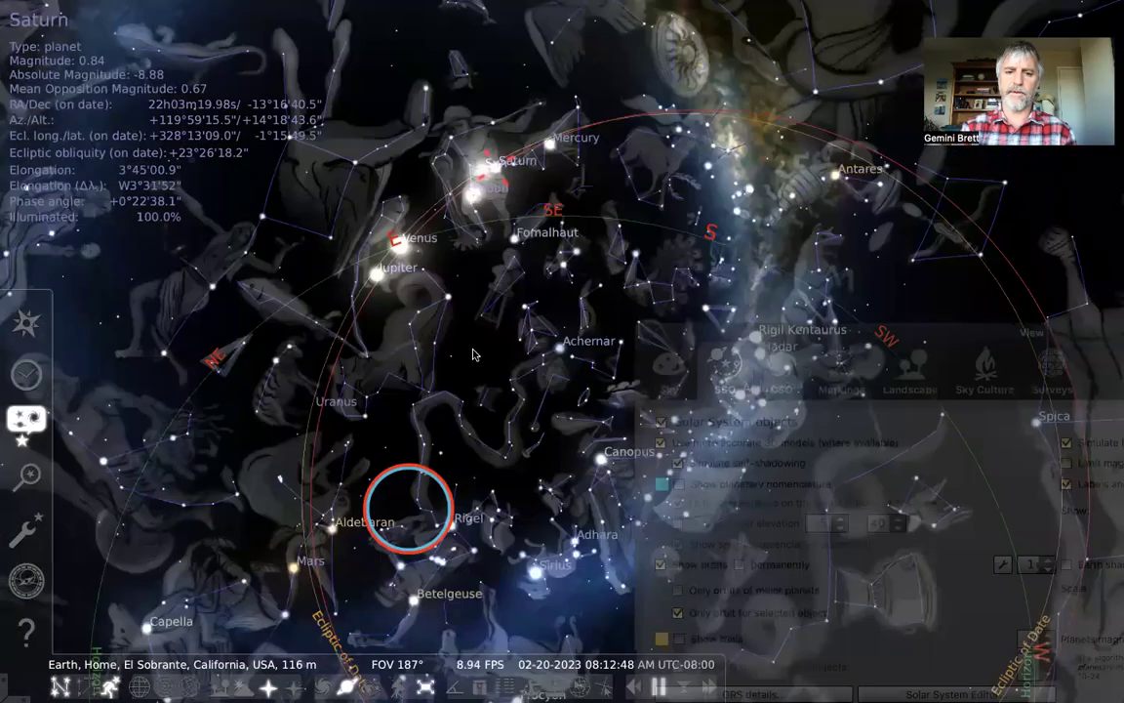
pyautogui.moveTo(469, 443)
pyautogui.mouseDown()
pyautogui.moveTo(465, 474)
pyautogui.moveTo(478, 448)
pyautogui.mouseUp()
pyautogui.moveTo(651, 332); pyautogui.dragTo(702, 314)
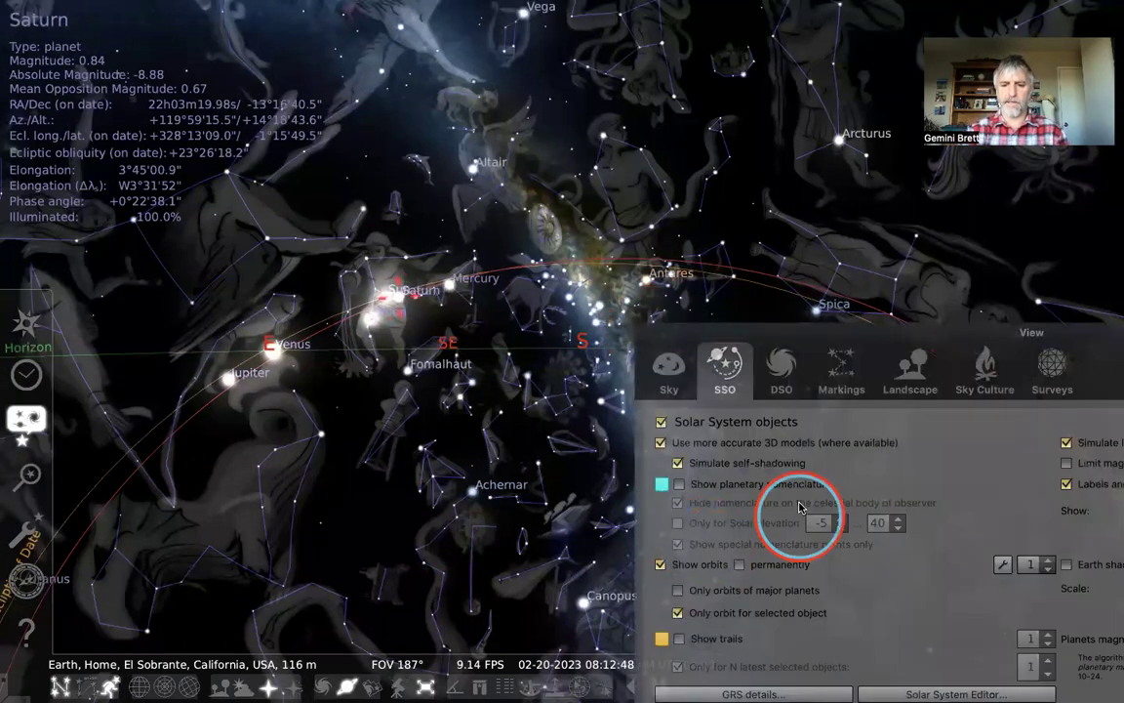
# Limit orbits to major planets, and switch the selected-object-only restriction off and back on, with Mercury as the selected object
pyautogui.moveTo(812, 330); pyautogui.dragTo(854, 140)
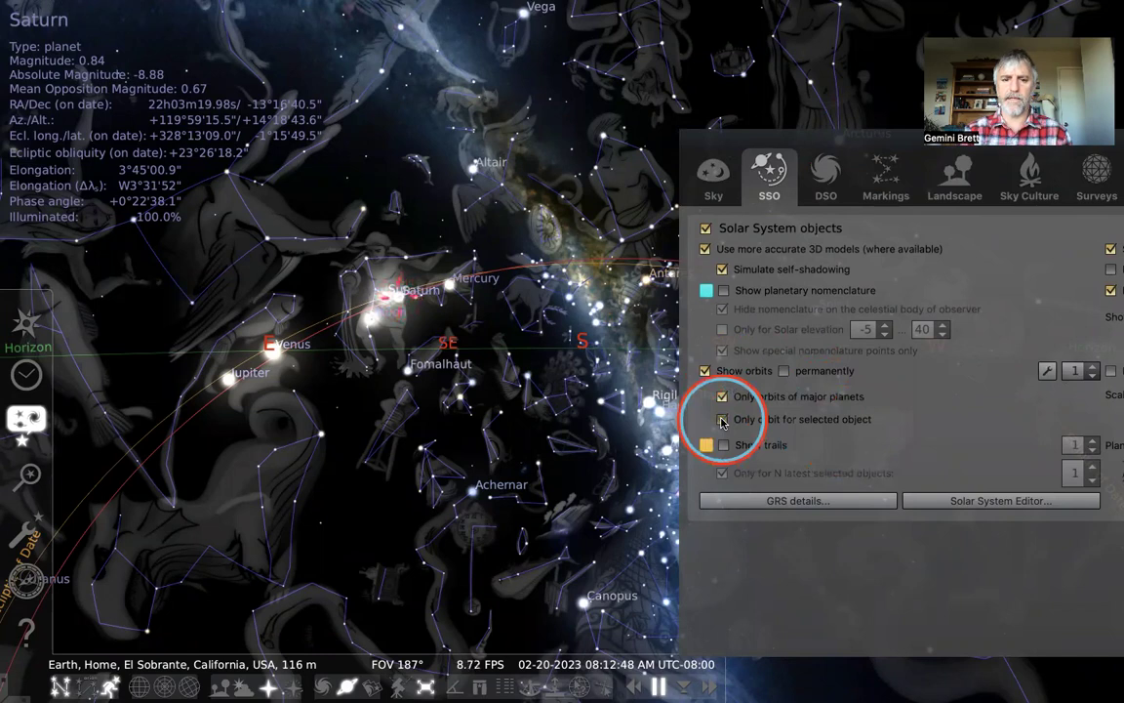
pyautogui.click(617, 449)
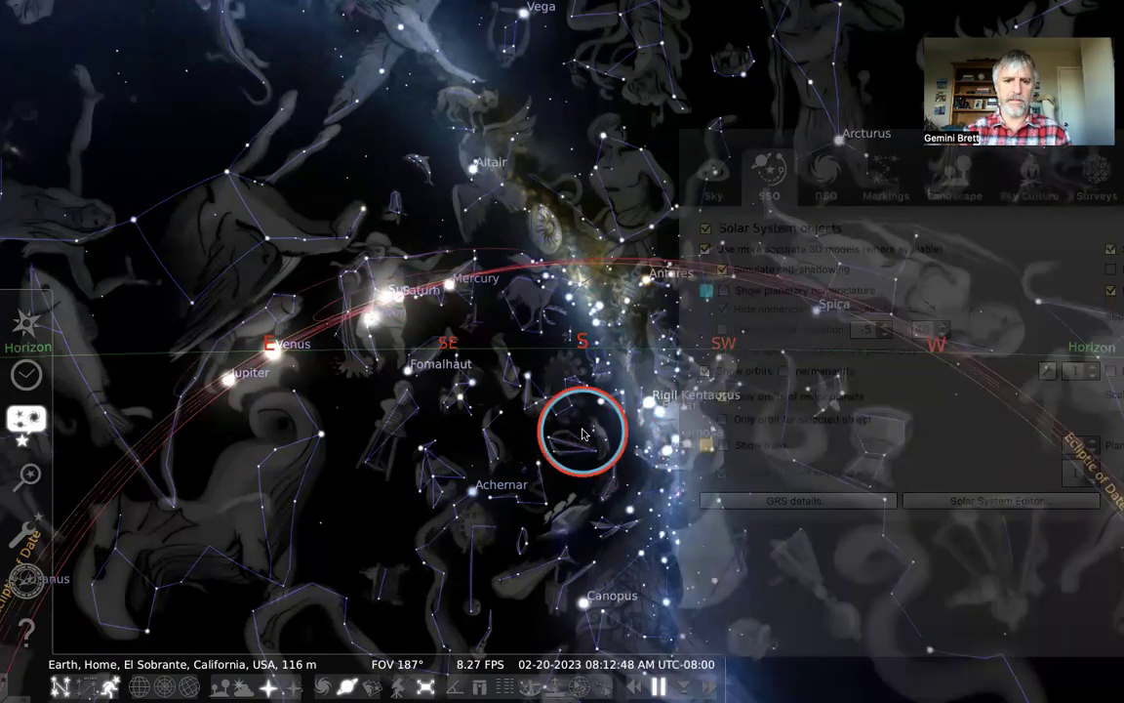
pyautogui.click(448, 285)
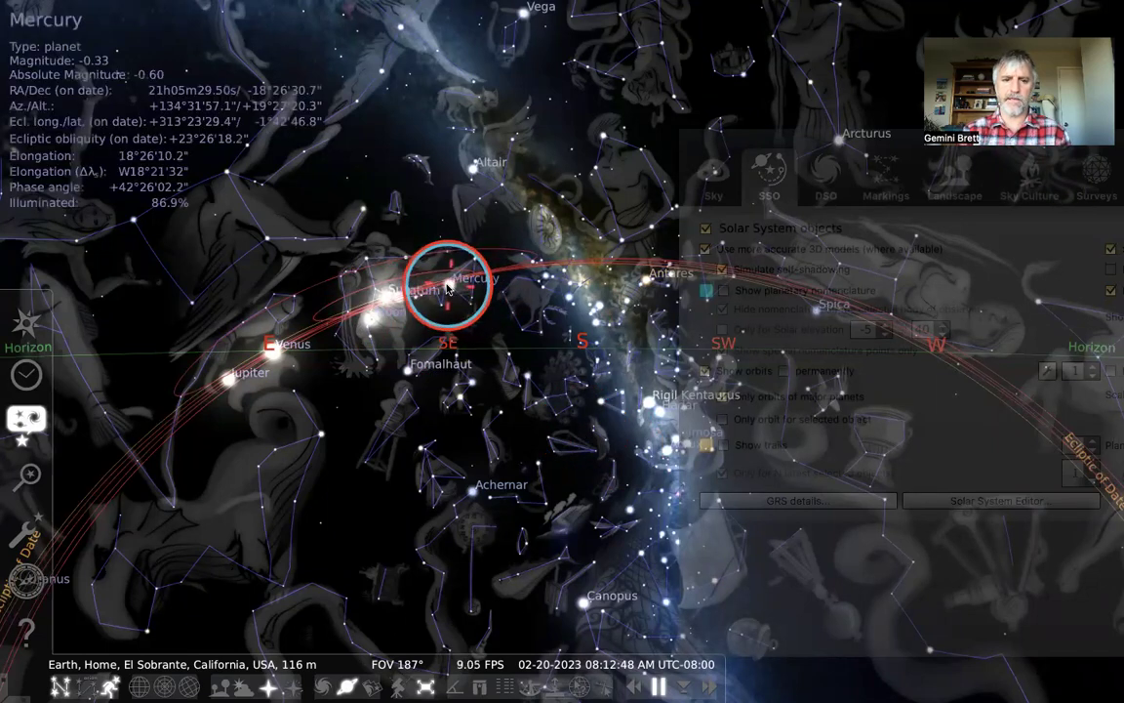
pyautogui.click(762, 151)
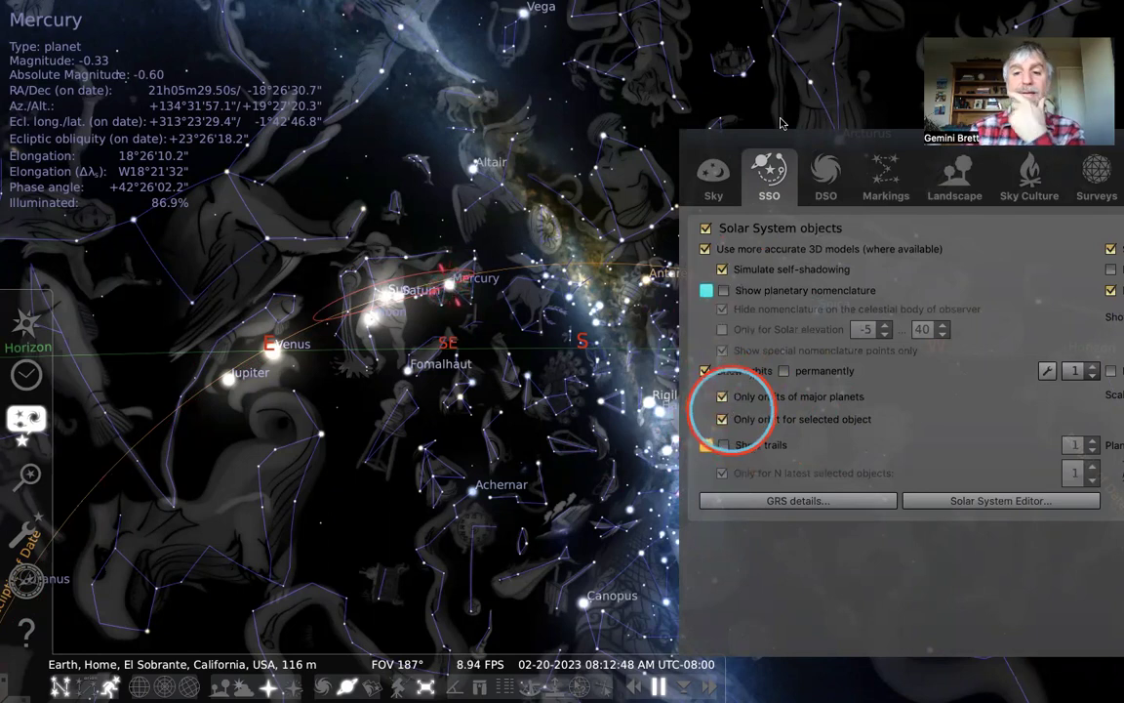
# Try an orbit line thickness of 5, reset it to 1, and set it to 4
pyautogui.moveTo(744, 141); pyautogui.dragTo(660, 119)
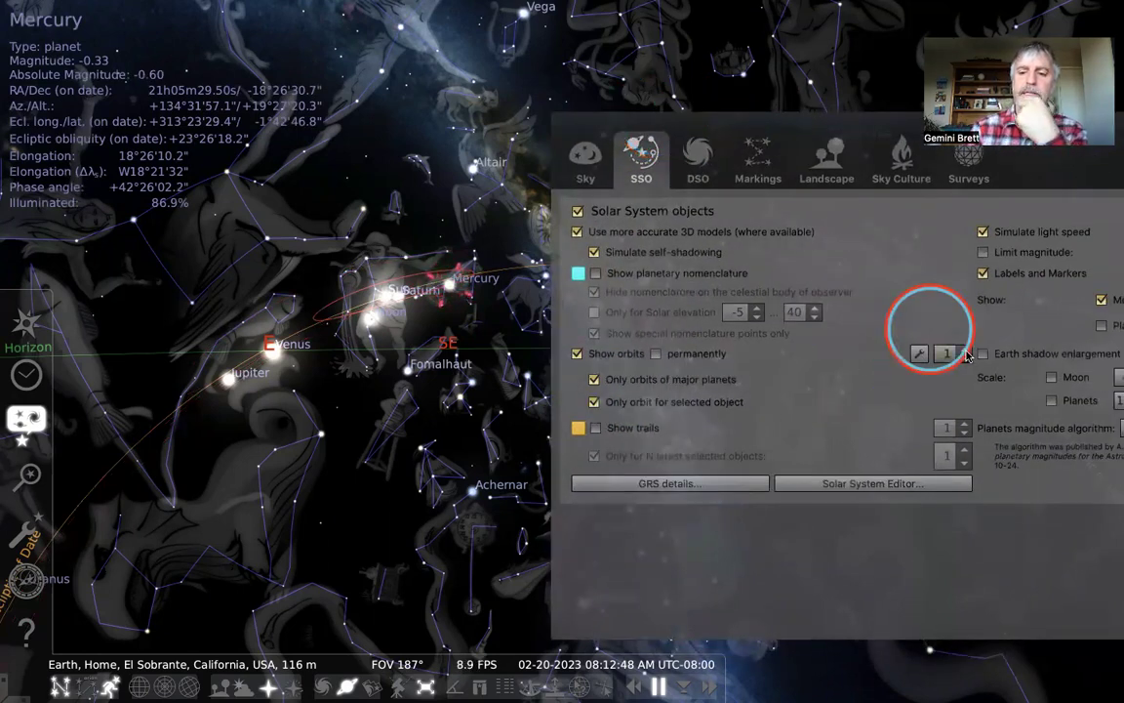
pyautogui.click(961, 349)
pyautogui.click(962, 350)
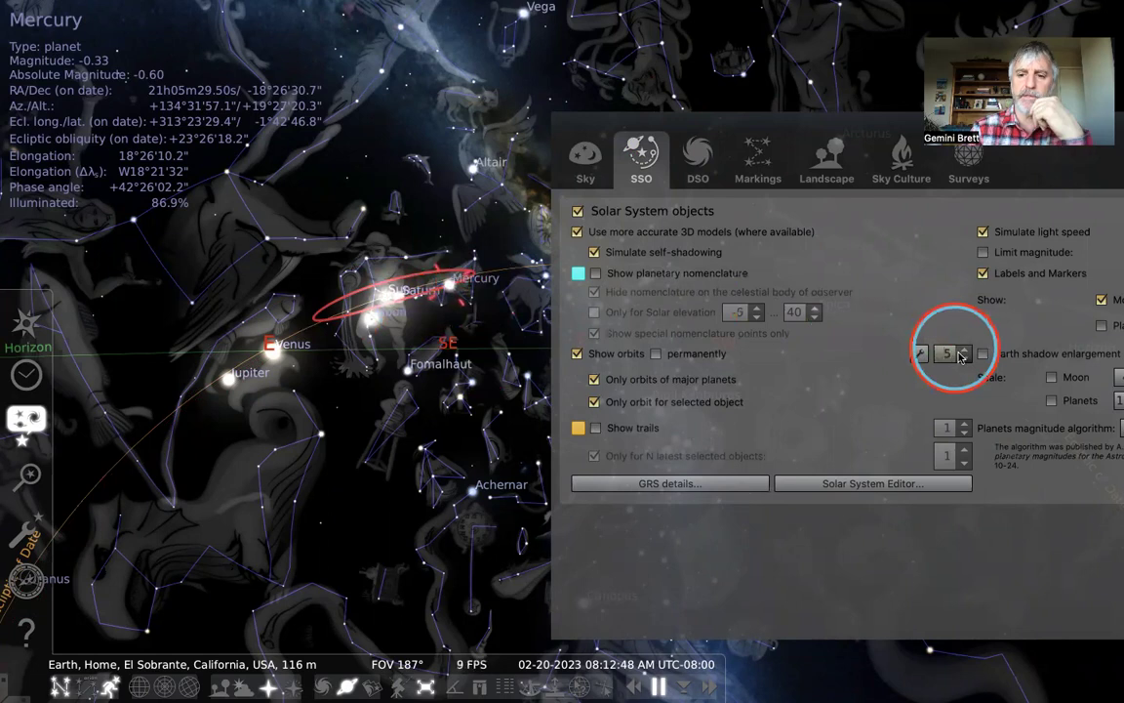
pyautogui.click(963, 358)
pyautogui.click(962, 358)
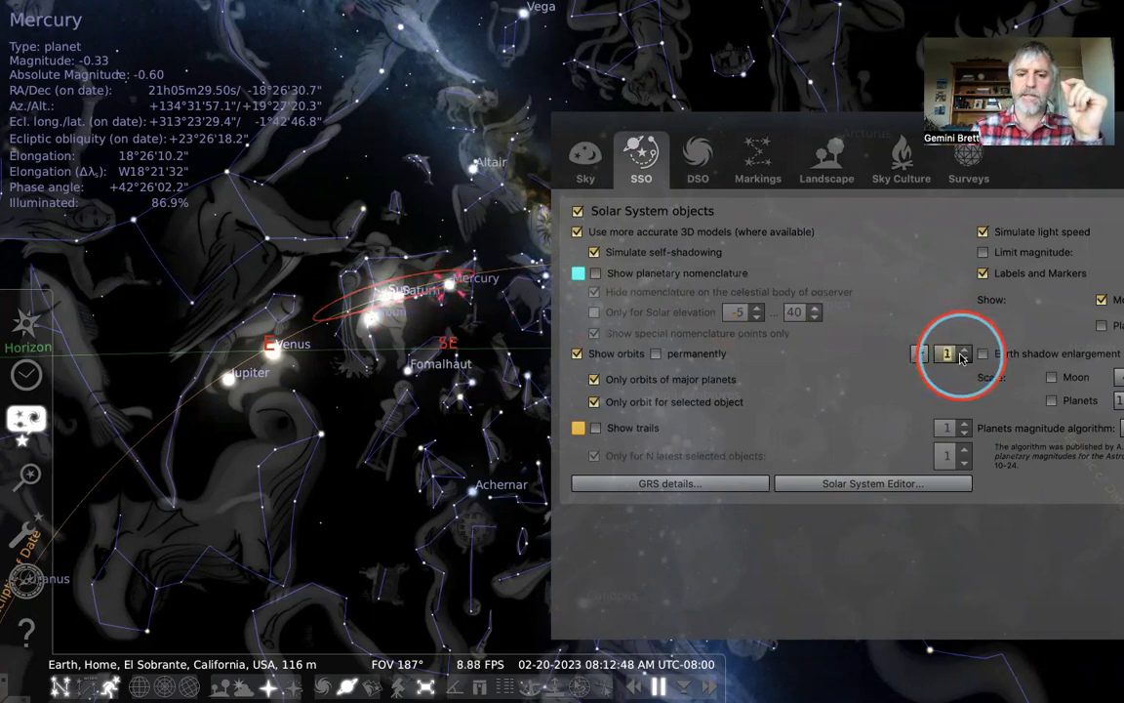
pyautogui.click(963, 348)
pyautogui.click(962, 348)
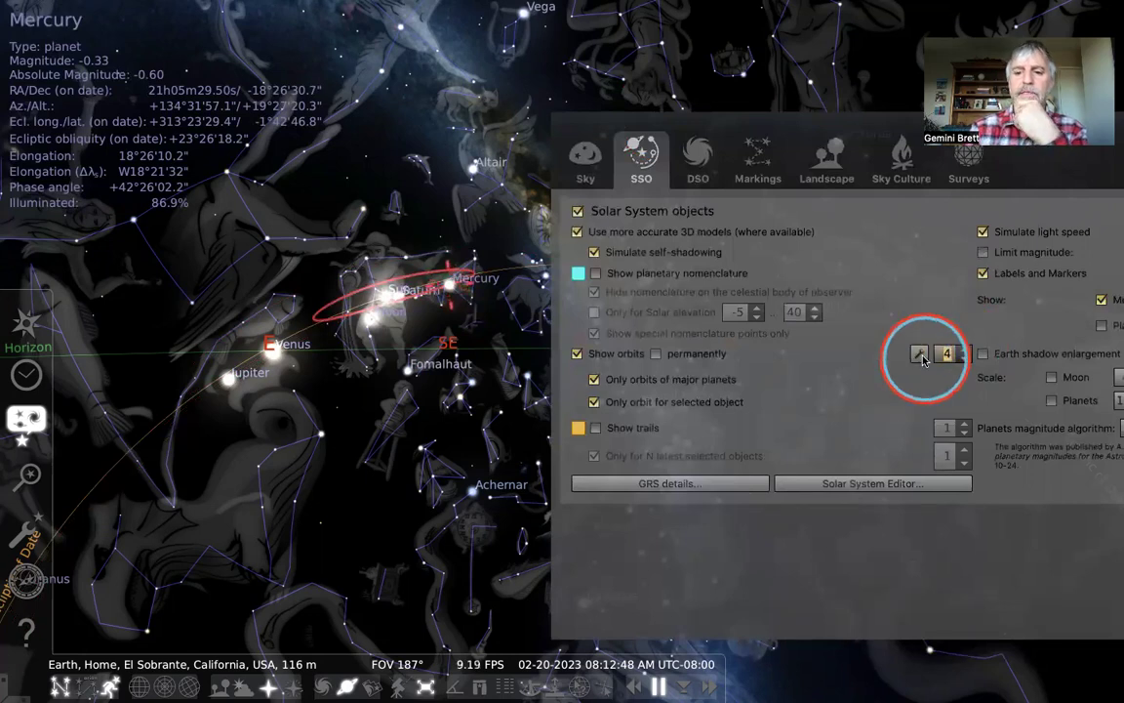
# Check and close the orbit color settings, and clear the Mercury selection to show all major planets' orbits
pyautogui.click(921, 353)
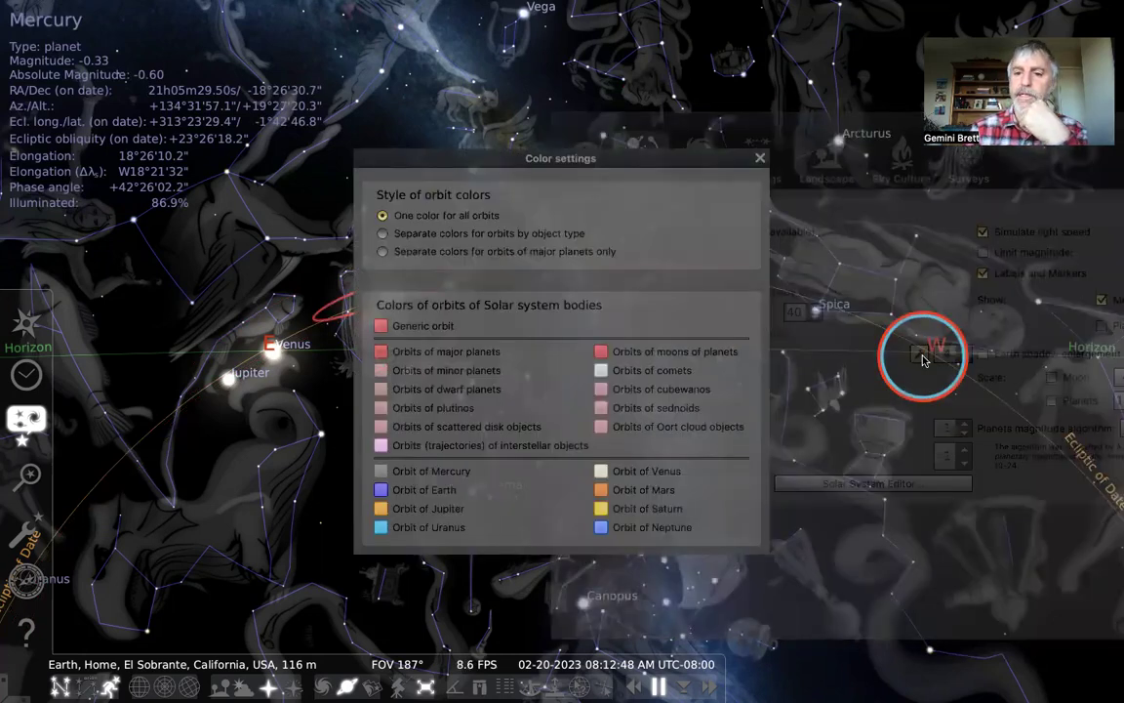
pyautogui.click(760, 159)
pyautogui.click(820, 394)
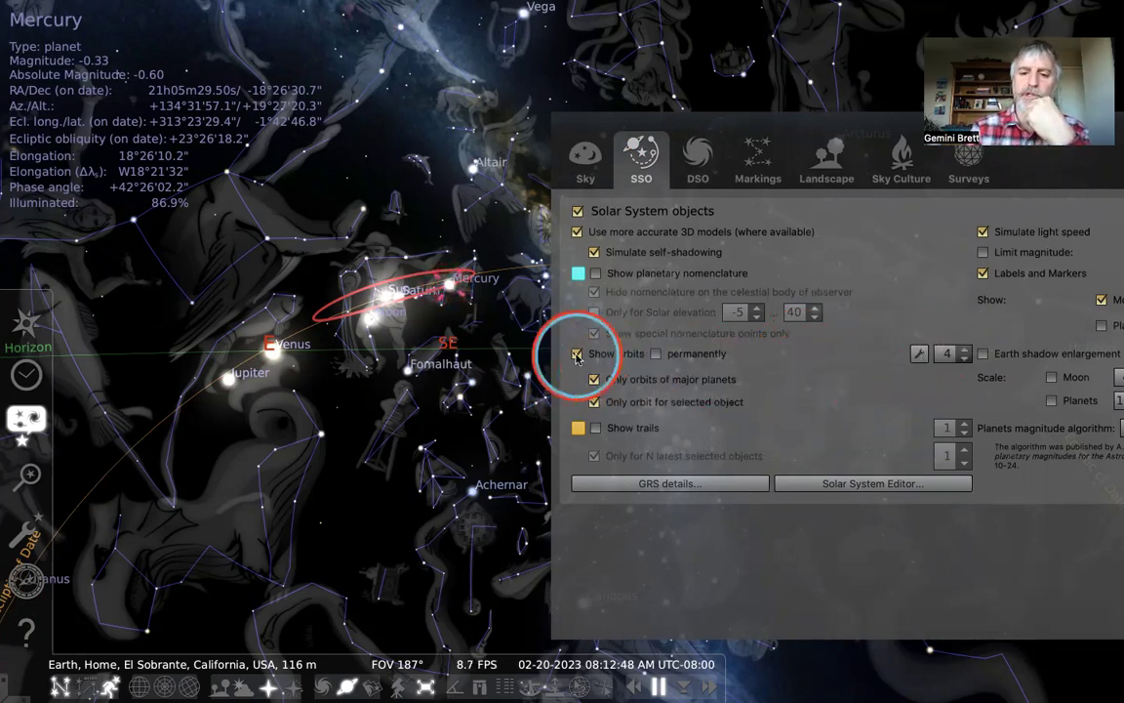
pyautogui.click(657, 355)
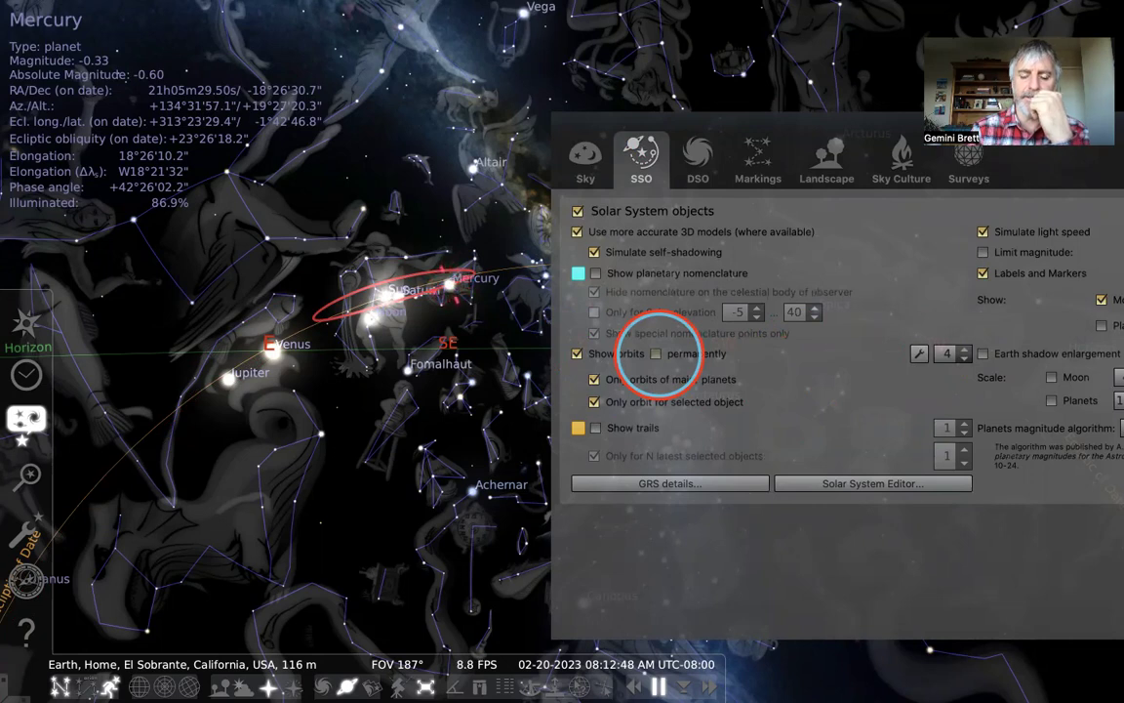
pyautogui.click(577, 356)
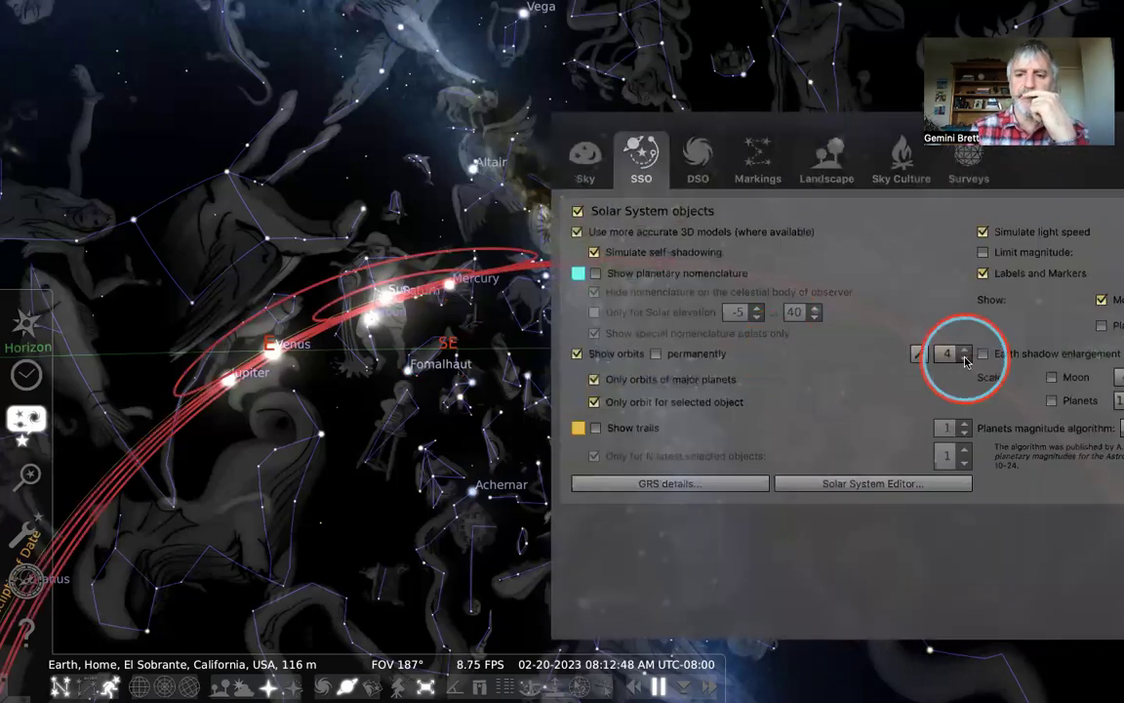
# Reduce the orbit line thickness to 2 and set the orbit color style to separate colors by object type
pyautogui.click(965, 359)
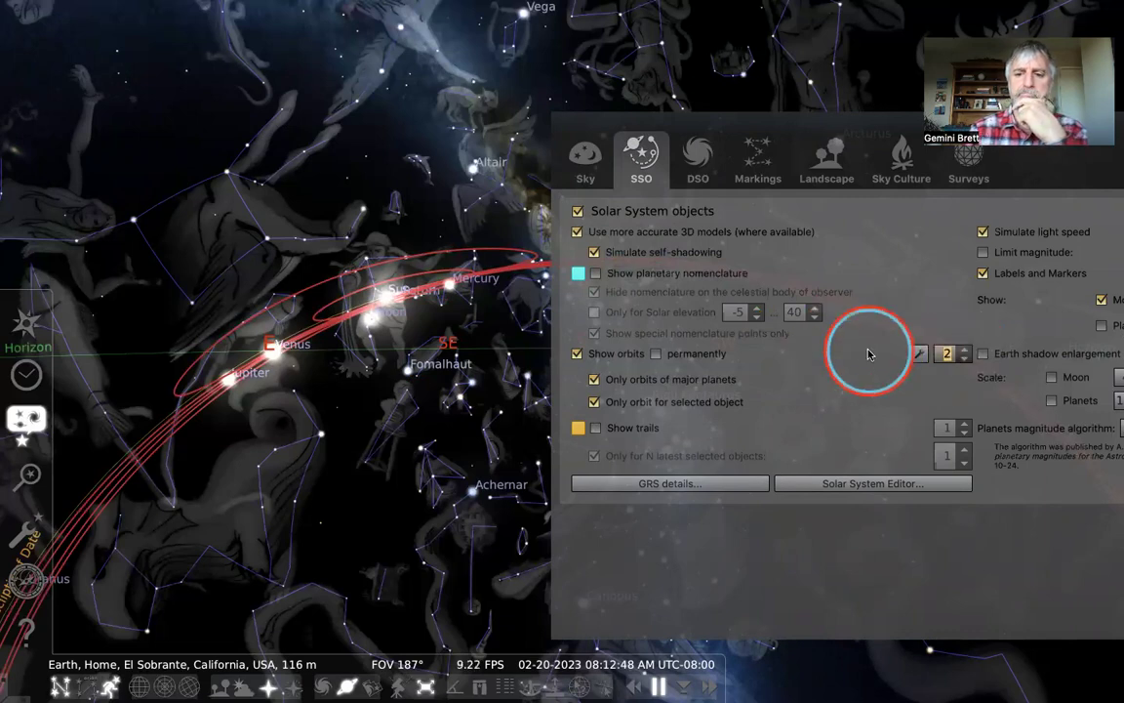
pyautogui.click(918, 355)
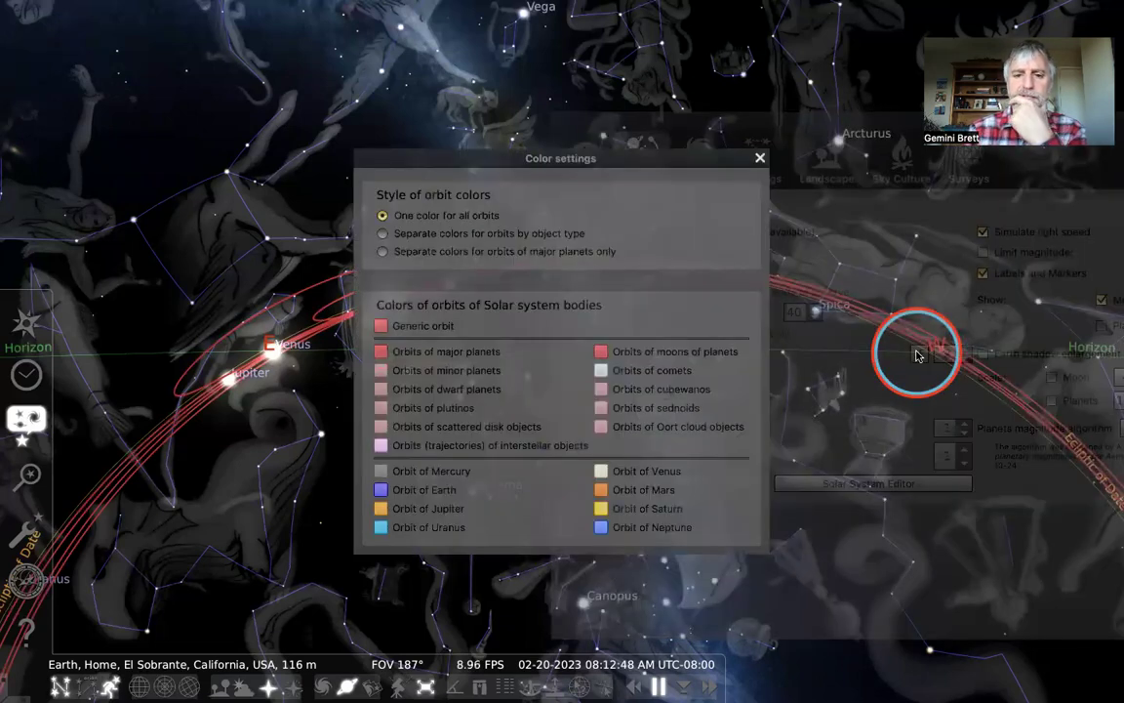
pyautogui.moveTo(492, 164); pyautogui.dragTo(563, 126)
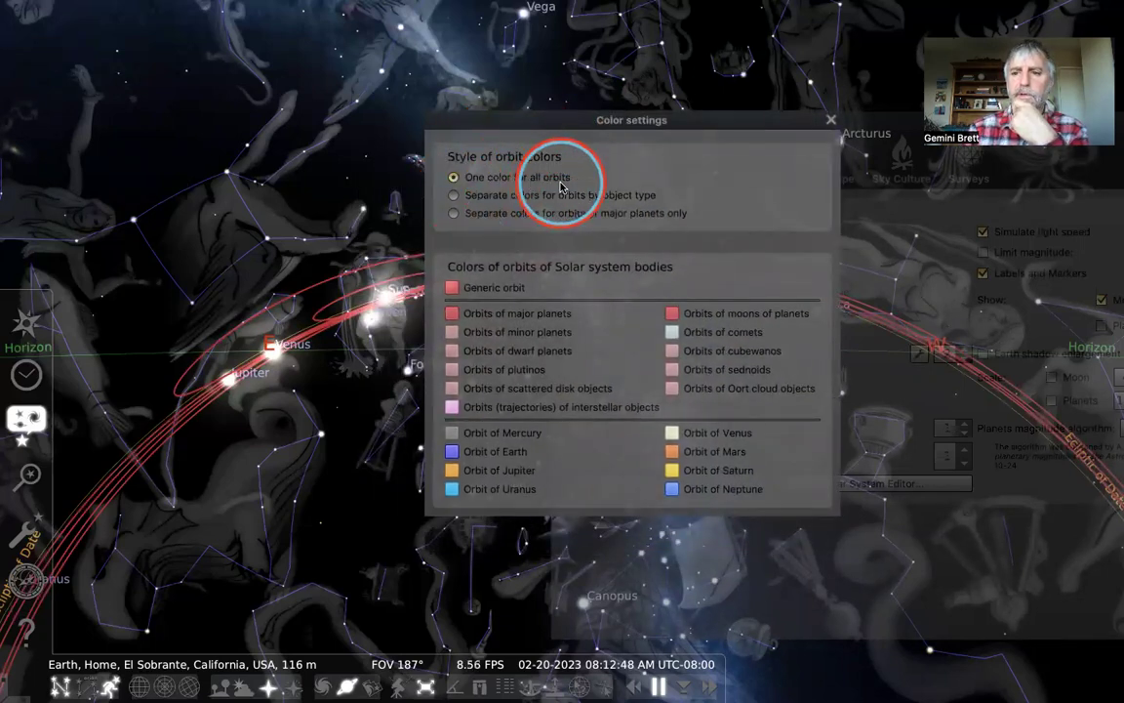
pyautogui.click(453, 195)
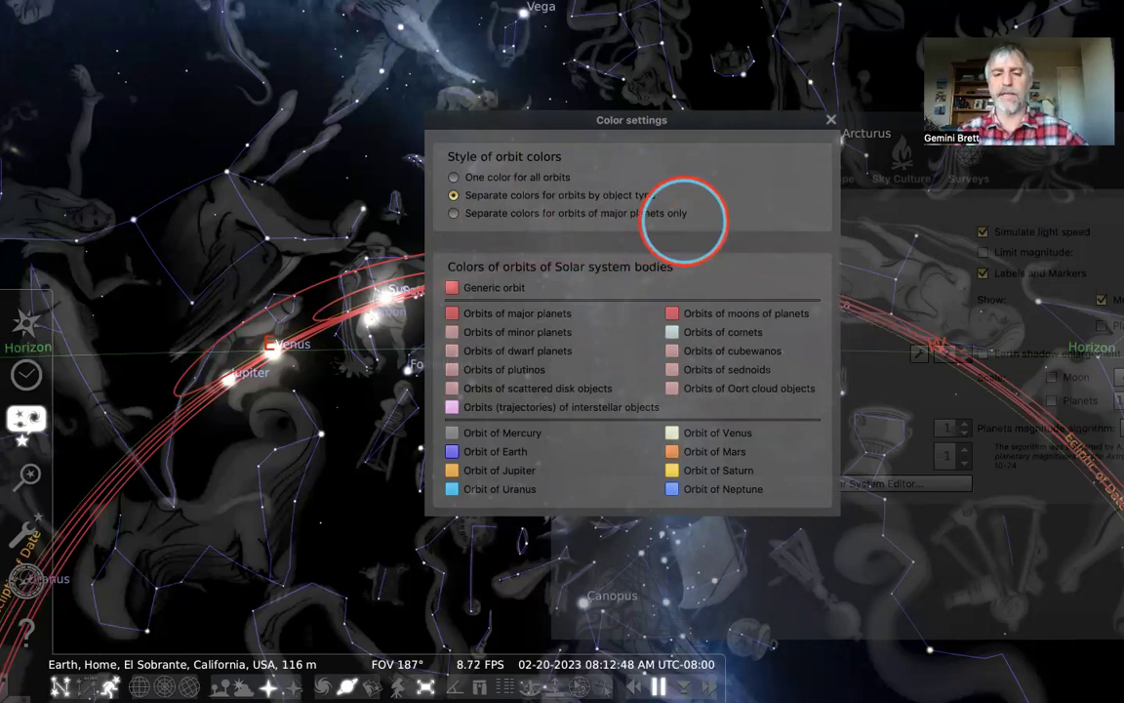
# Switch the orbit color style to separate colors for major planets only, and color Venus's orbit Spring green
pyautogui.click(454, 214)
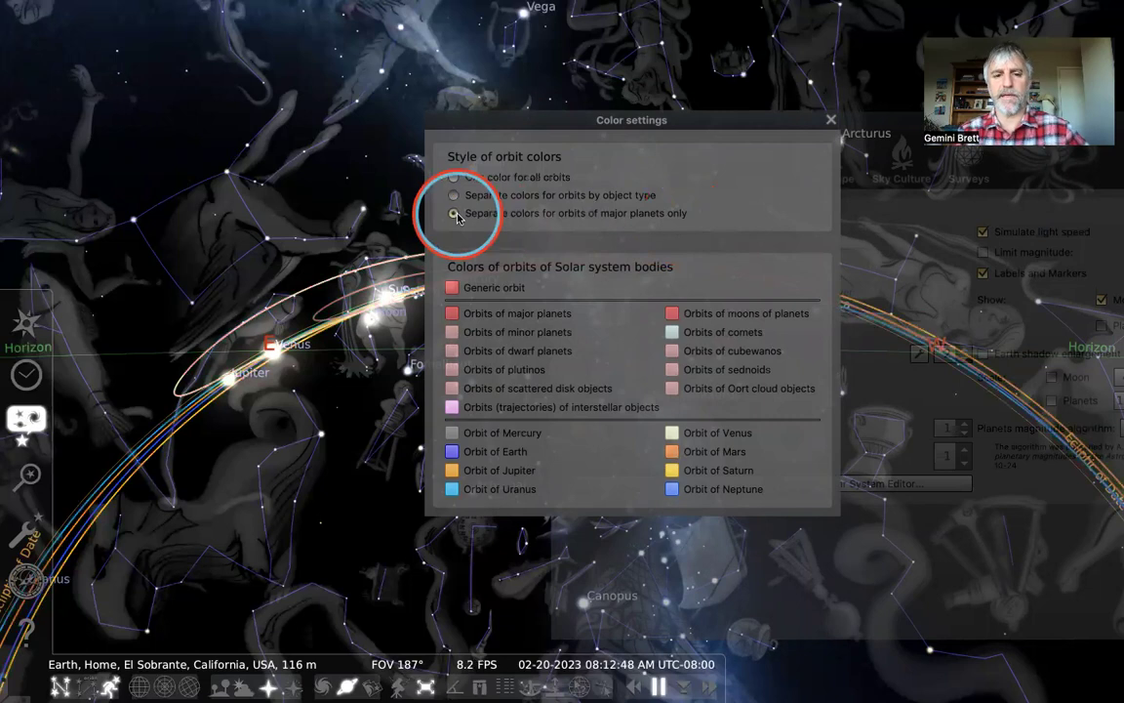
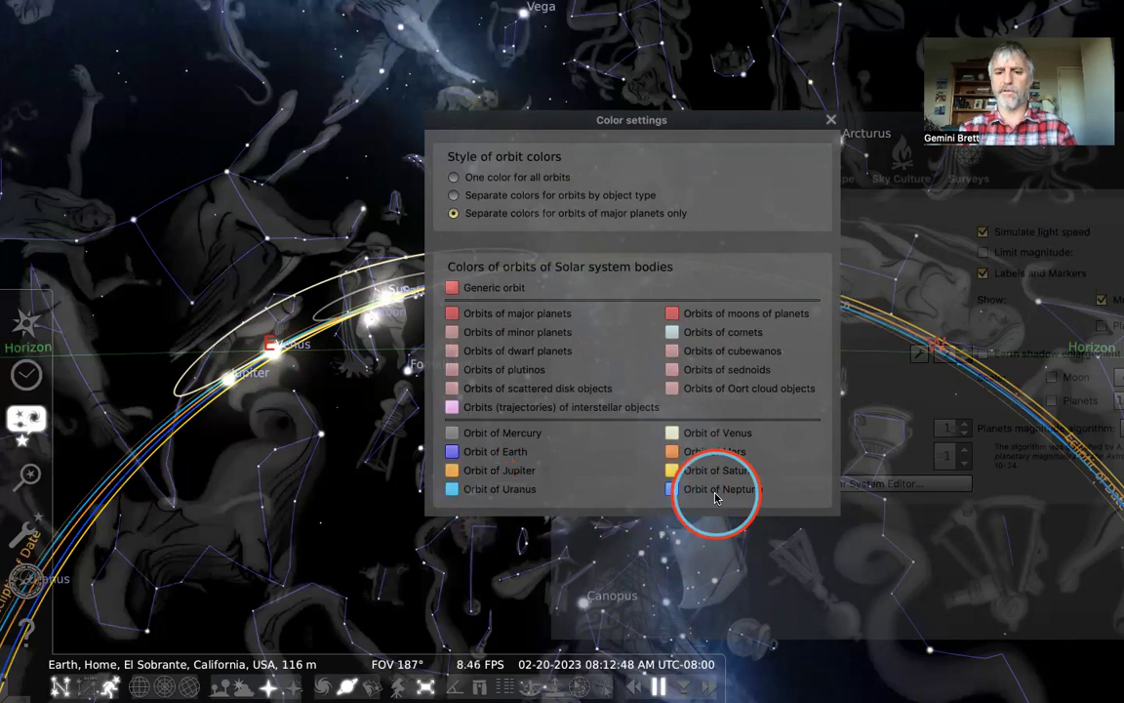
pyautogui.click(671, 433)
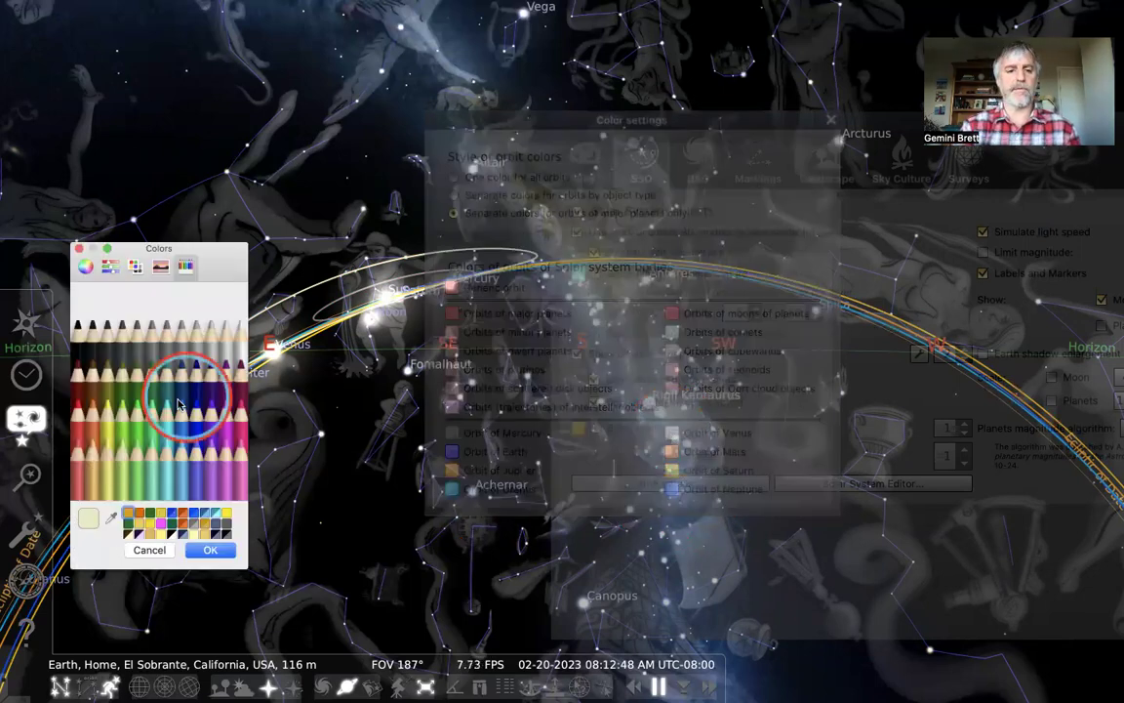
pyautogui.click(136, 422)
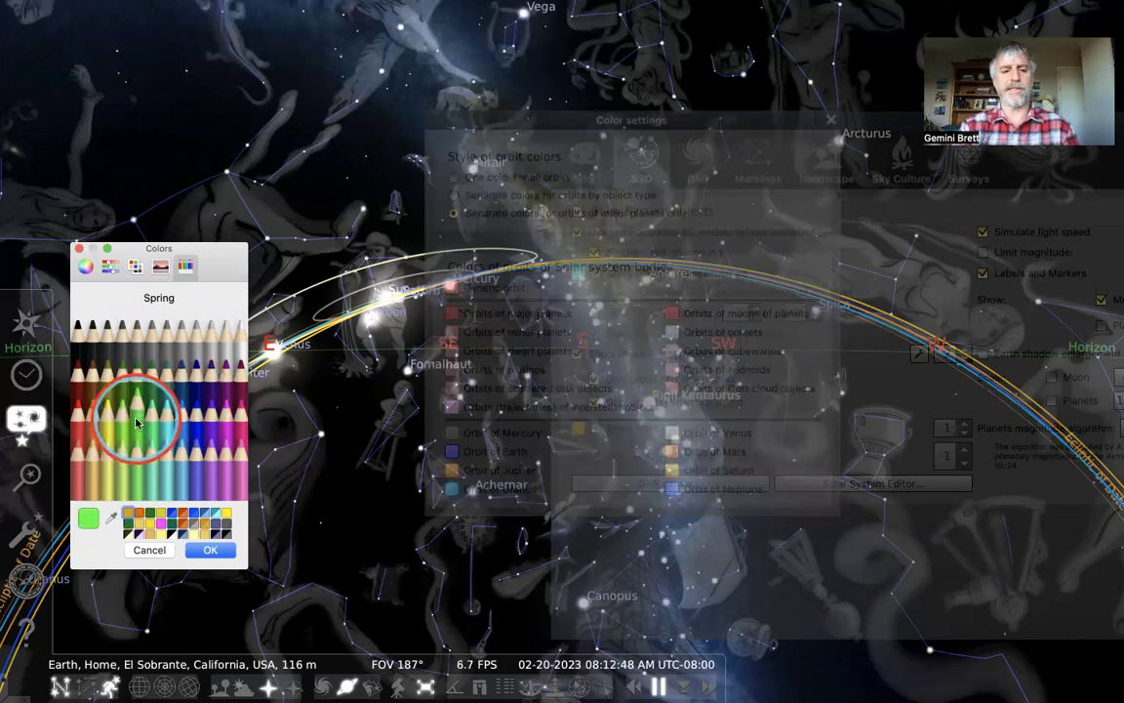
pyautogui.click(210, 549)
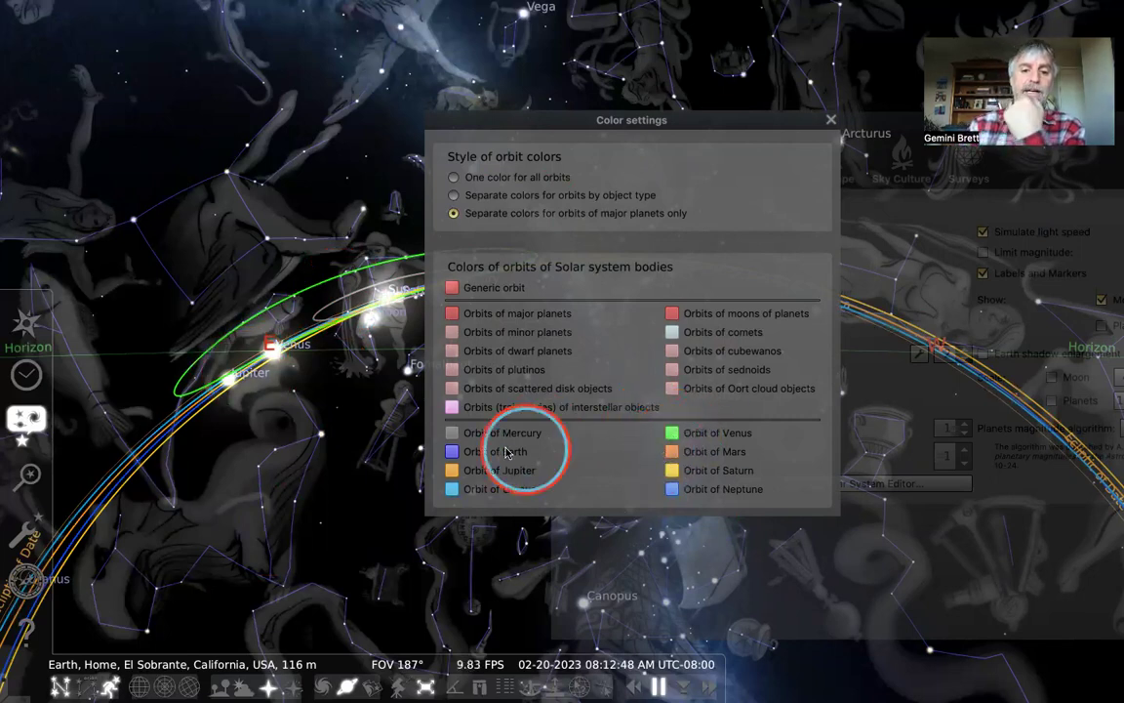
# Color Mercury's orbit light blue and Uranus's orbit Ice
pyautogui.click(452, 432)
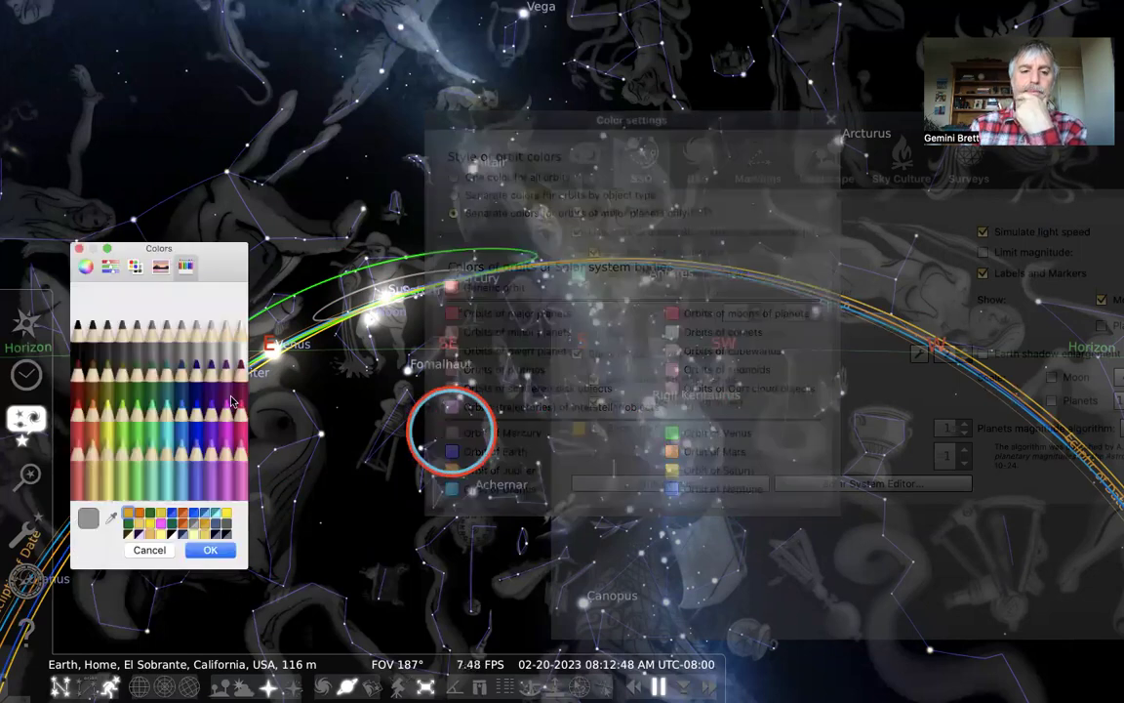
pyautogui.click(182, 451)
pyautogui.click(212, 552)
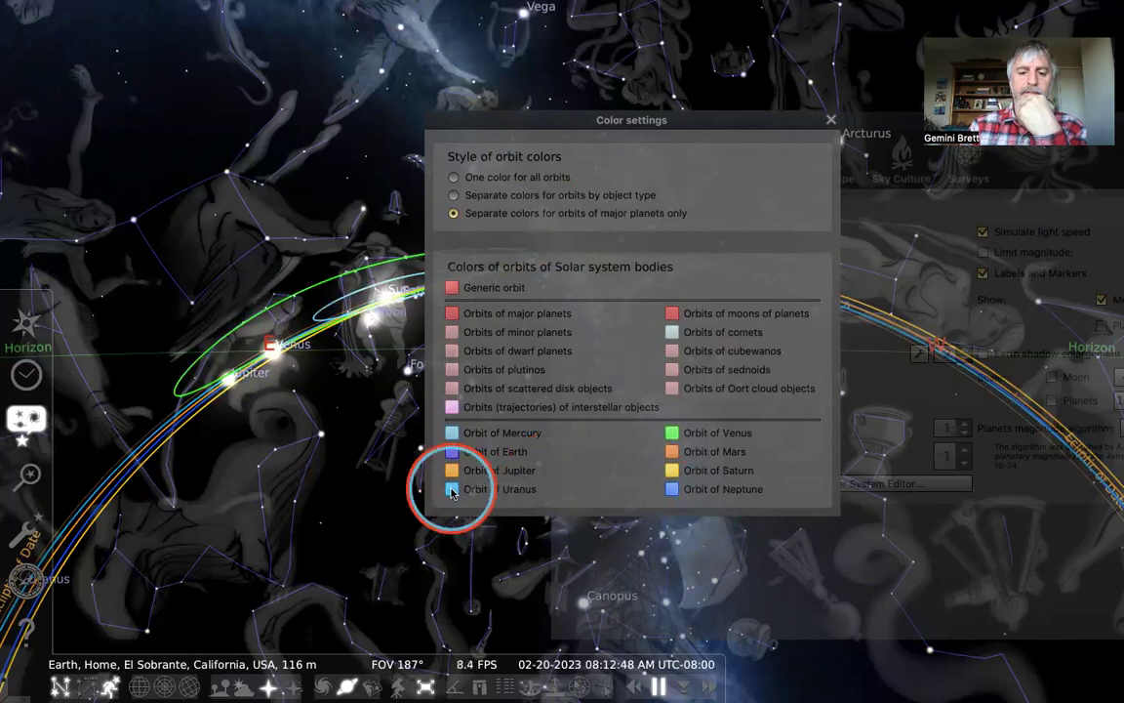
pyautogui.click(452, 490)
pyautogui.click(180, 460)
pyautogui.click(166, 456)
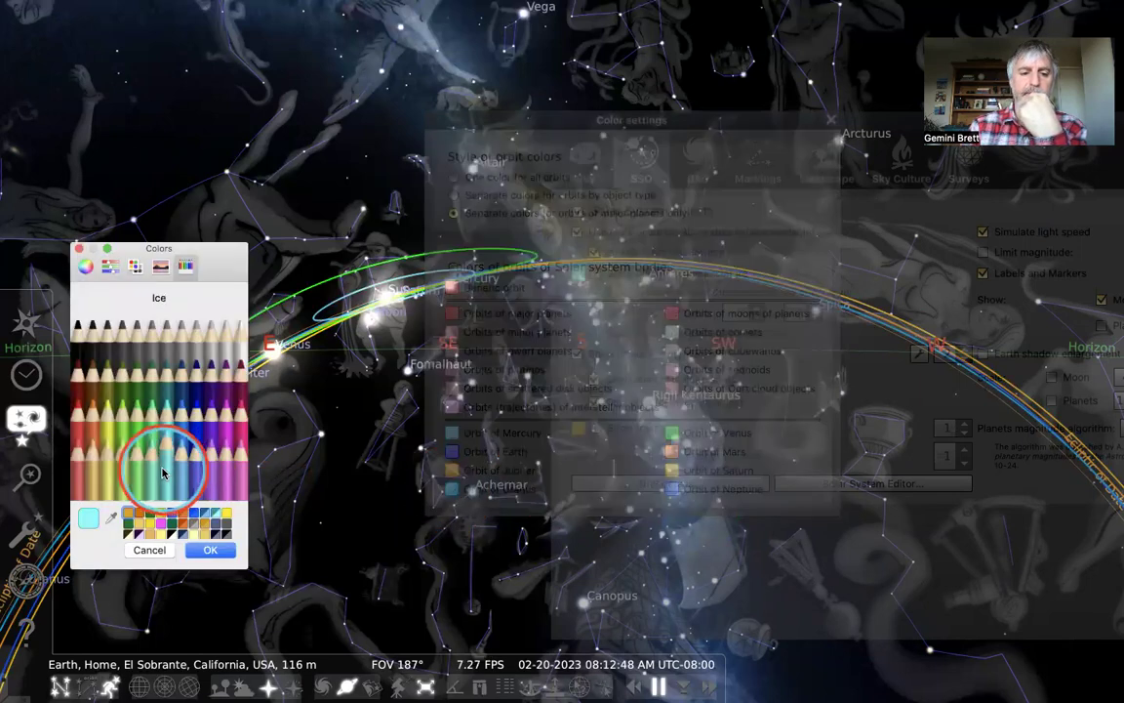
pyautogui.click(212, 552)
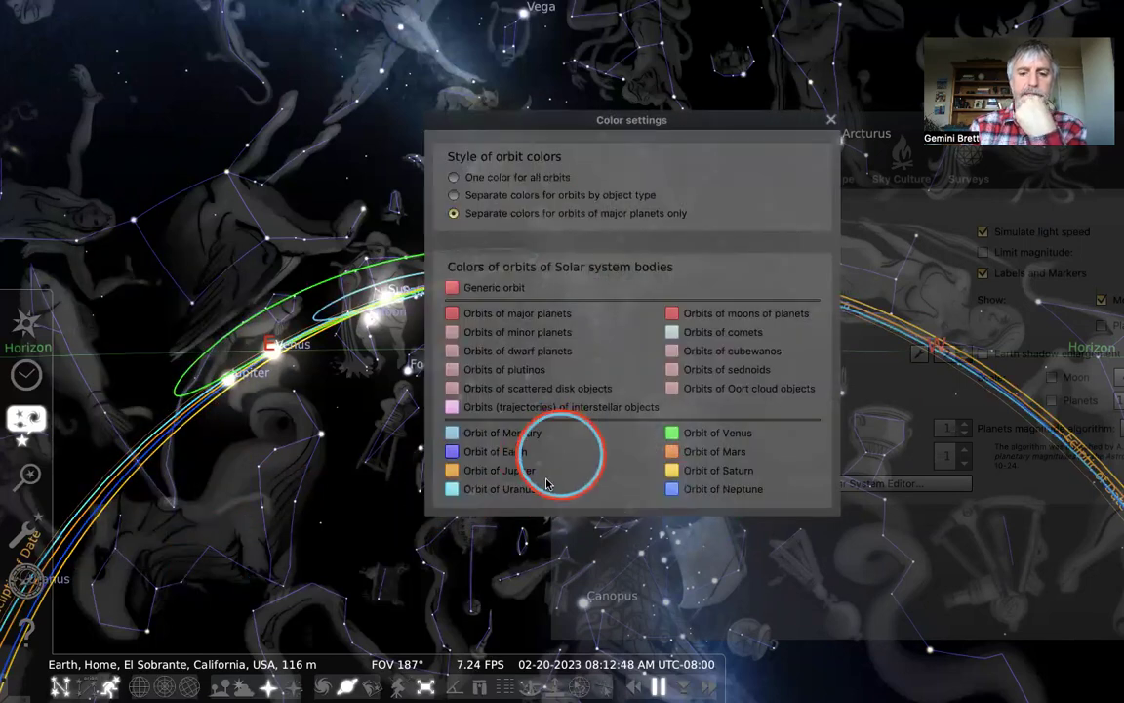
# Change the color of Neptune's orbit to Aqua blue
pyautogui.click(672, 489)
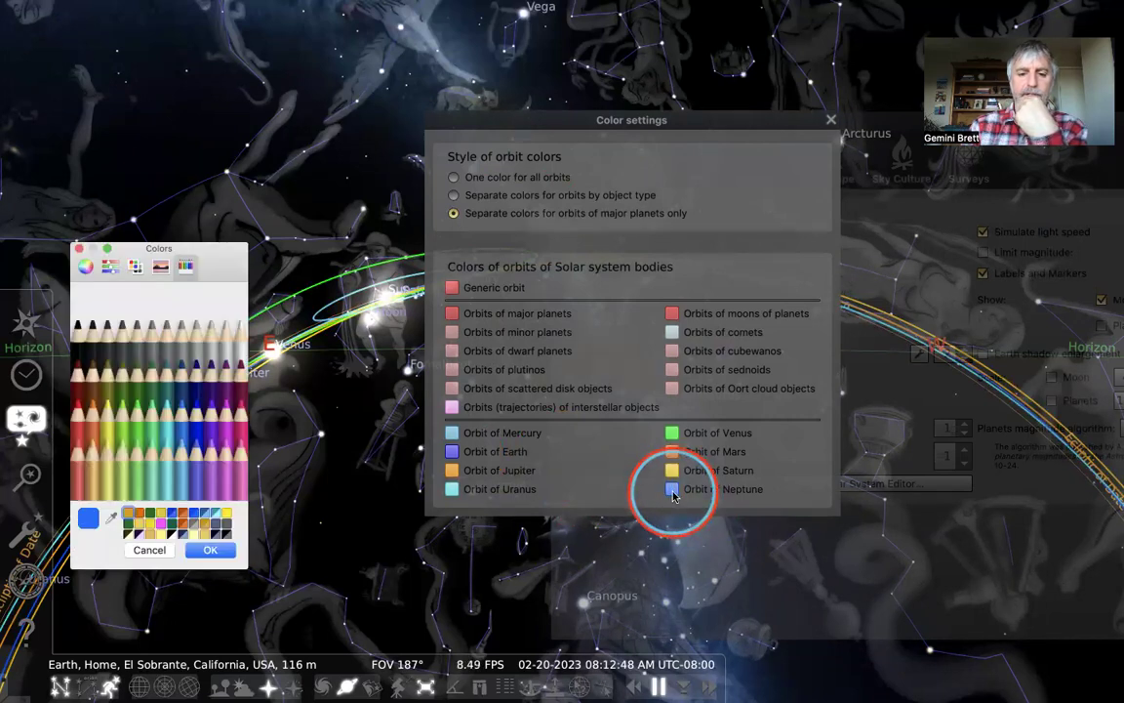
pyautogui.click(219, 427)
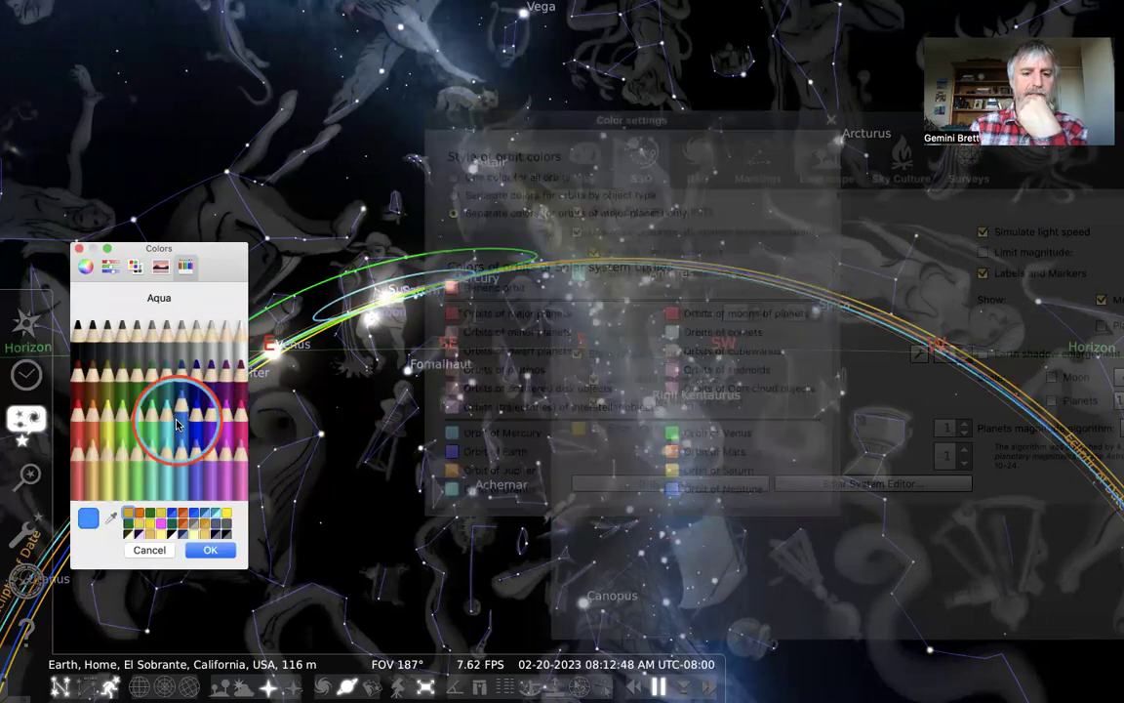
pyautogui.click(210, 551)
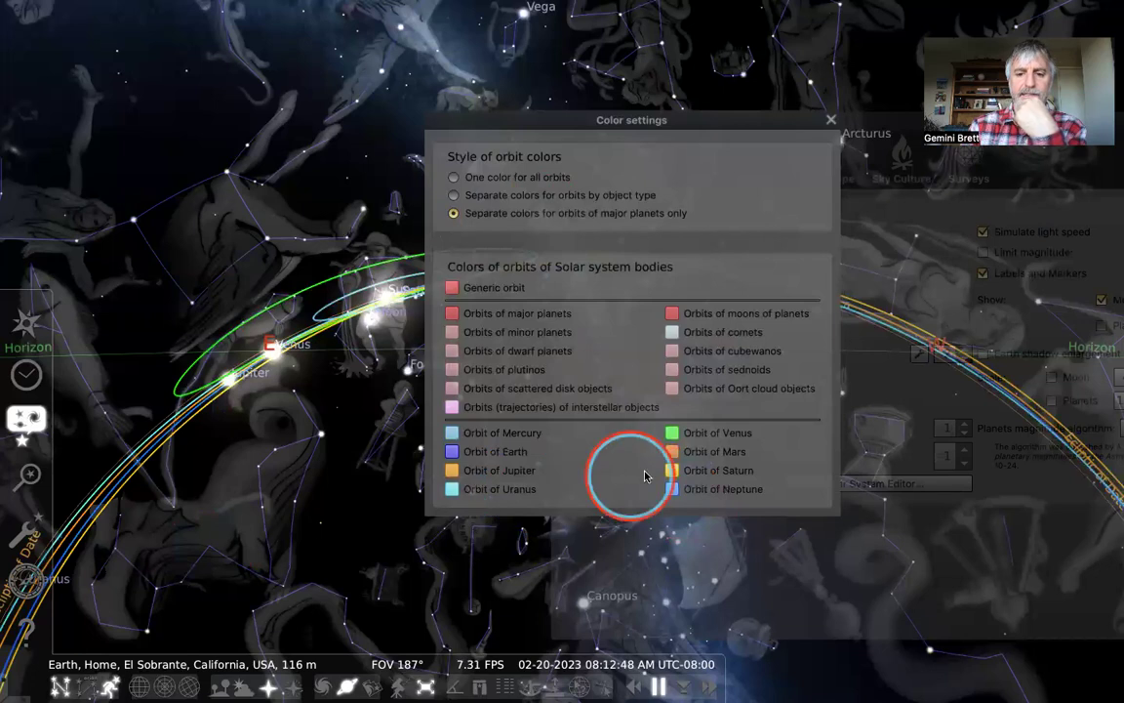
# Color Jupiter's orbit Tangerine orange and Mars's orbit red
pyautogui.click(451, 472)
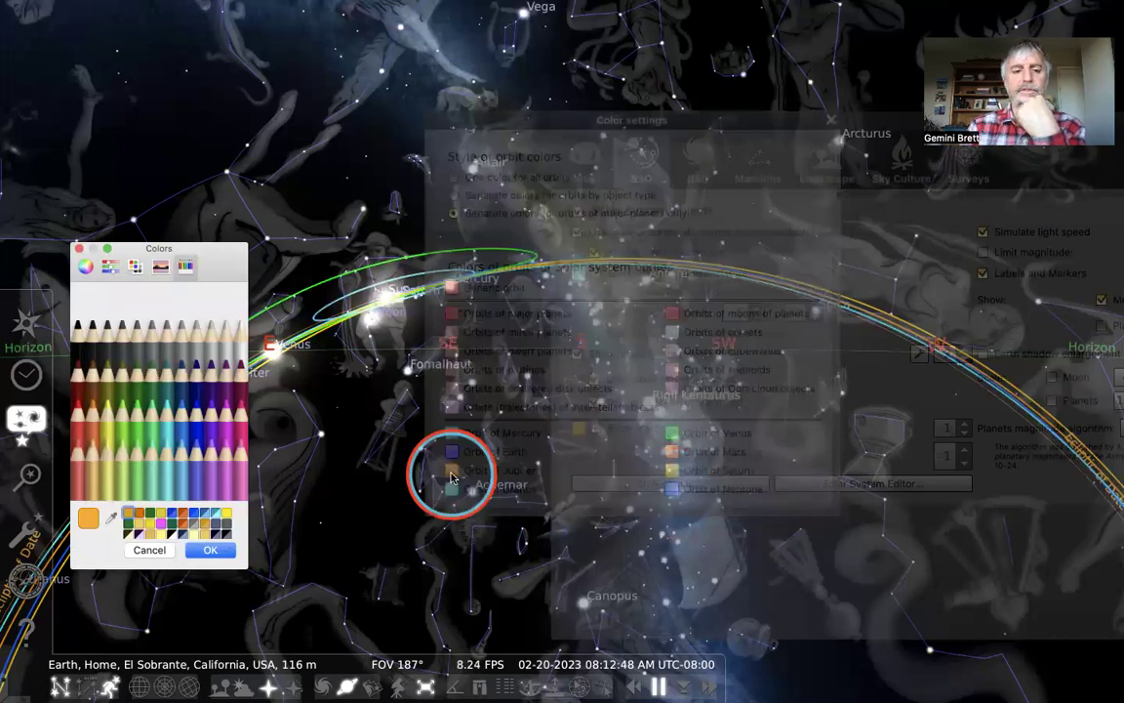
pyautogui.click(254, 434)
pyautogui.click(199, 418)
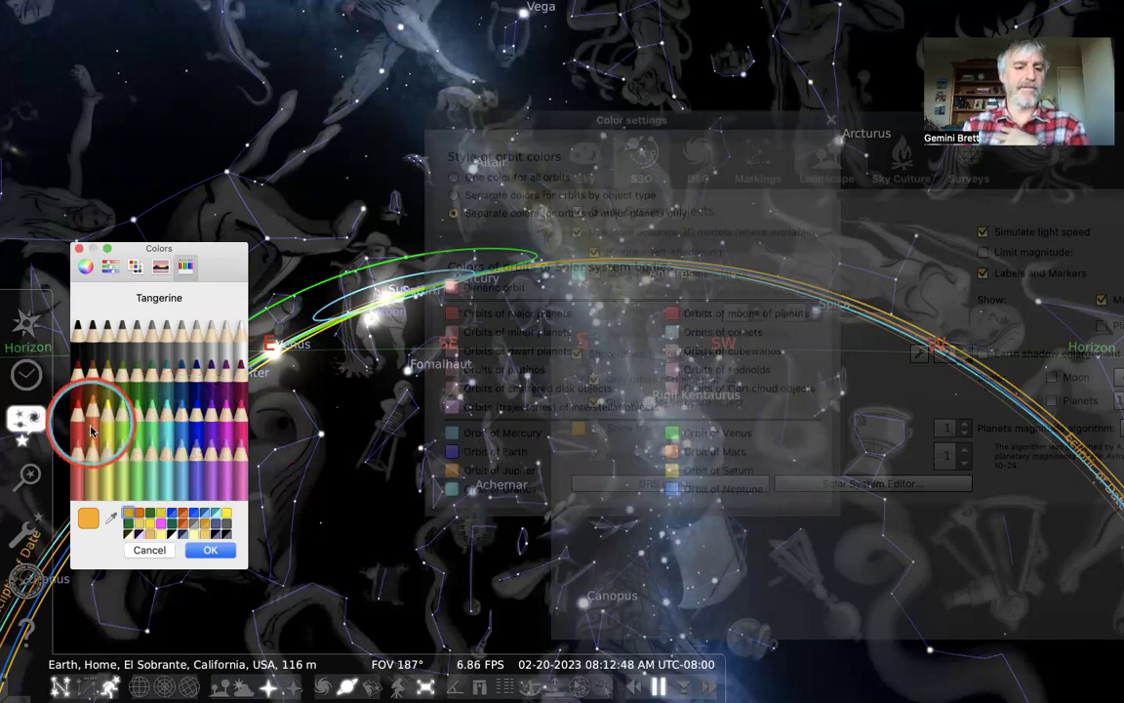
pyautogui.click(209, 551)
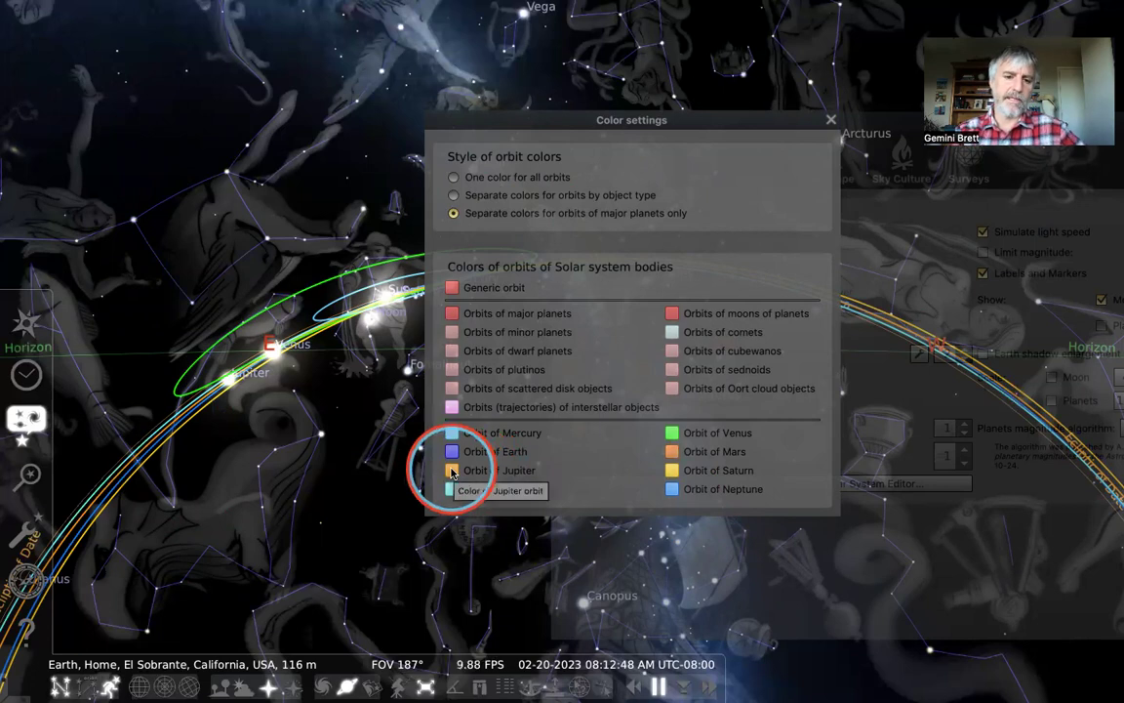
pyautogui.click(452, 472)
pyautogui.click(90, 408)
pyautogui.click(221, 556)
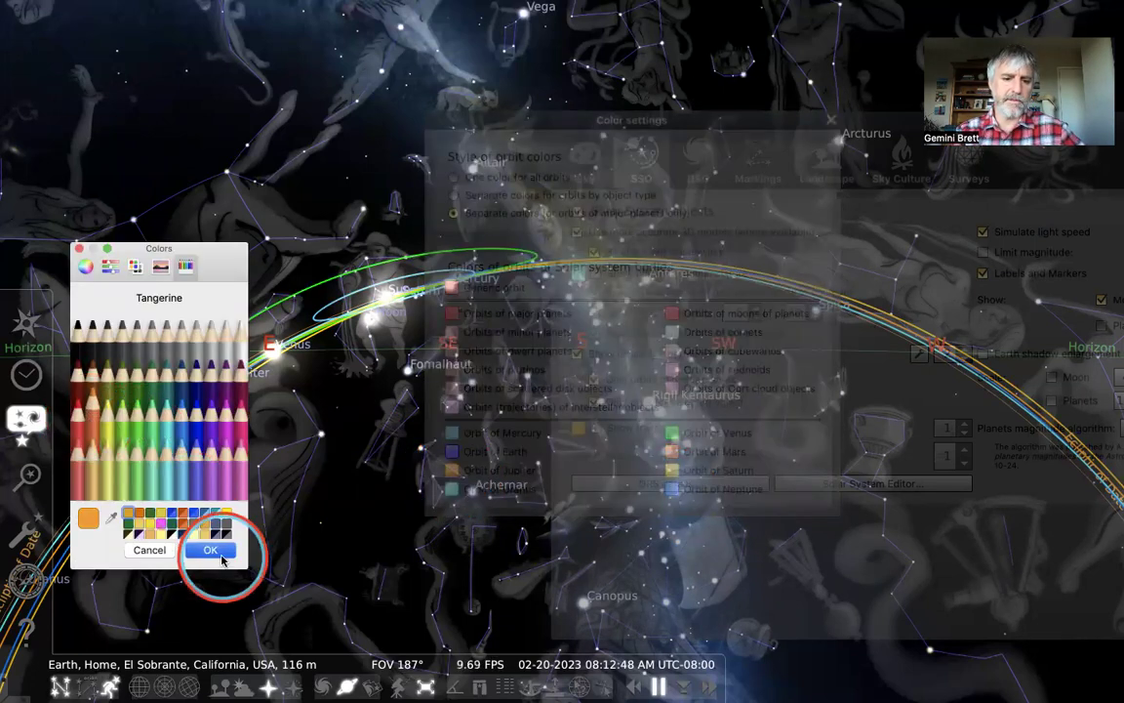
pyautogui.click(671, 452)
pyautogui.click(88, 424)
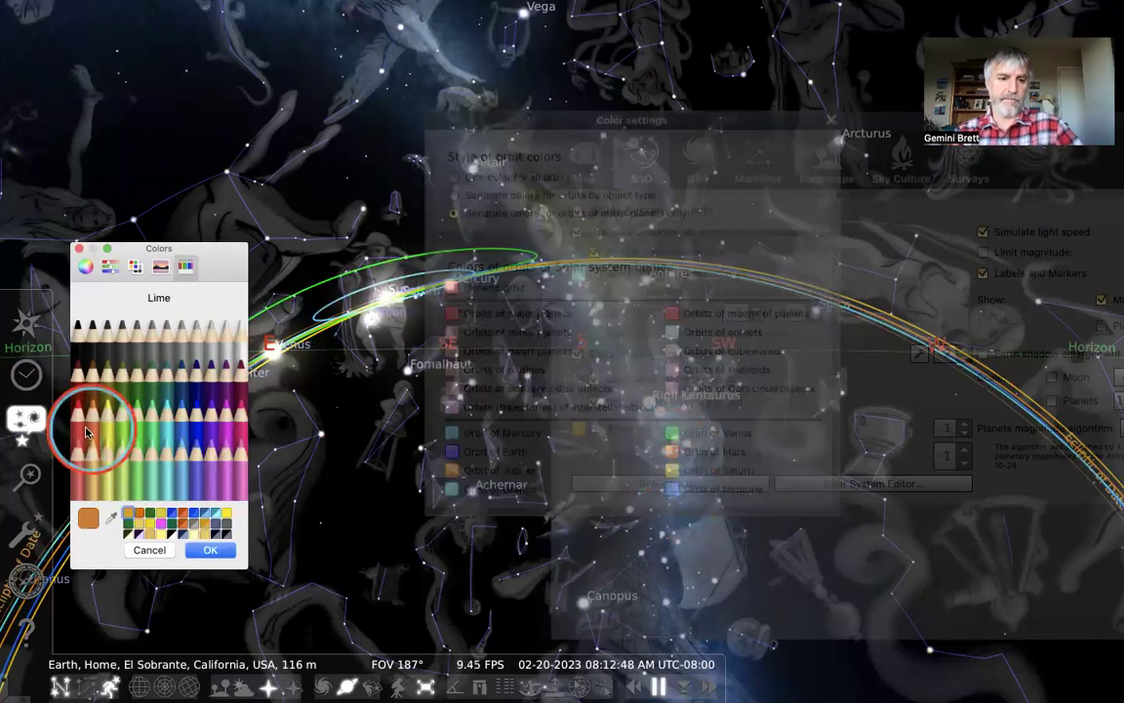
pyautogui.click(208, 549)
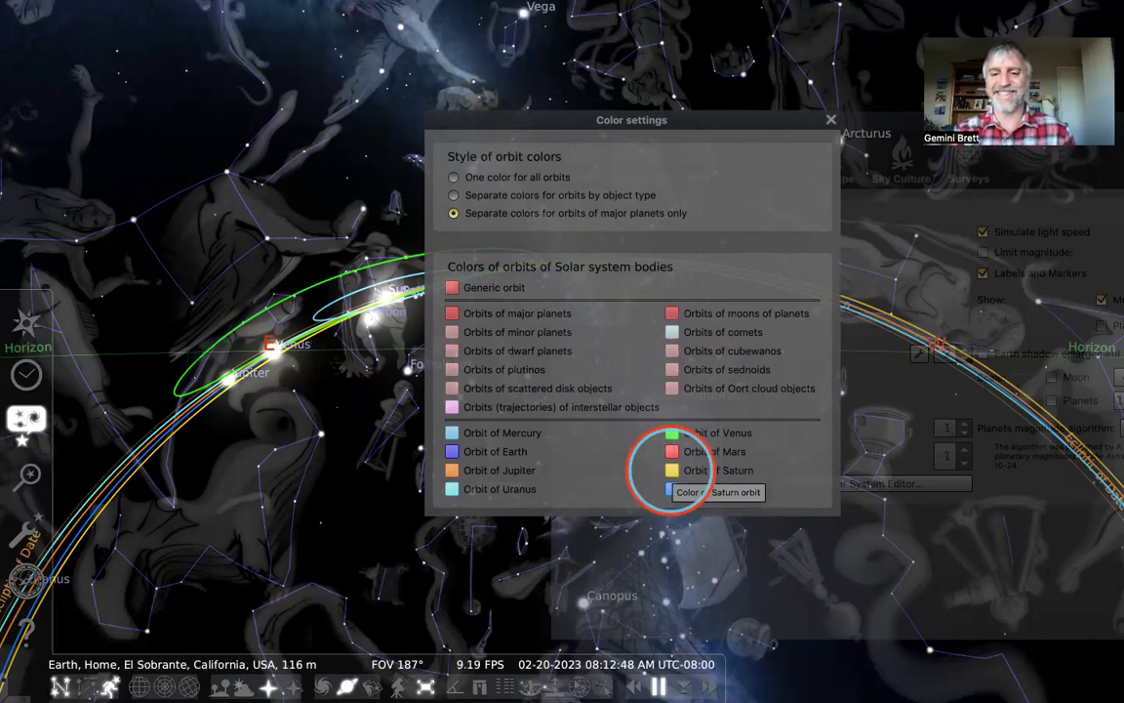
# Color Saturn's orbit gray and the generic orbit Snow white
pyautogui.click(673, 470)
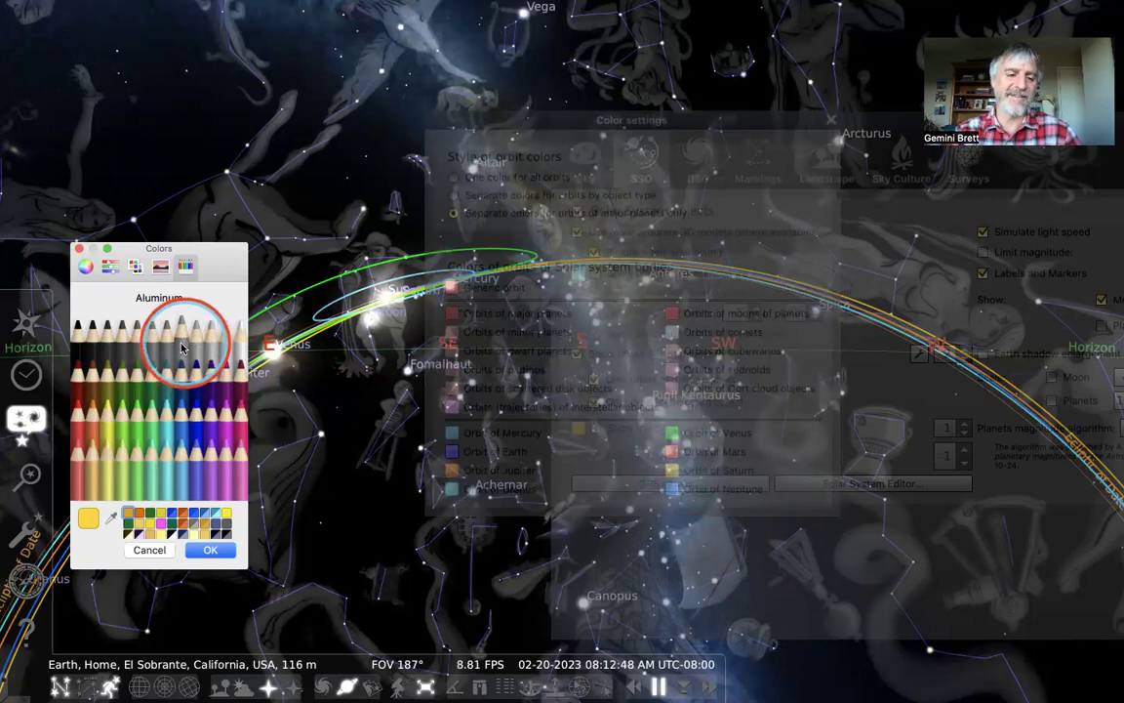
pyautogui.click(210, 550)
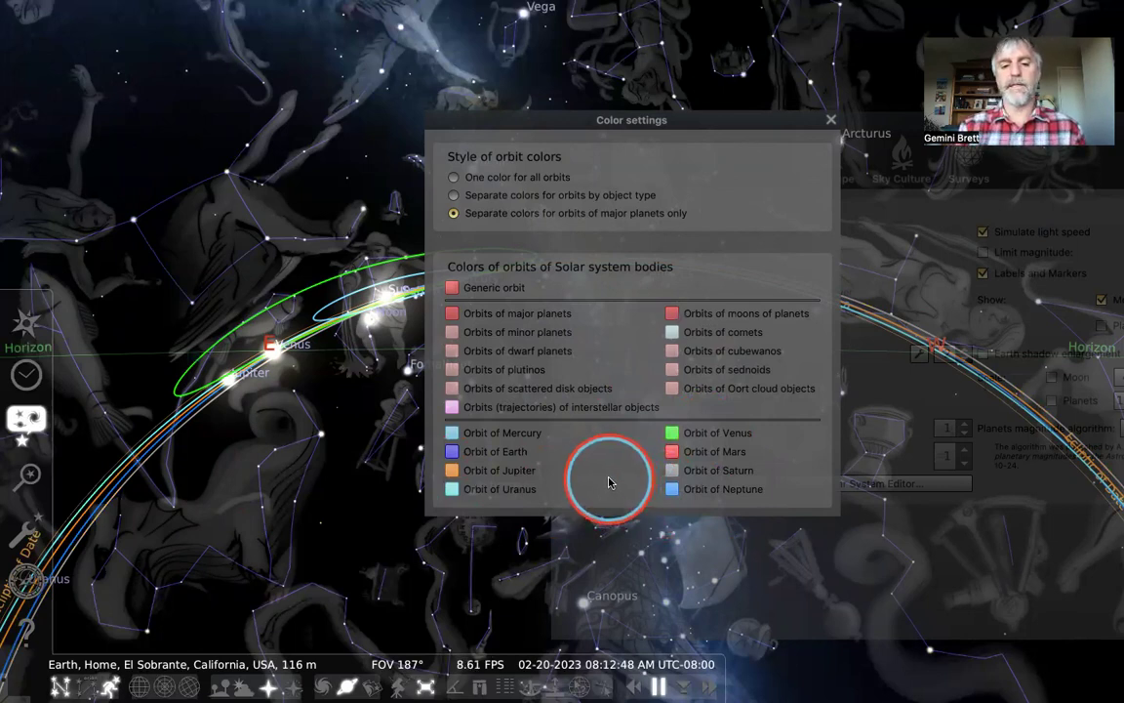
pyautogui.click(454, 288)
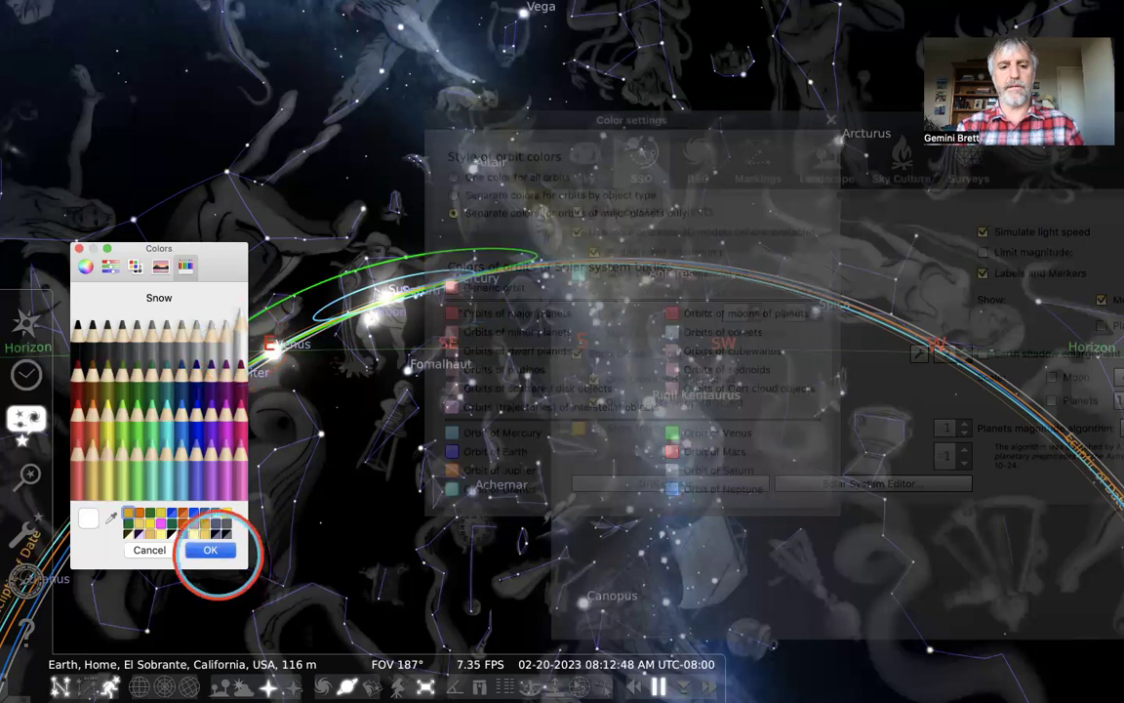
pyautogui.click(210, 549)
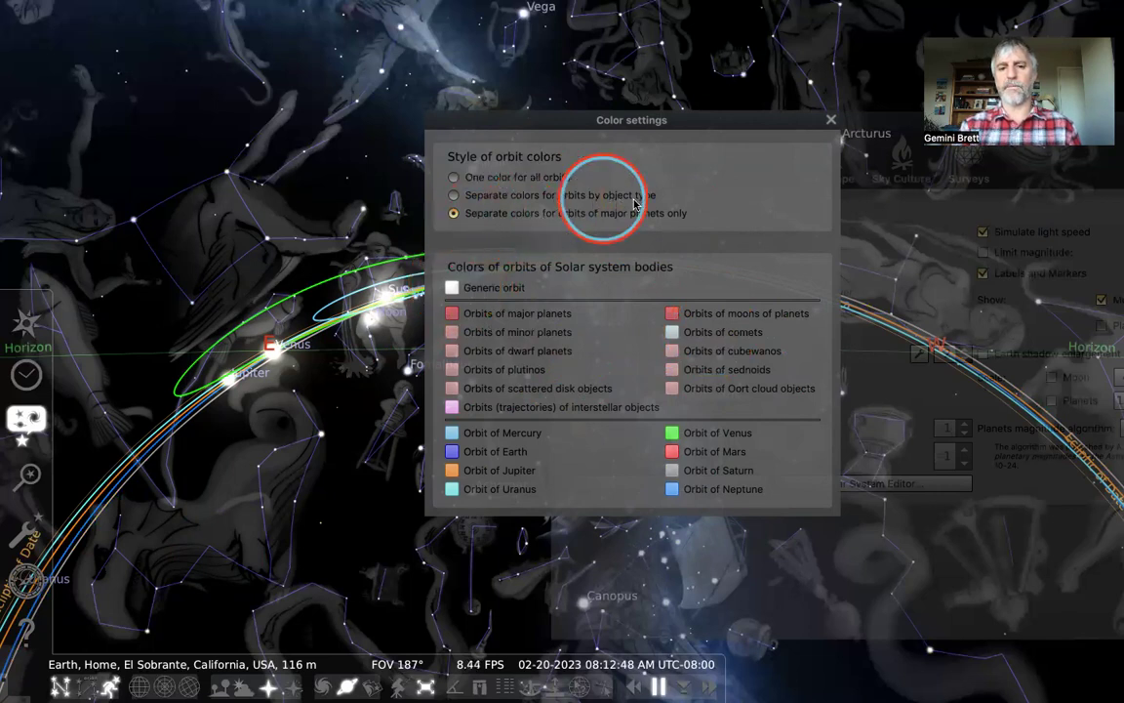
# Color the major planets' orbits purple under the by-object-type style, and return to the major-planets-only style, closing the color settings
pyautogui.click(454, 195)
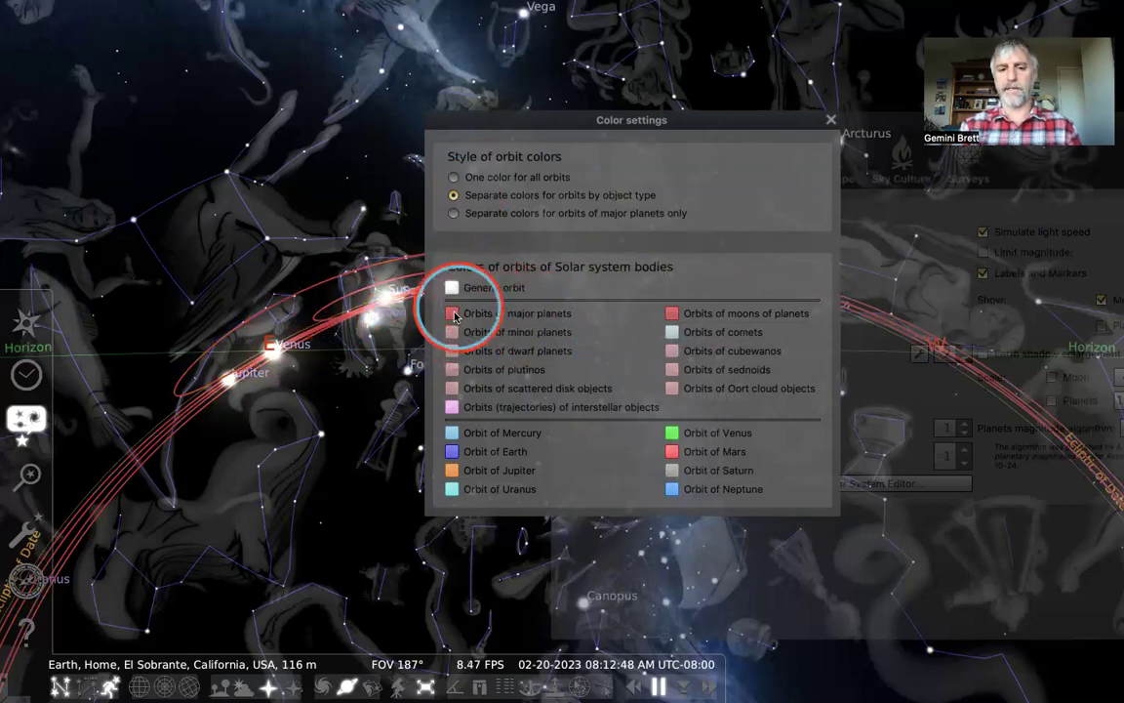
pyautogui.click(452, 313)
pyautogui.click(214, 427)
pyautogui.click(210, 549)
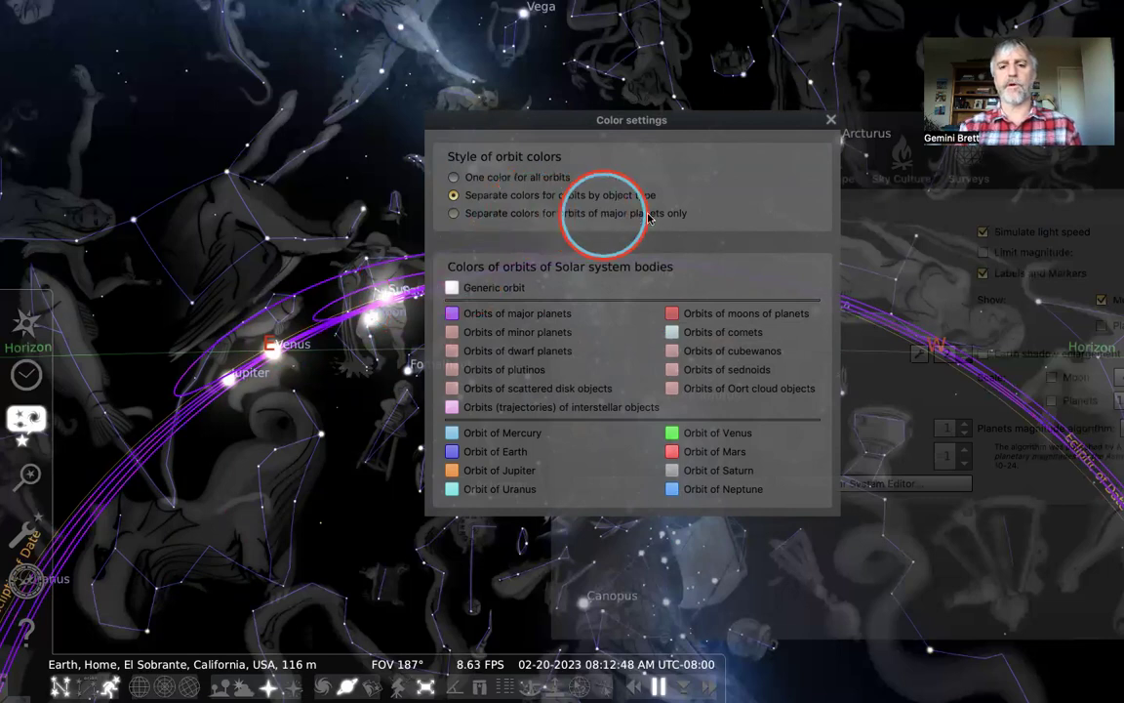
pyautogui.click(453, 212)
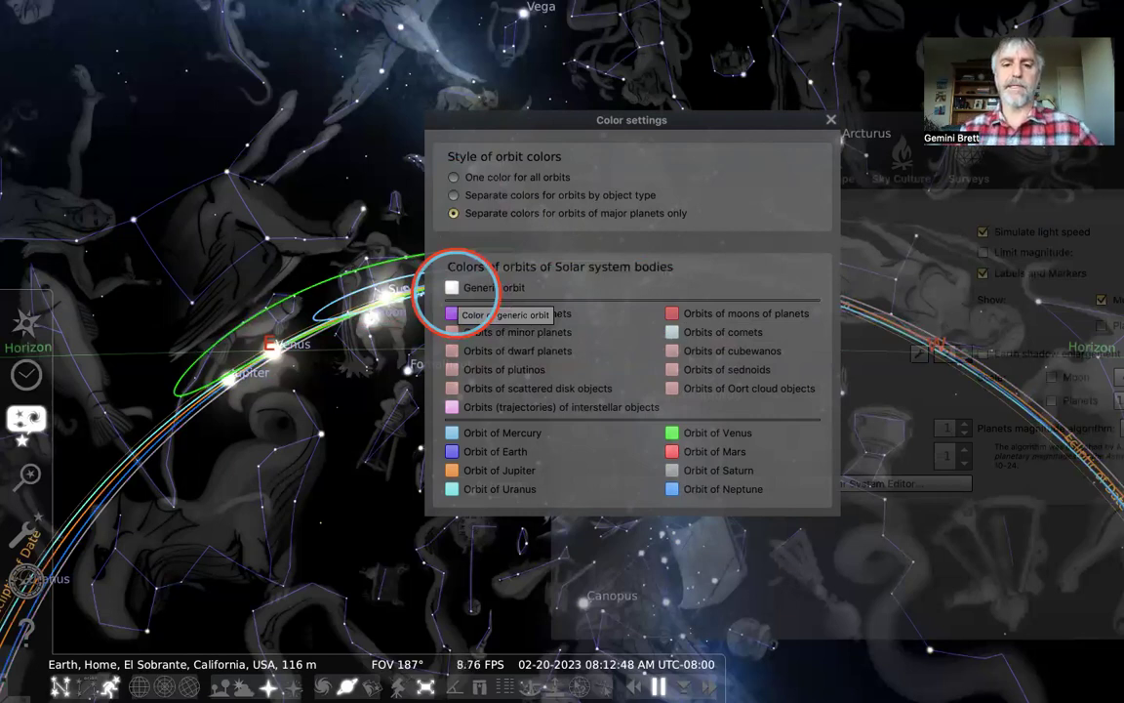
pyautogui.click(830, 122)
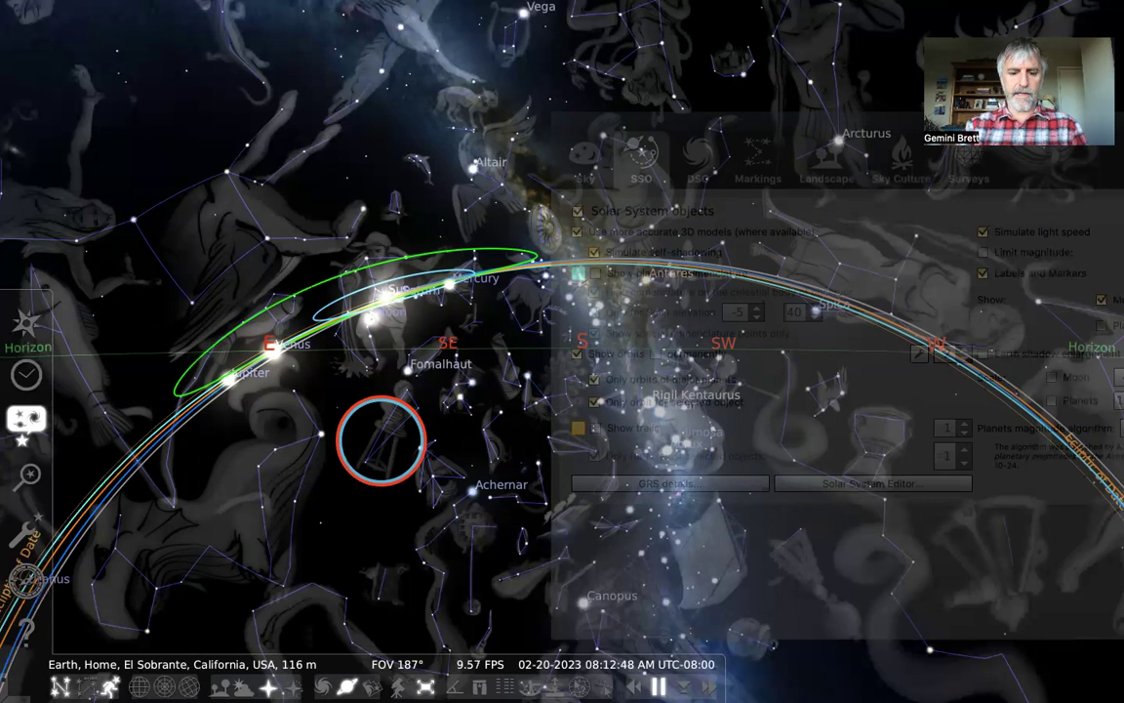
# Search for the Moon, select it, and bring it into close view in the sky
pyautogui.press('F3')
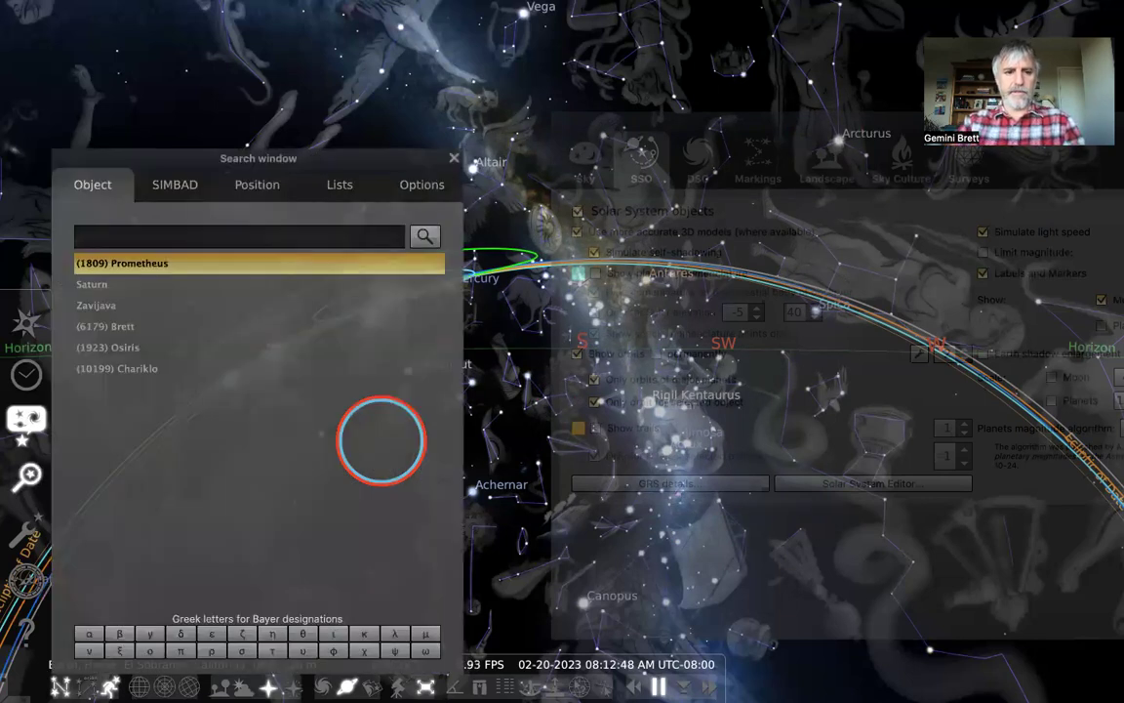
pyautogui.write('moo')
pyautogui.press('Return')
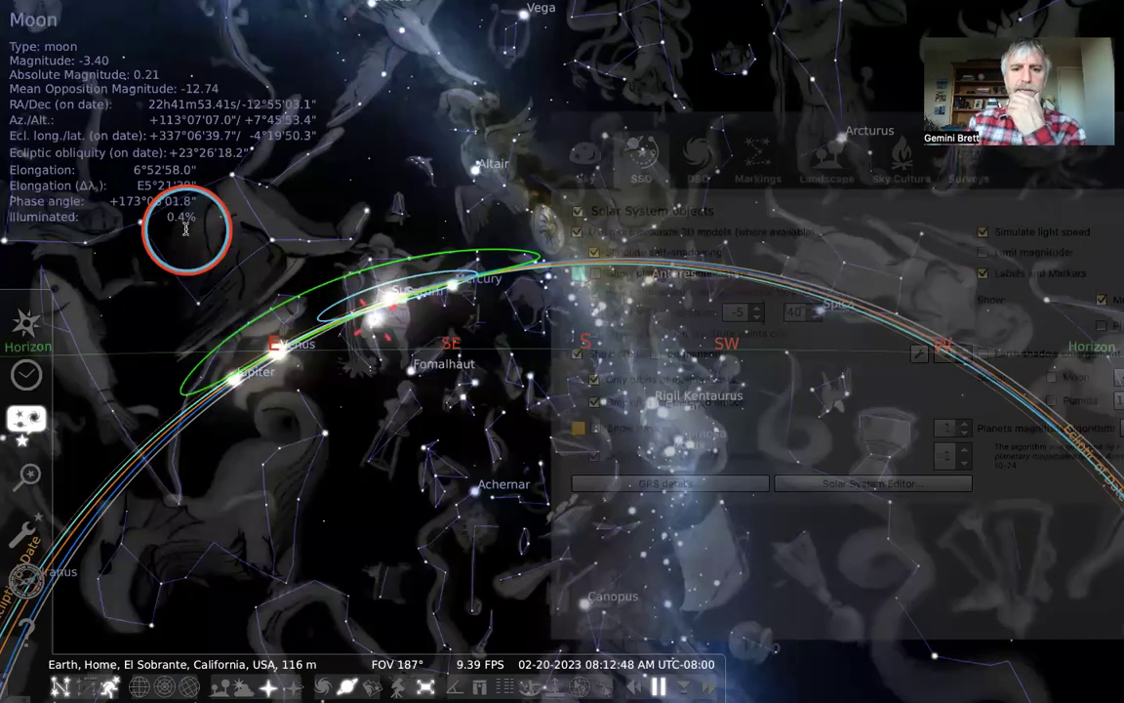
pyautogui.moveTo(186, 228); pyautogui.dragTo(393, 344)
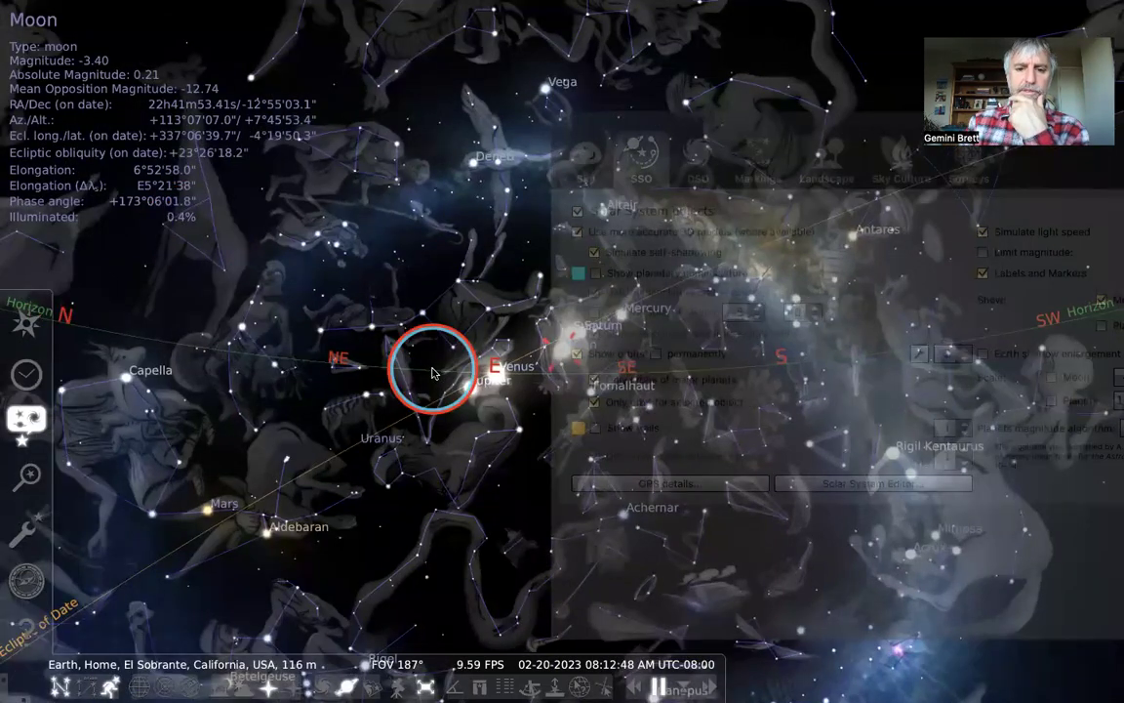
pyautogui.scroll(4, 433, 373)
pyautogui.moveTo(291, 339); pyautogui.dragTo(351, 371)
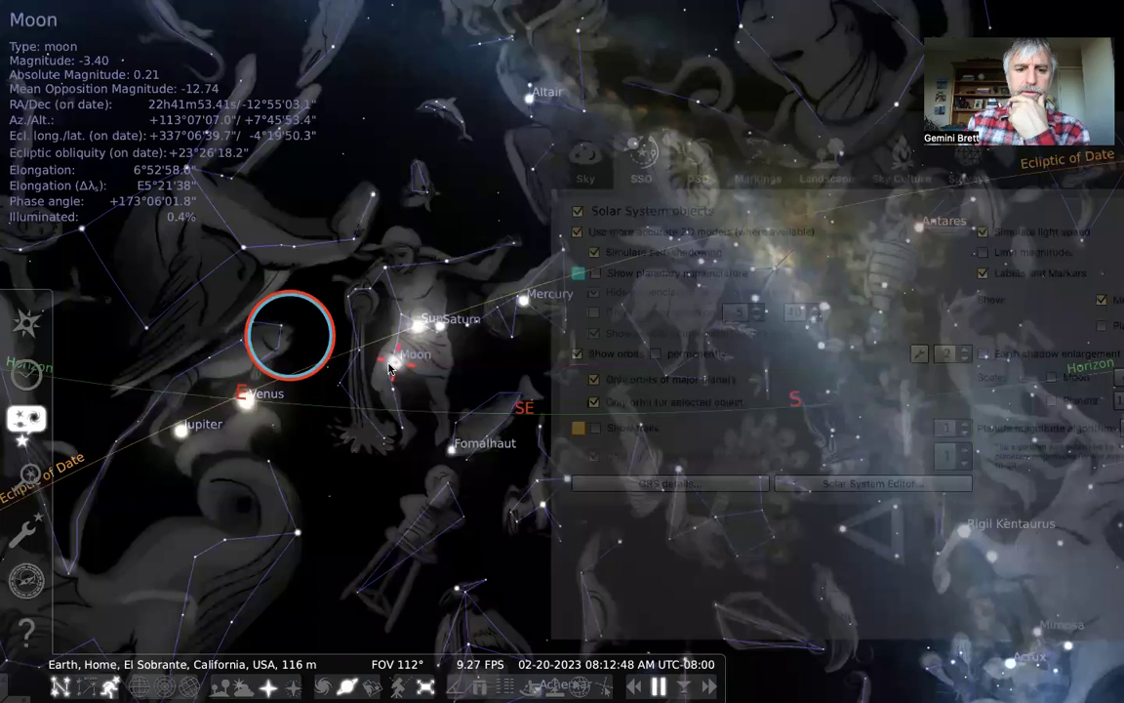
# Hide the orbits and show them again with the Moon selected
pyautogui.click(394, 363)
pyautogui.press('o')
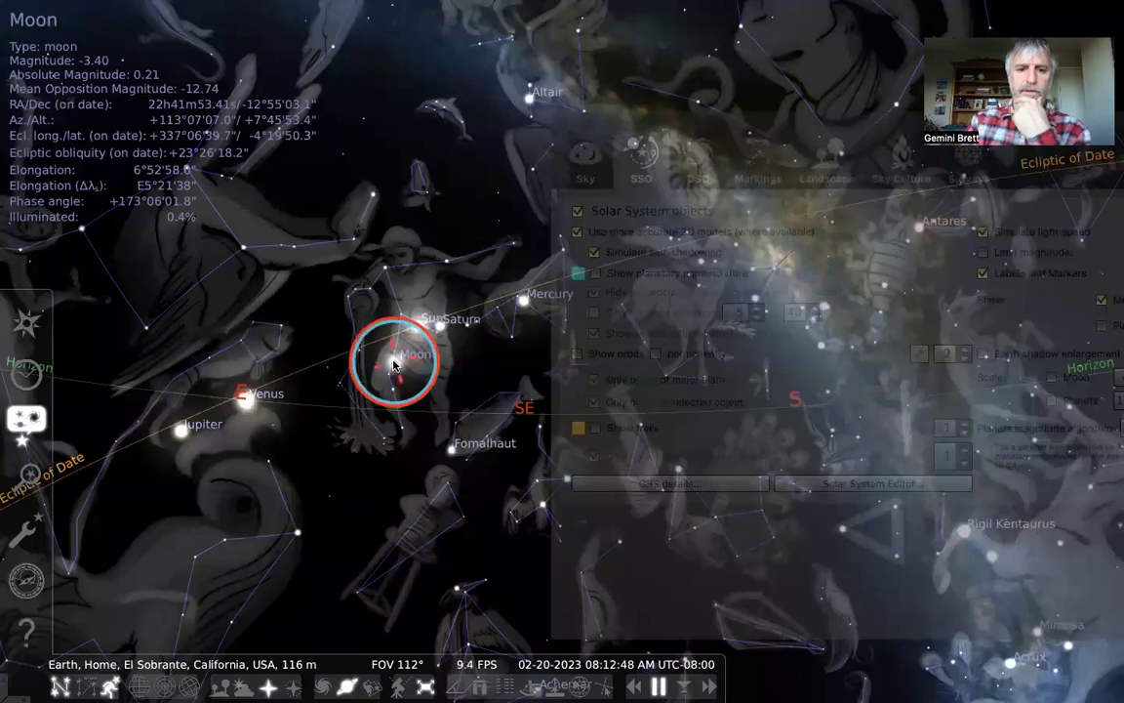
pyautogui.click(430, 391)
pyautogui.press('o')
pyautogui.click(393, 362)
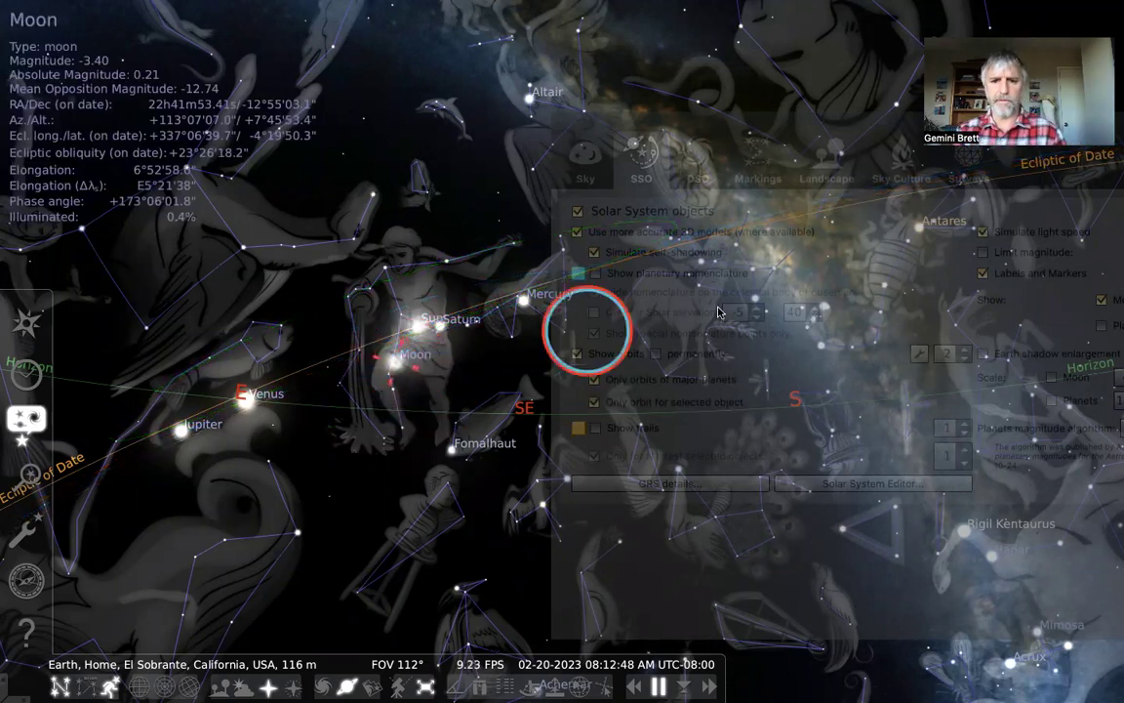
# Turn off the restriction to orbits of major planets only in the Solar System object options
pyautogui.click(727, 121)
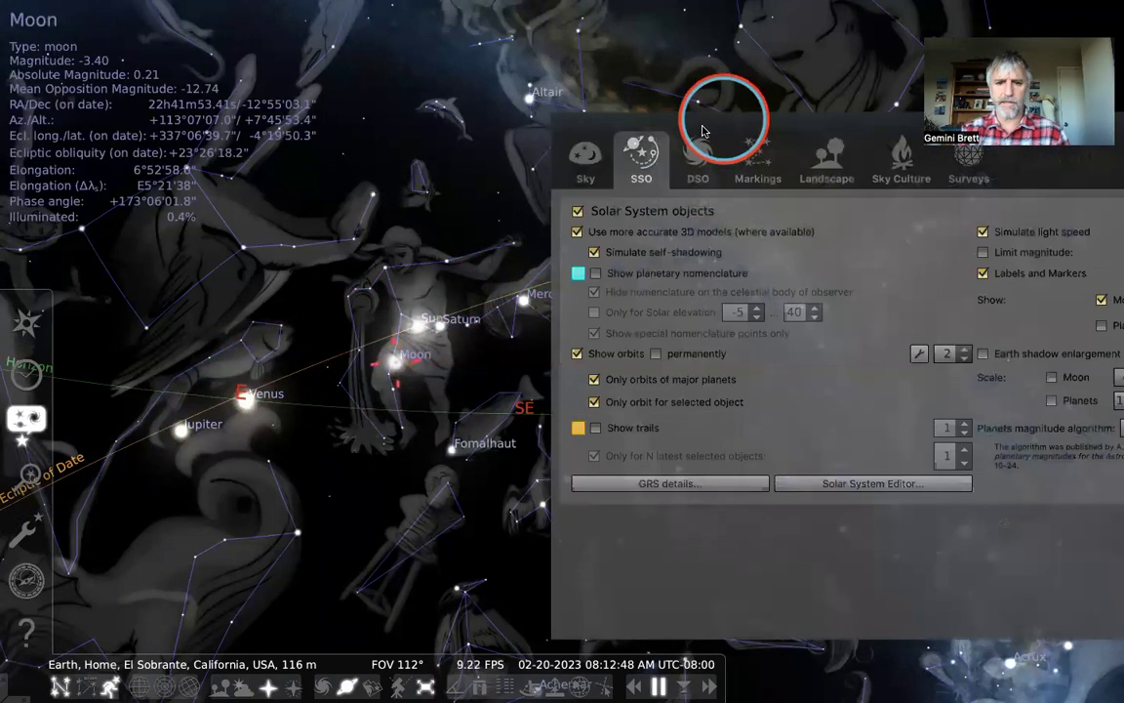
pyautogui.click(595, 378)
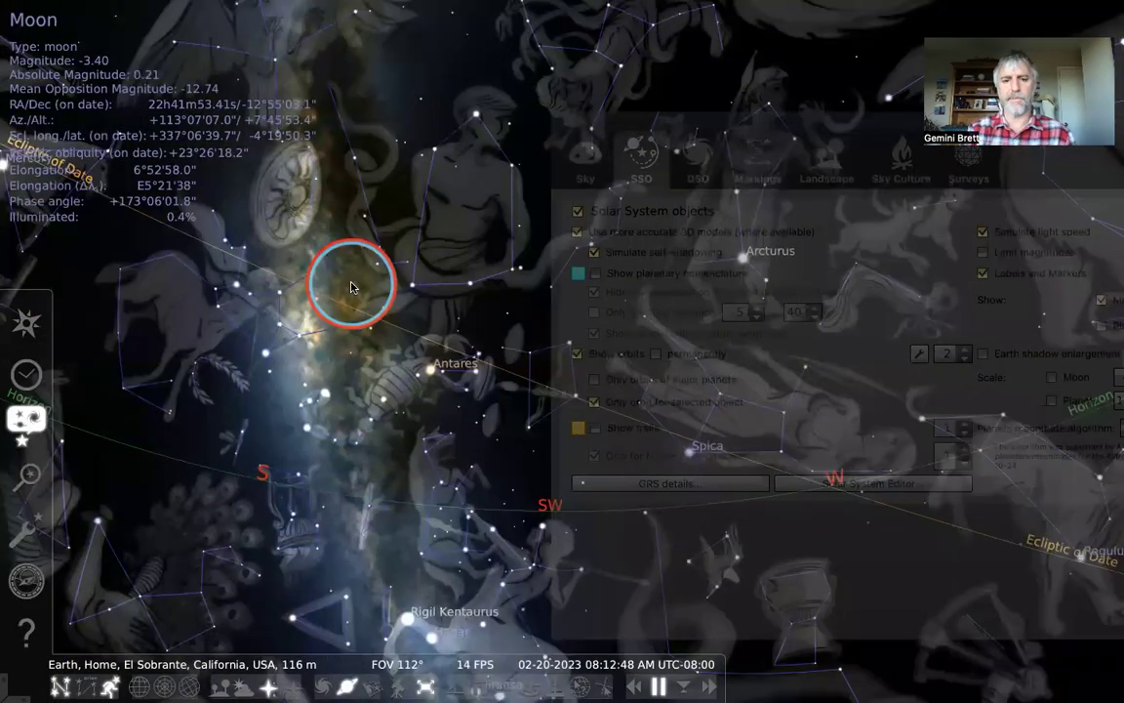
# Turn on the ground landscape, close the sky and viewing options, and face south with a field of view of about 186°
pyautogui.scroll(-5, 352, 286)
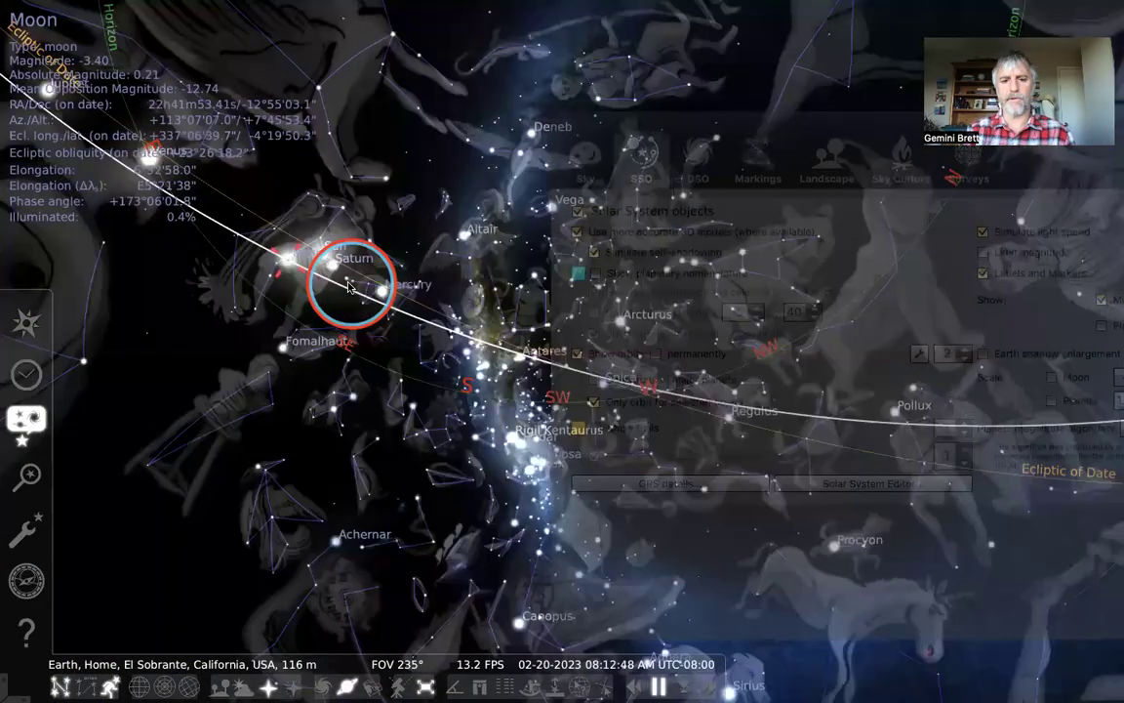
pyautogui.moveTo(327, 233); pyautogui.dragTo(422, 225)
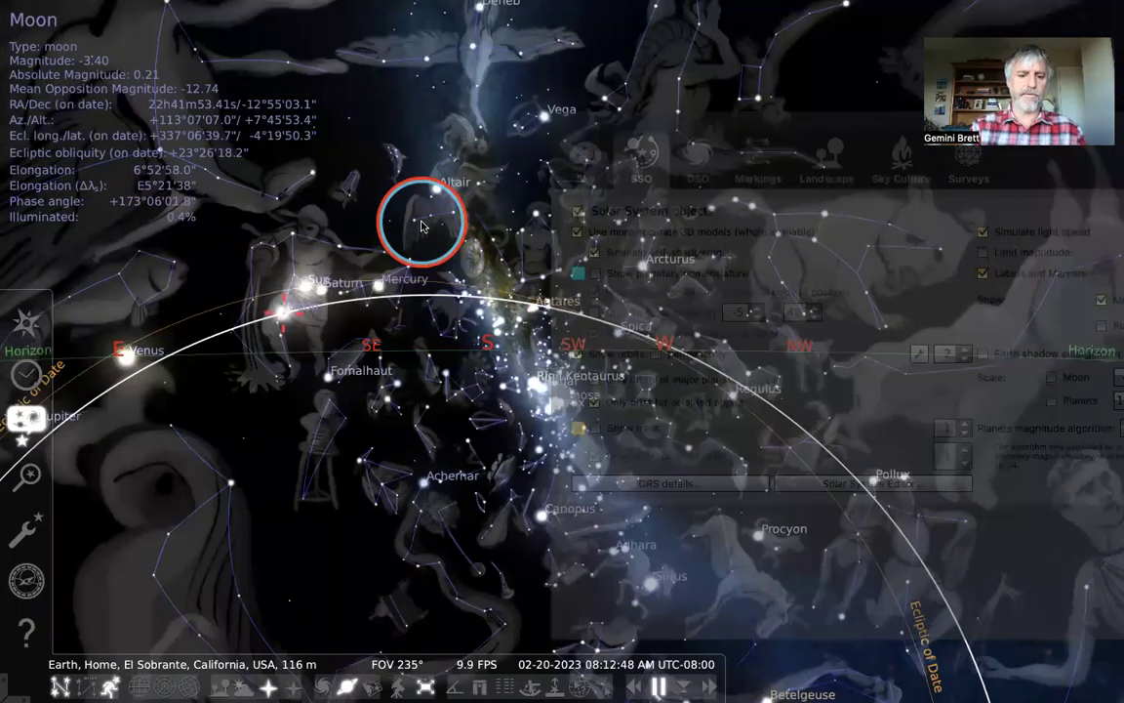
pyautogui.press('g')
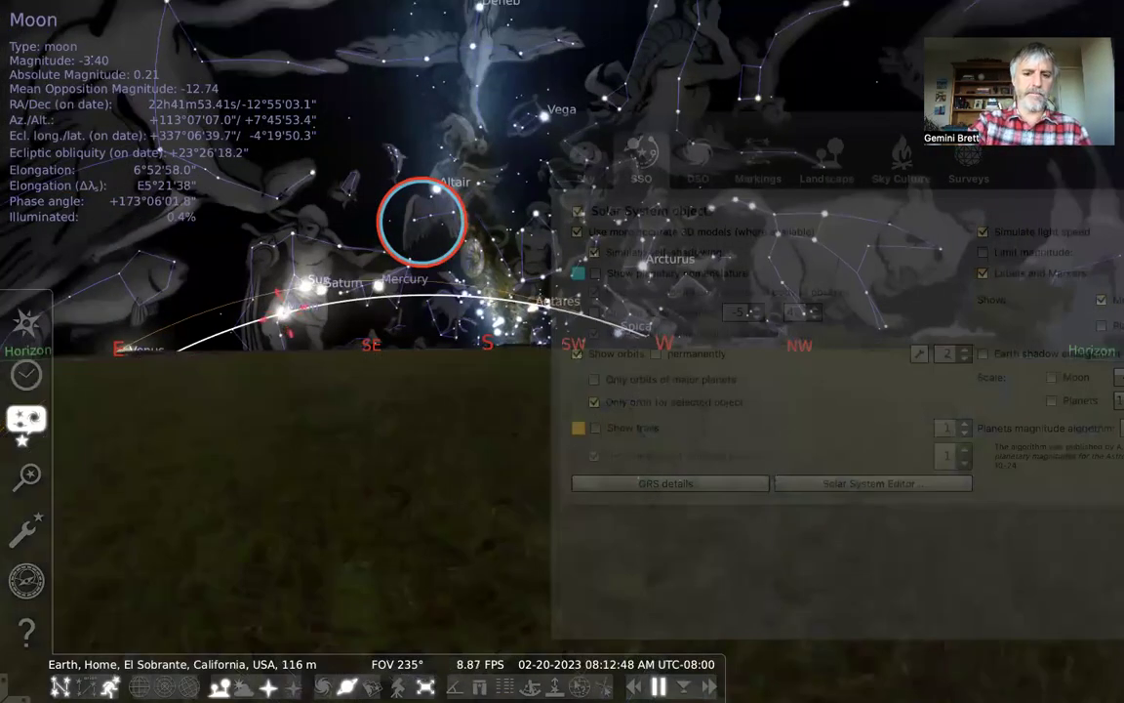
pyautogui.press('F4')
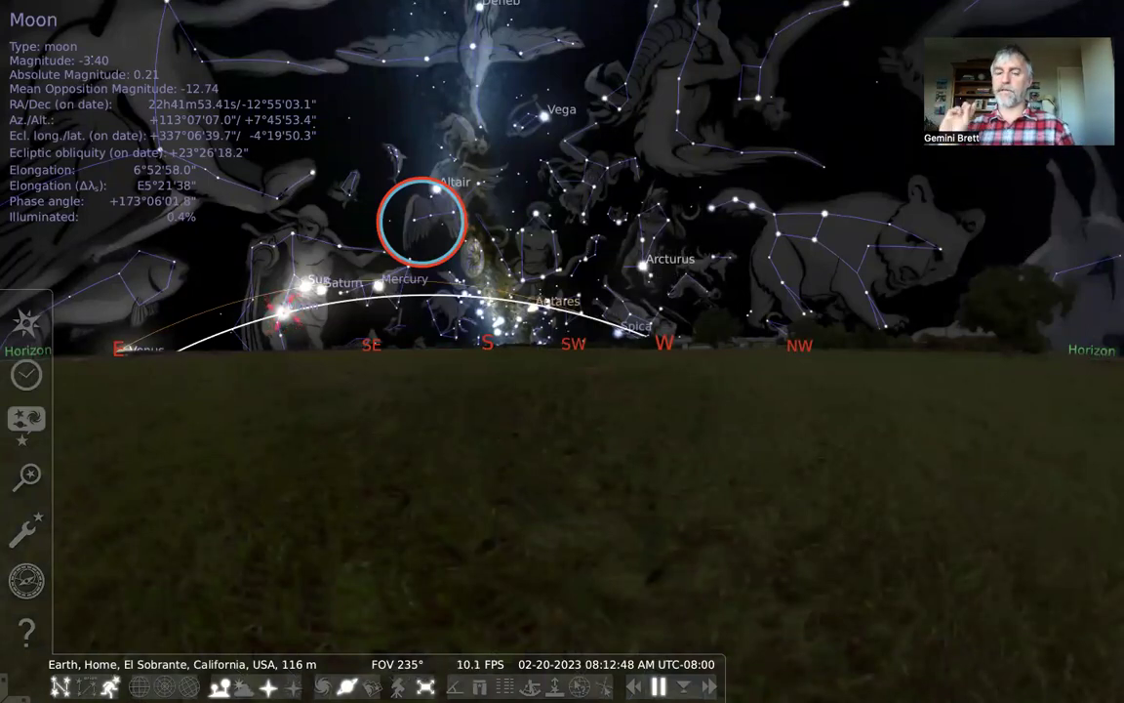
pyautogui.moveTo(482, 359); pyautogui.dragTo(543, 354)
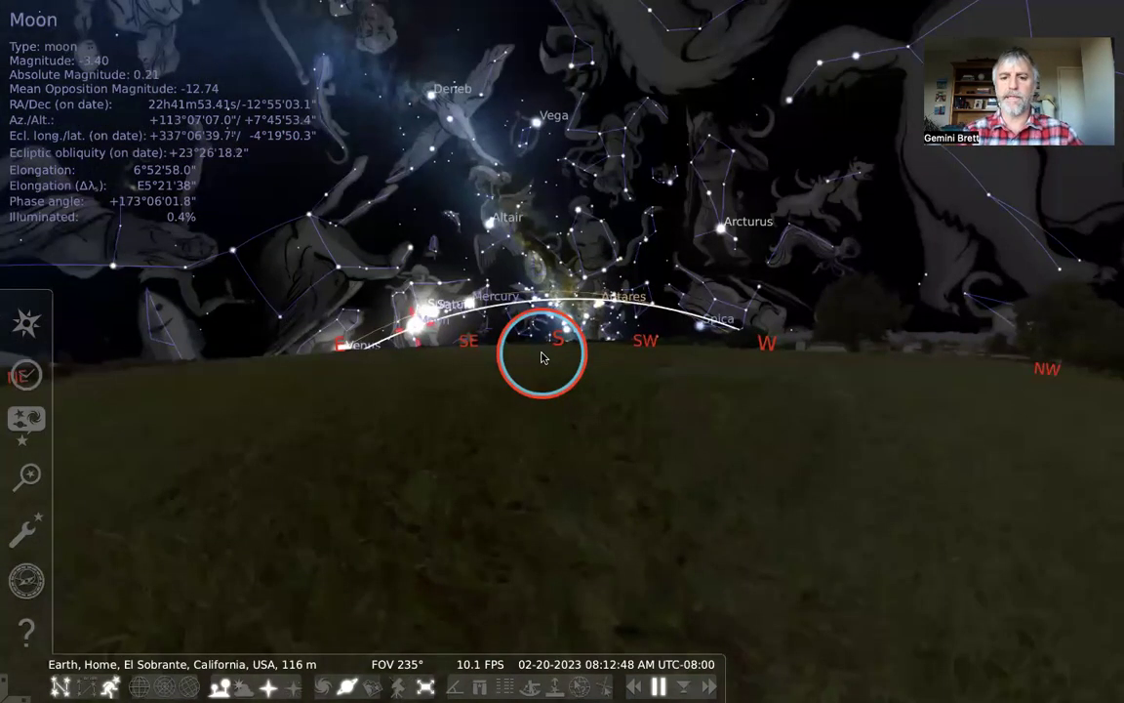
pyautogui.scroll(3, 543, 358)
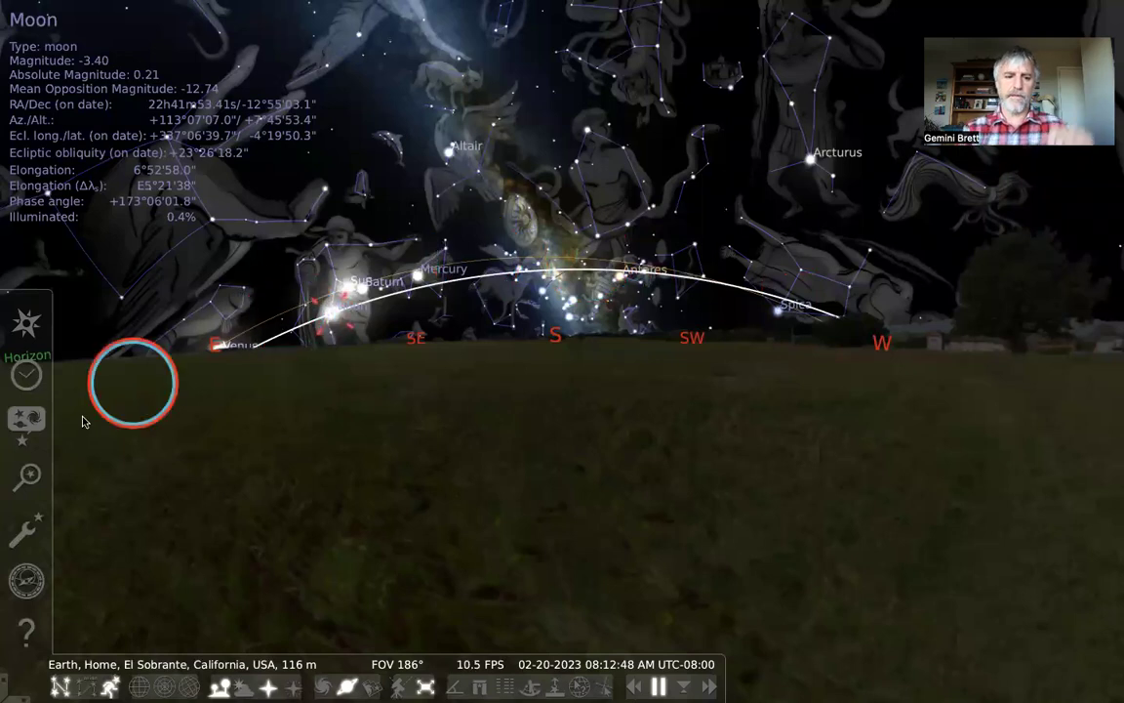
# Set the line thickness of the celestial sphere markings to 3 and close the viewing options
pyautogui.click(26, 421)
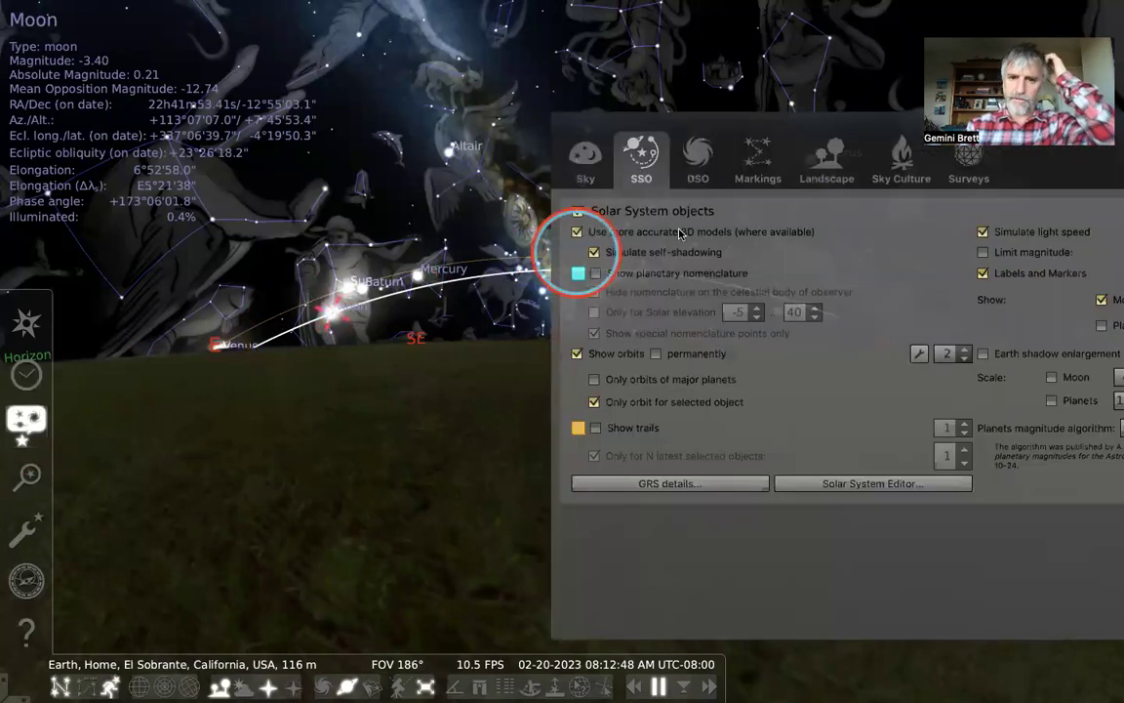
pyautogui.click(739, 183)
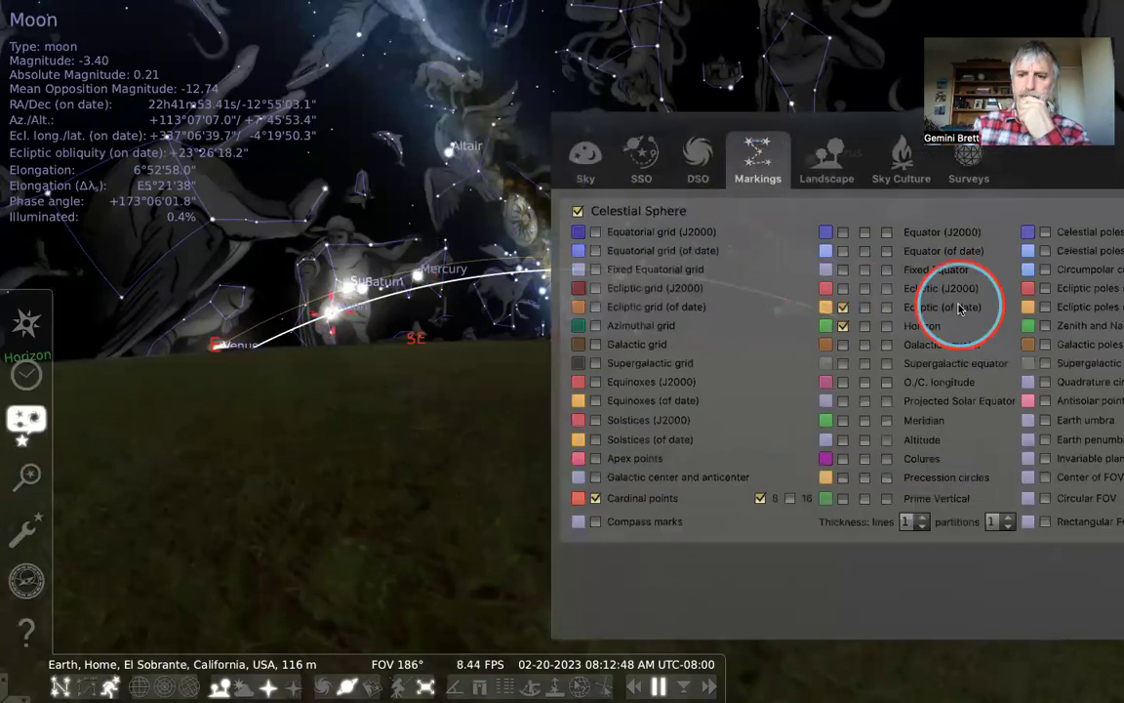
pyautogui.click(922, 518)
pyautogui.click(922, 517)
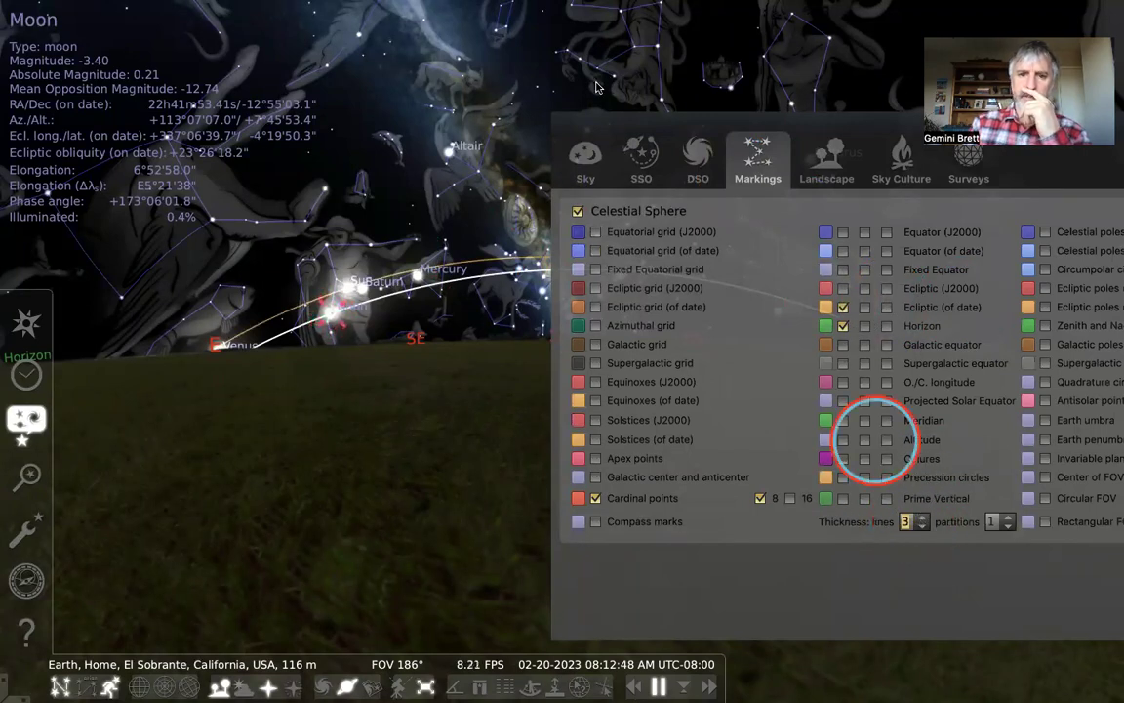
pyautogui.press('Escape')
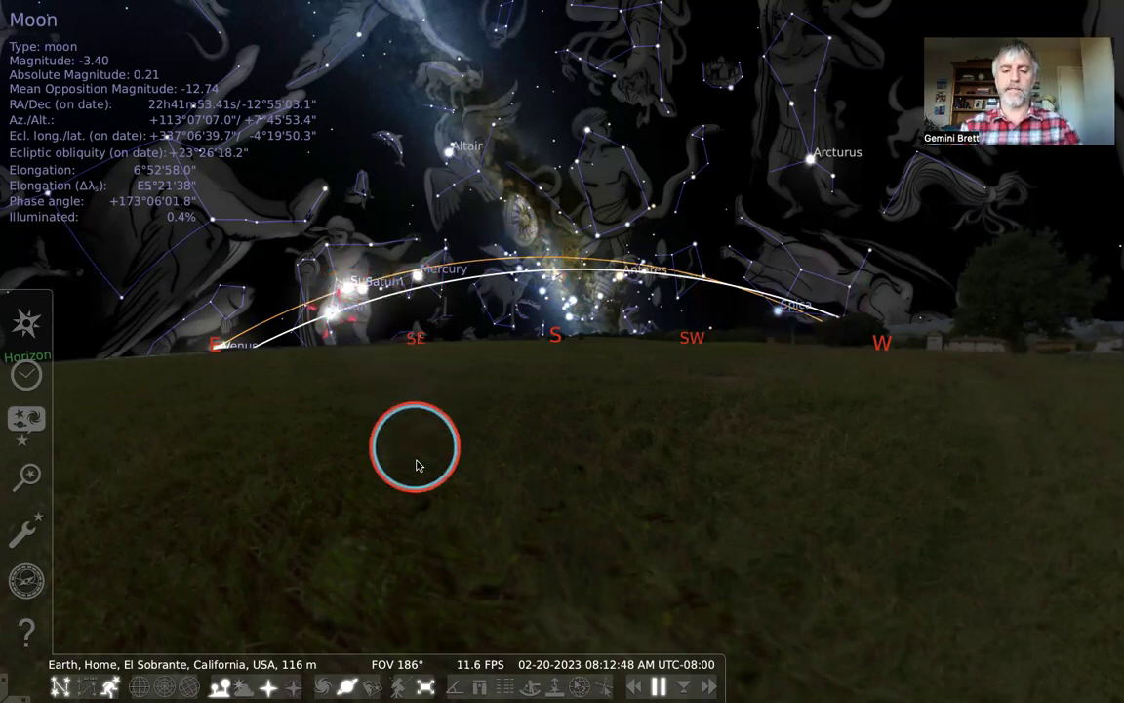
# Switch to Astro Gold, examine the points list of the Transits chart, and return to Stellarium
pyautogui.hotkey('ctrl', 'Left')
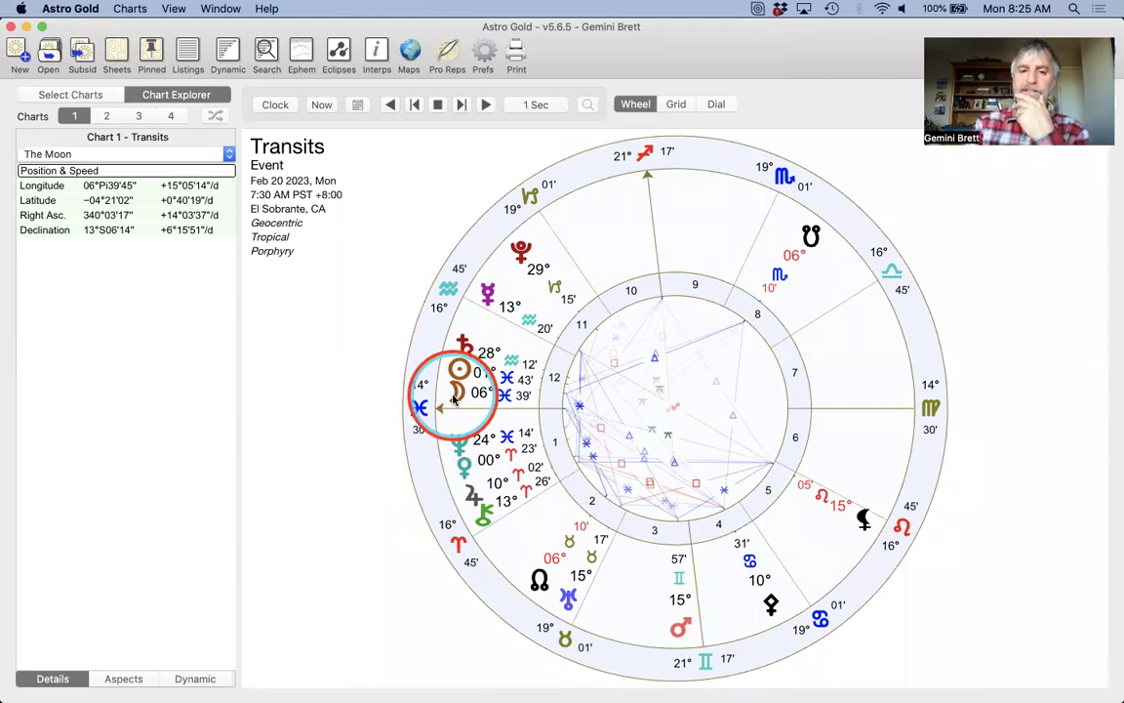
pyautogui.press('super+shift+s')
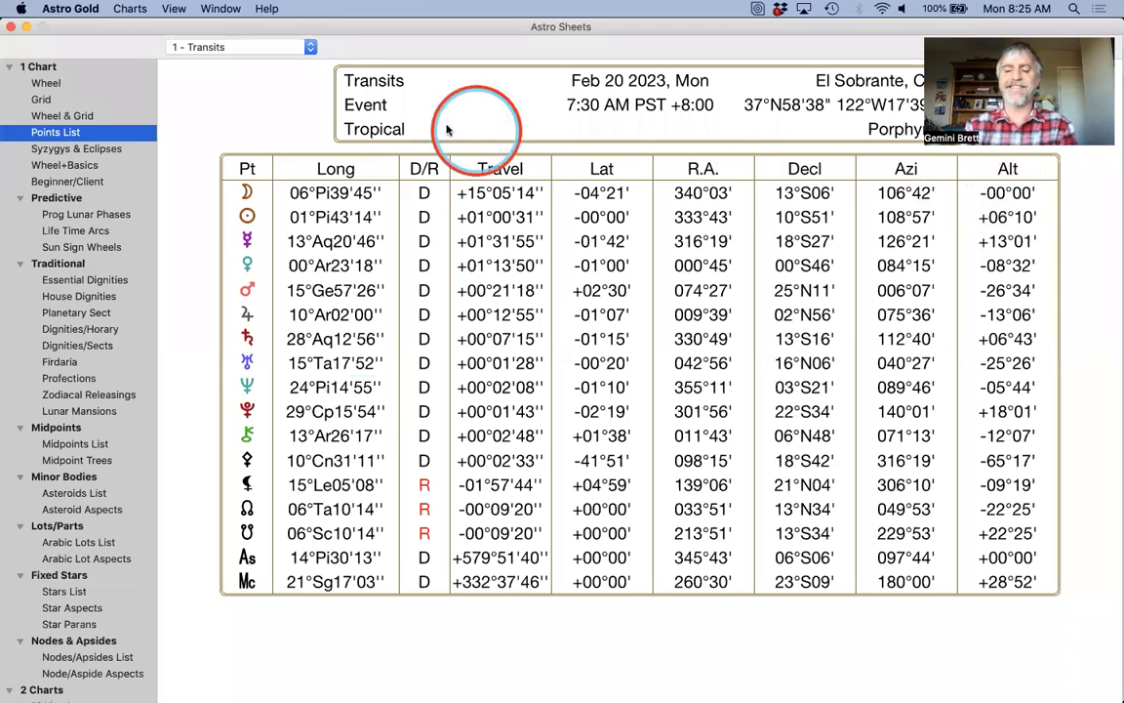
pyautogui.click(10, 26)
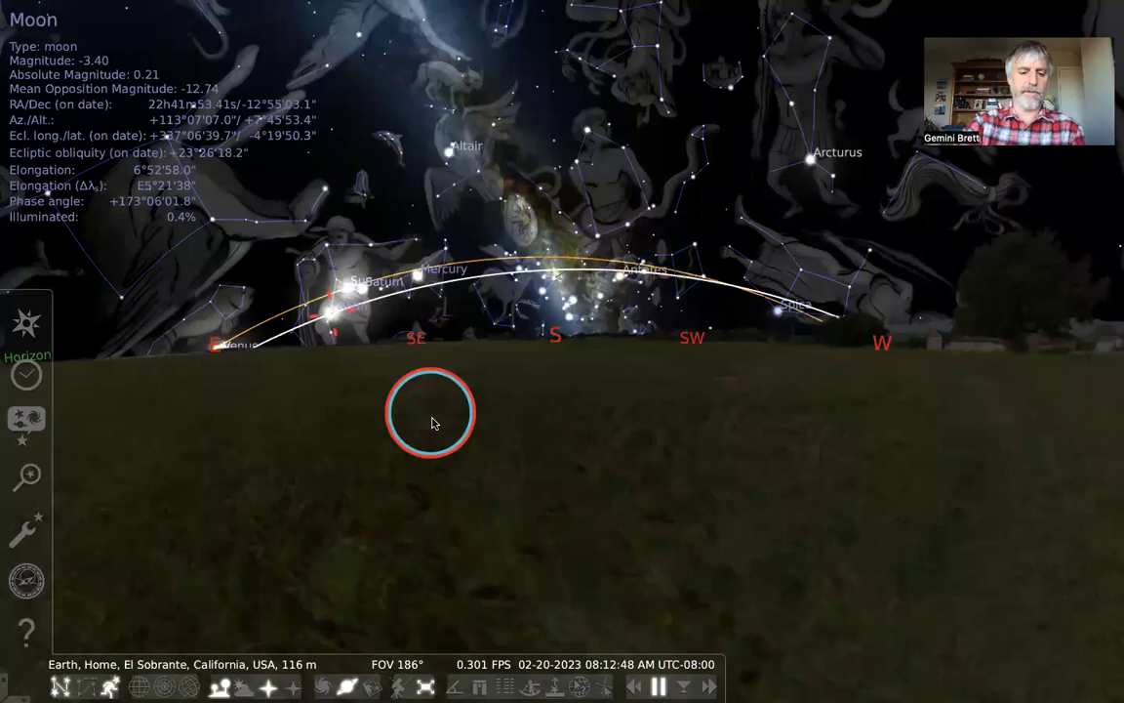
# Set the simulation time to 7:30:00 on 2023-2-20 and move the date and time window out of the way
pyautogui.press('F5')
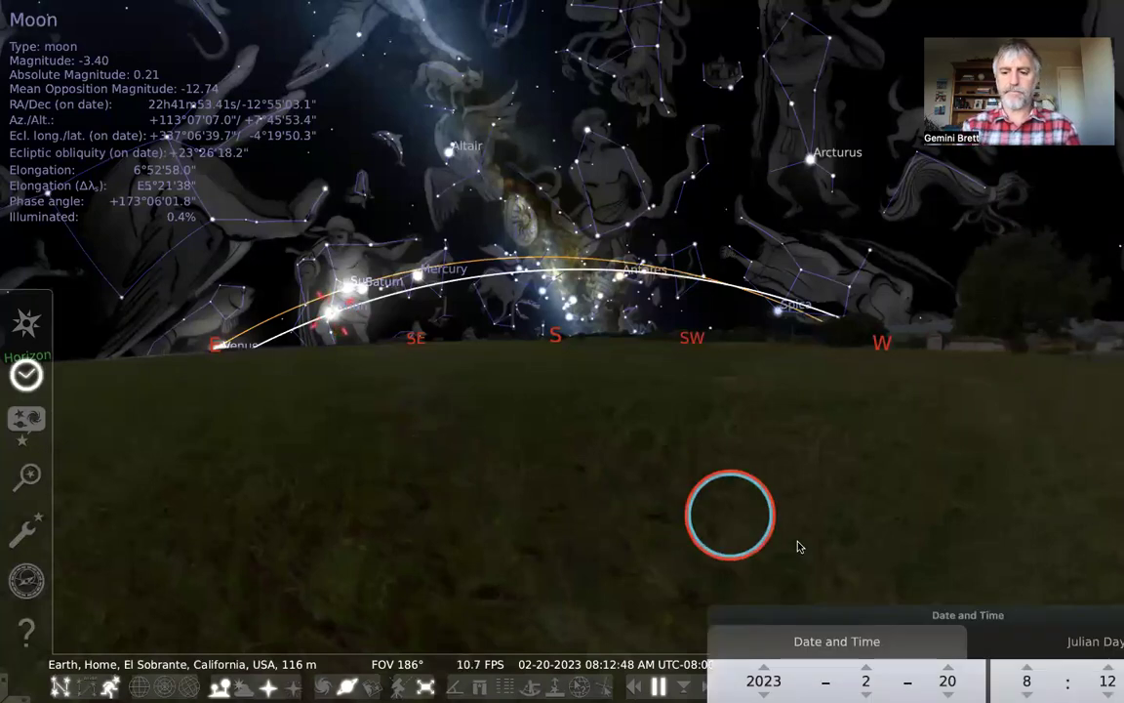
pyautogui.moveTo(849, 614); pyautogui.dragTo(723, 612)
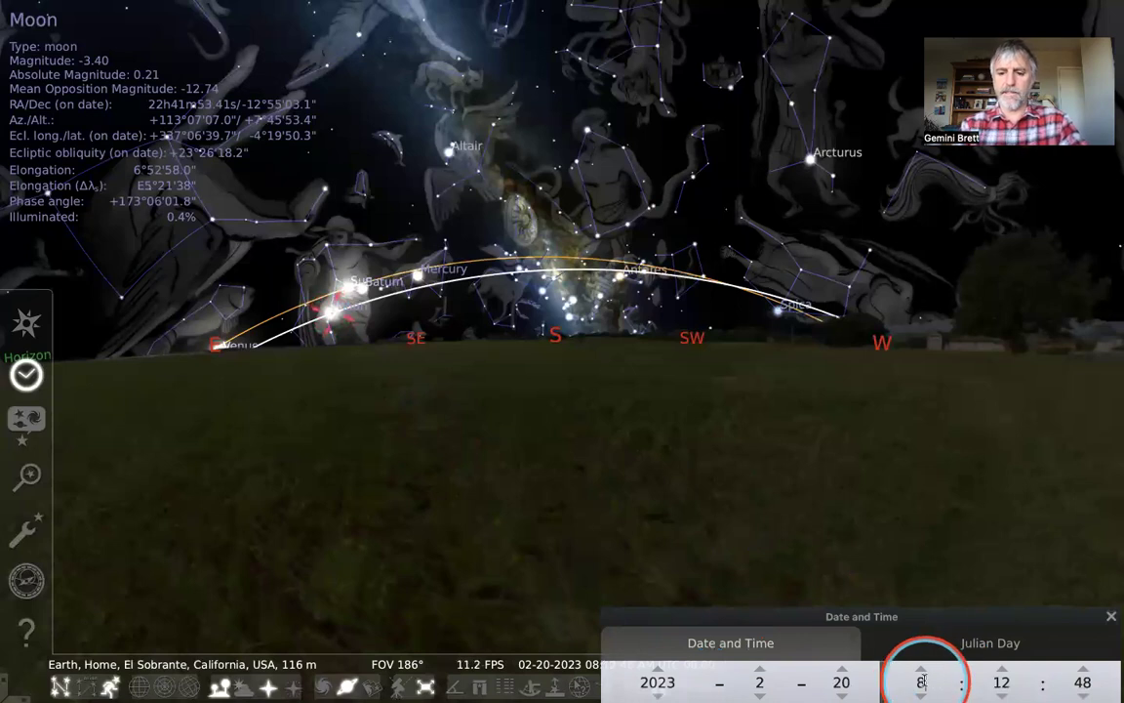
pyautogui.scroll(-1, 921, 681)
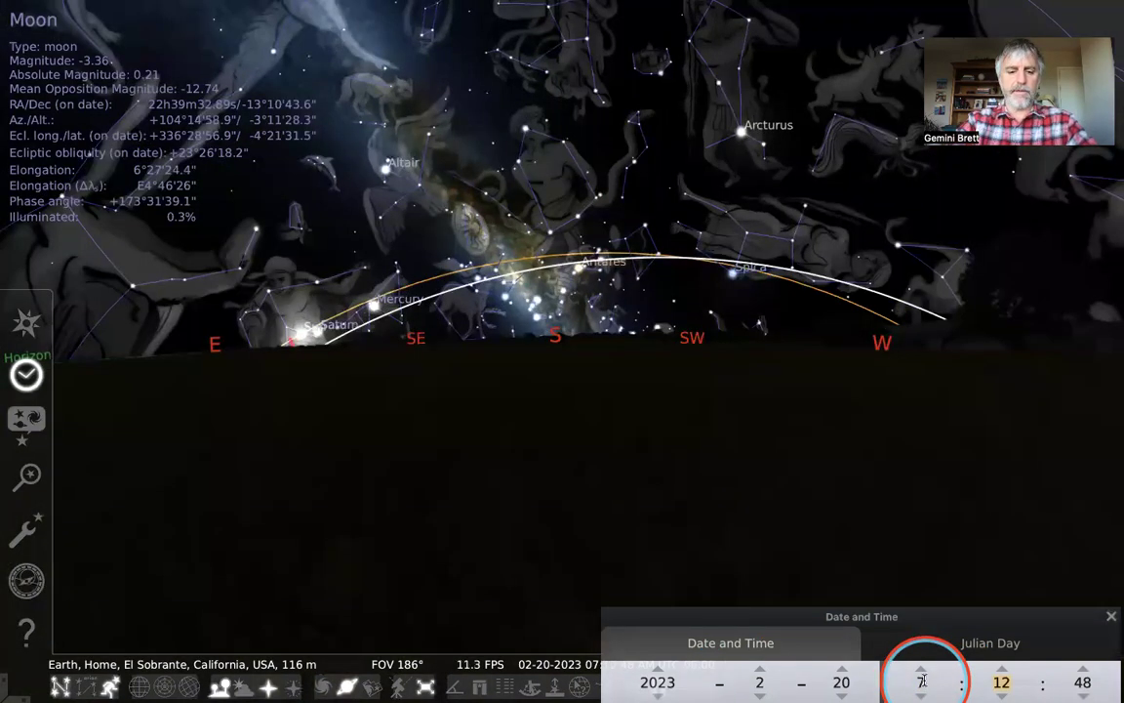
pyautogui.write('30')
pyautogui.scroll(1, 1081, 682)
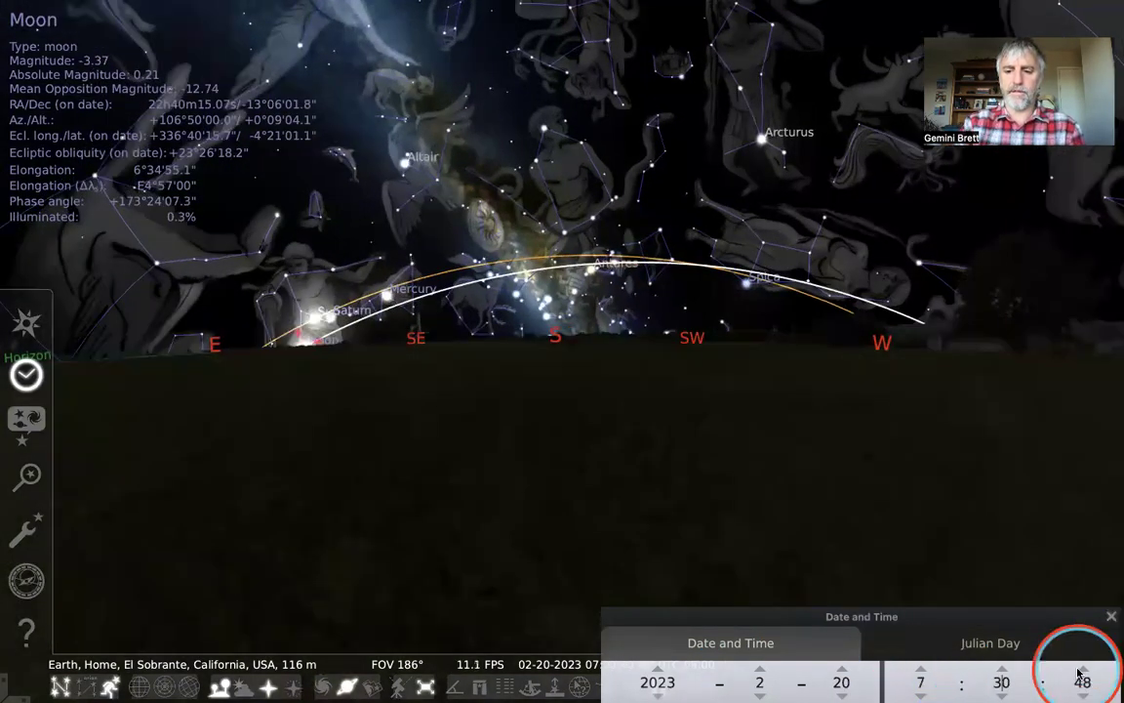
pyautogui.write('0')
pyautogui.moveTo(810, 616); pyautogui.dragTo(972, 613)
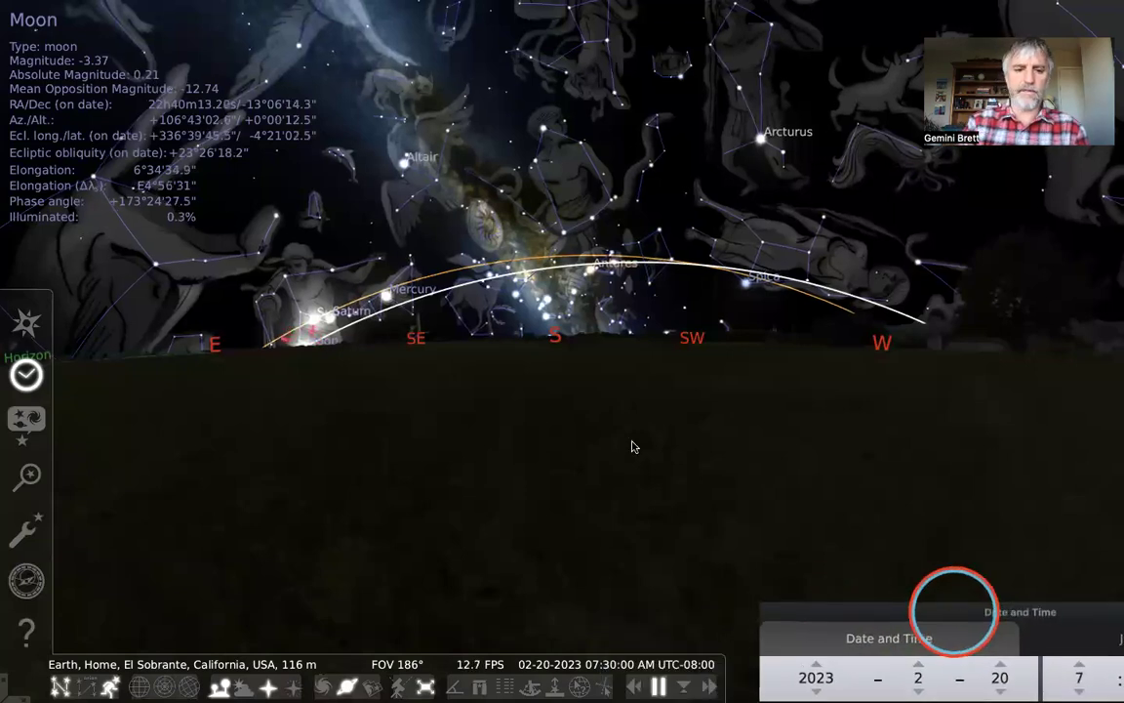
# Center the view on the selected Moon, hide the ground, and zoom in to a field of view of about 7°
pyautogui.moveTo(339, 372); pyautogui.dragTo(319, 403)
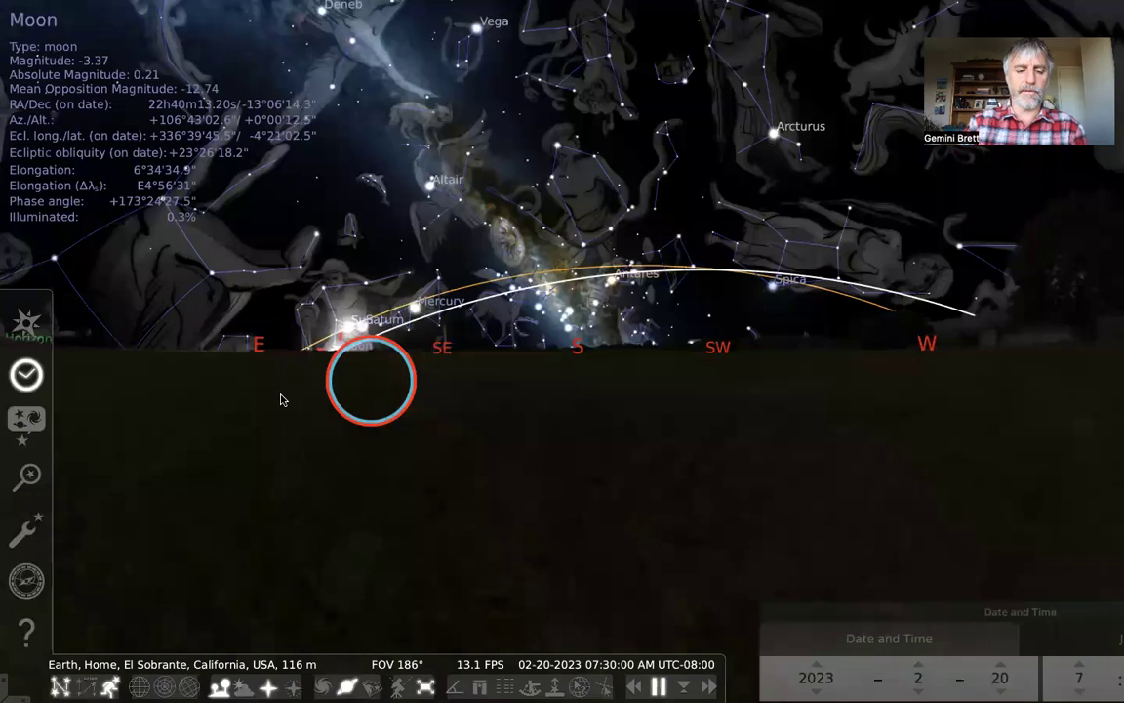
pyautogui.scroll(3, 281, 399)
pyautogui.moveTo(429, 402); pyautogui.dragTo(462, 404)
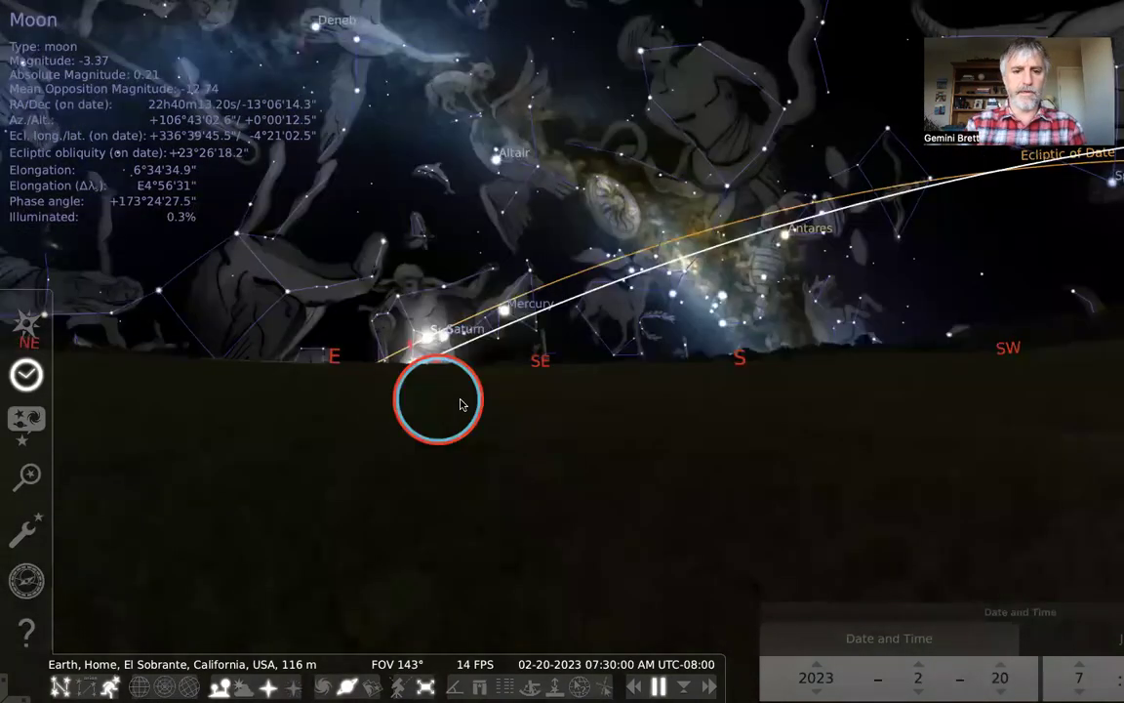
pyautogui.scroll(3, 338, 443)
pyautogui.click(352, 444)
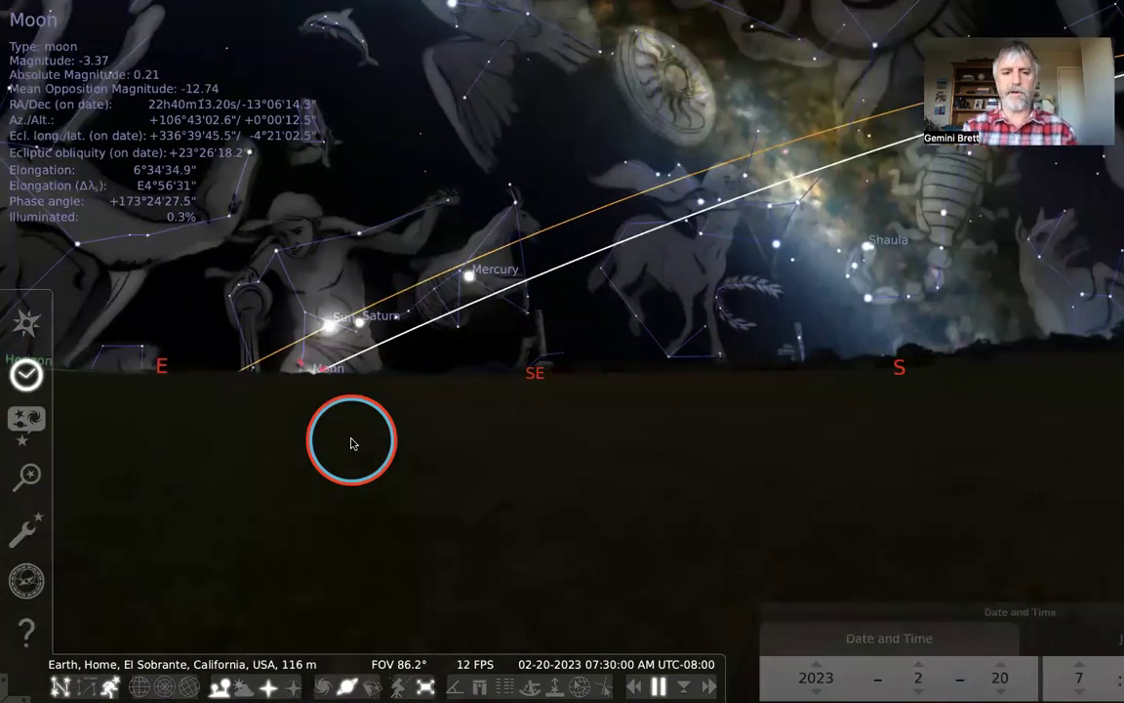
pyautogui.press('space')
pyautogui.click(517, 453)
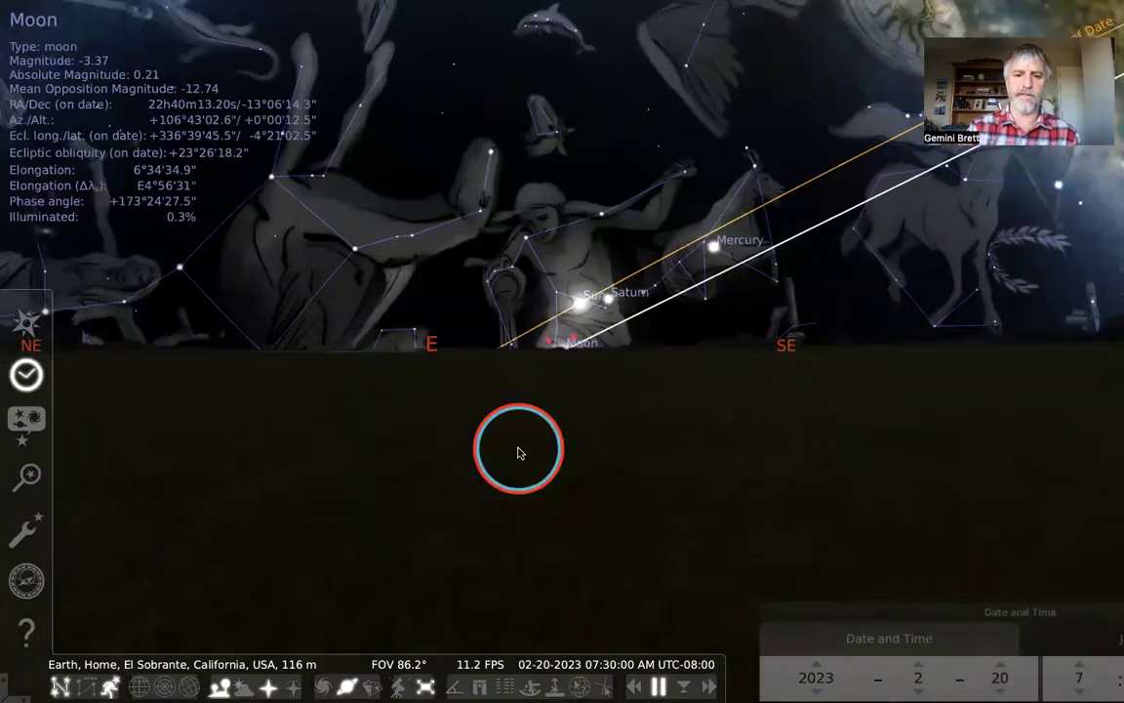
pyautogui.scroll(8, 517, 453)
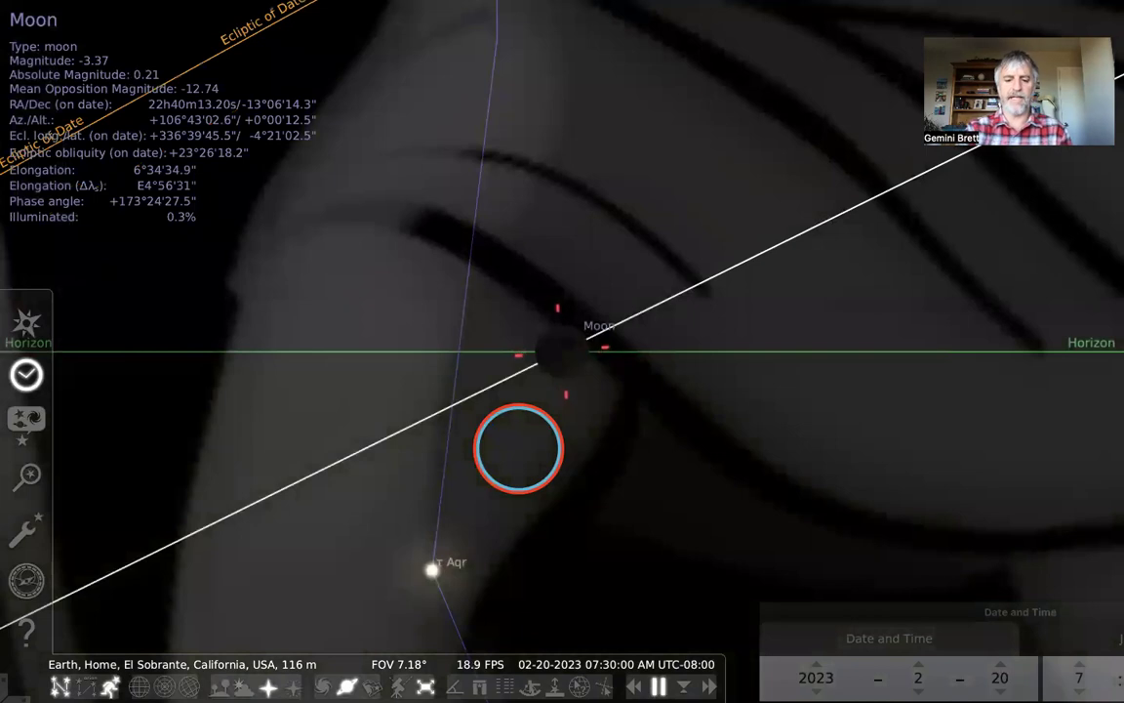
pyautogui.press('h')
pyautogui.press('h')
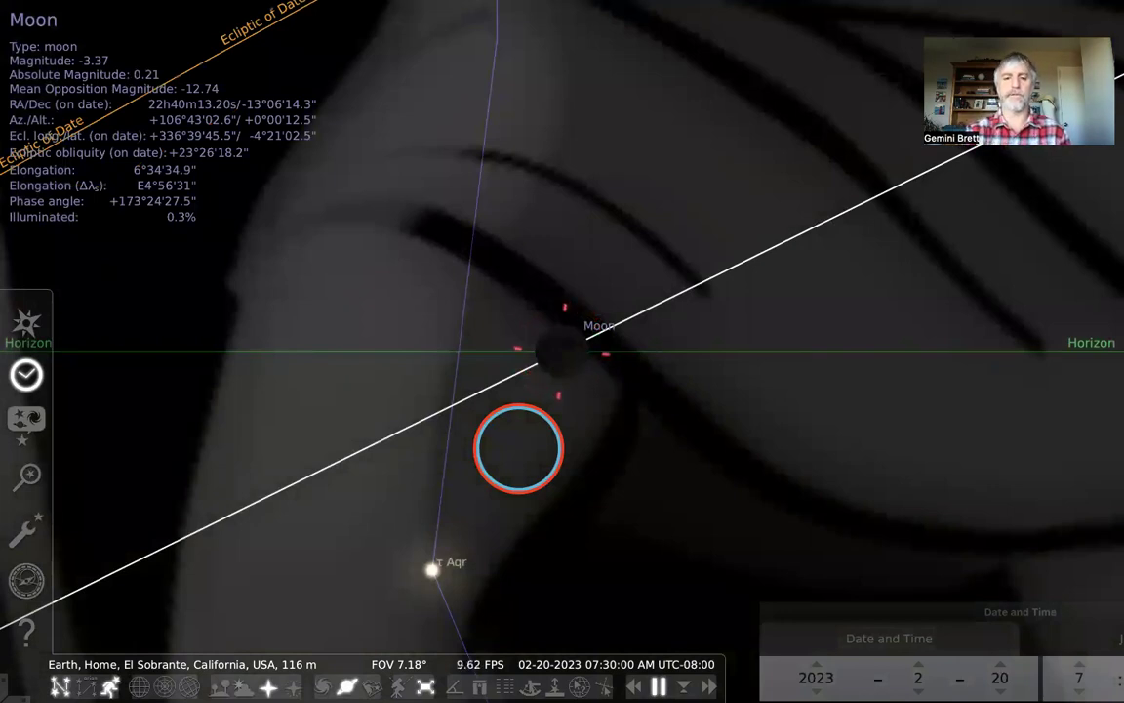
# Switch to Astro Gold to compare the Moon's altitude and azimuth in the Transits points list, and return to Stellarium
pyautogui.hotkey('ctrl', 'Left')
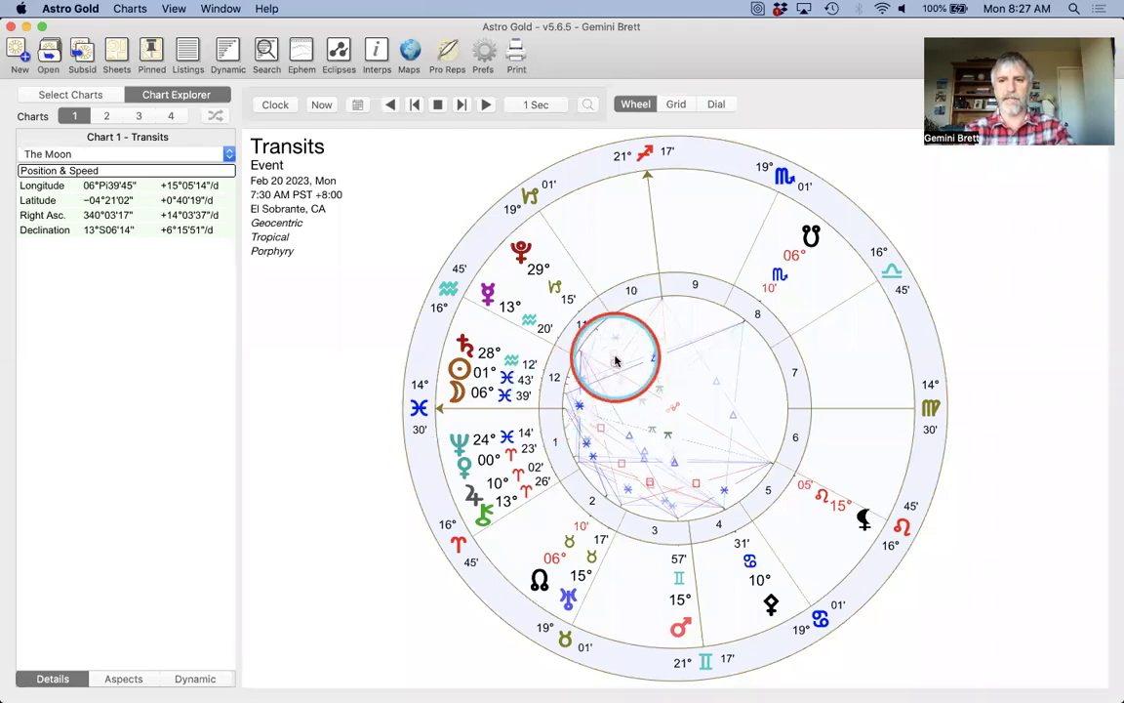
pyautogui.press('super+shift+s')
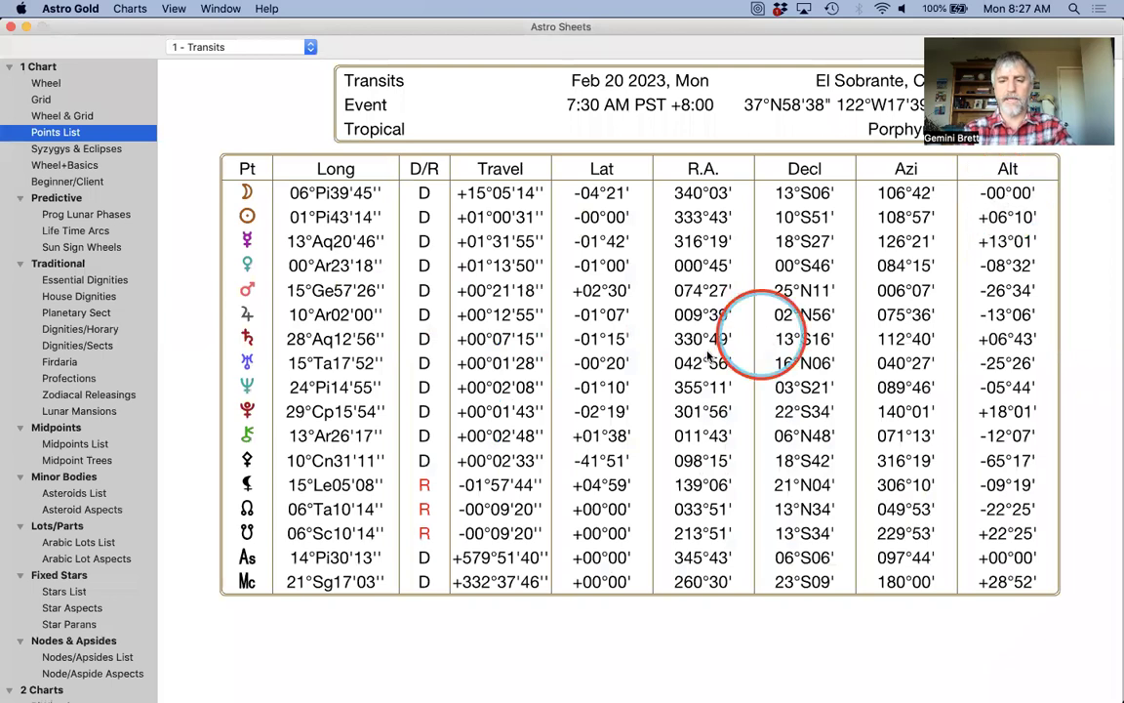
pyautogui.click(11, 29)
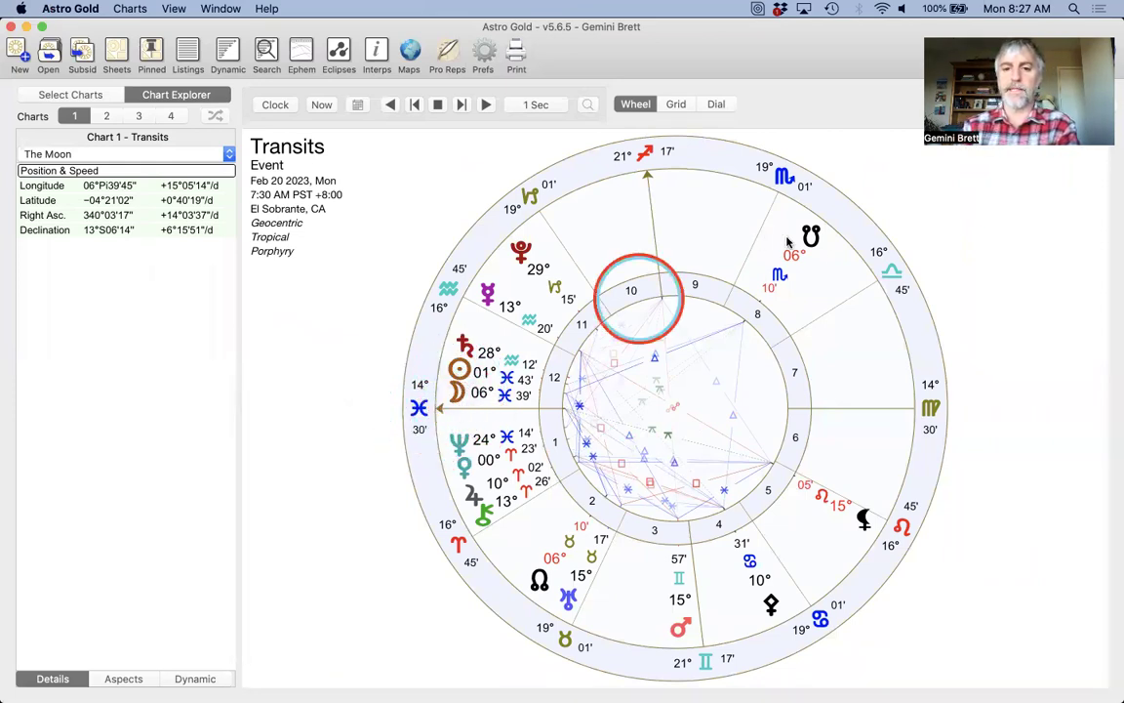
pyautogui.hotkey('ctrl', 'Right')
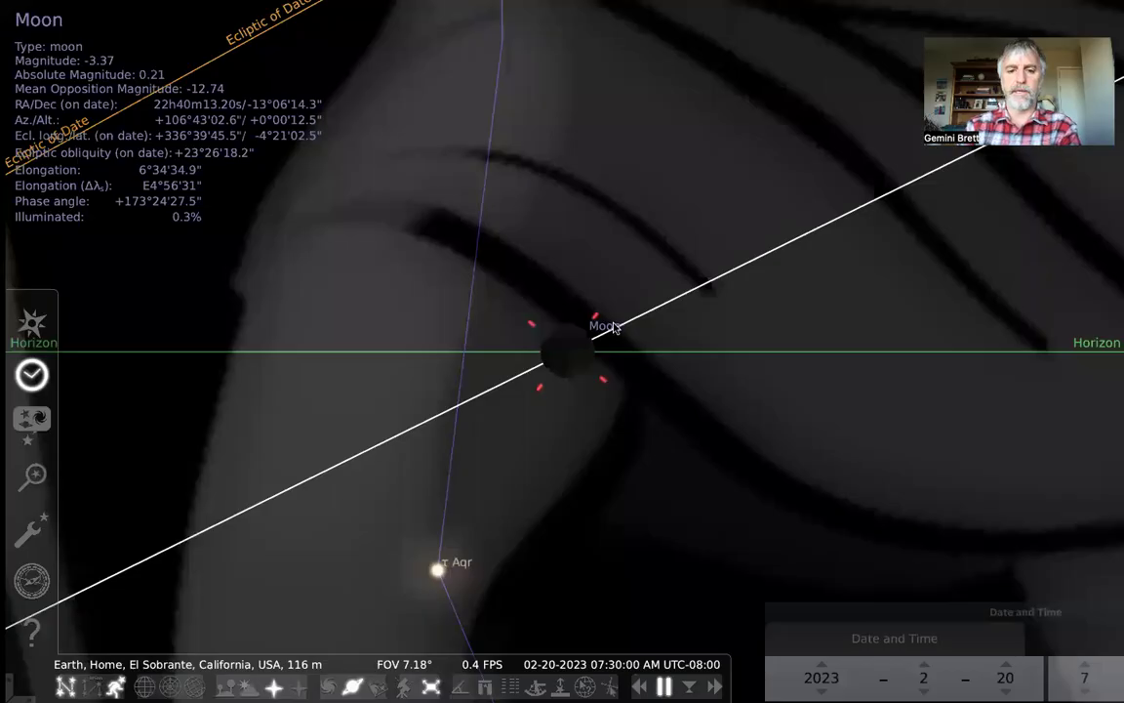
# Examine the Moon's place on the horizon relative to the ecliptic, Sun, Saturn and Aquarius at several fields of view, ending at about 42°
pyautogui.scroll(-2, 602, 328)
pyautogui.scroll(-5, 602, 328)
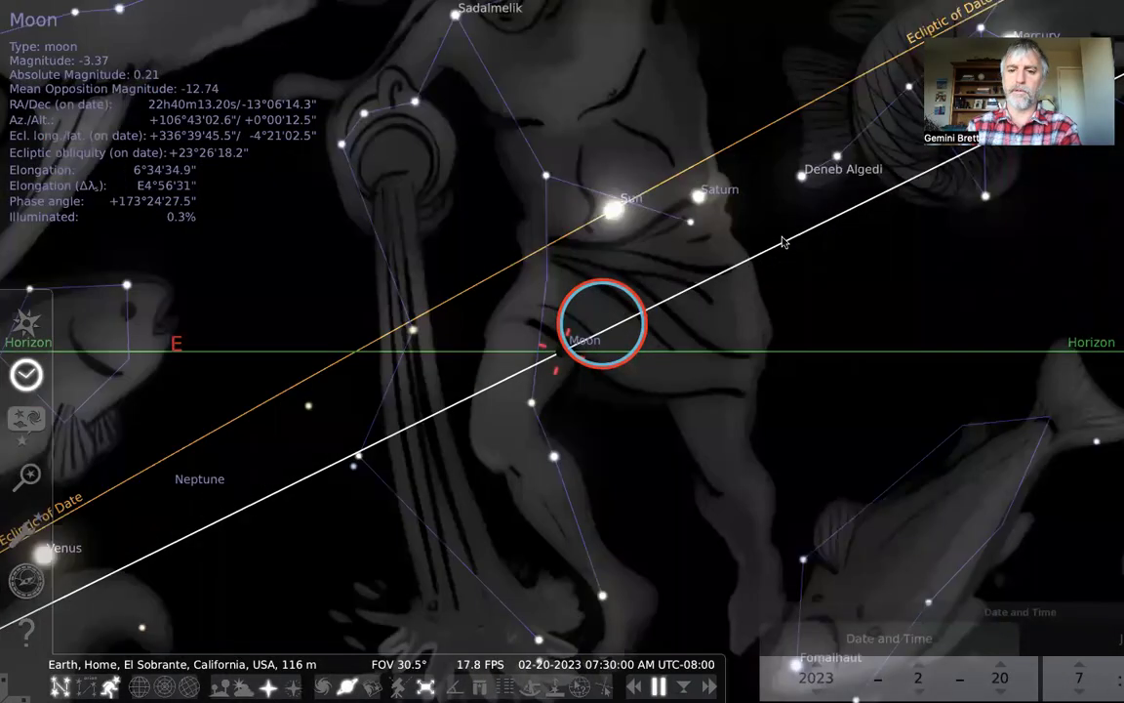
pyautogui.scroll(-3, 672, 285)
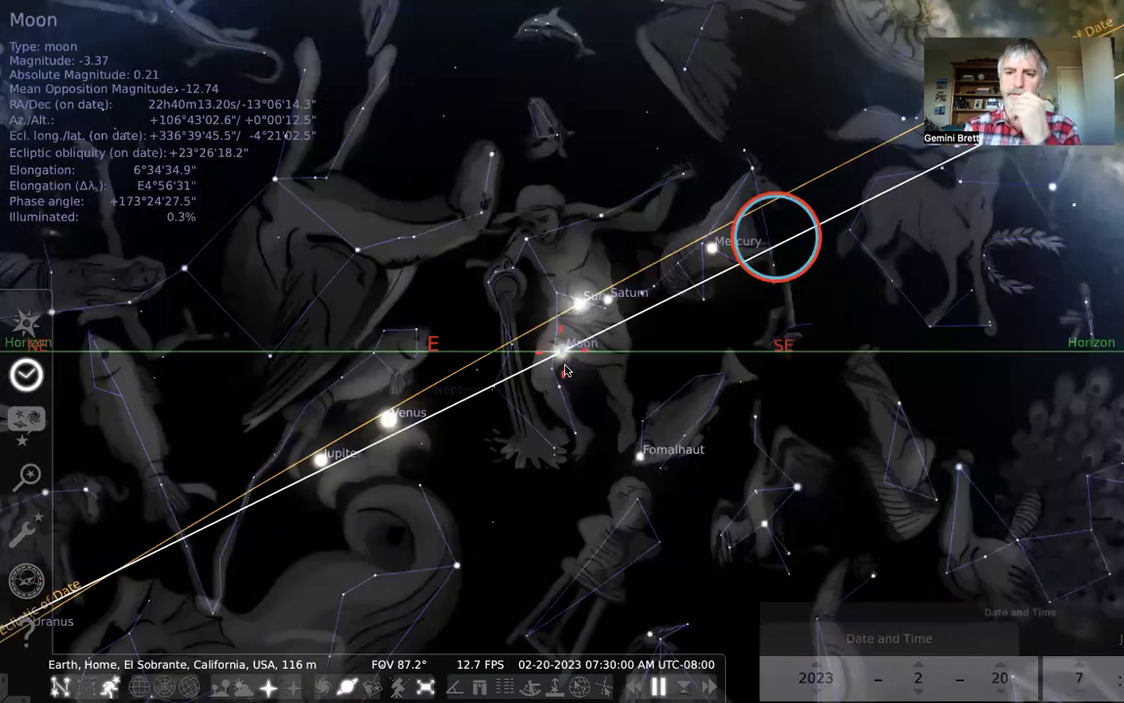
pyautogui.scroll(-2, 565, 369)
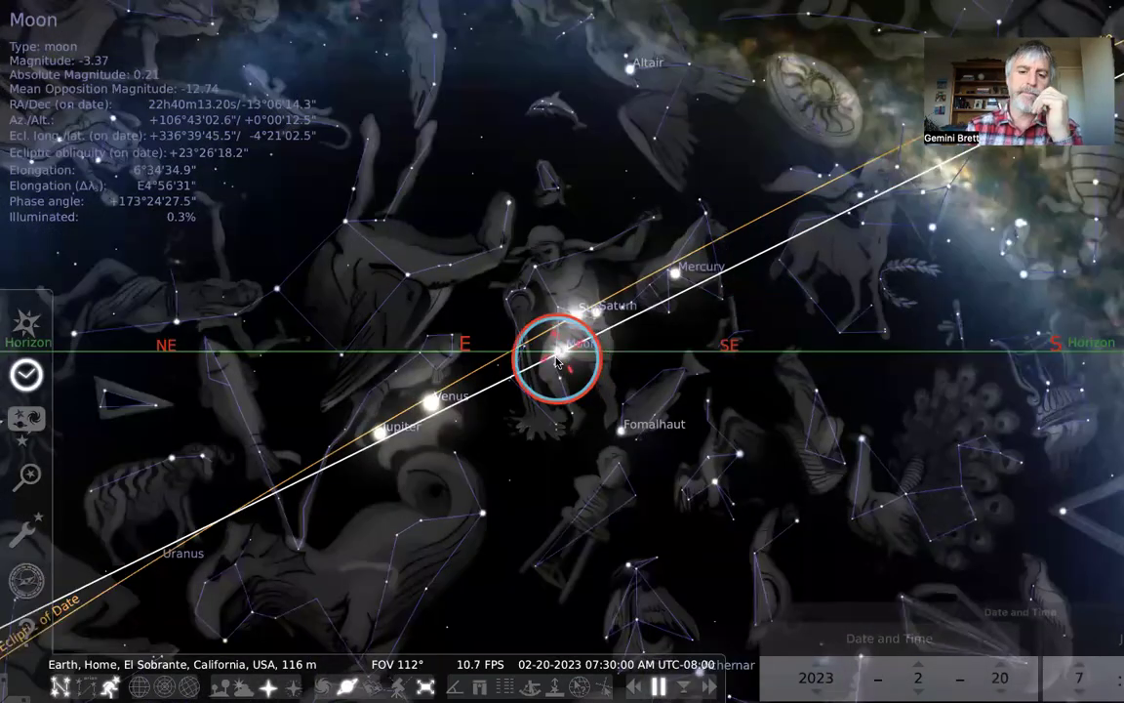
pyautogui.scroll(1, 551, 350)
pyautogui.scroll(1, 560, 344)
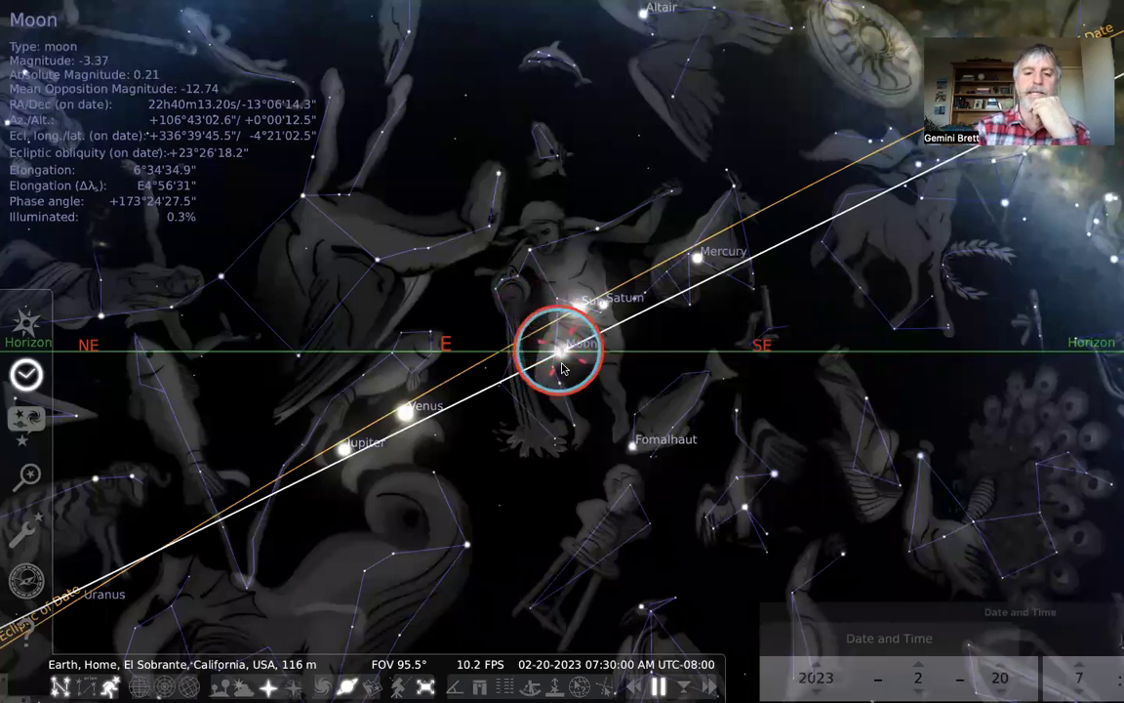
pyautogui.scroll(5, 563, 369)
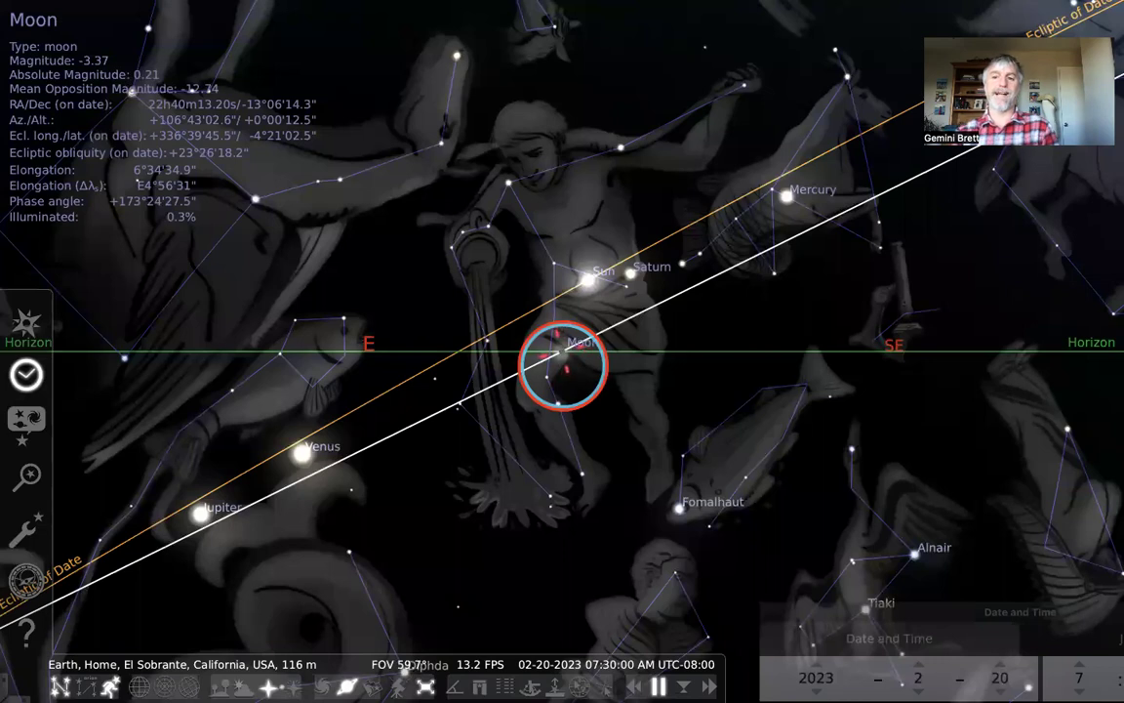
pyautogui.scroll(1, 562, 369)
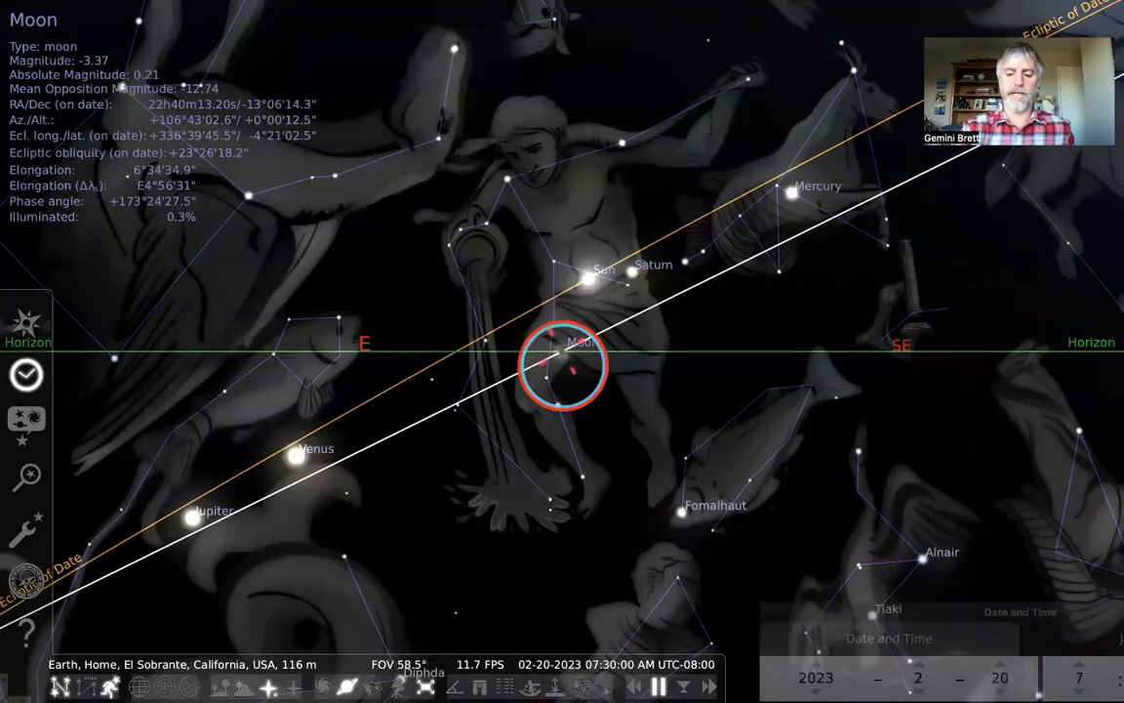
pyautogui.scroll(2, 562, 366)
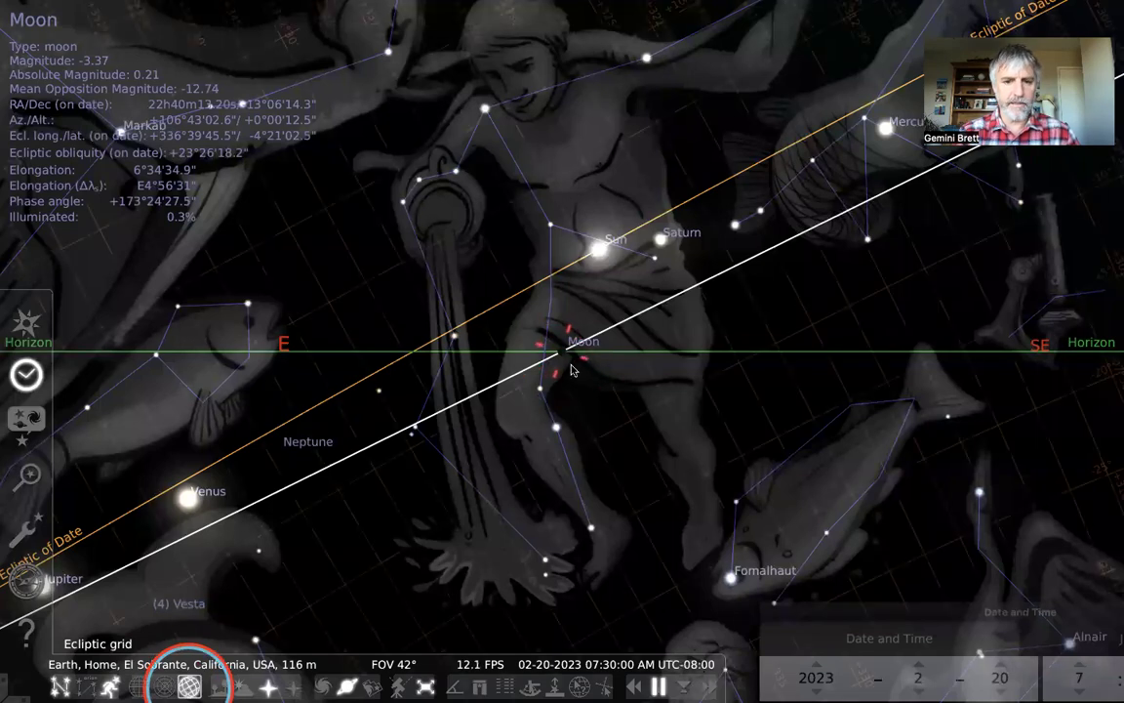
# Overlay the ecliptic grid to compare Saturn's and Mercury's ecliptic positions with Astro Gold's wheel, and hide the grid again
pyautogui.click(189, 686)
pyautogui.scroll(3, 557, 358)
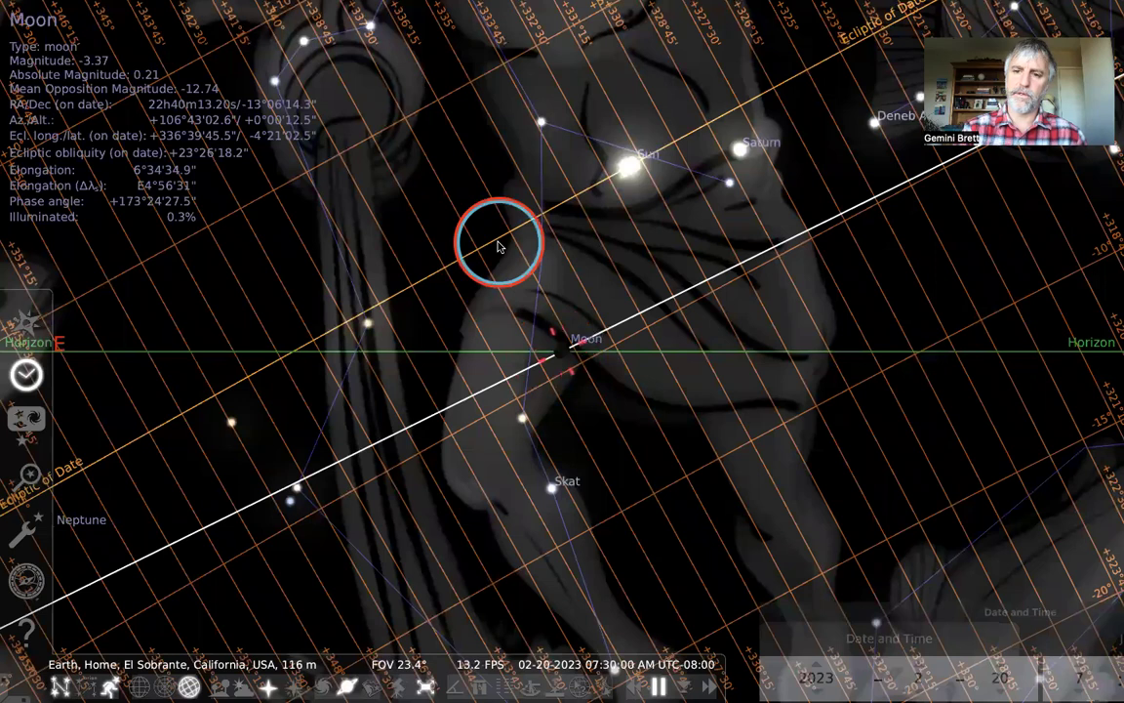
pyautogui.click(738, 149)
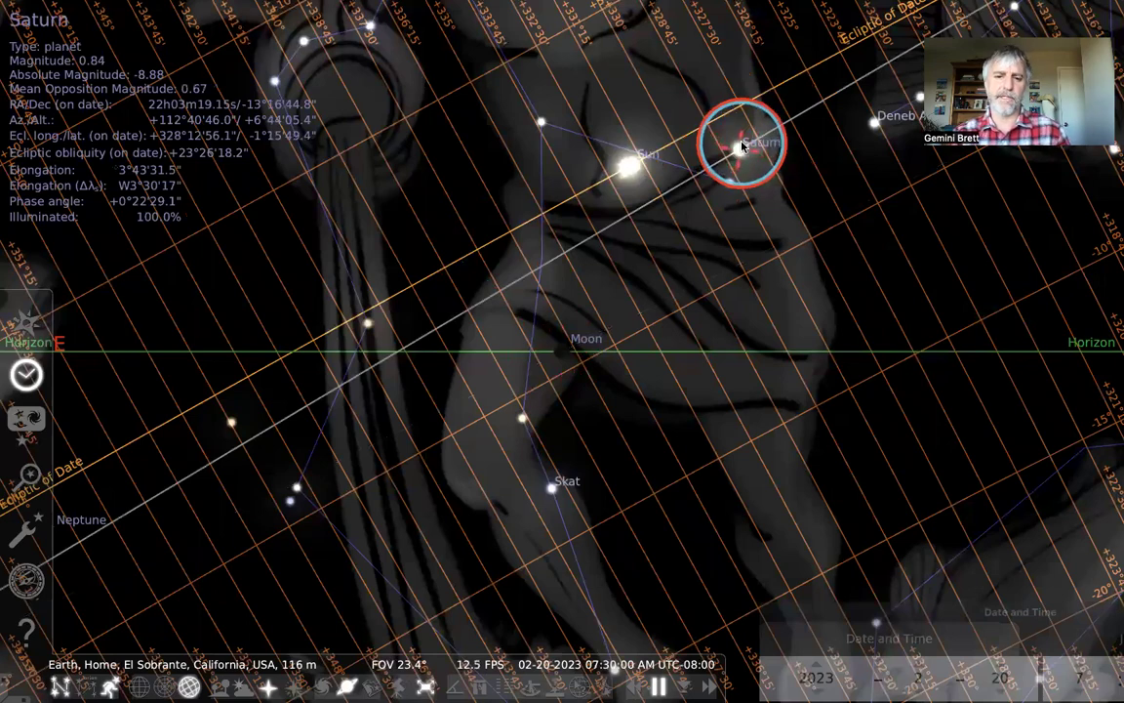
pyautogui.scroll(-1, 671, 234)
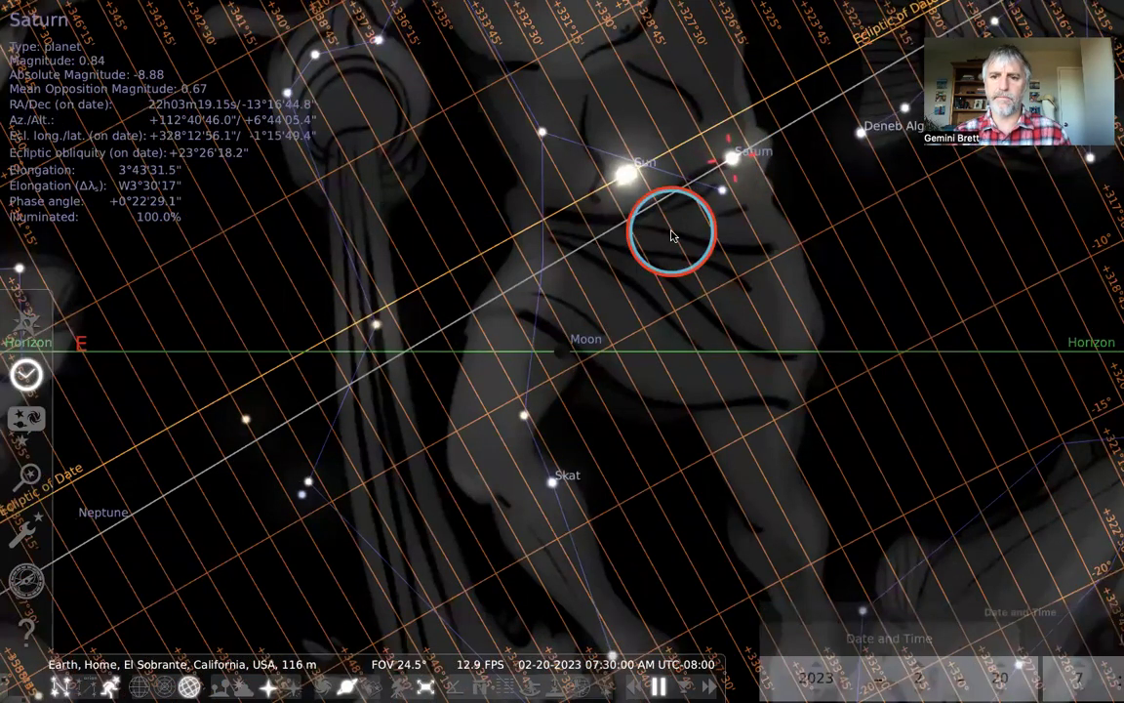
pyautogui.scroll(-4, 825, 178)
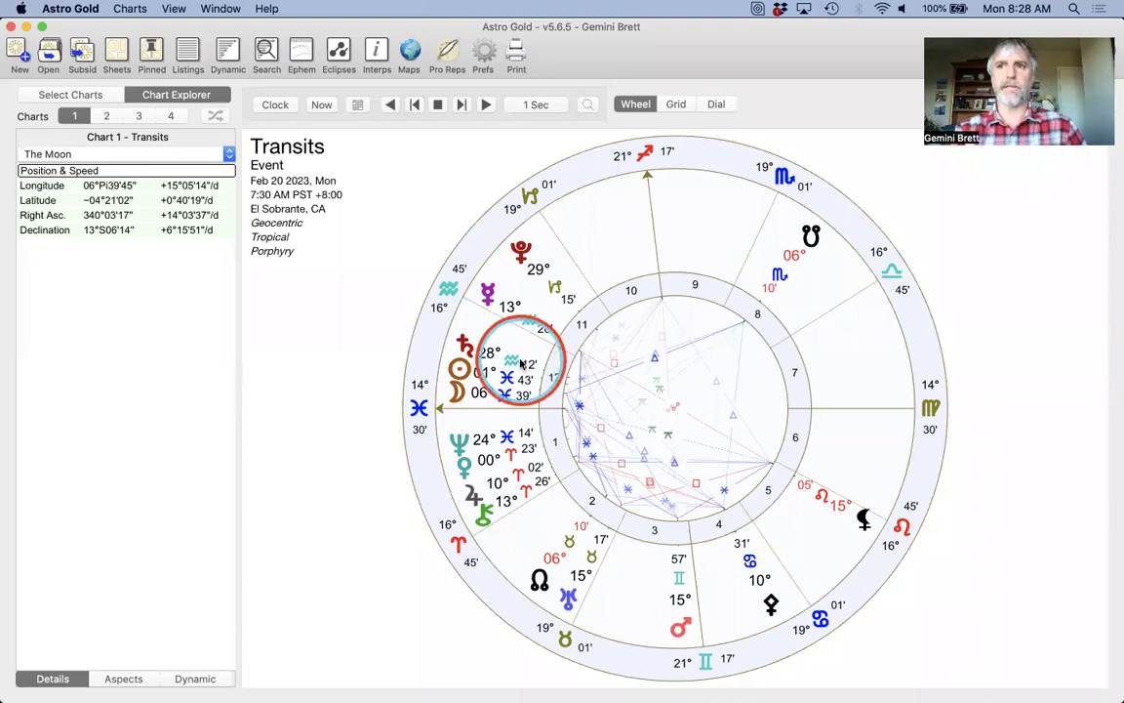
pyautogui.hotkey('ctrl', 'Right')
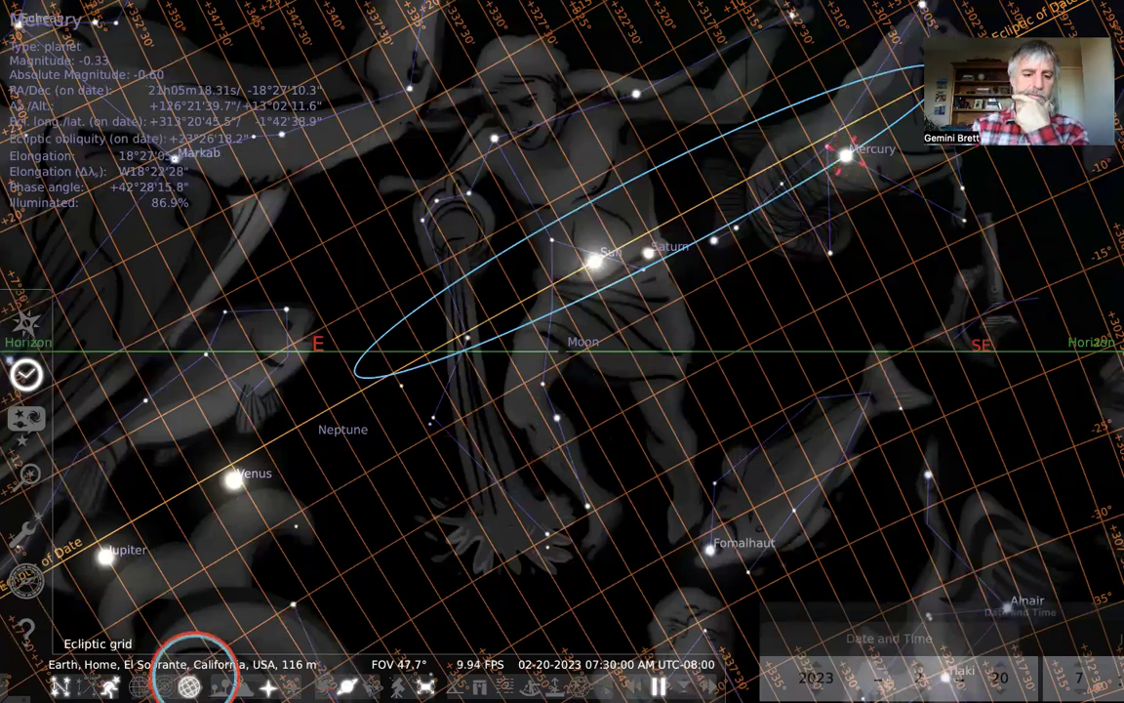
pyautogui.click(192, 684)
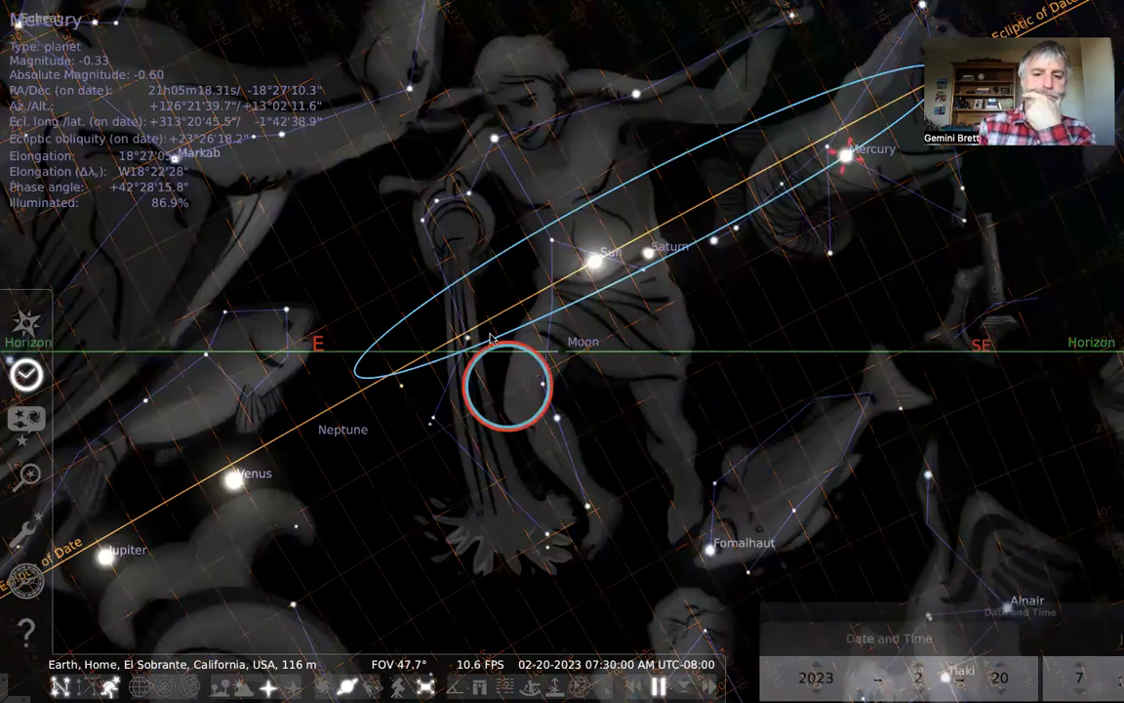
# Reselect the Moon and widen the field of view to 141°, turning toward the south to show where its orbit crosses the ecliptic
pyautogui.scroll(-5, 491, 338)
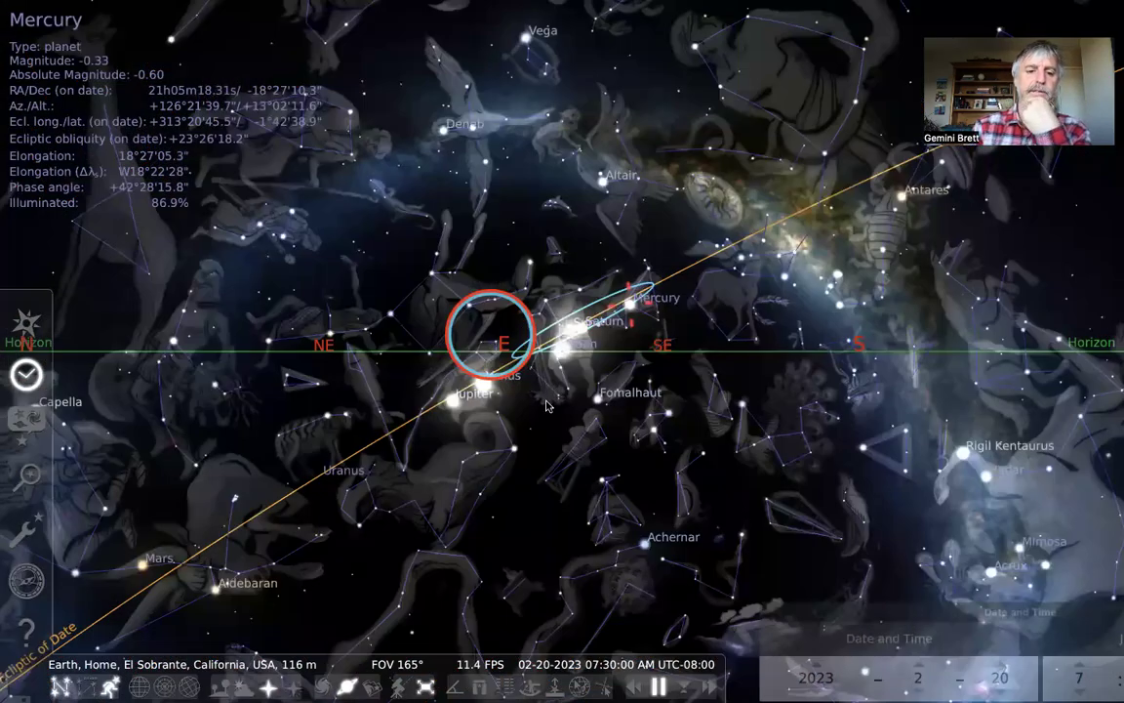
pyautogui.scroll(-1, 546, 400)
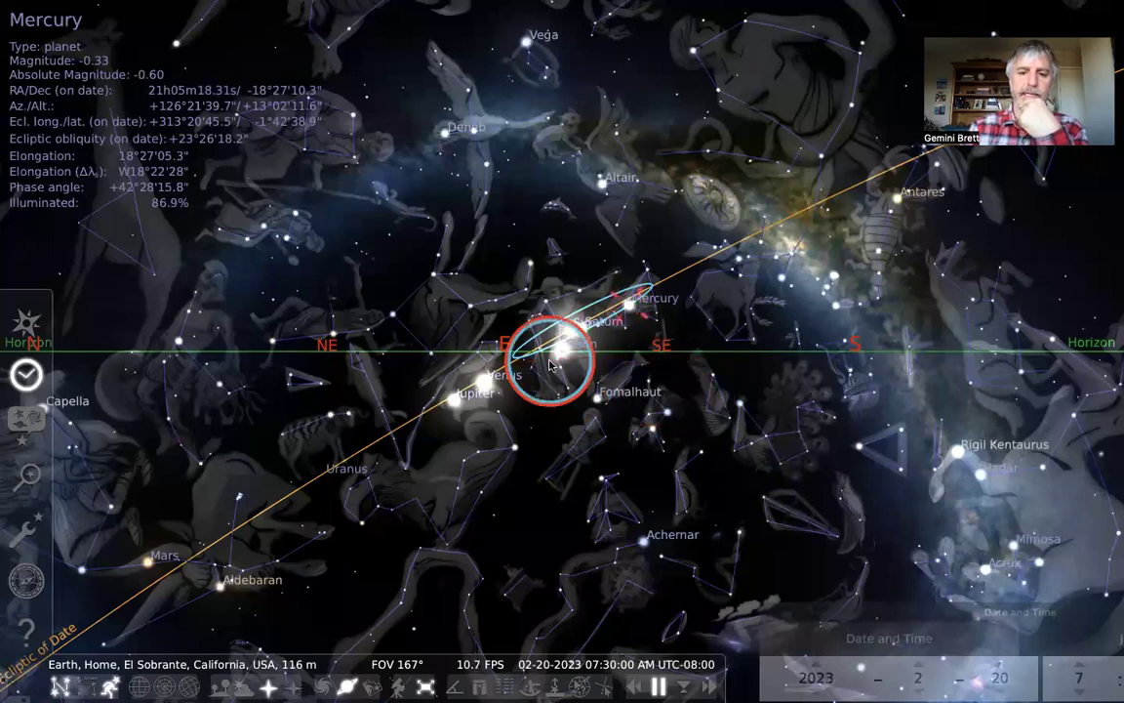
pyautogui.scroll(1, 550, 360)
pyautogui.scroll(3, 564, 348)
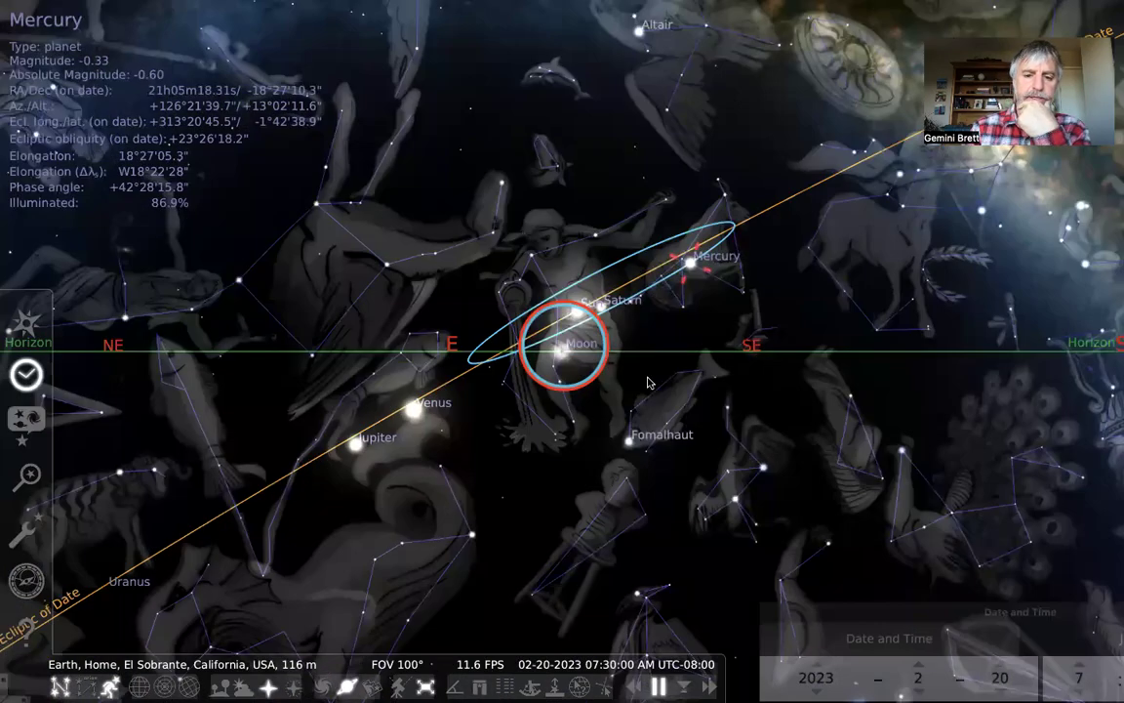
pyautogui.click(648, 383)
pyautogui.scroll(-1, 648, 383)
pyautogui.scroll(-3, 591, 412)
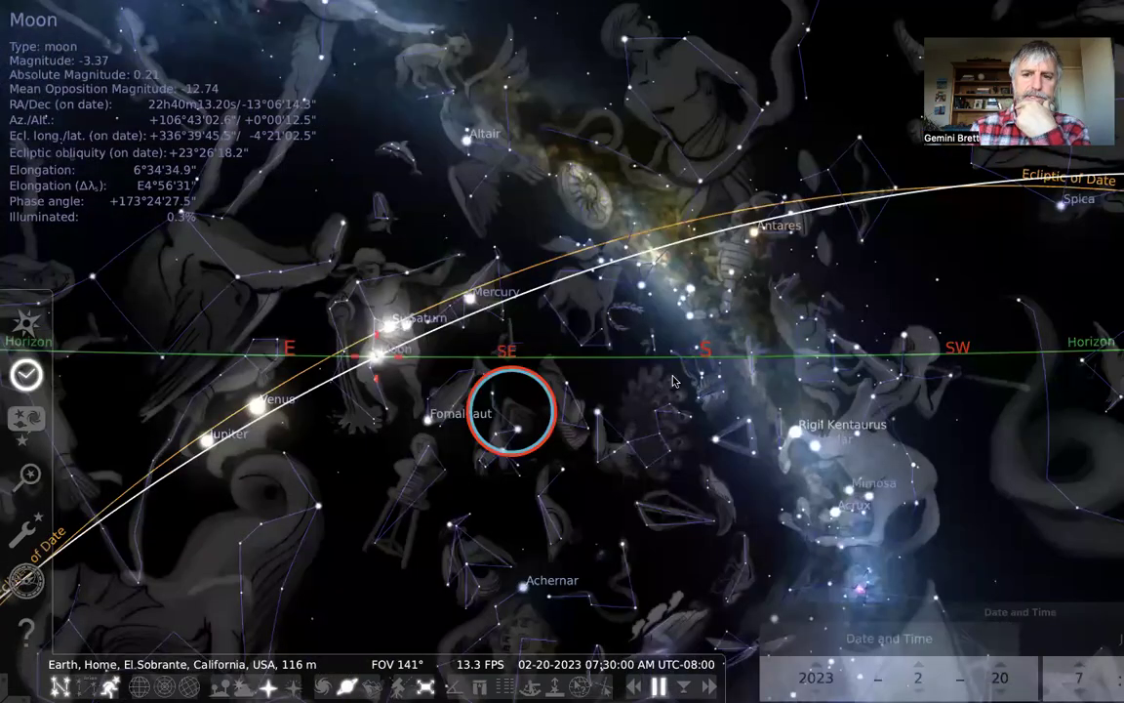
pyautogui.moveTo(422, 378); pyautogui.dragTo(234, 354)
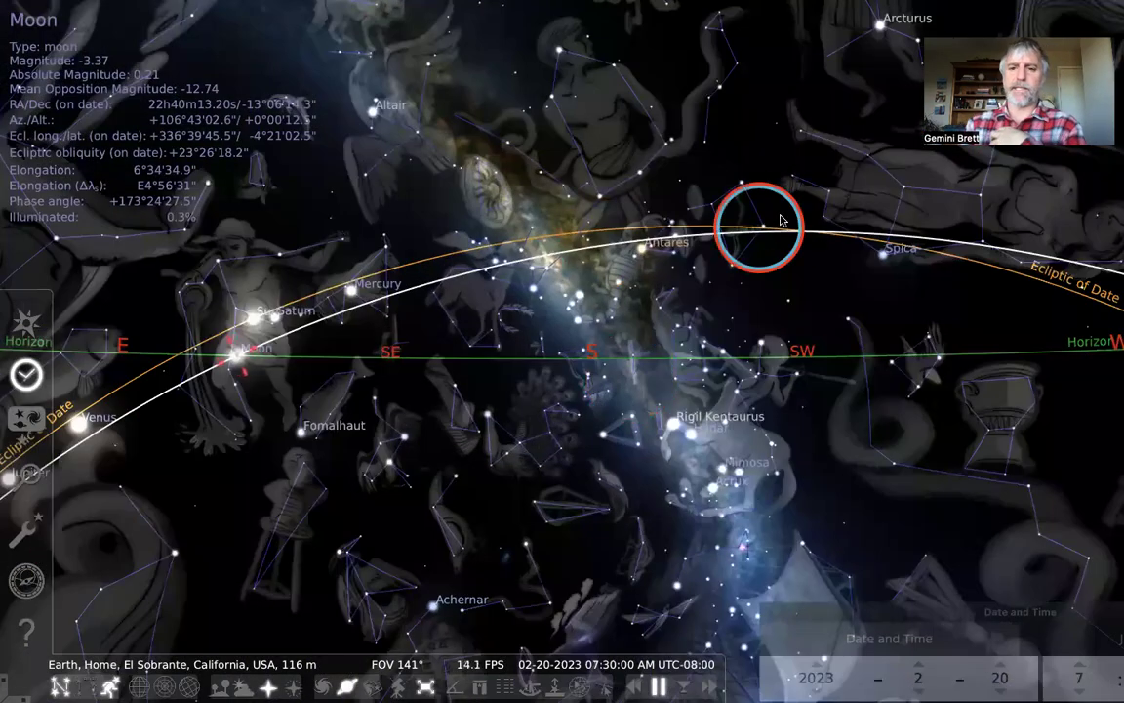
# Enable topocentric coordinates in the planetarium options and move the configuration window off the Moon
pyautogui.click(32, 531)
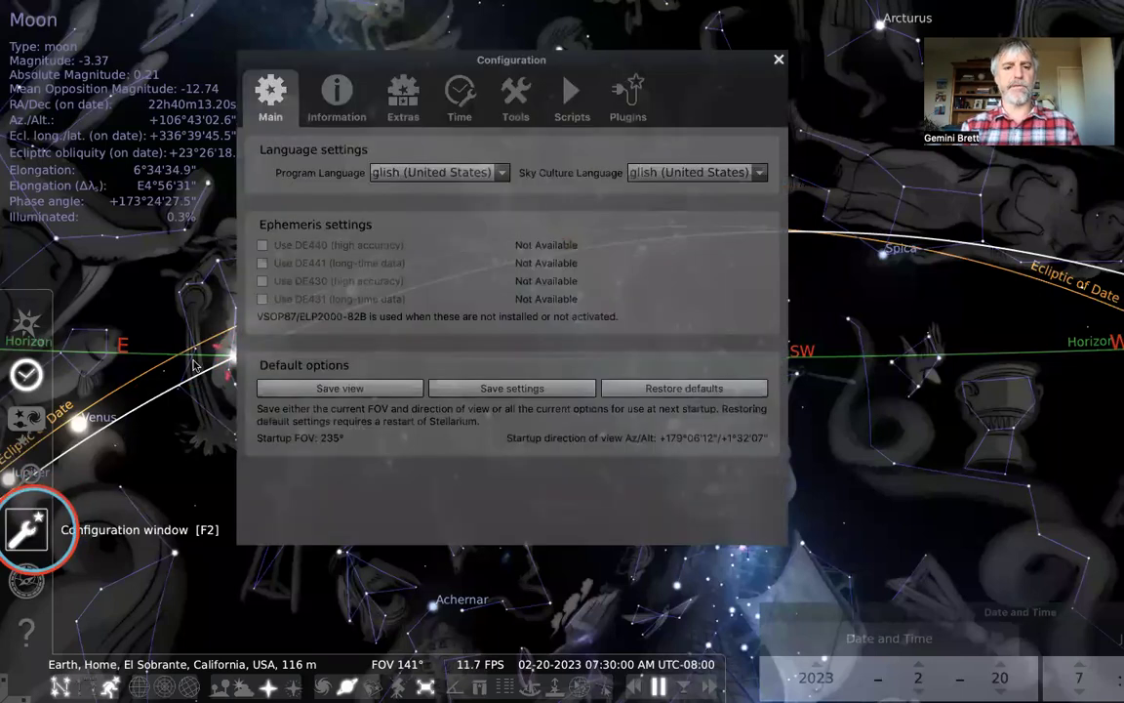
pyautogui.click(517, 95)
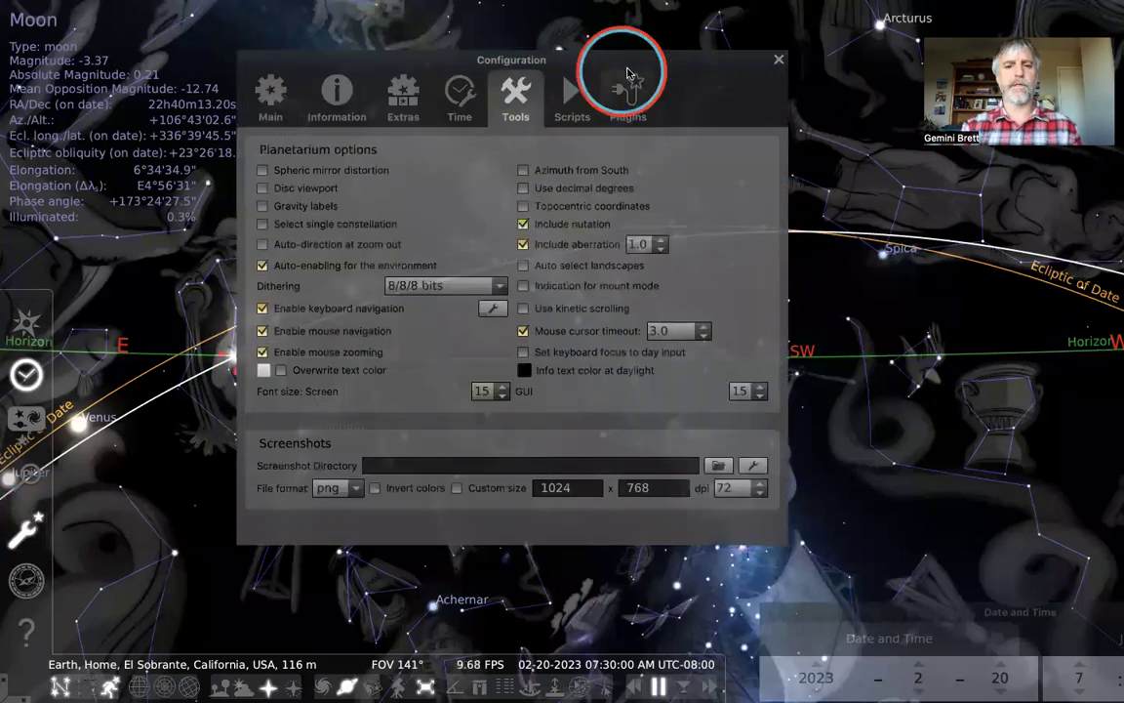
pyautogui.click(523, 206)
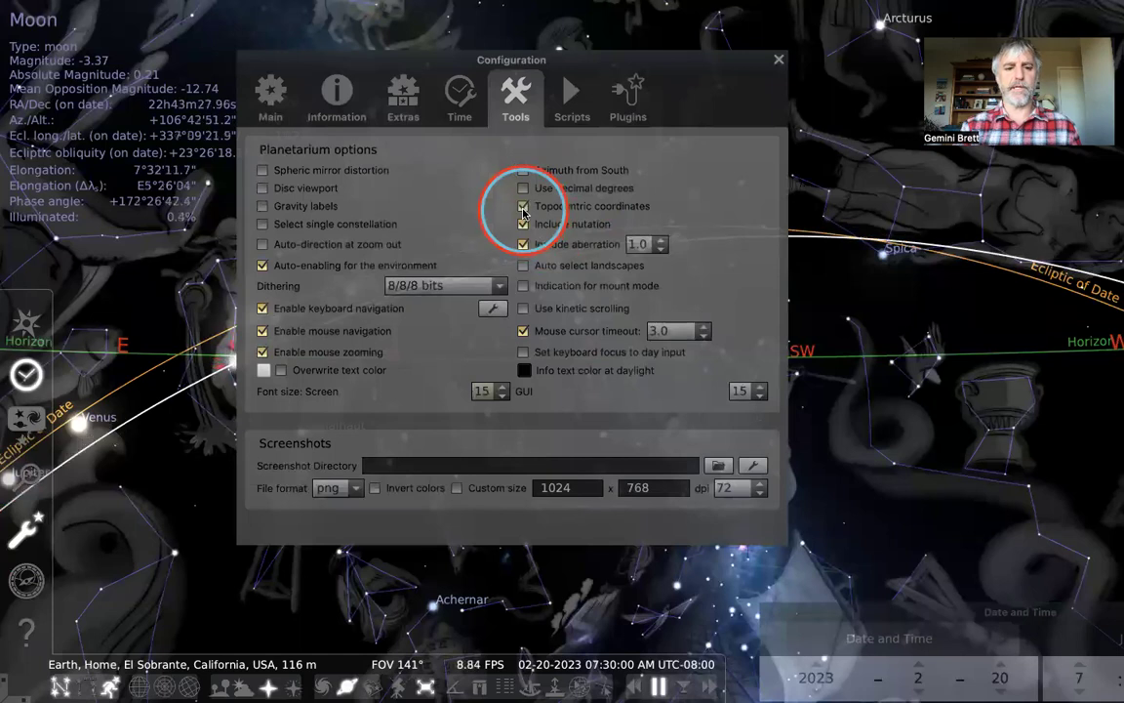
pyautogui.moveTo(644, 65); pyautogui.dragTo(806, 183)
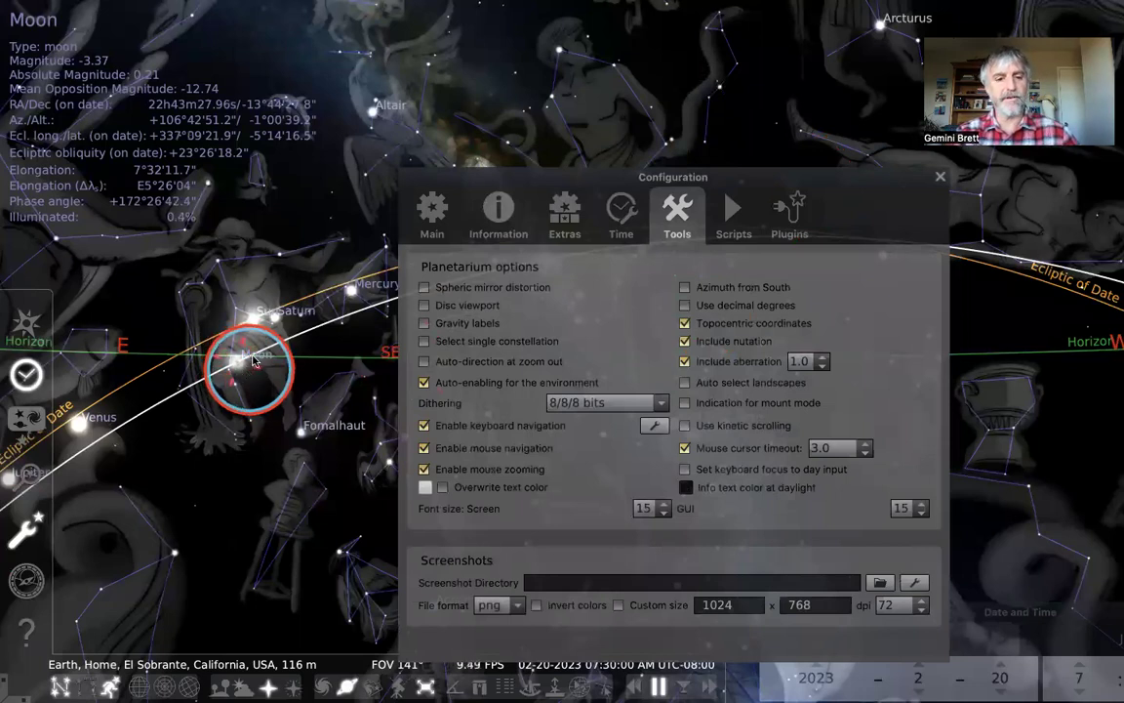
# Switch to Astro Gold, apply Parallax Moon set to On, and check the Moon's azimuth and altitude in the Points List
pyautogui.hotkey('ctrl', 'Left')
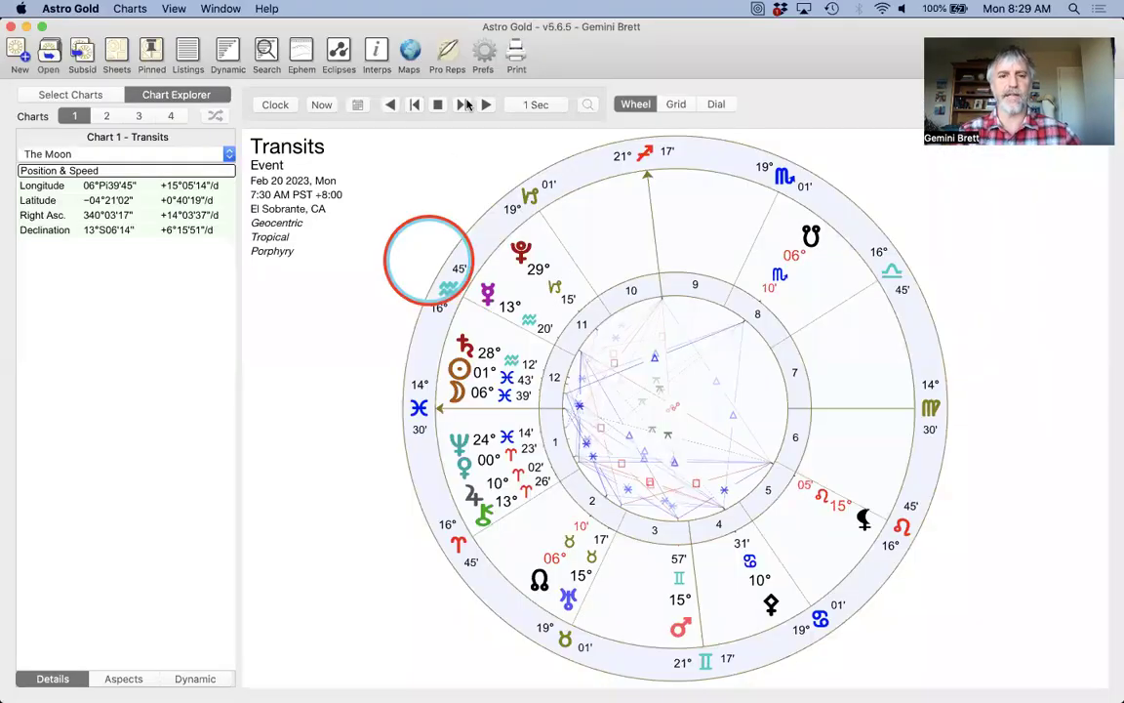
pyautogui.click(481, 56)
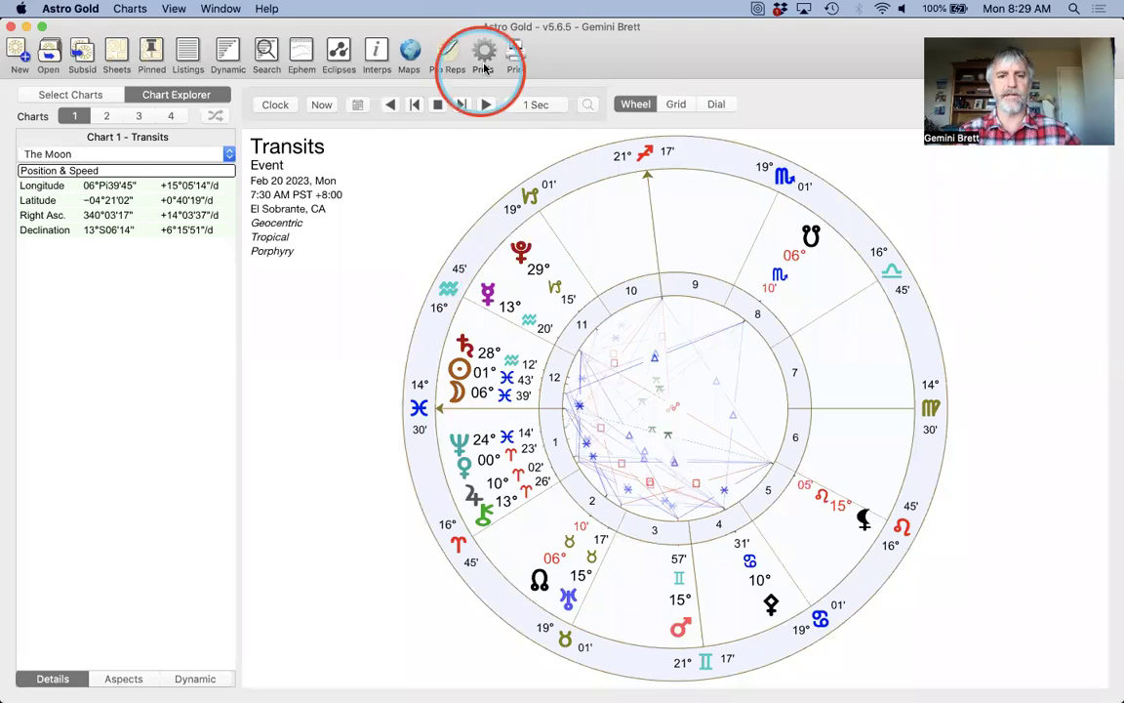
pyautogui.click(397, 197)
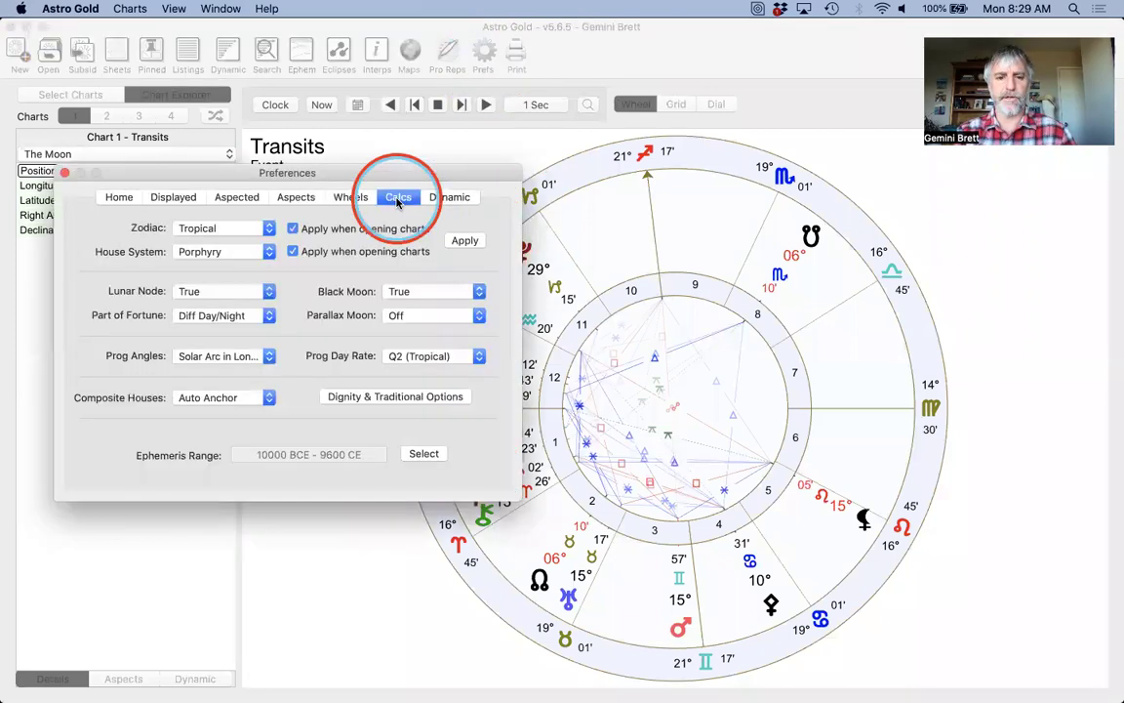
pyautogui.click(396, 315)
pyautogui.click(397, 330)
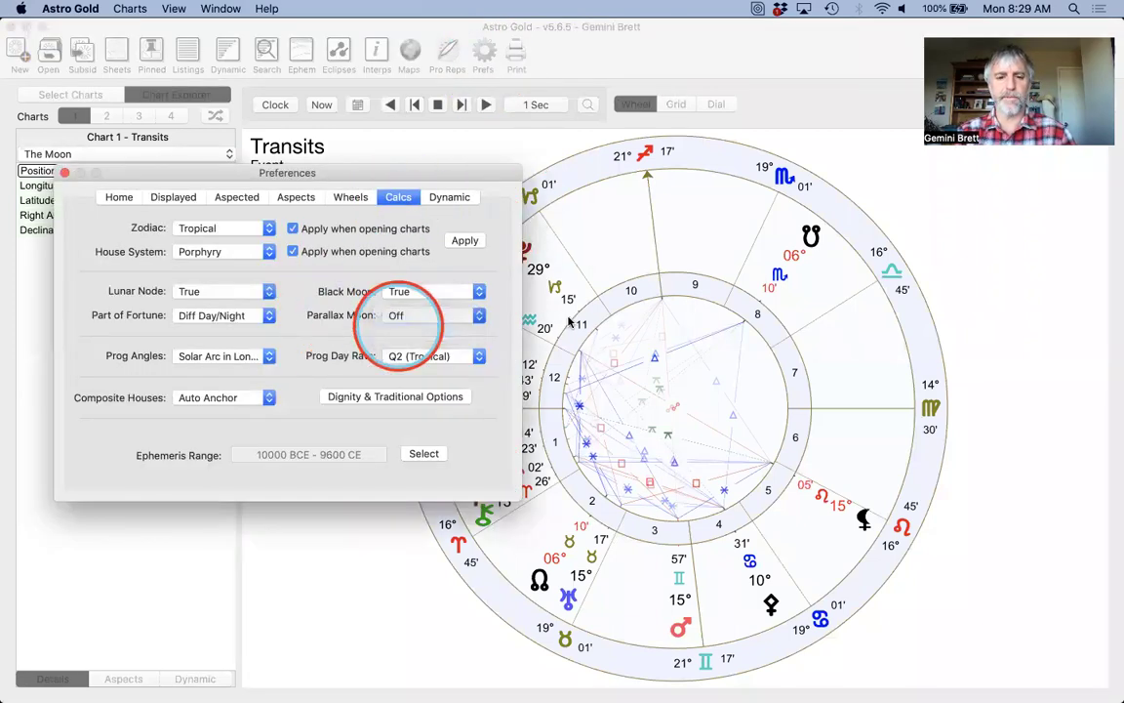
pyautogui.click(465, 240)
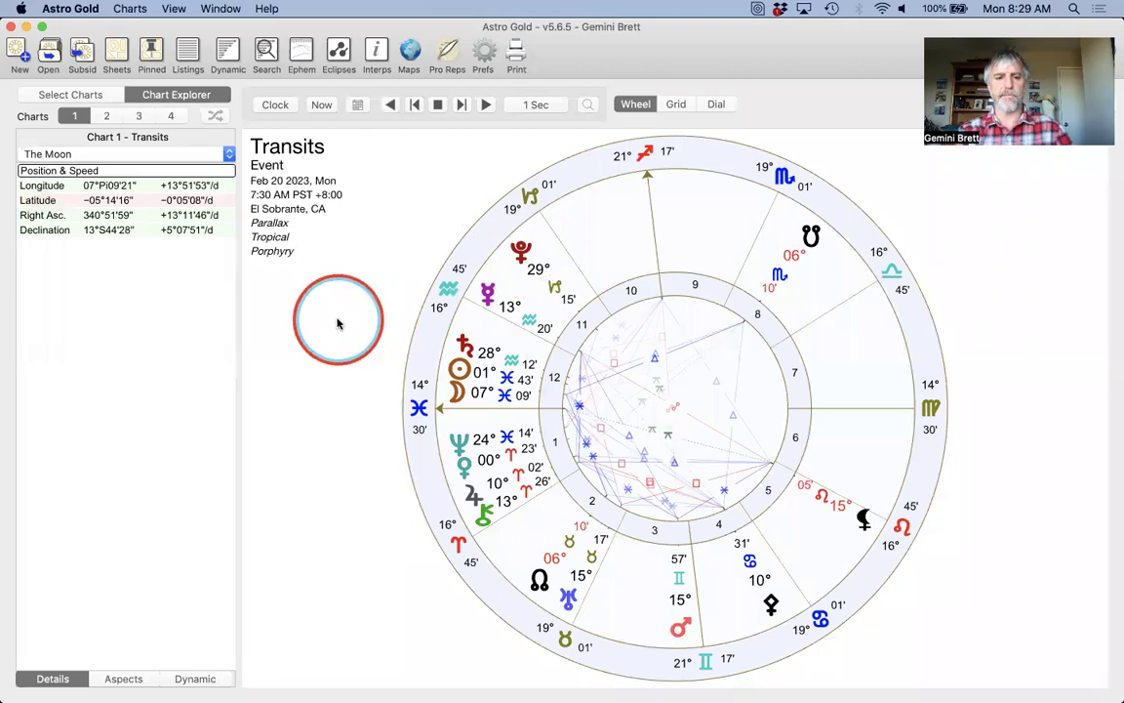
pyautogui.press('super+shift+s')
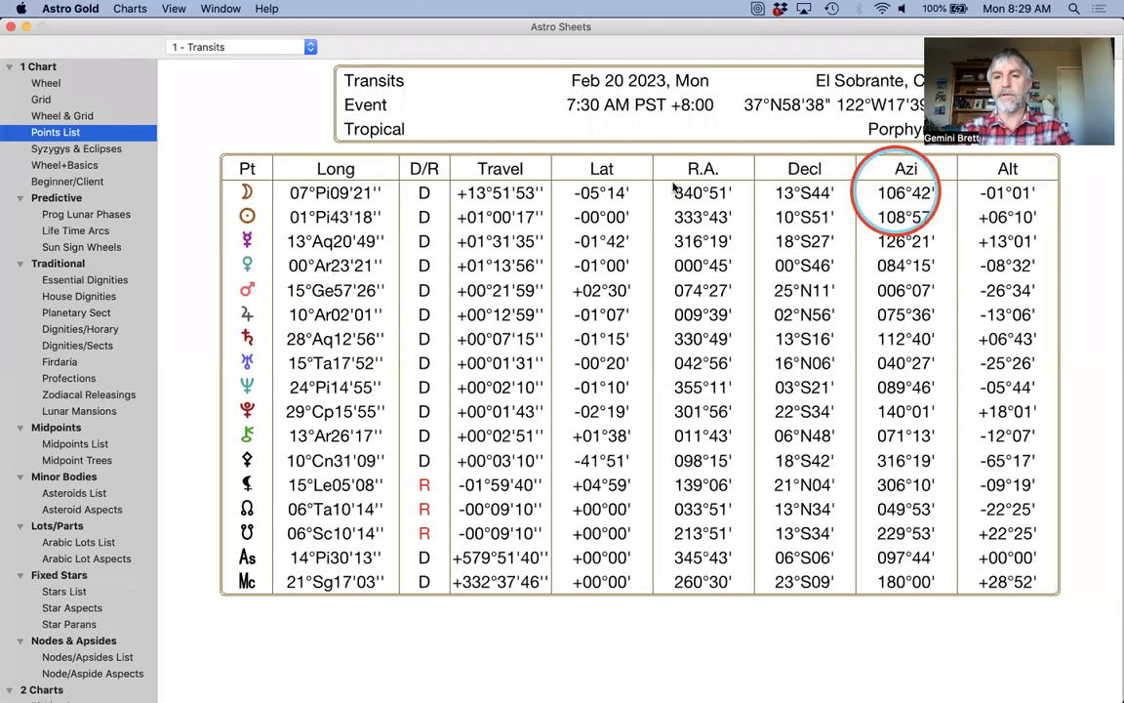
pyautogui.click(11, 28)
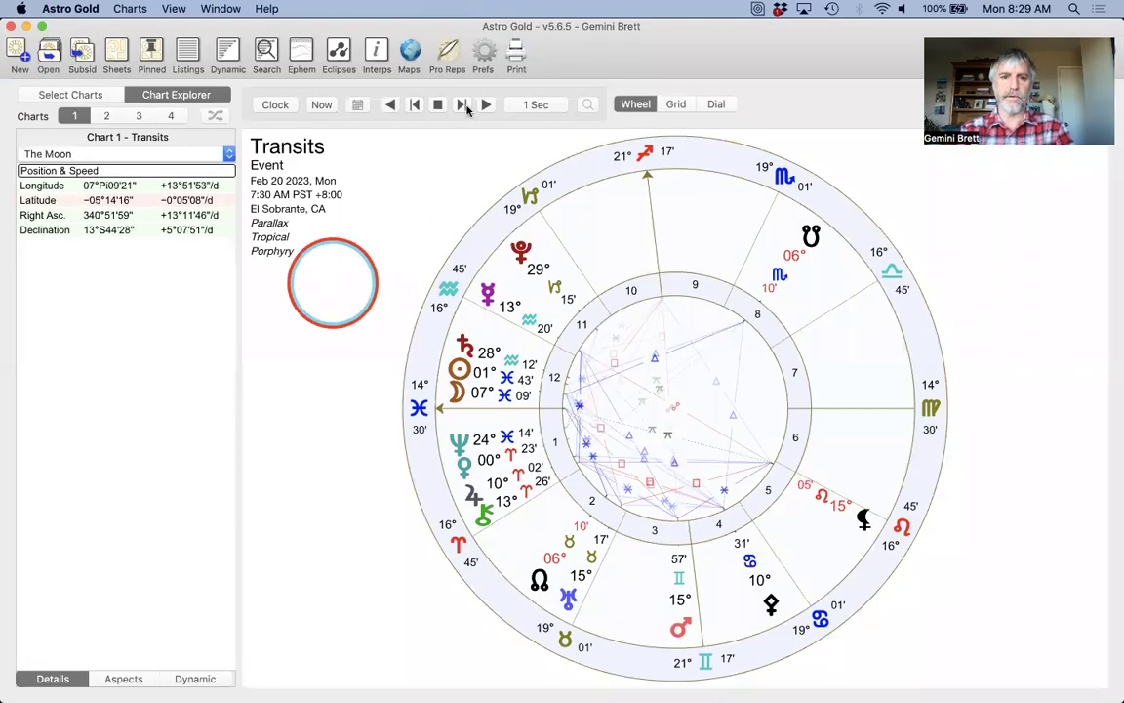
# Set Parallax Moon back to Off in the calculation preferences and return to Stellarium
pyautogui.click(511, 51)
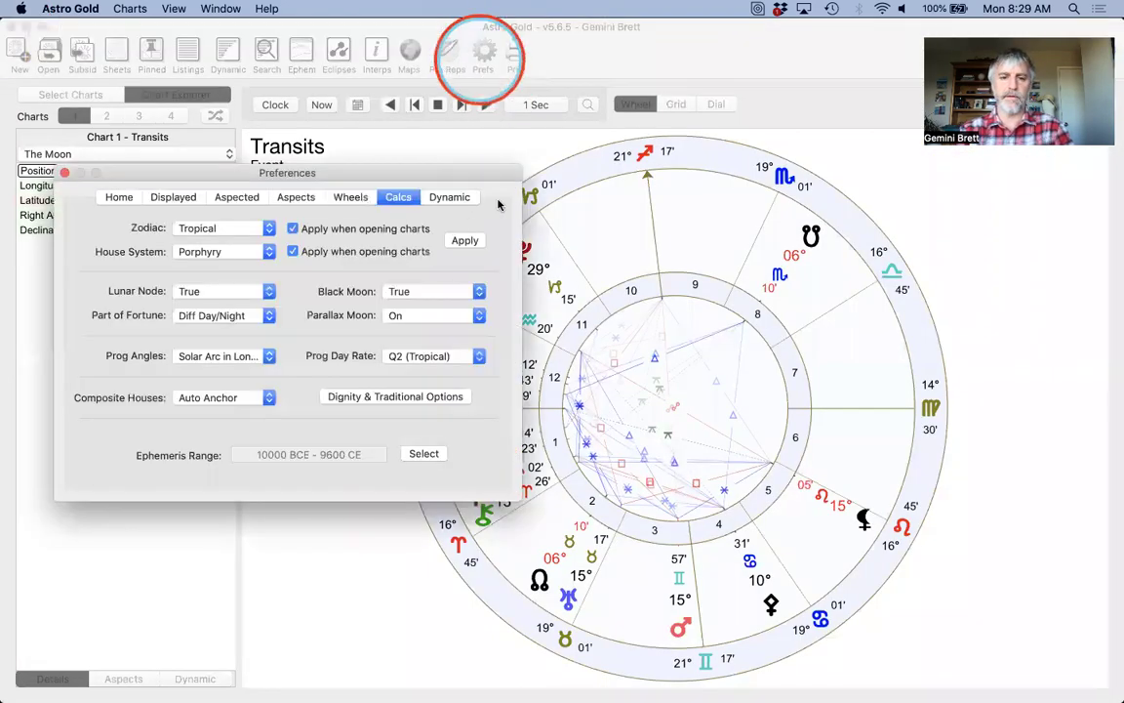
pyautogui.click(409, 320)
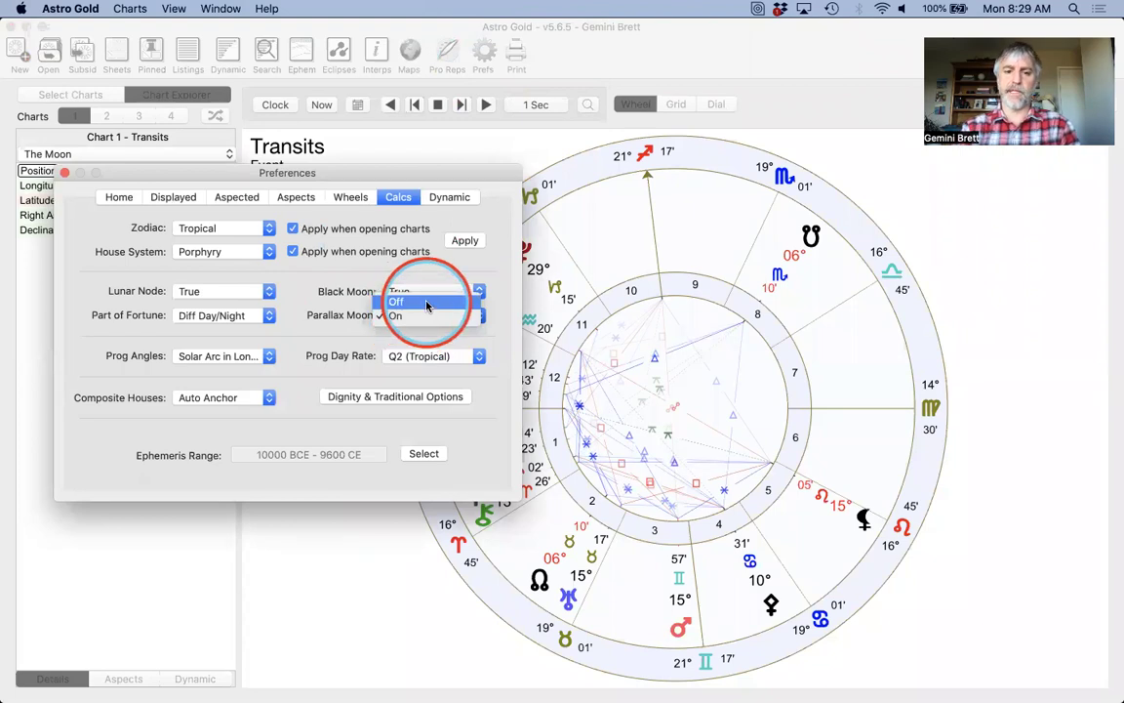
pyautogui.click(427, 306)
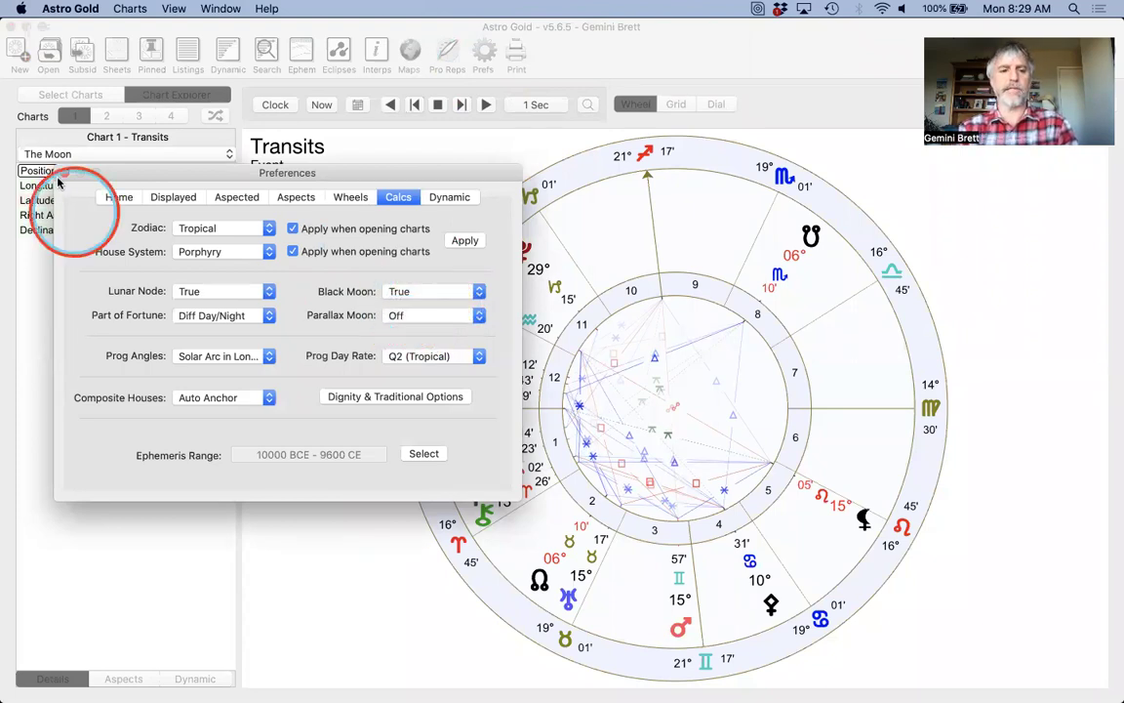
pyautogui.click(64, 173)
pyautogui.click(346, 375)
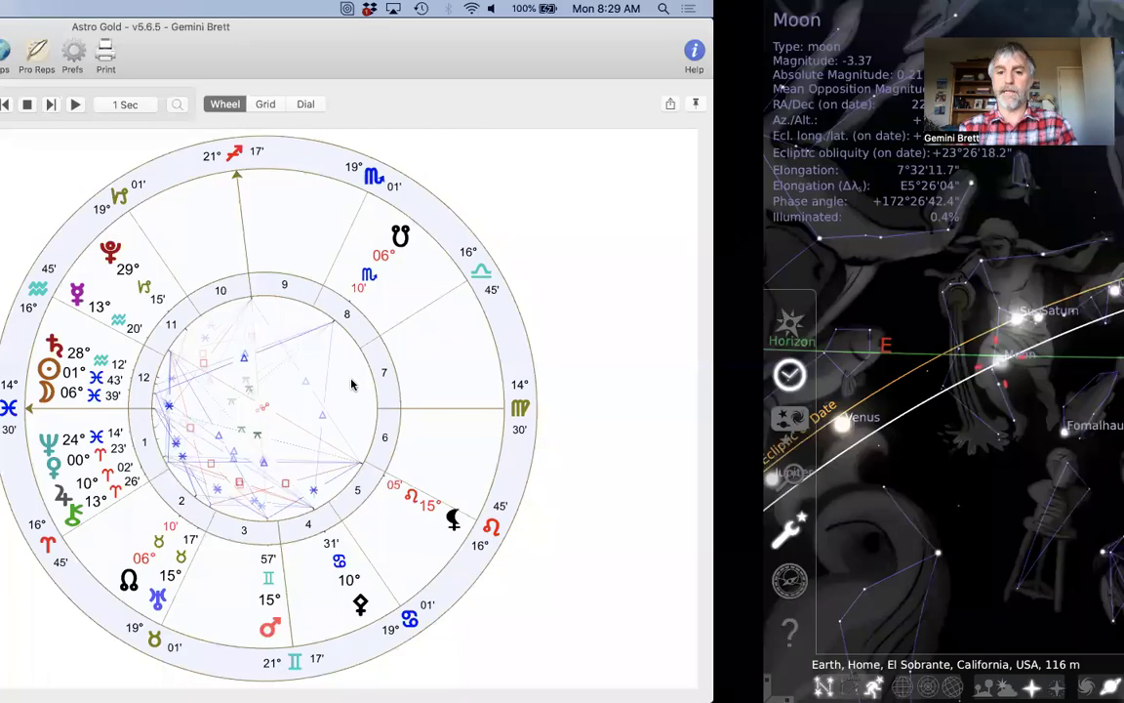
pyautogui.click(1123, 319)
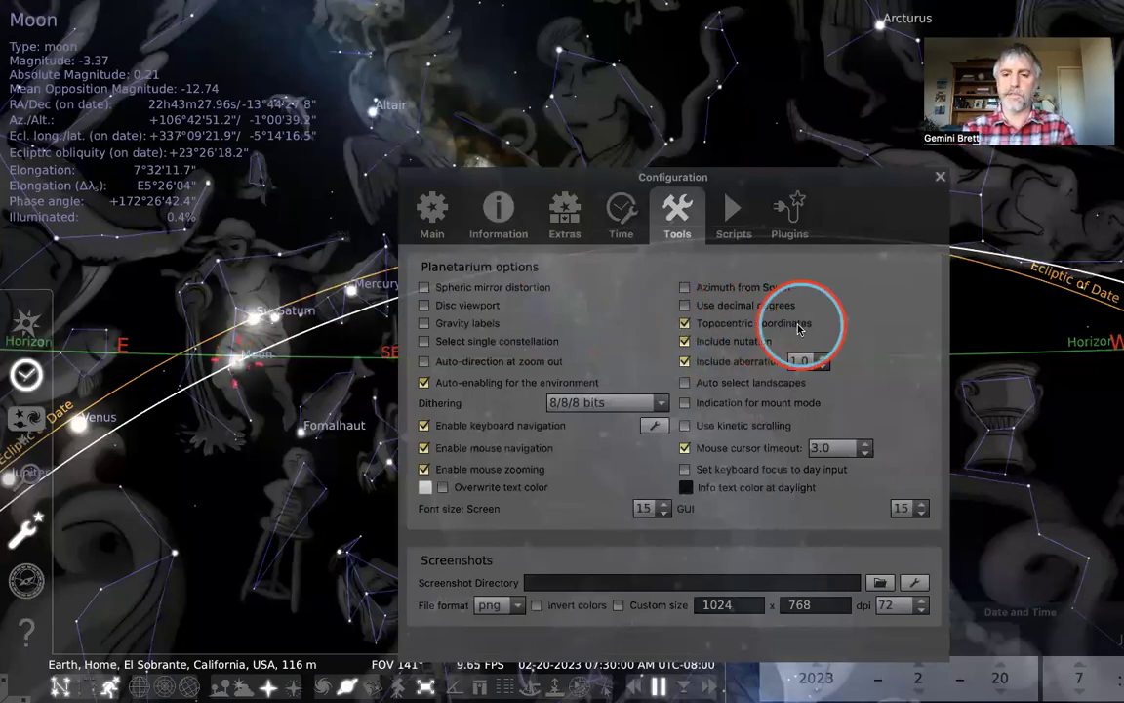
# Disable topocentric coordinates and move the configuration window clear of the orbit and ecliptic crossing
pyautogui.click(685, 324)
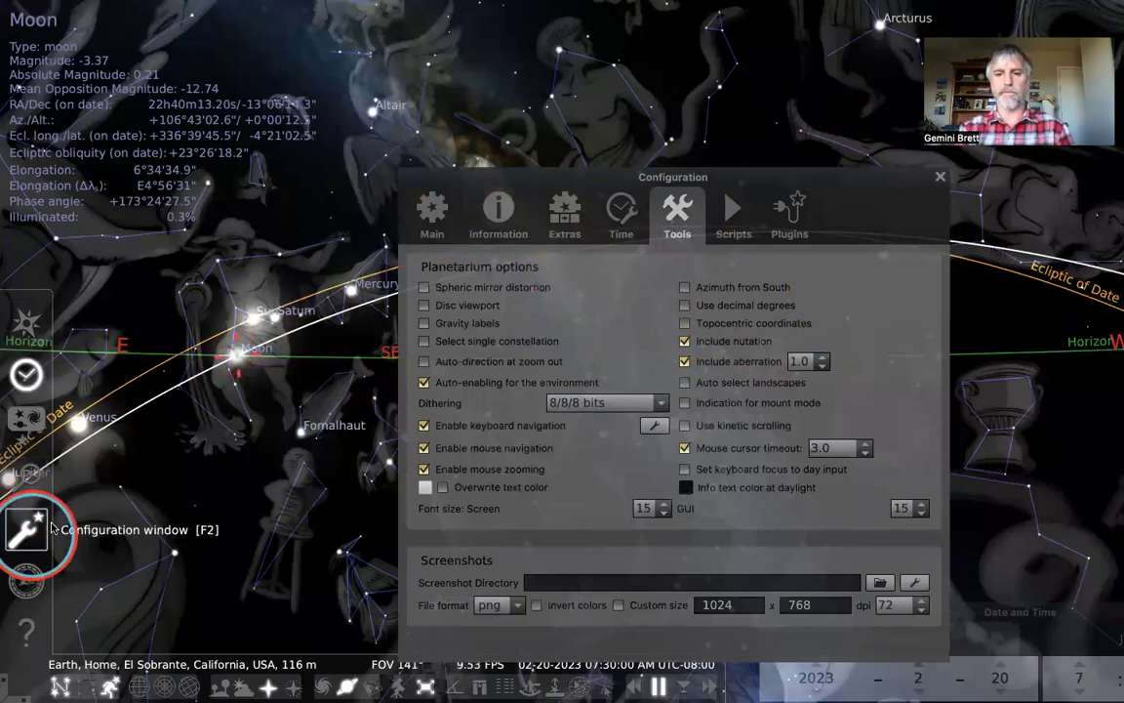
pyautogui.moveTo(800, 177); pyautogui.dragTo(699, 210)
pyautogui.moveTo(703, 264); pyautogui.dragTo(575, 383)
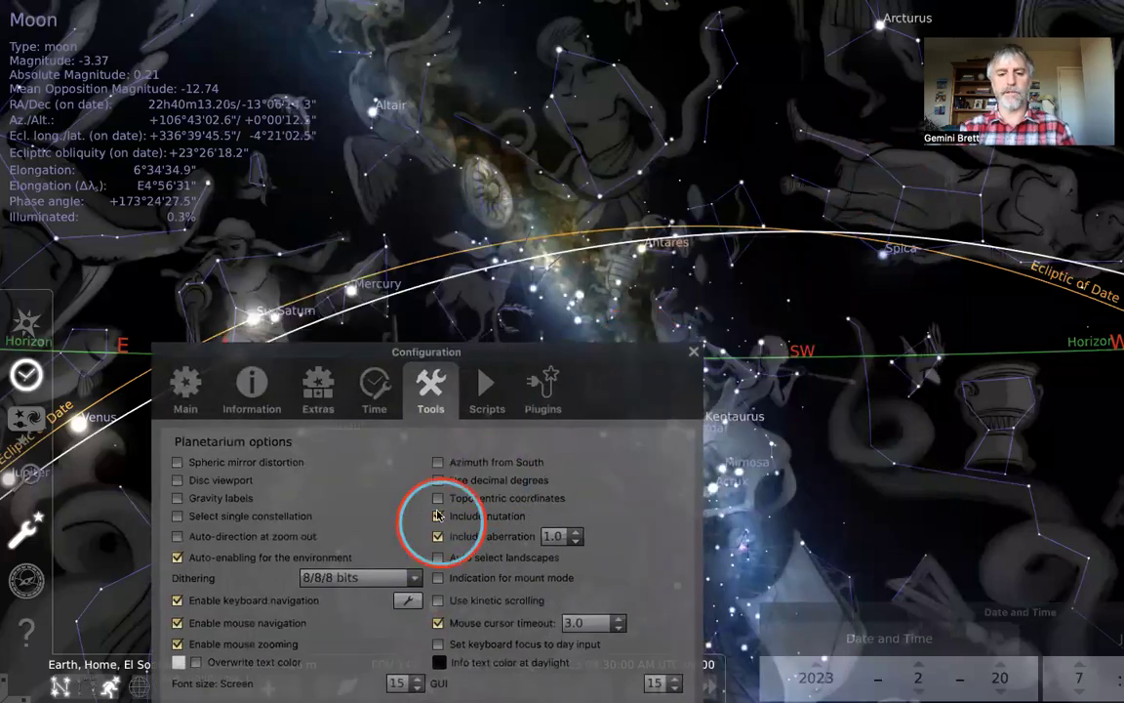
# Toggle topocentric coordinates on and off repeatedly to compare the Moon's position and orbit line, leaving the option off
pyautogui.click(437, 498)
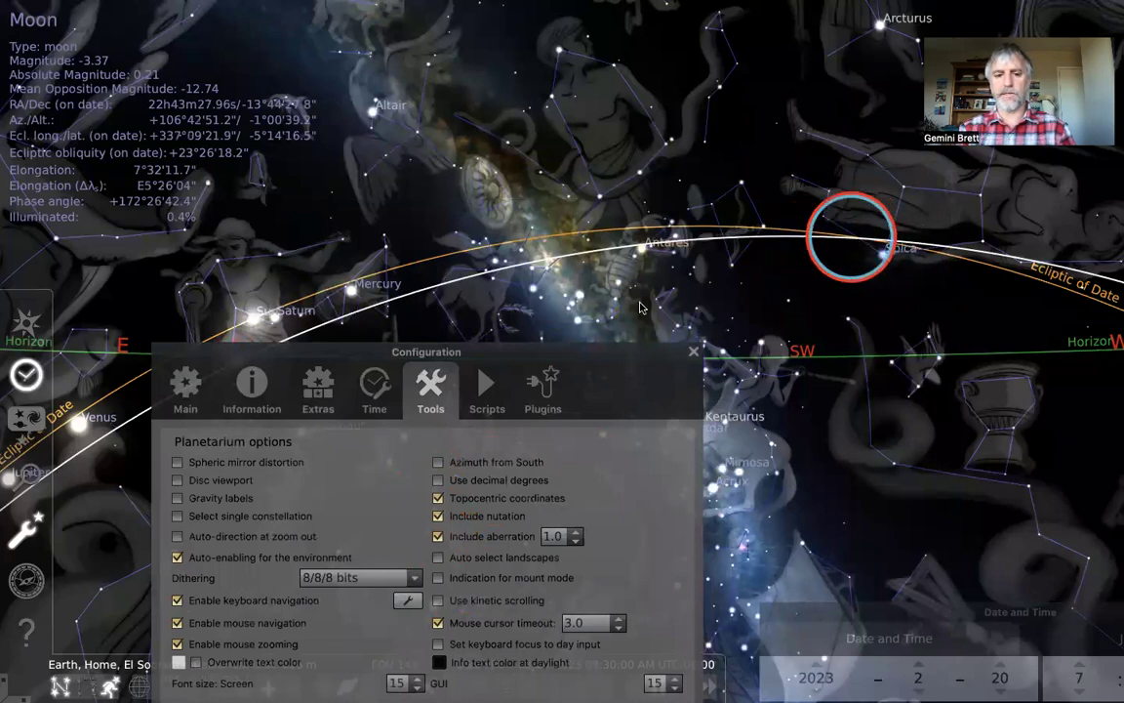
pyautogui.click(439, 499)
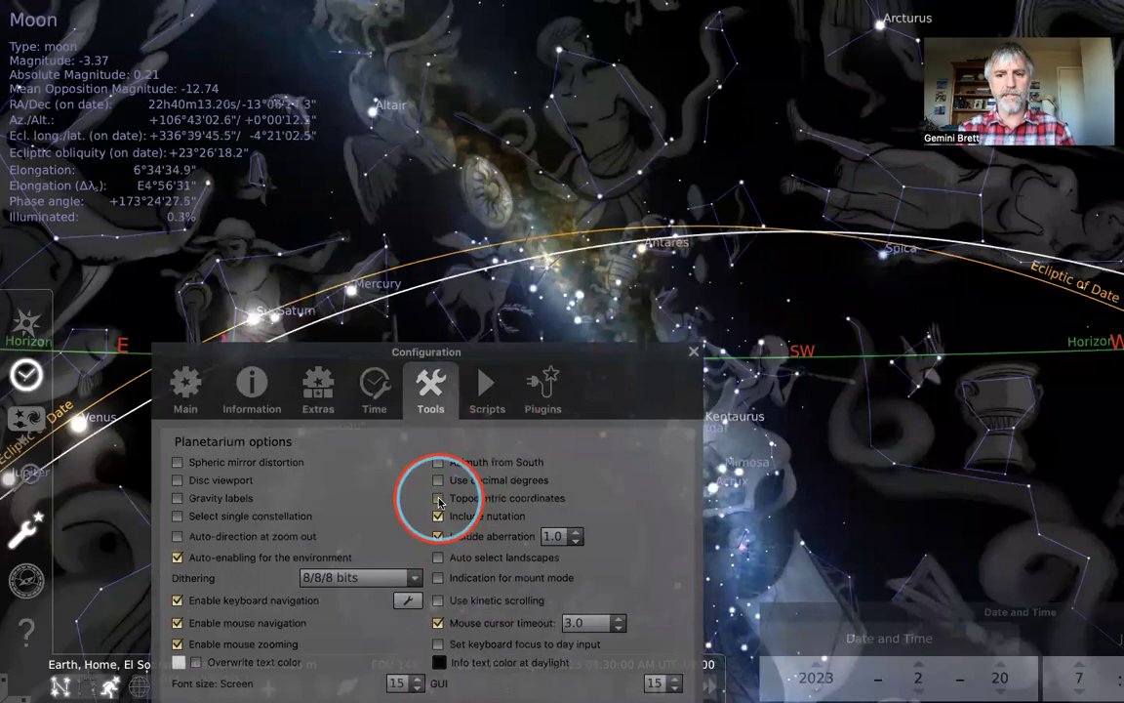
pyautogui.click(438, 499)
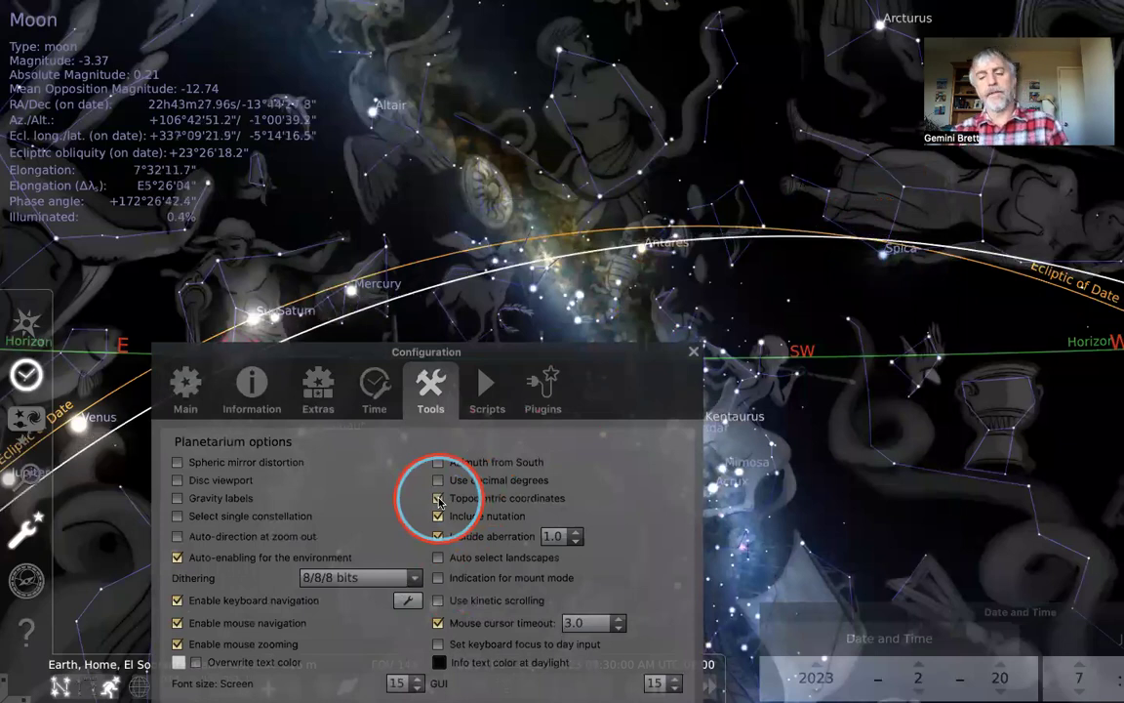
pyautogui.click(438, 499)
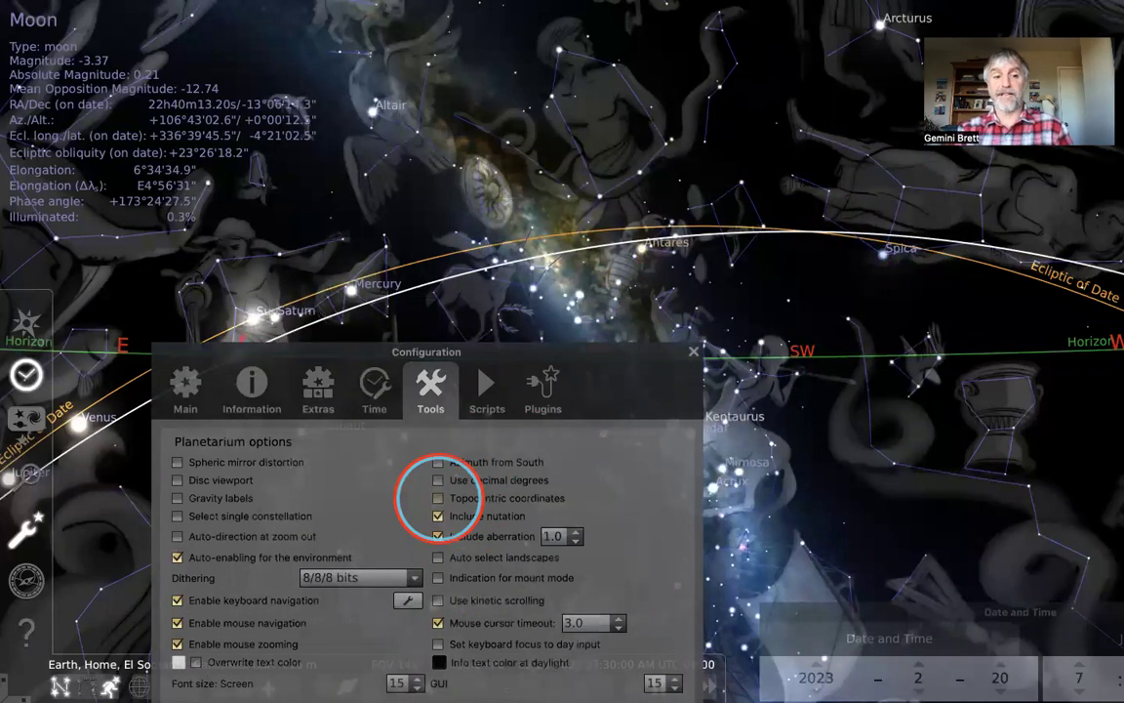
pyautogui.click(438, 499)
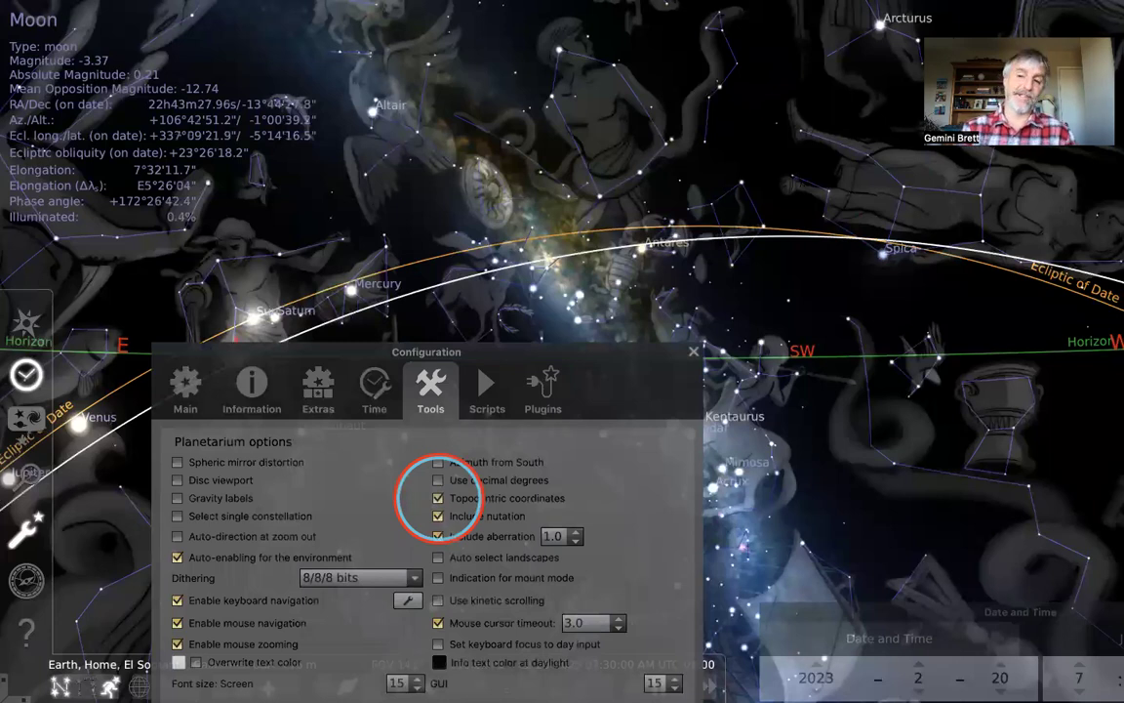
pyautogui.click(439, 498)
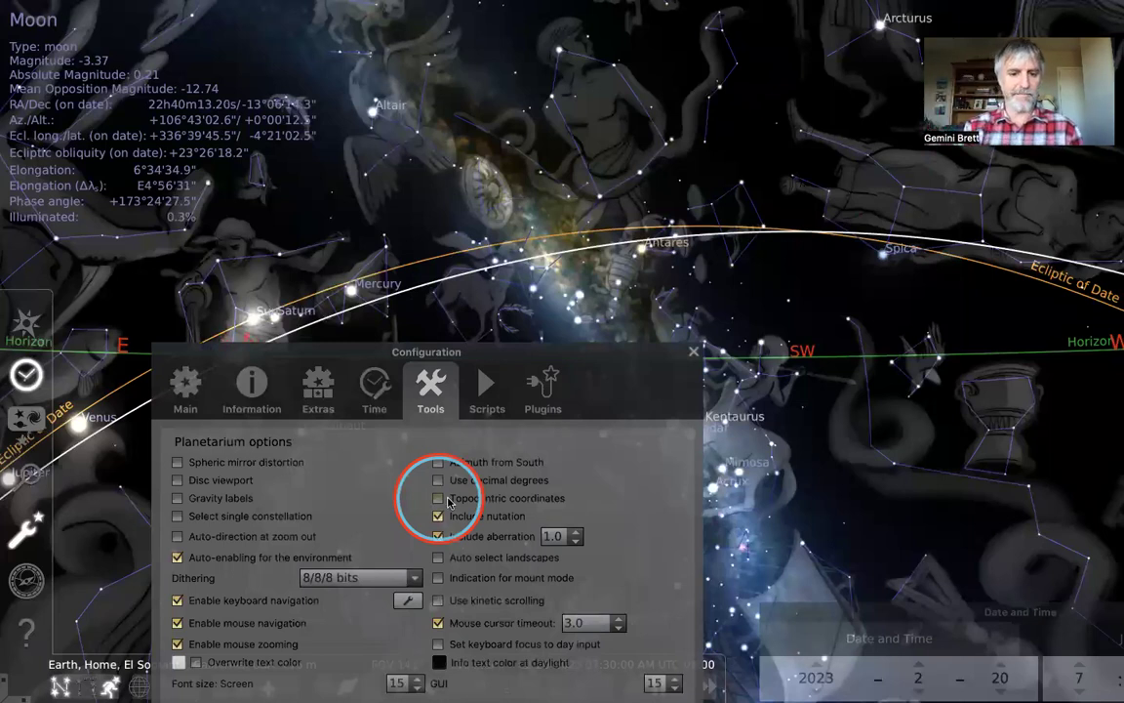
# Compare the Moon once more with topocentric coordinates on and off, close the configuration window with them off, and deselect the Moon
pyautogui.click(440, 499)
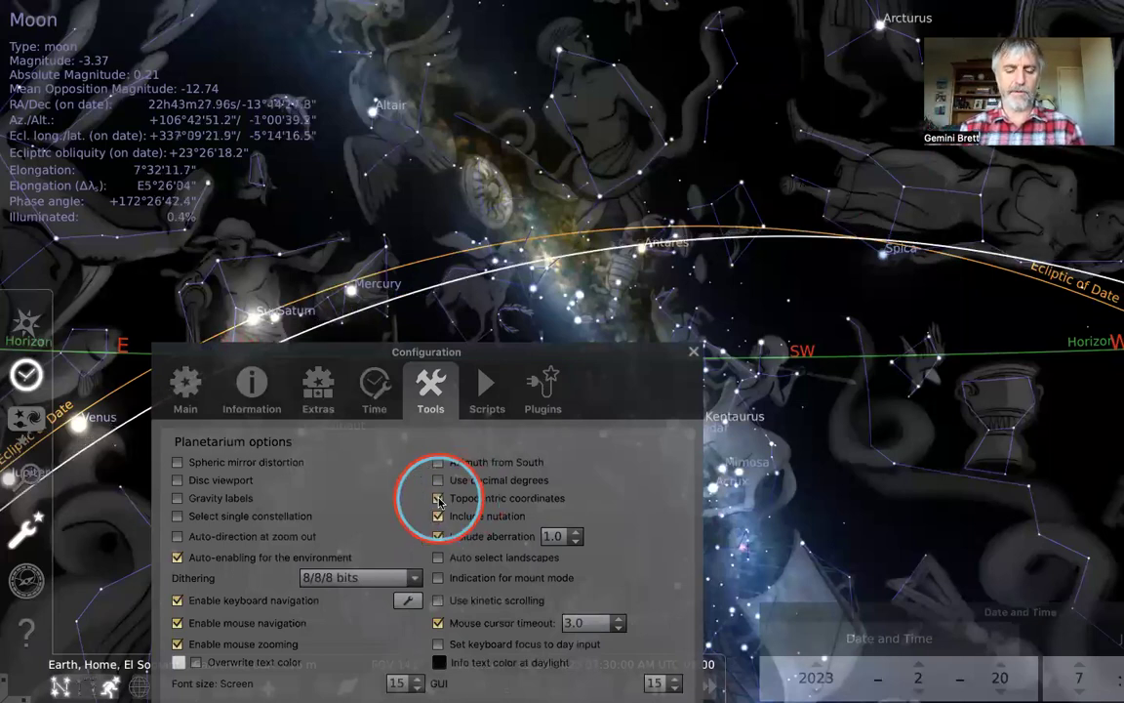
pyautogui.click(439, 498)
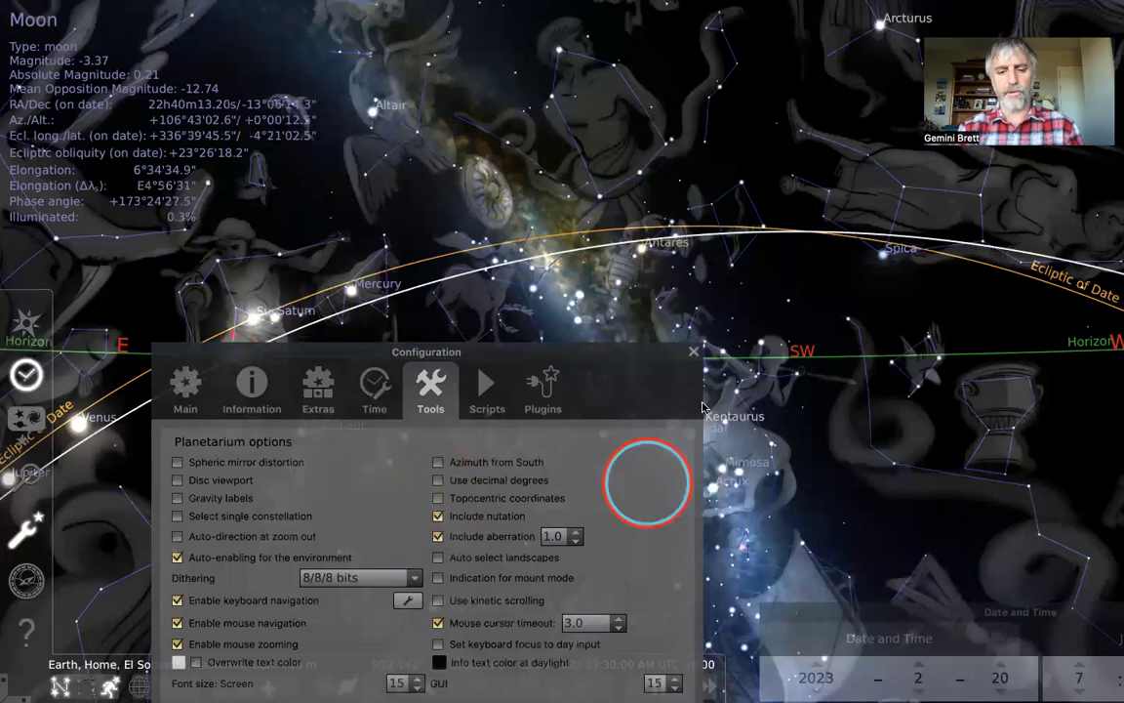
pyautogui.click(694, 353)
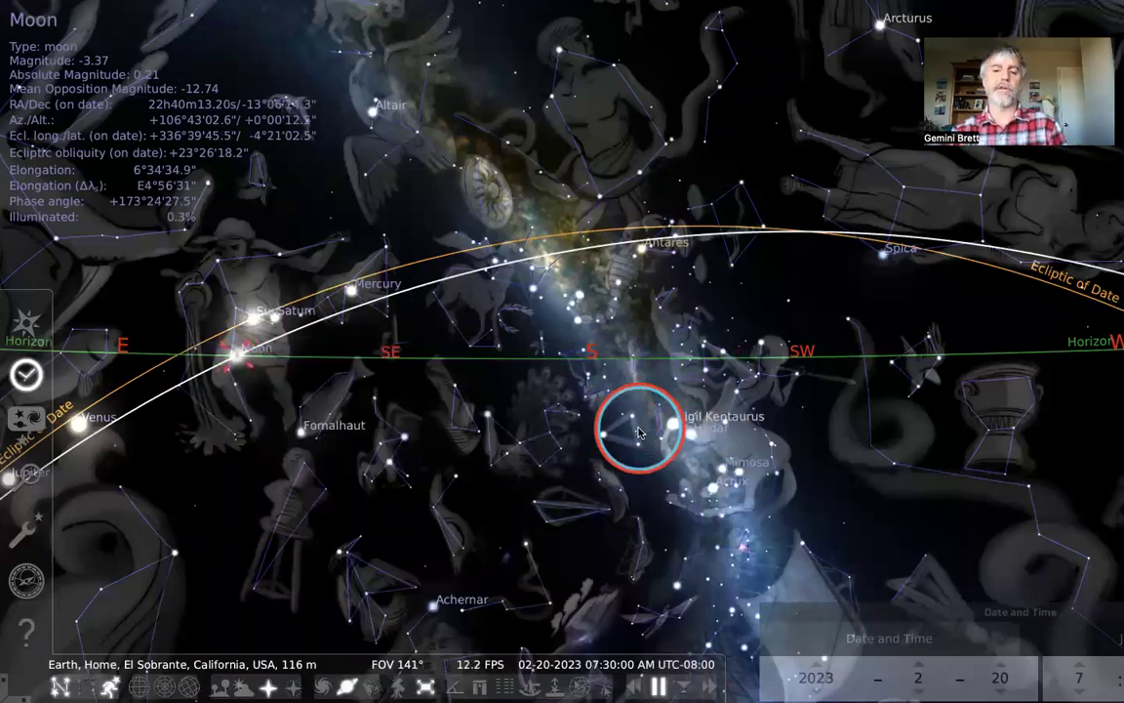
pyautogui.press('Escape')
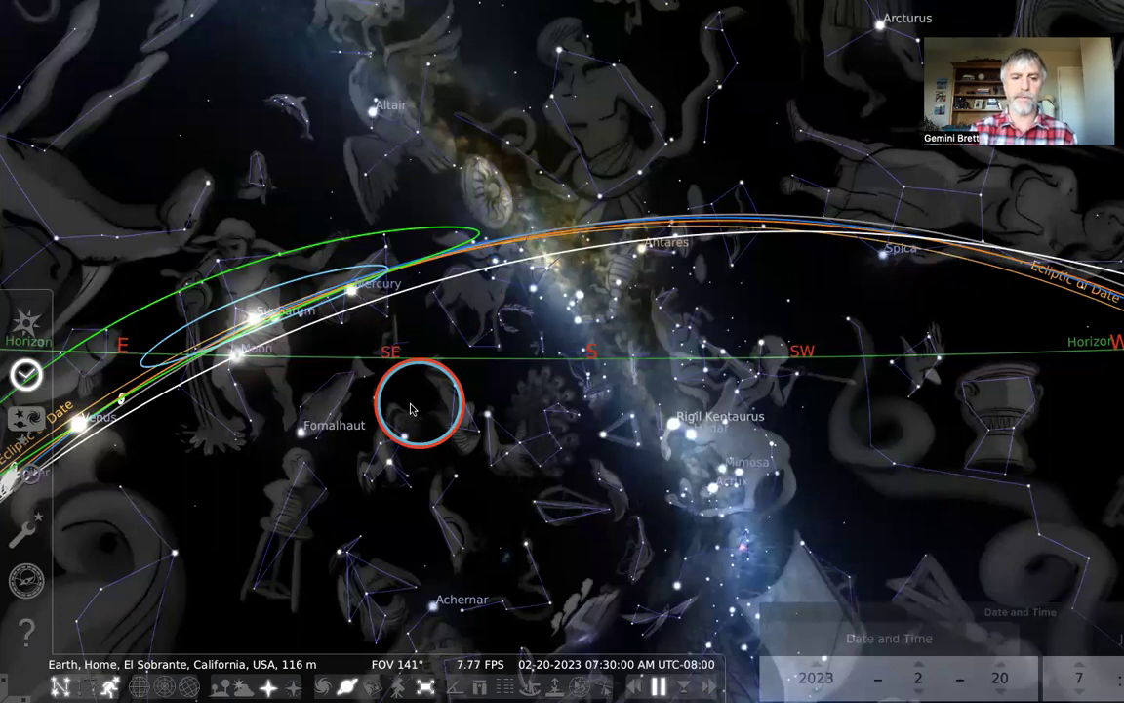
# Select Venus and enable planetary nomenclature in the Solar System object settings
pyautogui.click(79, 422)
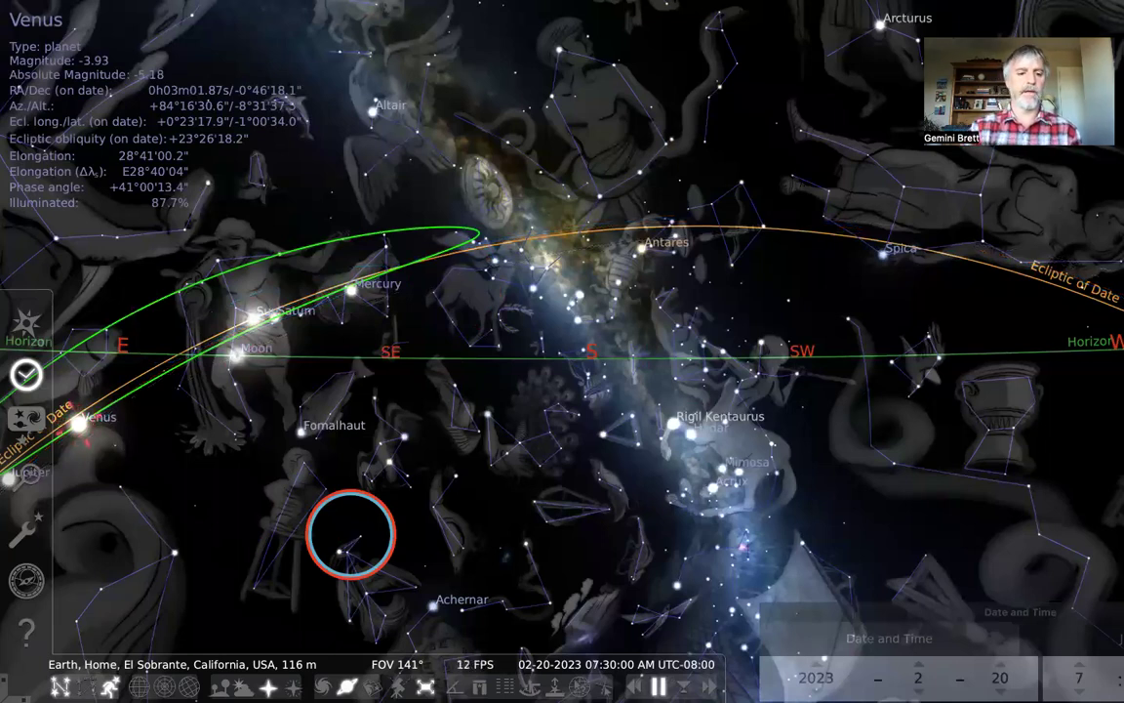
pyautogui.click(27, 420)
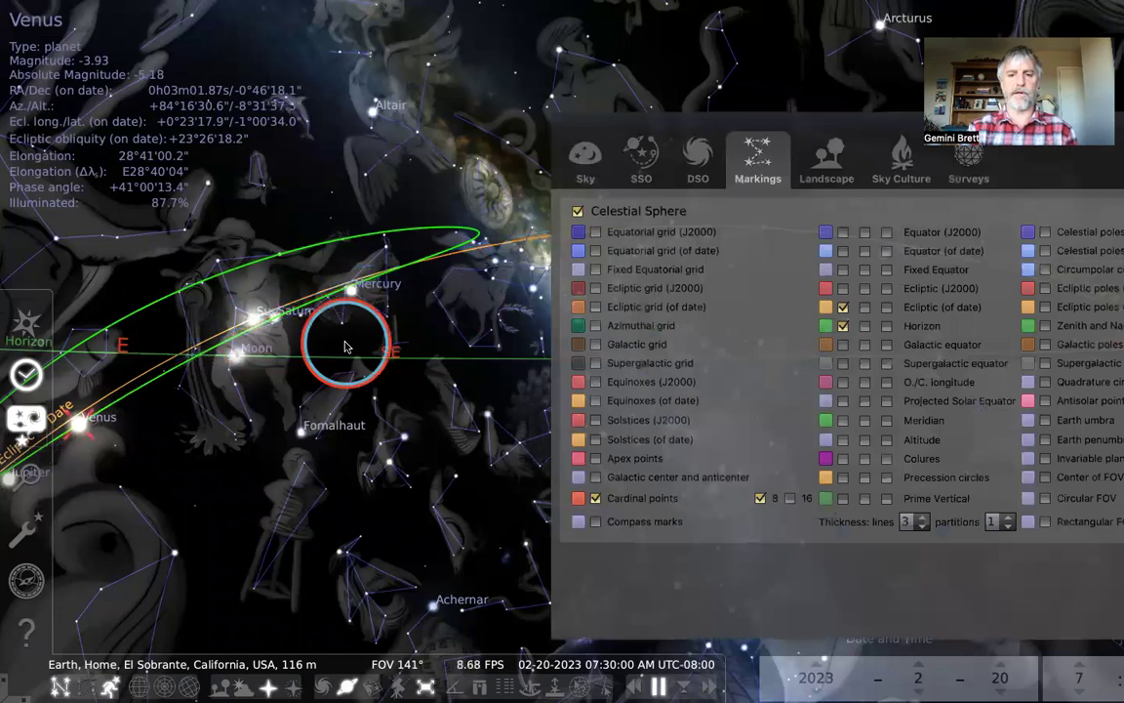
pyautogui.click(642, 161)
pyautogui.moveTo(708, 130); pyautogui.dragTo(462, 126)
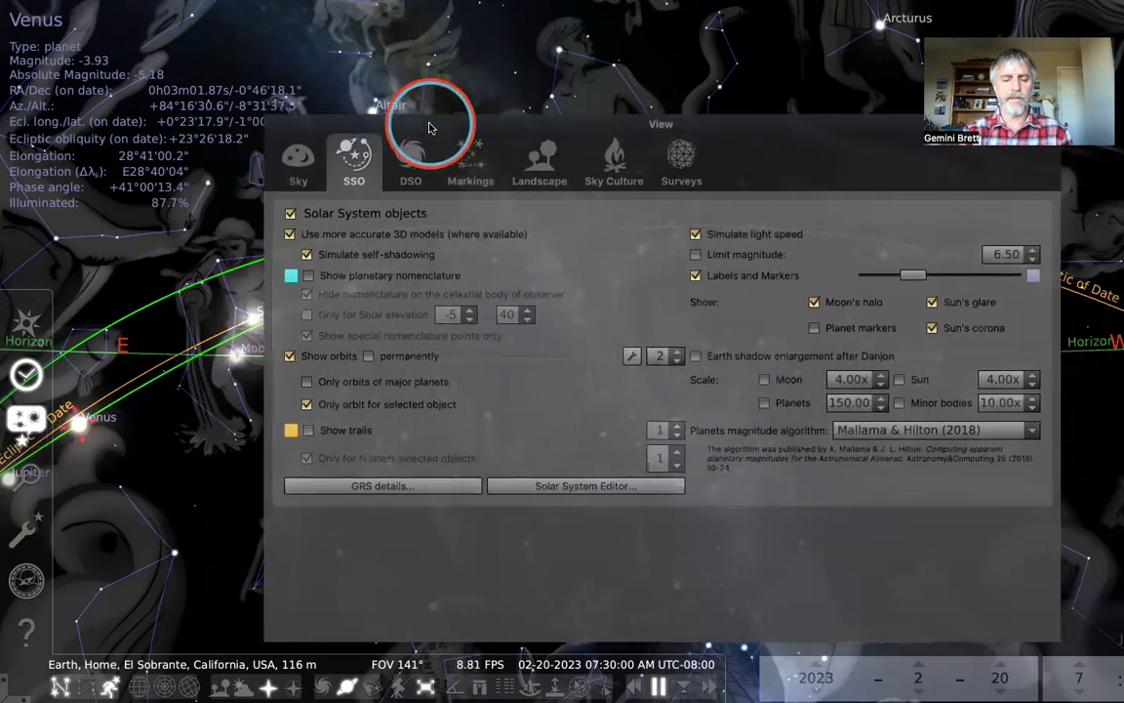
pyautogui.click(309, 276)
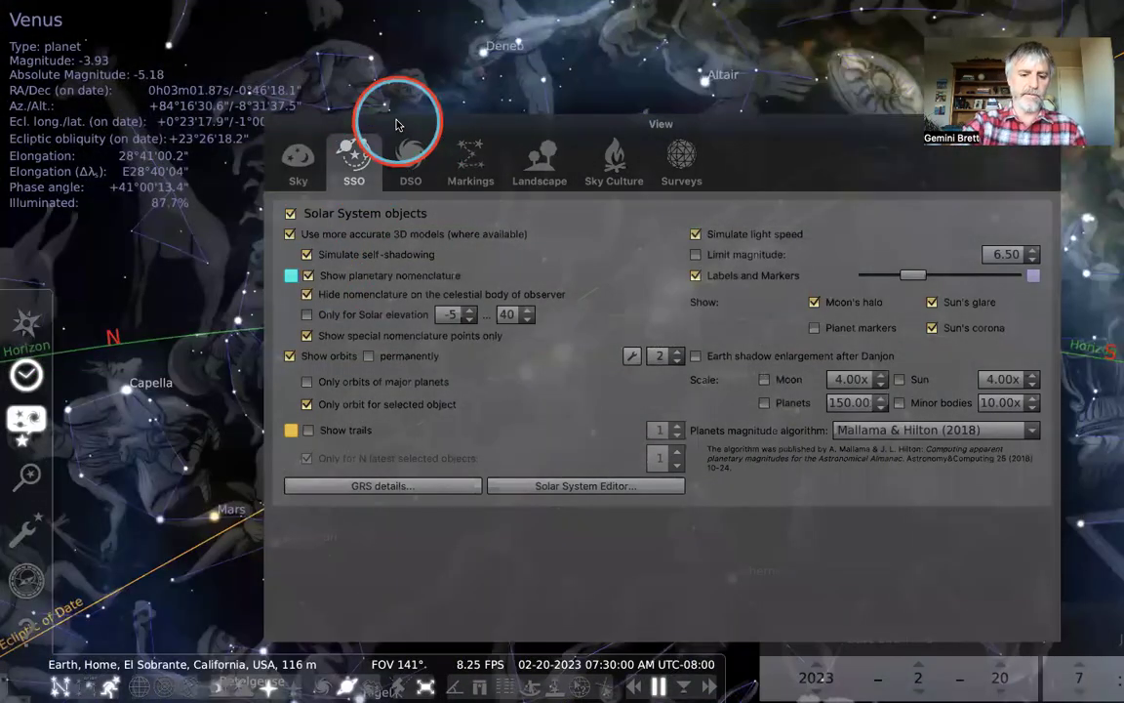
# Clear the settings window and zoom in on Venus to examine its disc and special nomenclature points
pyautogui.press('Escape')
pyautogui.scroll(3, 559, 376)
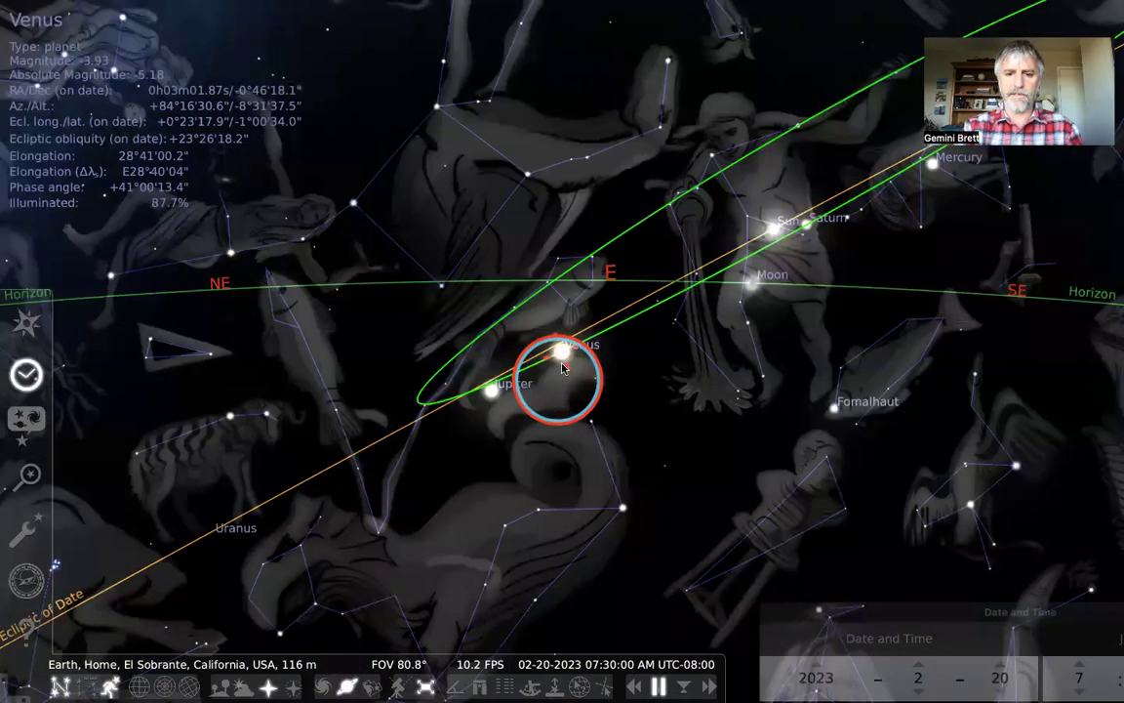
pyautogui.press('/')
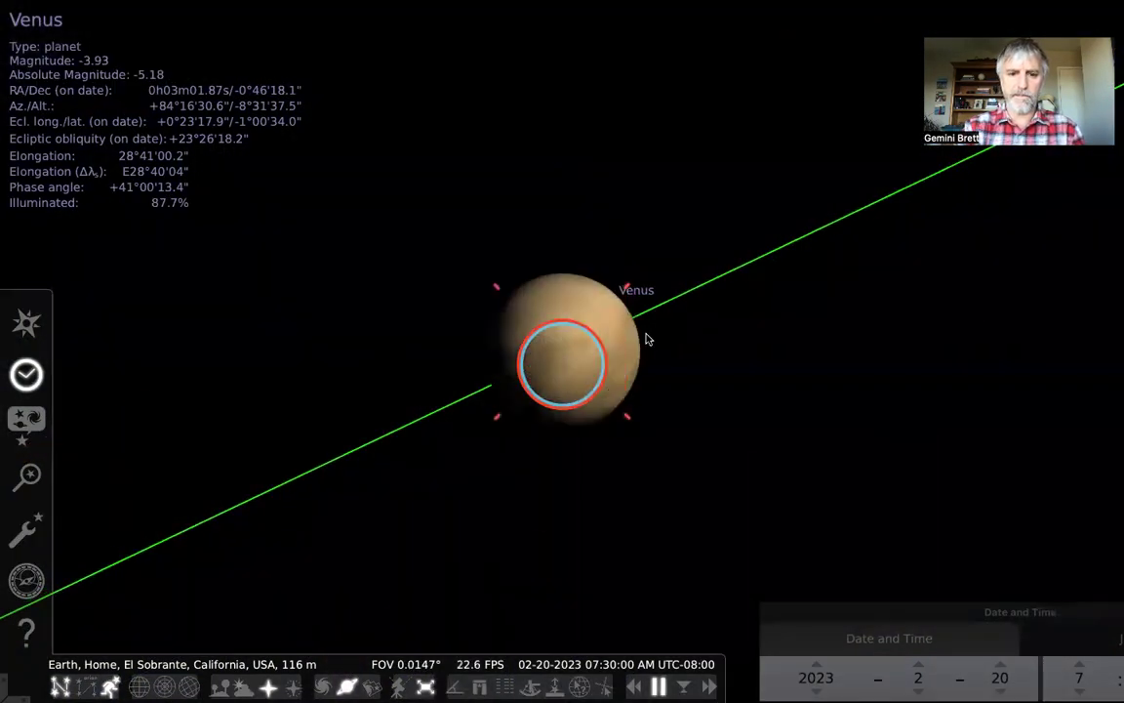
pyautogui.scroll(3, 663, 354)
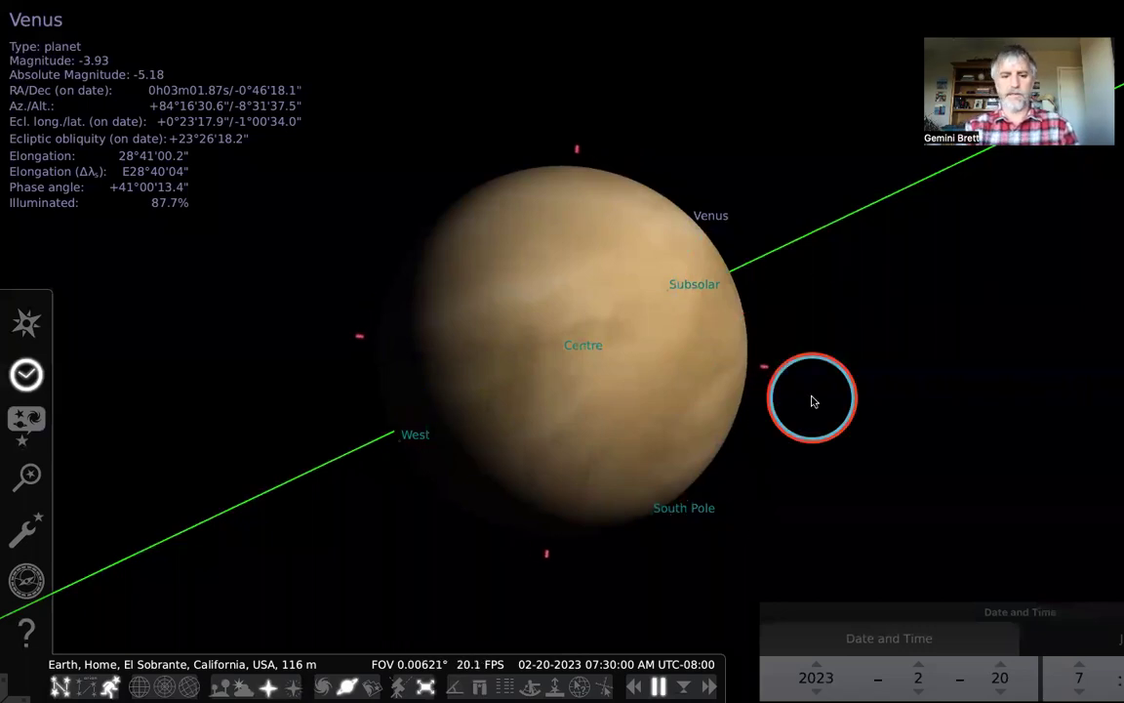
# Turn off the restriction to special nomenclature points to see all of Venus's feature names, and disable planetary nomenclature
pyautogui.press('F4')
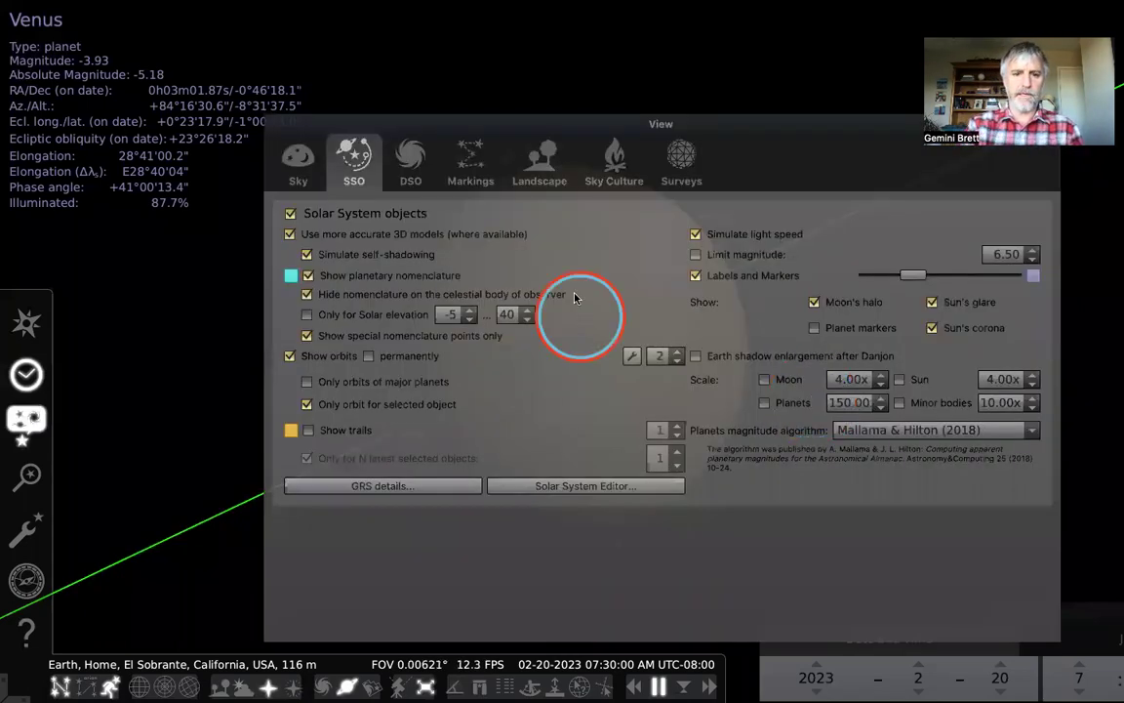
pyautogui.moveTo(442, 128); pyautogui.dragTo(932, 247)
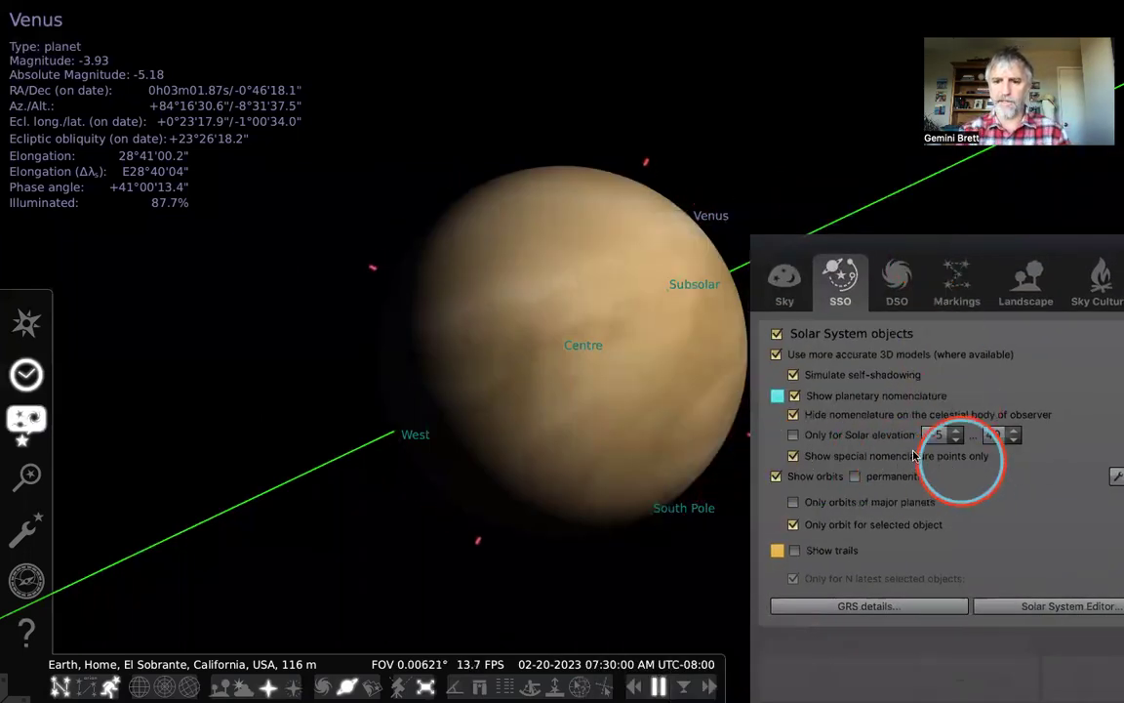
pyautogui.click(793, 455)
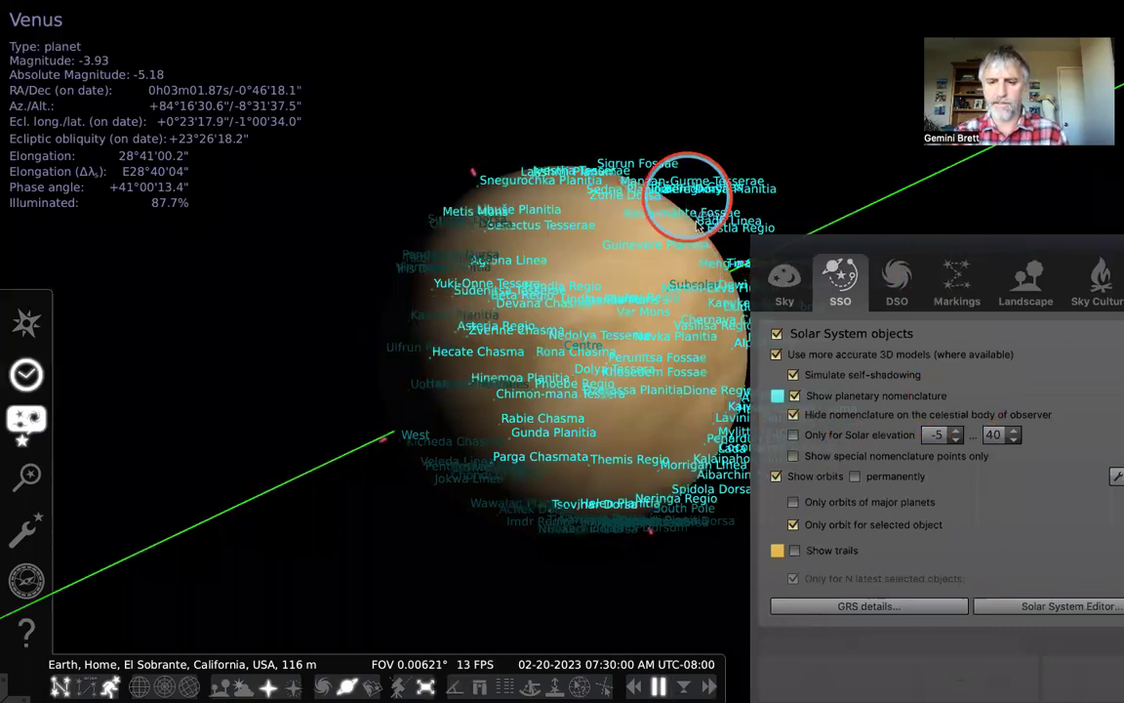
pyautogui.click(795, 397)
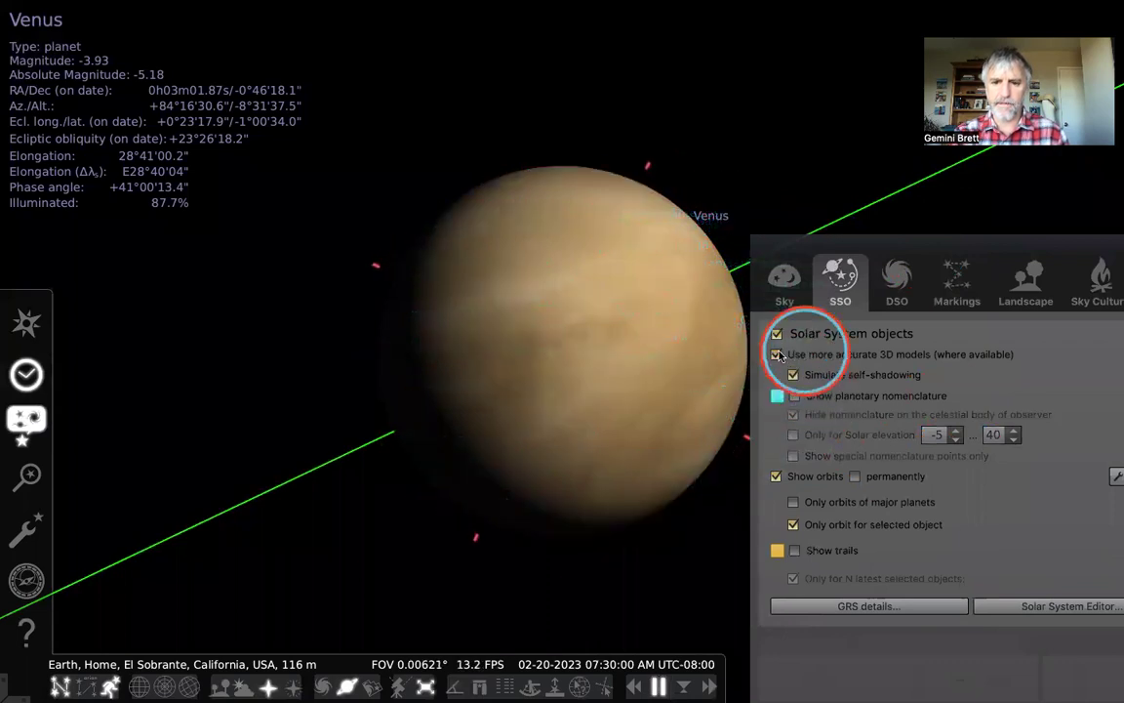
# Compare Venus with and without the more accurate 3D models, leaving the models turned off
pyautogui.click(777, 354)
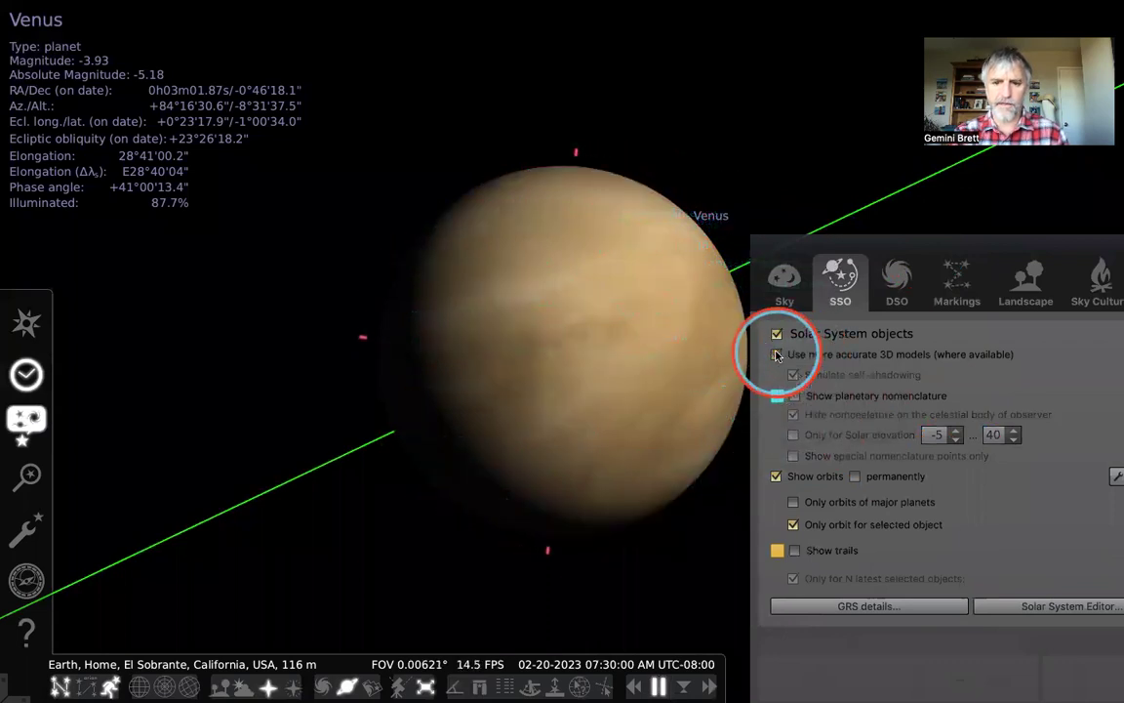
pyautogui.click(776, 354)
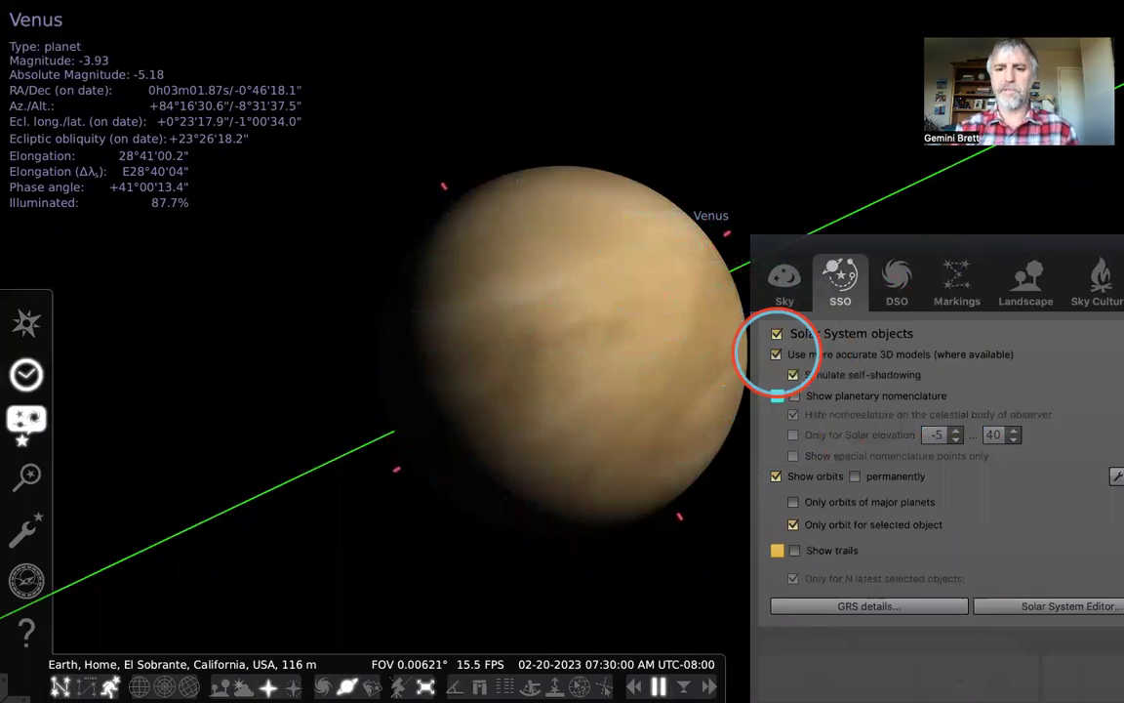
pyautogui.click(777, 354)
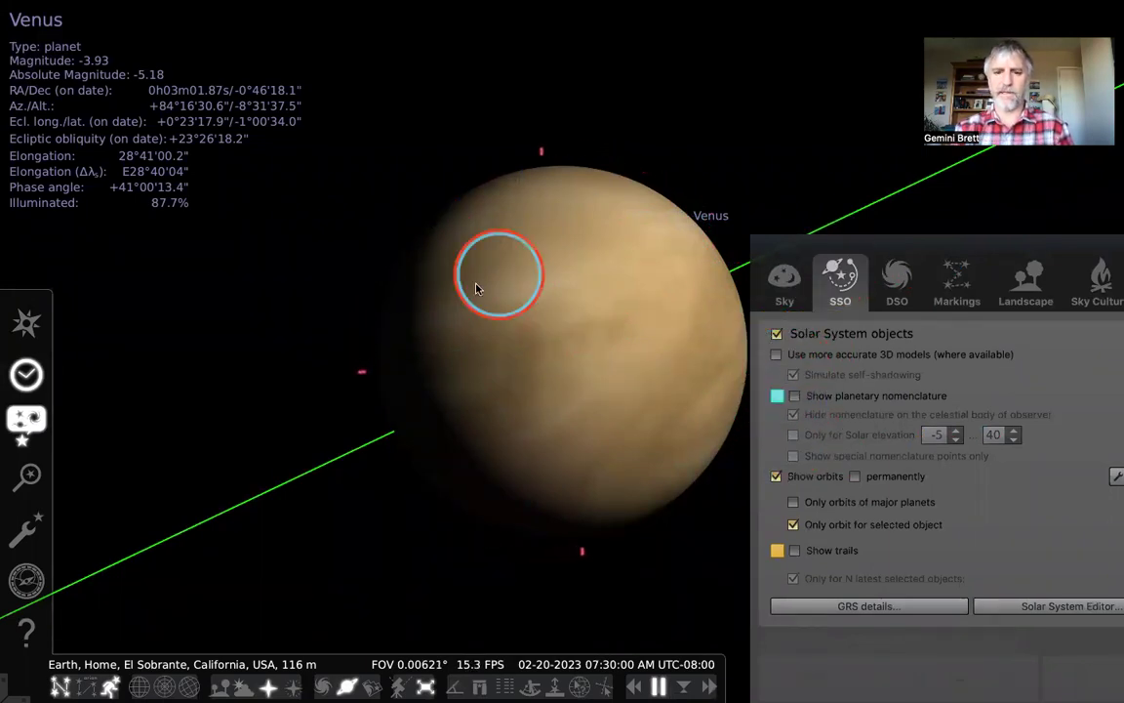
# Return from the Venus close-up to the wide eastern and southern sky and show the landscape below the horizon
pyautogui.scroll(-3, 477, 289)
pyautogui.scroll(-5, 477, 288)
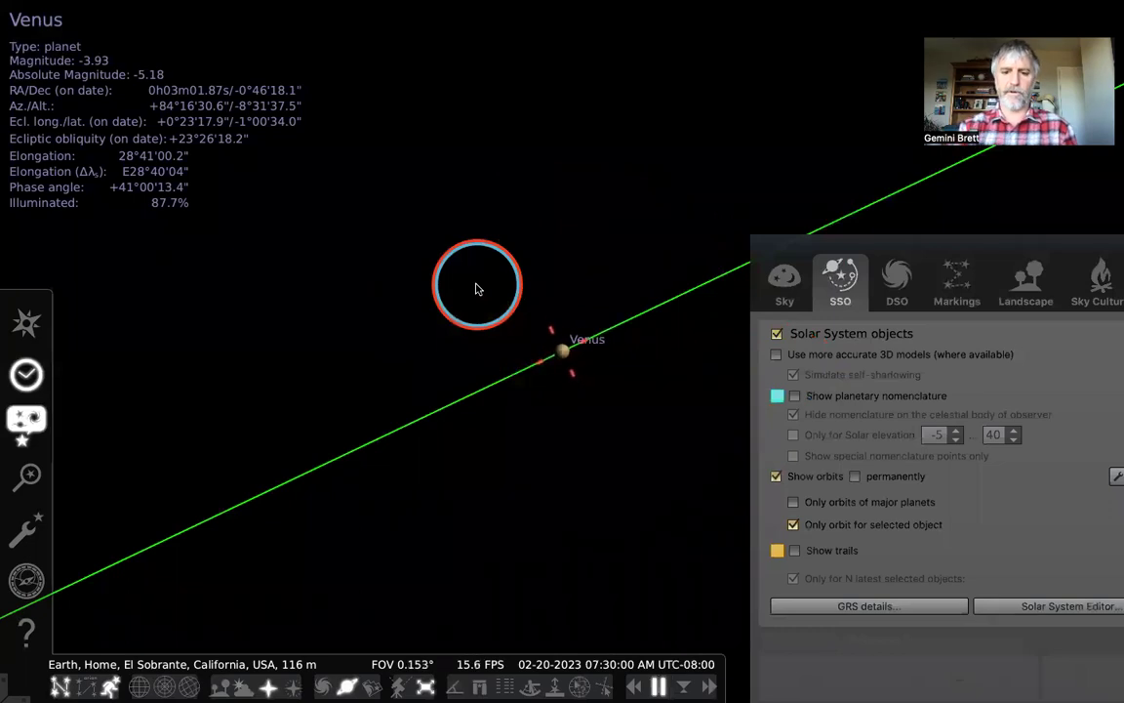
pyautogui.press('F5')
pyautogui.scroll(-8, 296, 294)
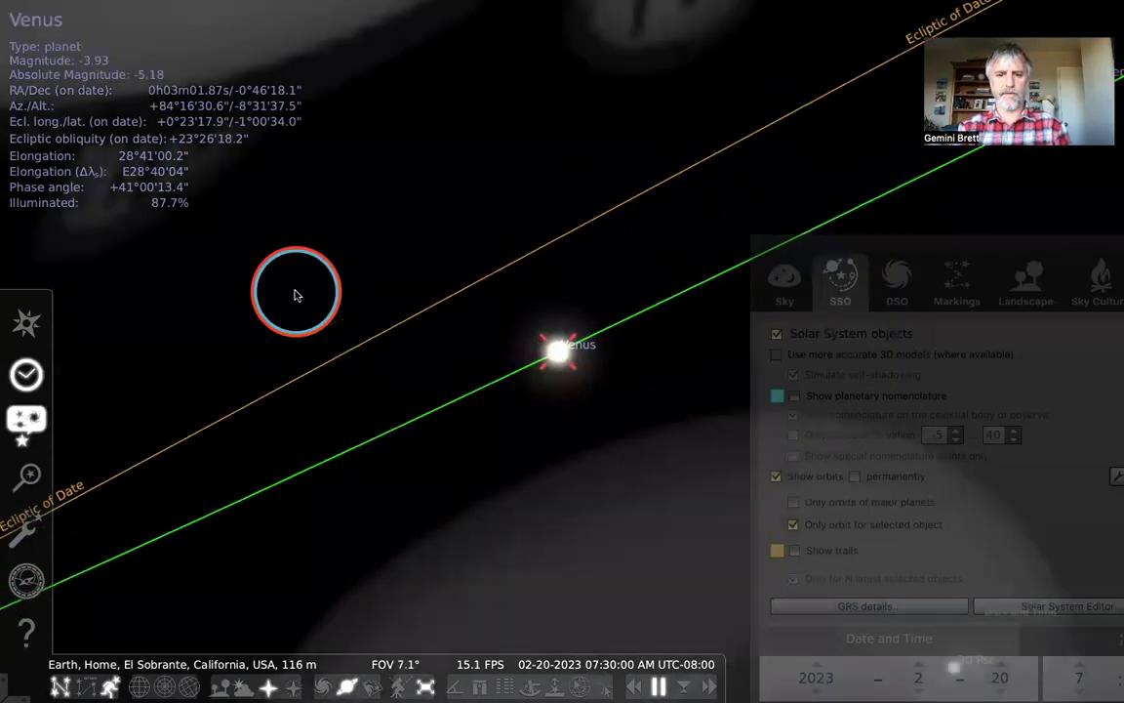
pyautogui.scroll(-8, 289, 323)
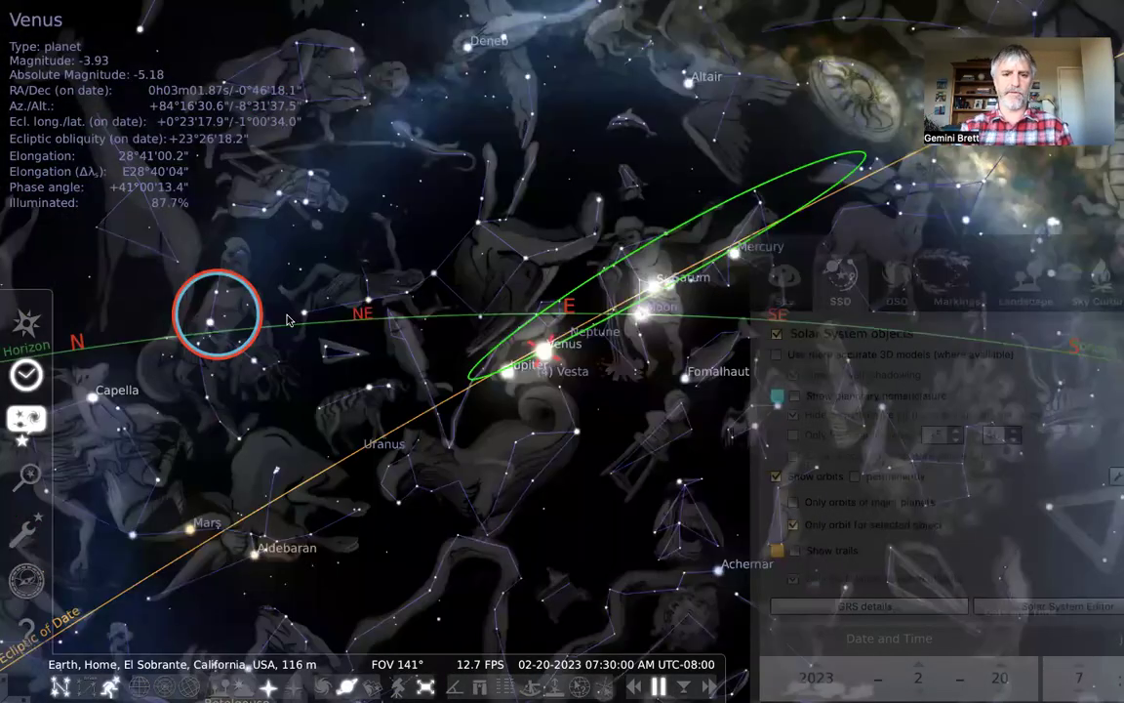
pyautogui.moveTo(249, 389)
pyautogui.mouseDown()
pyautogui.moveTo(200, 388)
pyautogui.moveTo(255, 403)
pyautogui.mouseUp()
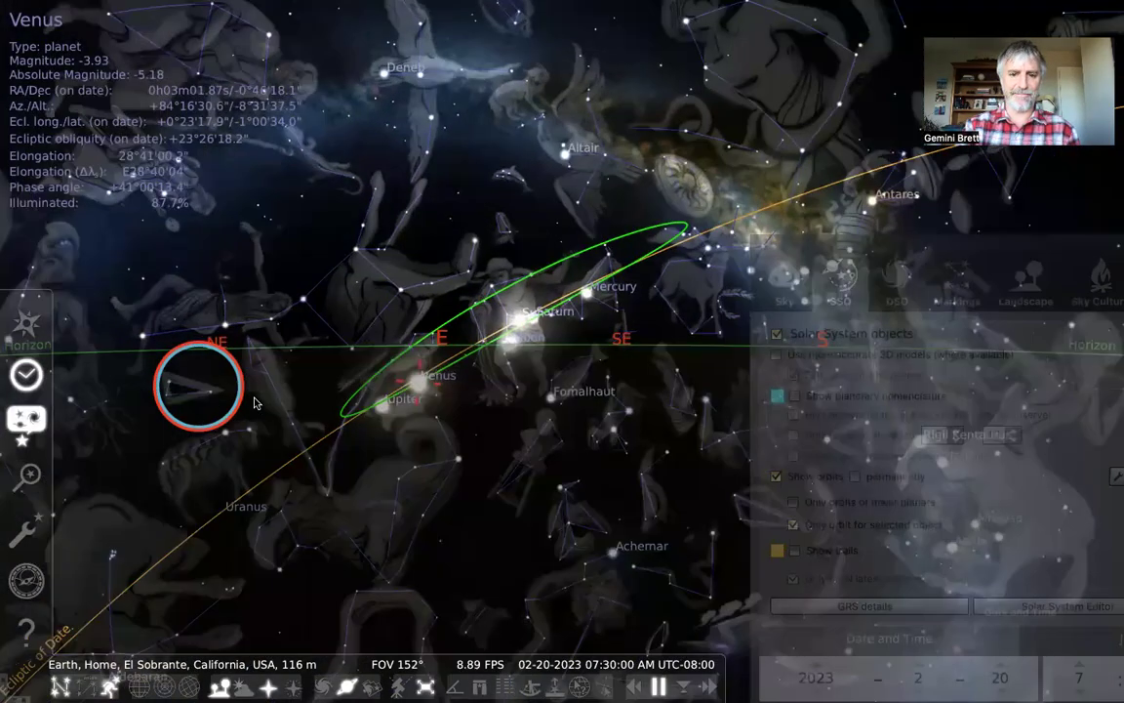
pyautogui.moveTo(500, 396); pyautogui.dragTo(584, 382)
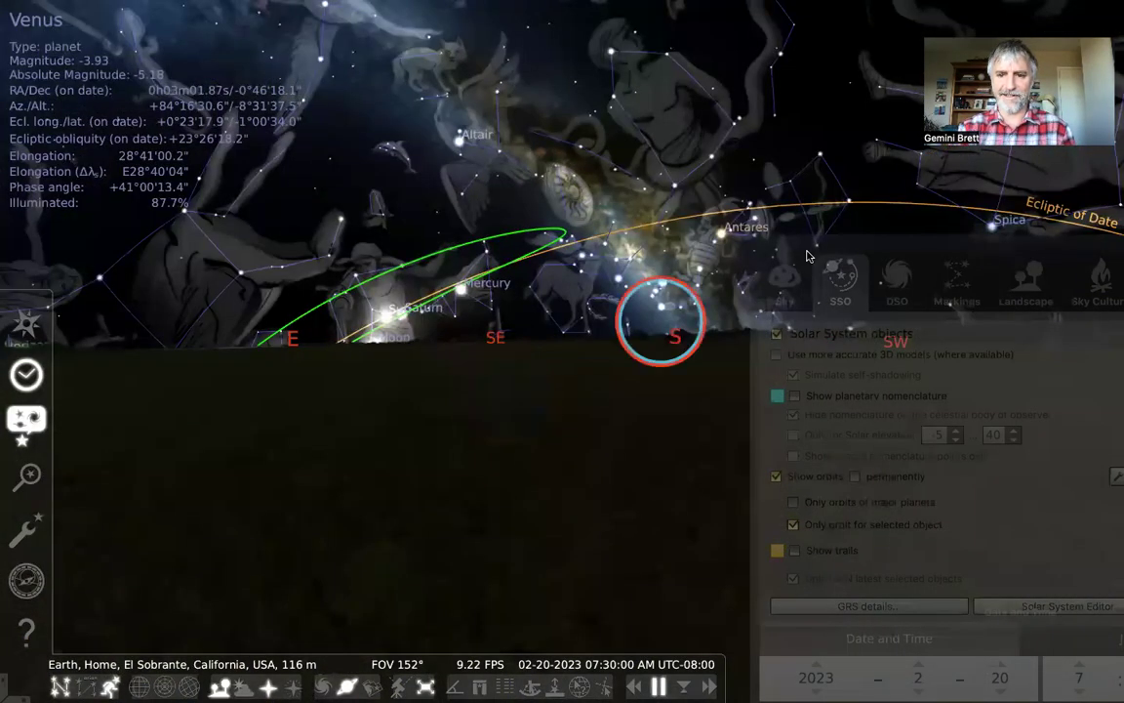
# Reposition the view settings window clear of the eastern horizon and turn off the display of orbits
pyautogui.moveTo(836, 248); pyautogui.dragTo(640, 115)
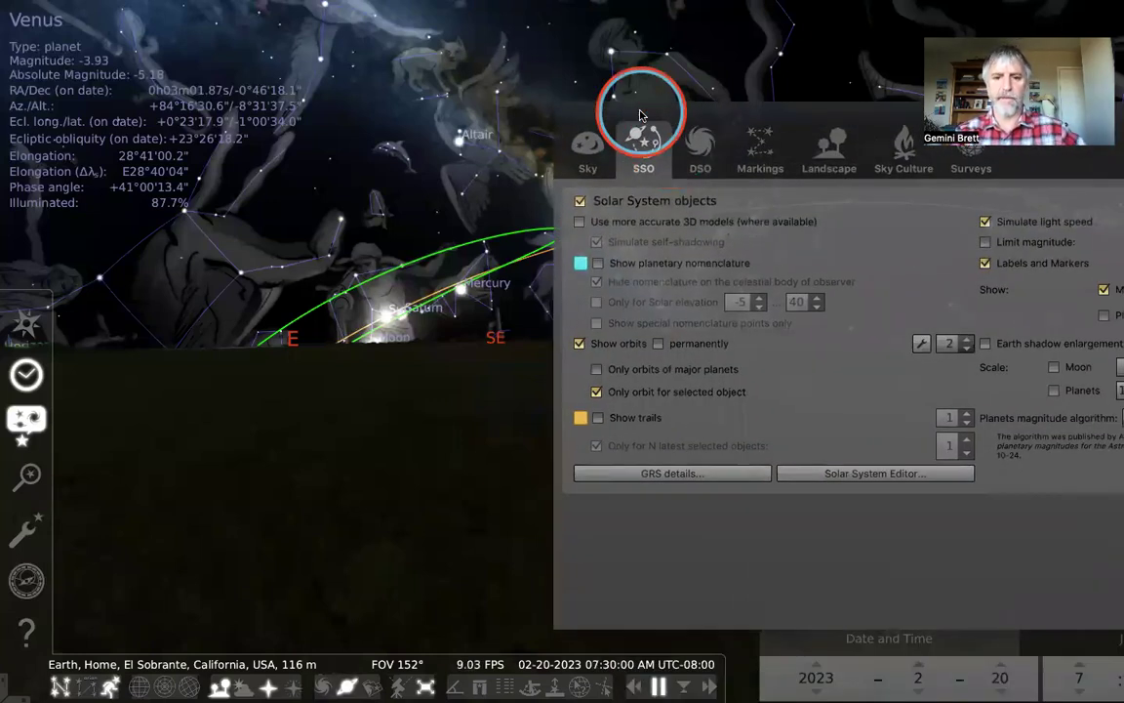
pyautogui.moveTo(640, 115); pyautogui.dragTo(660, 133)
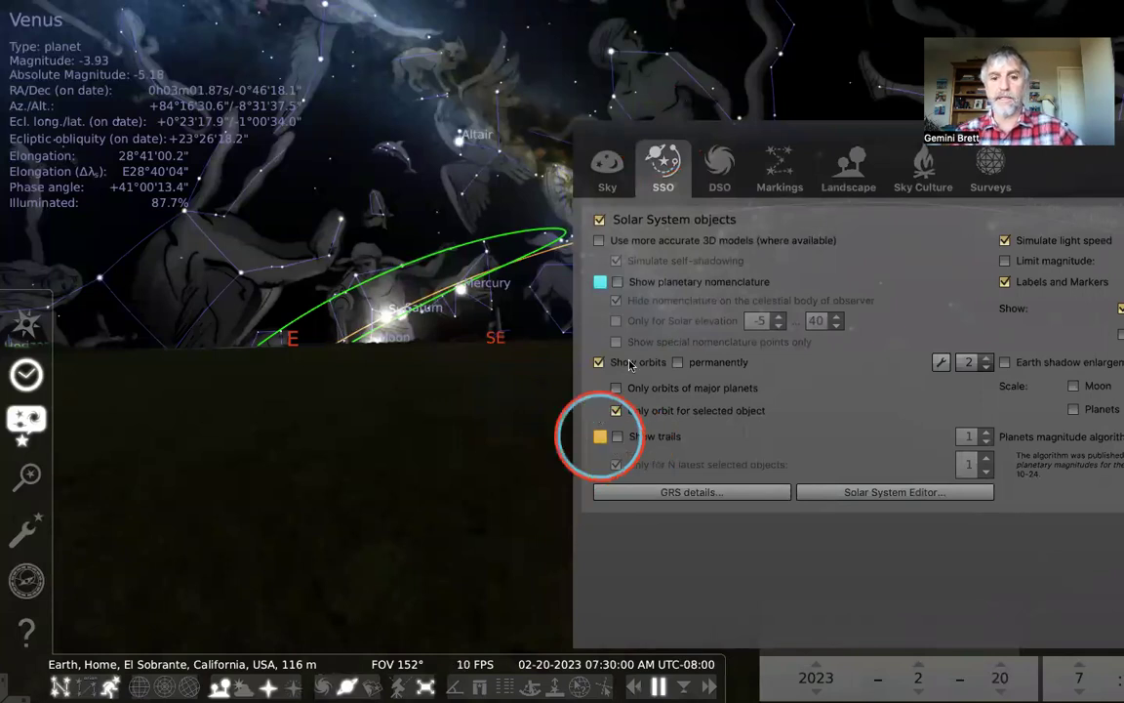
pyautogui.click(600, 362)
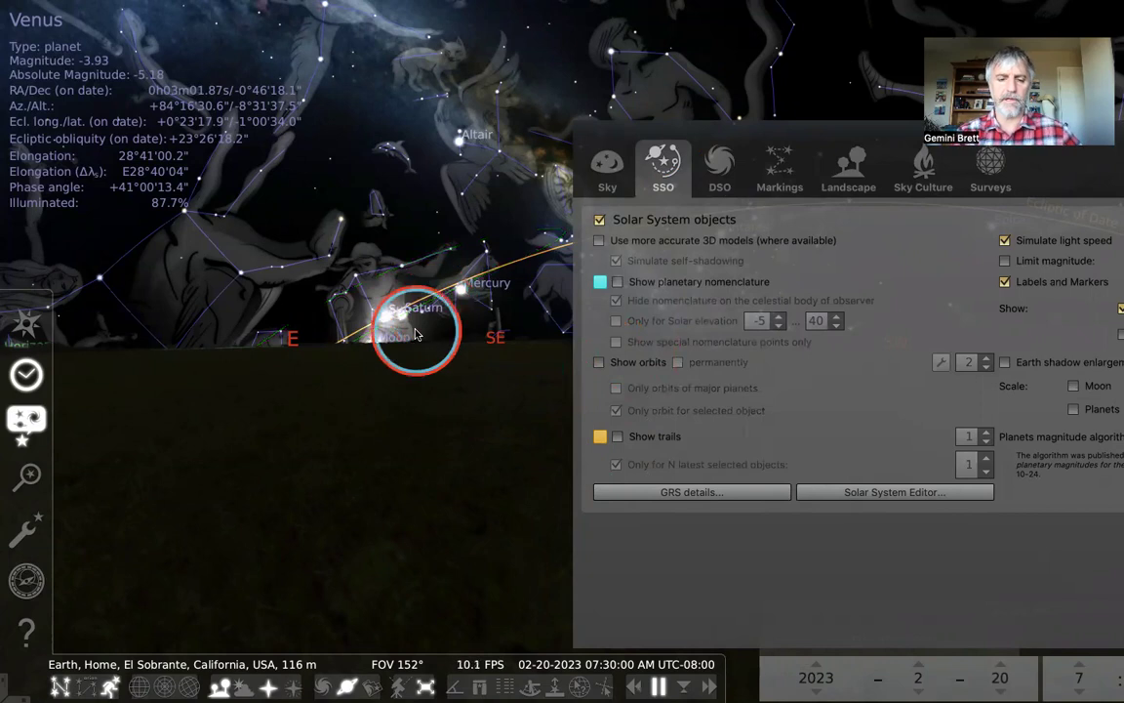
# Select Mercury, enable trails for the latest selected object with the trail colour set to Spring green, and close the settings
pyautogui.scroll(5, 415, 335)
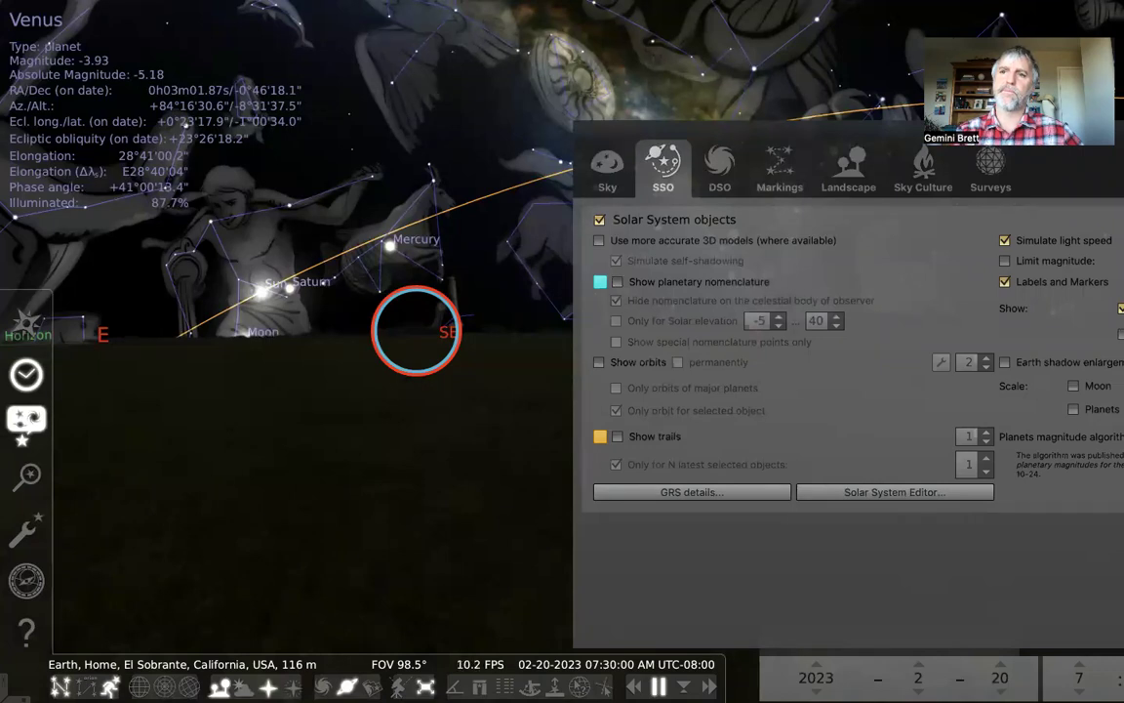
pyautogui.click(390, 245)
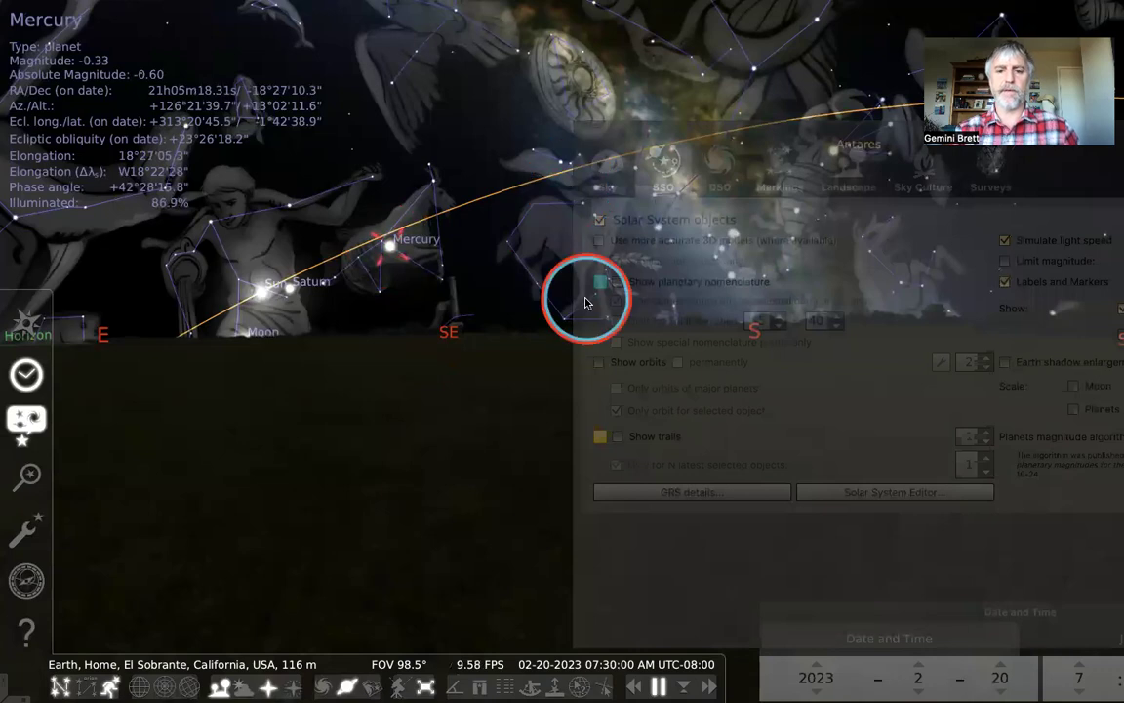
pyautogui.click(616, 437)
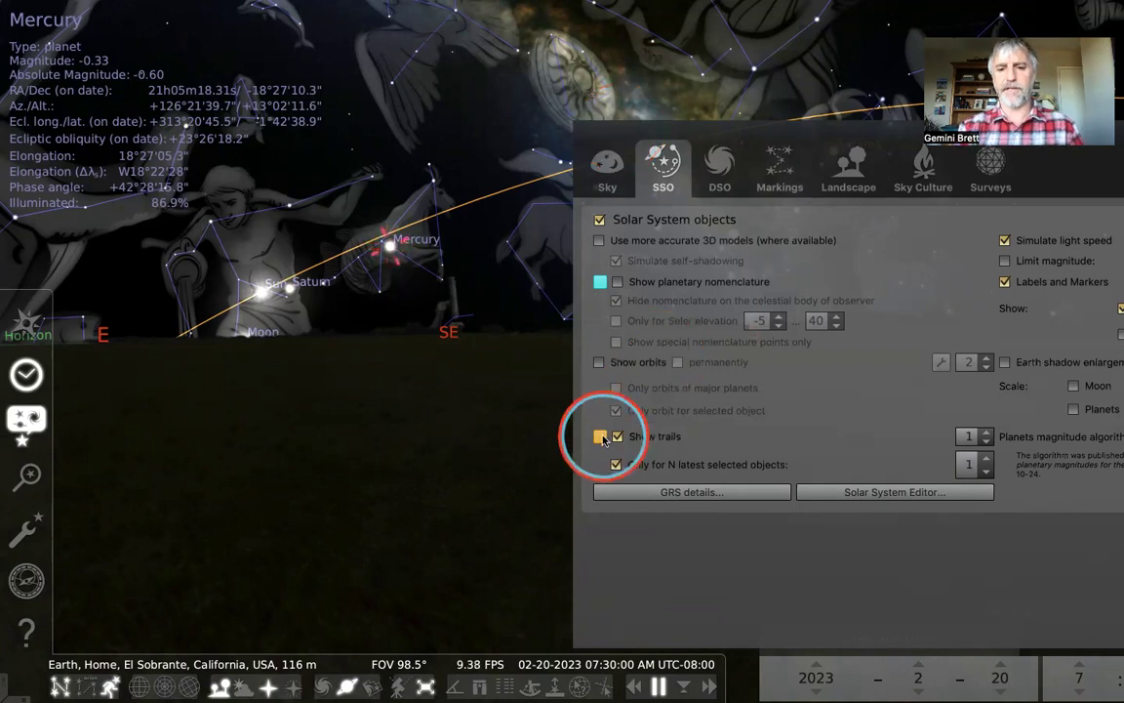
pyautogui.click(601, 436)
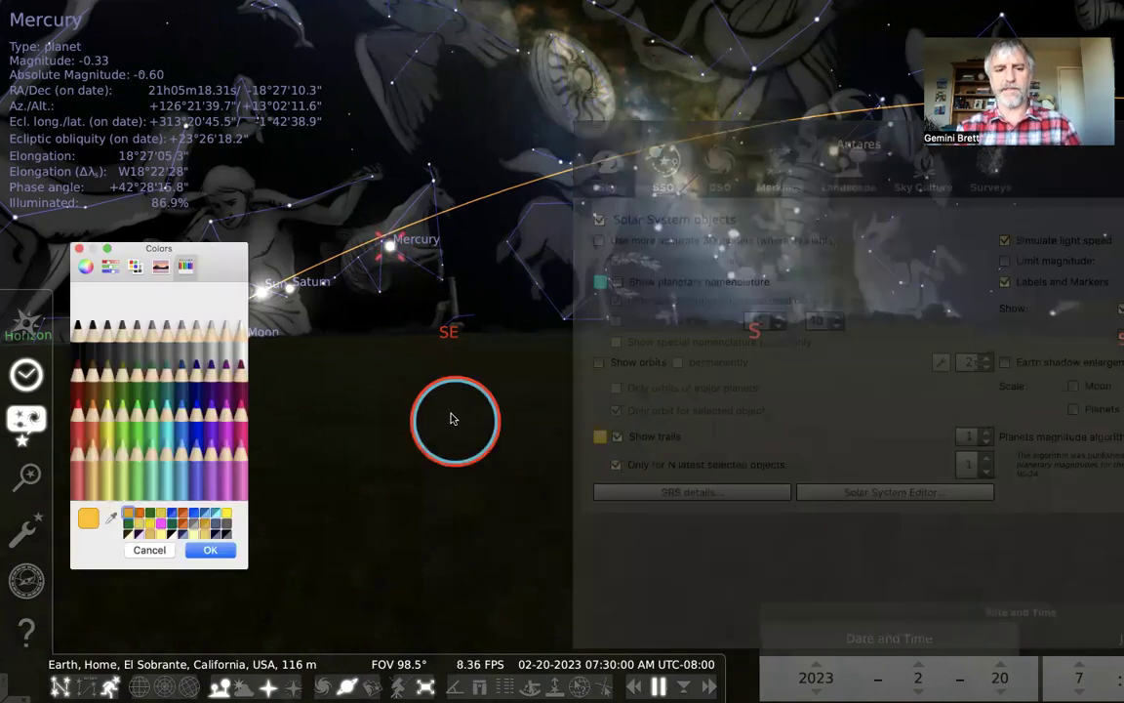
pyautogui.click(138, 409)
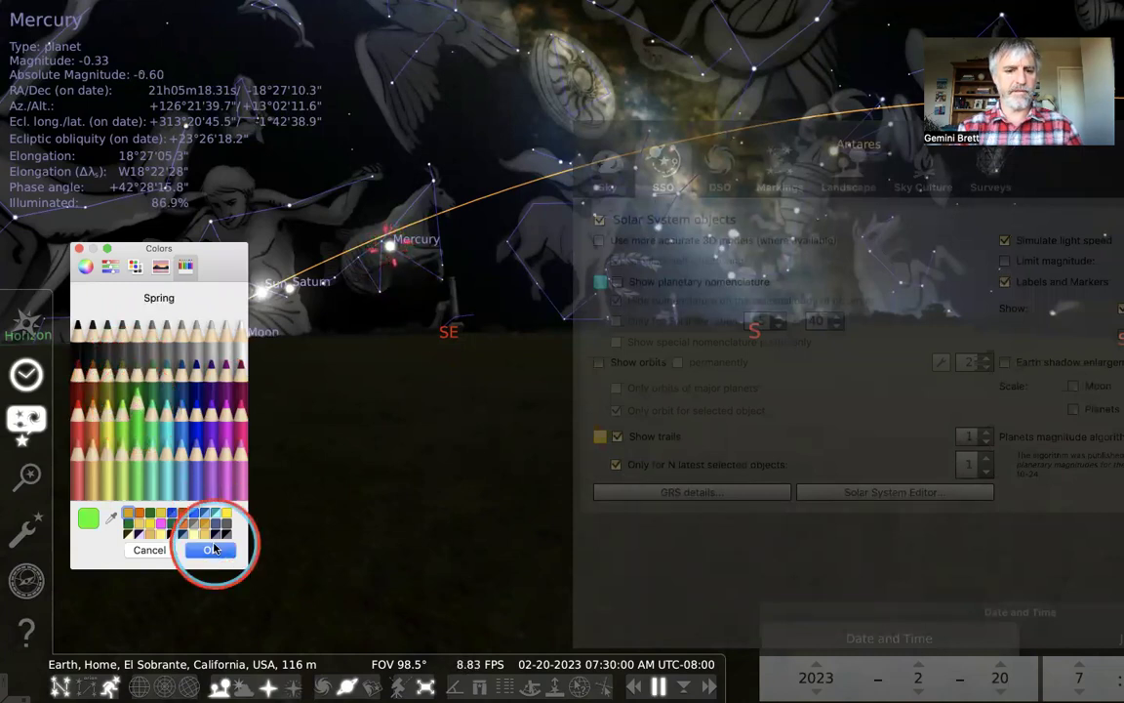
pyautogui.click(210, 550)
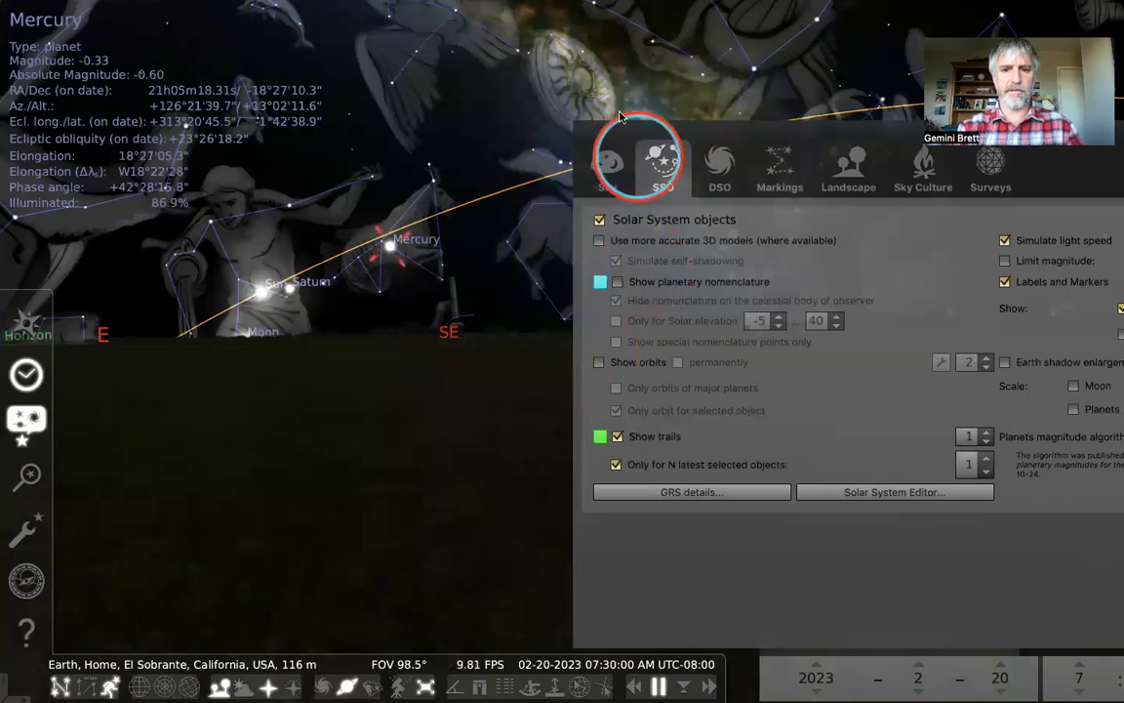
pyautogui.moveTo(615, 125); pyautogui.dragTo(565, 205)
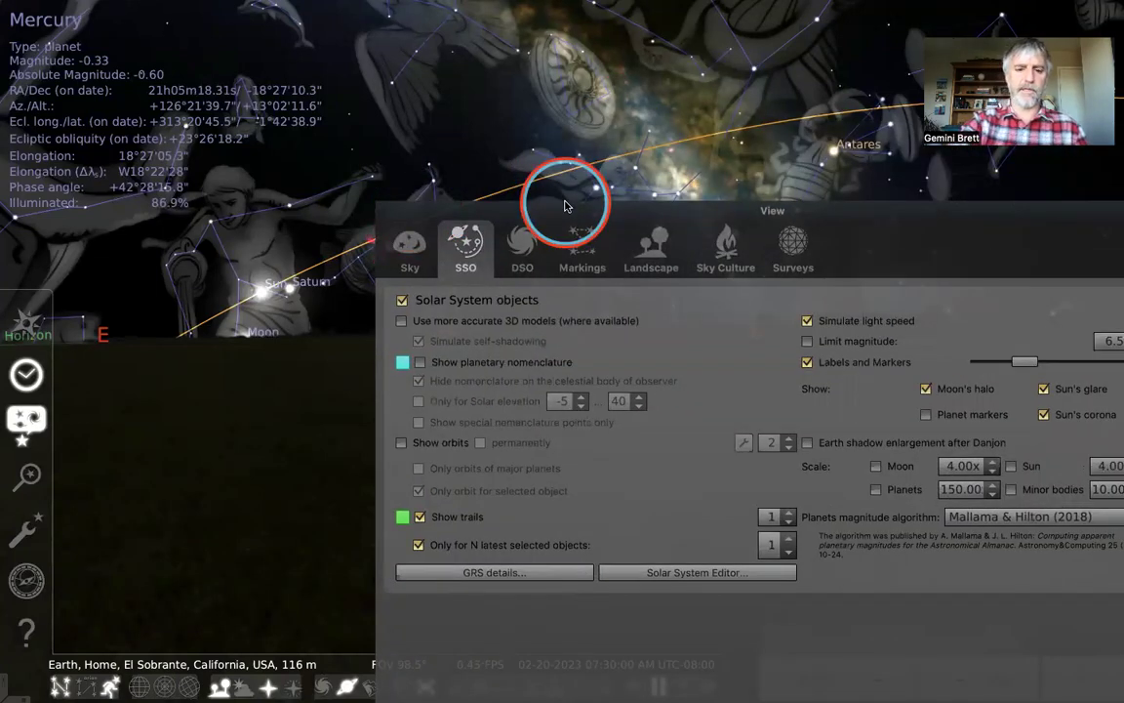
pyautogui.press('F4')
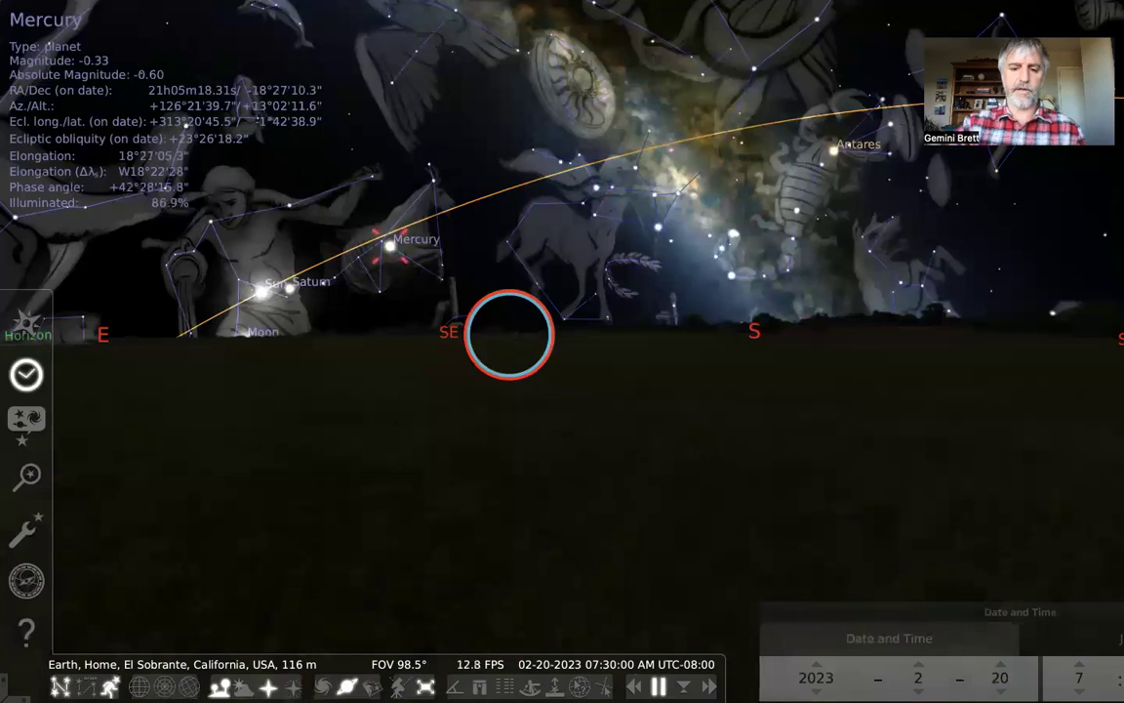
# Advance the simulation in sidereal-day steps from February 20 to April 11, 2023, tracing Mercury's path
pyautogui.hotkey('alt', '=')
pyautogui.hotkey('alt', '=')
pyautogui.hotkey('alt', '=')
pyautogui.hotkey('alt', '=')
pyautogui.hotkey('alt', '=')
pyautogui.hotkey('alt', '=')
pyautogui.hotkey('alt', '=')
pyautogui.hotkey('alt', '=')
pyautogui.hotkey('alt', '=')
pyautogui.hotkey('alt', '=')
pyautogui.hotkey('alt', '=')
pyautogui.hotkey('alt', '=')
pyautogui.hotkey('alt', '=')
pyautogui.hotkey('alt', '=')
pyautogui.hotkey('alt', '=')
pyautogui.hotkey('alt', '=')
pyautogui.hotkey('alt', '=')
pyautogui.hotkey('alt', '=')
pyautogui.hotkey('alt', '=')
pyautogui.hotkey('alt', '=')
pyautogui.hotkey('alt', '=')
pyautogui.hotkey('alt', '=')
pyautogui.hotkey('alt', '=')
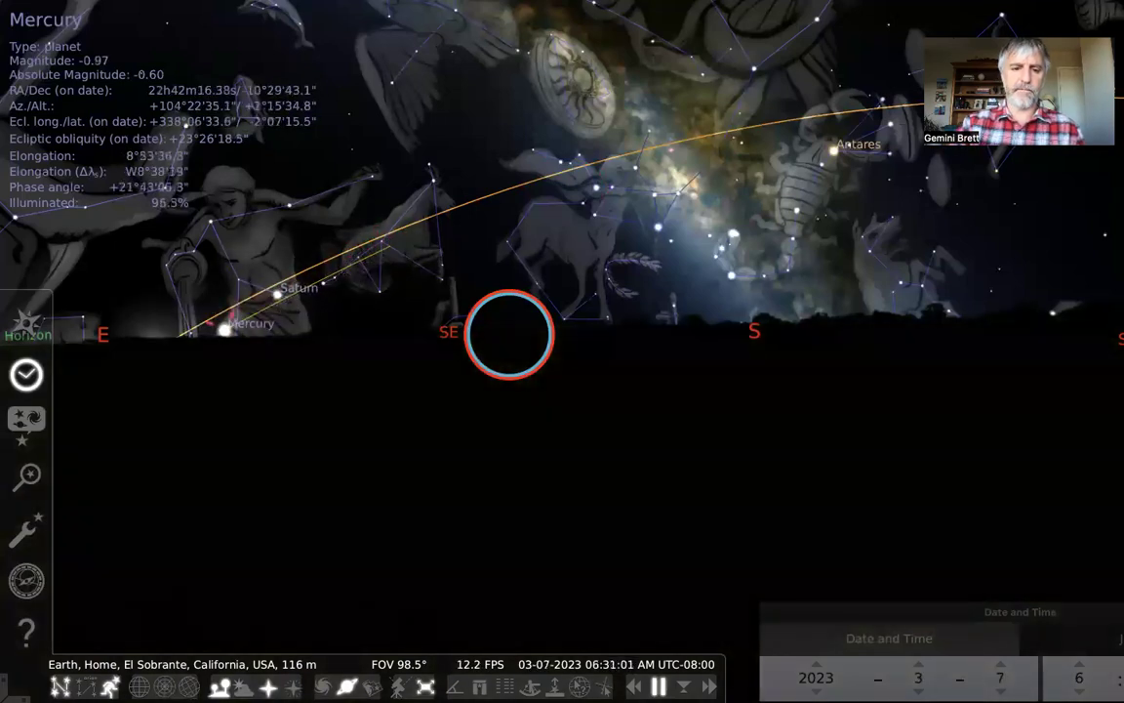
pyautogui.hotkey('alt', '=')
pyautogui.hotkey('alt', '=')
pyautogui.hotkey('alt', '=')
pyautogui.hotkey('alt', '=')
pyautogui.hotkey('alt', '=')
pyautogui.hotkey('alt', '=')
pyautogui.hotkey('alt', '=')
pyautogui.hotkey('alt', '=')
pyautogui.hotkey('alt', '=')
pyautogui.hotkey('alt', '=')
pyautogui.hotkey('alt', '=')
pyautogui.hotkey('alt', '=')
pyautogui.hotkey('alt', '=')
pyautogui.hotkey('alt', '=')
pyautogui.hotkey('alt', '=')
pyautogui.hotkey('alt', '=')
pyautogui.hotkey('alt', '=')
pyautogui.hotkey('alt', '=')
pyautogui.hotkey('alt', '=')
pyautogui.hotkey('alt', '=')
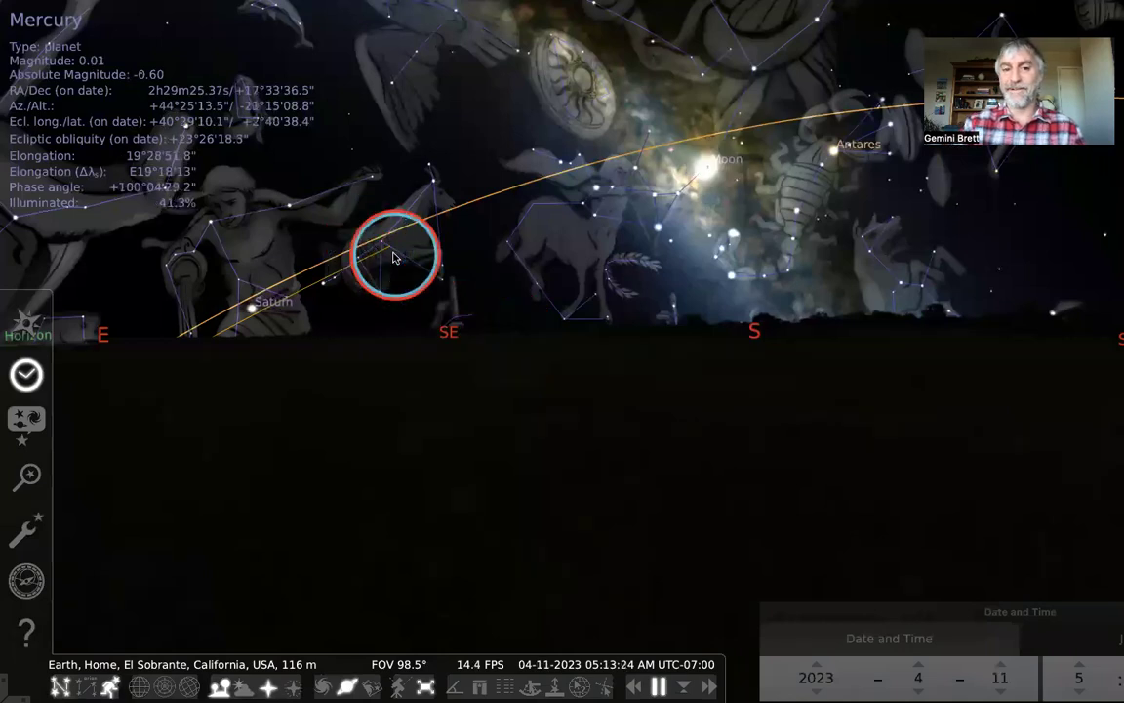
# Hide the landscape ground and set the date and time back to February 20, 2023, 7:30 AM
pyautogui.press('g')
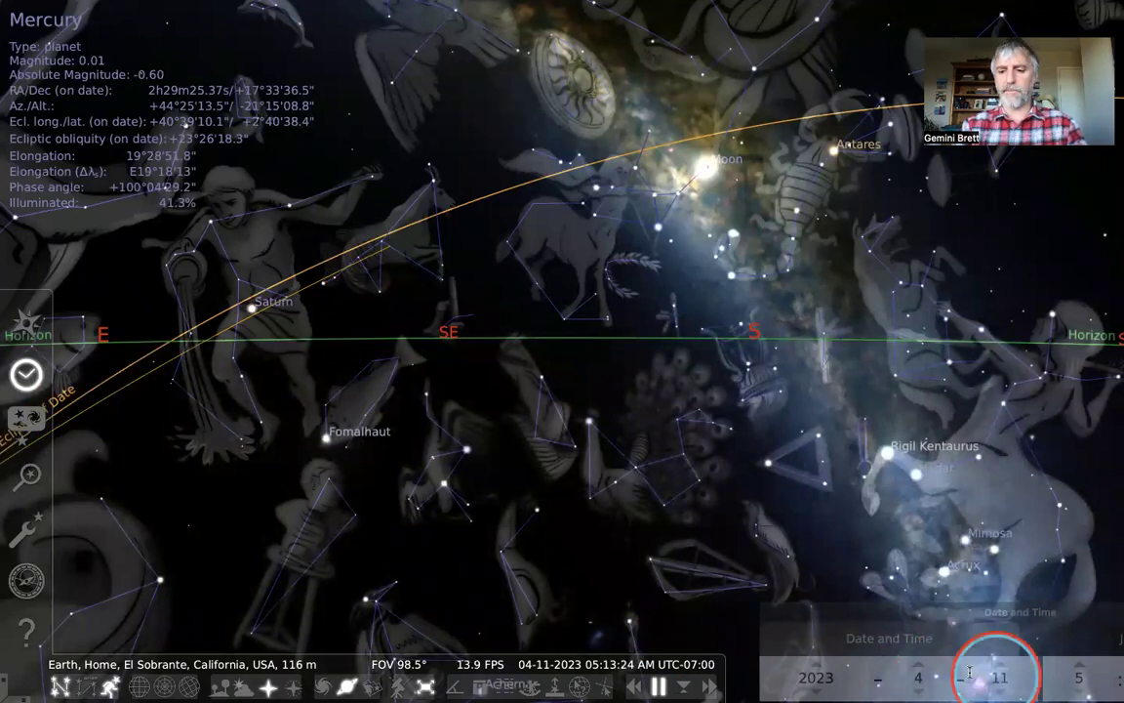
pyautogui.moveTo(839, 585); pyautogui.dragTo(798, 466)
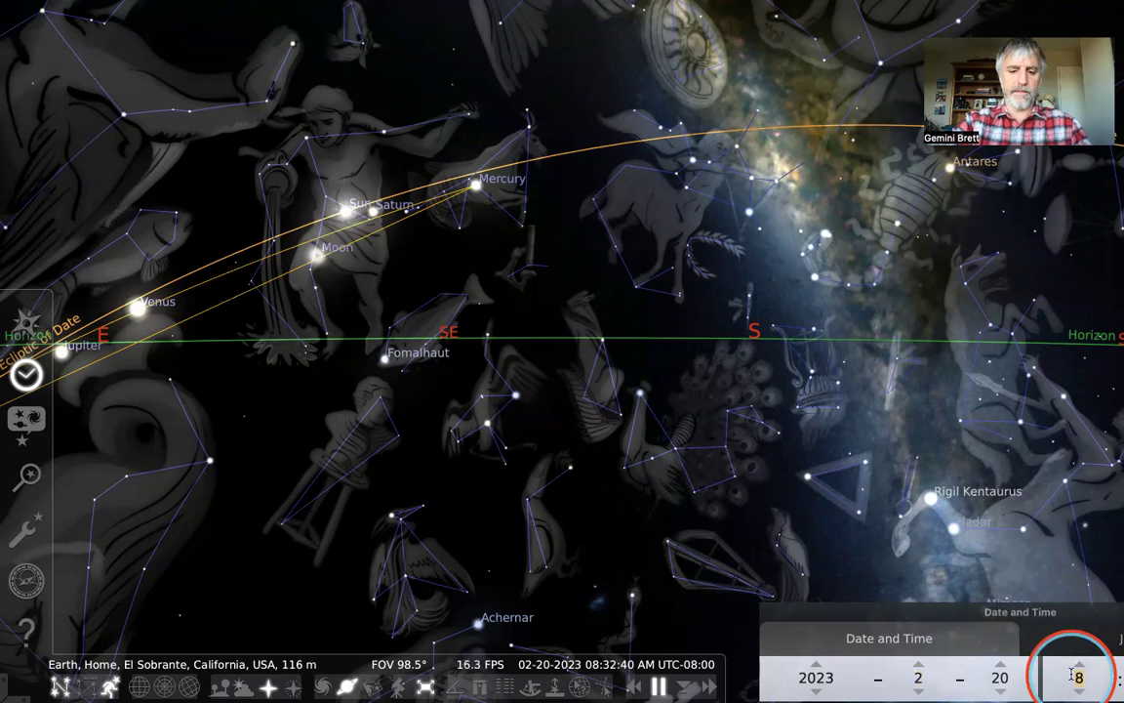
pyautogui.scroll(-1, 1077, 676)
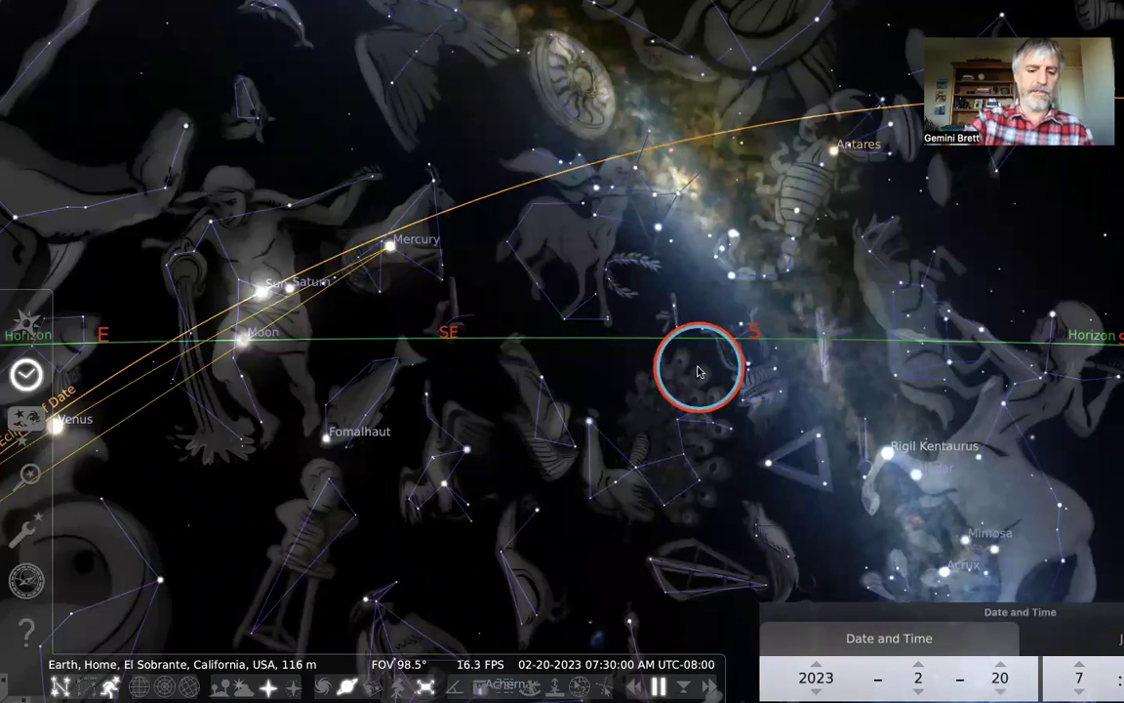
# Reapply green as the trail colour, turn trails off and on again to clear the drawn trail, and close the view settings
pyautogui.press('F4')
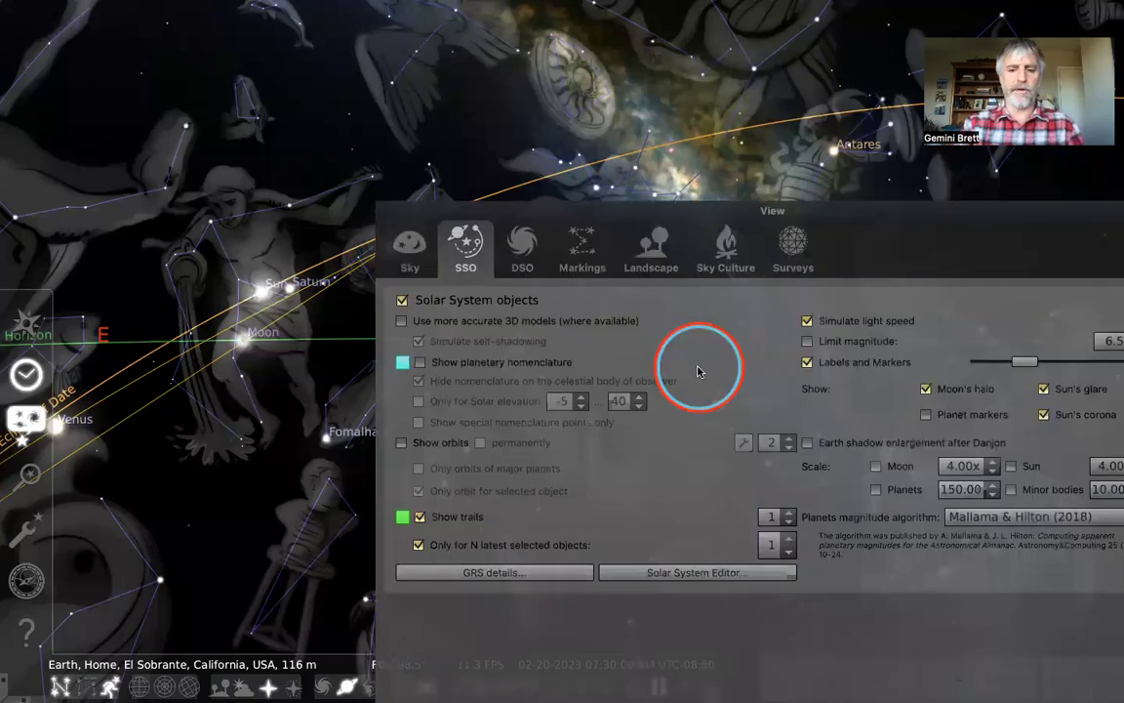
pyautogui.click(406, 518)
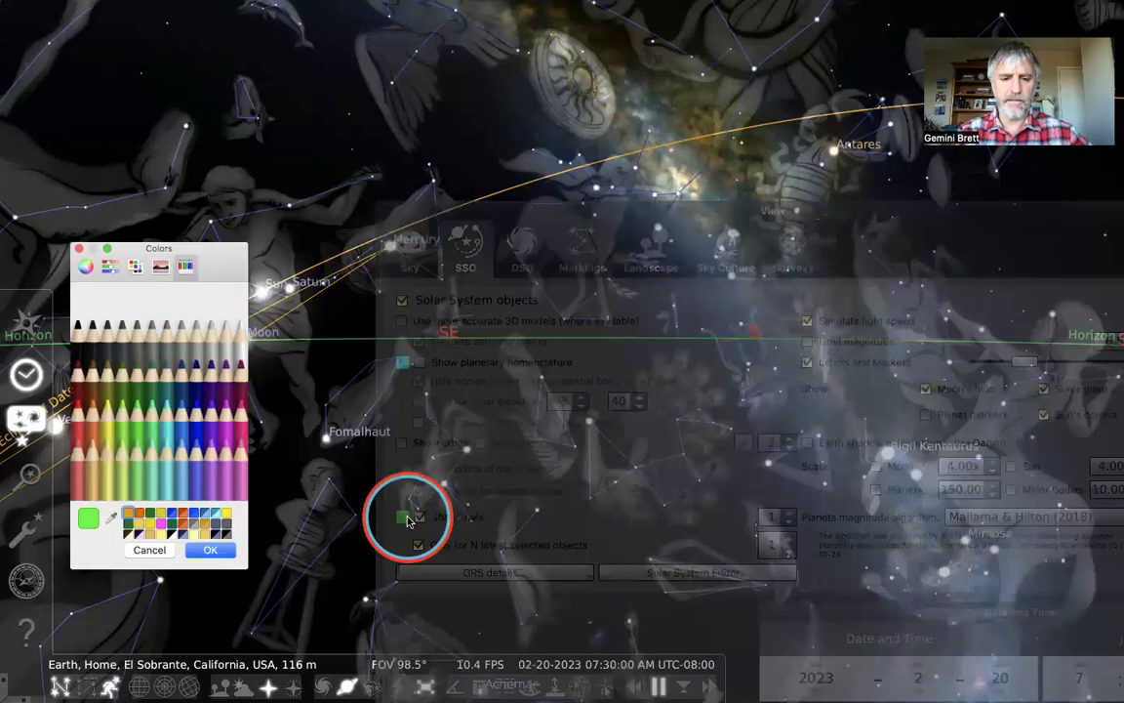
pyautogui.click(210, 549)
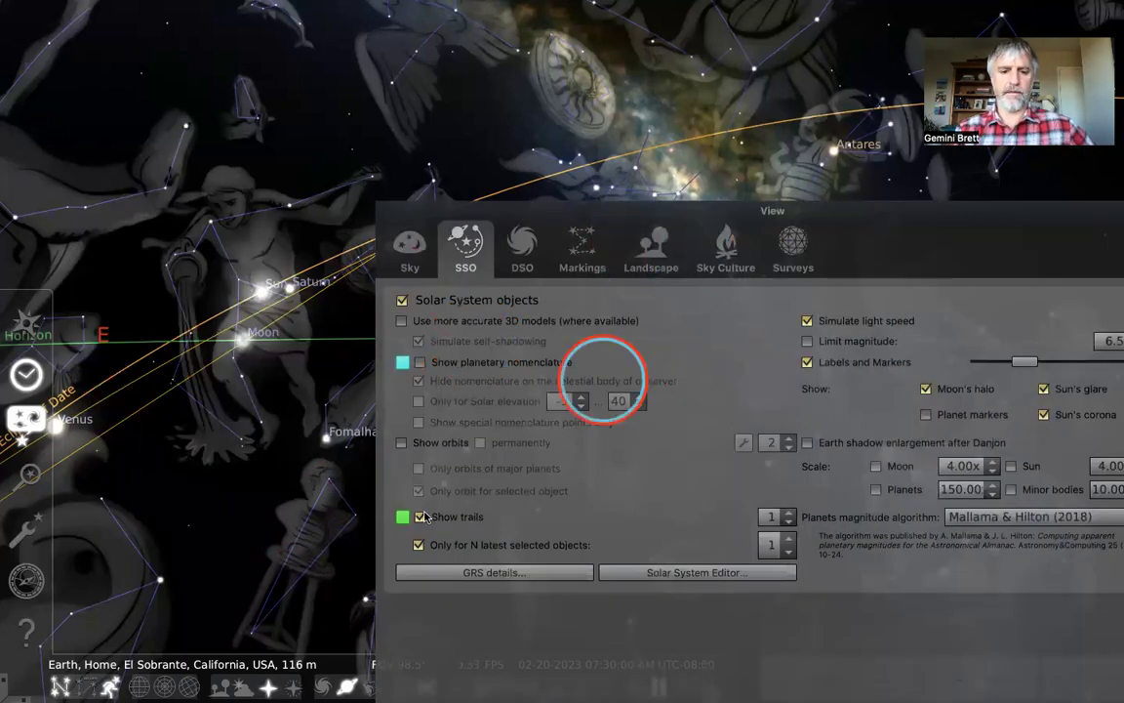
pyautogui.click(420, 517)
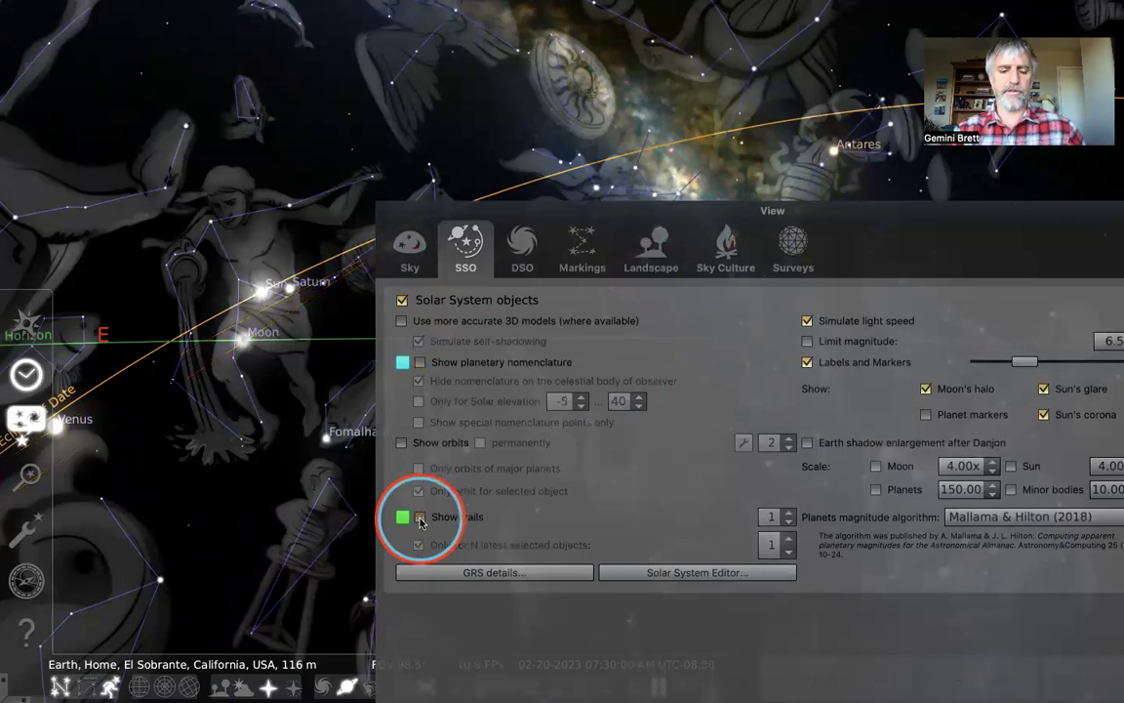
pyautogui.click(420, 518)
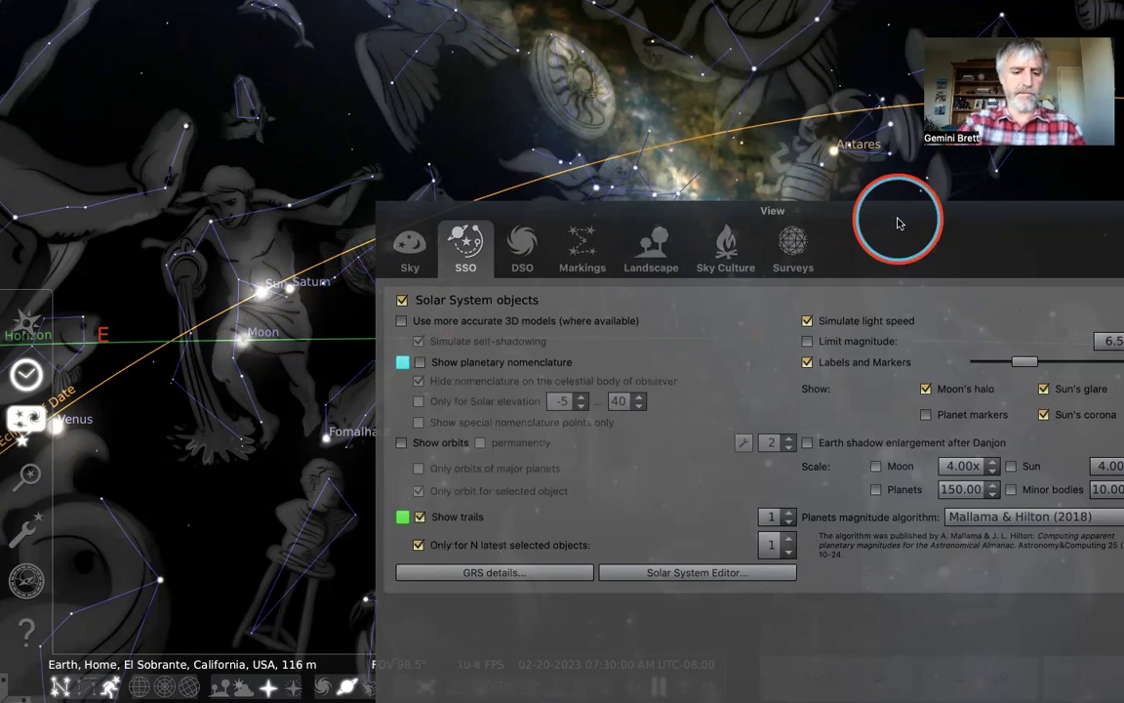
pyautogui.press('Escape')
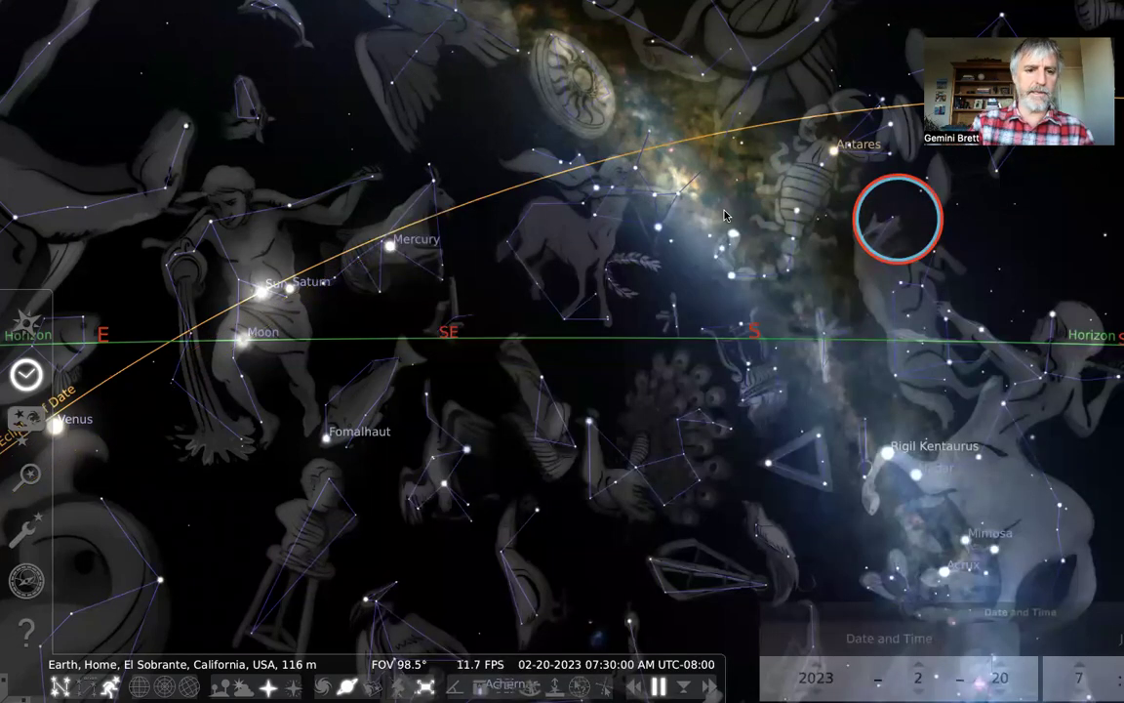
# Select Mercury after the Sun and run time forward at a faster rate to about 8:20 AM on February 20, 2023
pyautogui.click(261, 290)
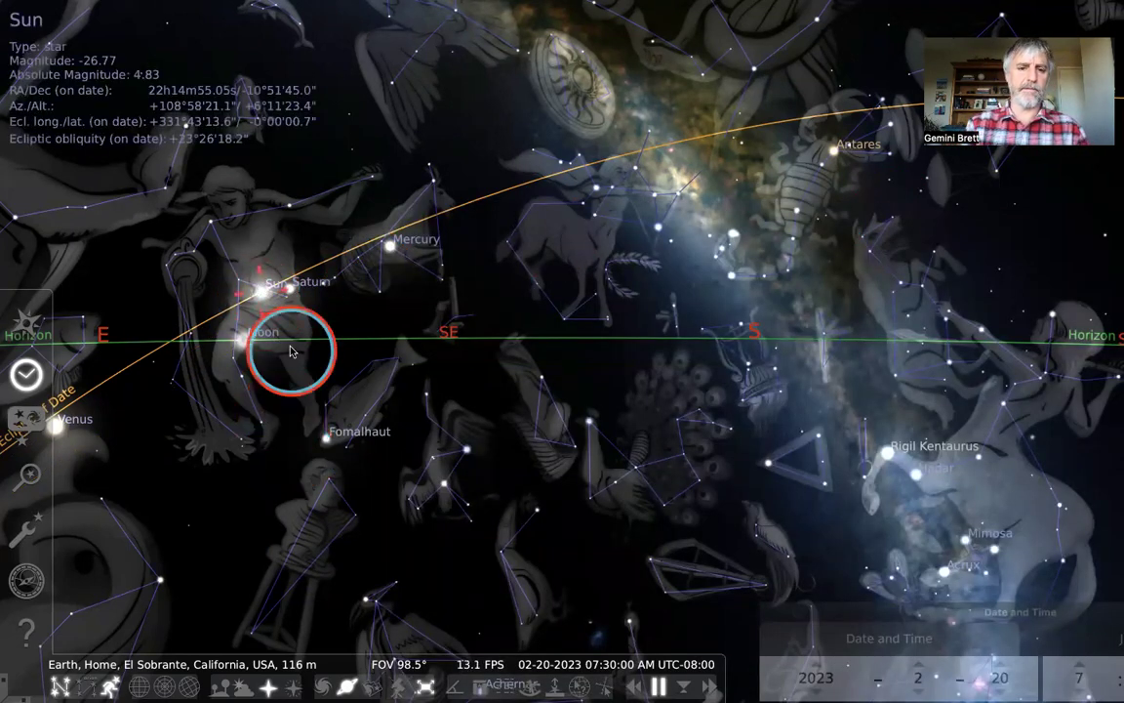
pyautogui.click(389, 247)
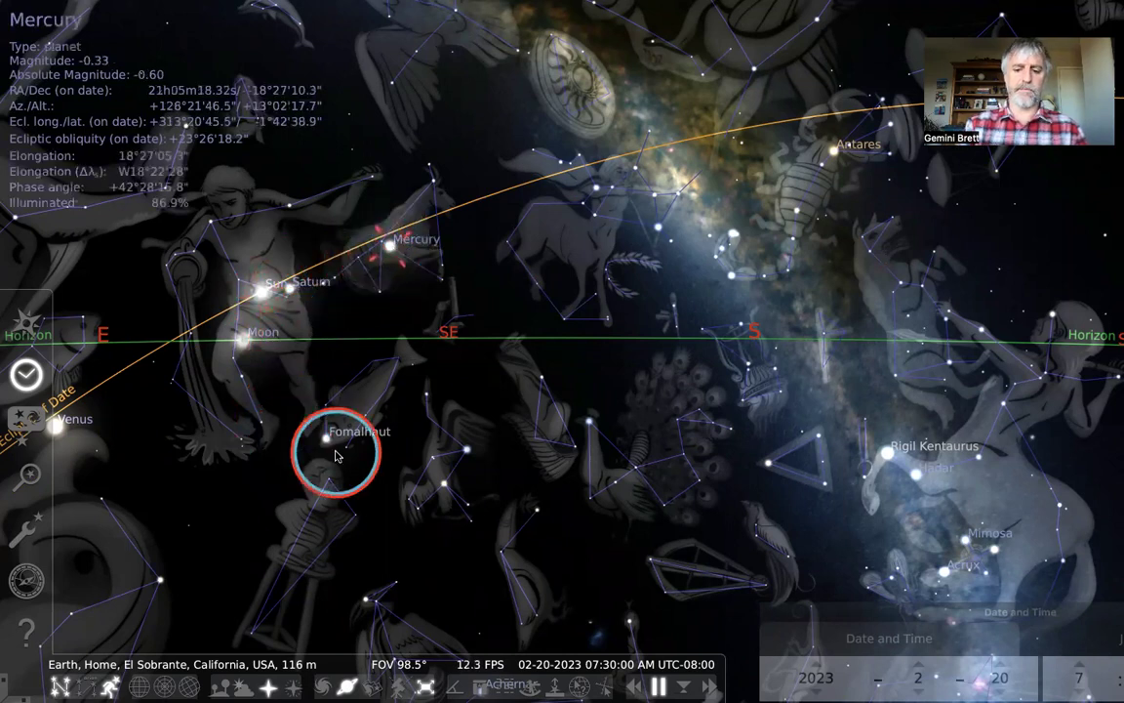
pyautogui.press('l')
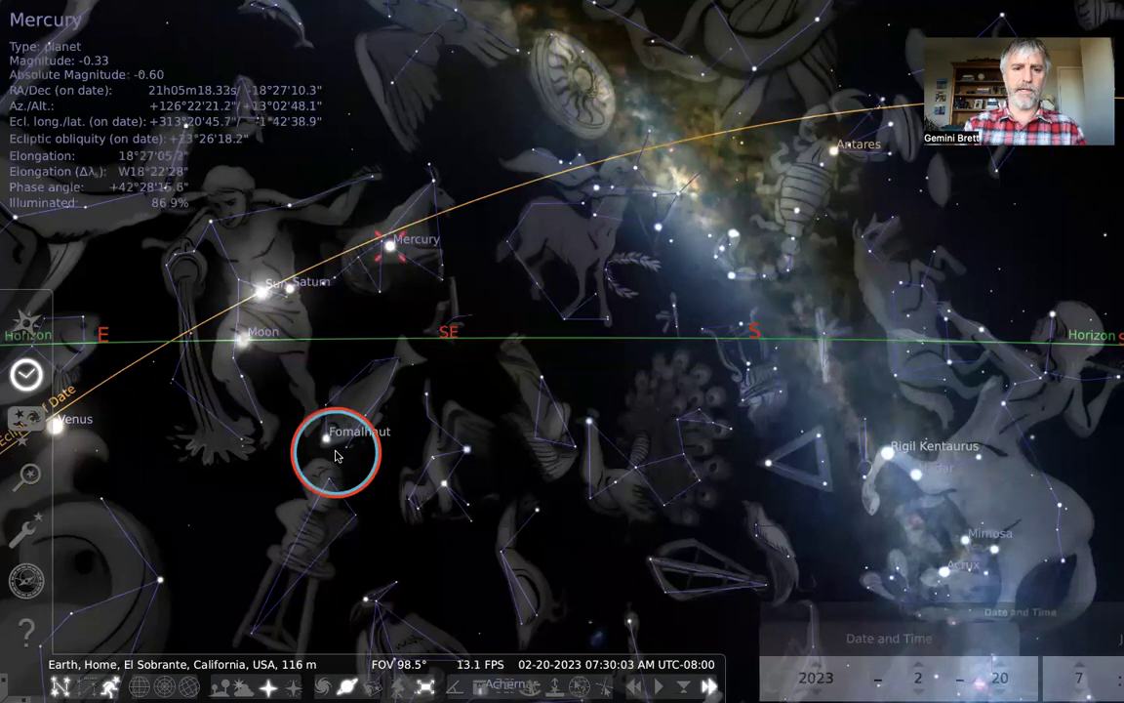
pyautogui.press('l')
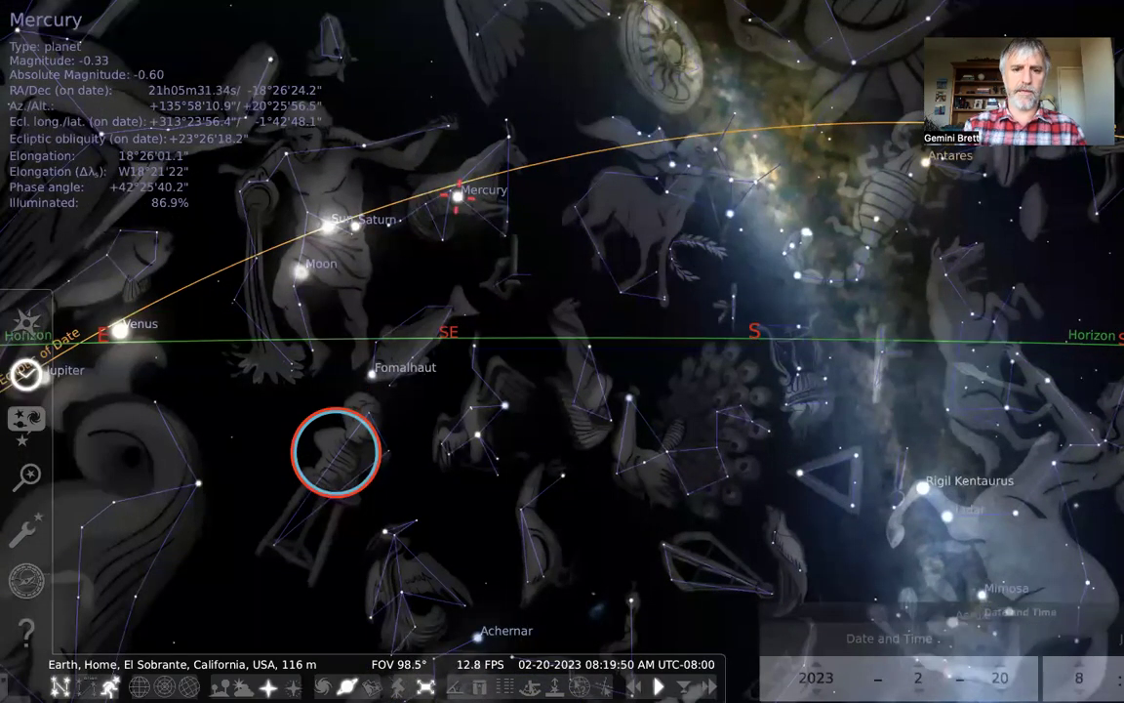
# Turn trails off and back on in the view settings to restart Mercury's trail, and close the settings
pyautogui.press('F4')
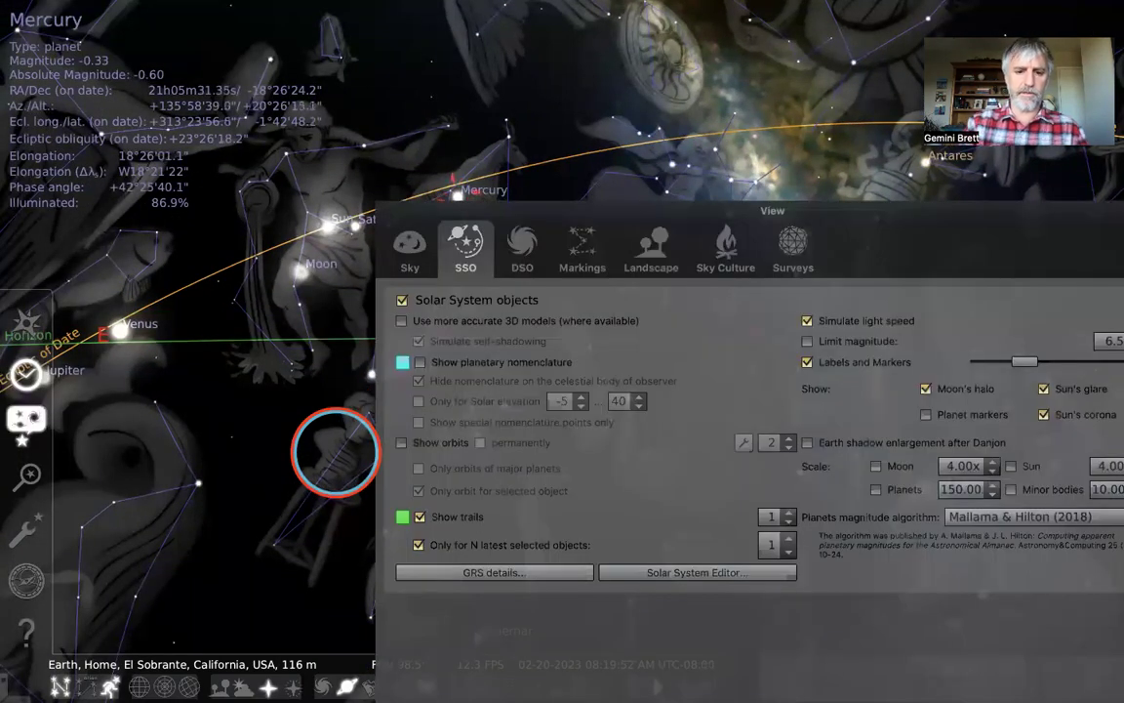
pyautogui.click(421, 518)
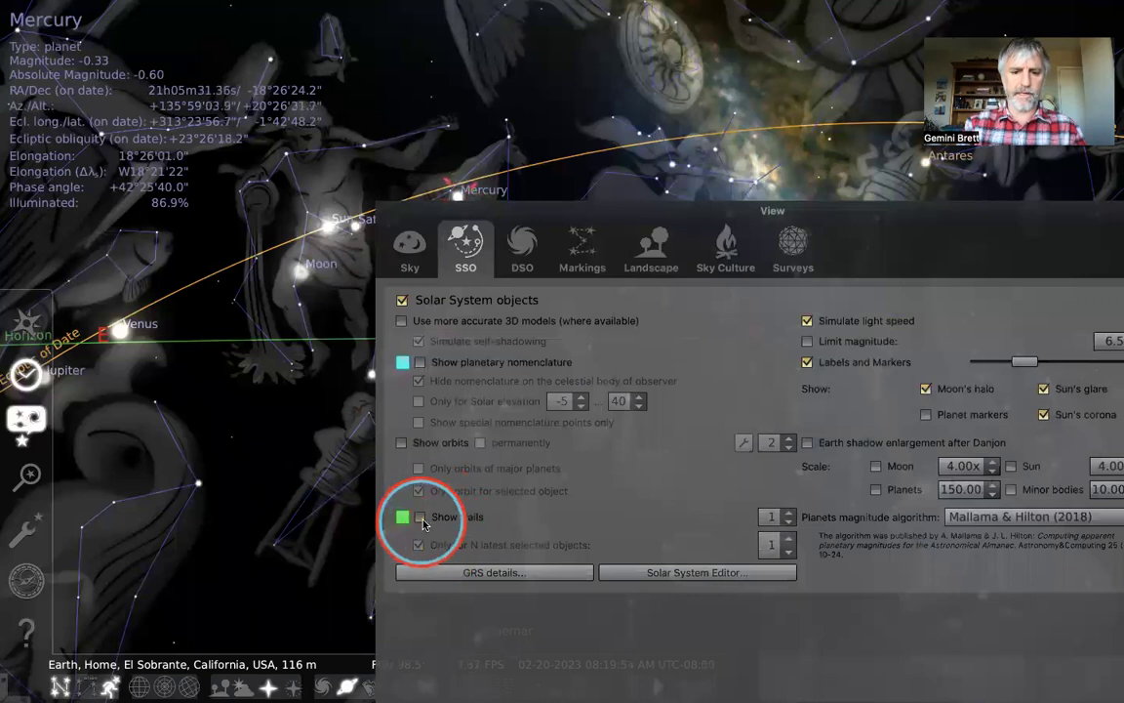
pyautogui.click(421, 519)
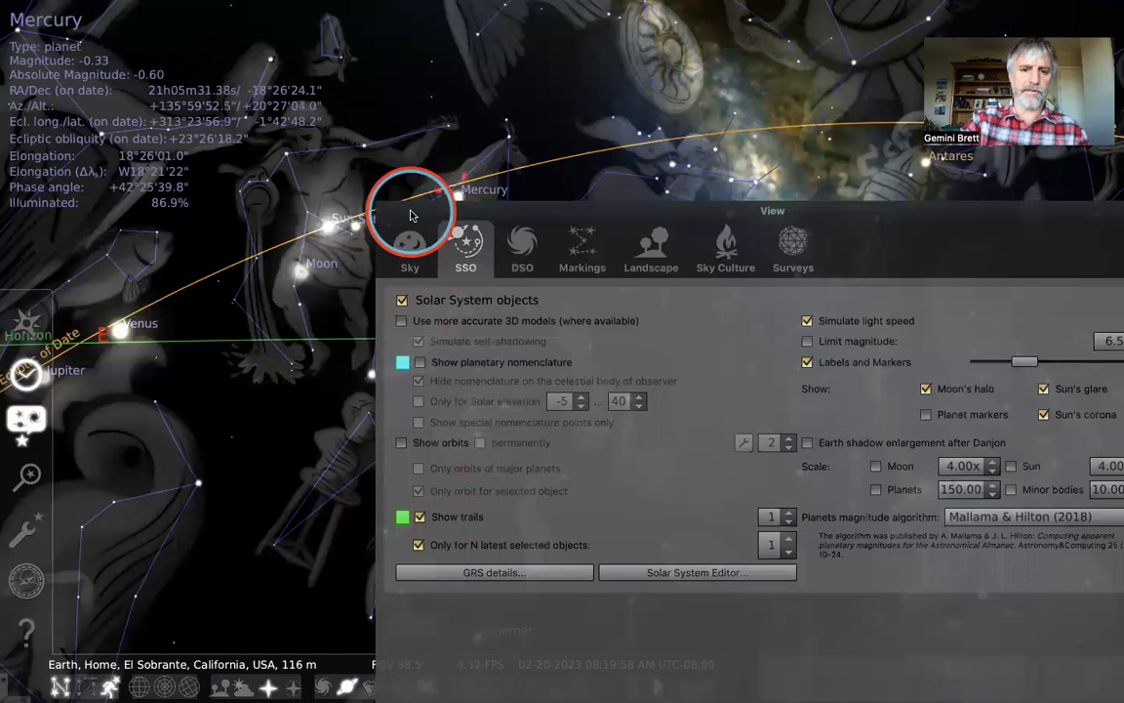
pyautogui.press('Escape')
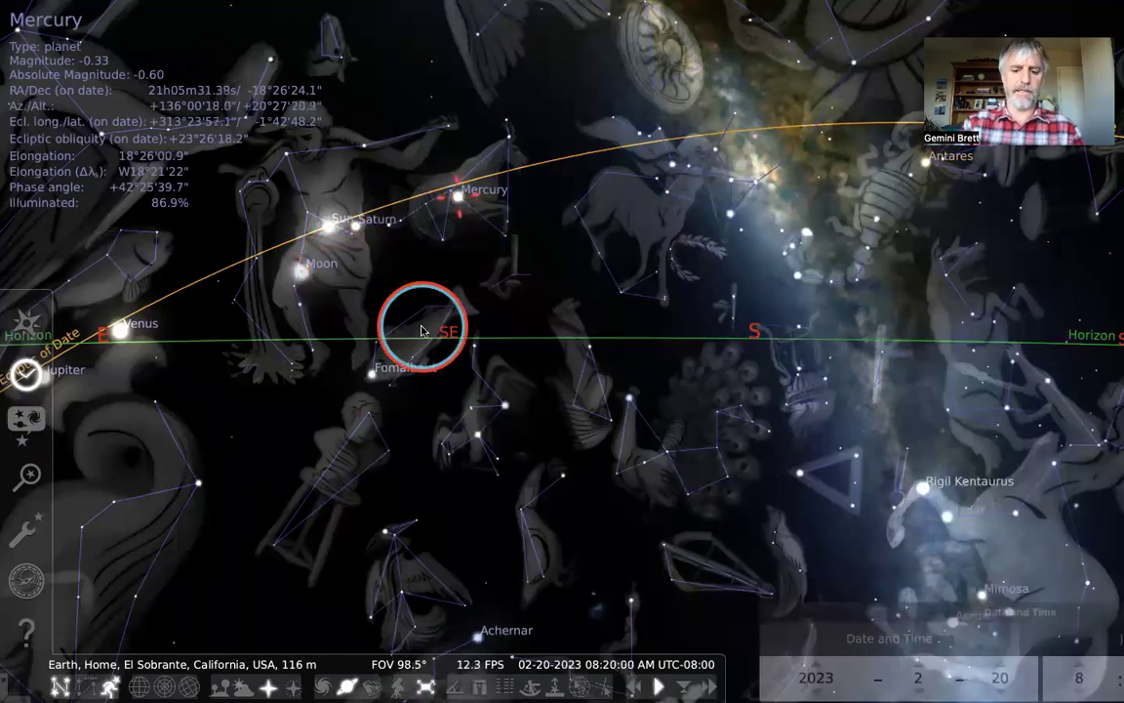
# Fast-forward the clock to about 9:48 AM on February 20, 2023, with Mercury still selected
pyautogui.press('l')
pyautogui.press('l')
pyautogui.press('l')
pyautogui.press('l')
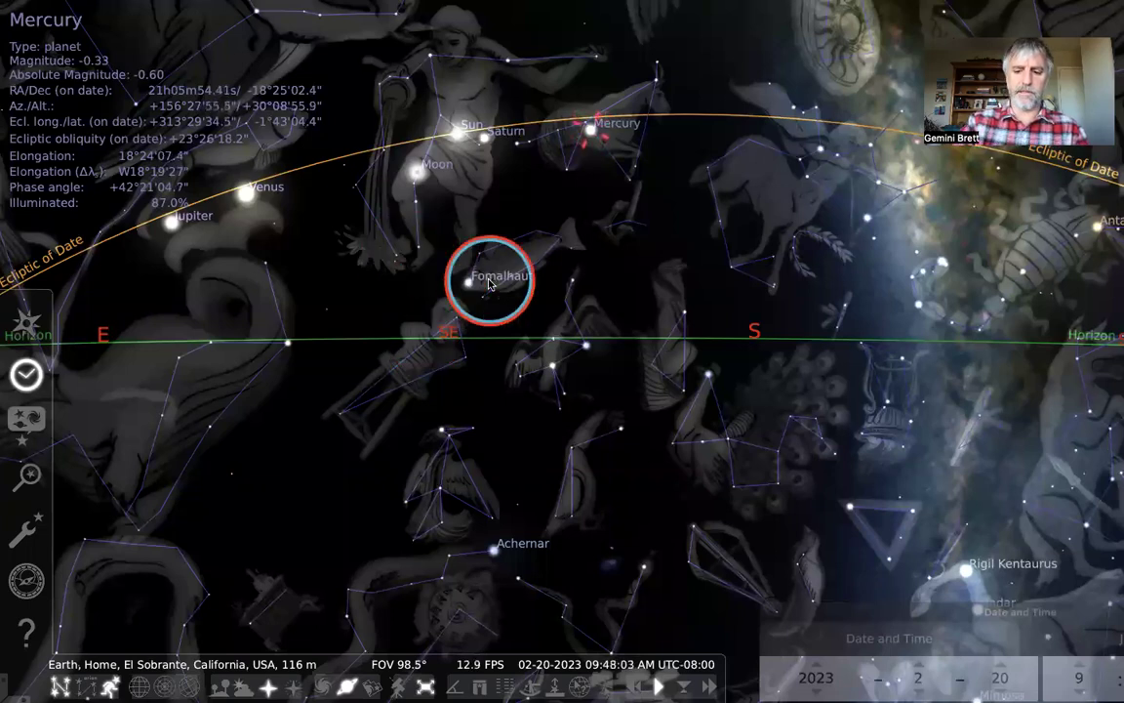
# Advance the simulation in sidereal-day steps to May 12, 2023, drawing Mercury's green trail along the ecliptic
pyautogui.hotkey('alt', '=')
pyautogui.hotkey('alt', '=')
pyautogui.hotkey('alt', '=')
pyautogui.hotkey('alt', '=')
pyautogui.hotkey('alt', '=')
pyautogui.hotkey('alt', '=')
pyautogui.hotkey('alt', '=')
pyautogui.hotkey('alt', '=')
pyautogui.hotkey('alt', '=')
pyautogui.hotkey('alt', '=')
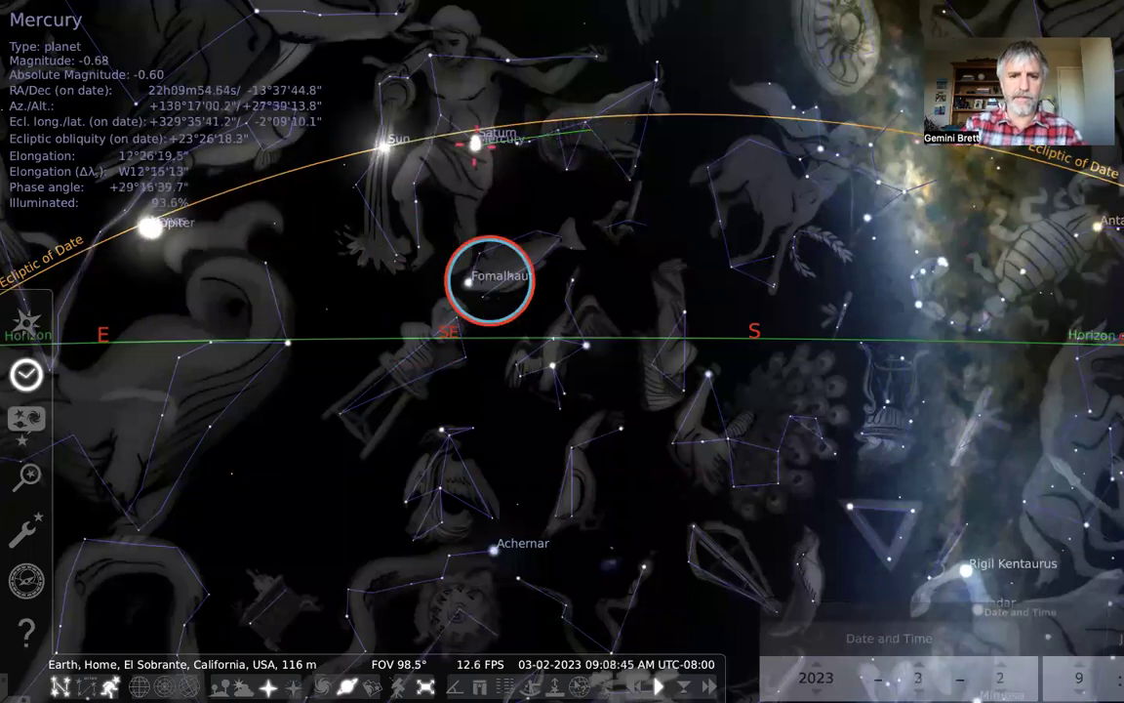
pyautogui.hotkey('alt', '=')
pyautogui.hotkey('alt', '=')
pyautogui.hotkey('alt', '=')
pyautogui.hotkey('alt', '=')
pyautogui.hotkey('alt', '=')
pyautogui.hotkey('alt', '=')
pyautogui.hotkey('alt', '=')
pyautogui.hotkey('alt', '=')
pyautogui.hotkey('alt', '=')
pyautogui.hotkey('alt', '=')
pyautogui.hotkey('alt', '=')
pyautogui.hotkey('alt', '=')
pyautogui.hotkey('alt', '=')
pyautogui.hotkey('alt', '=')
pyautogui.hotkey('alt', '=')
pyautogui.hotkey('alt', '=')
pyautogui.hotkey('alt', '=')
pyautogui.hotkey('alt', '=')
pyautogui.hotkey('alt', '=')
pyautogui.hotkey('alt', '=')
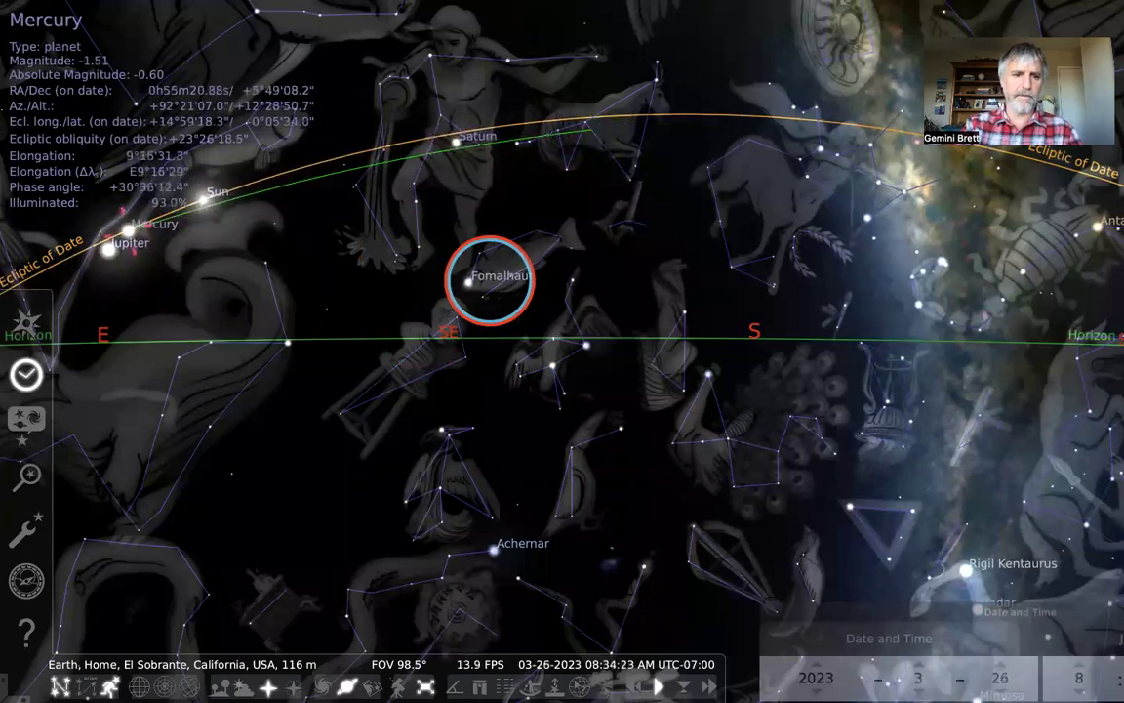
pyautogui.hotkey('alt', '=')
pyautogui.hotkey('alt', '=')
pyautogui.hotkey('alt', '=')
pyautogui.hotkey('alt', '=')
pyautogui.hotkey('alt', '=')
pyautogui.hotkey('alt', '=')
pyautogui.hotkey('alt', '=')
pyautogui.hotkey('alt', '=')
pyautogui.hotkey('alt', '=')
pyautogui.hotkey('alt', '=')
pyautogui.hotkey('alt', '=')
pyautogui.hotkey('alt', '=')
pyautogui.hotkey('alt', '=')
pyautogui.hotkey('alt', '=')
pyautogui.hotkey('alt', '=')
pyautogui.hotkey('alt', '=')
pyautogui.hotkey('alt', '=')
pyautogui.hotkey('alt', '=')
pyautogui.hotkey('alt', '=')
pyautogui.hotkey('alt', '=')
pyautogui.hotkey('alt', '=')
pyautogui.hotkey('alt', '=')
pyautogui.hotkey('alt', '=')
pyautogui.hotkey('alt', '=')
pyautogui.hotkey('alt', '=')
pyautogui.hotkey('alt', '=')
pyautogui.hotkey('alt', '=')
pyautogui.hotkey('alt', '=')
pyautogui.hotkey('alt', '=')
pyautogui.hotkey('alt', '=')
pyautogui.hotkey('alt', '=')
pyautogui.hotkey('alt', '=')
pyautogui.hotkey('alt', '=')
pyautogui.hotkey('alt', '=')
pyautogui.hotkey('alt', '=')
pyautogui.hotkey('alt', '=')
pyautogui.hotkey('alt', '=')
pyautogui.hotkey('alt', '=')
pyautogui.hotkey('alt', '=')
pyautogui.hotkey('alt', '=')
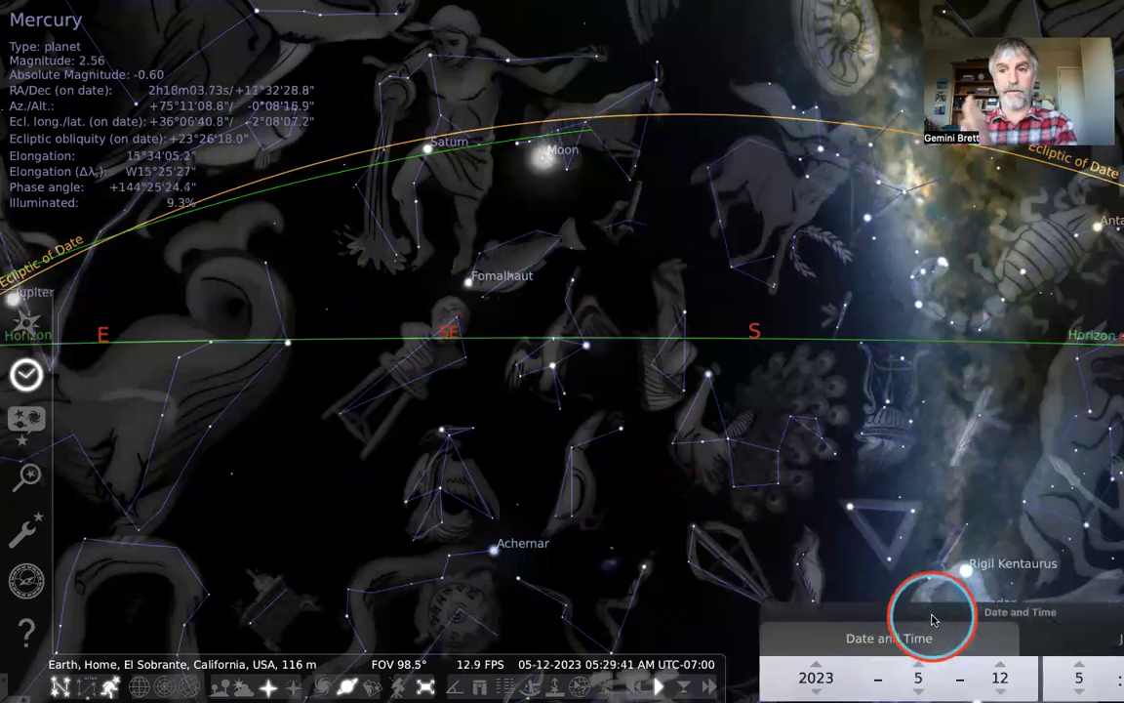
# Select the double star below the southern horizon and return the date and time to February 20, 2023, 7:30 AM
pyautogui.click(780, 484)
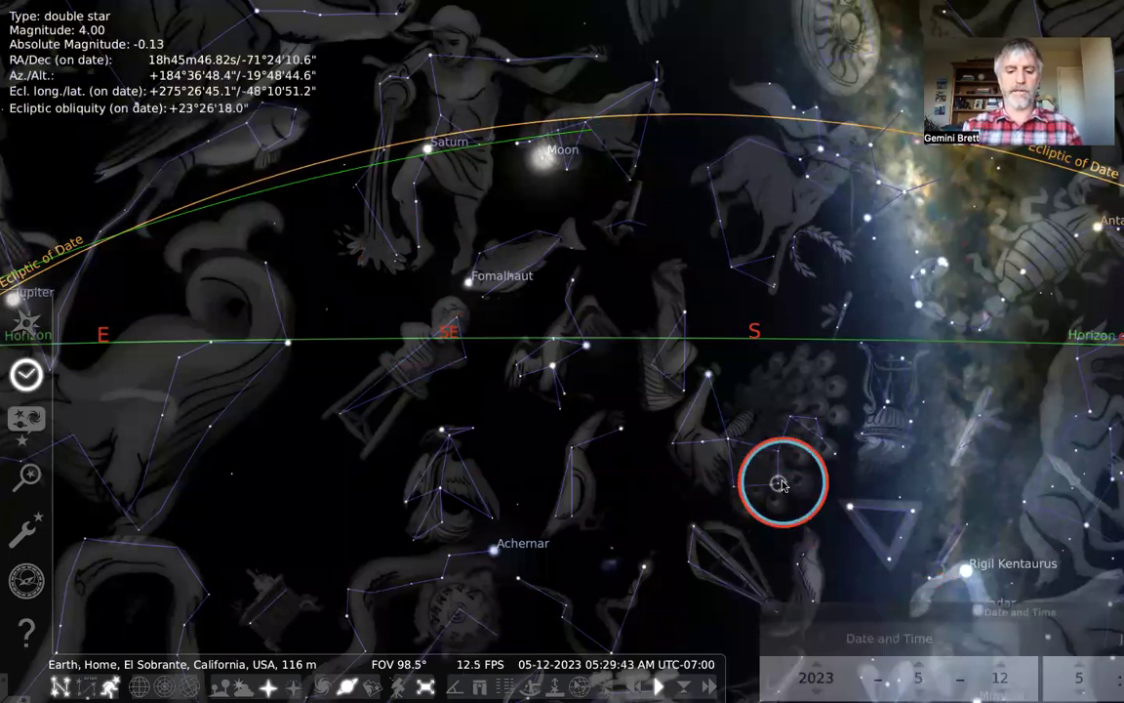
pyautogui.press('8')
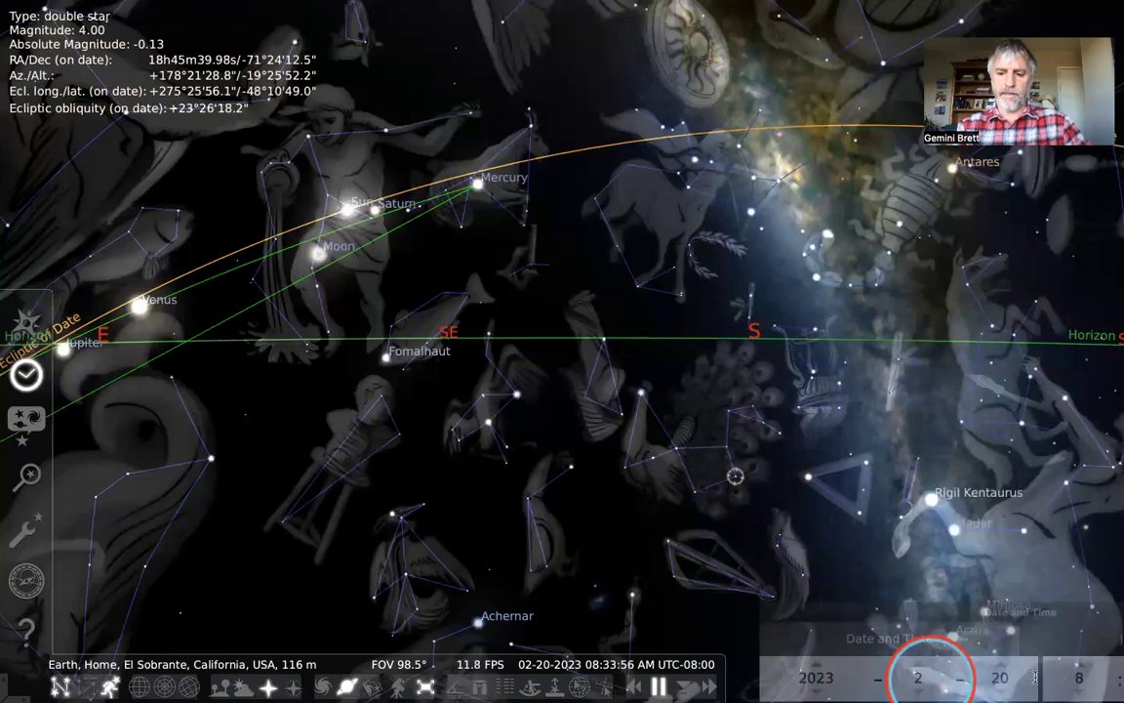
pyautogui.click(1054, 677)
pyautogui.scroll(-1, 1054, 676)
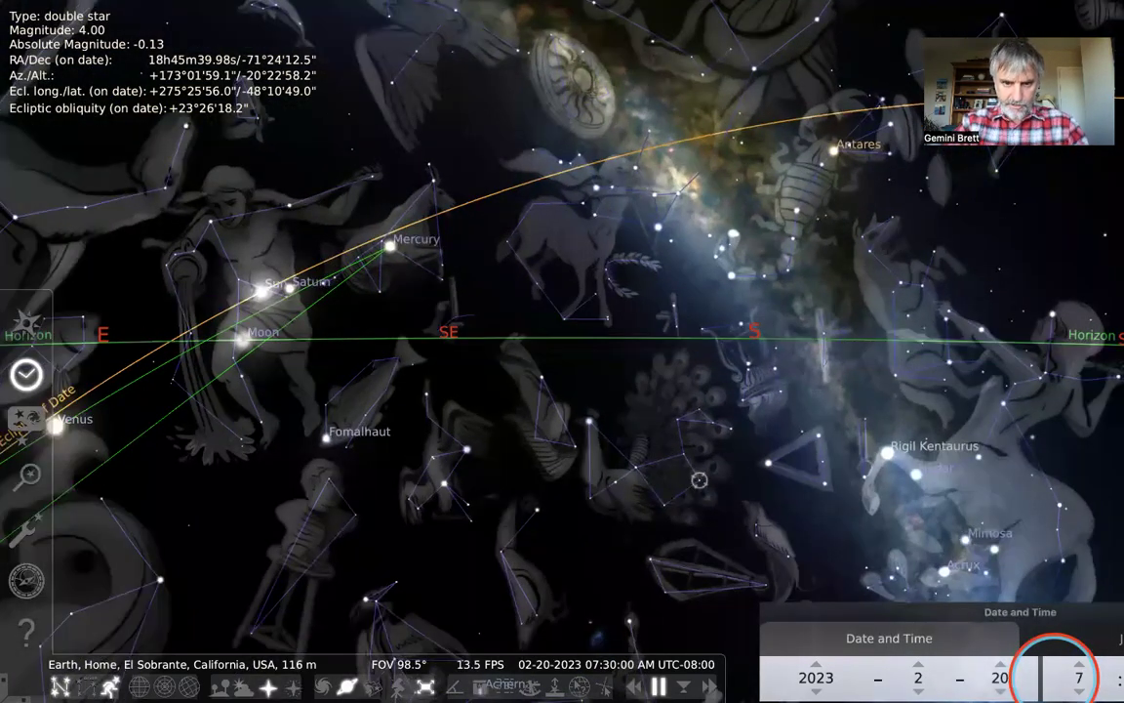
# Clear the star selection and show the landscape ground again
pyautogui.click(676, 340)
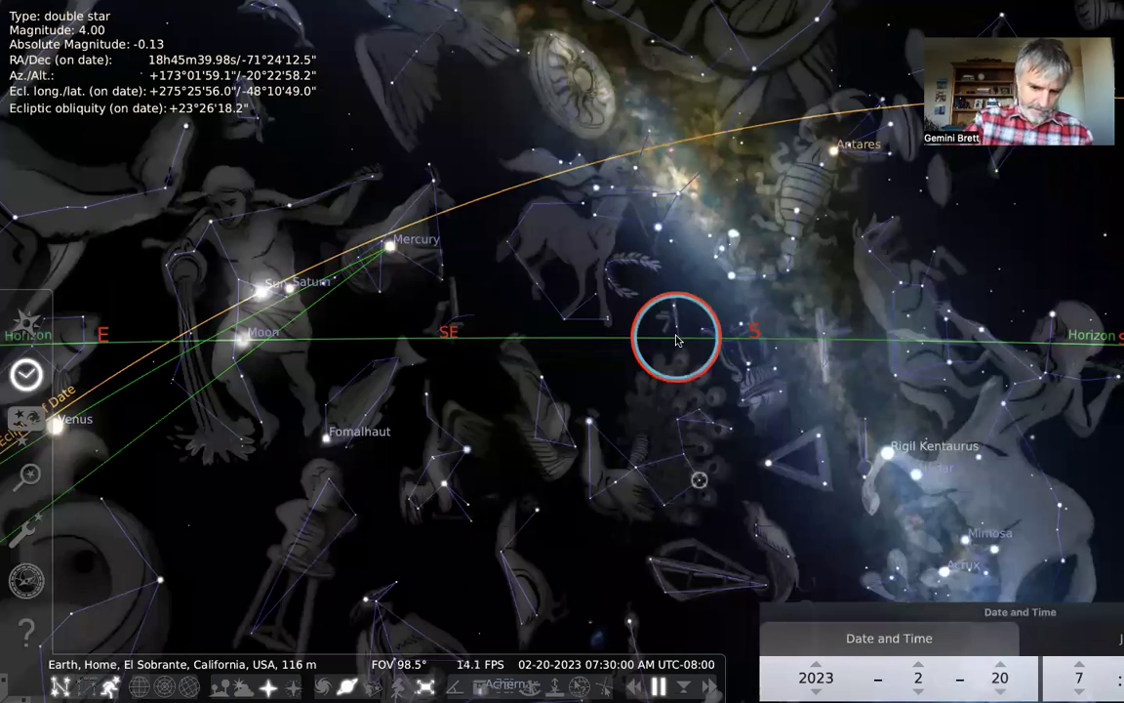
pyautogui.click(559, 385)
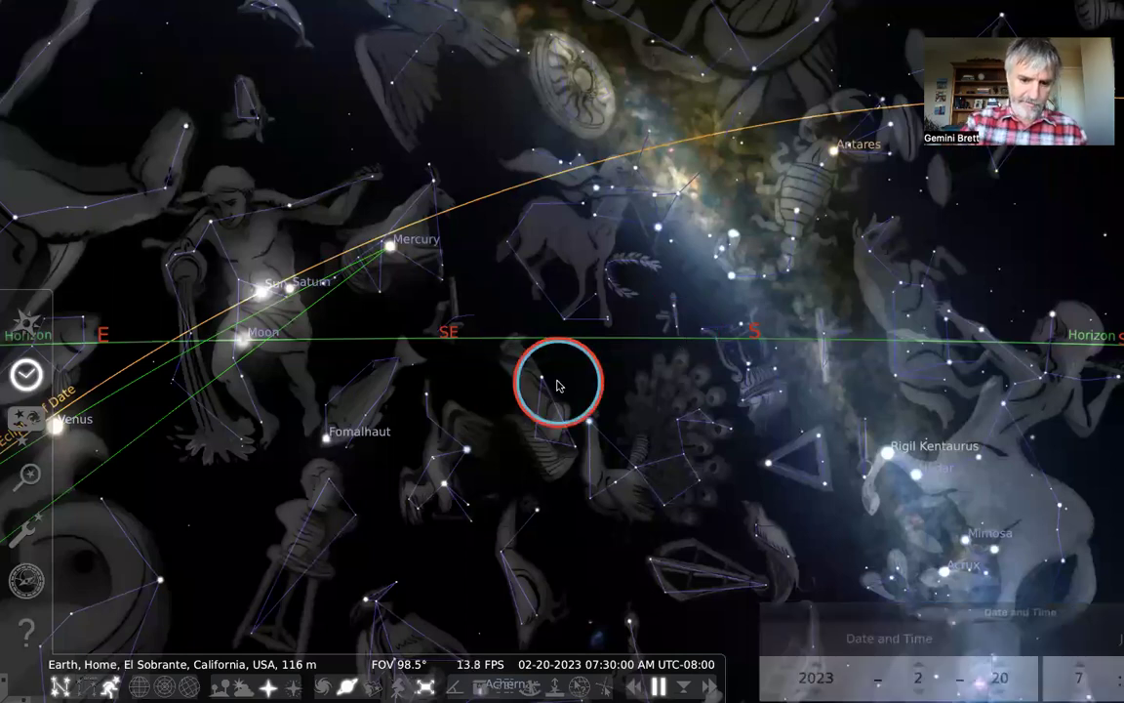
pyautogui.press('g')
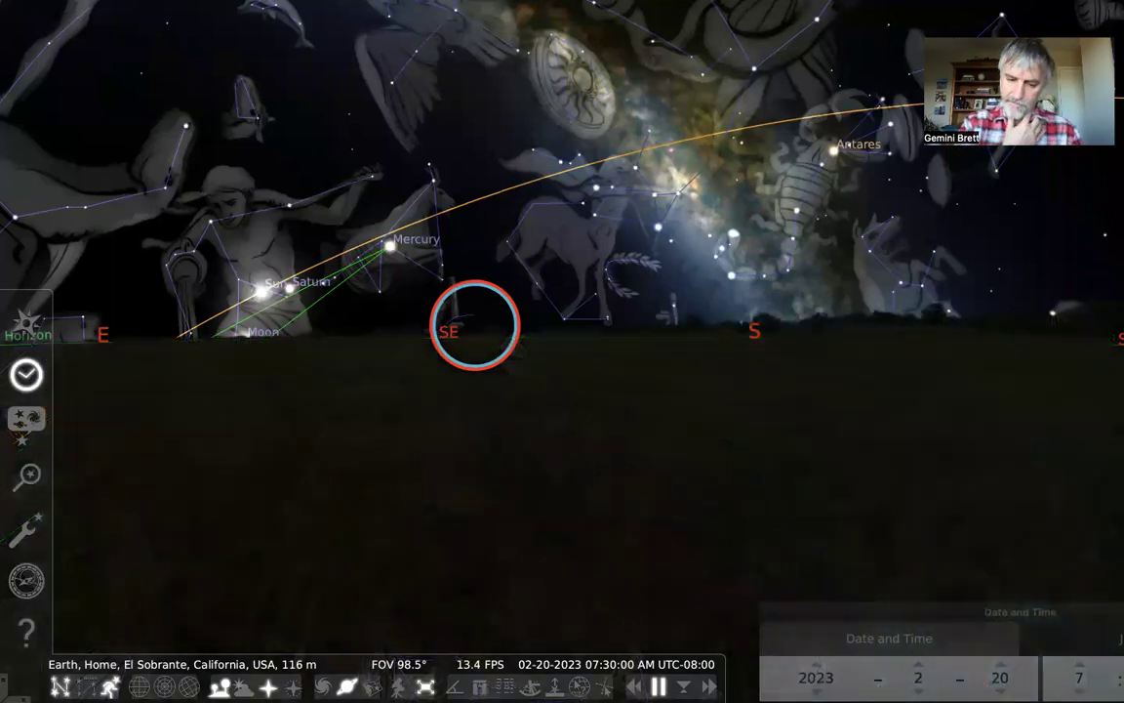
# Turn trails off and on, set their thickness to 2 and limit them to the 3 latest selected objects, and close the settings
pyautogui.press('F4')
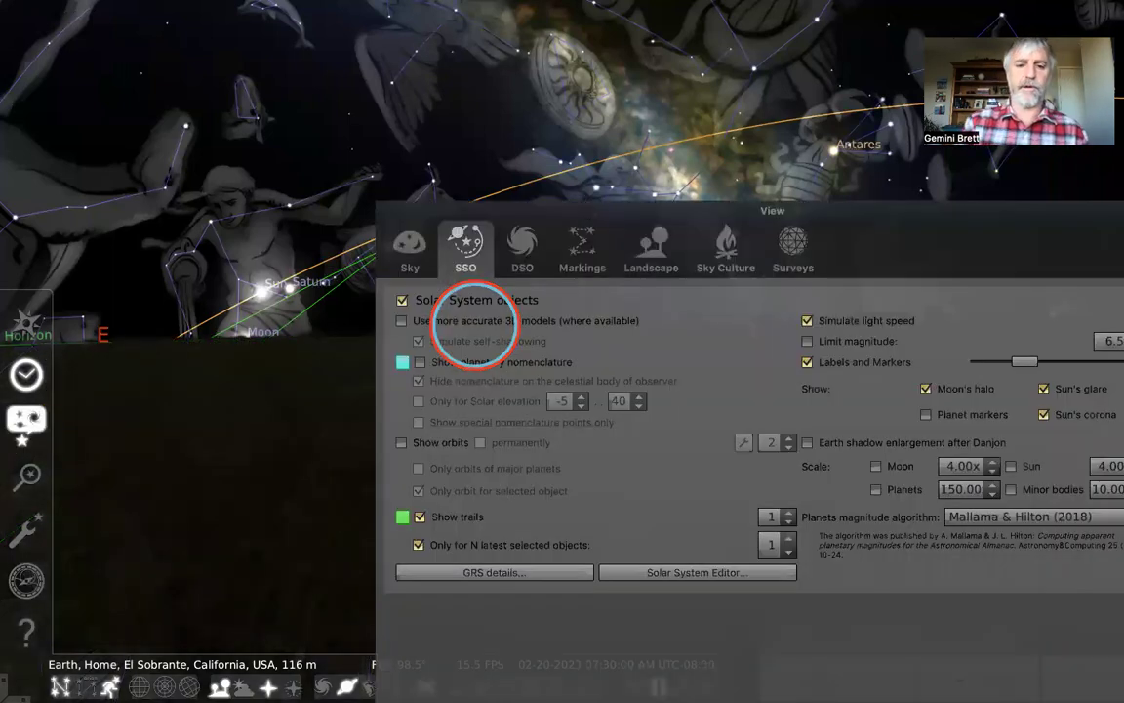
pyautogui.click(420, 517)
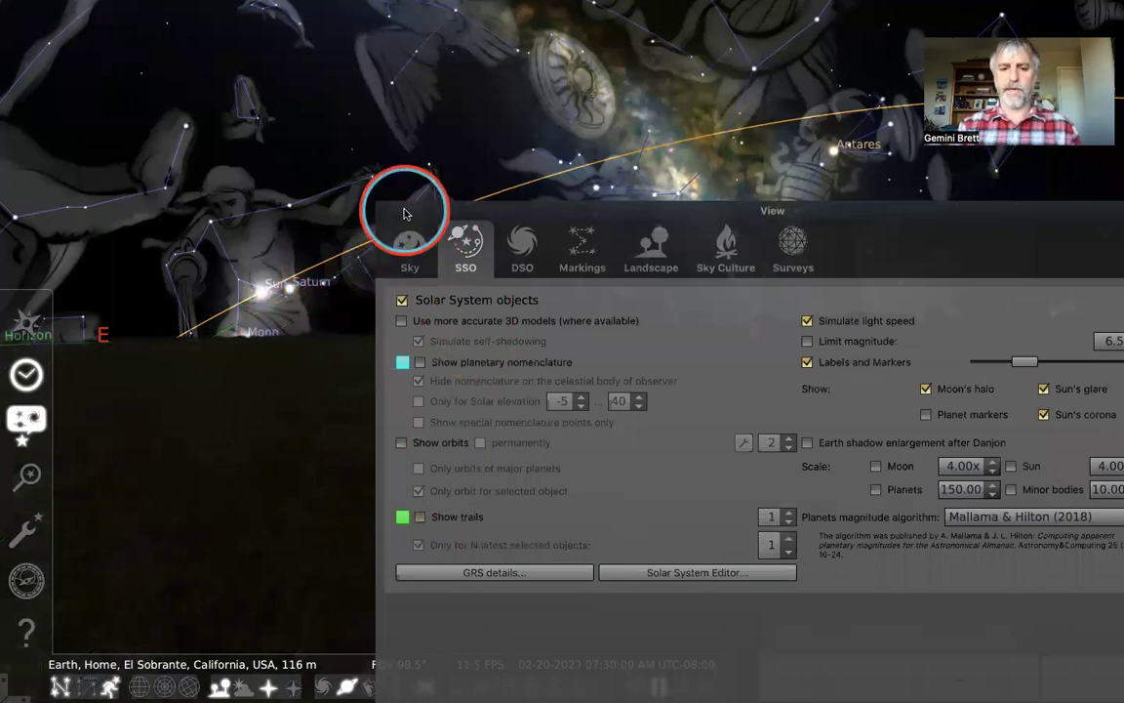
pyautogui.moveTo(446, 207); pyautogui.dragTo(230, 118)
pyautogui.click(205, 428)
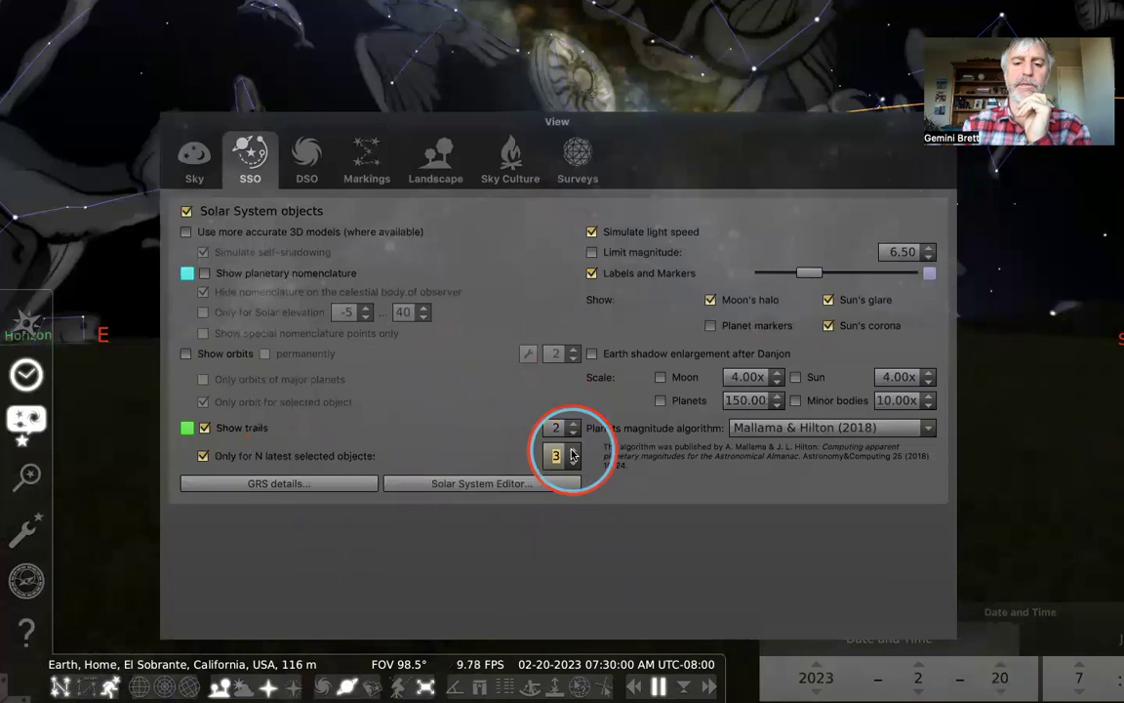
pyautogui.moveTo(859, 119); pyautogui.dragTo(765, 157)
pyautogui.click(849, 159)
pyautogui.click(522, 319)
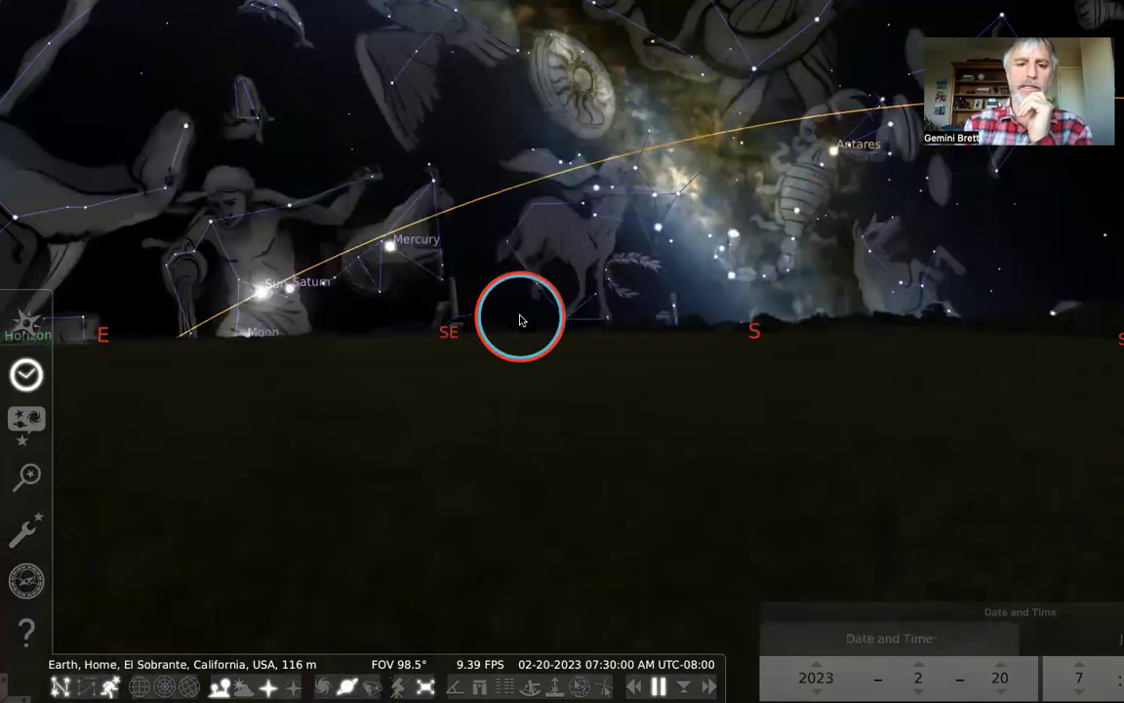
# Hide the landscape and widen the field of view to about 138° so the sky below the horizon is included
pyautogui.scroll(-3, 520, 320)
pyautogui.scroll(-1, 520, 320)
pyautogui.press('g')
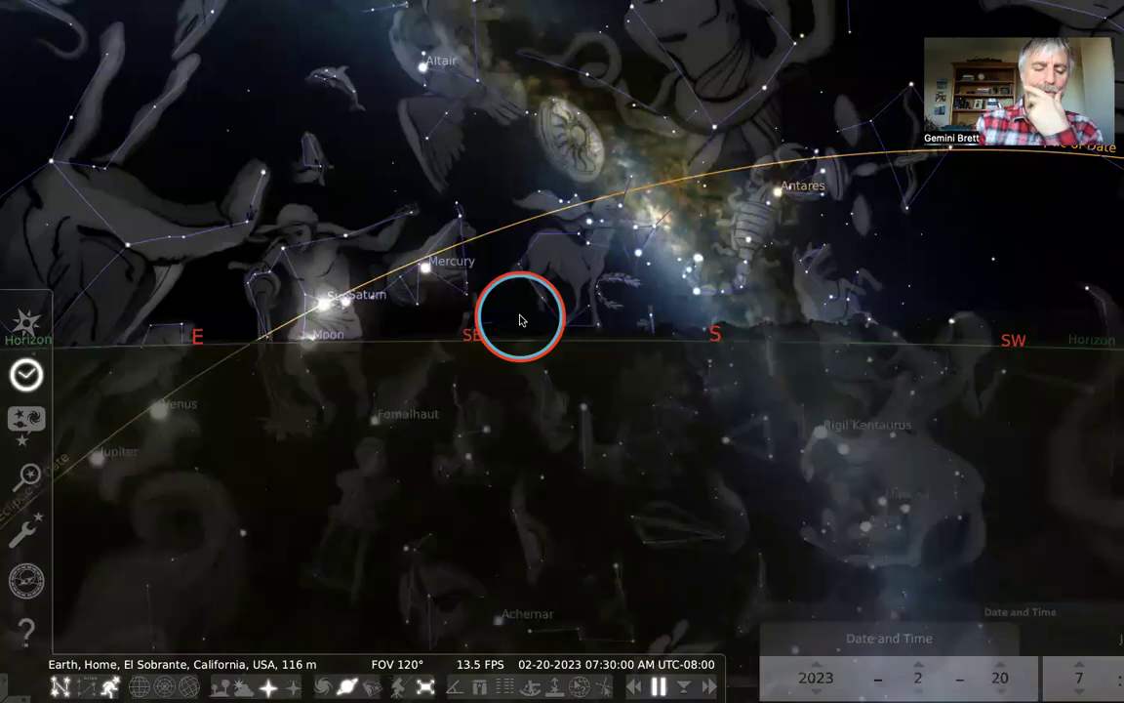
pyautogui.scroll(-5, 473, 346)
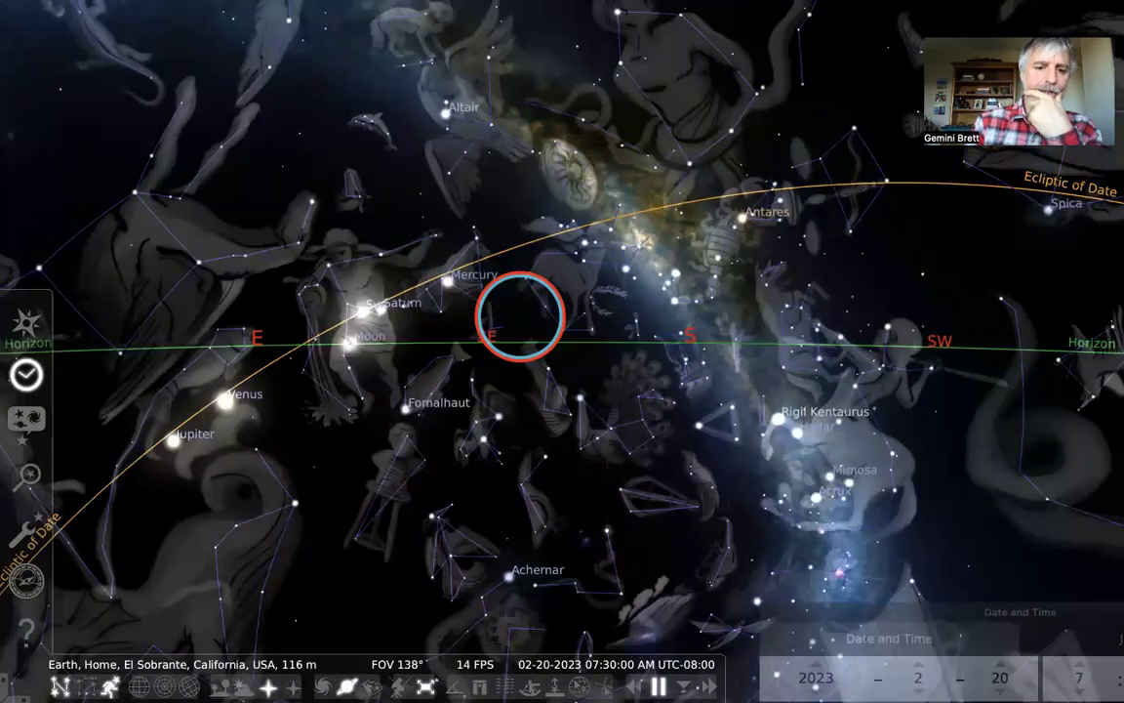
# Select Mercury, Venus and Jupiter as the three latest objects and check the trail settings for solar system objects
pyautogui.click(472, 292)
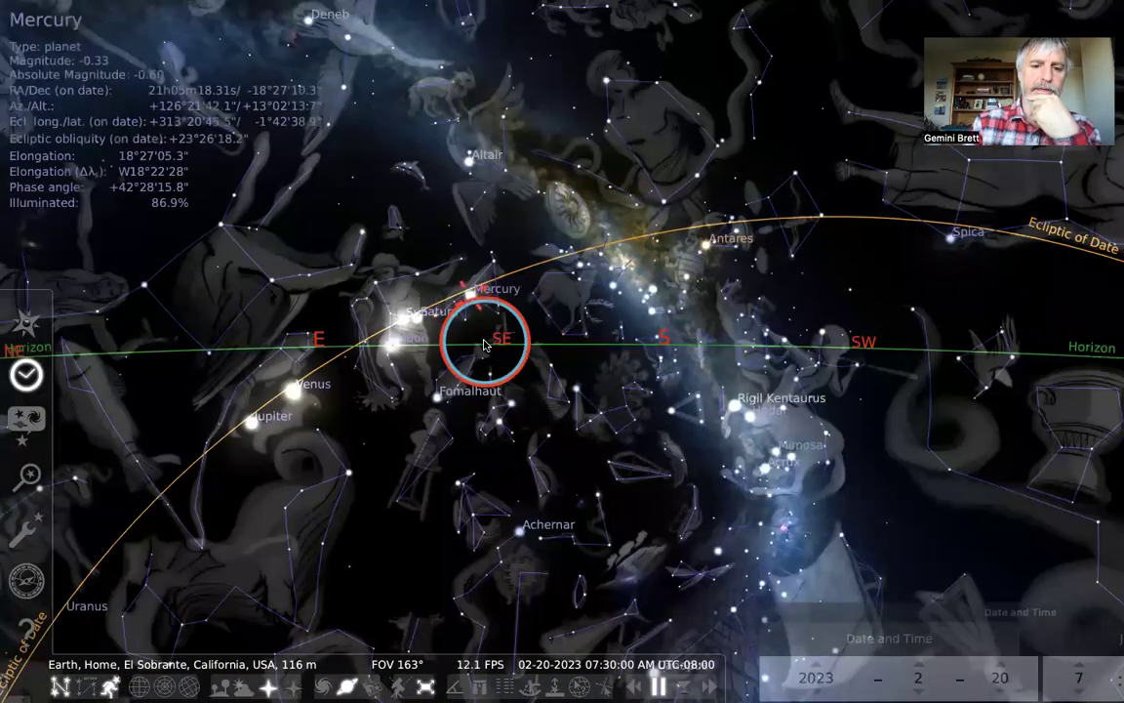
pyautogui.click(297, 389)
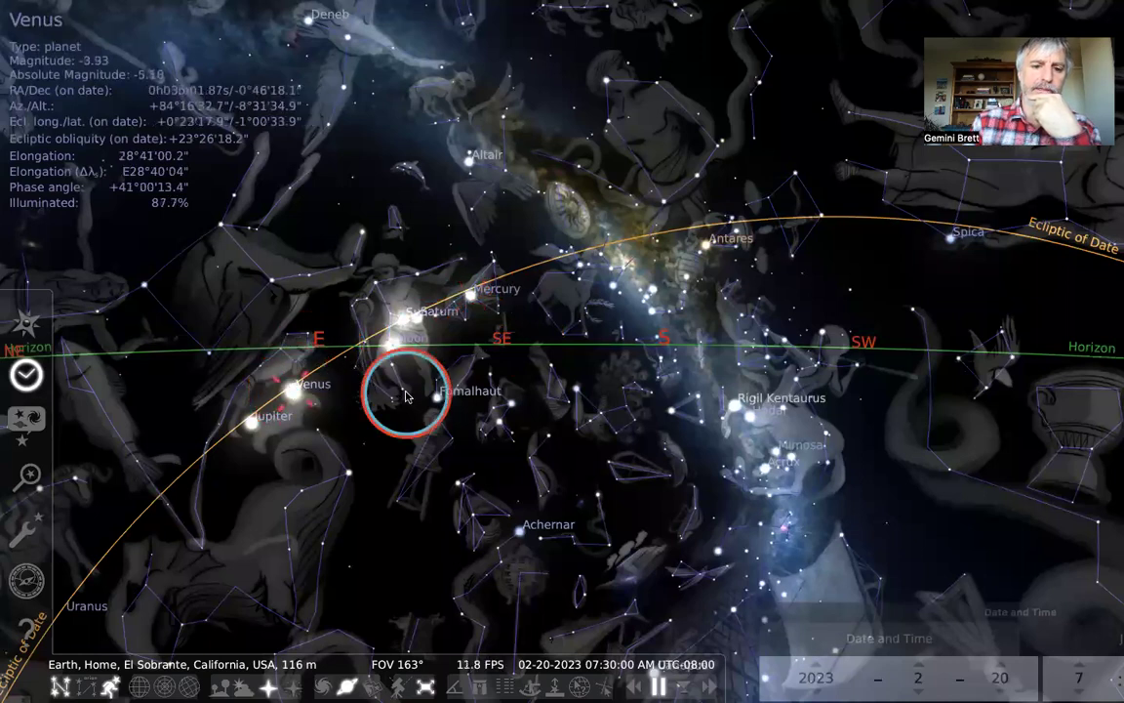
pyautogui.click(253, 426)
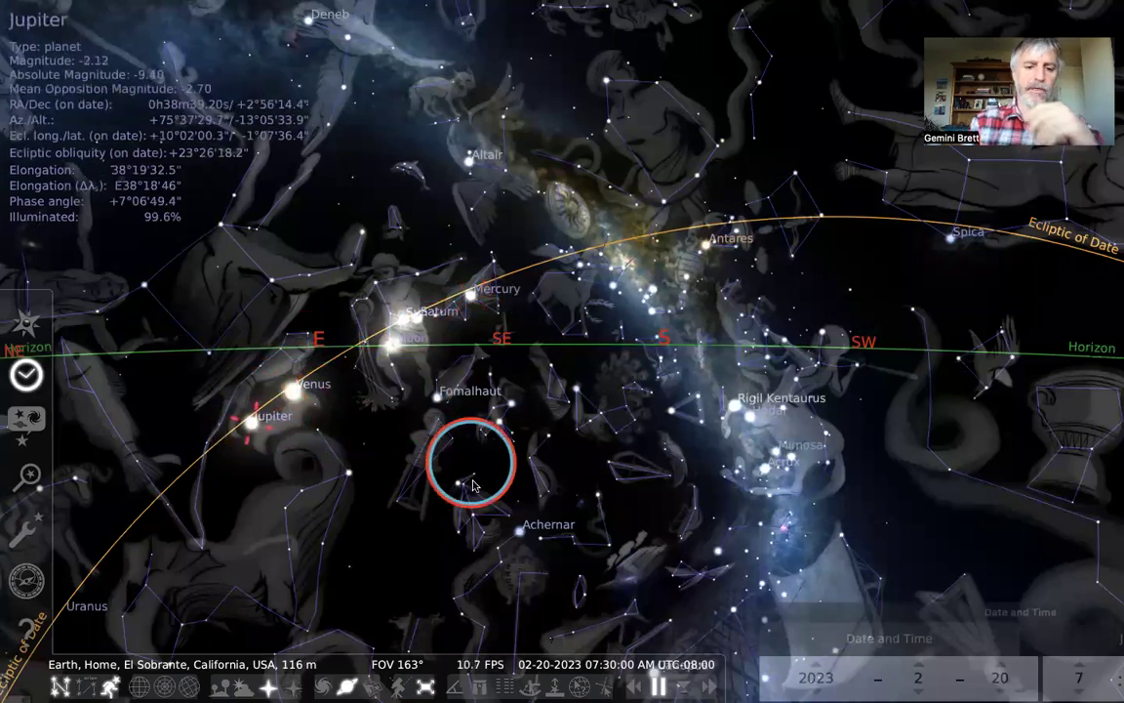
pyautogui.press('F4')
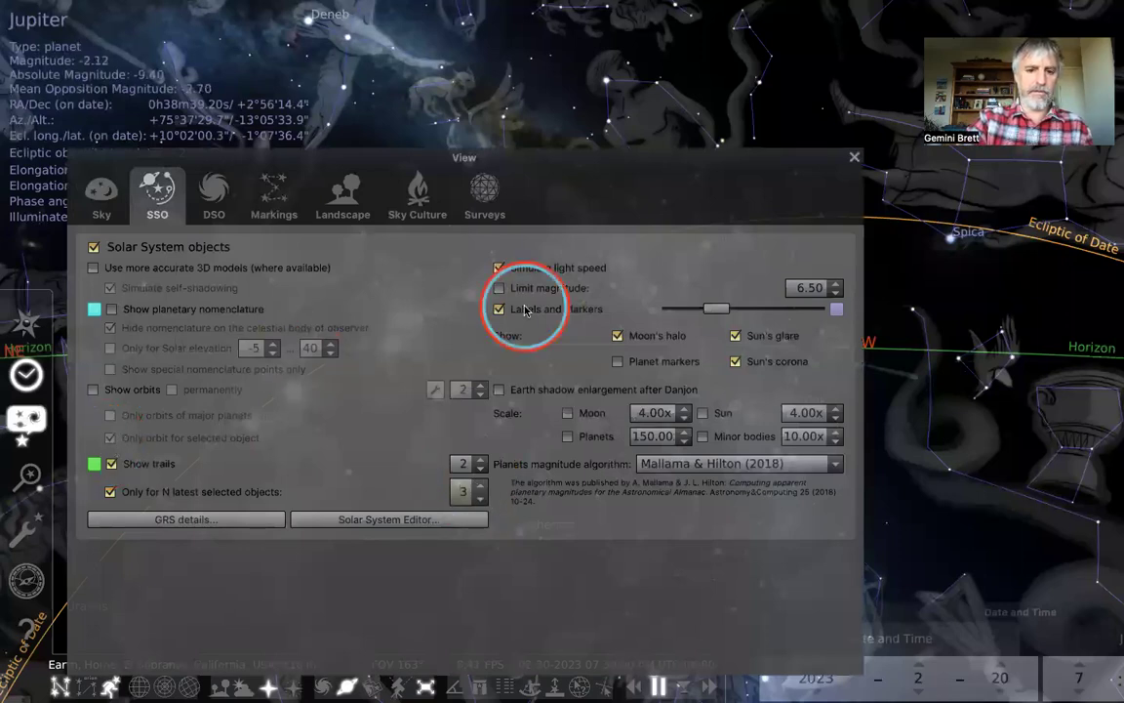
pyautogui.press('F4')
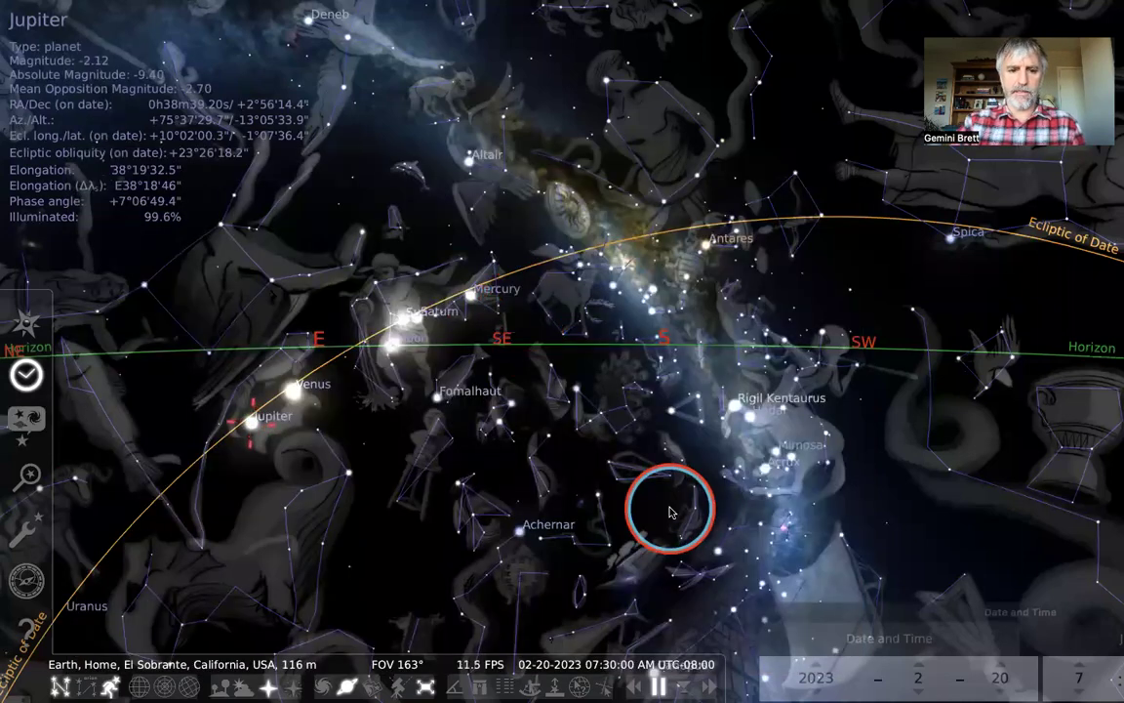
# Advance the time two hours to 9:30 AM and step forward by sidereal days to June 13, 2023, drawing the planet trails
pyautogui.hotkey('ctrl', '=')
pyautogui.hotkey('ctrl', '=')
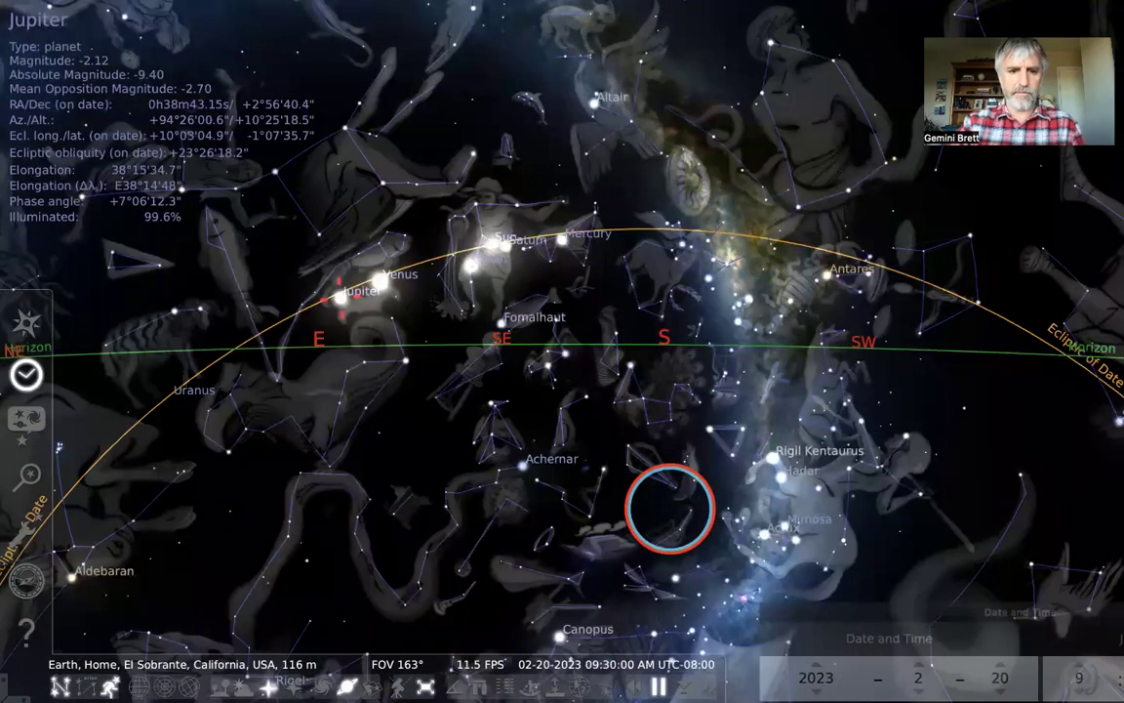
pyautogui.hotkey('alt', '=')
pyautogui.hotkey('alt', '=')
pyautogui.hotkey('alt', '=')
pyautogui.hotkey('alt', '=')
pyautogui.hotkey('alt', '=')
pyautogui.hotkey('alt', '=')
pyautogui.hotkey('alt', '=')
pyautogui.hotkey('alt', '=')
pyautogui.hotkey('alt', '=')
pyautogui.hotkey('alt', '=')
pyautogui.hotkey('alt', '=')
pyautogui.hotkey('alt', '=')
pyautogui.hotkey('alt', '=')
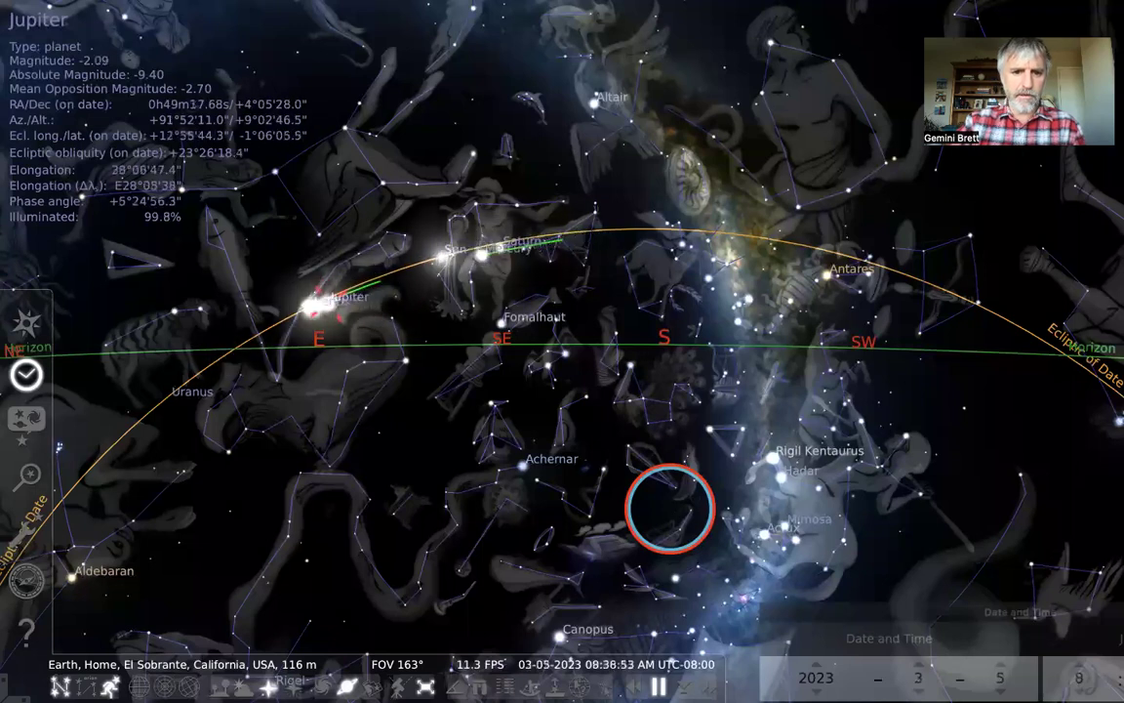
pyautogui.hotkey('alt', '=')
pyautogui.hotkey('alt', '=')
pyautogui.hotkey('alt', '=')
pyautogui.hotkey('alt', '=')
pyautogui.hotkey('alt', '=')
pyautogui.hotkey('alt', '=')
pyautogui.hotkey('alt', '=')
pyautogui.hotkey('alt', '=')
pyautogui.hotkey('alt', '=')
pyautogui.hotkey('alt', '=')
pyautogui.hotkey('alt', '=')
pyautogui.hotkey('alt', '=')
pyautogui.hotkey('alt', '=')
pyautogui.hotkey('alt', '=')
pyautogui.hotkey('alt', '=')
pyautogui.hotkey('alt', '=')
pyautogui.hotkey('alt', '=')
pyautogui.hotkey('alt', '=')
pyautogui.hotkey('alt', '=')
pyautogui.hotkey('alt', '=')
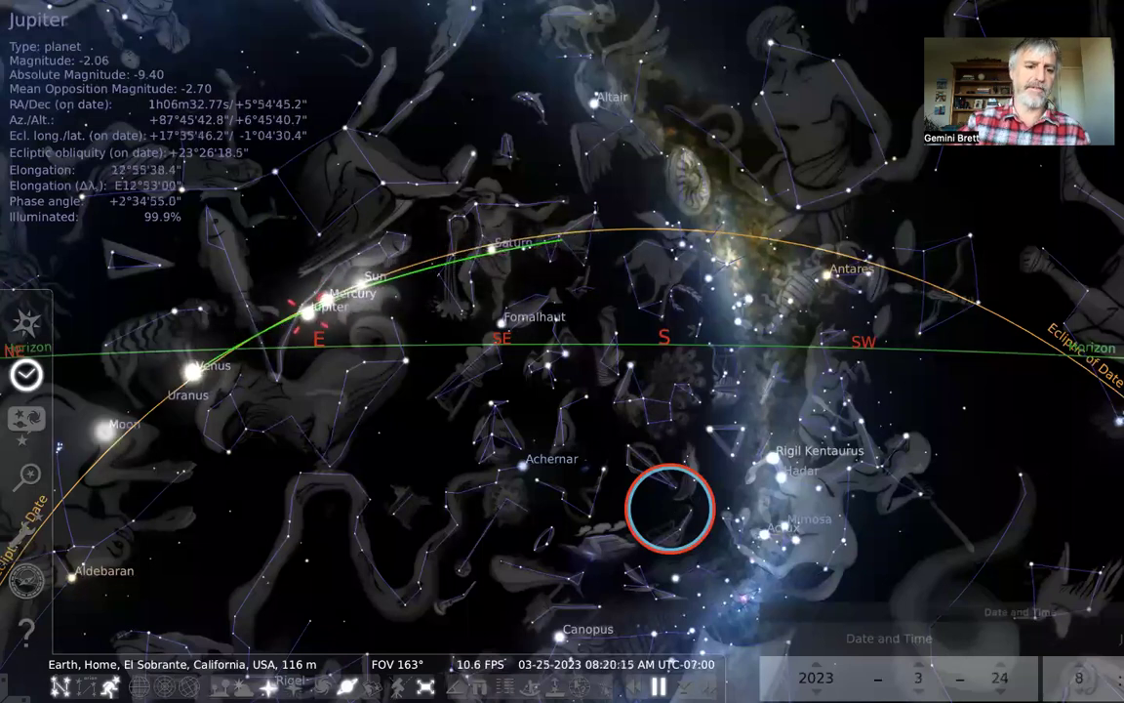
pyautogui.hotkey('alt', '=')
pyautogui.hotkey('alt', '=')
pyautogui.hotkey('alt', '=')
pyautogui.hotkey('alt', '=')
pyautogui.hotkey('alt', '=')
pyautogui.hotkey('alt', '=')
pyautogui.hotkey('alt', '=')
pyautogui.hotkey('alt', '=')
pyautogui.hotkey('alt', '=')
pyautogui.hotkey('alt', '=')
pyautogui.hotkey('alt', '=')
pyautogui.hotkey('alt', '=')
pyautogui.hotkey('alt', '=')
pyautogui.hotkey('alt', '=')
pyautogui.hotkey('alt', '=')
pyautogui.hotkey('alt', '=')
pyautogui.hotkey('alt', '=')
pyautogui.hotkey('alt', '=')
pyautogui.hotkey('alt', '=')
pyautogui.hotkey('alt', '=')
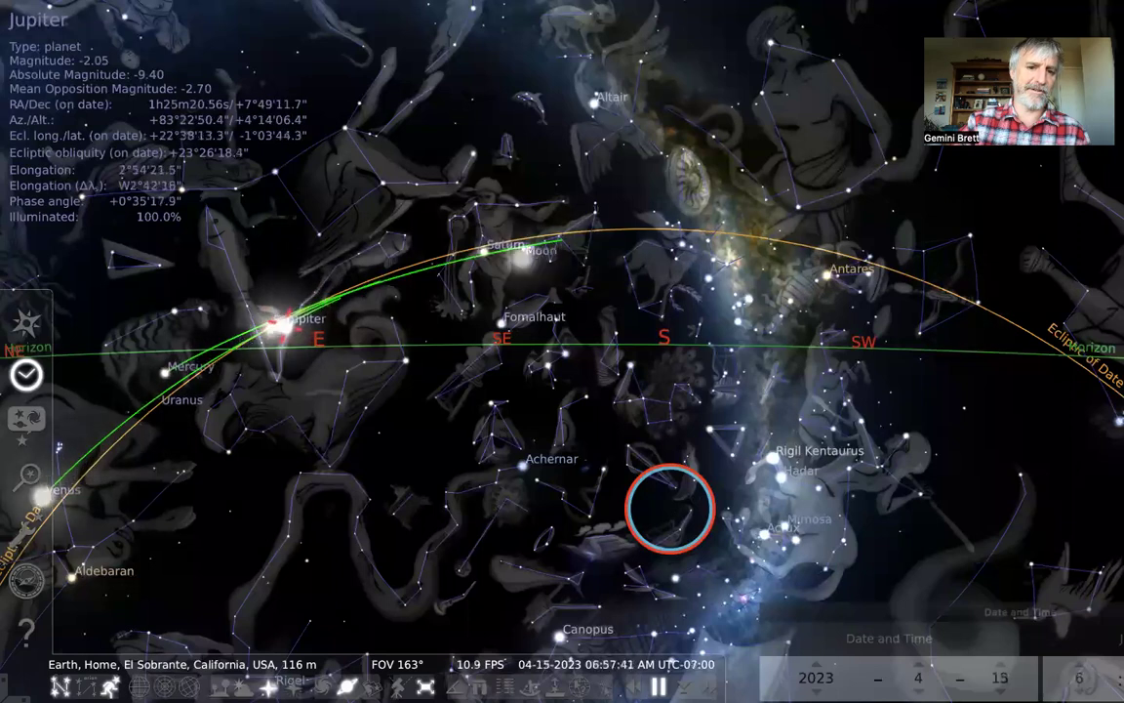
pyautogui.hotkey('alt', '=')
pyautogui.hotkey('alt', '=')
pyautogui.hotkey('alt', '=')
pyautogui.hotkey('alt', '=')
pyautogui.hotkey('alt', '=')
pyautogui.hotkey('alt', '=')
pyautogui.hotkey('alt', '=')
pyautogui.hotkey('alt', '=')
pyautogui.hotkey('alt', '=')
pyautogui.hotkey('alt', '=')
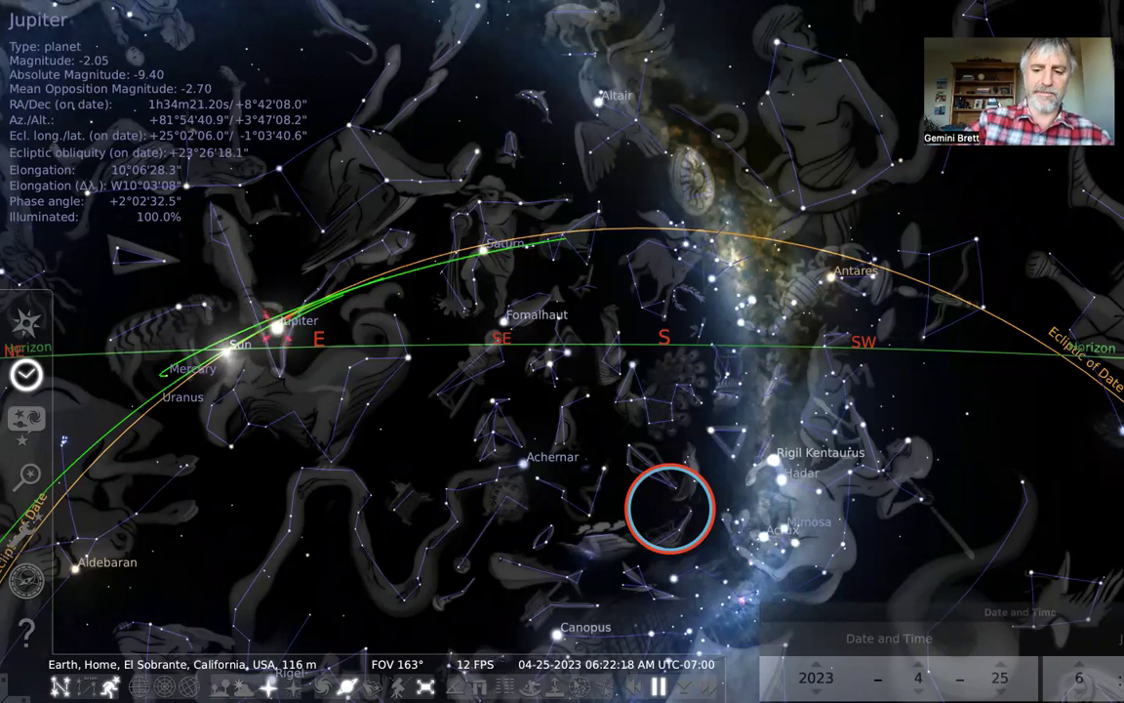
pyautogui.hotkey('alt', '=')
pyautogui.hotkey('alt', '=')
pyautogui.hotkey('alt', '=')
pyautogui.hotkey('alt', '=')
pyautogui.hotkey('alt', '=')
pyautogui.hotkey('alt', '=')
pyautogui.hotkey('alt', '=')
pyautogui.hotkey('alt', '=')
pyautogui.hotkey('alt', '=')
pyautogui.hotkey('alt', '=')
pyautogui.hotkey('alt', '=')
pyautogui.hotkey('alt', '=')
pyautogui.hotkey('alt', '=')
pyautogui.hotkey('alt', '=')
pyautogui.hotkey('alt', '=')
pyautogui.hotkey('alt', '=')
pyautogui.hotkey('alt', '=')
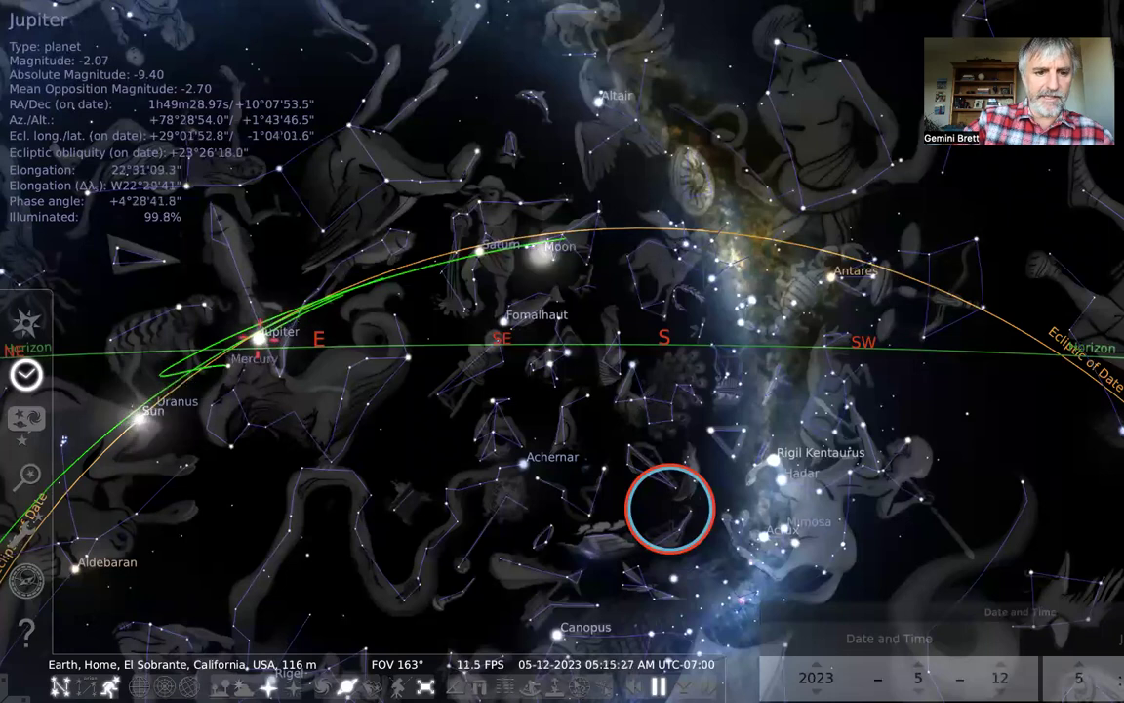
pyautogui.hotkey('alt', '=')
pyautogui.hotkey('alt', '=')
pyautogui.hotkey('alt', '=')
pyautogui.hotkey('alt', '=')
pyautogui.hotkey('alt', '=')
pyautogui.hotkey('alt', '=')
pyautogui.hotkey('alt', '=')
pyautogui.hotkey('alt', '=')
pyautogui.hotkey('alt', '=')
pyautogui.hotkey('alt', '=')
pyautogui.hotkey('alt', '=')
pyautogui.hotkey('alt', '=')
pyautogui.hotkey('alt', '=')
pyautogui.hotkey('alt', '=')
pyautogui.hotkey('alt', '=')
pyautogui.hotkey('alt', '=')
pyautogui.hotkey('alt', '=')
pyautogui.hotkey('alt', '=')
pyautogui.hotkey('alt', '=')
pyautogui.hotkey('alt', '=')
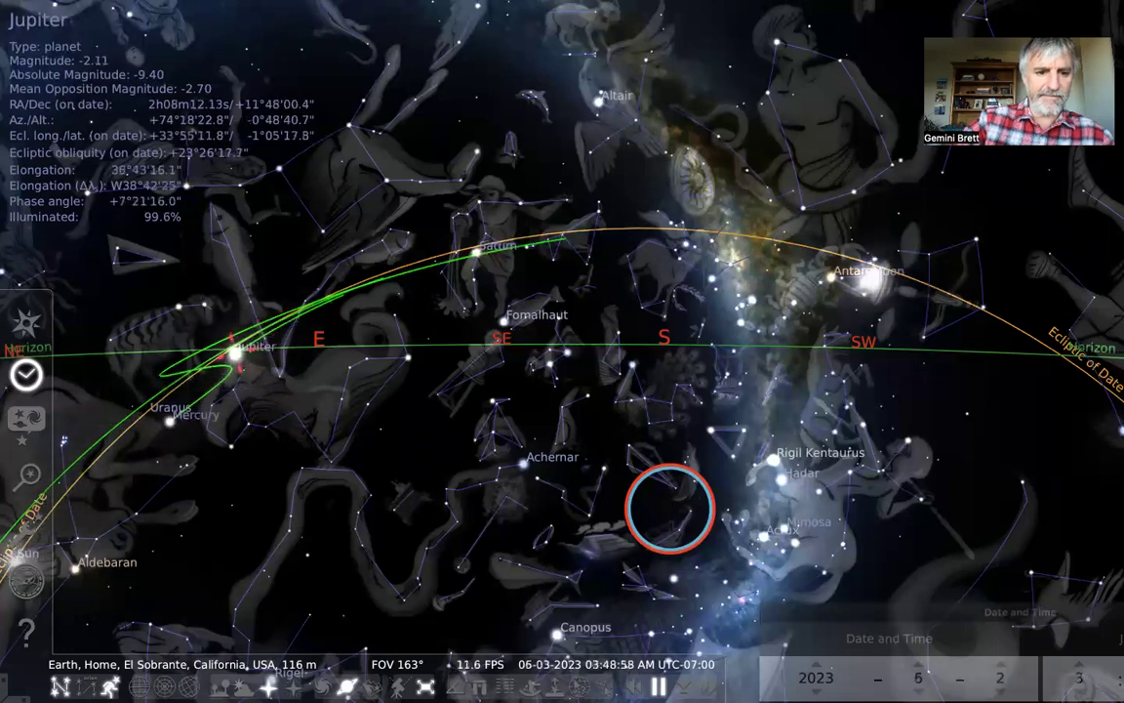
pyautogui.hotkey('alt', '=')
pyautogui.hotkey('alt', '=')
pyautogui.hotkey('alt', '=')
pyautogui.hotkey('alt', '=')
pyautogui.hotkey('alt', '=')
pyautogui.hotkey('alt', '=')
pyautogui.hotkey('alt', '=')
pyautogui.hotkey('alt', '=')
pyautogui.hotkey('alt', '=')
pyautogui.hotkey('alt', '=')
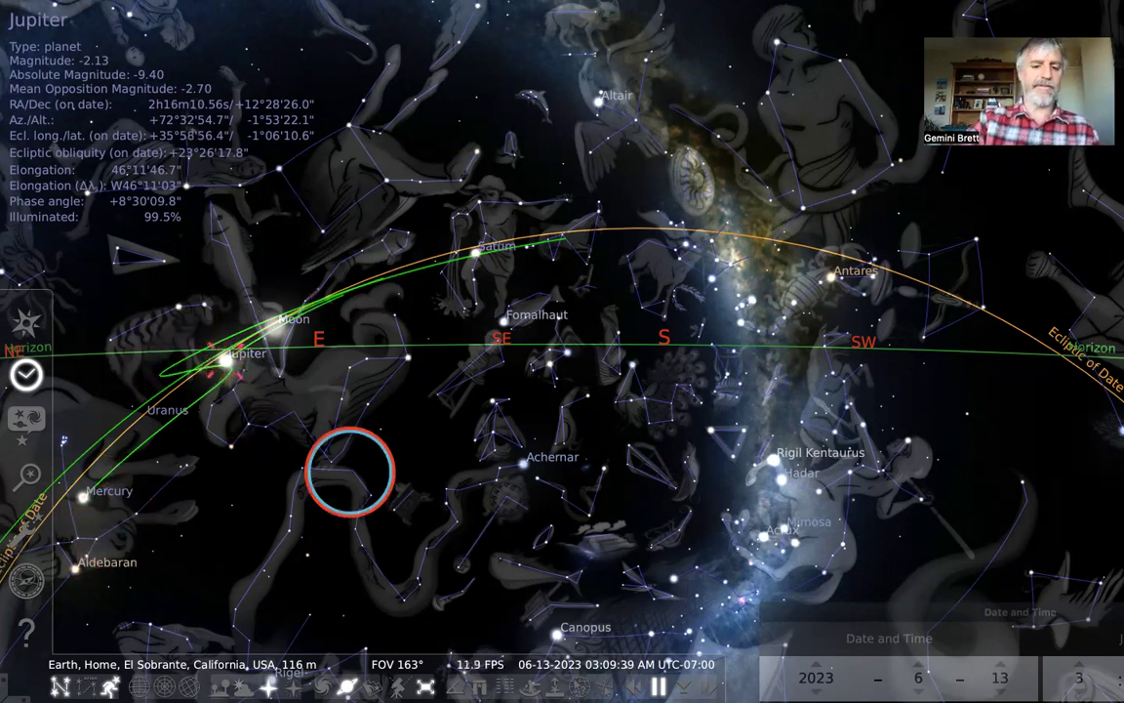
# Limit the trails to the 1 latest selected object and move the settings window aside to uncover Jupiter
pyautogui.press('F4')
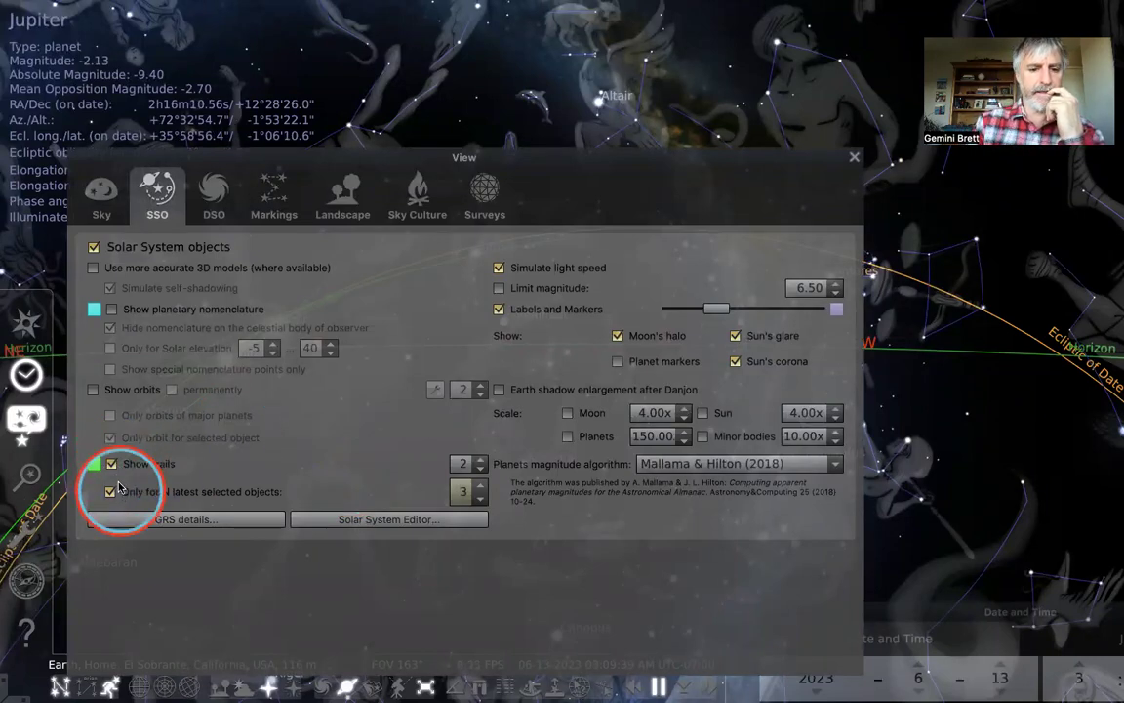
pyautogui.click(478, 499)
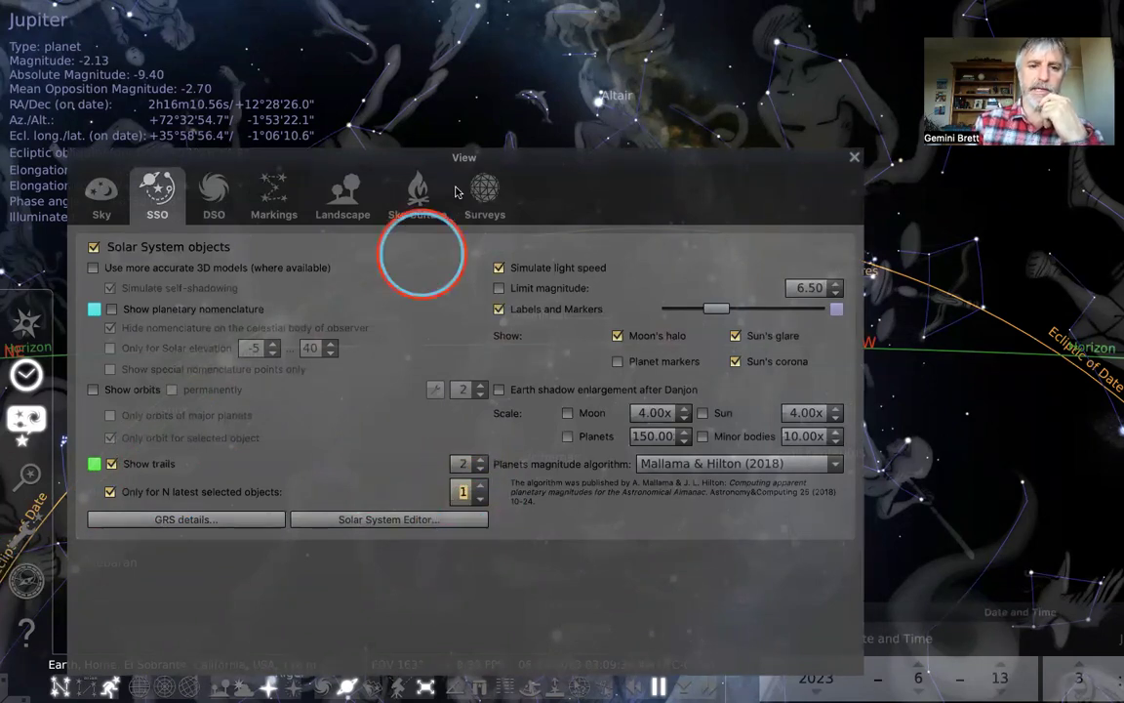
pyautogui.moveTo(538, 142); pyautogui.dragTo(959, 104)
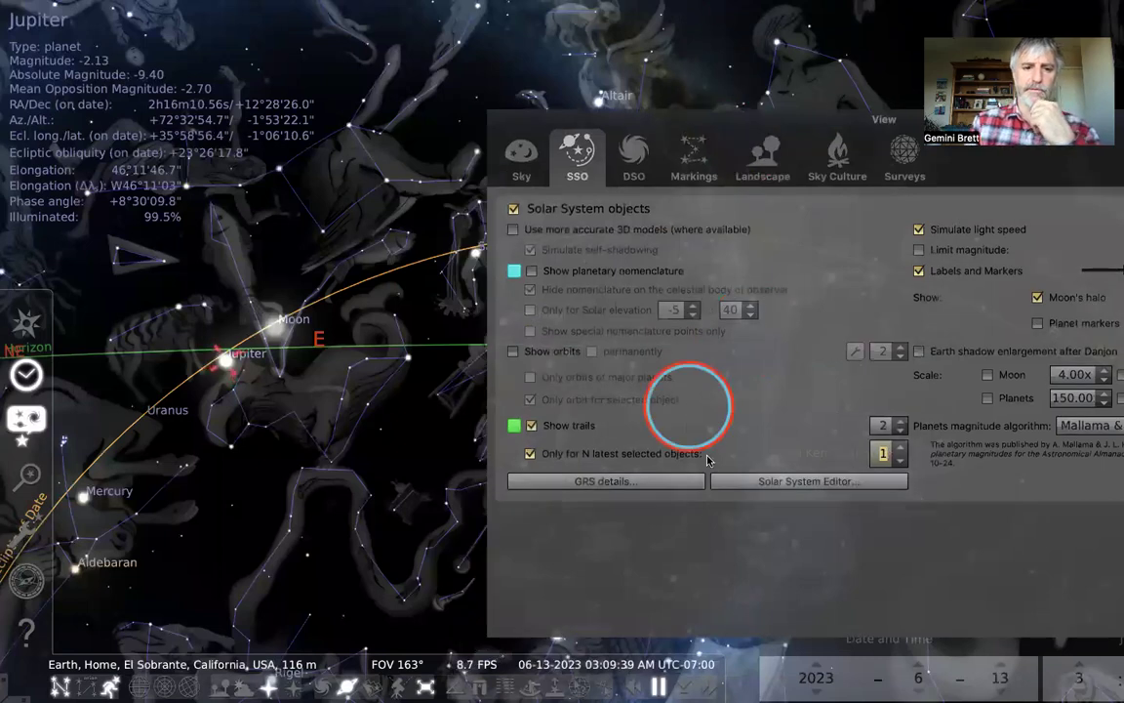
pyautogui.click(900, 448)
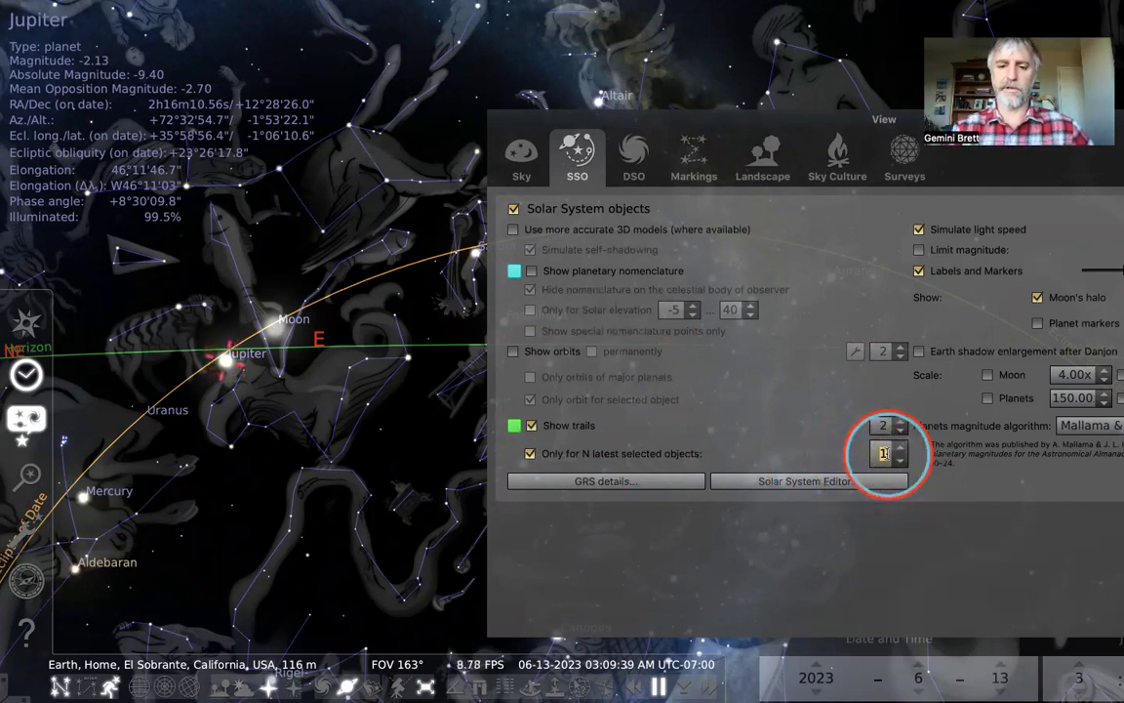
# View the custom position settings for Jupiter's Great Red Spot and return to the solar system settings
pyautogui.click(605, 482)
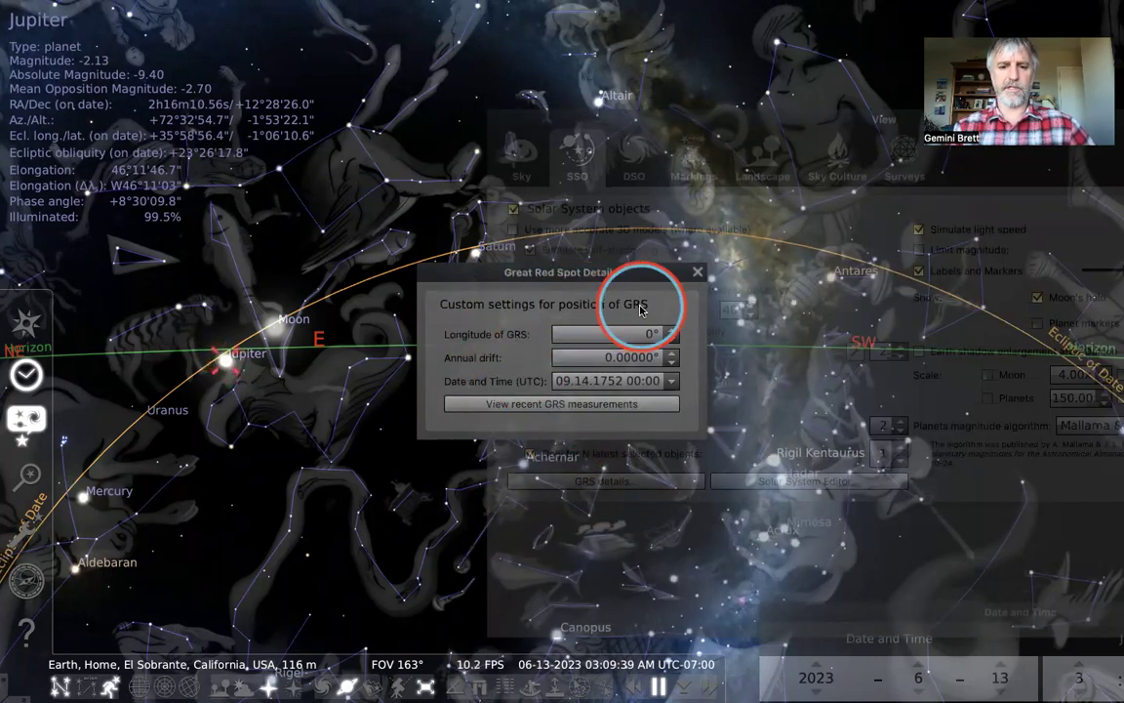
pyautogui.click(696, 272)
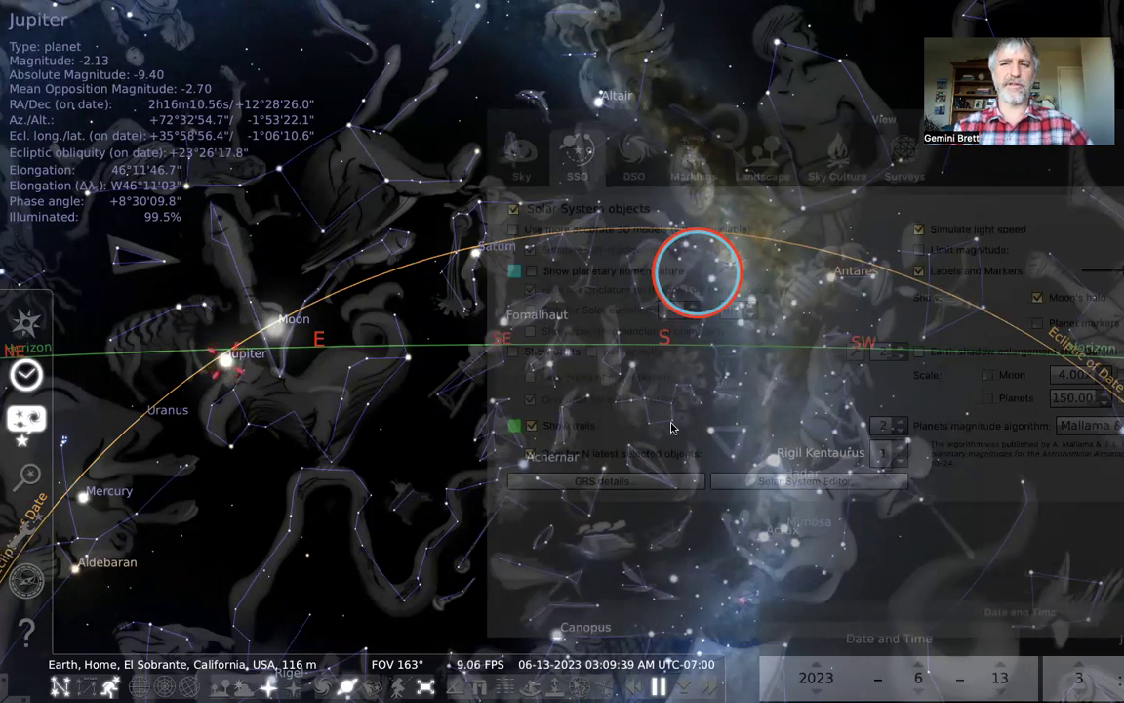
pyautogui.click(712, 527)
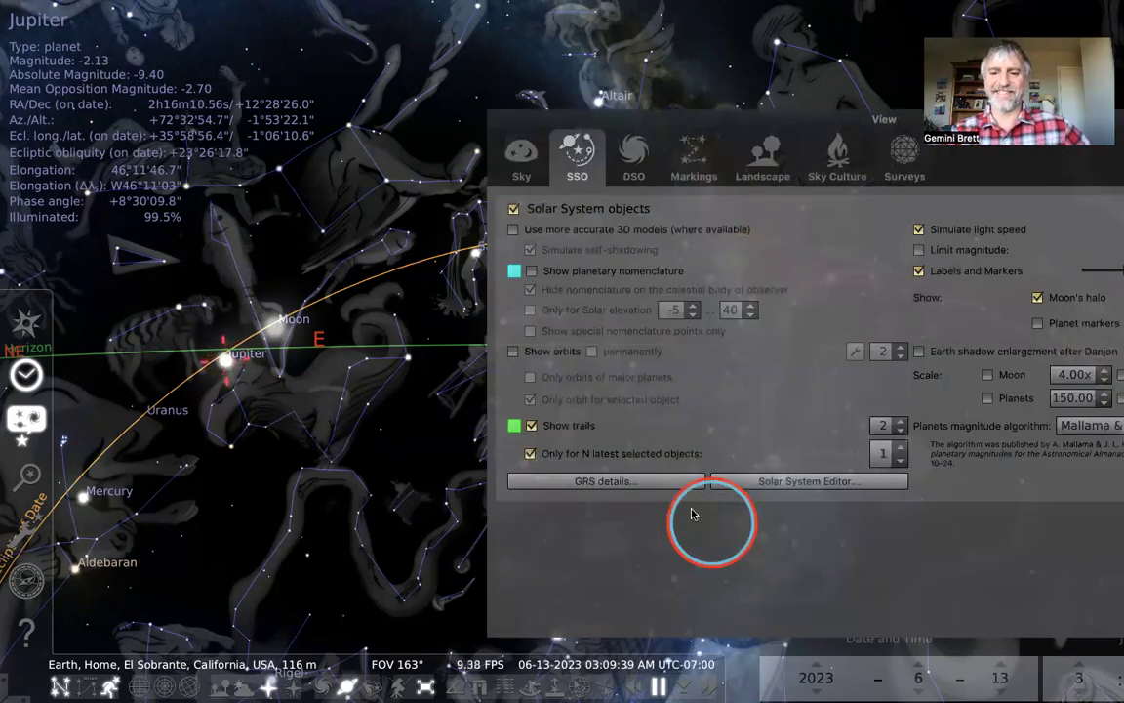
# Look through the Solar System Editor's configuration file options, minor objects list and plug-in information, and close it
pyautogui.click(838, 482)
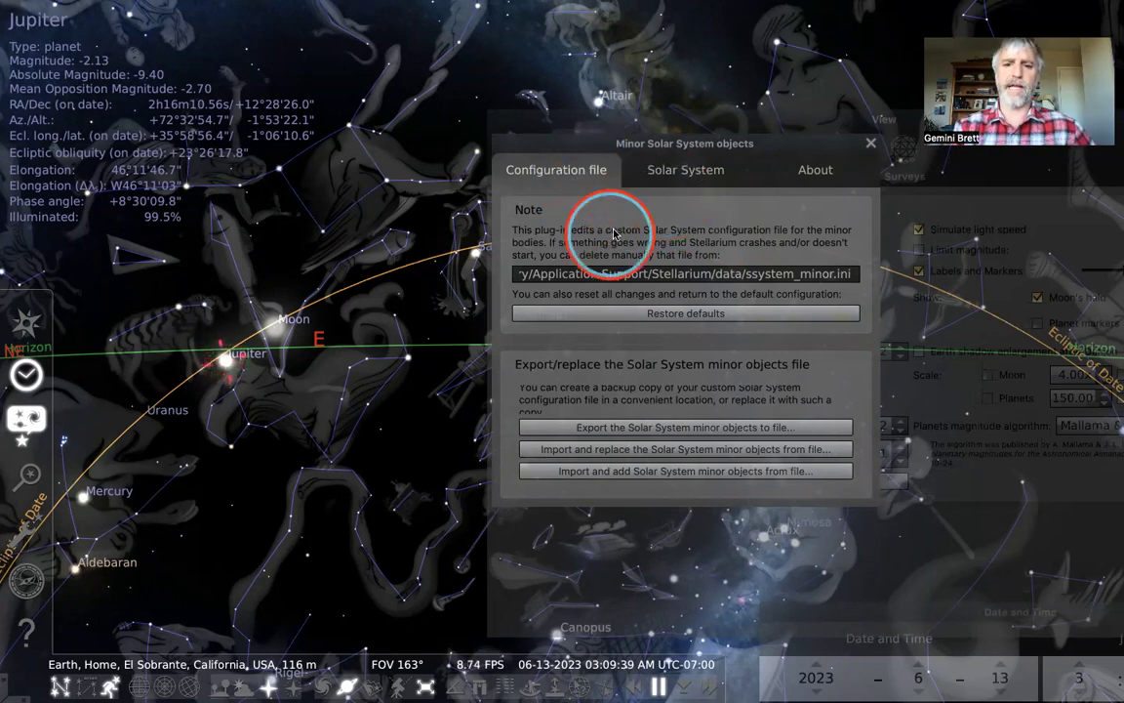
pyautogui.click(659, 175)
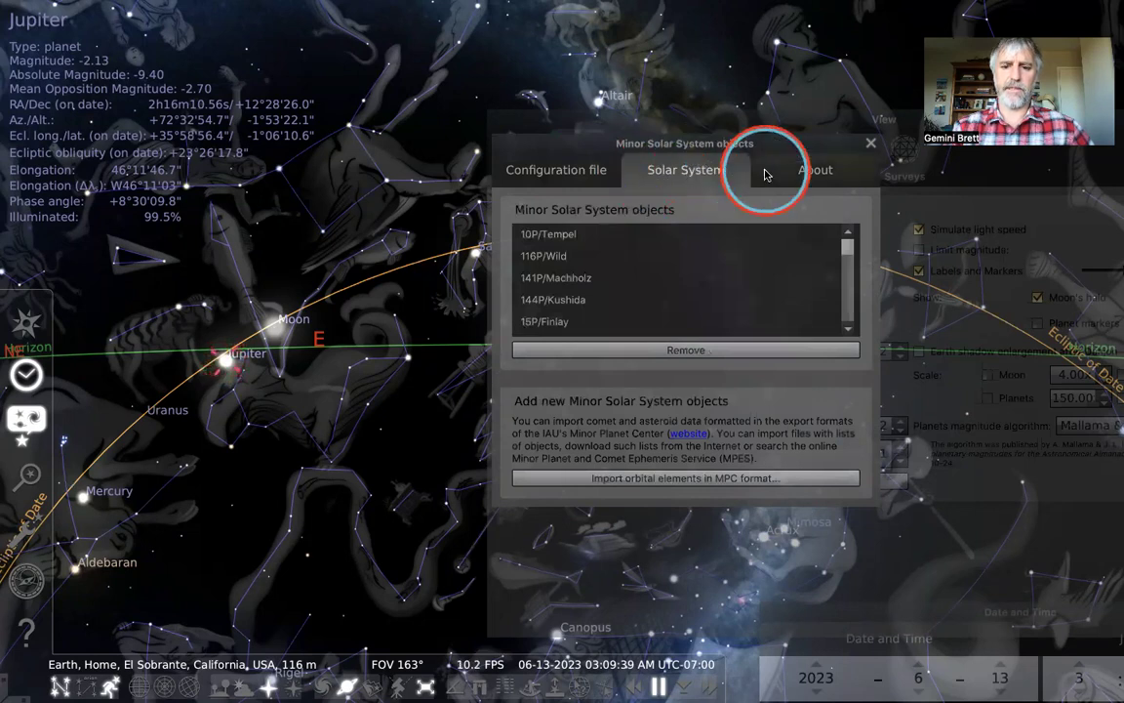
pyautogui.click(799, 172)
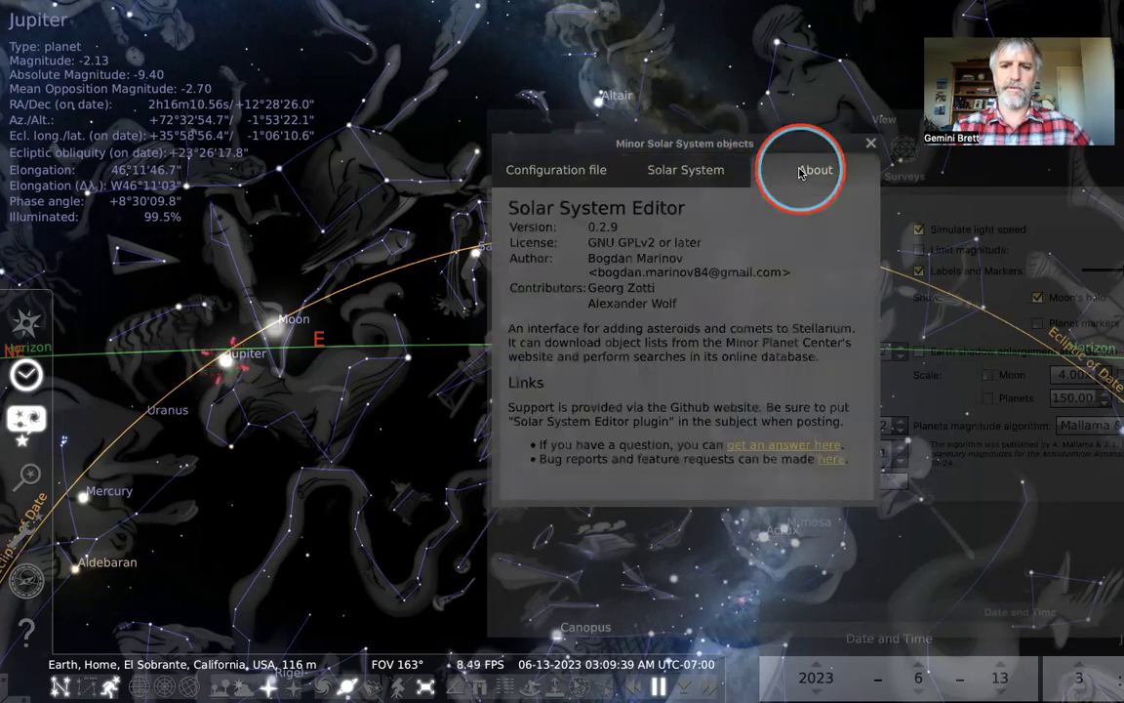
pyautogui.click(870, 144)
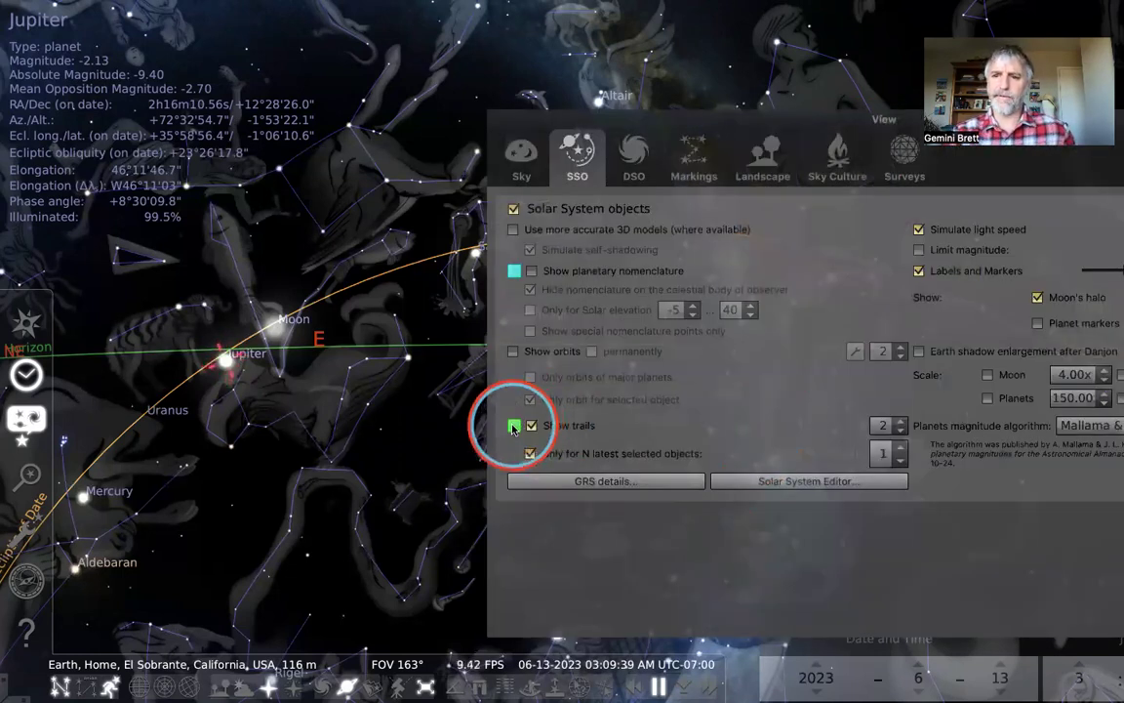
# Set the trail color to Turquoise and move the settings window back so all its options are in view
pyautogui.click(514, 427)
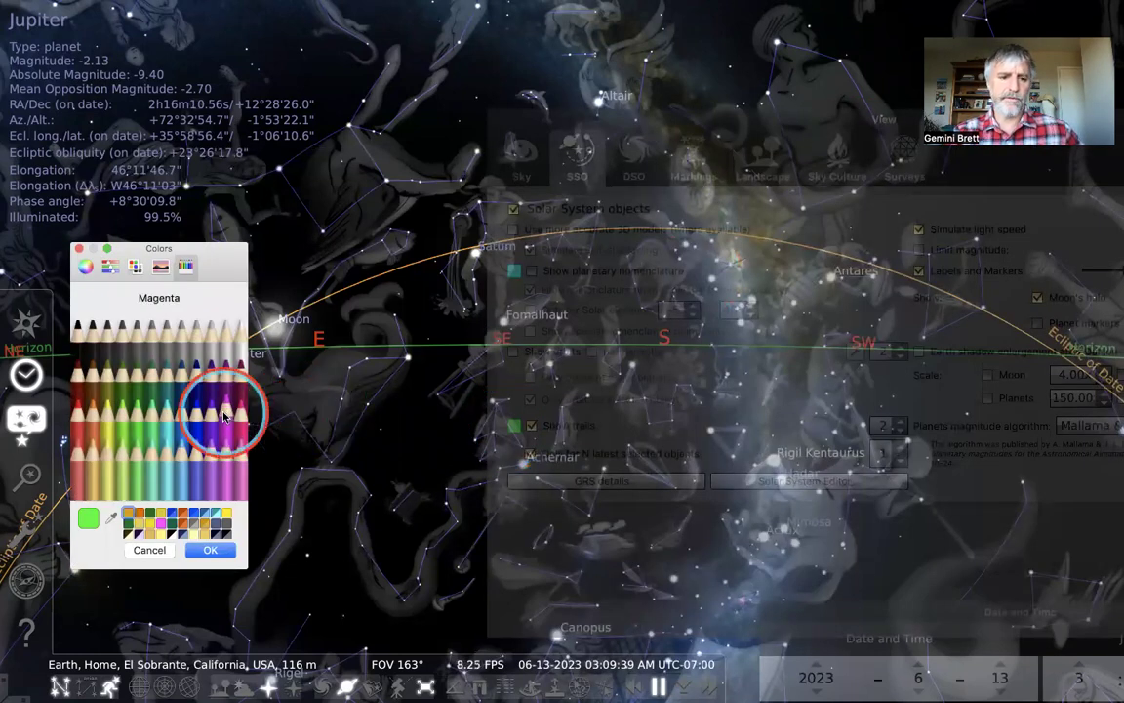
pyautogui.click(168, 419)
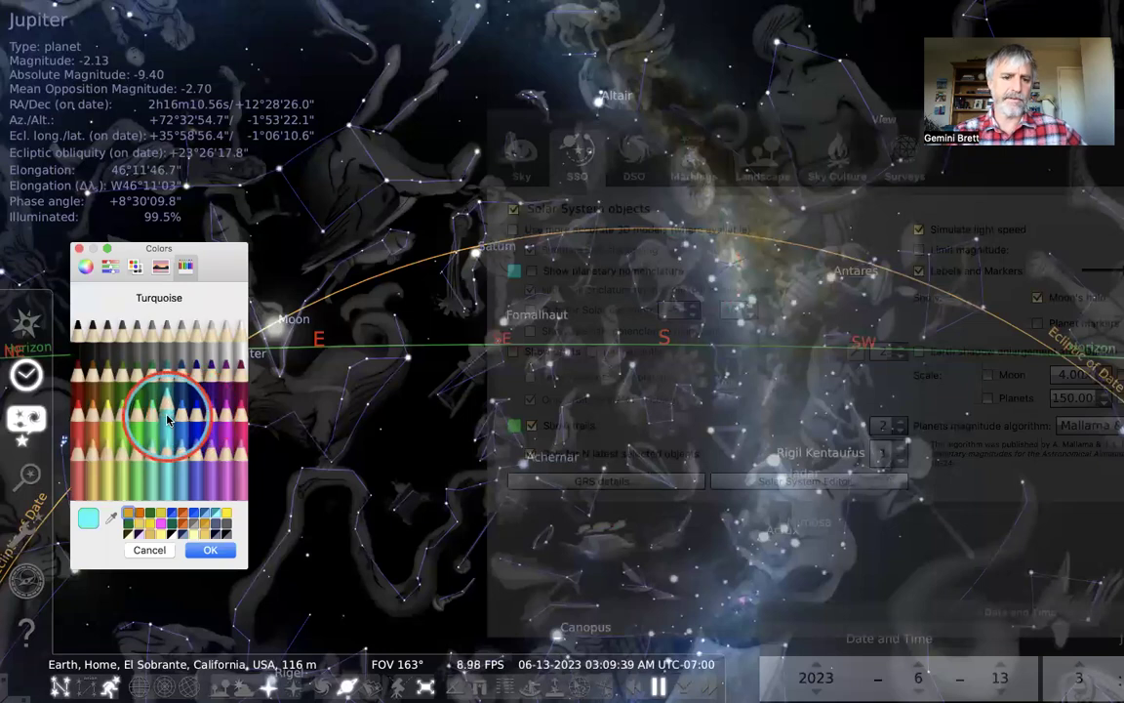
pyautogui.click(210, 549)
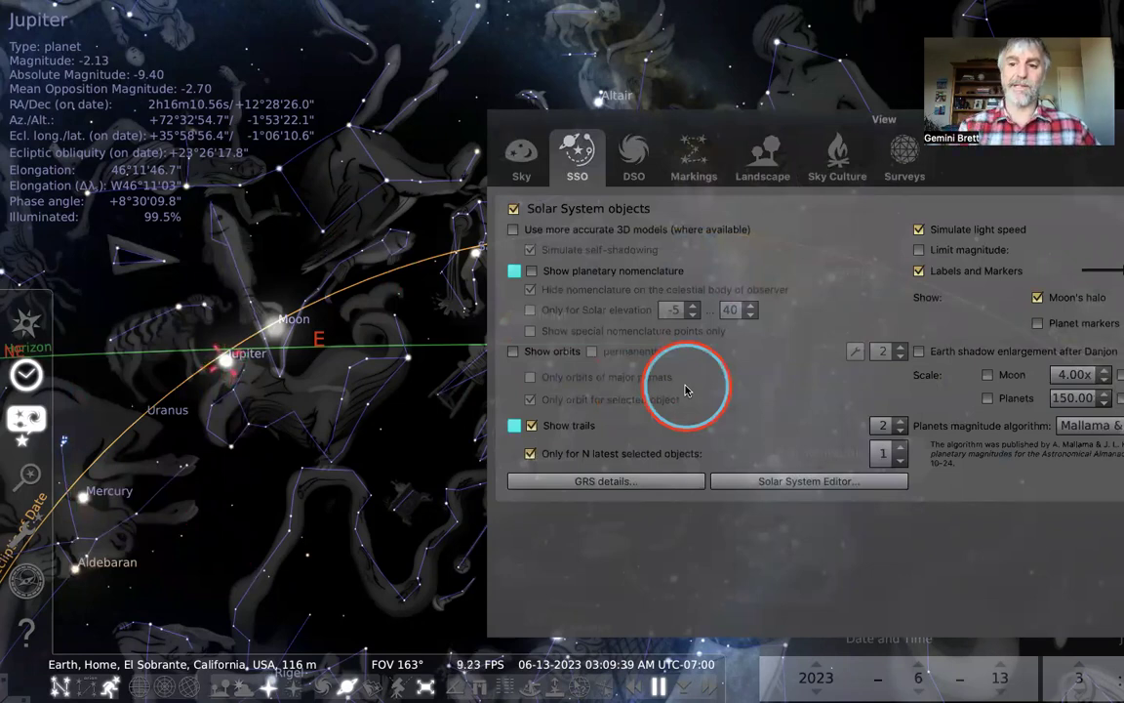
pyautogui.moveTo(693, 118); pyautogui.dragTo(448, 78)
pyautogui.moveTo(310, 73); pyautogui.dragTo(313, 68)
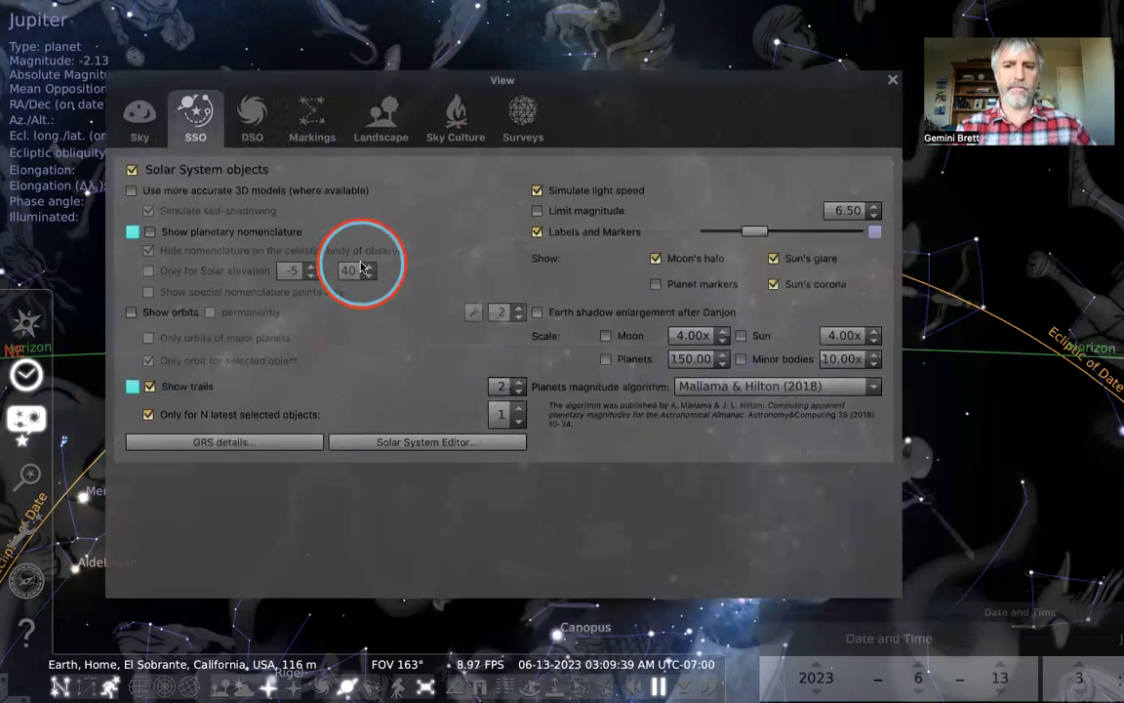
# Keep light speed simulation on, shift the settings window to uncover Jupiter and enable the magnitude limit for solar system objects
pyautogui.click(536, 190)
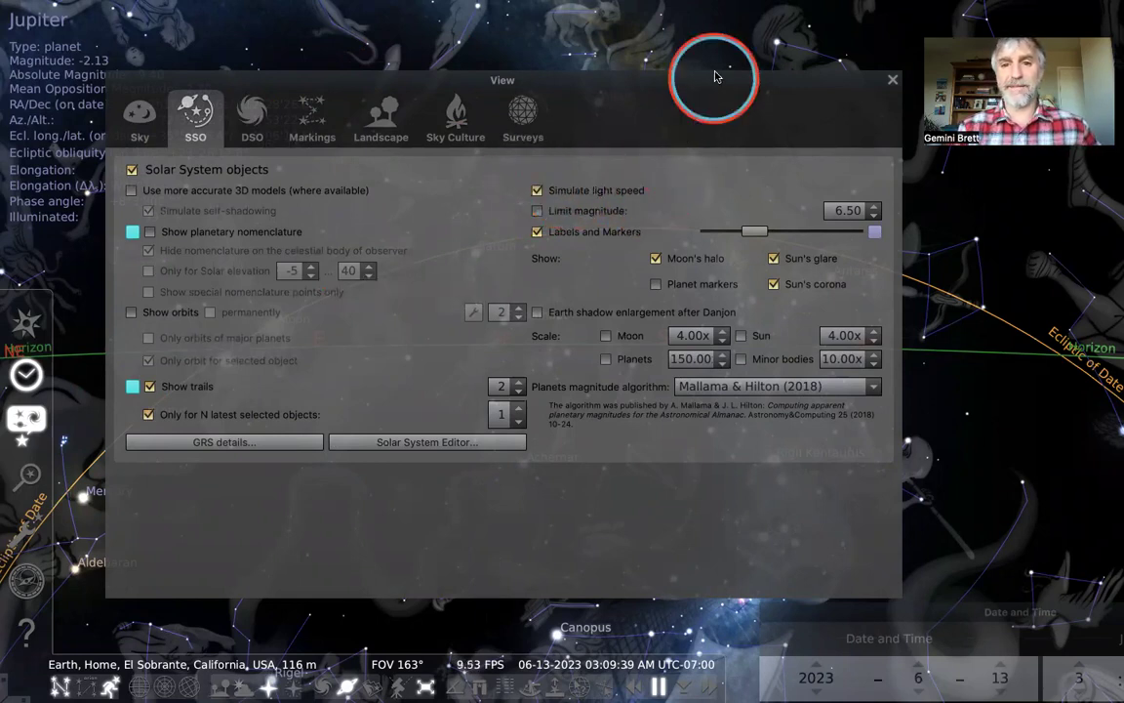
pyautogui.moveTo(717, 72); pyautogui.dragTo(917, 139)
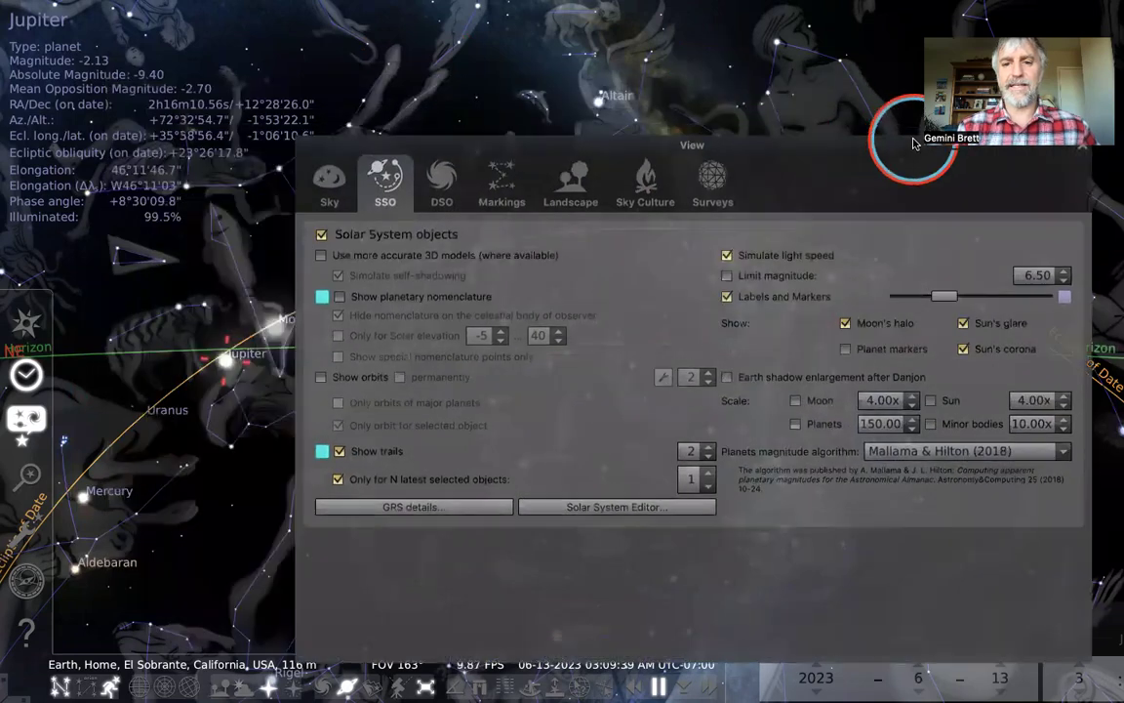
pyautogui.click(738, 280)
# Try different amounts of solar system labels and markers, leave it at about two thirds and lower the limit magnitude to 6.40
pyautogui.moveTo(953, 298); pyautogui.dragTo(1057, 299)
pyautogui.moveTo(1069, 300); pyautogui.dragTo(856, 311)
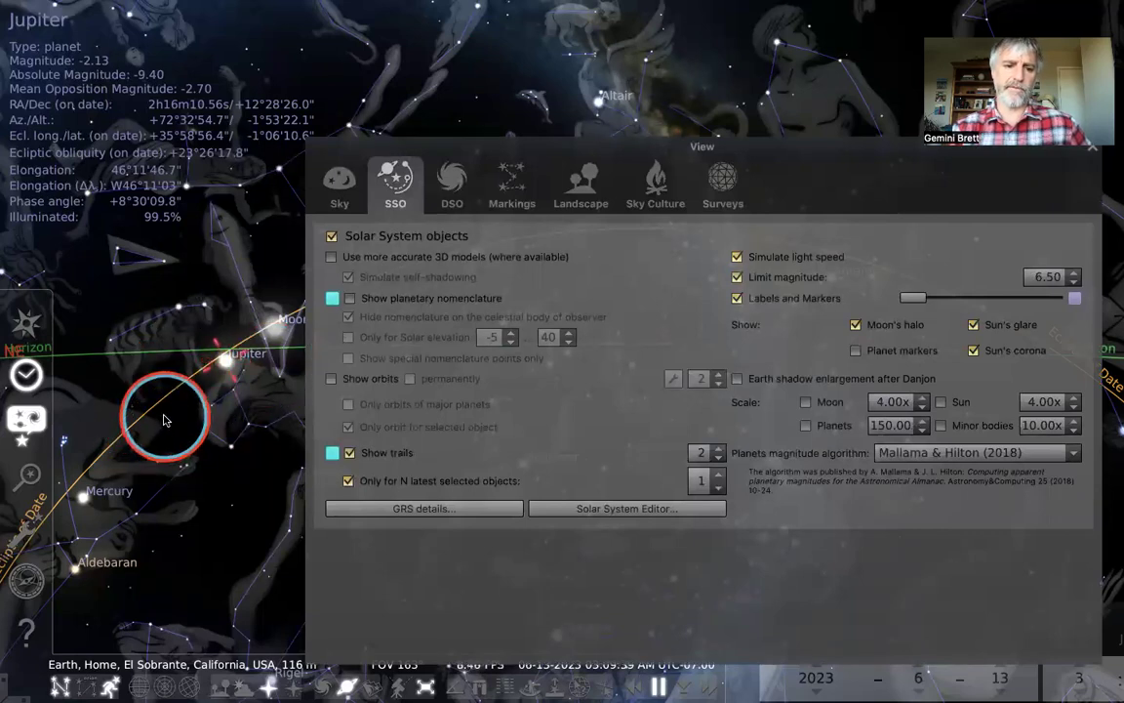
pyautogui.moveTo(920, 302); pyautogui.dragTo(1027, 299)
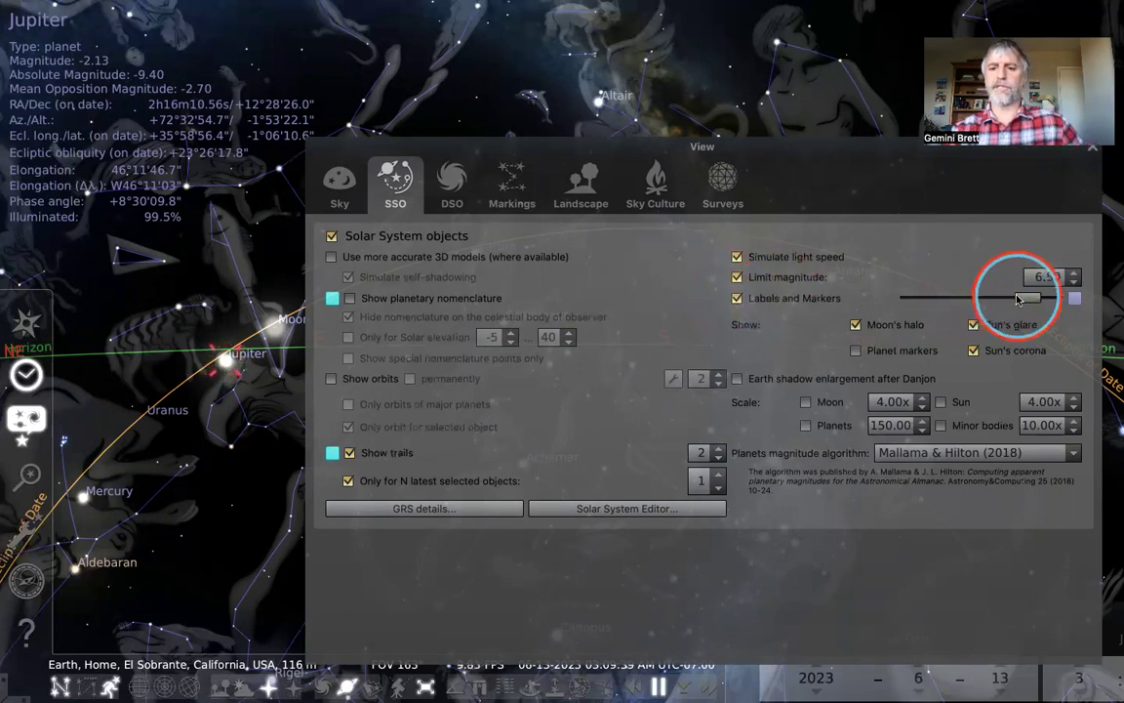
pyautogui.moveTo(1023, 300); pyautogui.dragTo(951, 299)
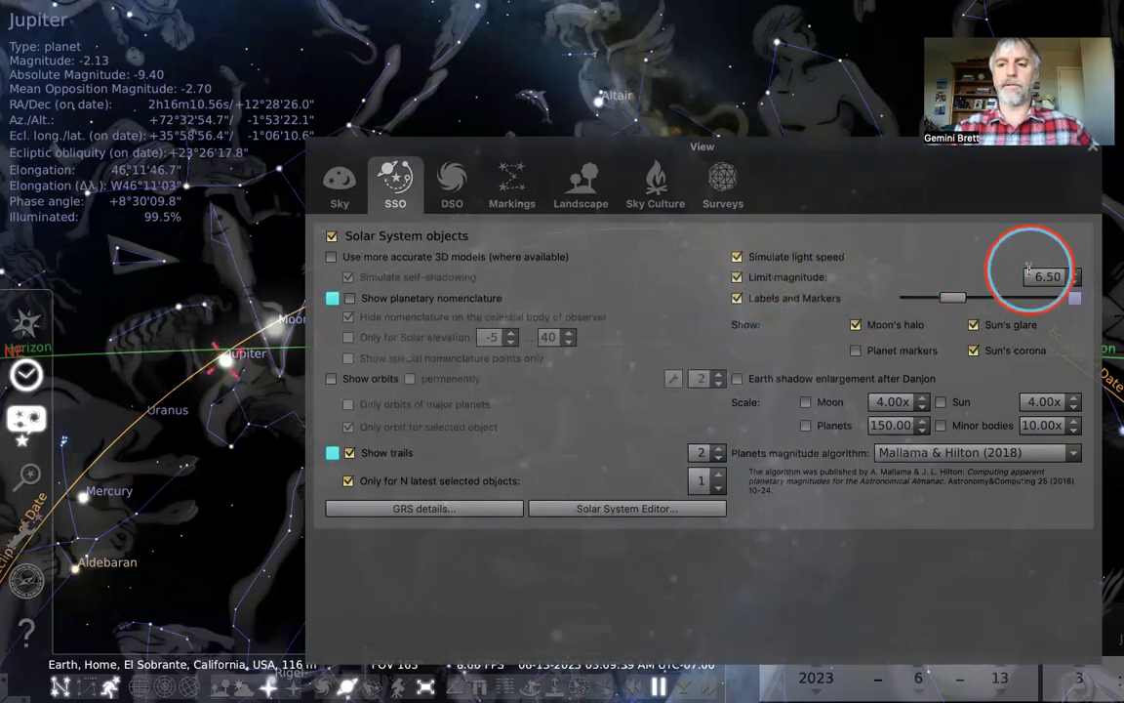
pyautogui.moveTo(952, 298); pyautogui.dragTo(1005, 297)
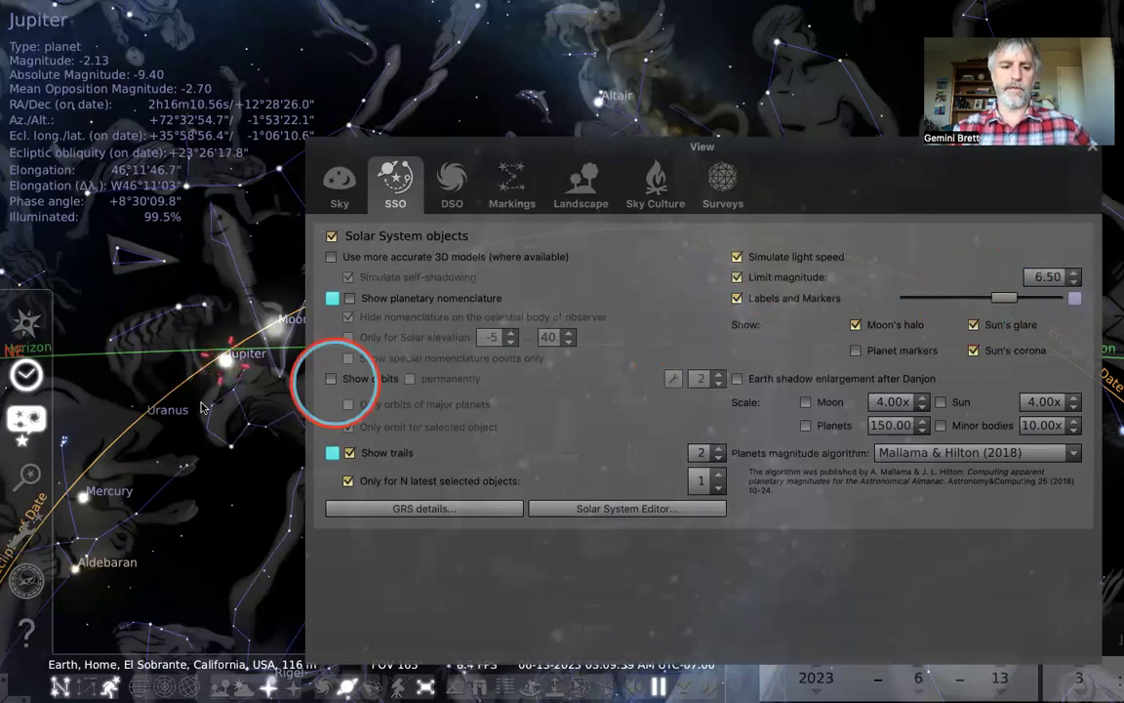
pyautogui.click(1074, 282)
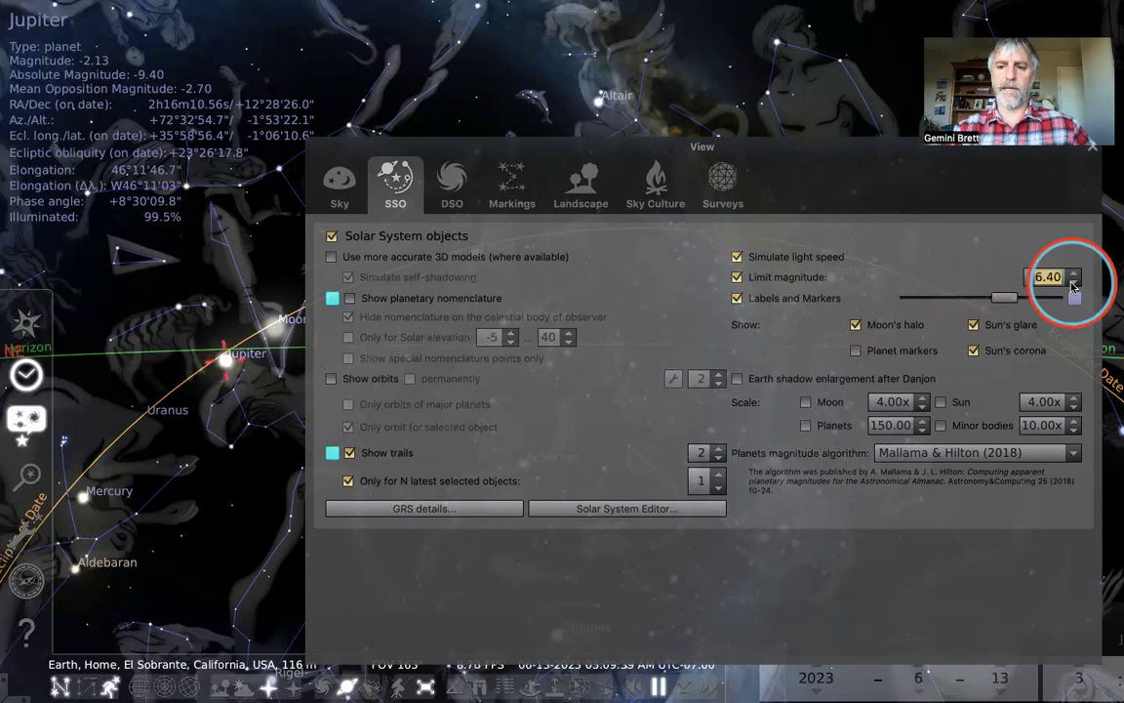
# Try limit magnitudes between 5.40 and 7.00, settle on 6.50 and turn the solar system magnitude limit off
pyautogui.click(1074, 283)
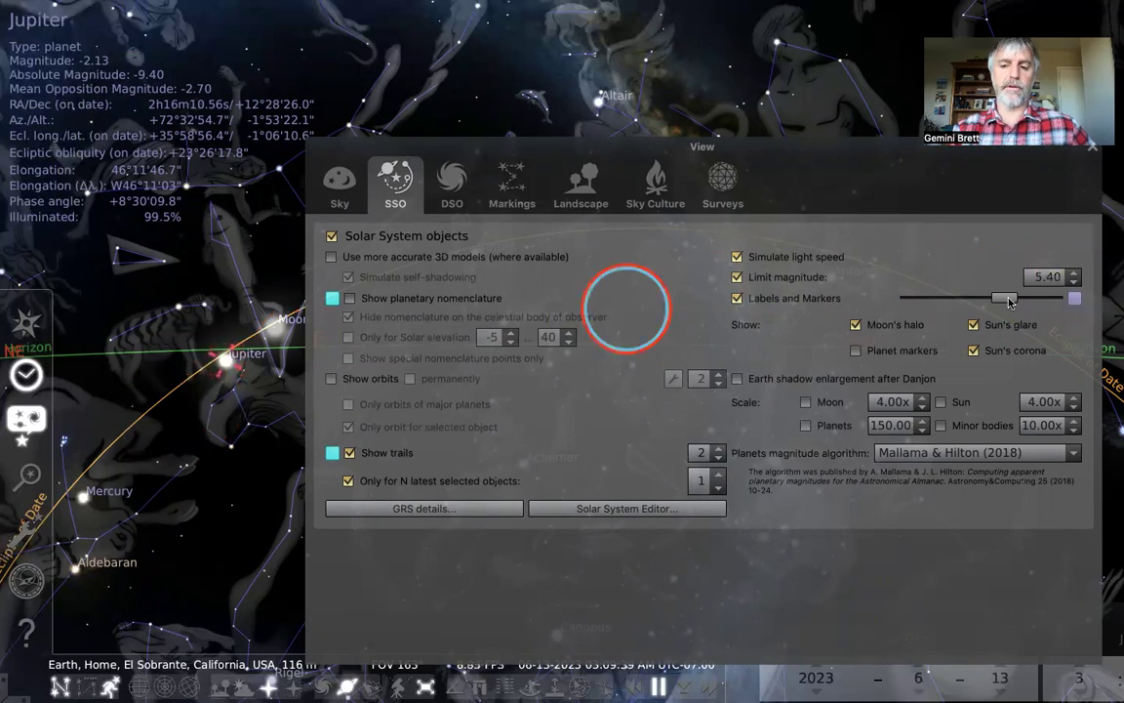
pyautogui.click(1072, 273)
pyautogui.click(1073, 276)
pyautogui.click(1072, 275)
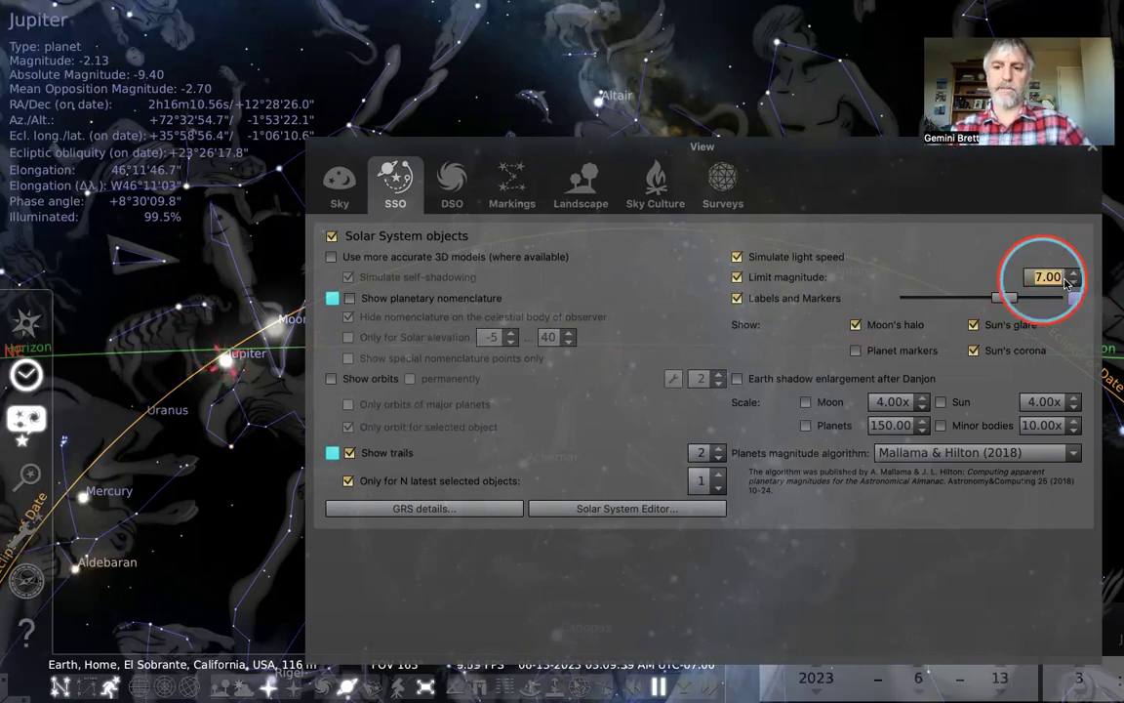
pyautogui.click(1073, 283)
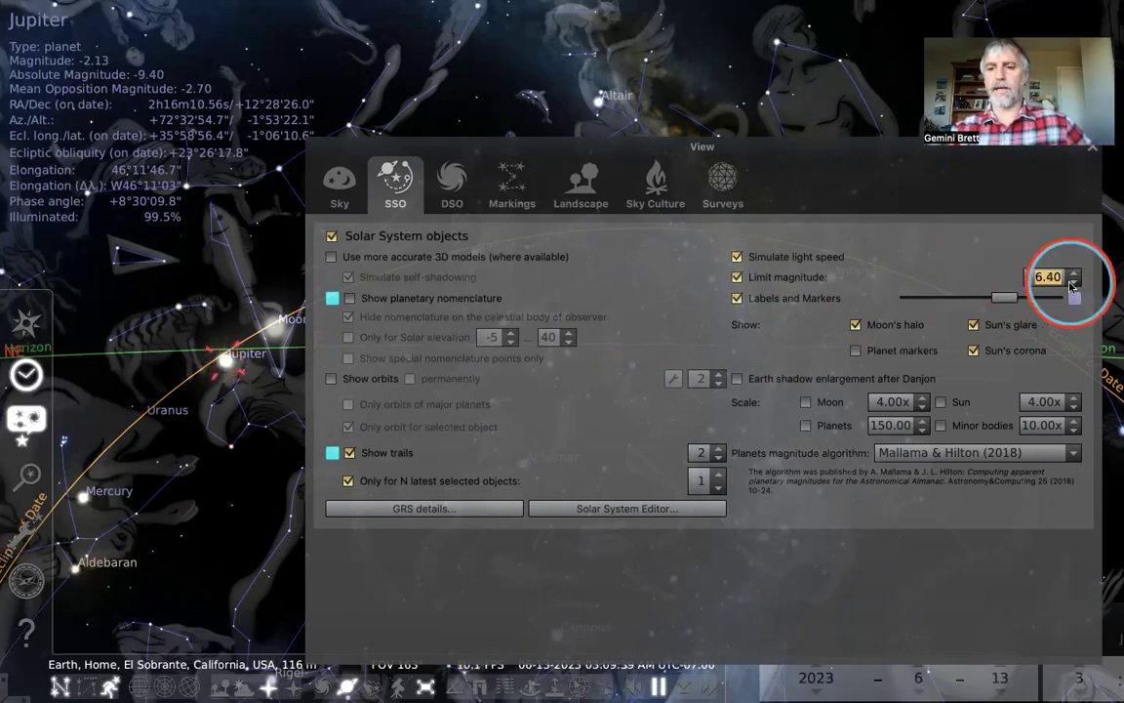
pyautogui.click(1072, 276)
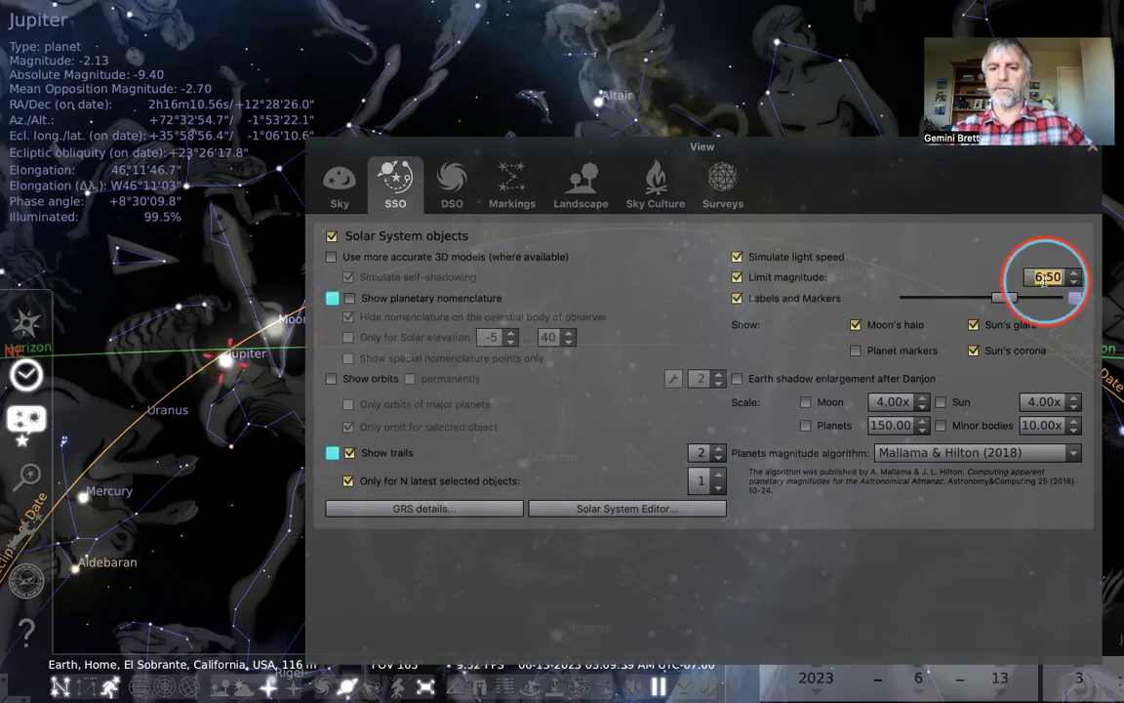
pyautogui.click(737, 277)
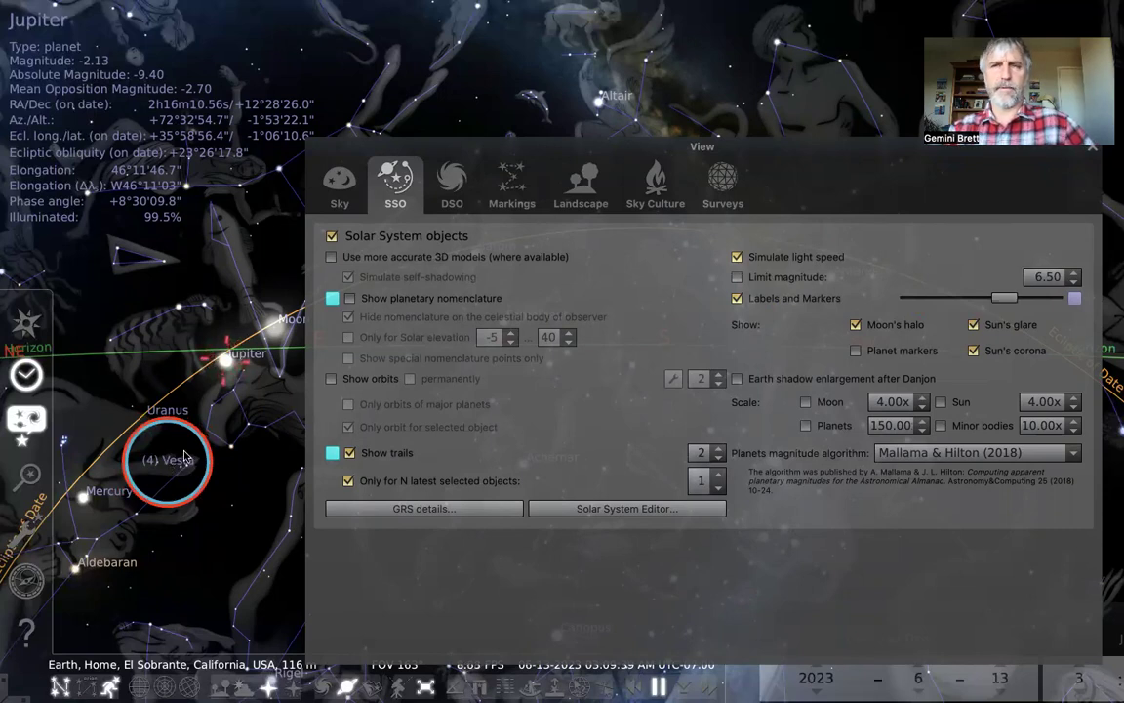
pyautogui.click(737, 278)
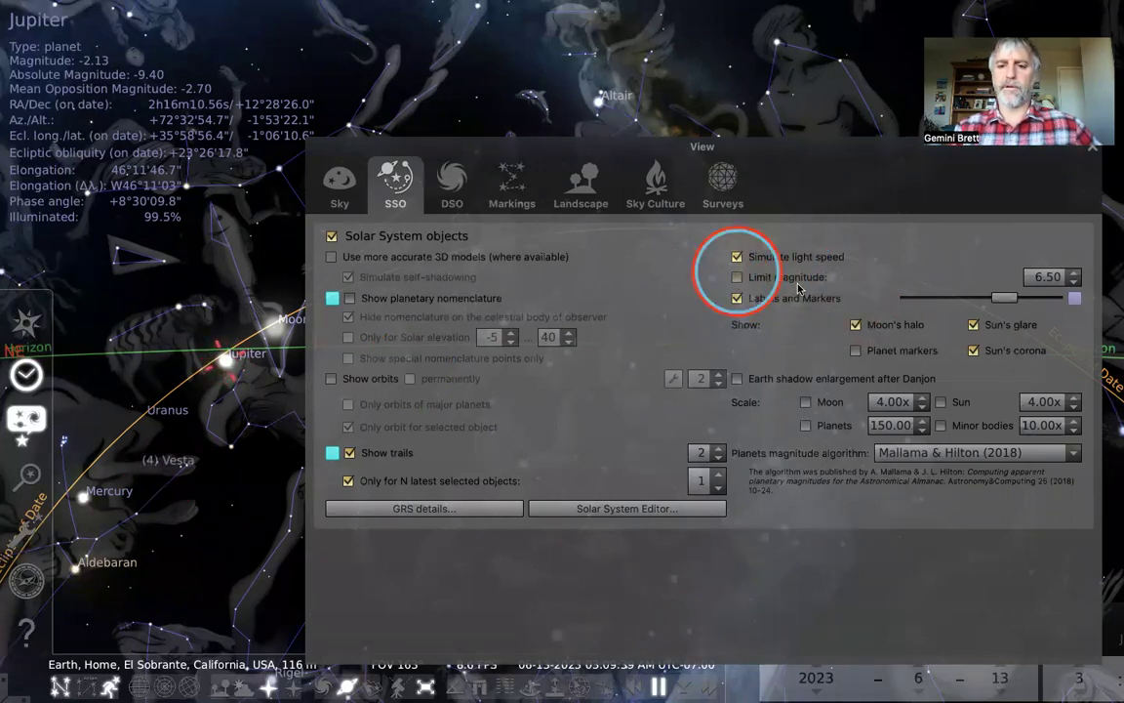
# Reduce the amount of solar system labels and markers to just under half and keep the Moon's halo shown
pyautogui.moveTo(995, 303); pyautogui.dragTo(966, 308)
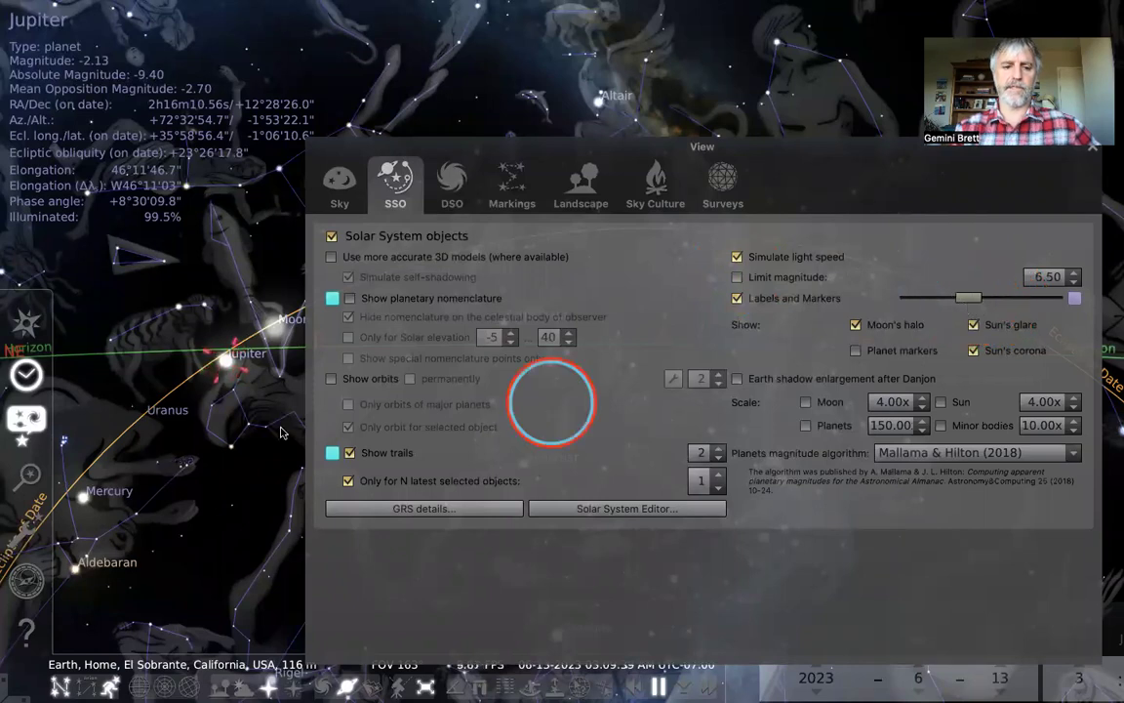
pyautogui.moveTo(166, 465); pyautogui.dragTo(164, 465)
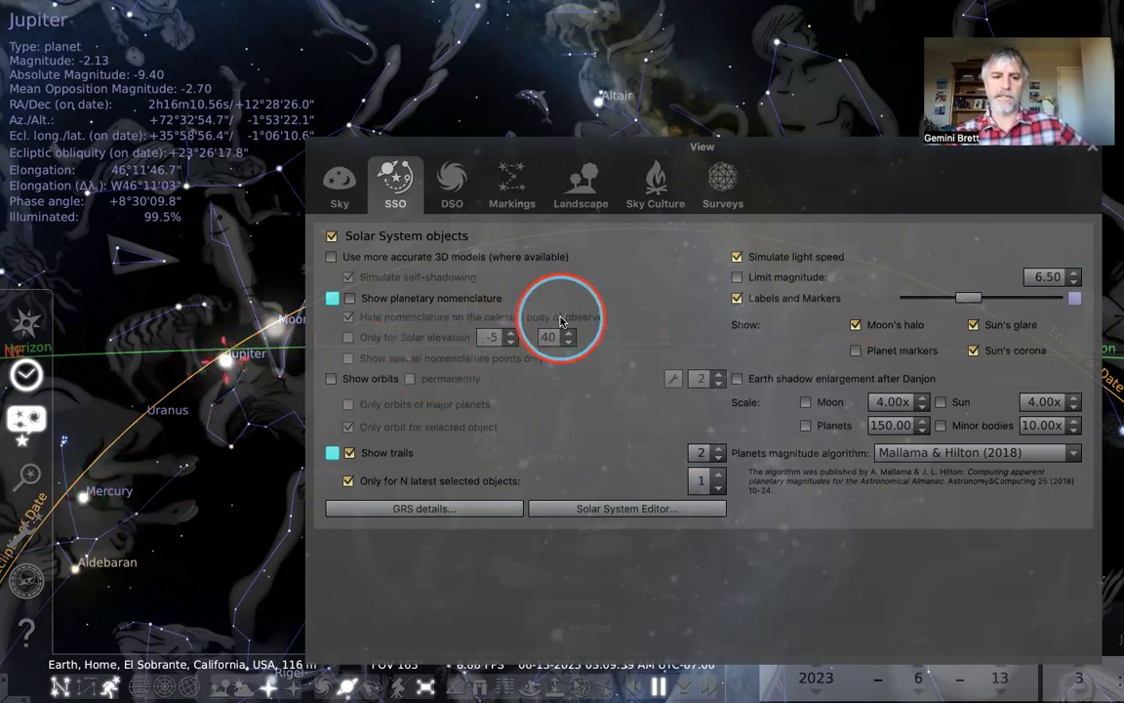
pyautogui.click(856, 325)
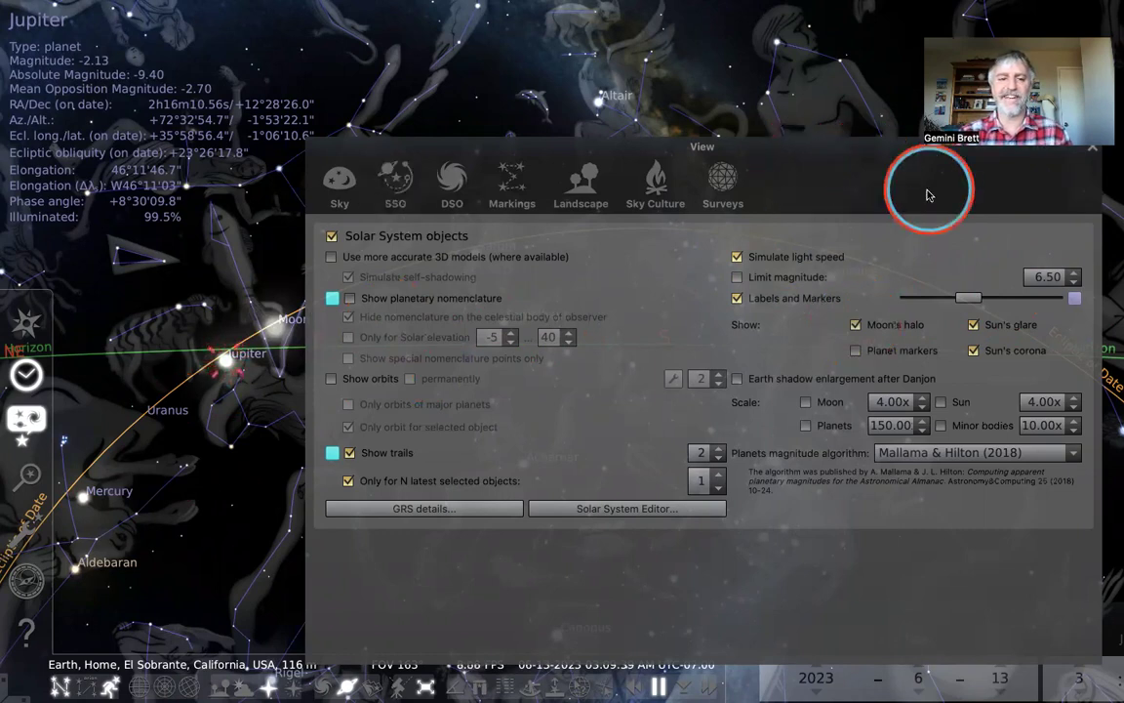
# Clear the sky selection, turn off planetary trails and reposition the settings window below the horizon
pyautogui.moveTo(916, 206); pyautogui.dragTo(893, 365)
pyautogui.click(728, 238)
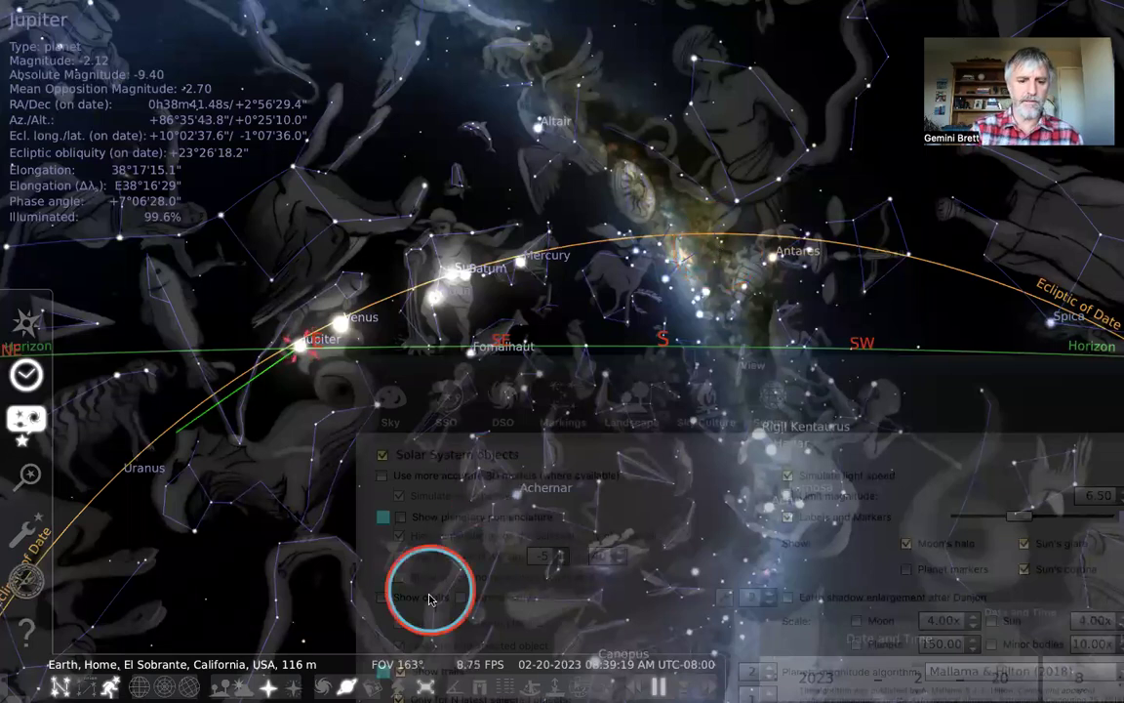
pyautogui.click(816, 329)
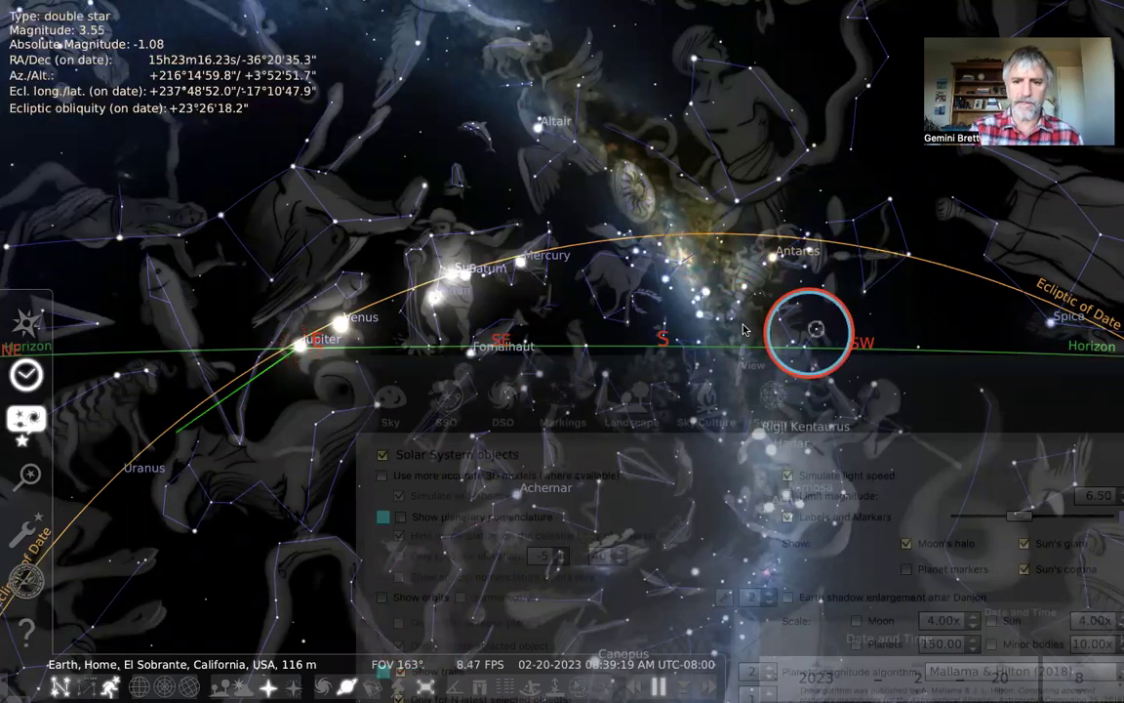
pyautogui.rightClick(986, 337)
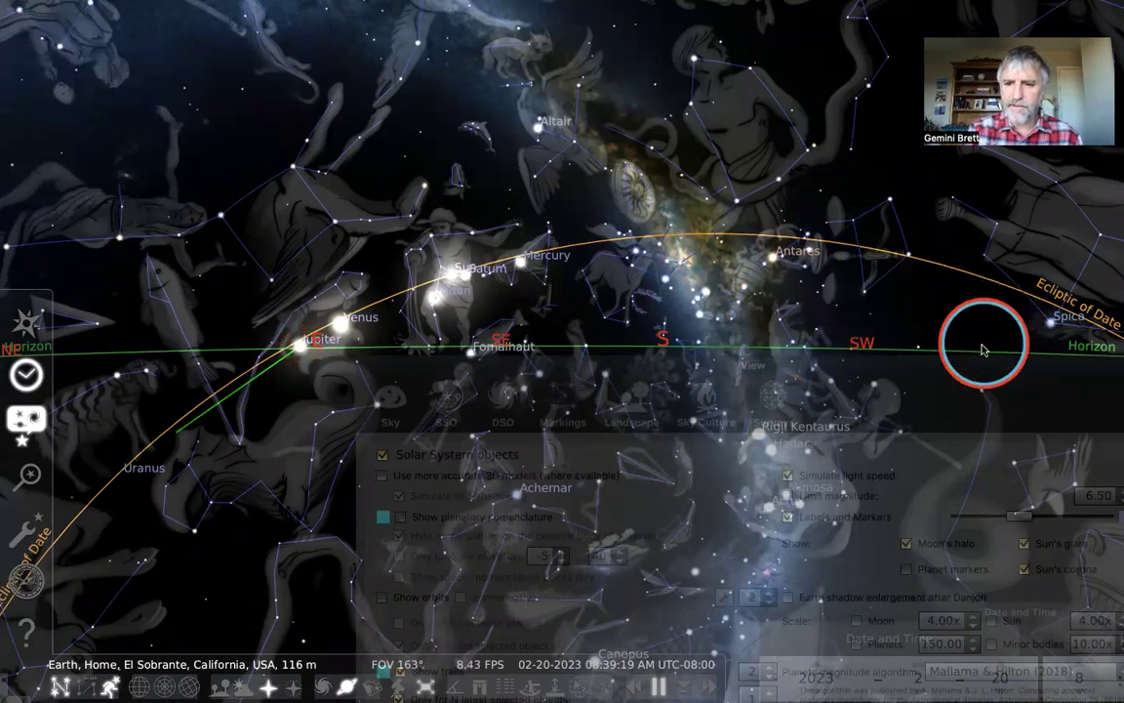
pyautogui.click(963, 429)
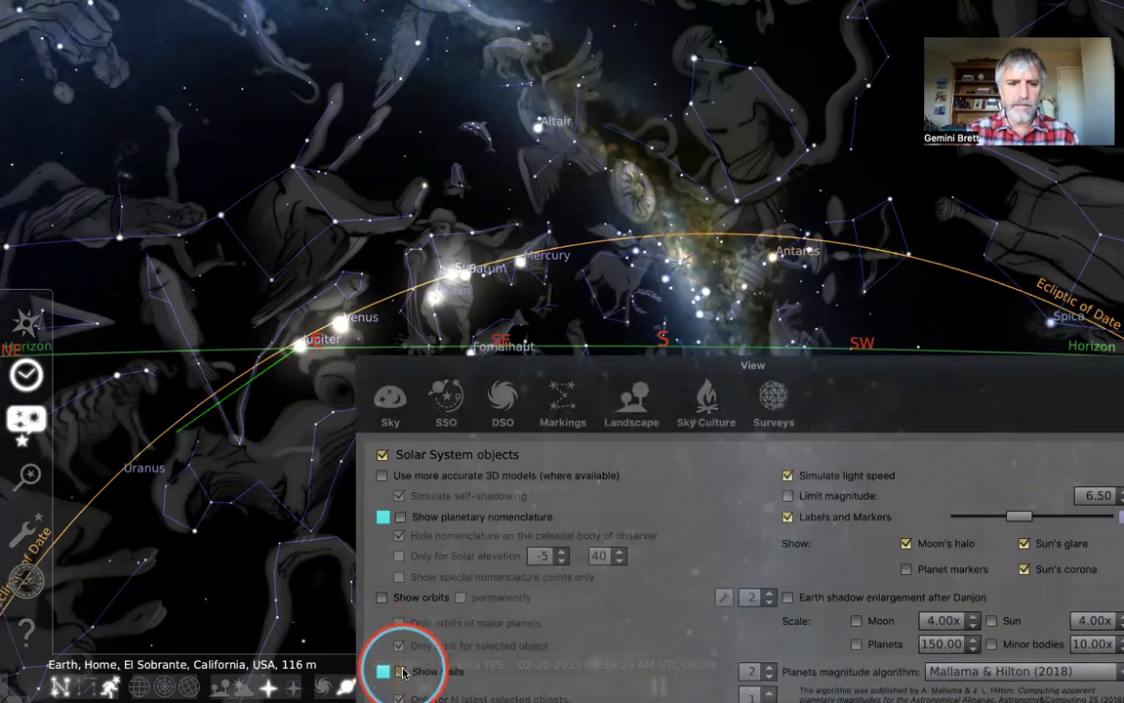
pyautogui.moveTo(737, 381); pyautogui.dragTo(659, 400)
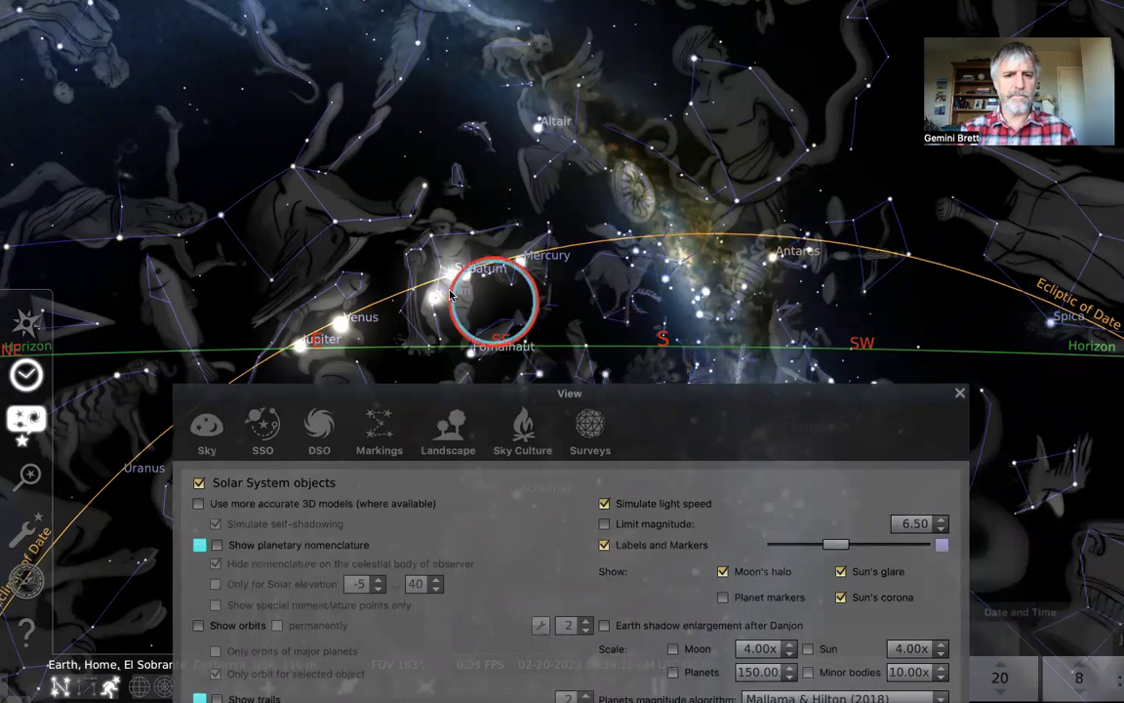
# Compare the Sun's glare and corona switched off and on with the atmosphere hidden, viewing the Sun at closer range
pyautogui.scroll(5, 451, 291)
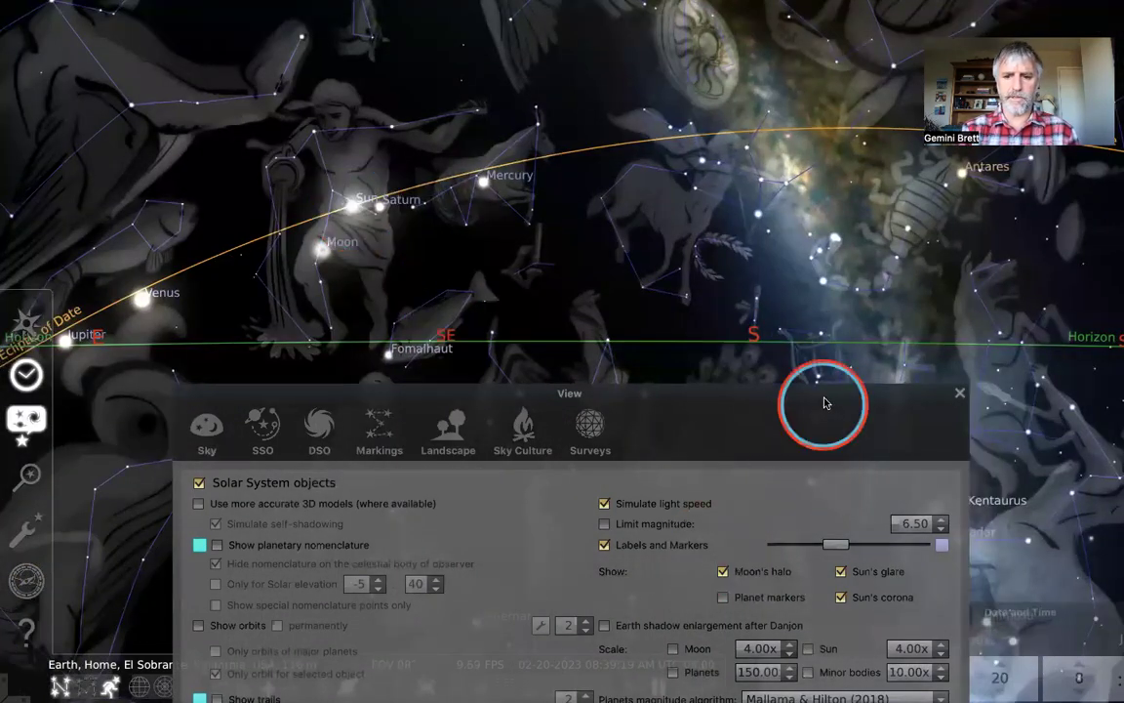
pyautogui.moveTo(809, 395); pyautogui.dragTo(766, 339)
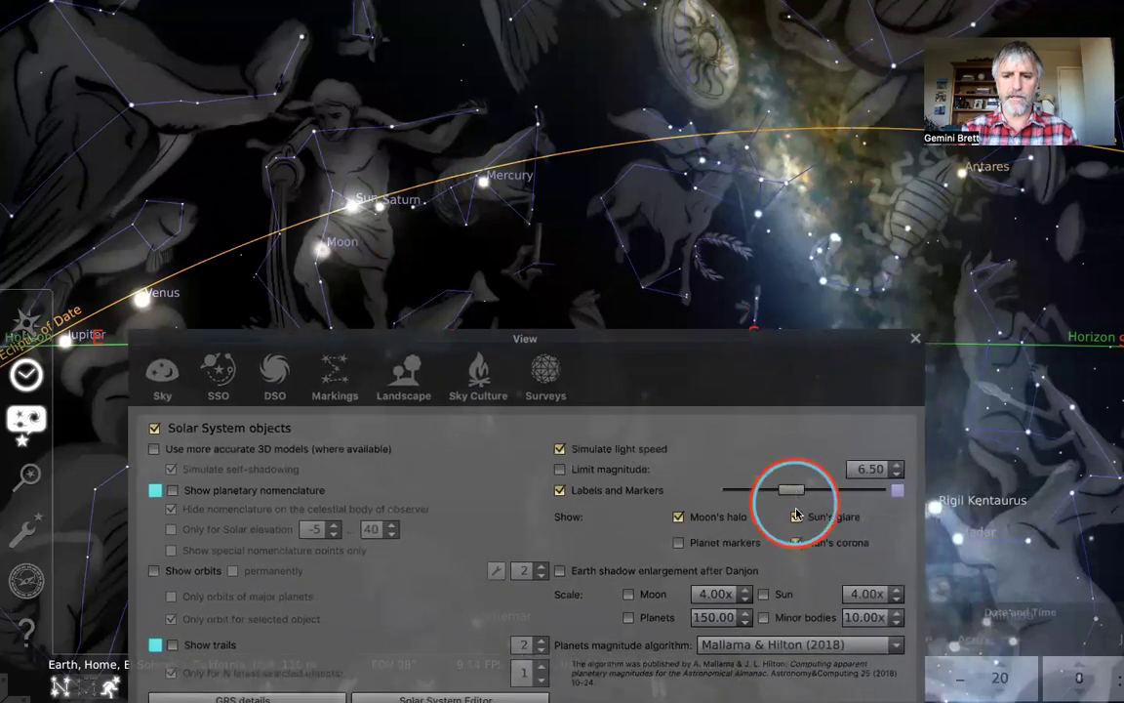
pyautogui.click(796, 518)
pyautogui.click(796, 517)
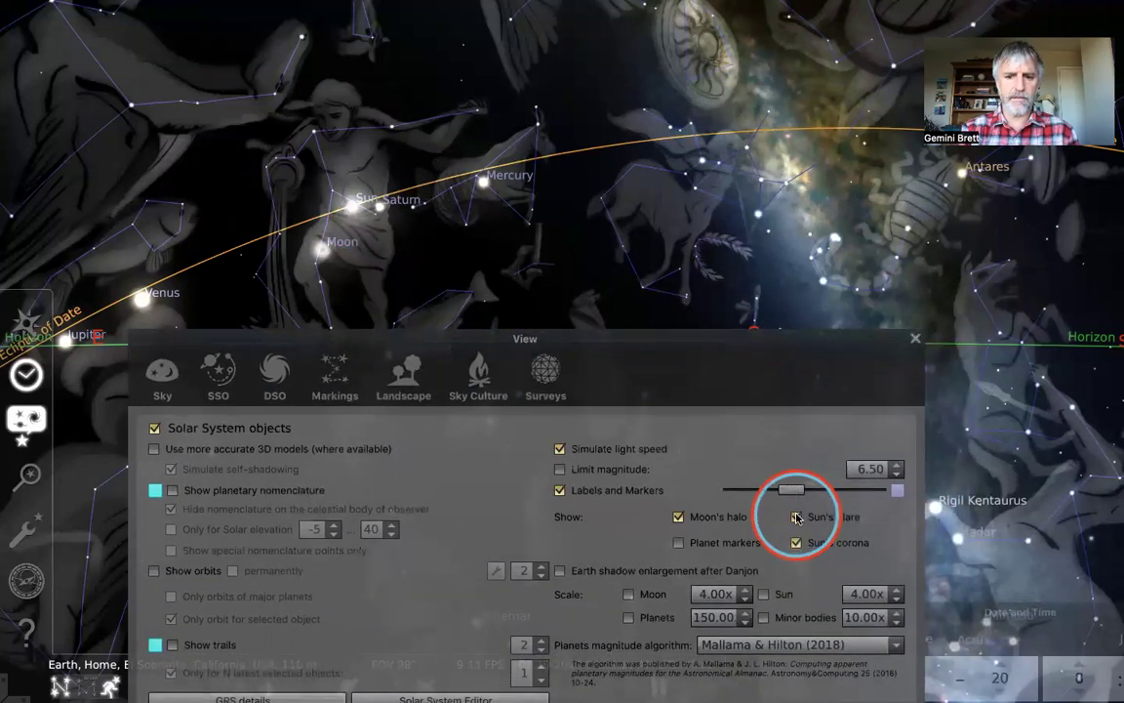
pyautogui.click(796, 542)
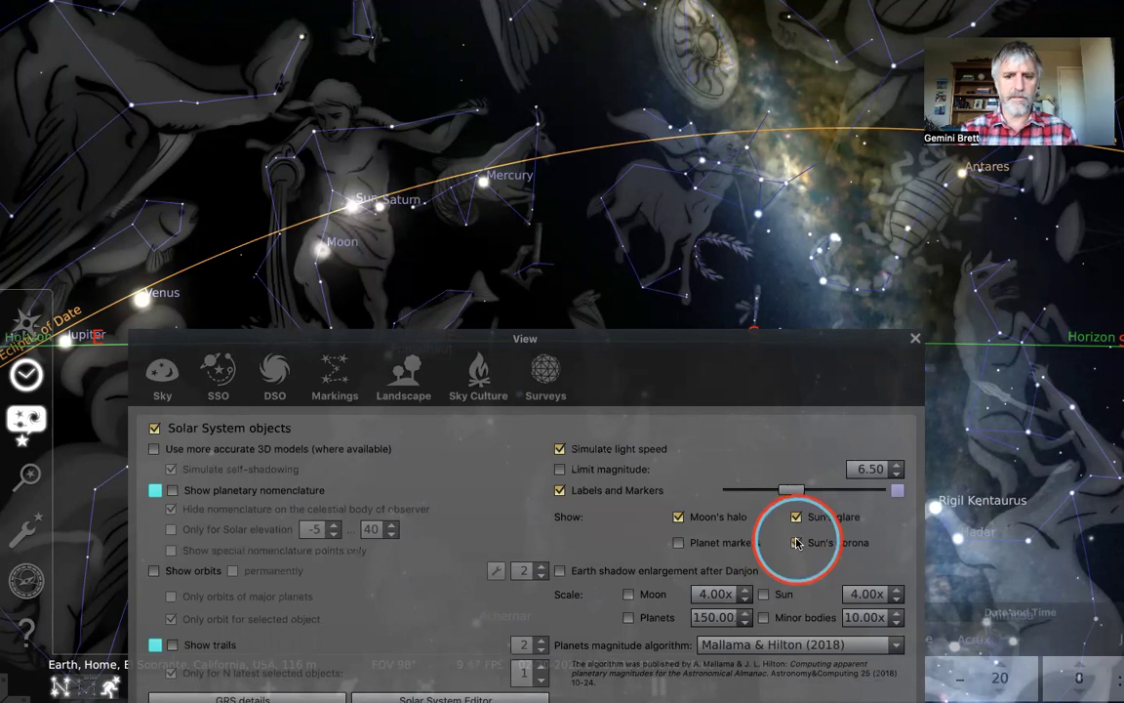
pyautogui.click(765, 281)
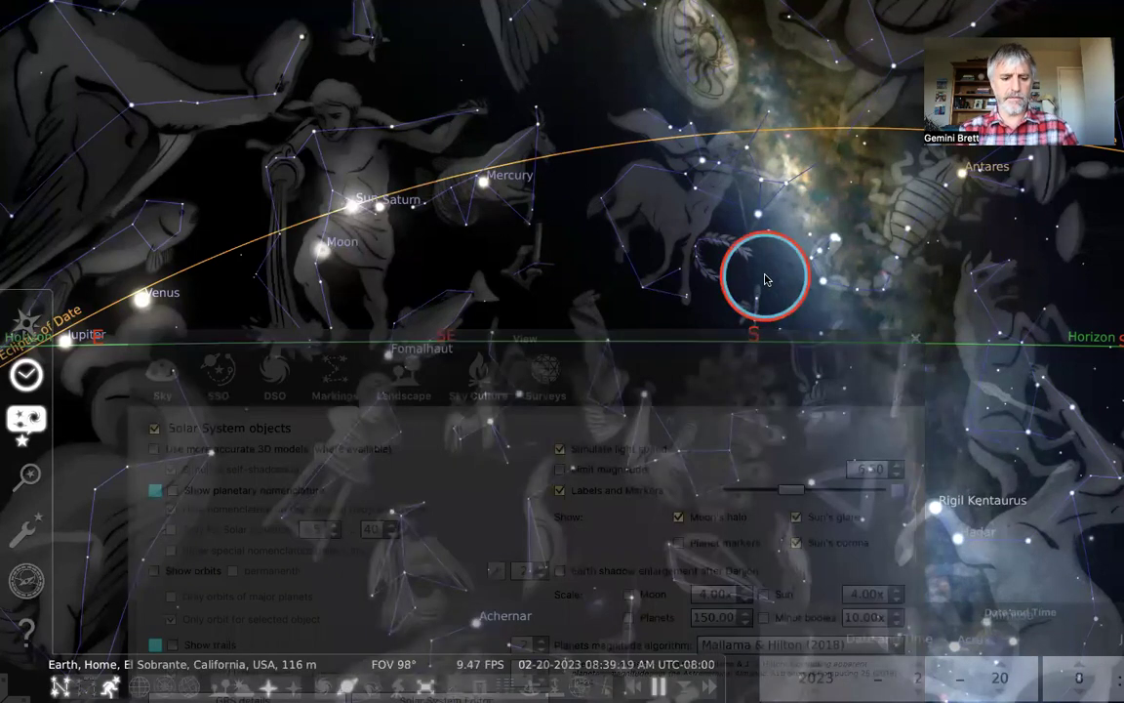
# Show the atmosphere and compare the Sun's corona and glare switched off and on, leaving both shown
pyautogui.press('a')
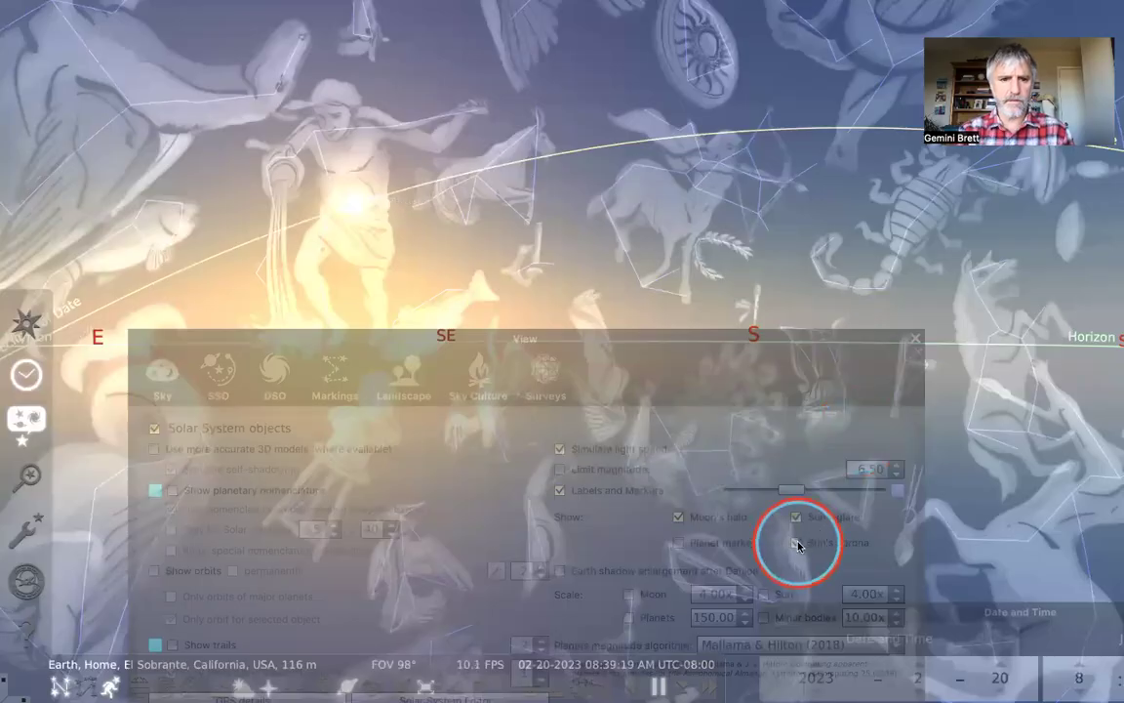
pyautogui.click(798, 543)
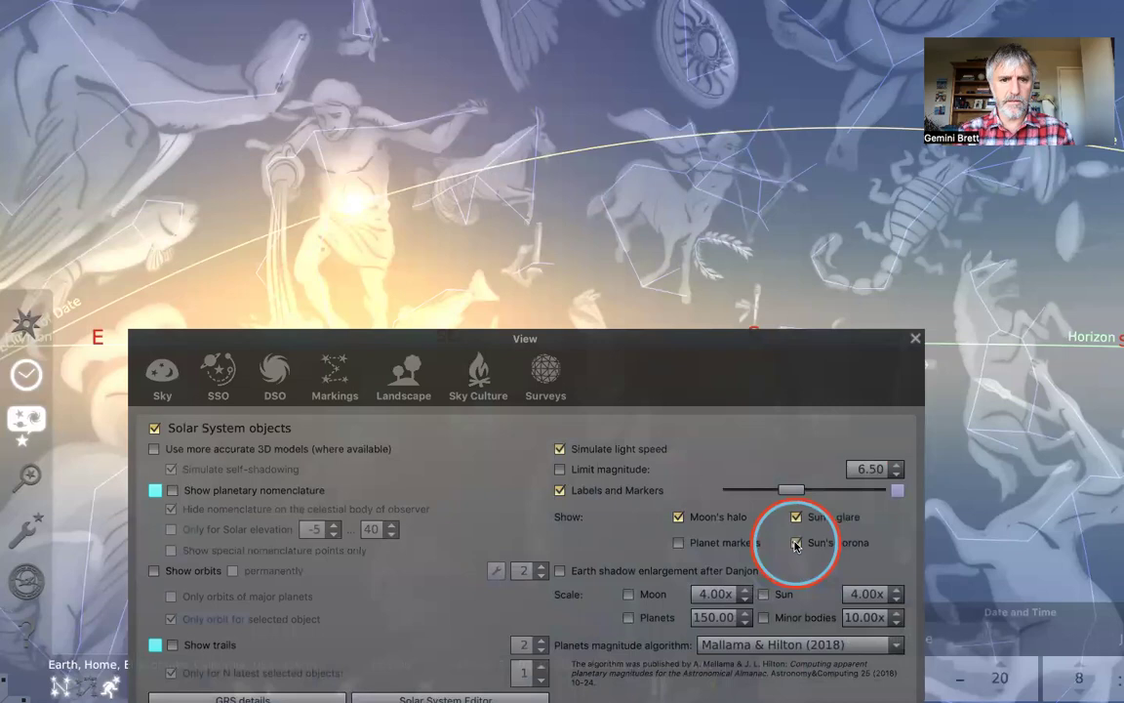
pyautogui.click(797, 542)
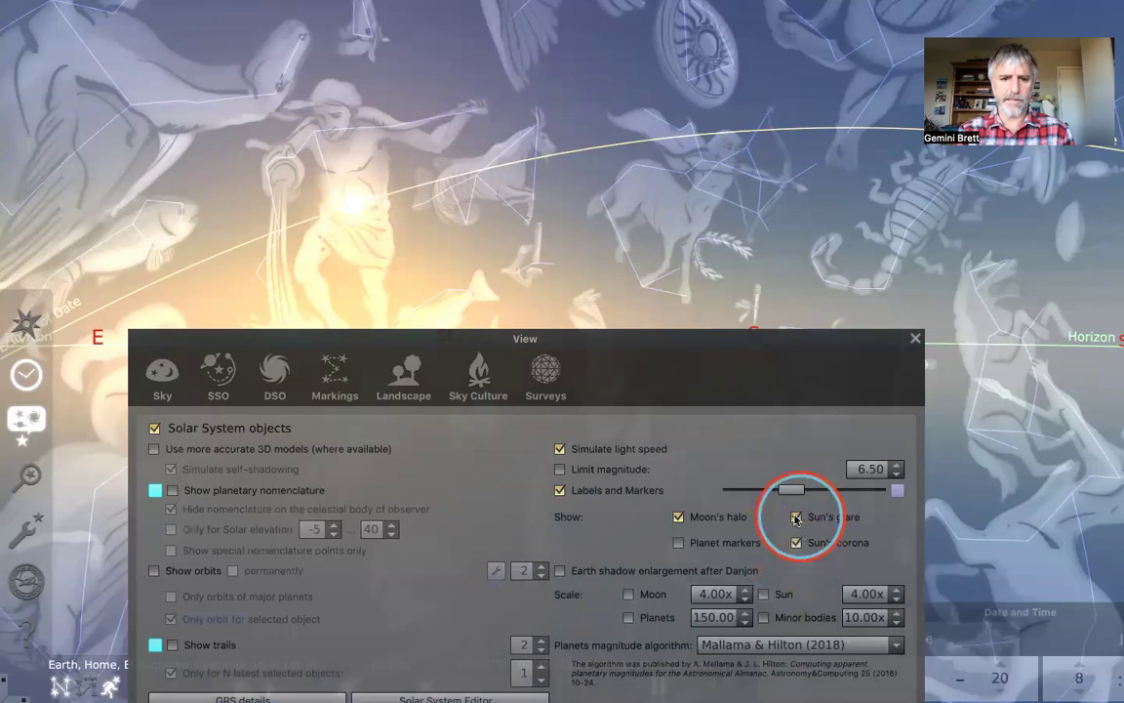
pyautogui.click(797, 517)
pyautogui.click(797, 517)
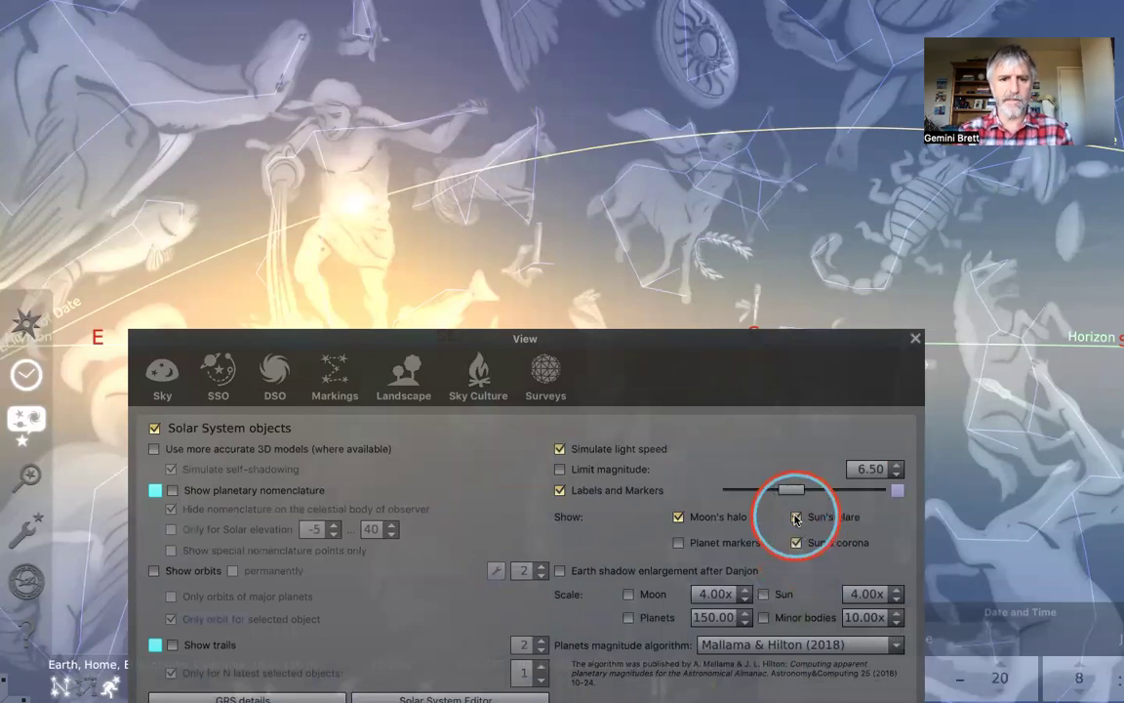
pyautogui.click(796, 517)
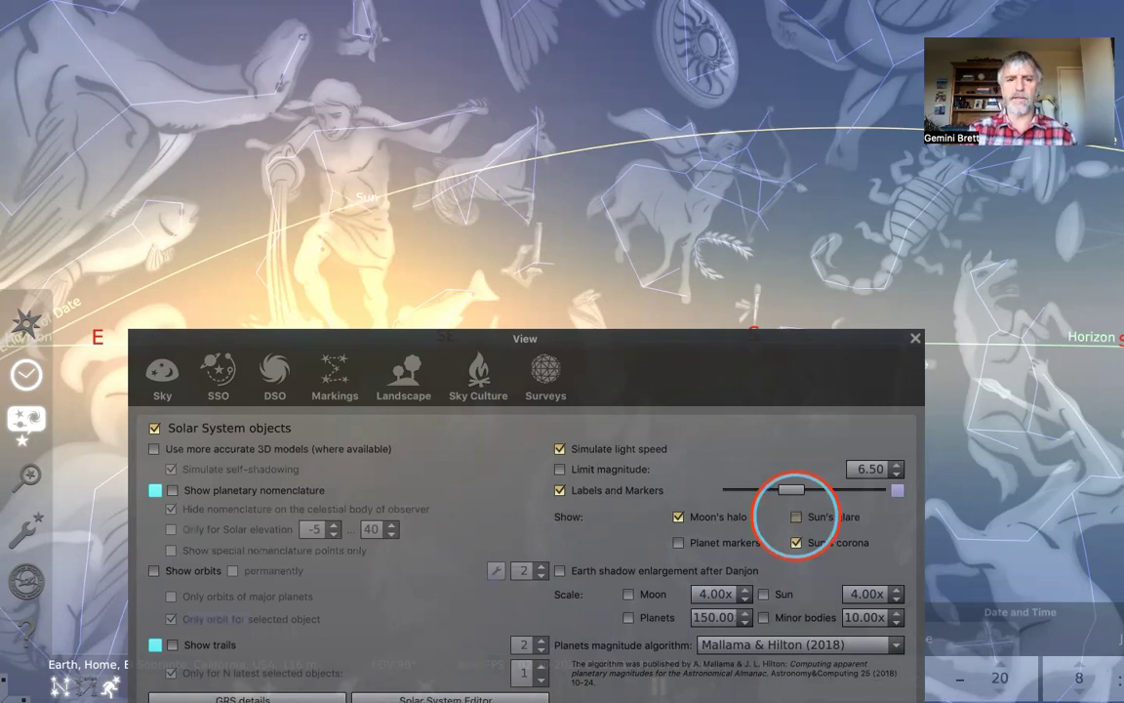
pyautogui.click(796, 517)
pyautogui.click(796, 518)
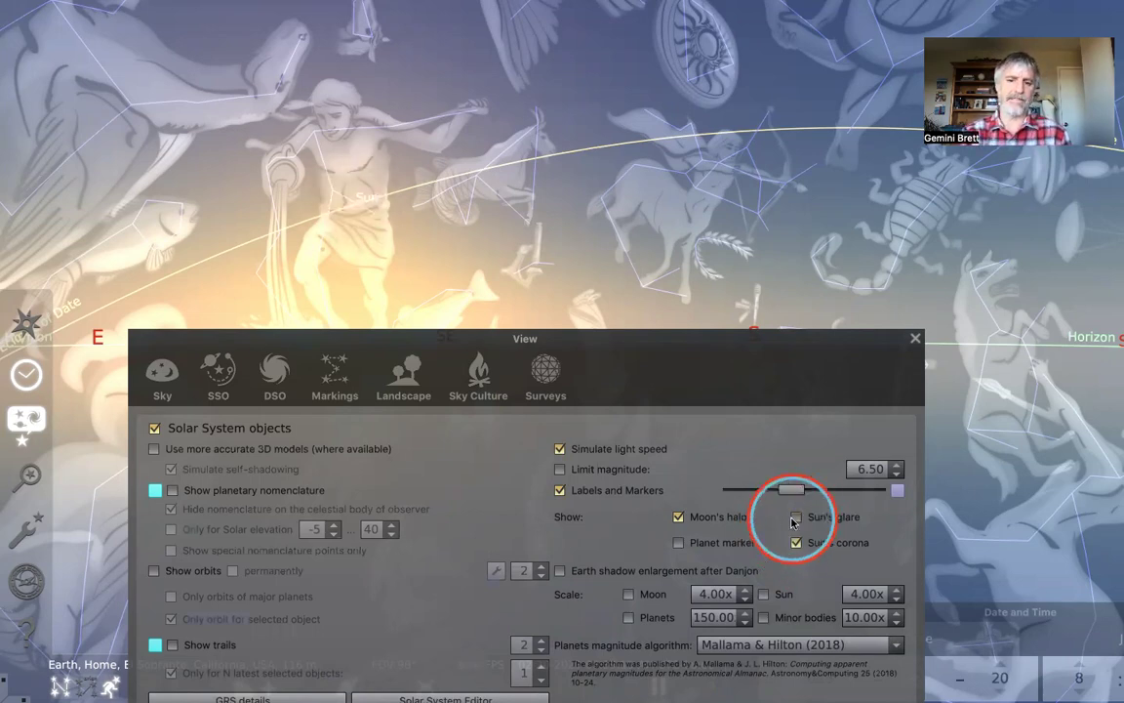
pyautogui.click(795, 519)
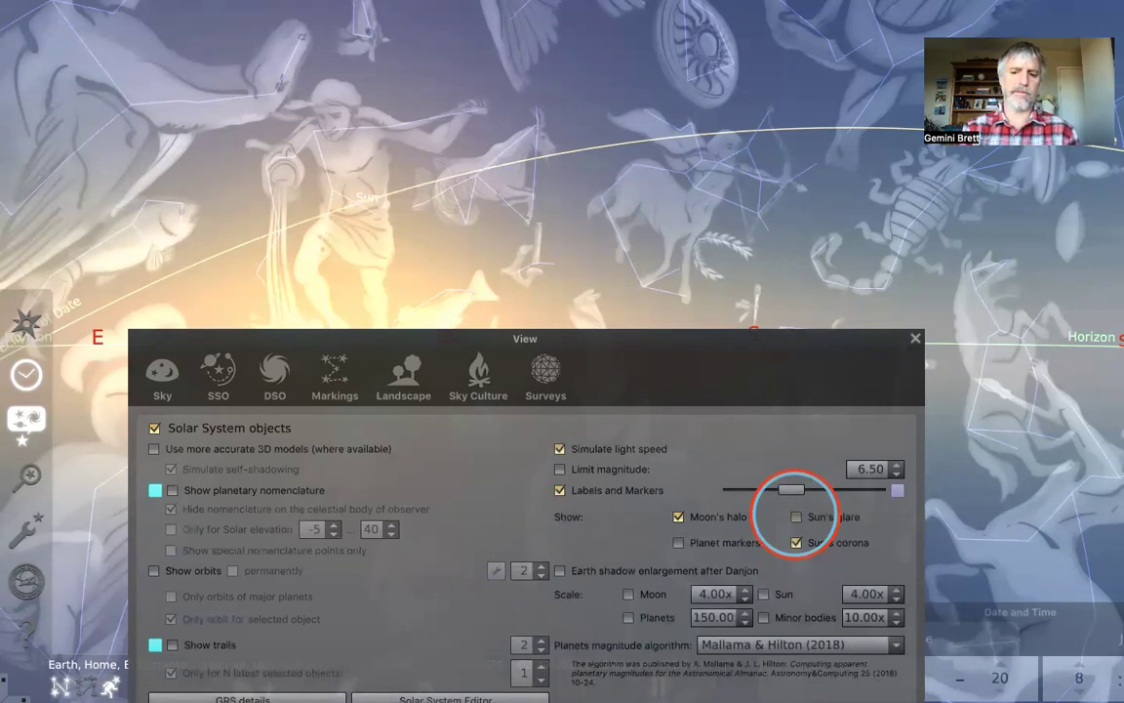
pyautogui.click(797, 517)
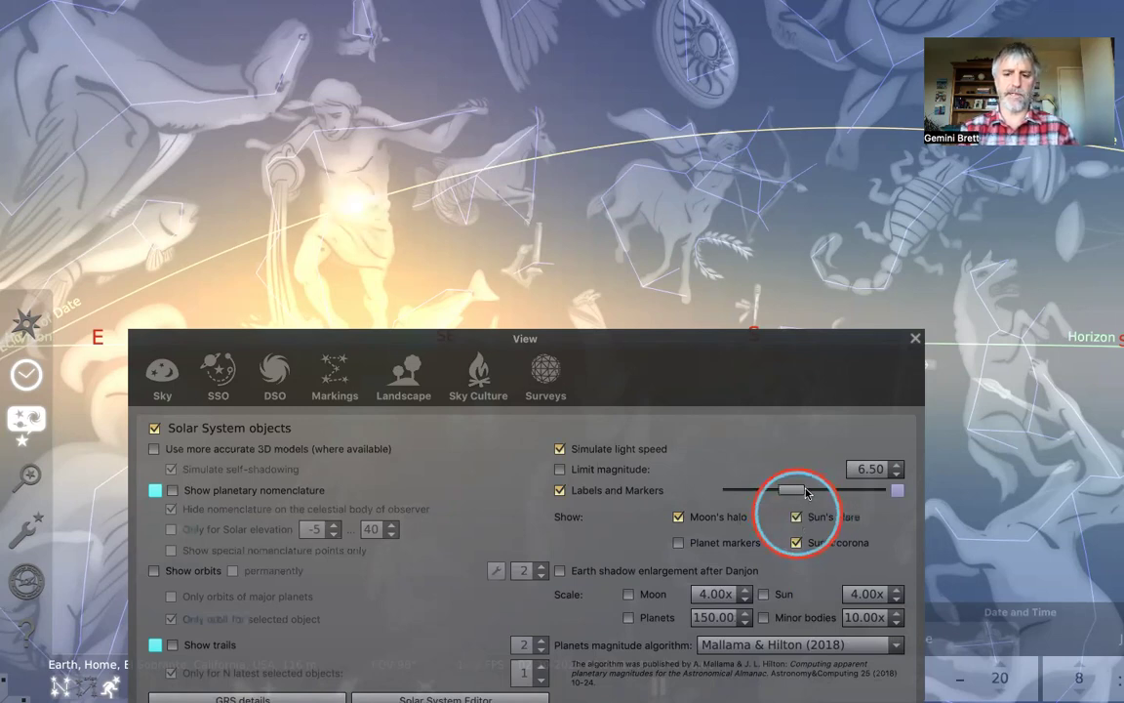
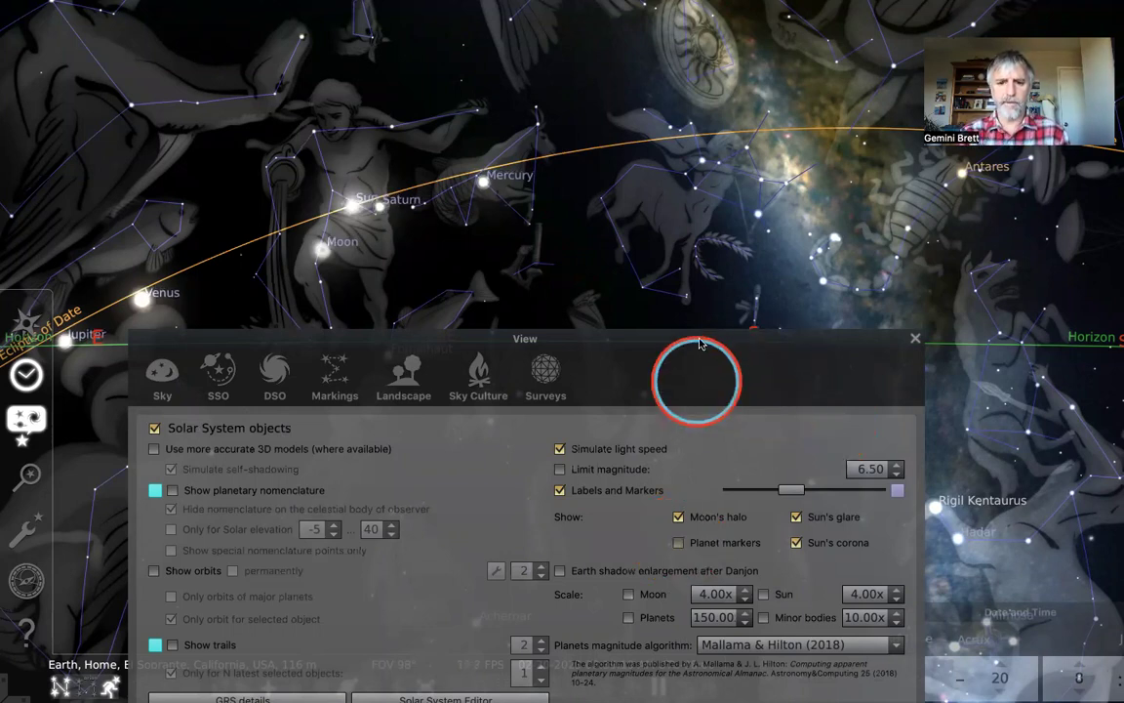
# Move the settings window off the Sun, show the atmosphere and enable Earth shadow enlargement after Danjon
pyautogui.moveTo(698, 342); pyautogui.dragTo(724, 237)
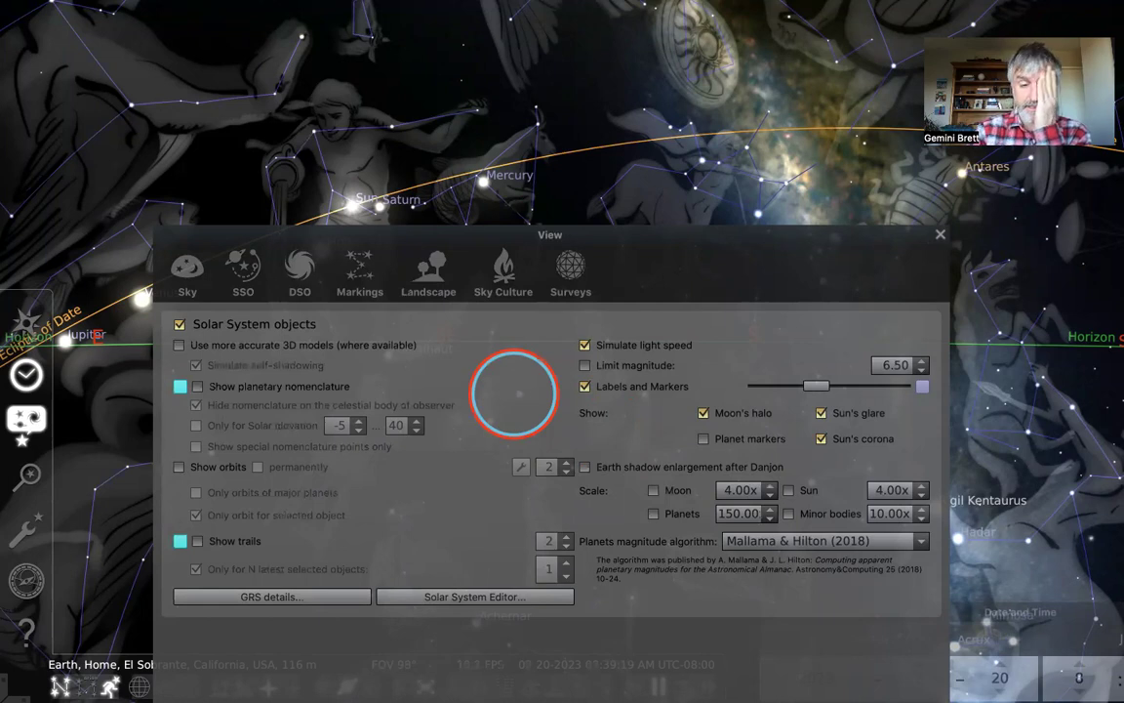
pyautogui.moveTo(471, 234); pyautogui.dragTo(710, 408)
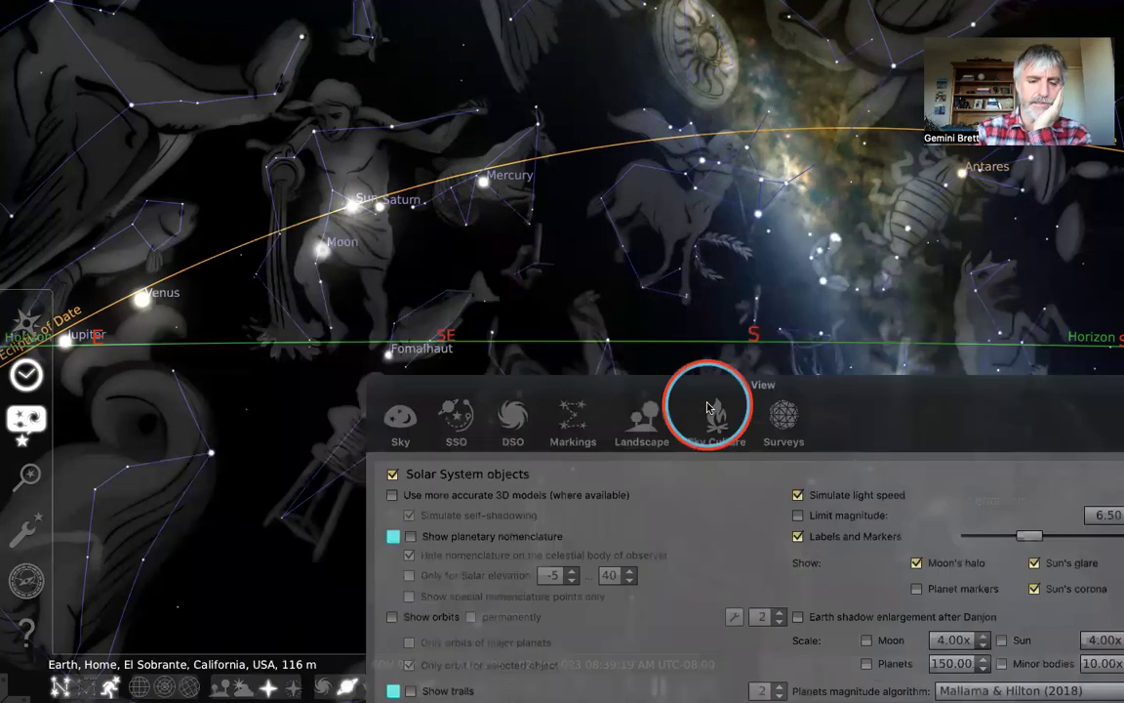
pyautogui.press('F4')
pyautogui.press('a')
pyautogui.click(939, 417)
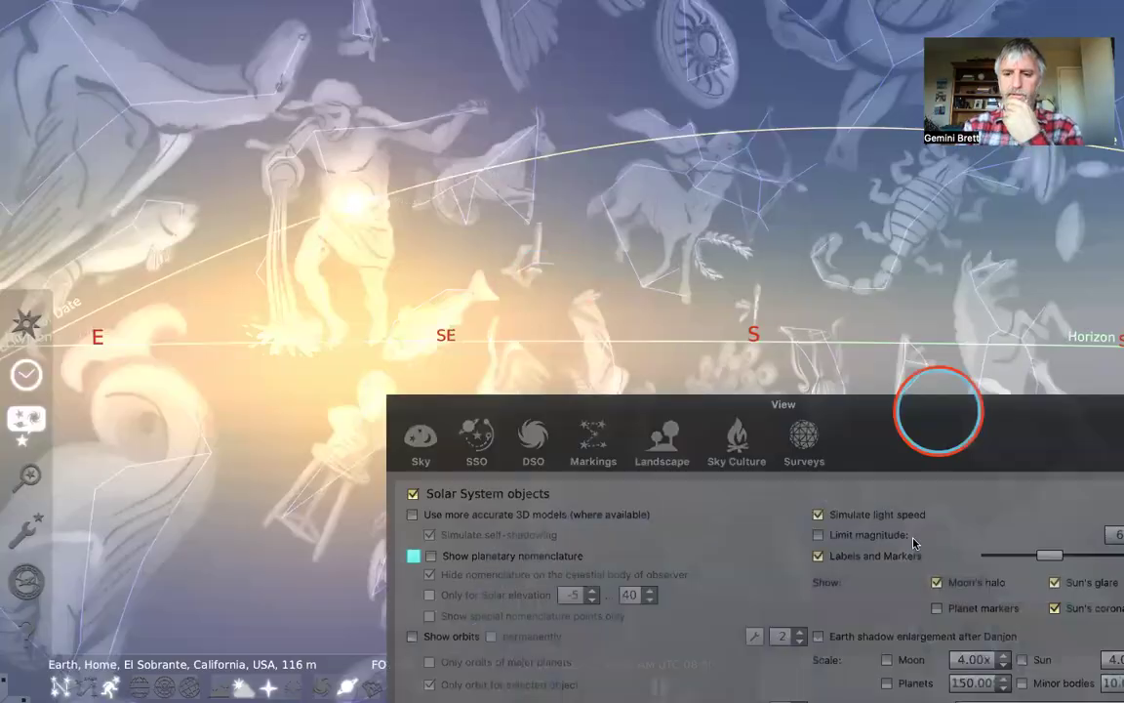
pyautogui.click(801, 640)
# Face the eastern horizon, show the ground and rewind time on 02-20-2023 to before sunrise
pyautogui.moveTo(615, 309); pyautogui.dragTo(751, 310)
pyautogui.press('g')
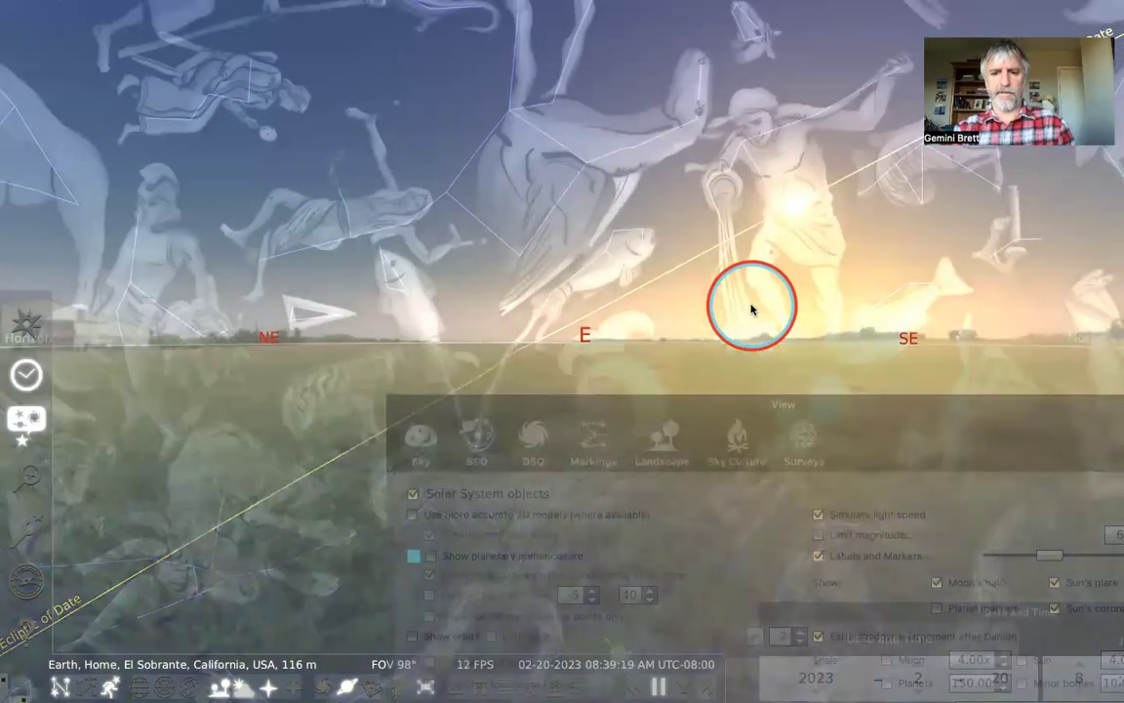
pyautogui.press('j')
pyautogui.press('j')
pyautogui.press('j')
pyautogui.press('j')
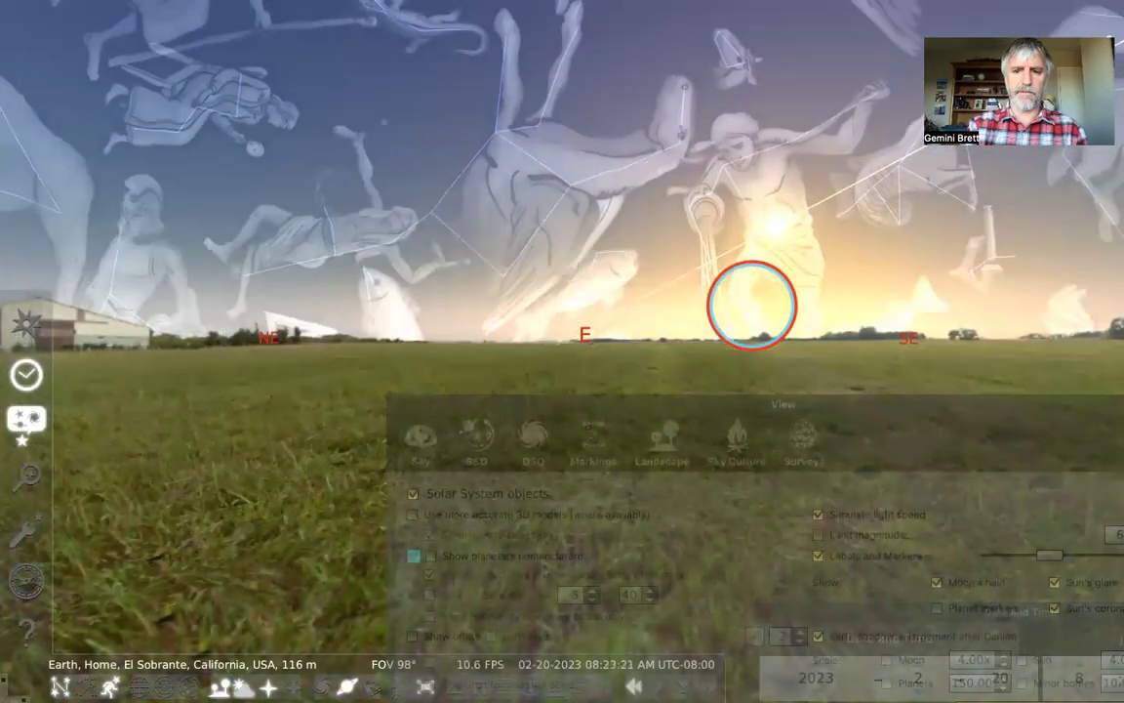
# Run time forward, return it to normal speed at about 06:08 and turn the view toward the southeast
pyautogui.press('l')
pyautogui.press('l')
pyautogui.press('l')
pyautogui.press('l')
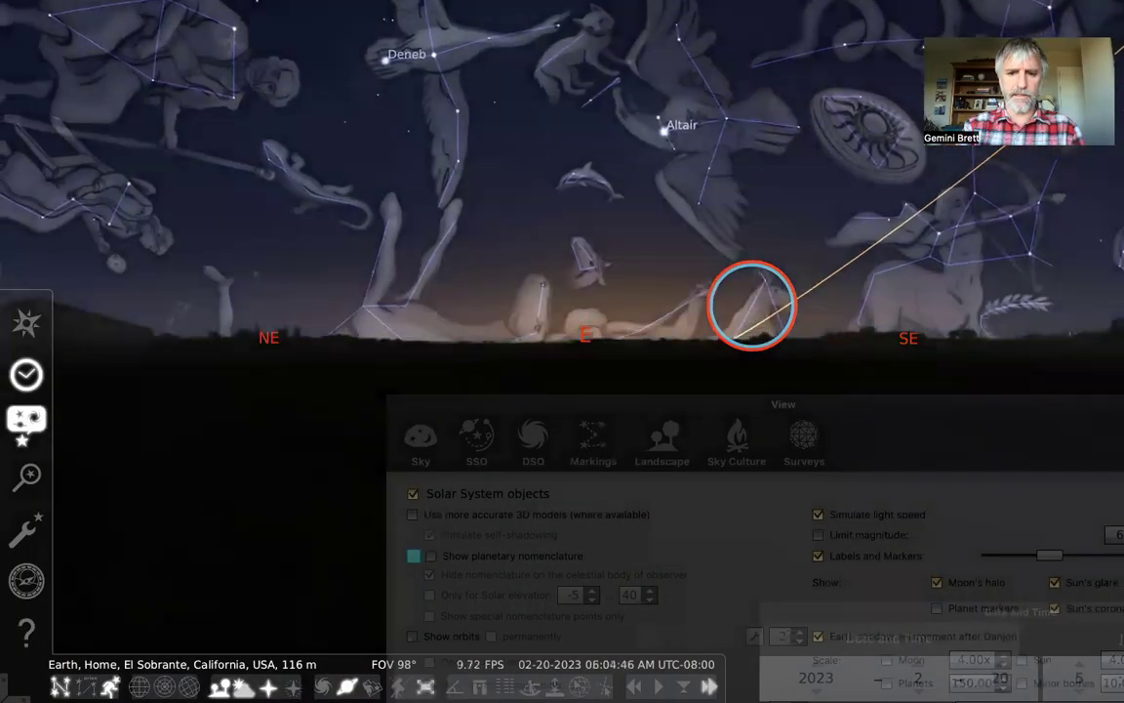
pyautogui.press('k')
pyautogui.moveTo(751, 305); pyautogui.dragTo(548, 303)
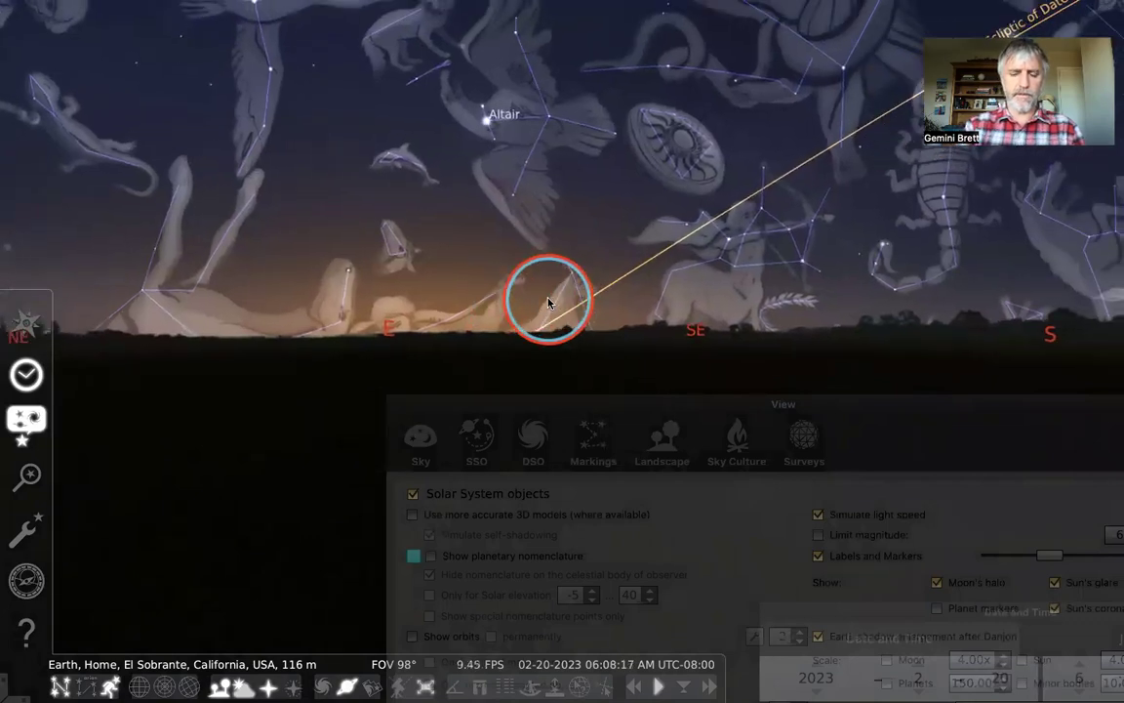
# Turn the view to the western horizon and compare the sky with the ground hidden and shown
pyautogui.moveTo(671, 283); pyautogui.dragTo(357, 313)
pyautogui.moveTo(1001, 264)
pyautogui.mouseDown()
pyautogui.moveTo(728, 259)
pyautogui.moveTo(432, 224)
pyautogui.mouseUp()
pyautogui.moveTo(584, 232)
pyautogui.mouseDown()
pyautogui.moveTo(426, 231)
pyautogui.moveTo(509, 218)
pyautogui.moveTo(458, 208)
pyautogui.mouseUp()
pyautogui.press('g')
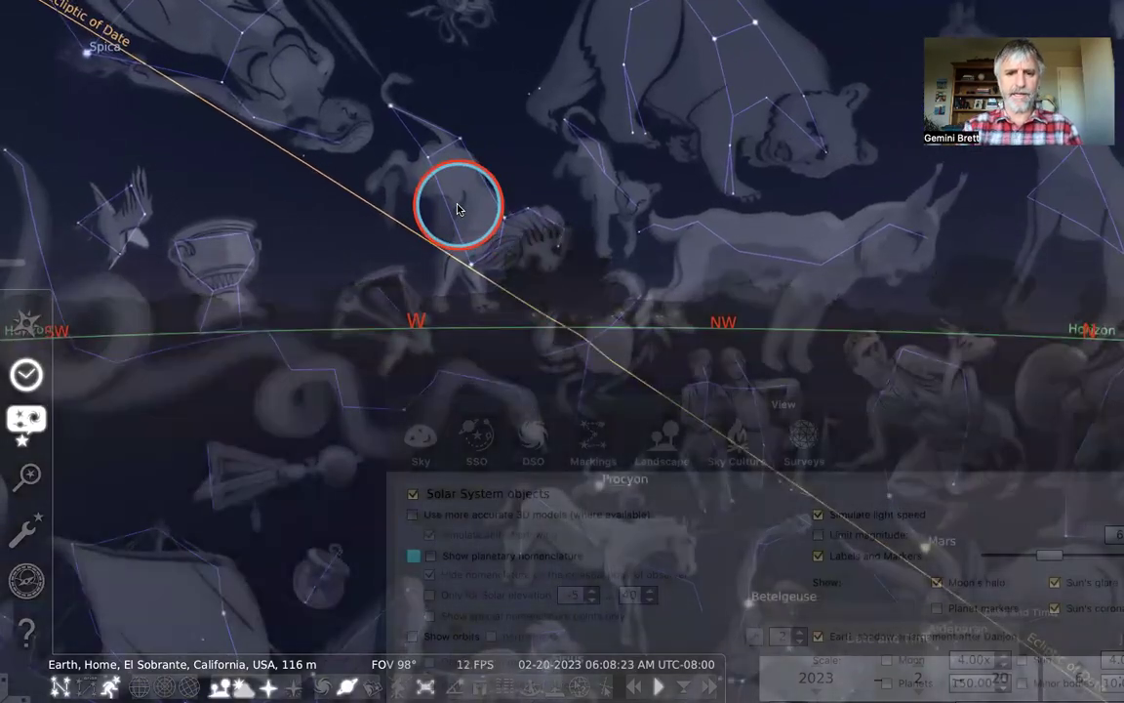
pyautogui.press('g')
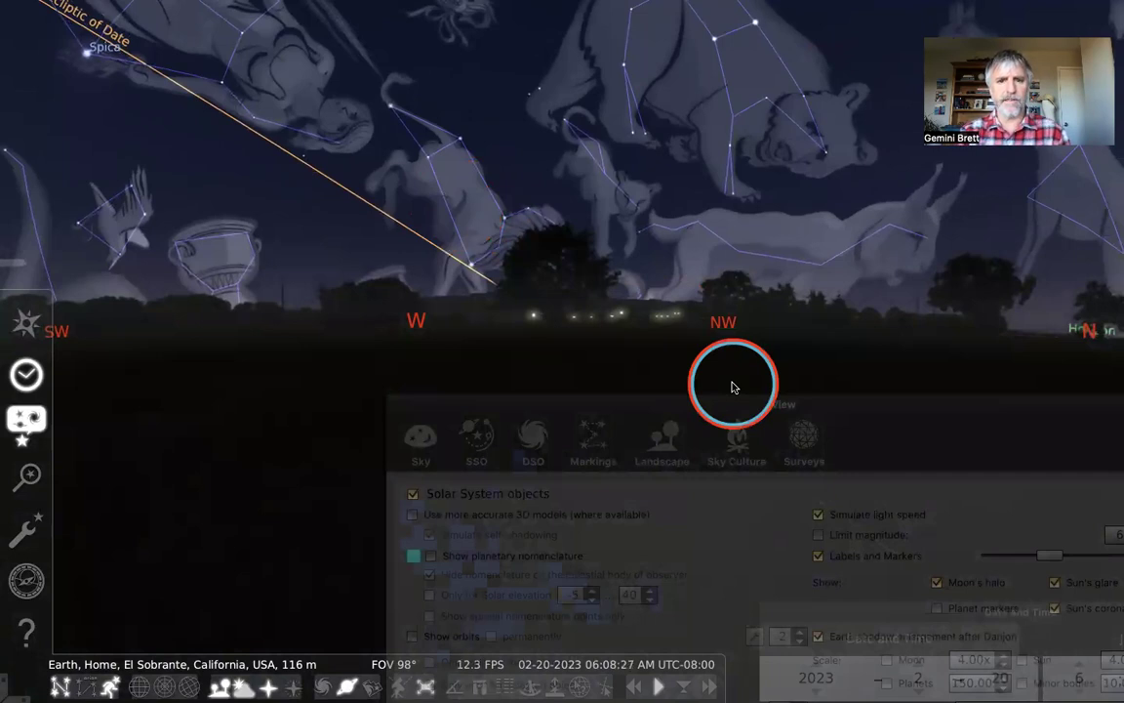
# Enable star twinkling in the sky settings and set its amount to 0.30
pyautogui.click(904, 415)
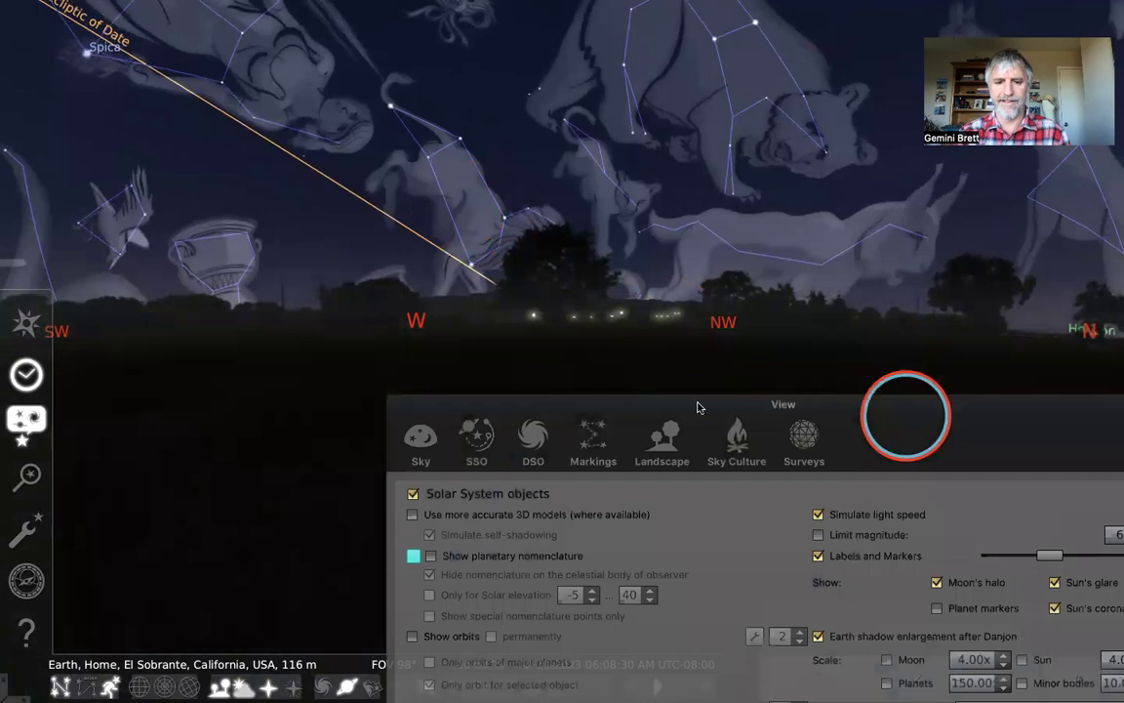
pyautogui.click(418, 447)
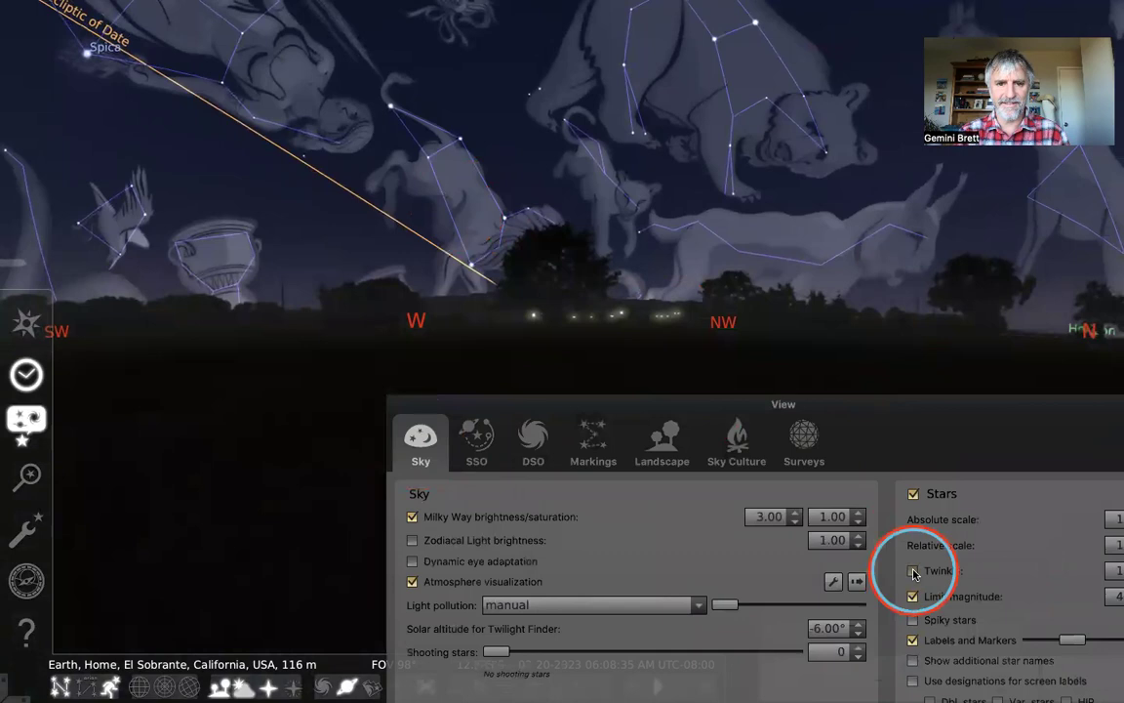
pyautogui.click(913, 571)
pyautogui.moveTo(931, 407); pyautogui.dragTo(704, 396)
pyautogui.click(918, 565)
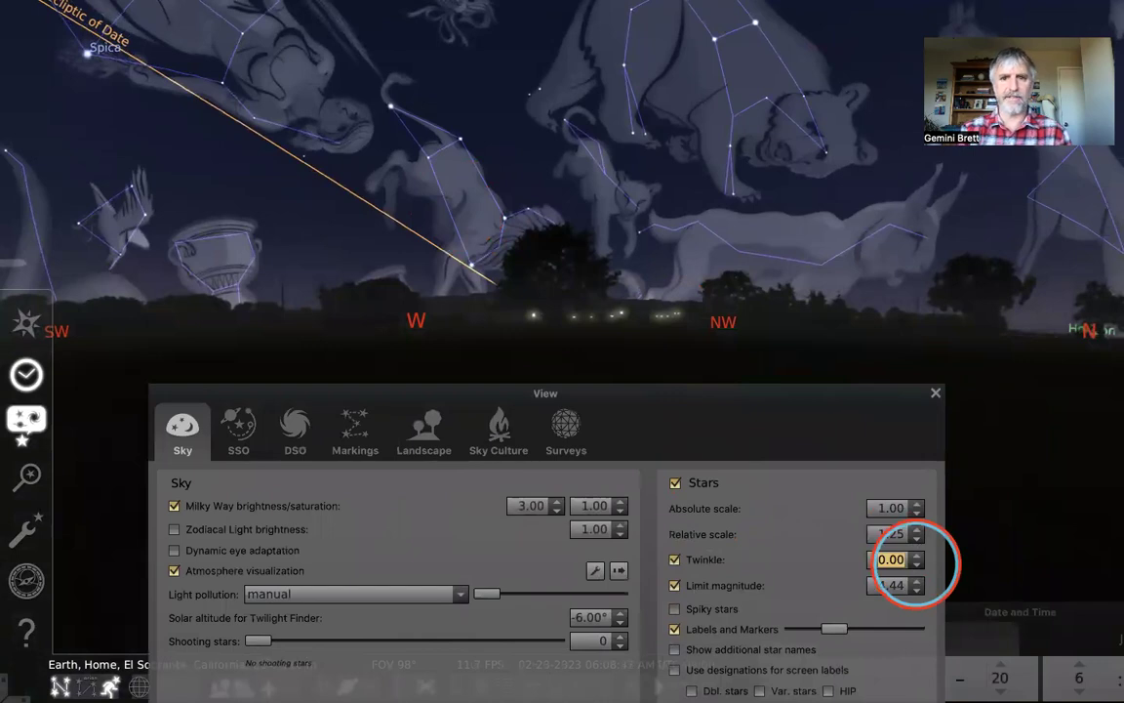
pyautogui.click(917, 553)
pyautogui.click(916, 553)
pyautogui.click(917, 553)
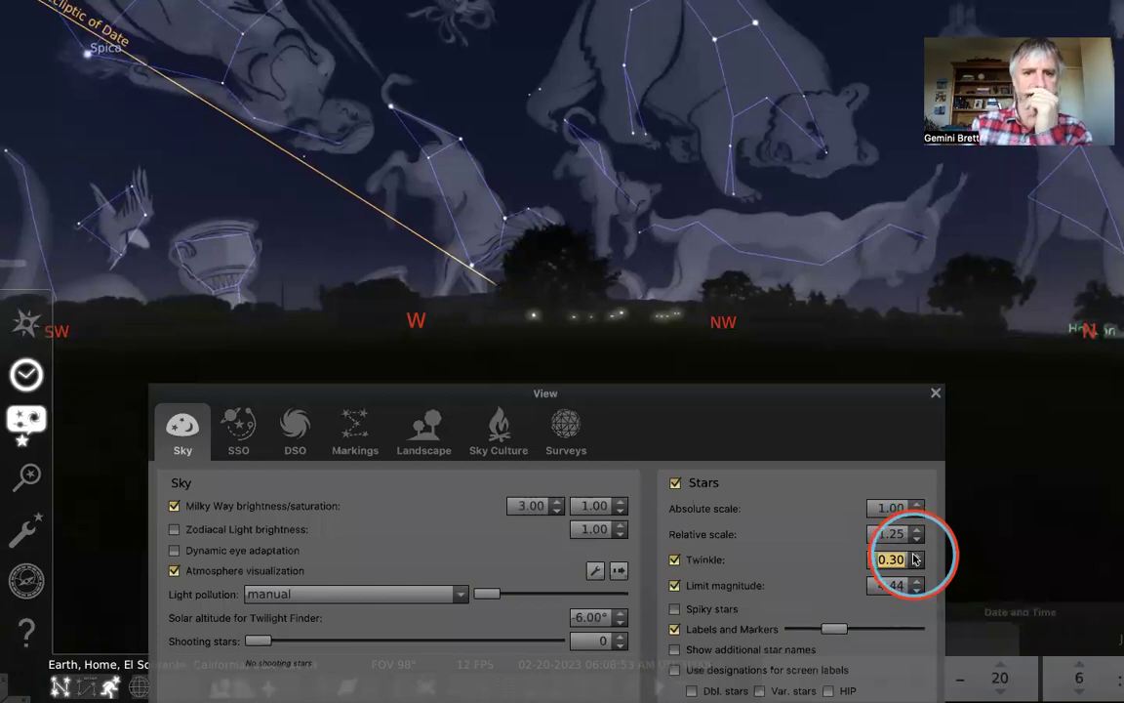
# Return to the solar system object settings, reposition the settings window and turn the view back to the southeast
pyautogui.click(238, 429)
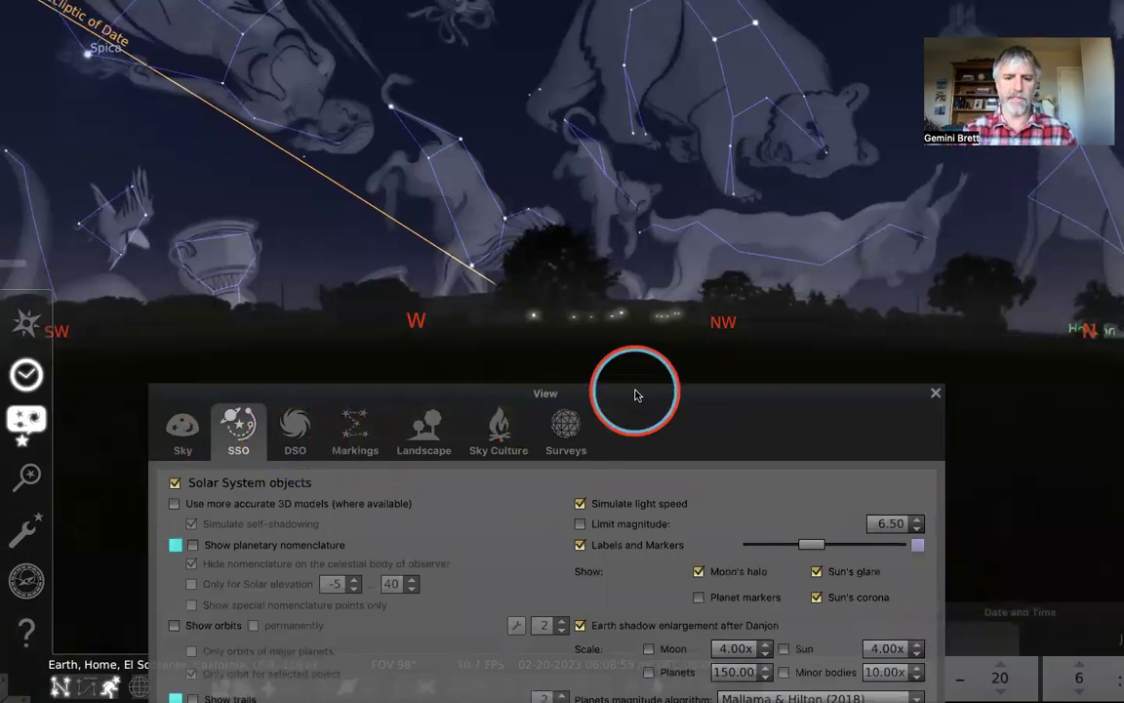
pyautogui.moveTo(640, 389); pyautogui.dragTo(633, 387)
pyautogui.moveTo(517, 313); pyautogui.dragTo(492, 176)
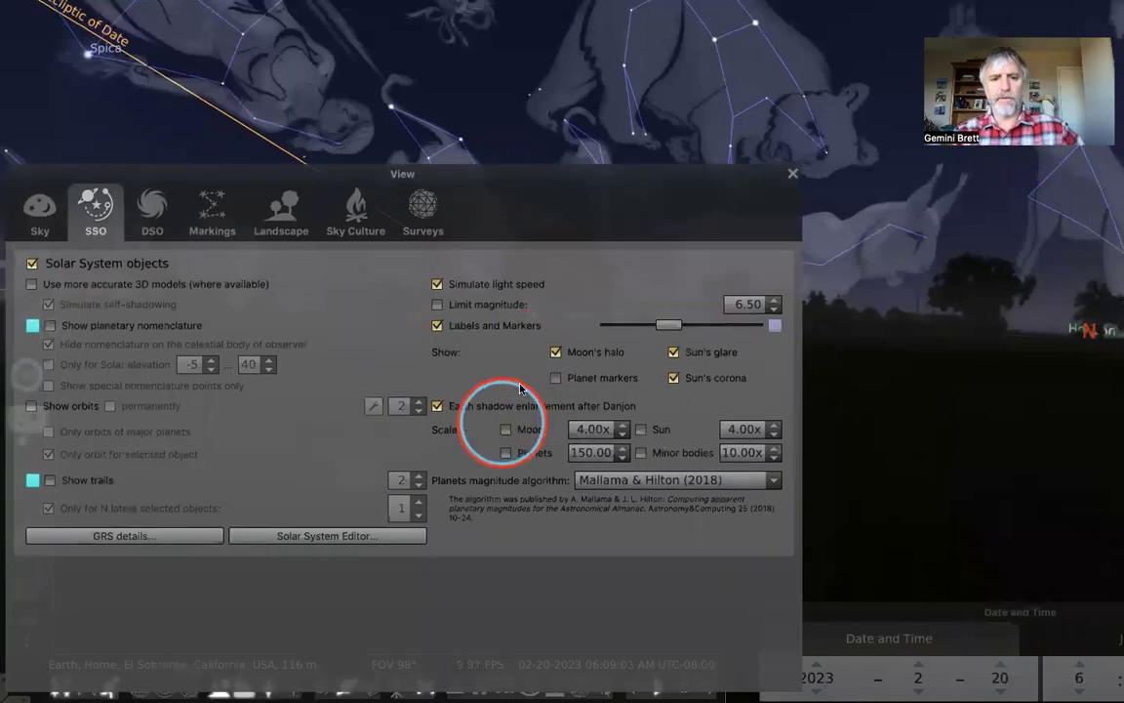
pyautogui.moveTo(557, 171); pyautogui.dragTo(706, 119)
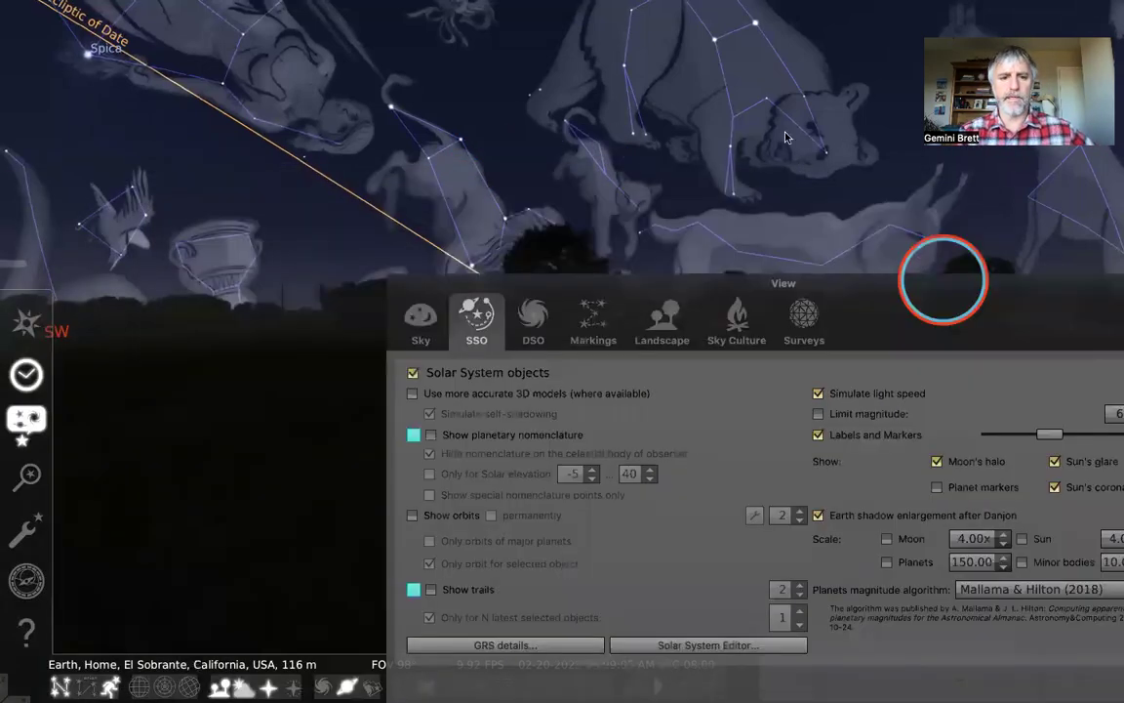
pyautogui.press('Left')
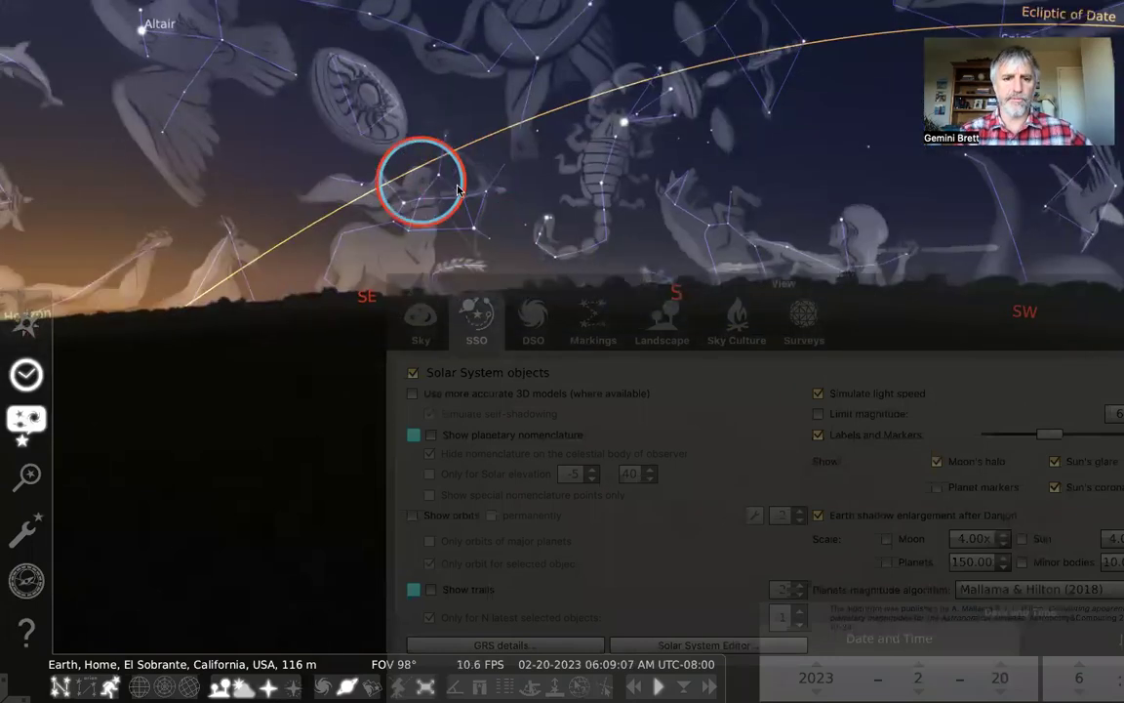
pyautogui.press('Right')
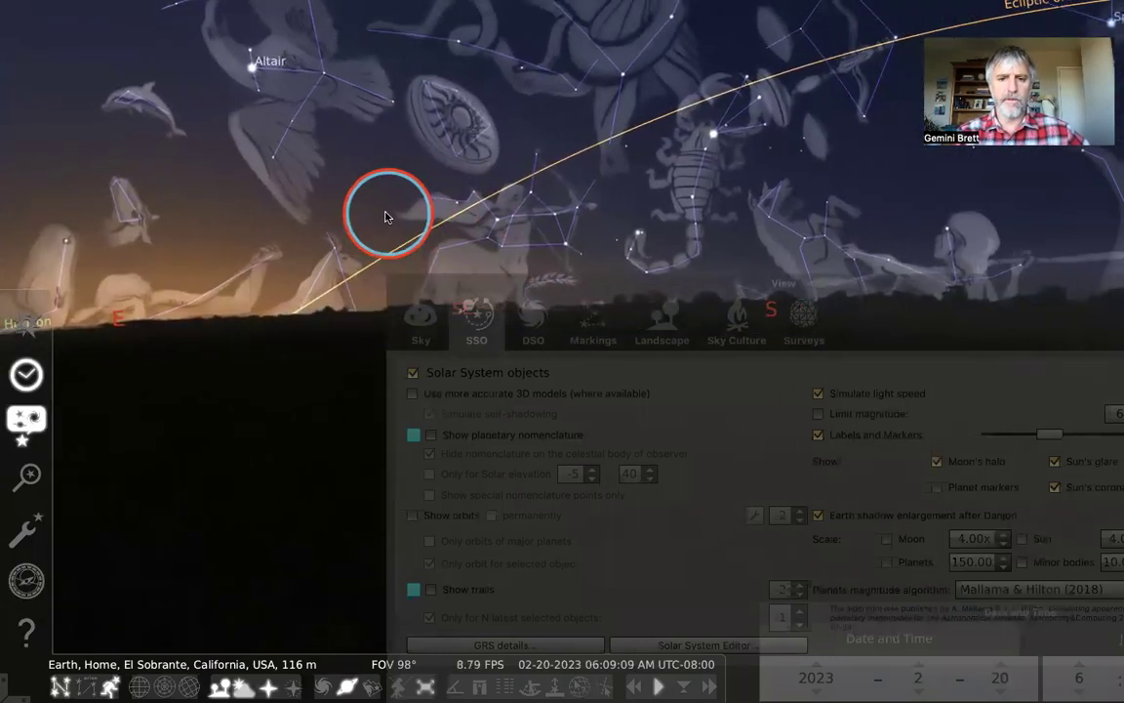
# Advance time to late morning and on through the days to 02-25-2023, then face east toward the Moon
pyautogui.press('l')
pyautogui.press('l')
pyautogui.press('l')
pyautogui.press('l')
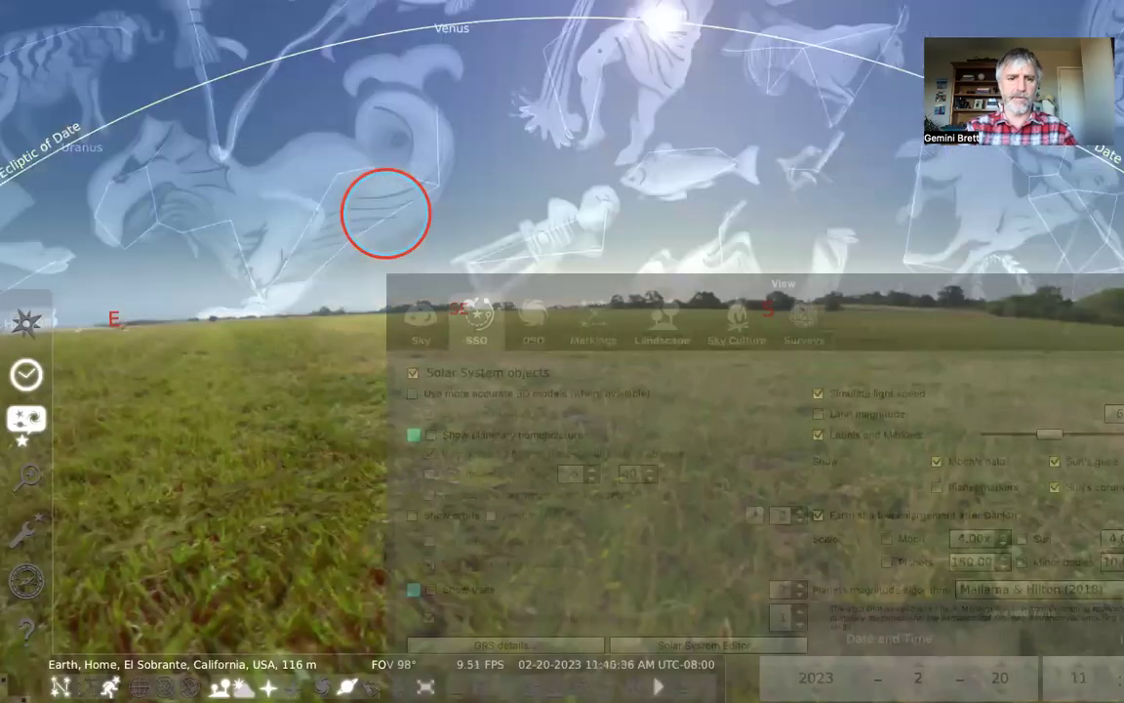
pyautogui.hotkey('alt', '=')
pyautogui.hotkey('alt', '=')
pyautogui.hotkey('alt', '=')
pyautogui.hotkey('alt', '=')
pyautogui.hotkey('alt', '=')
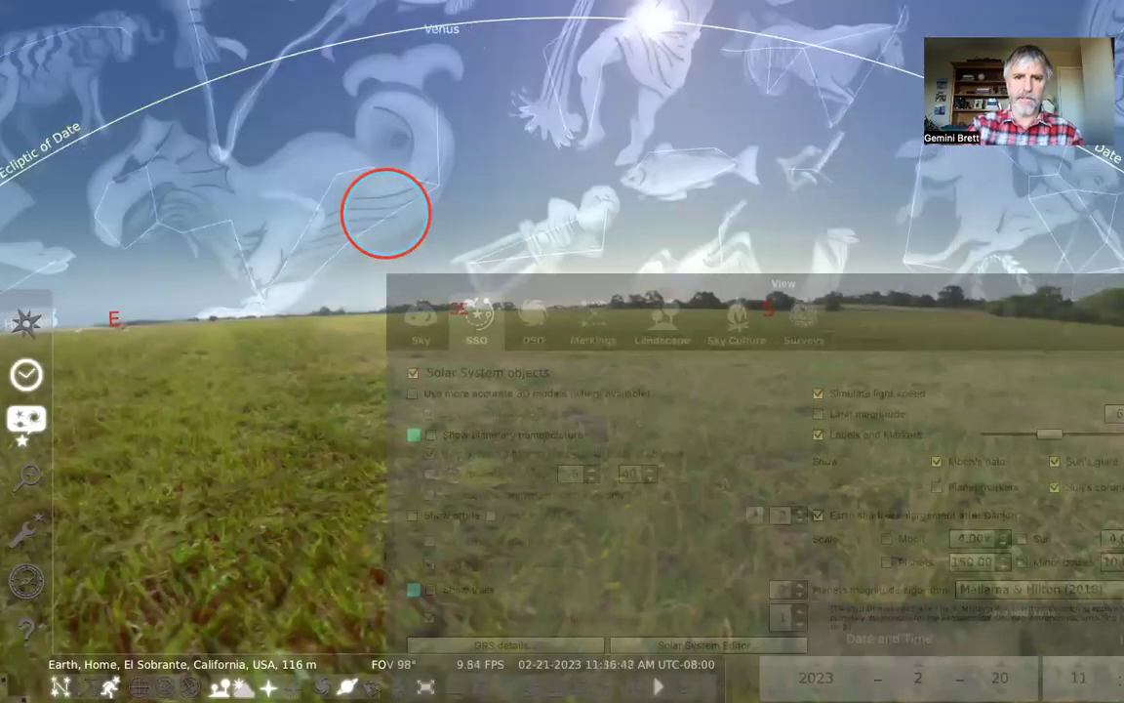
pyautogui.moveTo(262, 217); pyautogui.dragTo(501, 199)
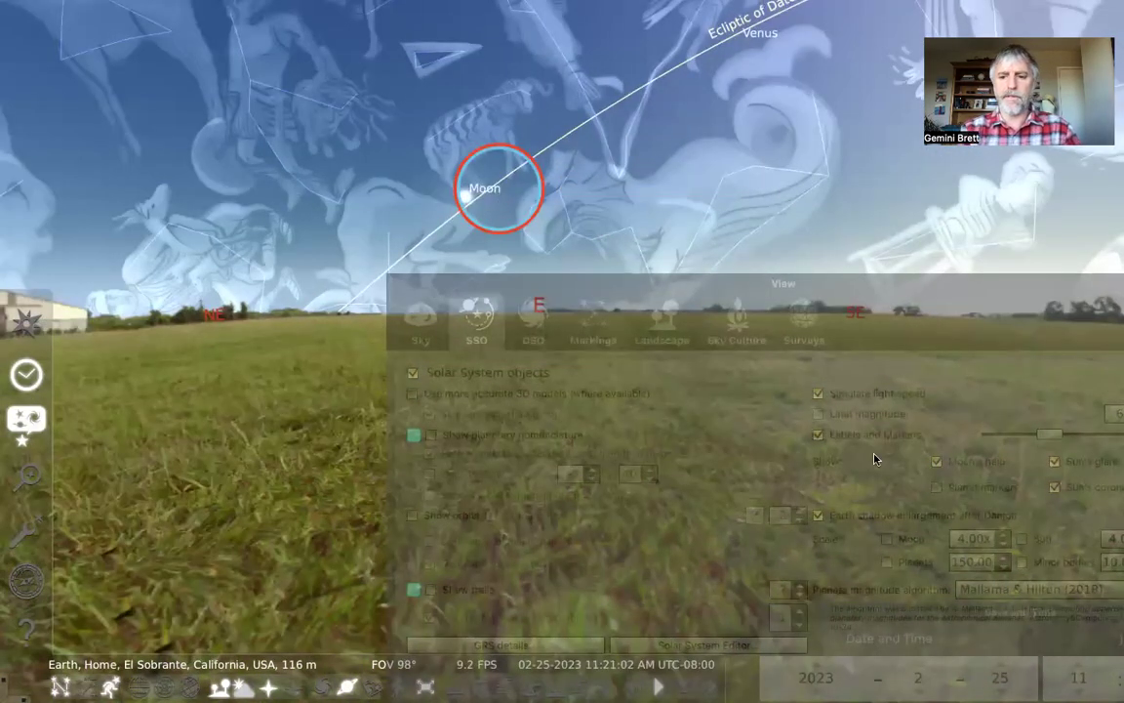
# Move the settings window aside and enable scaling for the Moon at 4x and the planets at 150x
pyautogui.moveTo(925, 283); pyautogui.dragTo(278, 317)
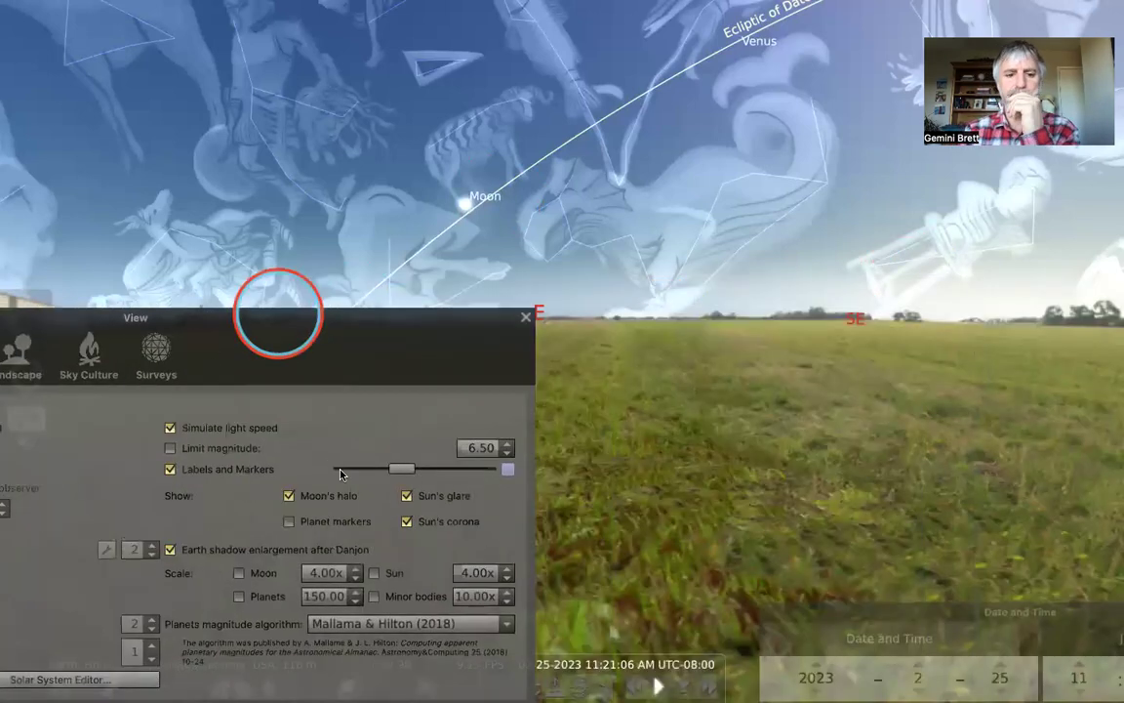
pyautogui.click(239, 573)
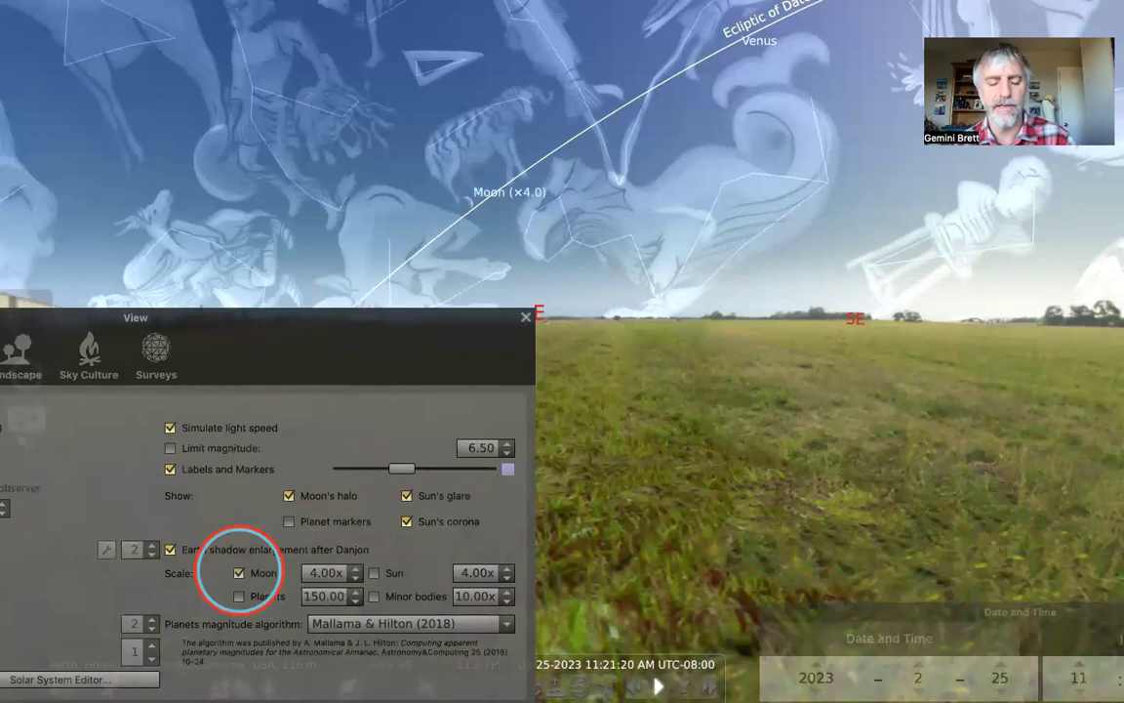
pyautogui.click(239, 597)
# Bring the enlarged planets into view, inspect Jupiter and Venus, clear the selection and hide the atmosphere
pyautogui.moveTo(727, 161); pyautogui.dragTo(635, 106)
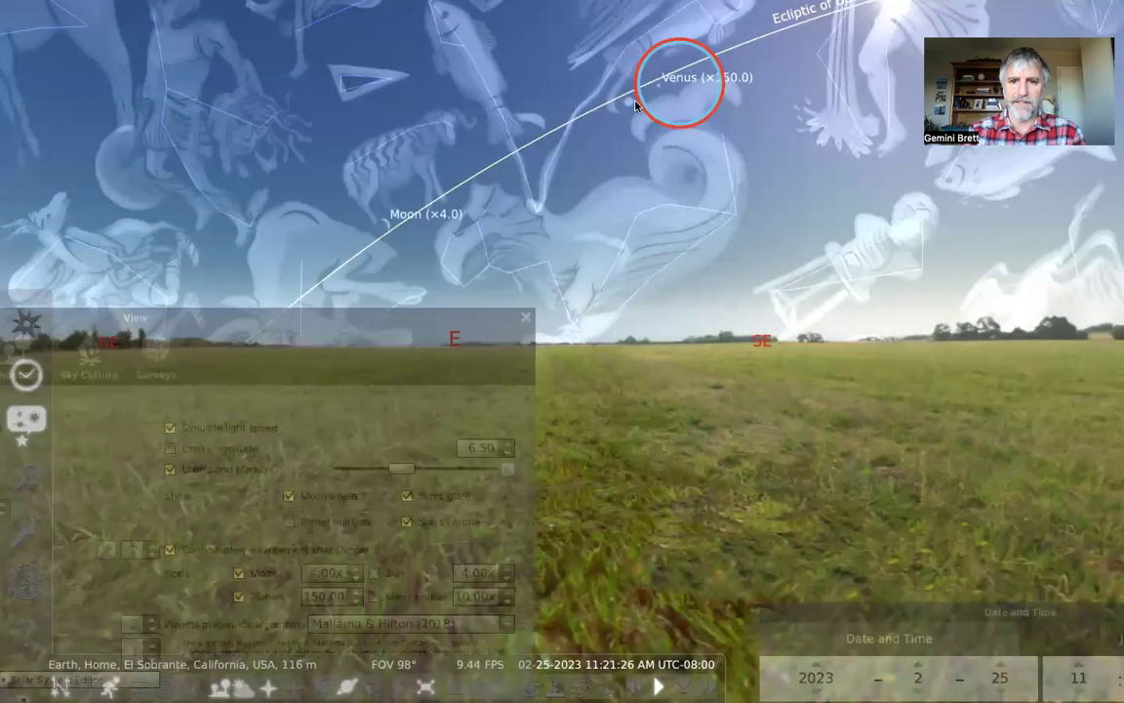
pyautogui.click(631, 98)
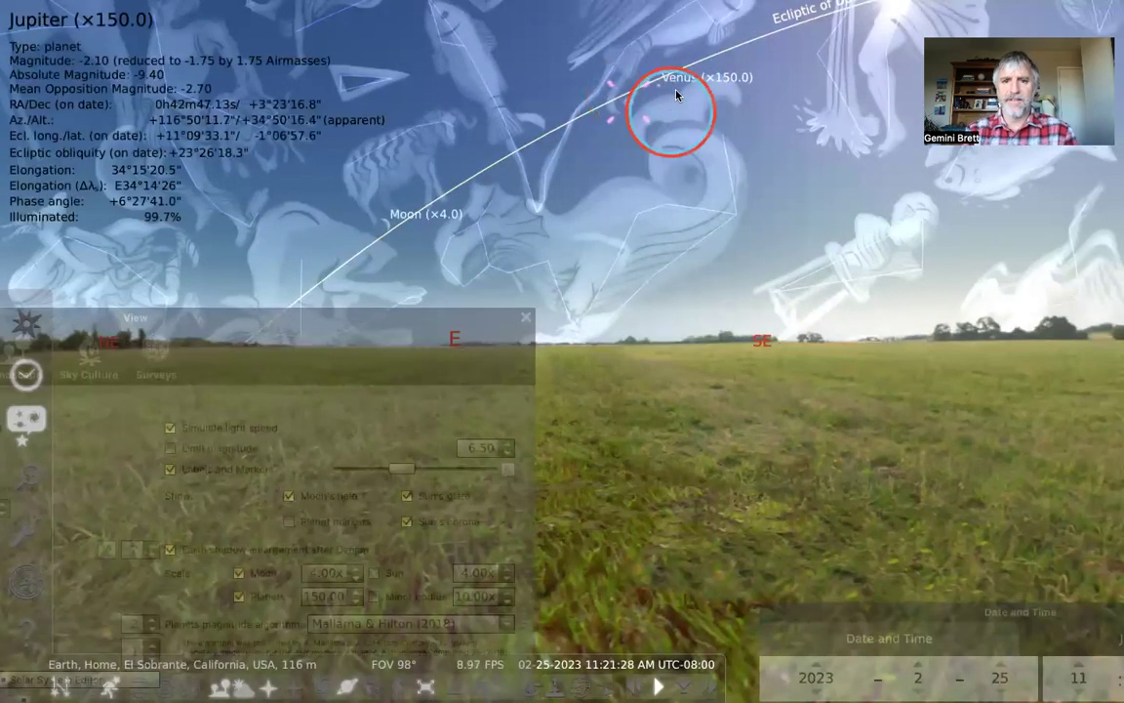
pyautogui.click(656, 80)
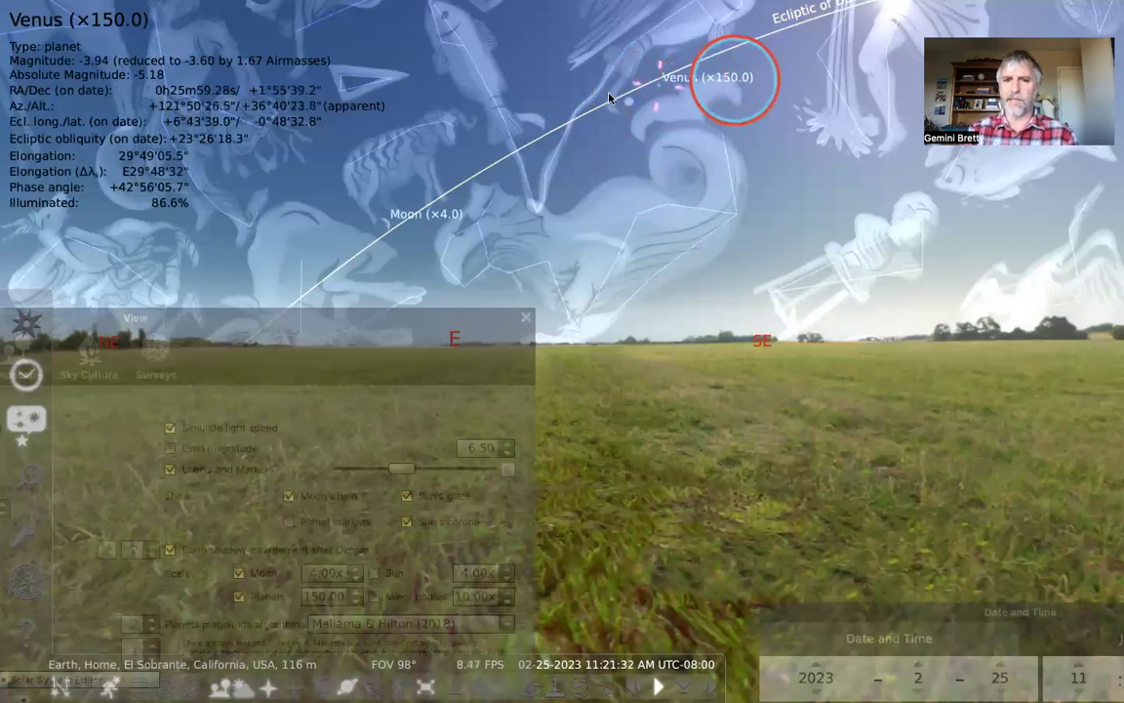
pyautogui.click(728, 258)
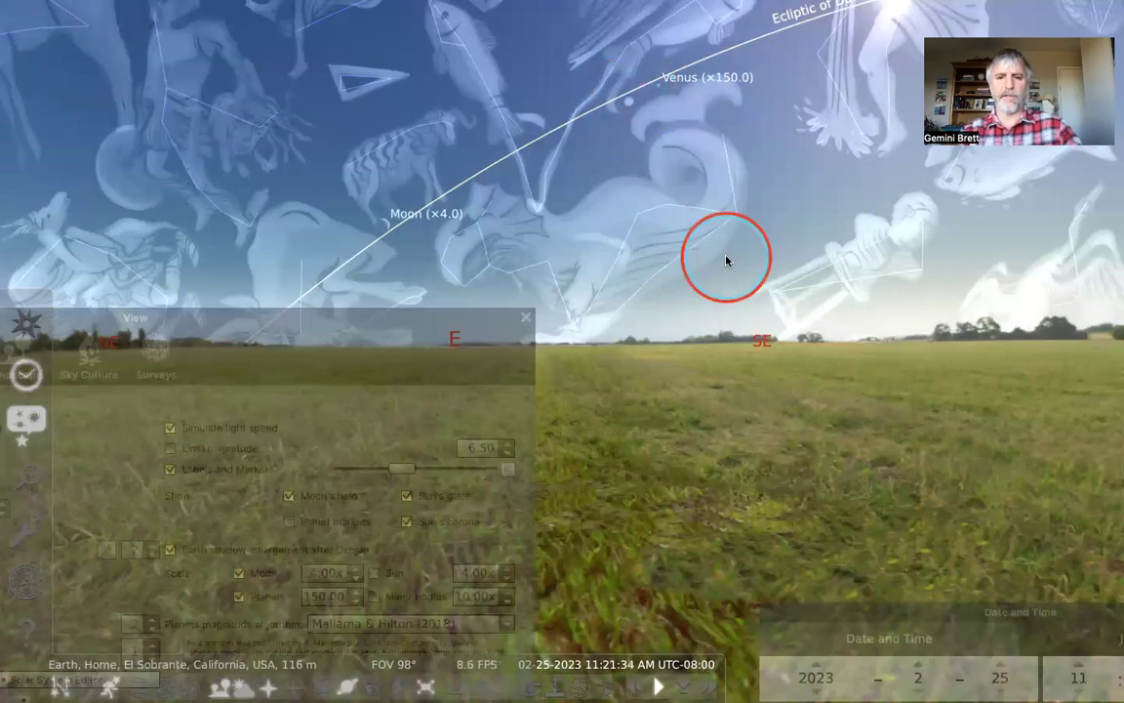
pyautogui.press('a')
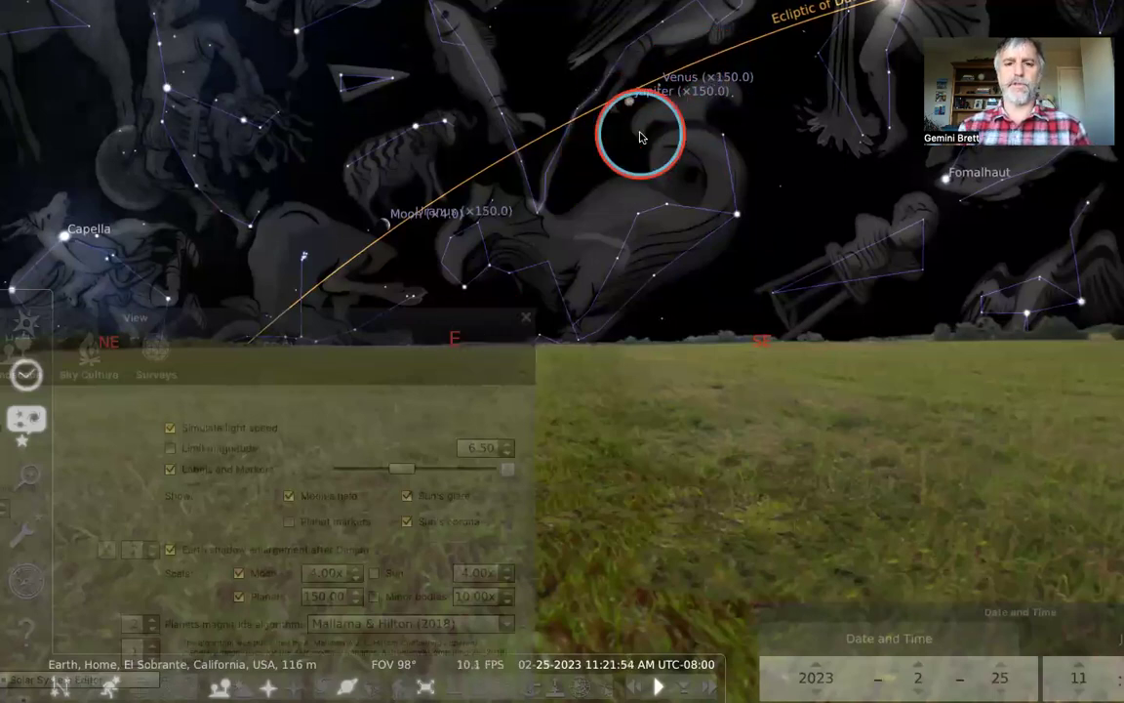
# Compare the planets enlarged at 500x and 1000x, leaving their scale at 500x
pyautogui.click(322, 595)
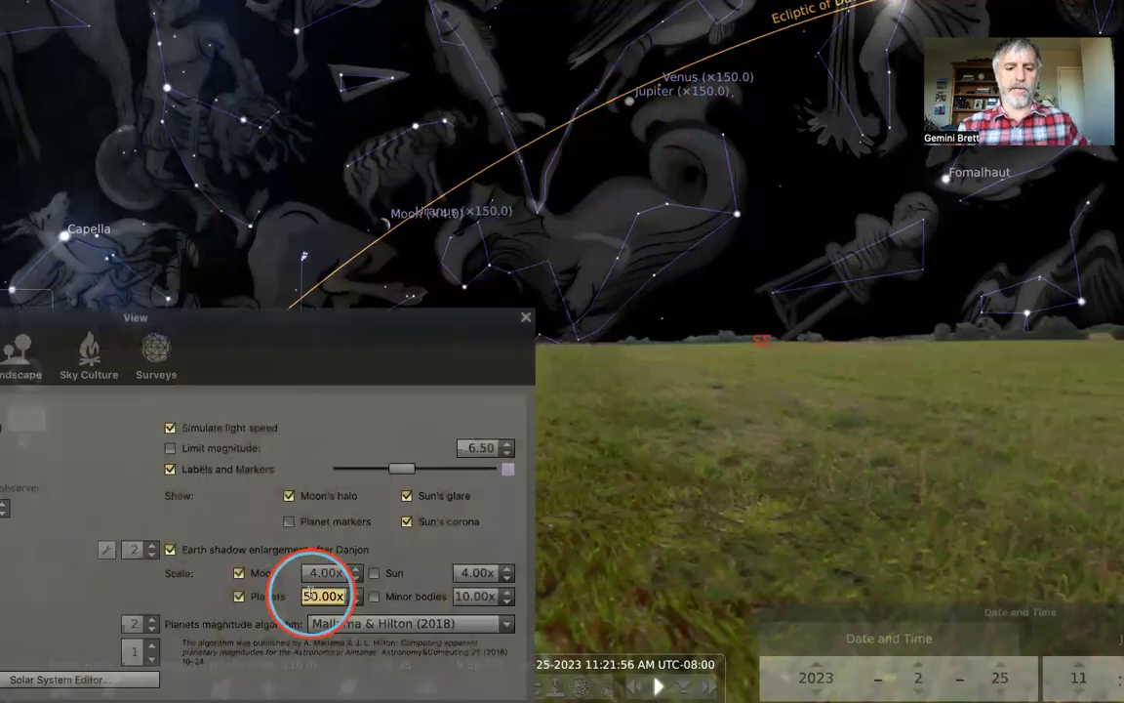
pyautogui.write('500')
pyautogui.press('Return')
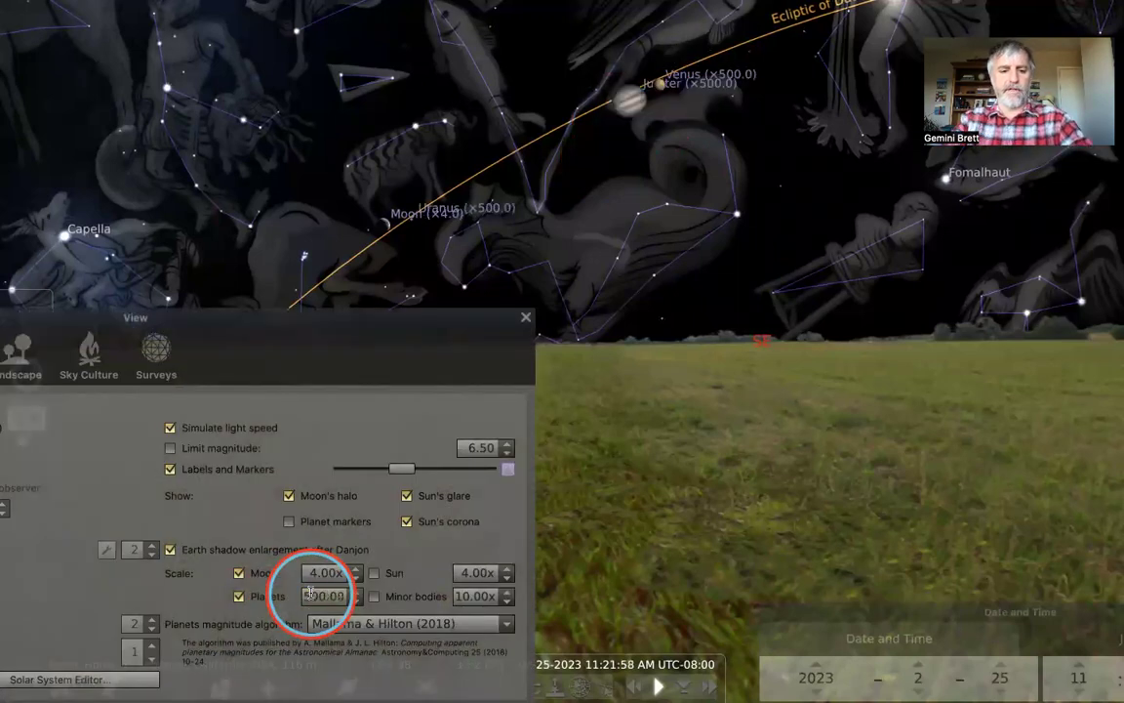
pyautogui.scroll(4, 327, 595)
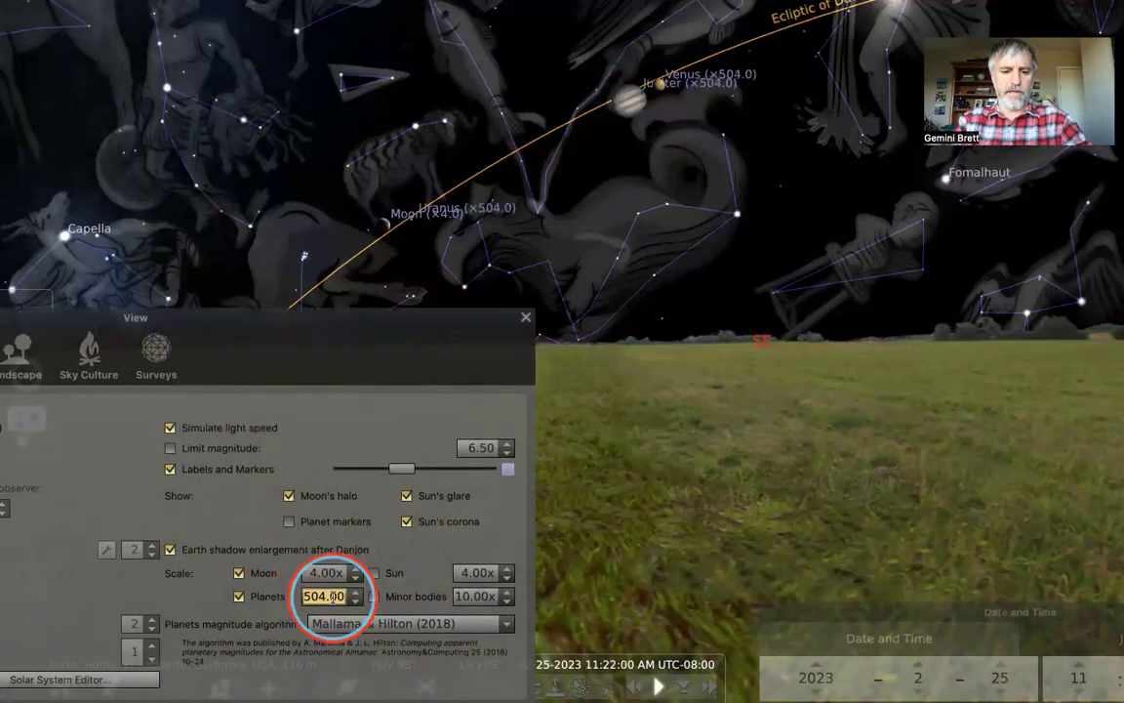
pyautogui.write('1000')
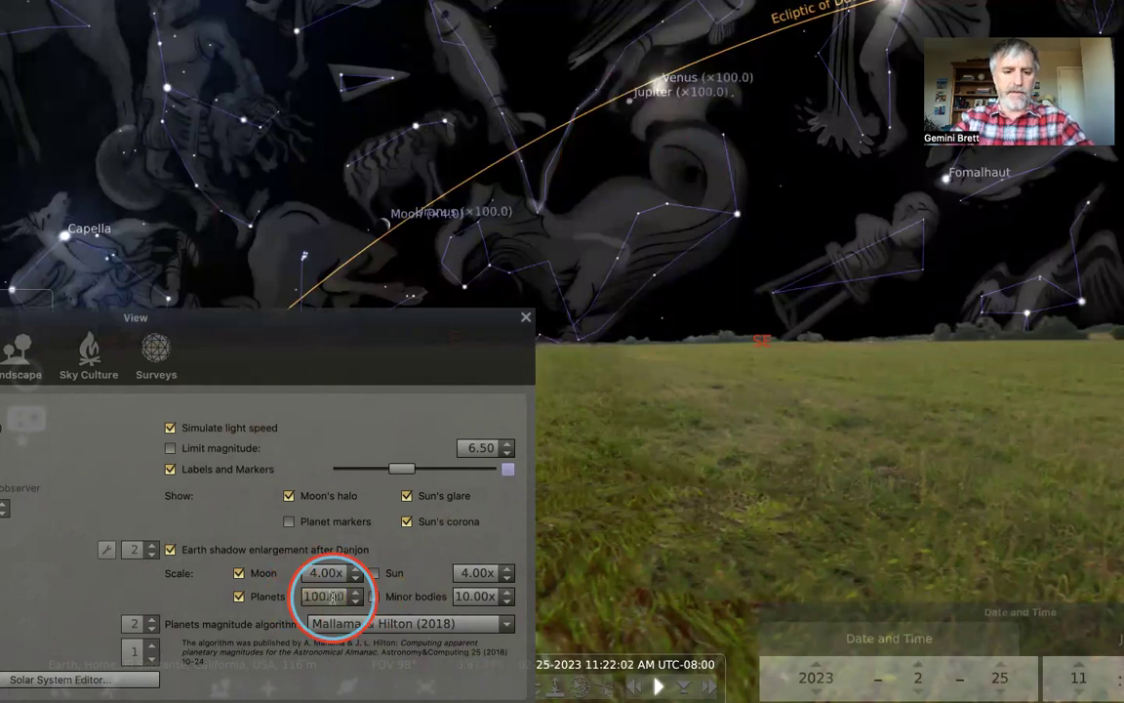
pyautogui.press('Return')
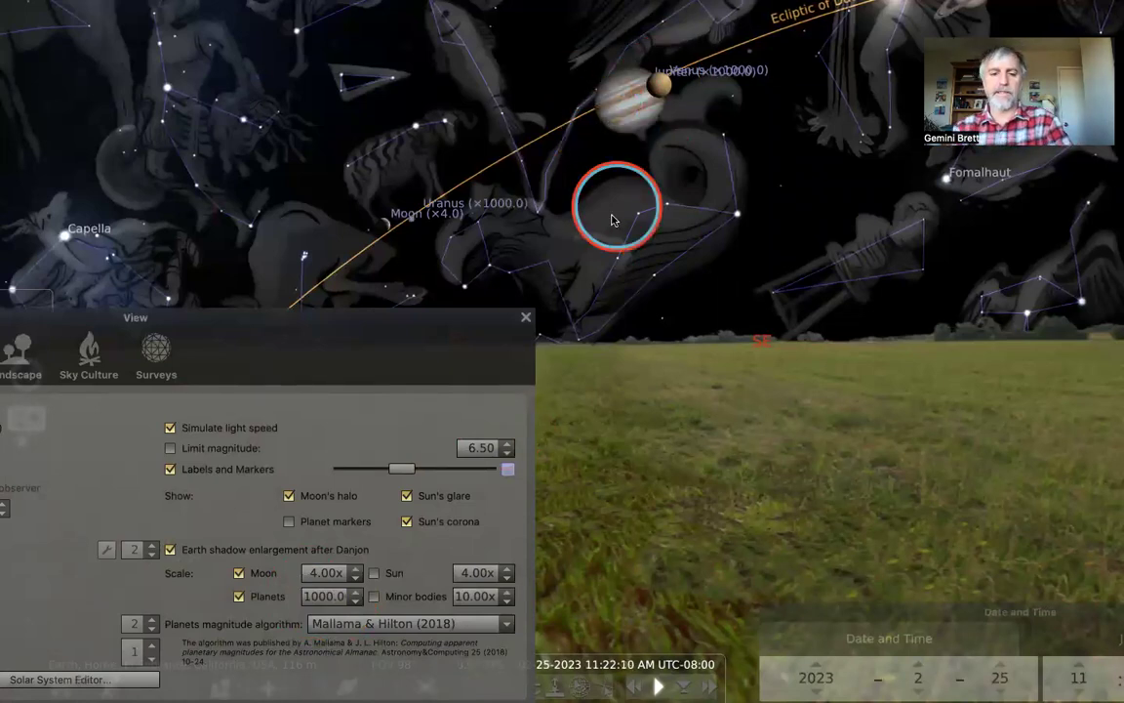
pyautogui.click(325, 596)
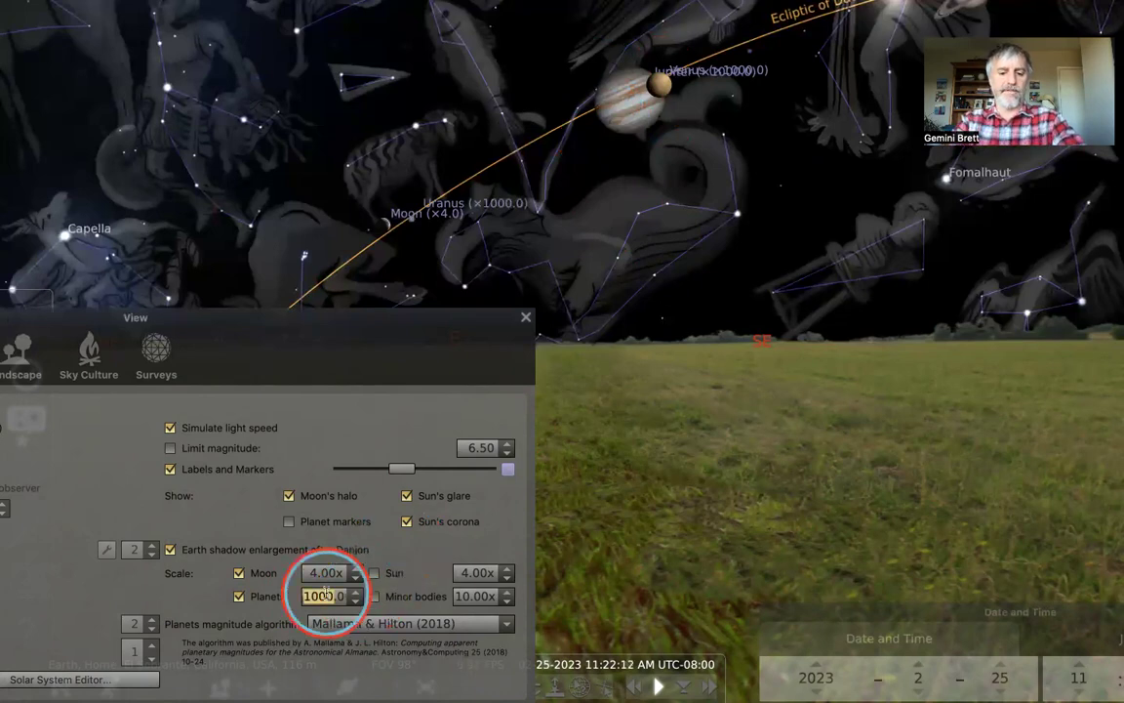
pyautogui.write('500')
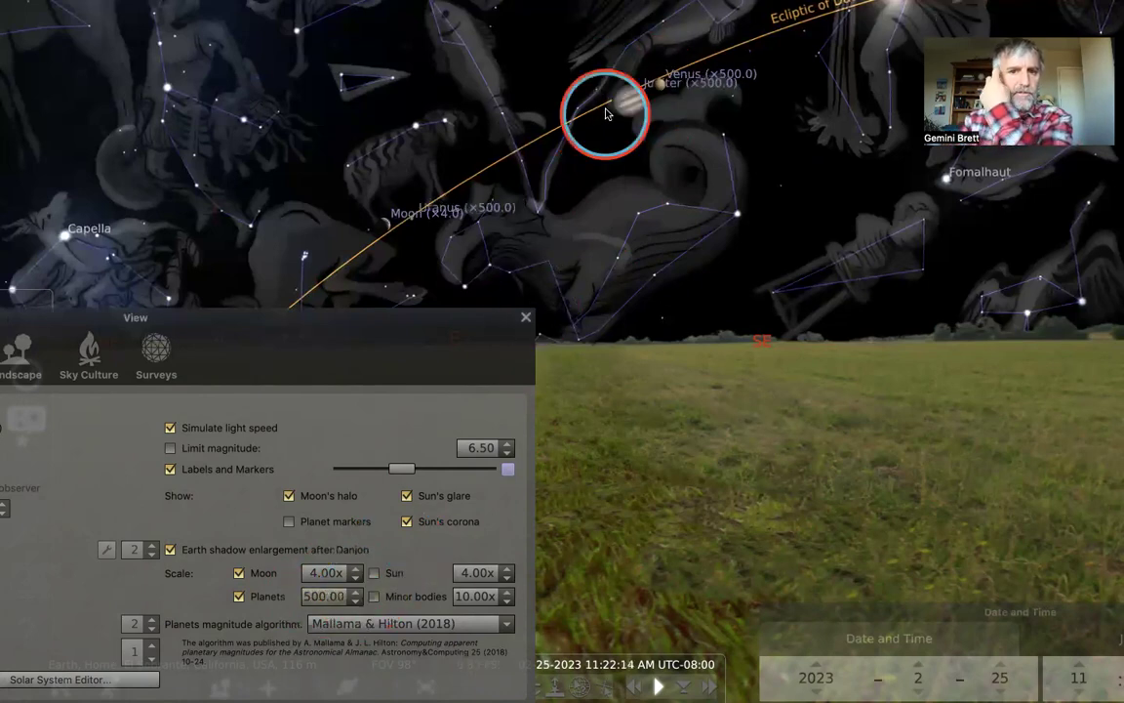
# Bring the whole solar system settings into view and toggle the more accurate 3D models, leaving them off
pyautogui.moveTo(409, 310); pyautogui.dragTo(1051, 286)
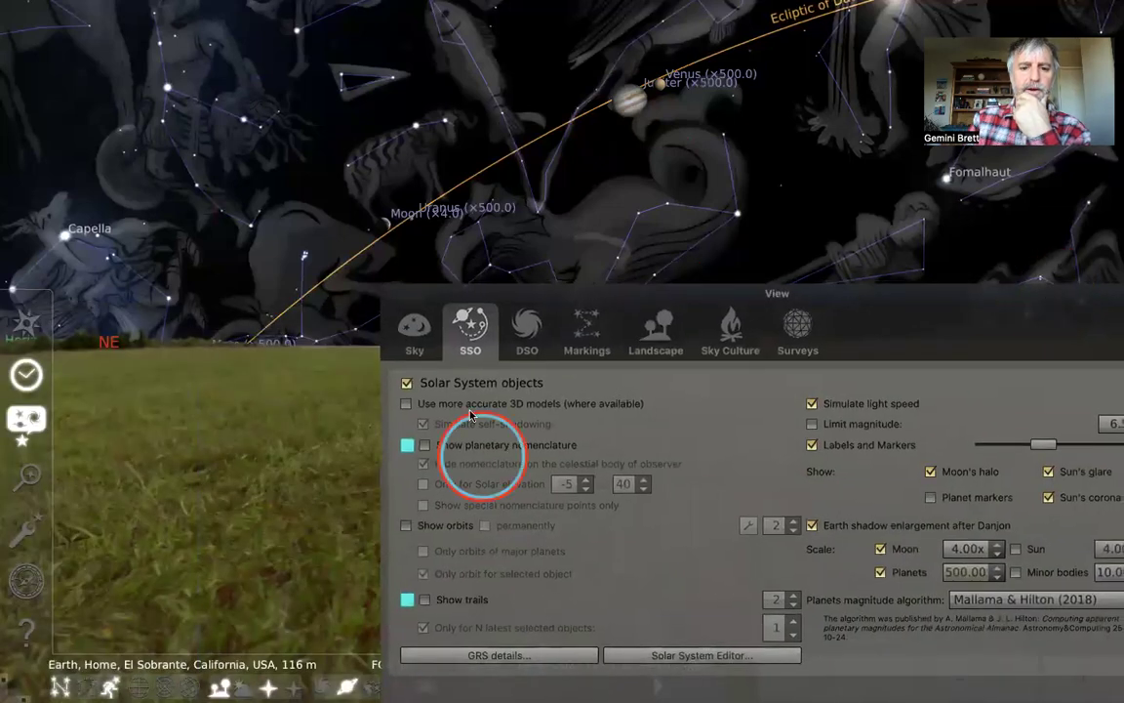
pyautogui.click(406, 404)
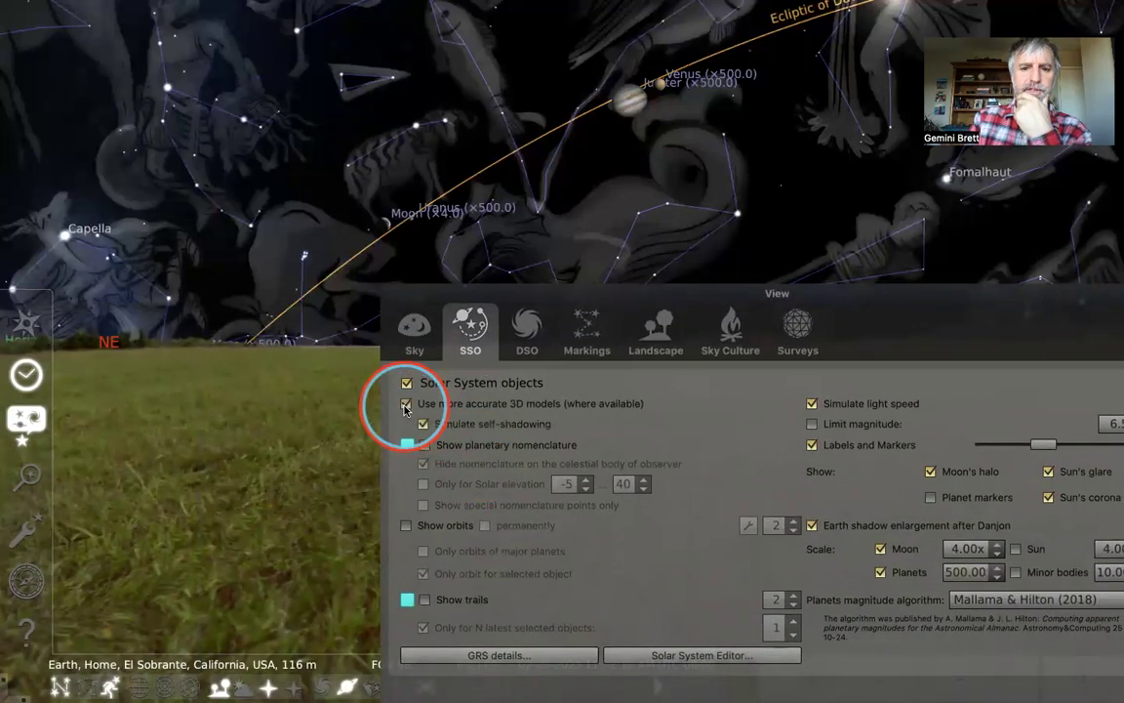
pyautogui.click(406, 404)
pyautogui.click(406, 404)
pyautogui.click(406, 404)
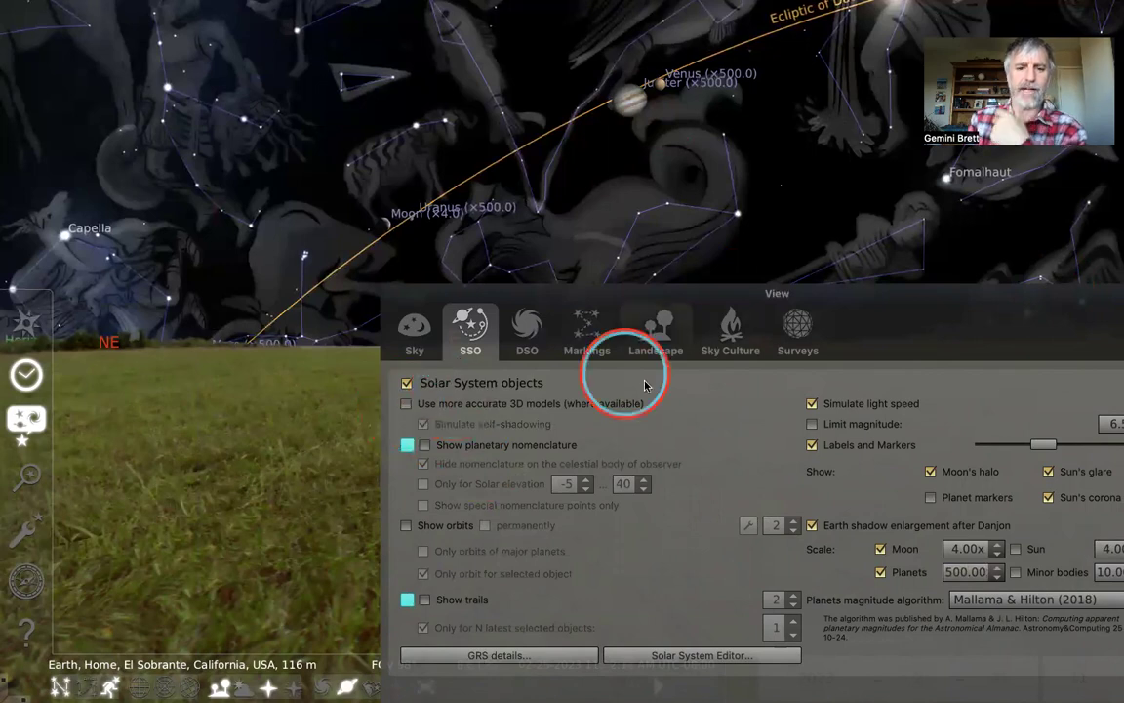
# Move the settings window aside, set the Moon's scale to 10x and select the enlarged Moon
pyautogui.moveTo(983, 304); pyautogui.dragTo(517, 357)
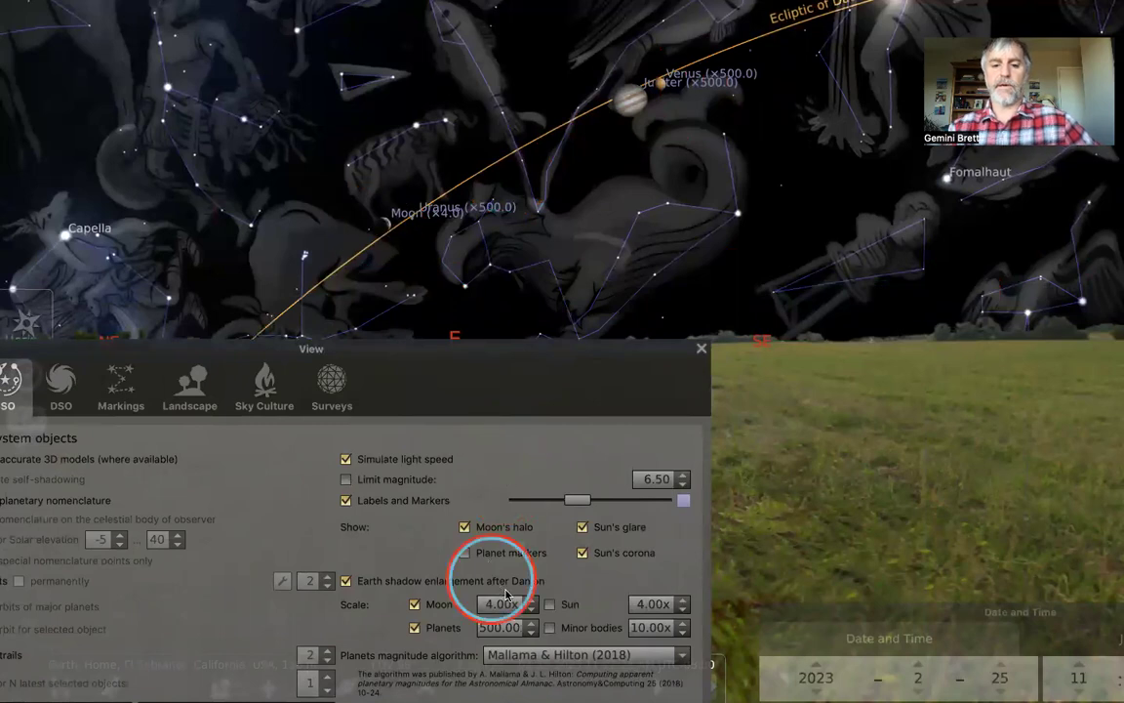
pyautogui.doubleClick(488, 603)
pyautogui.write('10')
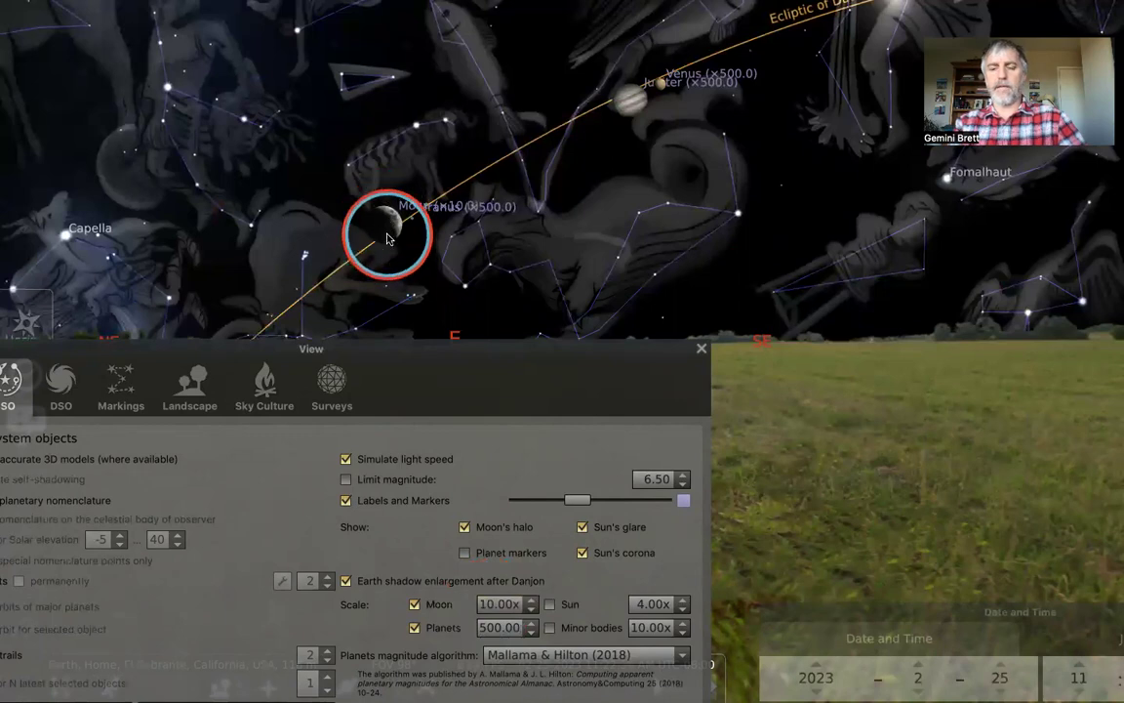
pyautogui.click(387, 238)
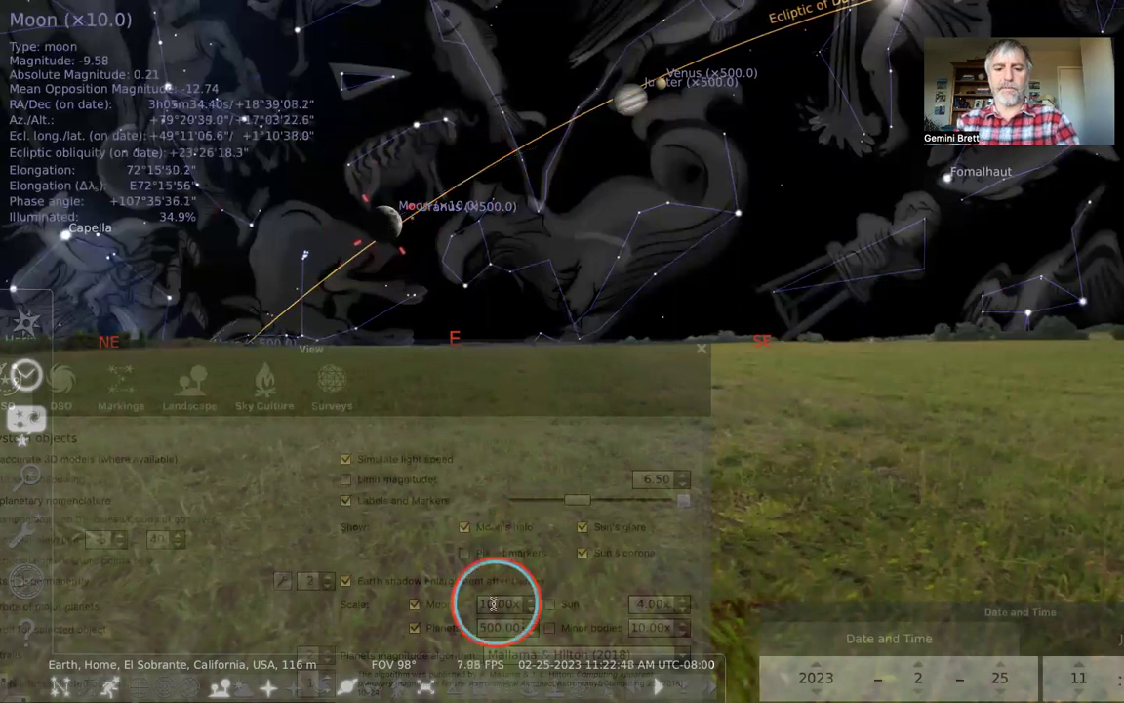
# Turn off the Moon's scaling, select the Moon and compare it with and without its halo, leaving the halo on
pyautogui.click(415, 606)
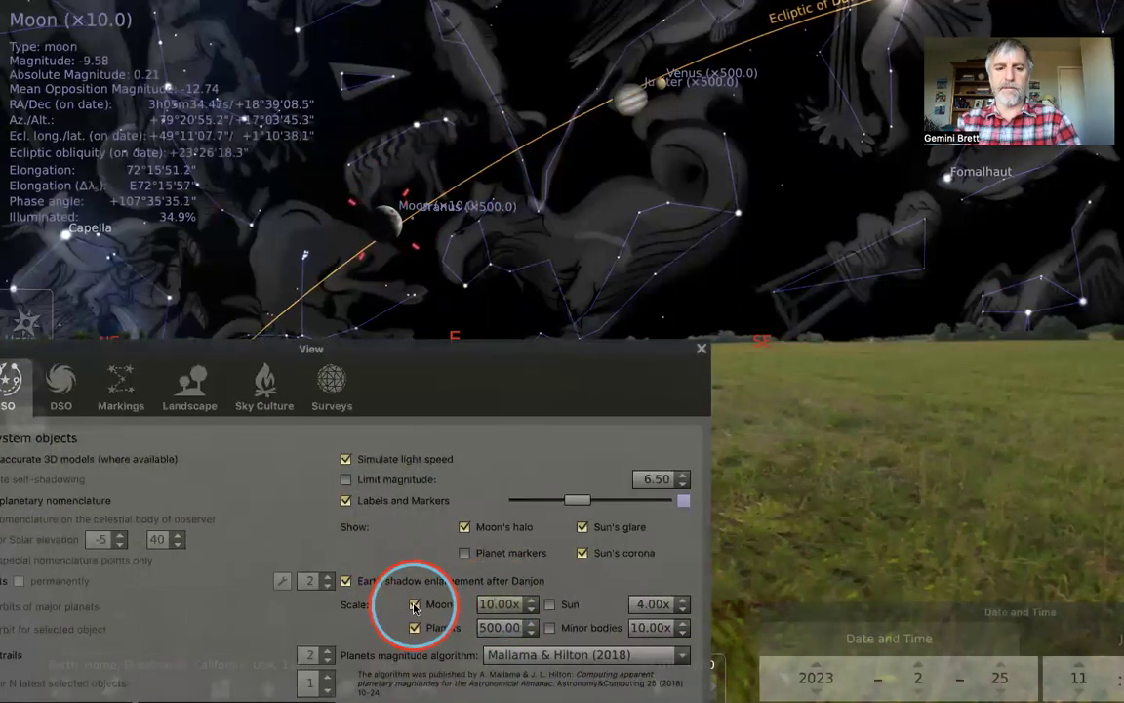
pyautogui.click(382, 228)
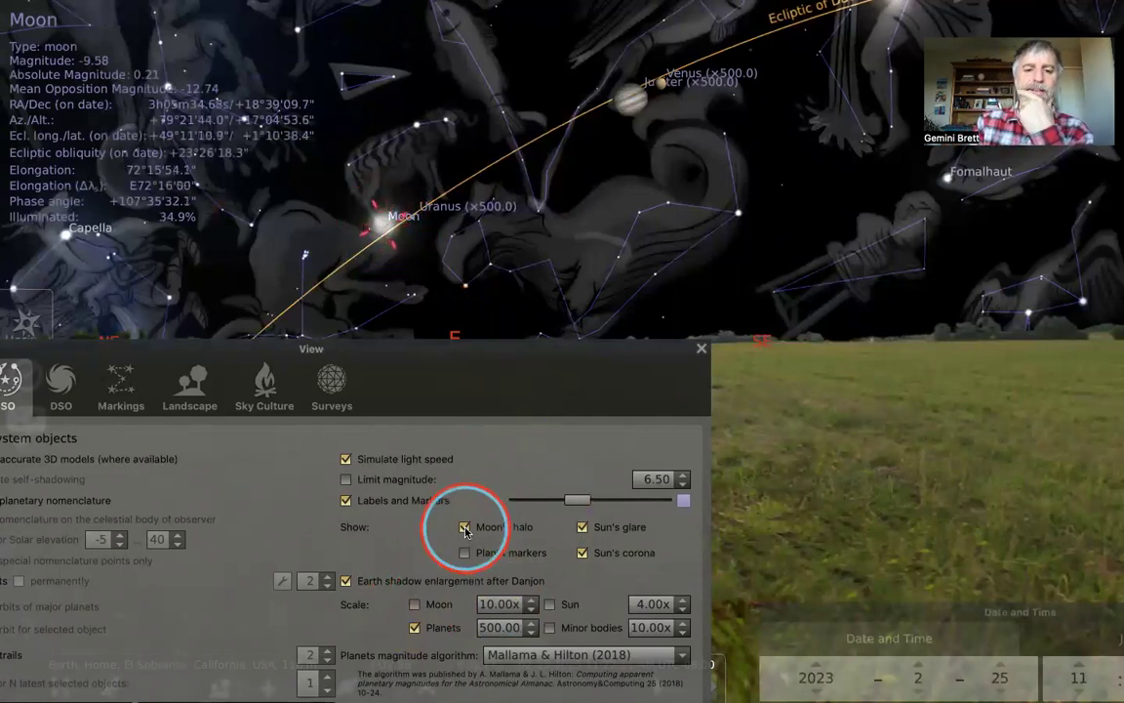
pyautogui.click(464, 528)
pyautogui.click(464, 528)
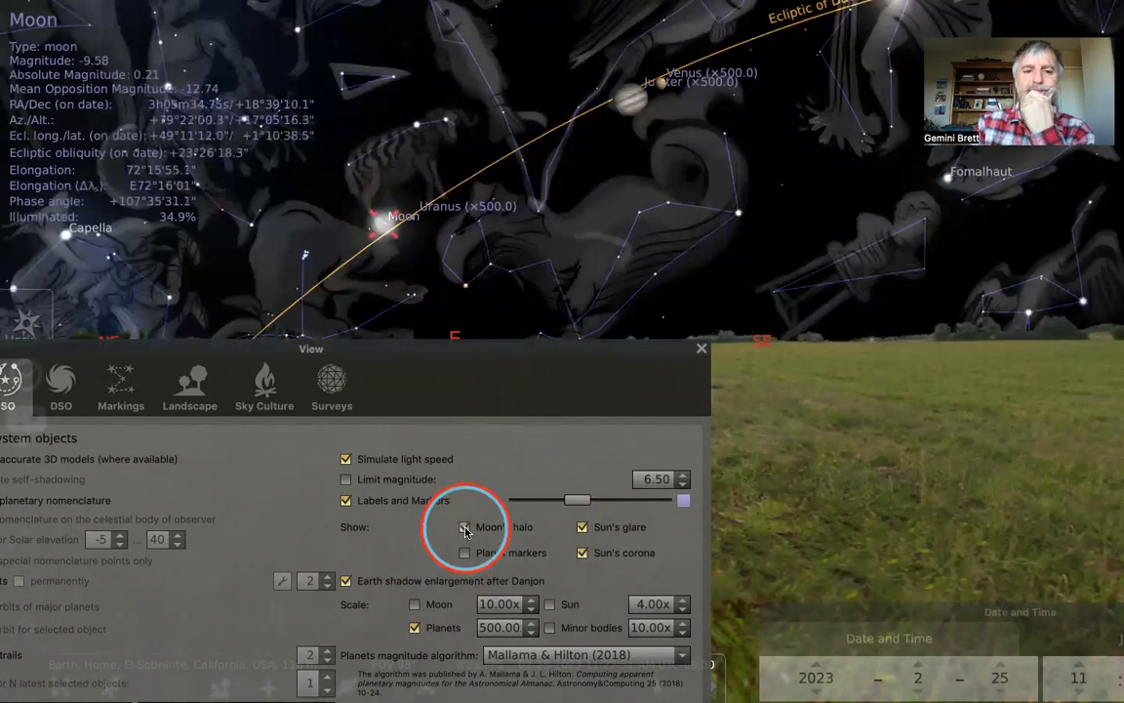
pyautogui.click(464, 528)
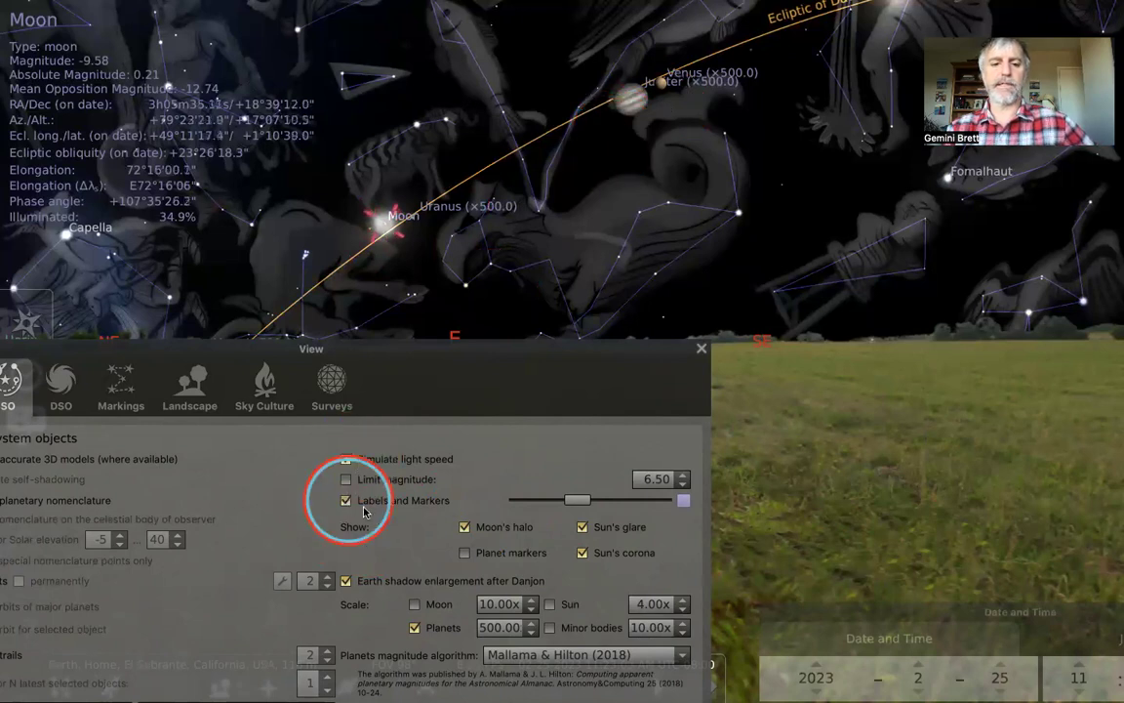
# Set the enabled Moon scaling to 5x while the solar system labels are hidden, and show the labels again
pyautogui.click(346, 501)
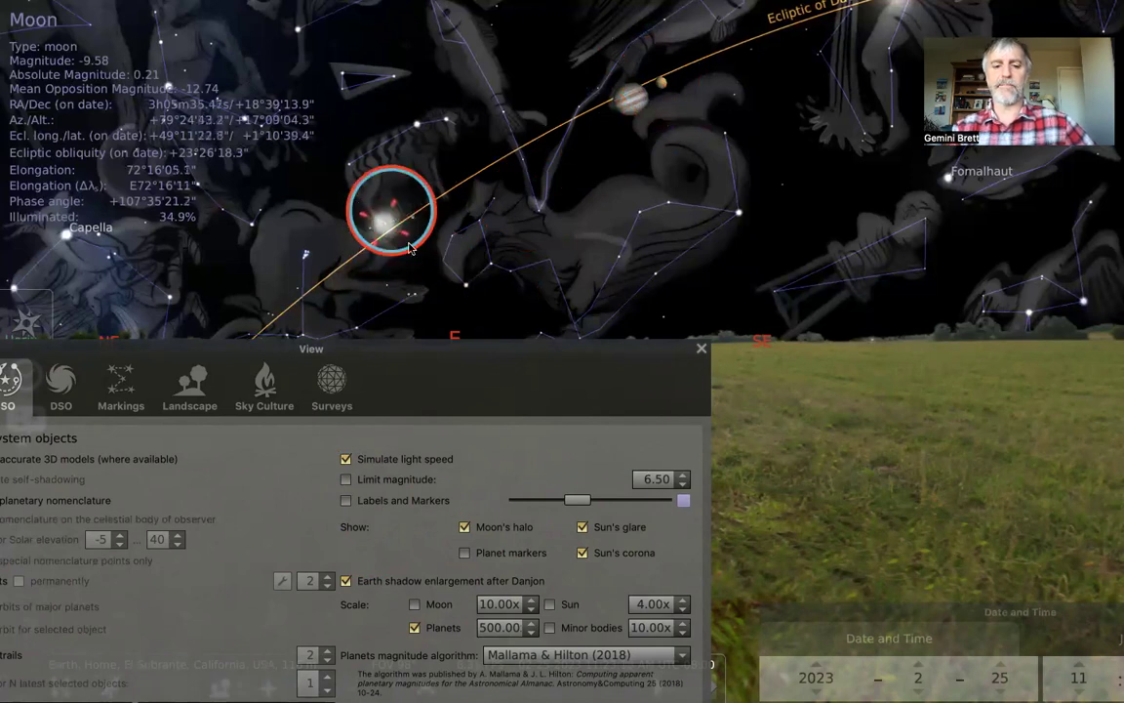
pyautogui.click(415, 606)
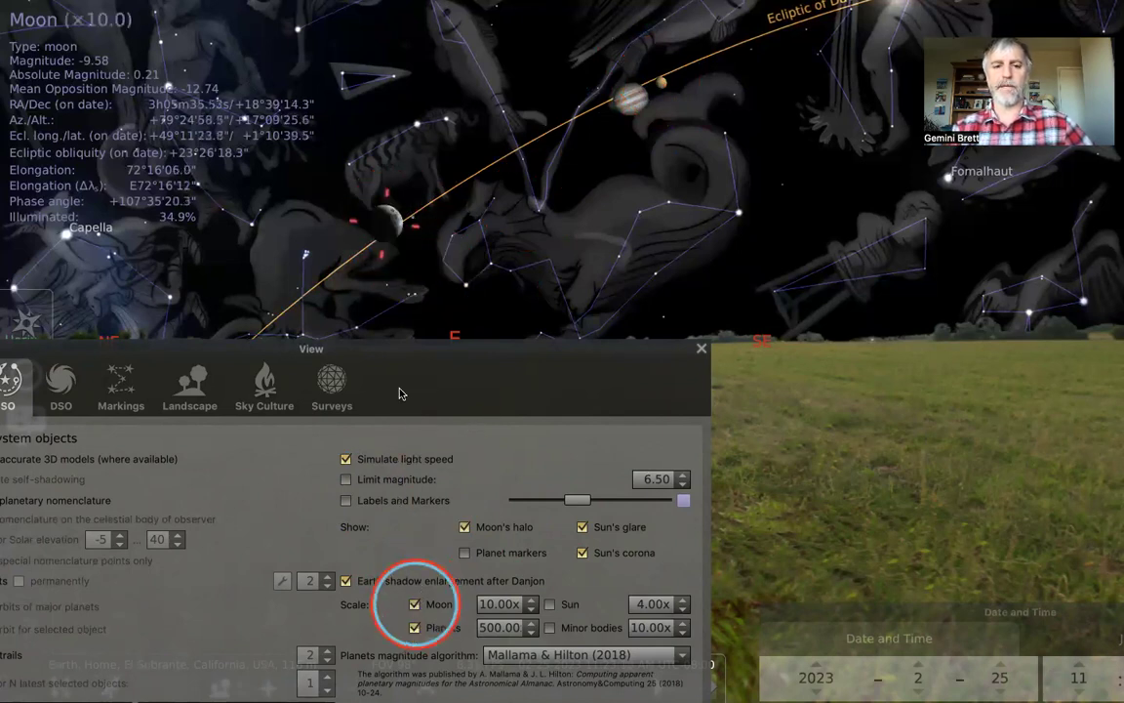
pyautogui.doubleClick(499, 604)
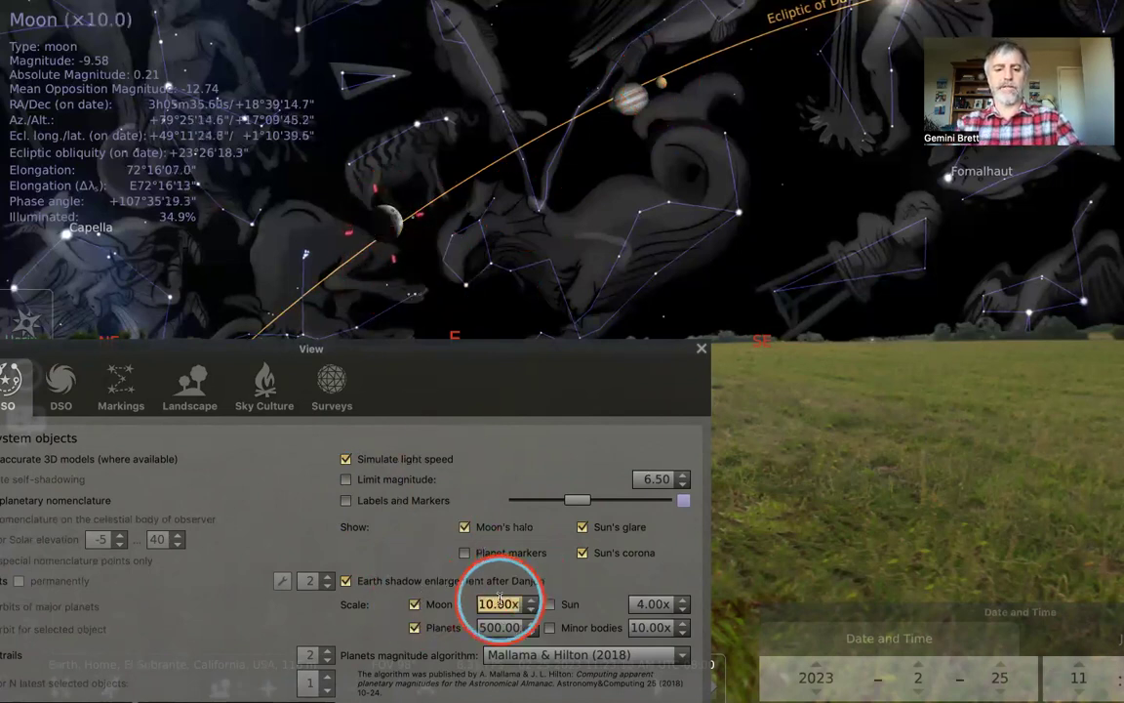
pyautogui.write('5')
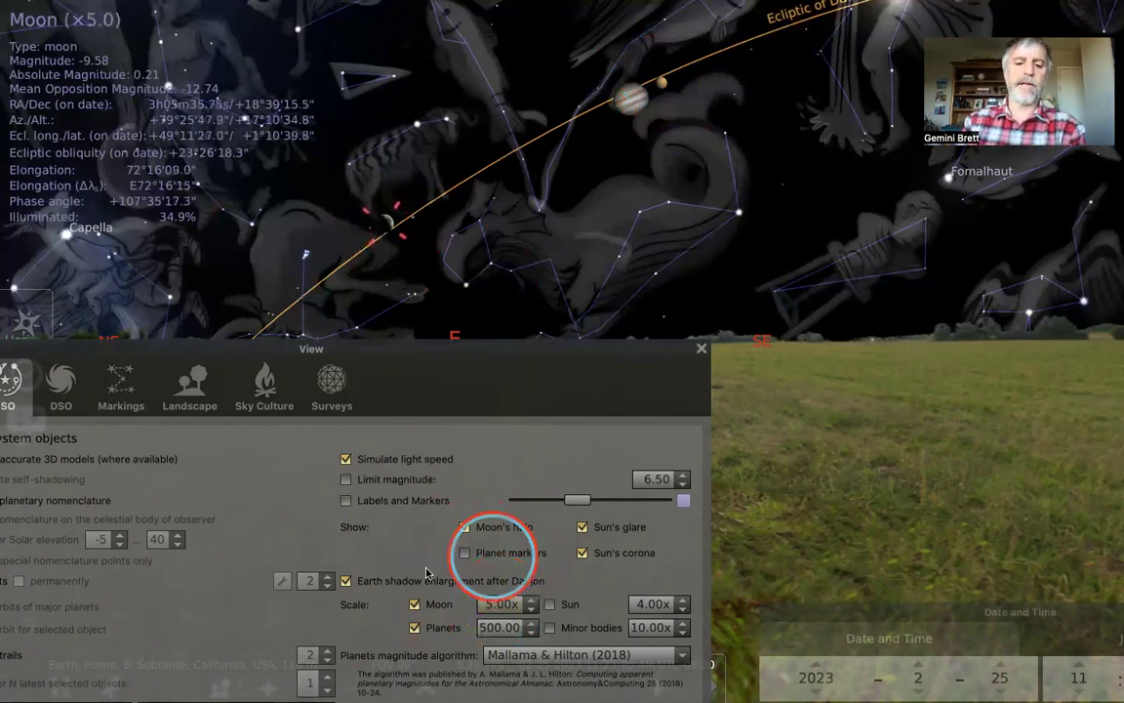
pyautogui.click(346, 500)
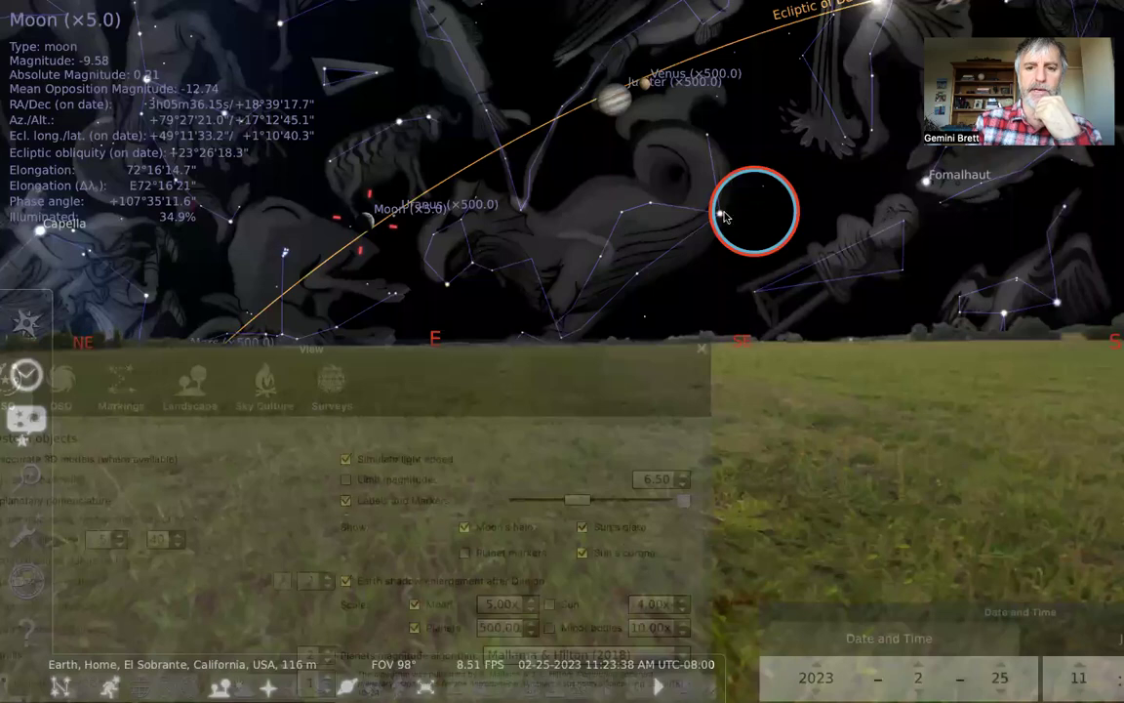
# Bring the Sun into view and compare it with and without 4x scaling, leaving the scaling on
pyautogui.moveTo(724, 217); pyautogui.dragTo(555, 219)
pyautogui.moveTo(575, 396); pyautogui.dragTo(572, 378)
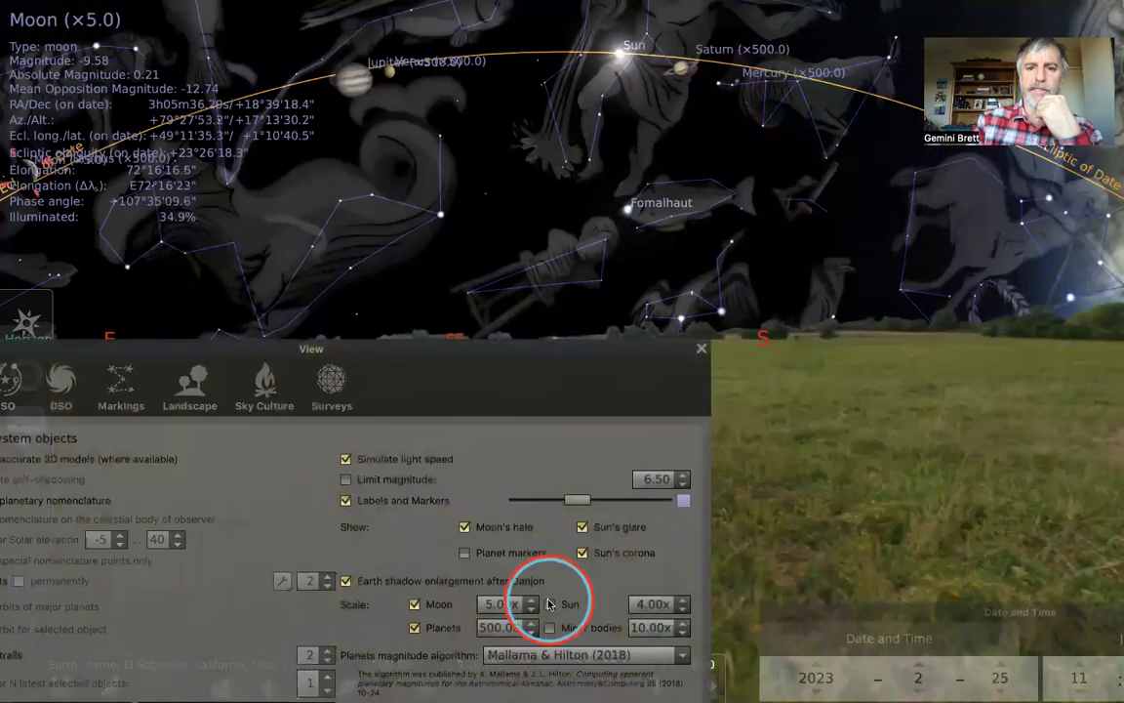
pyautogui.click(550, 605)
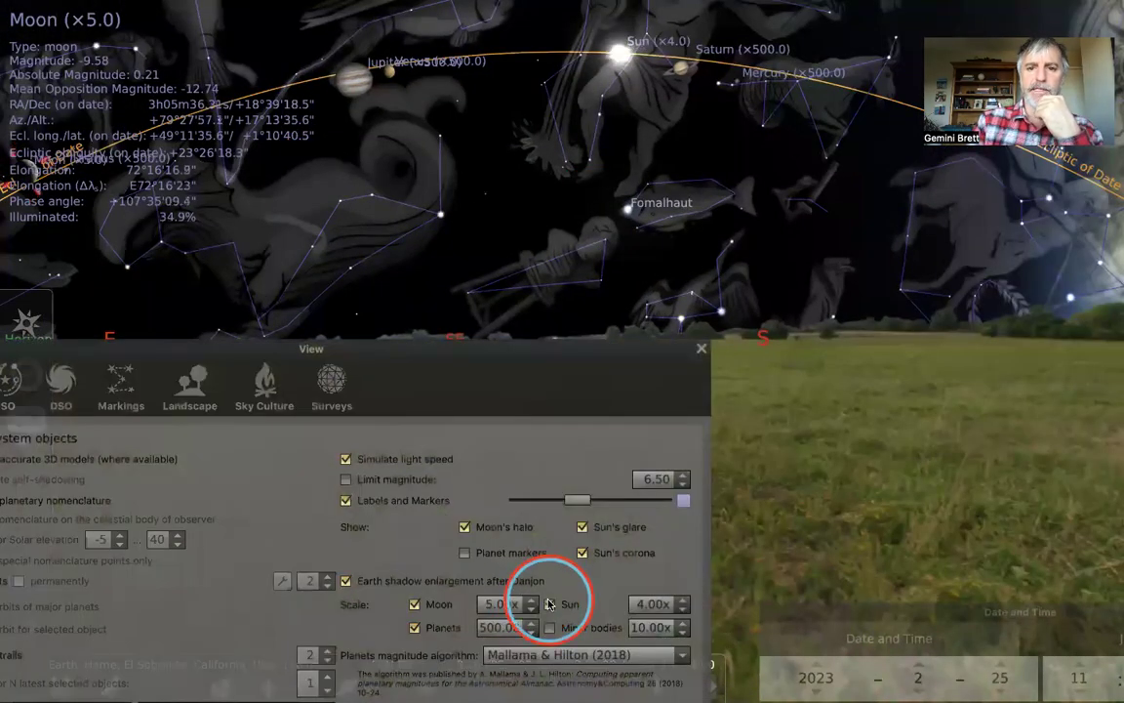
pyautogui.click(550, 604)
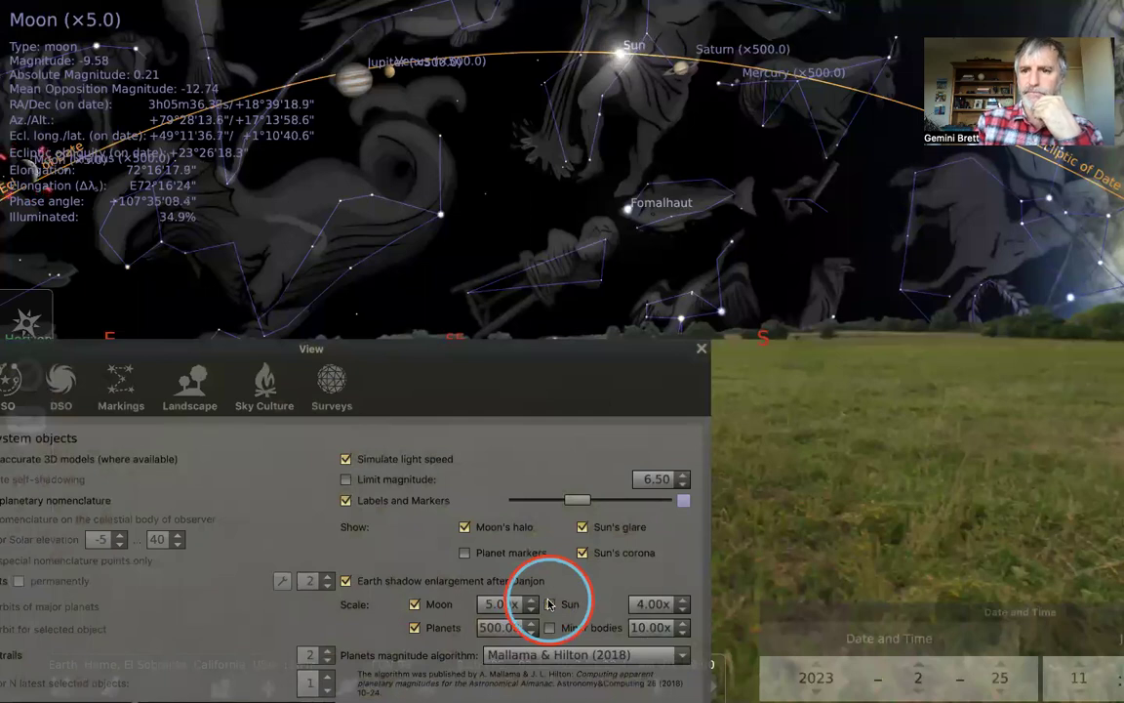
pyautogui.click(549, 605)
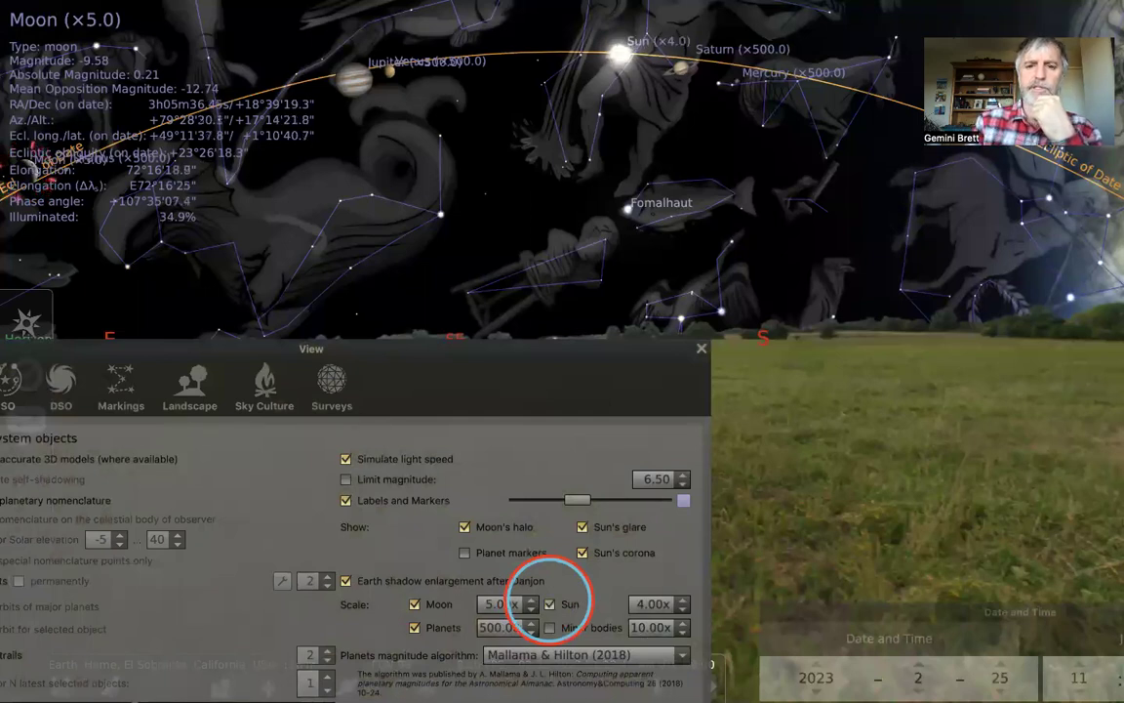
pyautogui.click(549, 604)
pyautogui.click(550, 604)
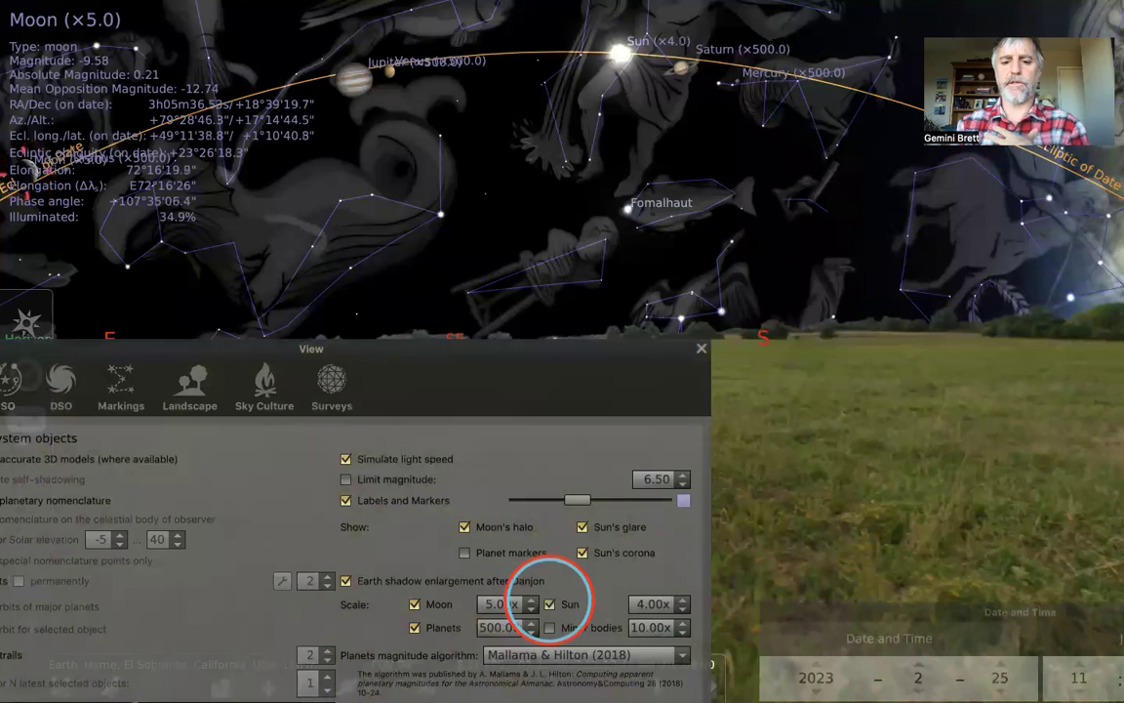
# Compare the enlarged Sun with and without its glare and corona, leaving both effects on
pyautogui.click(582, 552)
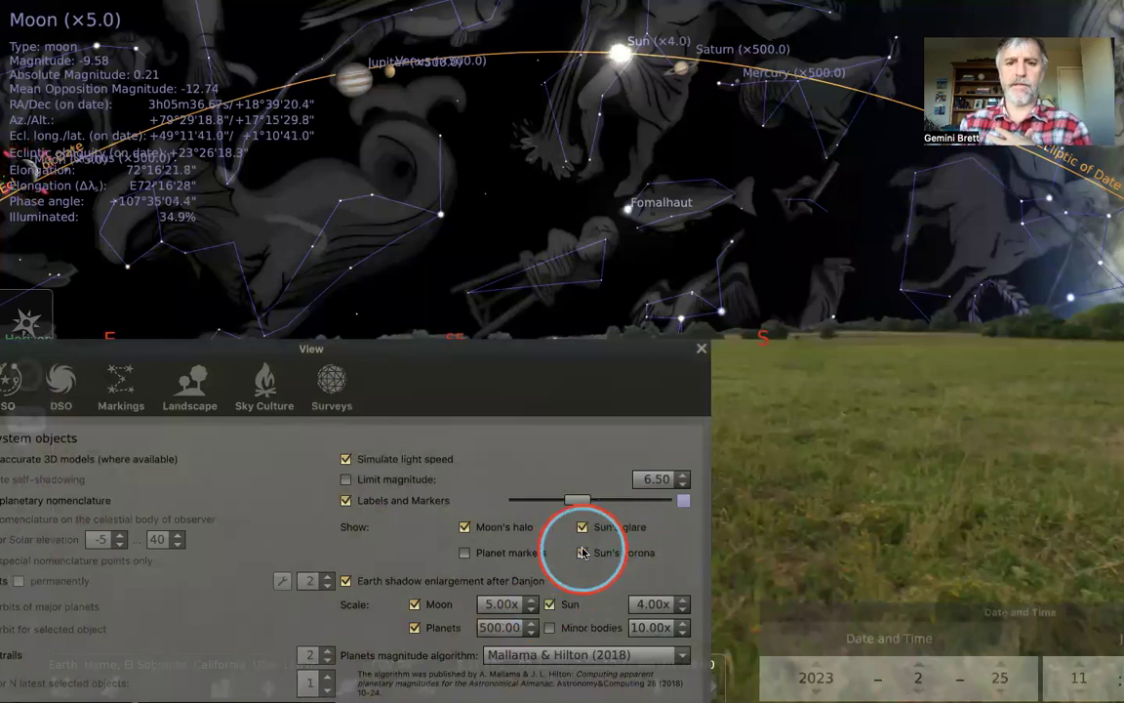
pyautogui.click(583, 527)
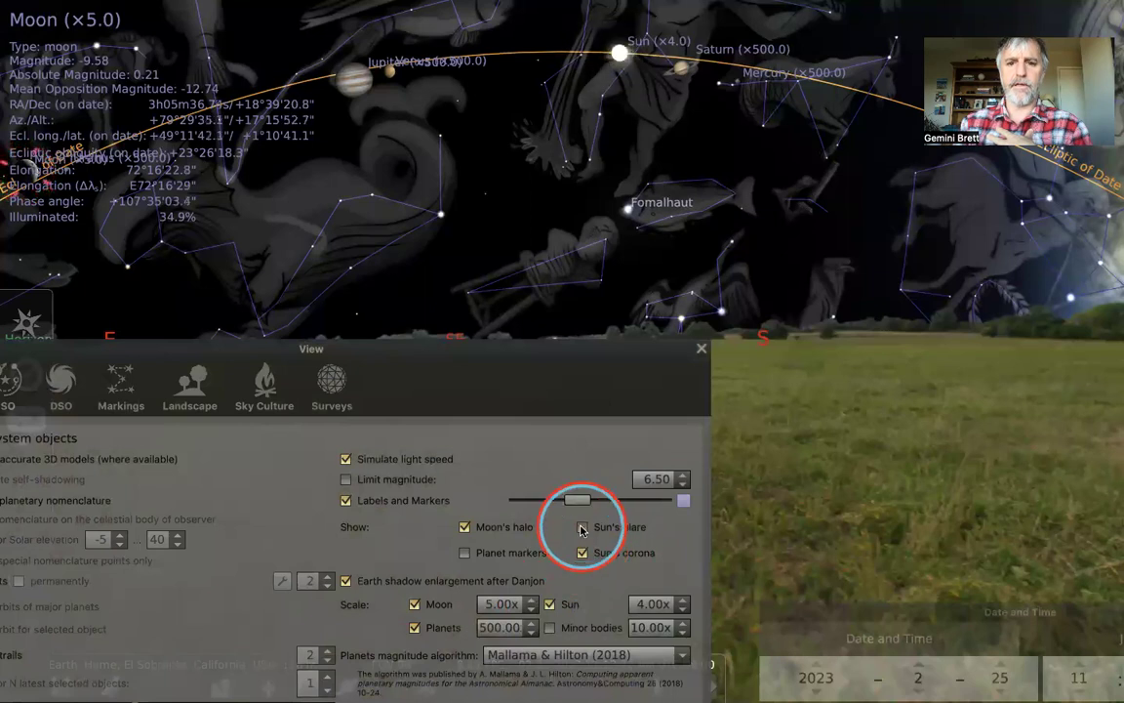
pyautogui.click(581, 528)
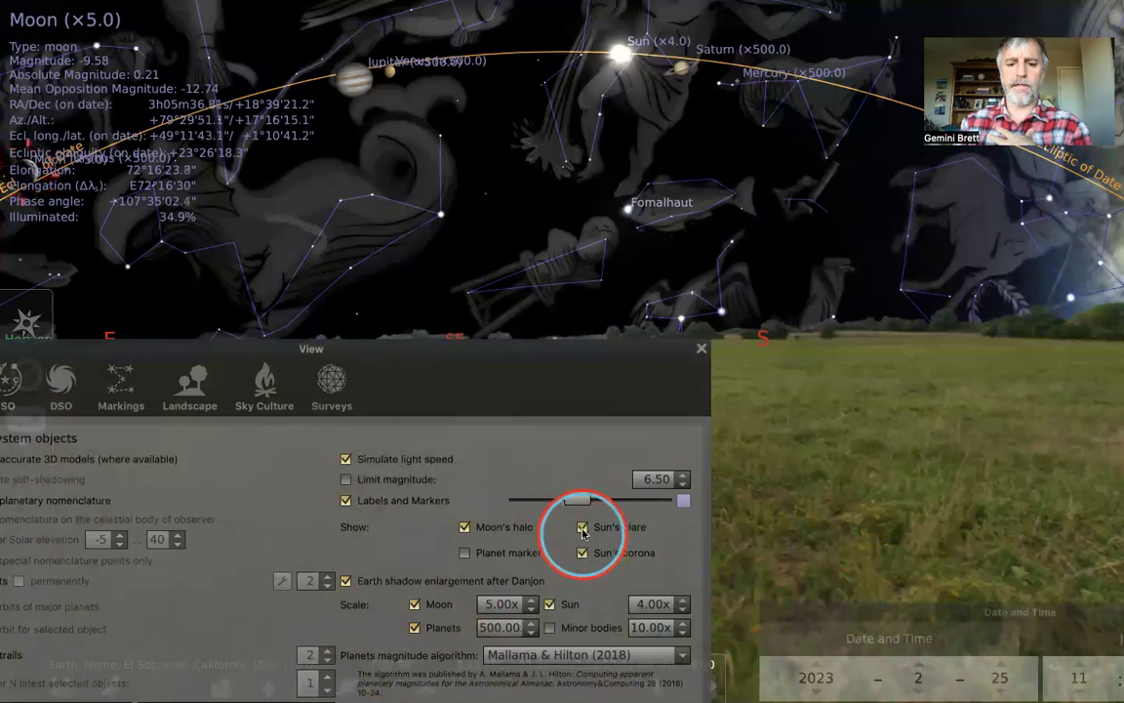
pyautogui.click(583, 527)
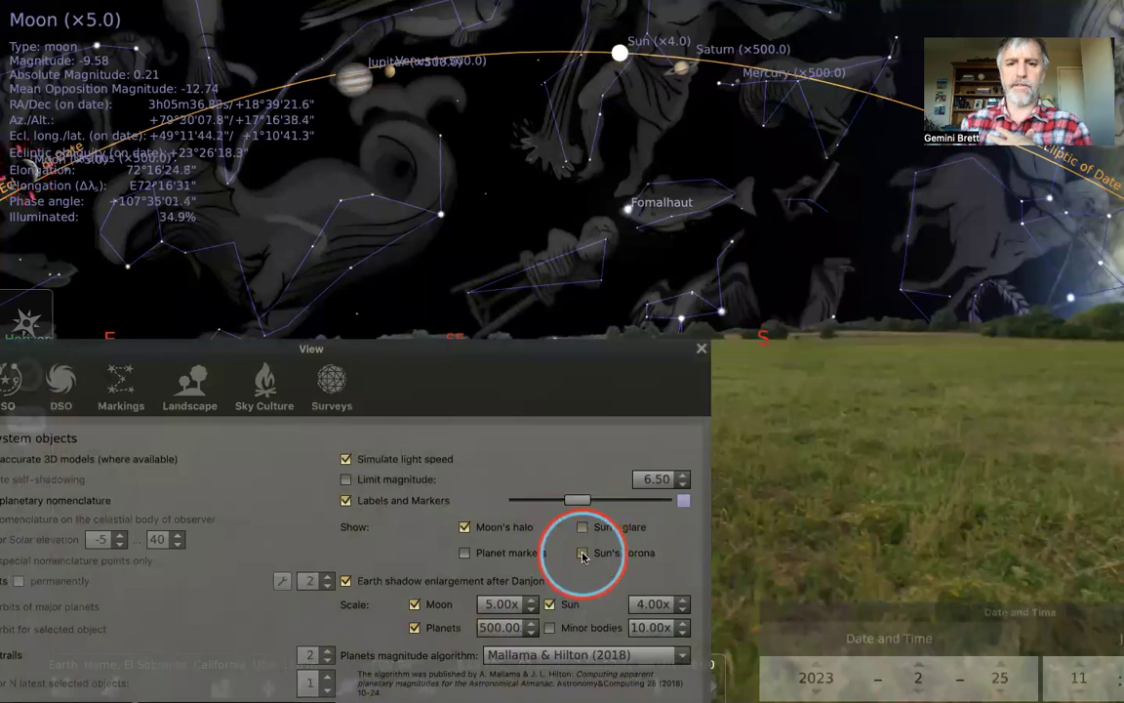
pyautogui.click(583, 552)
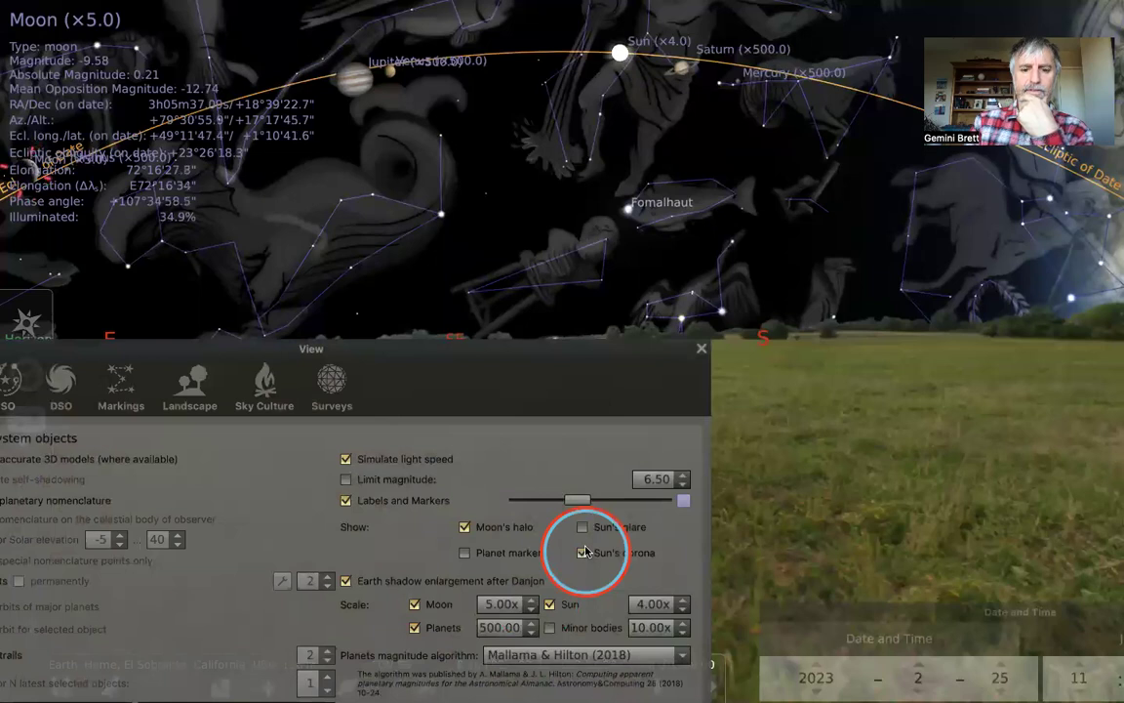
pyautogui.click(583, 527)
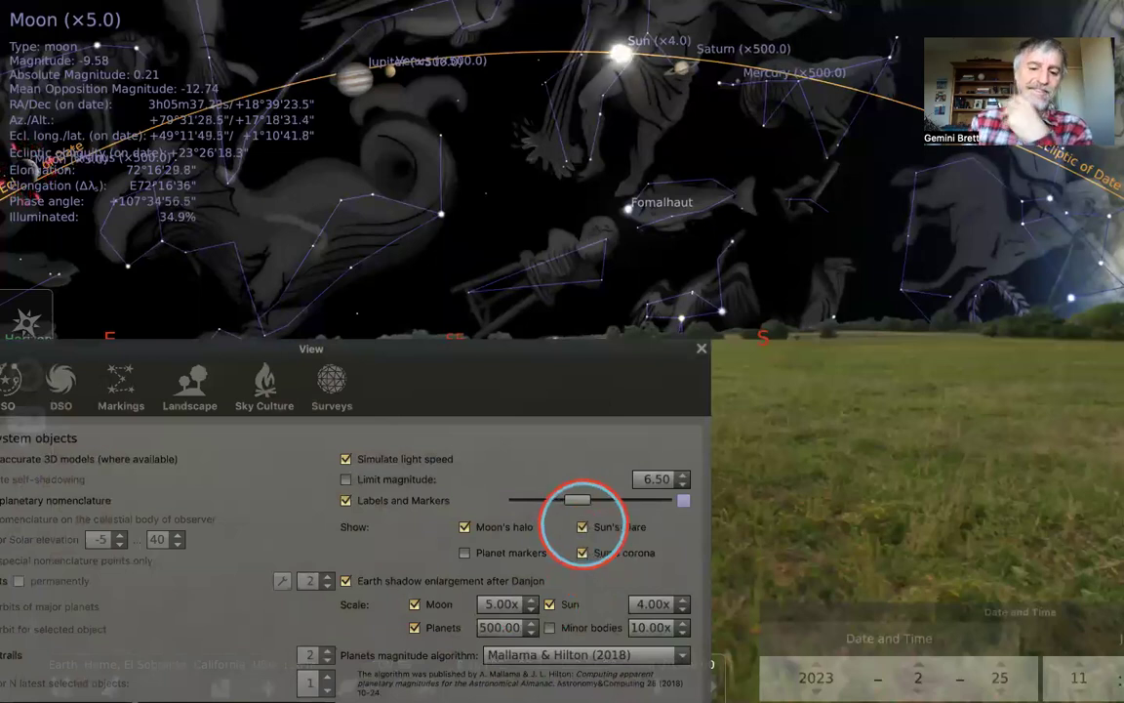
# Enable 10x scaling for minor bodies and review the planets magnitude algorithms, keeping Mallama & Hilton (2018)
pyautogui.moveTo(513, 347); pyautogui.dragTo(502, 222)
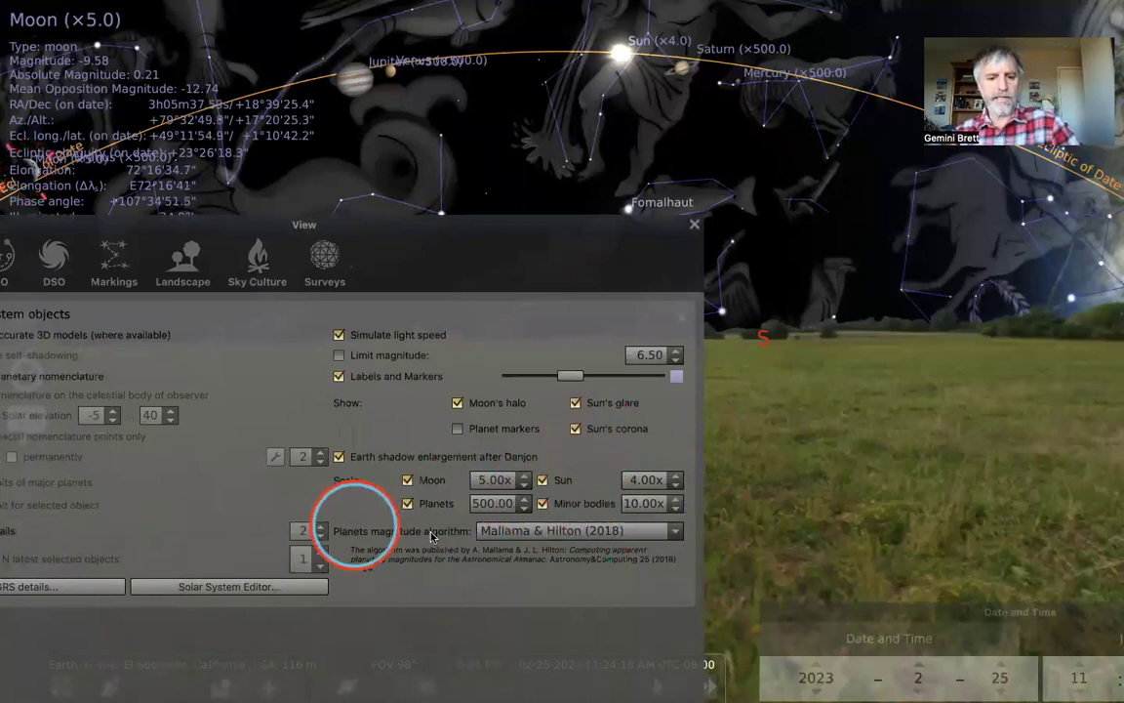
pyautogui.click(673, 532)
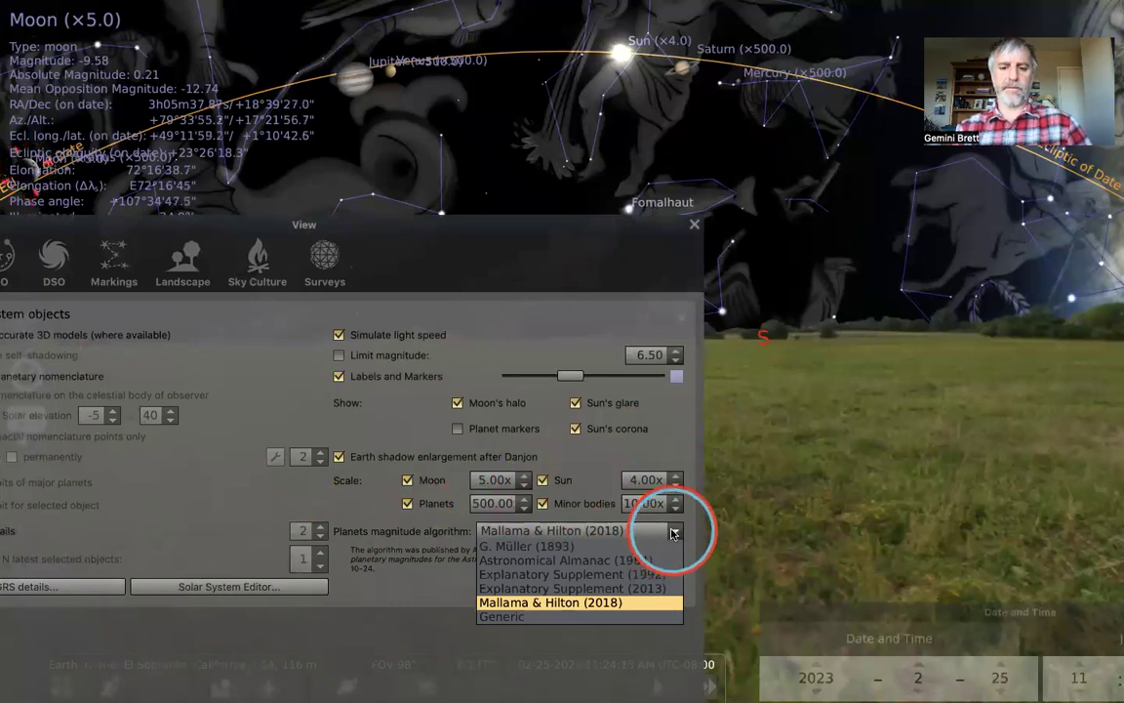
pyautogui.click(673, 532)
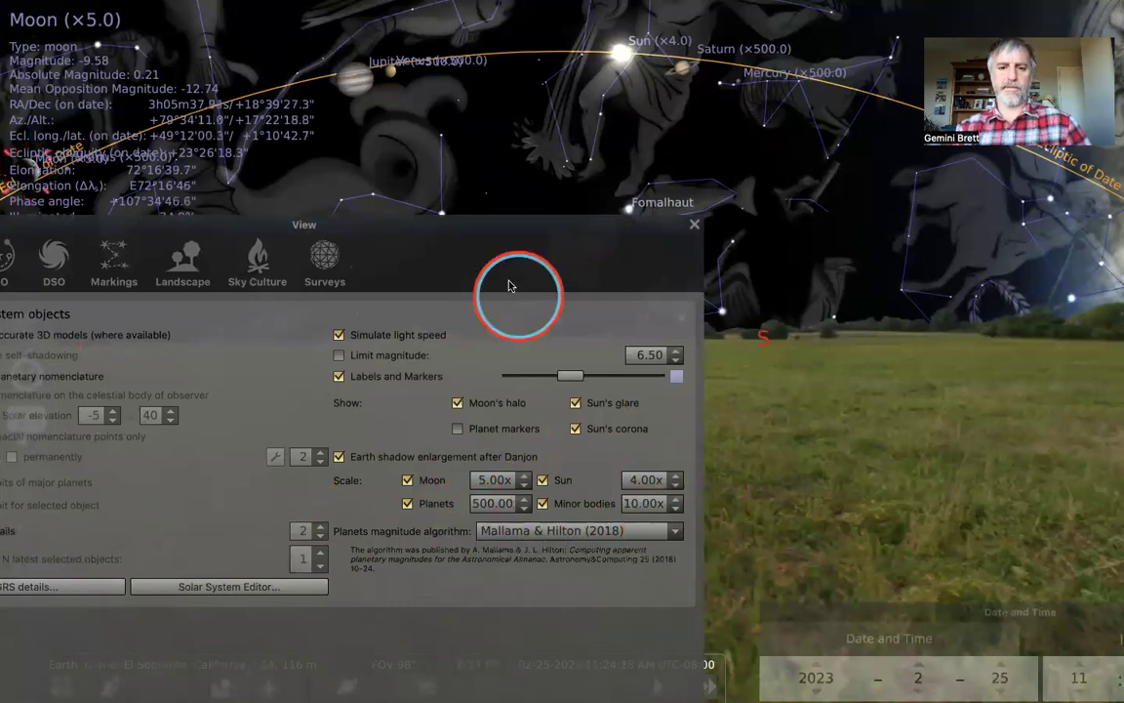
# Turn off Earth shadow enlargement and scaling for the Moon, planets, minor bodies and Sun, and toggle the Sun's glare, leaving it on
pyautogui.moveTo(525, 229); pyautogui.dragTo(778, 172)
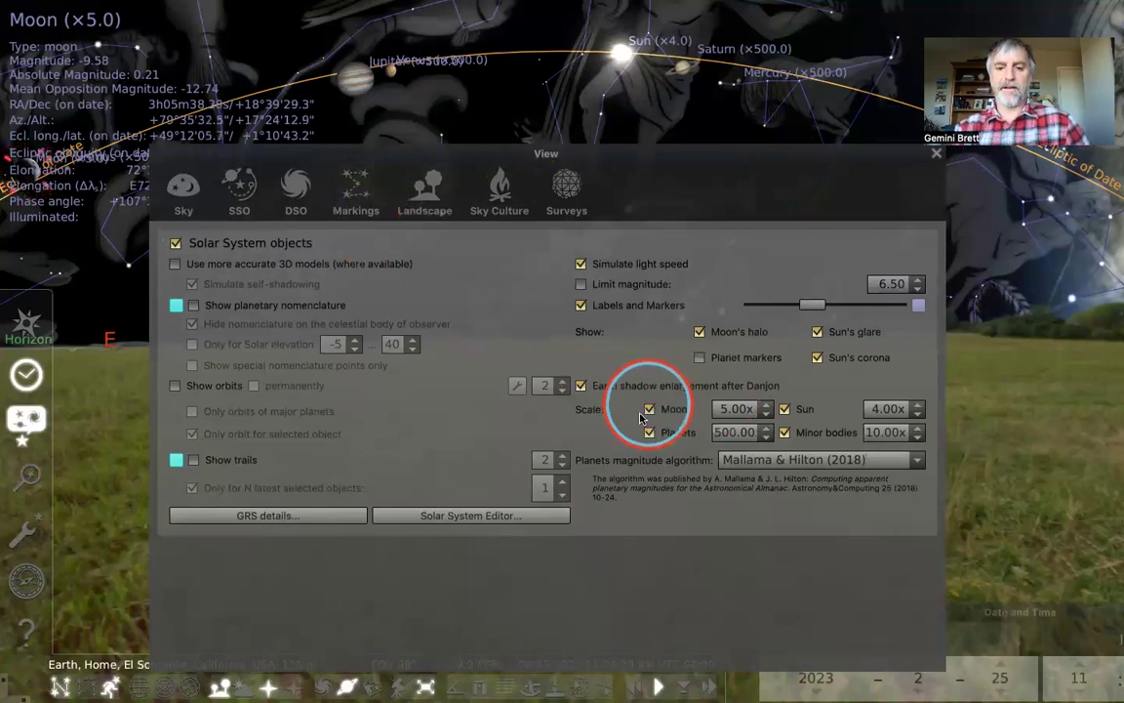
pyautogui.click(581, 386)
pyautogui.click(649, 410)
pyautogui.click(650, 431)
pyautogui.click(785, 432)
pyautogui.click(784, 408)
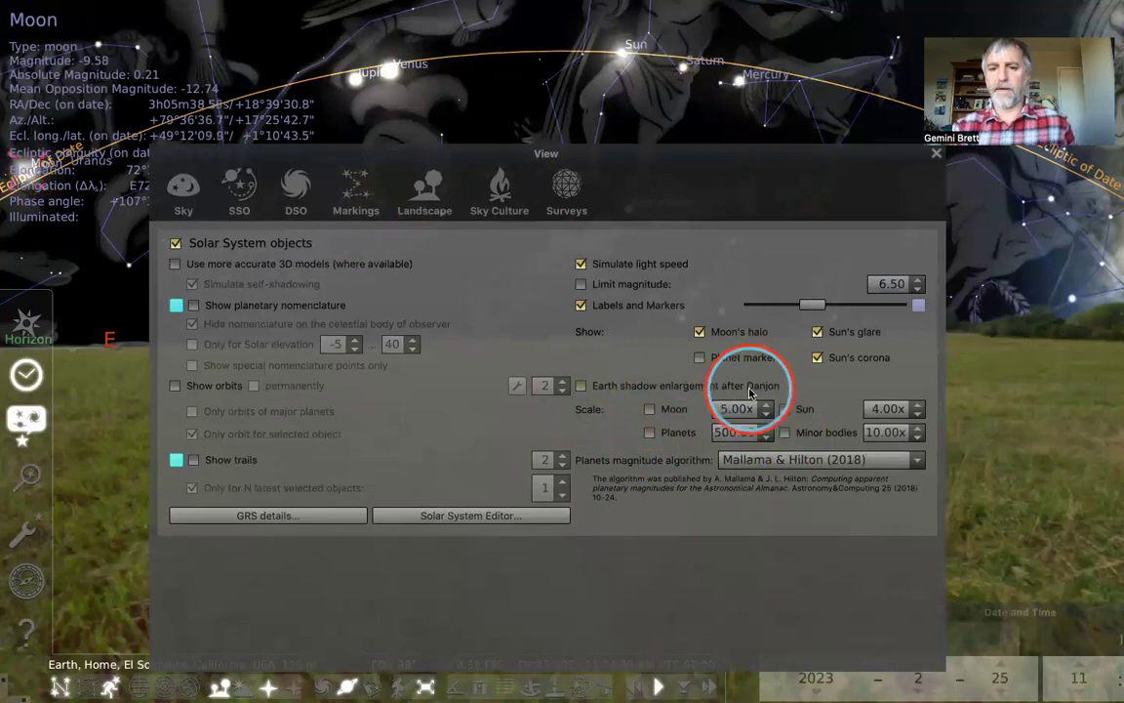
pyautogui.click(818, 332)
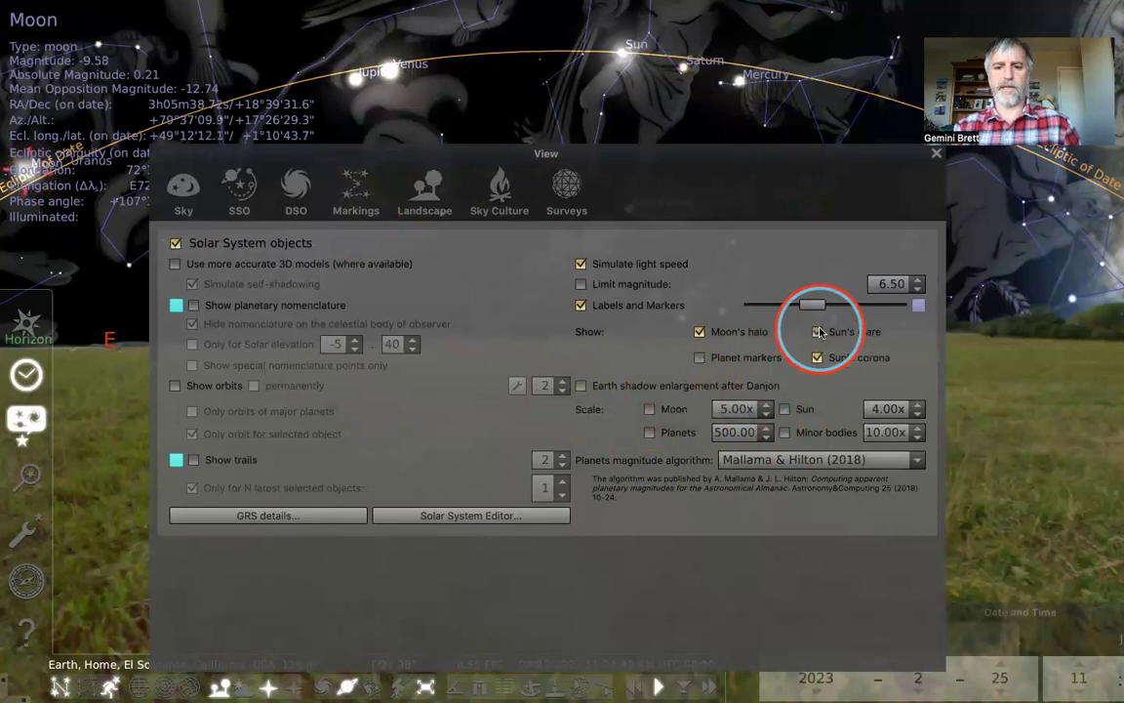
pyautogui.click(818, 332)
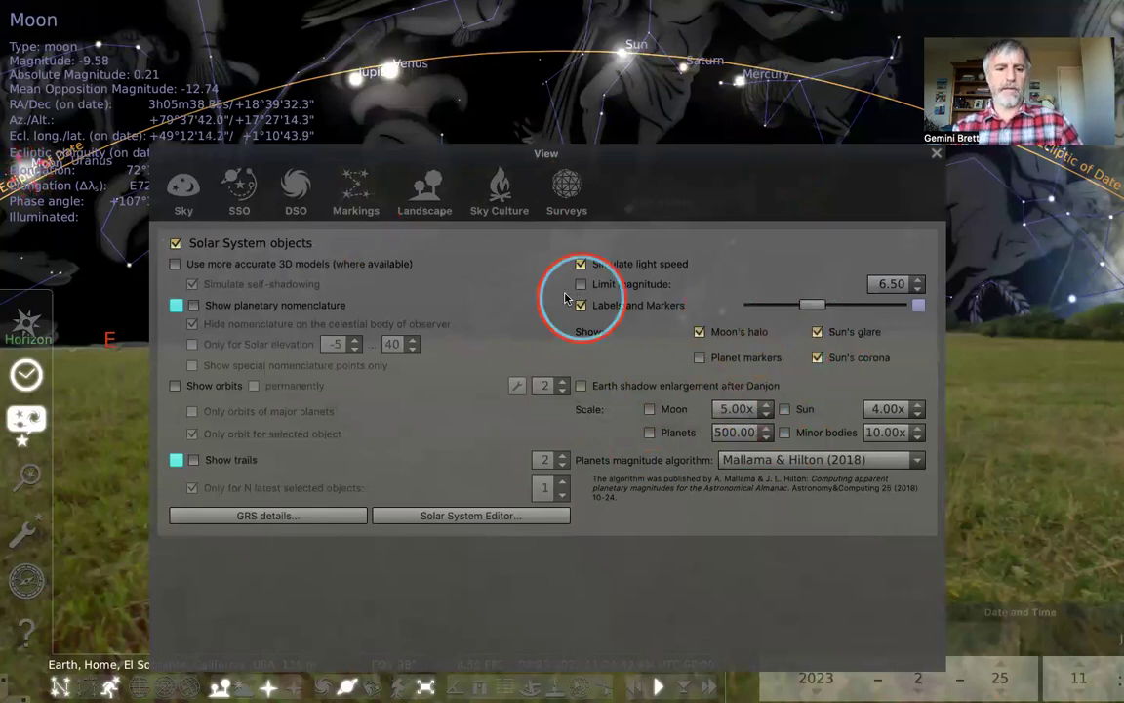
# Look at the main configuration settings with the default options for saving, and close the configuration window
pyautogui.click(30, 534)
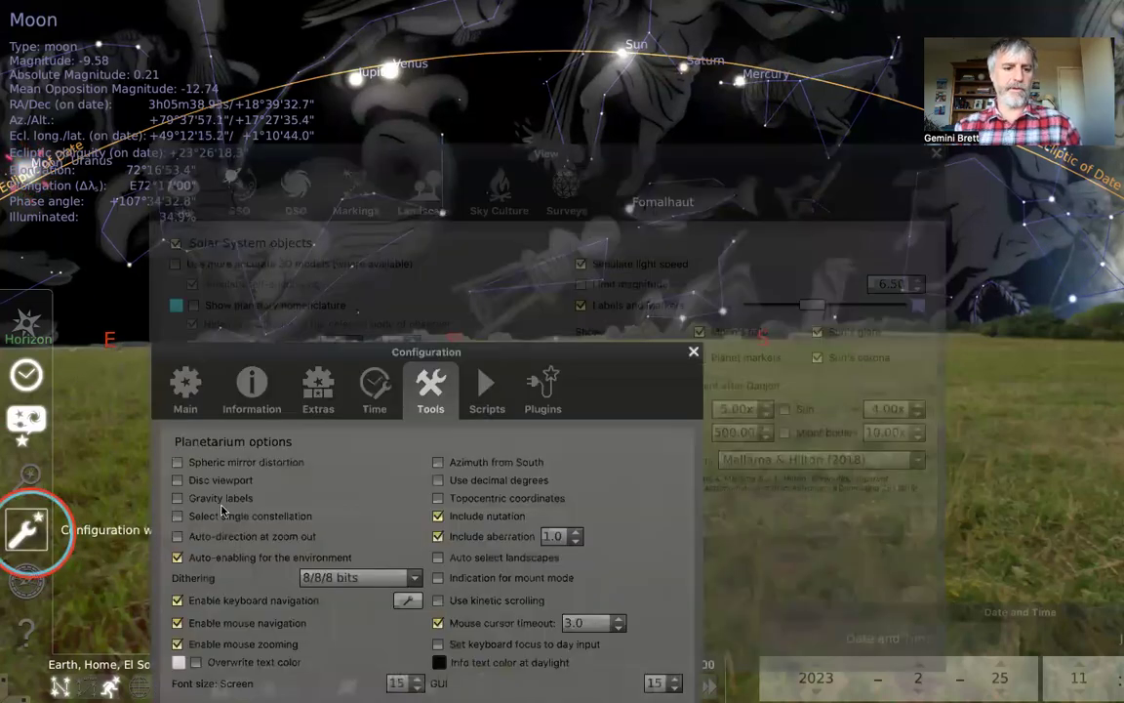
pyautogui.click(182, 397)
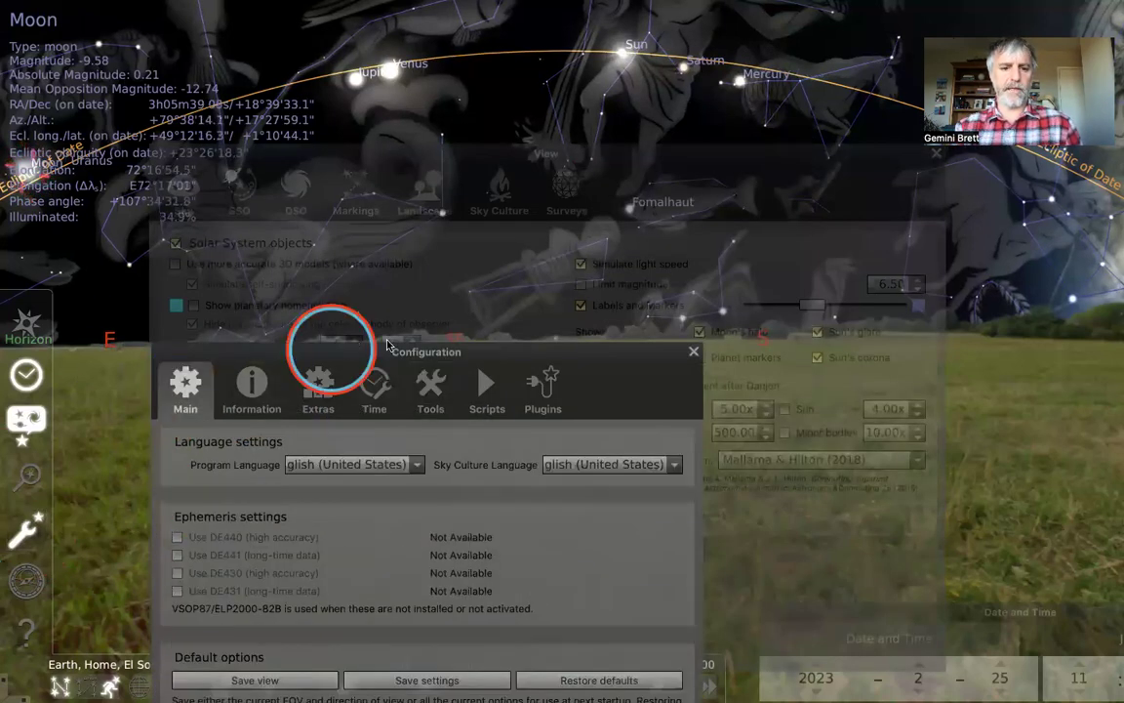
pyautogui.click(694, 351)
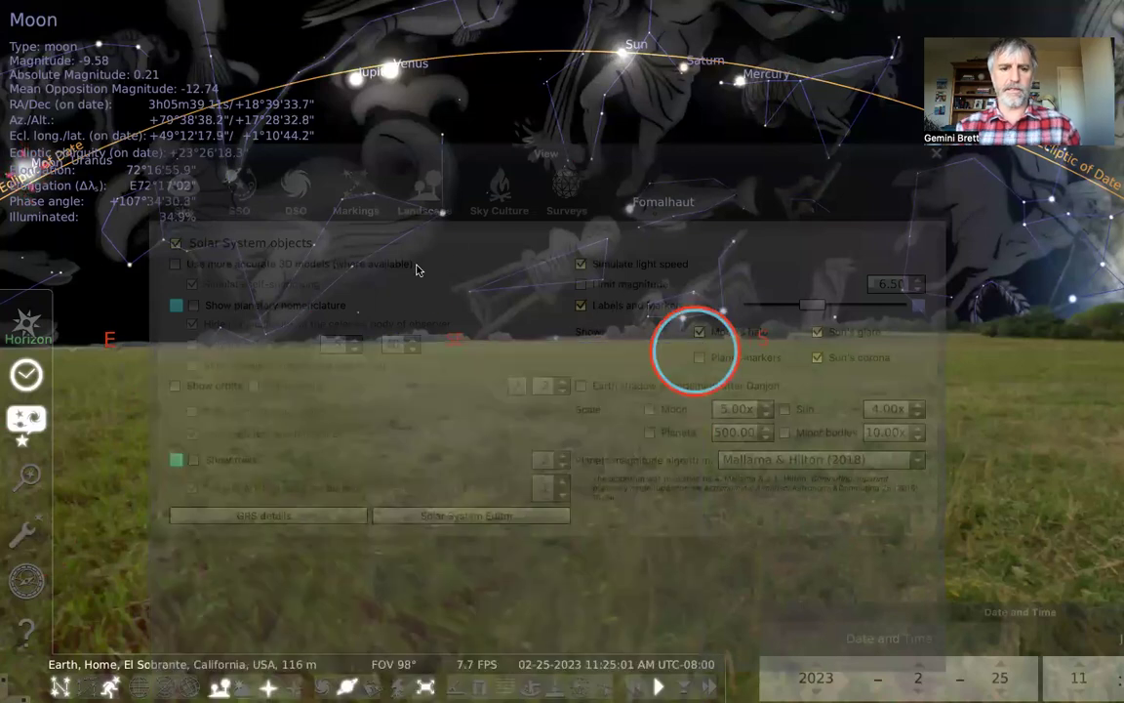
# Show deep-sky object labels and markers, try a higher label density, reduce it again and hide the labels and markers
pyautogui.click(297, 195)
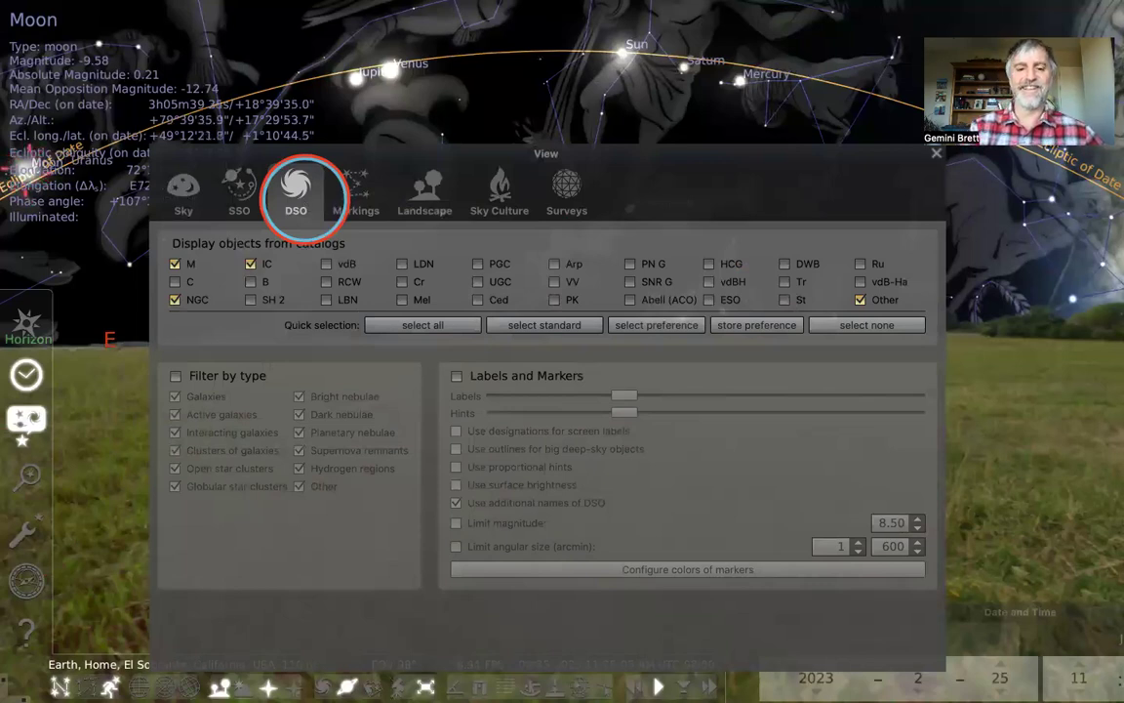
pyautogui.click(457, 376)
pyautogui.moveTo(624, 399); pyautogui.dragTo(804, 390)
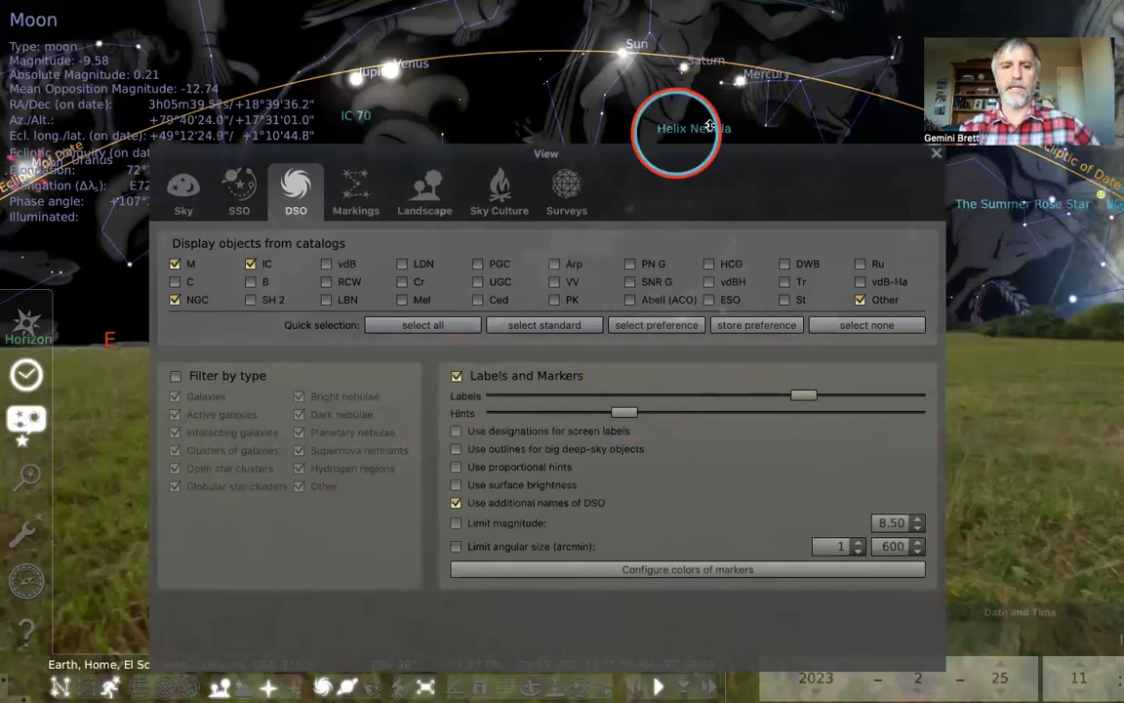
pyautogui.moveTo(805, 395); pyautogui.dragTo(632, 396)
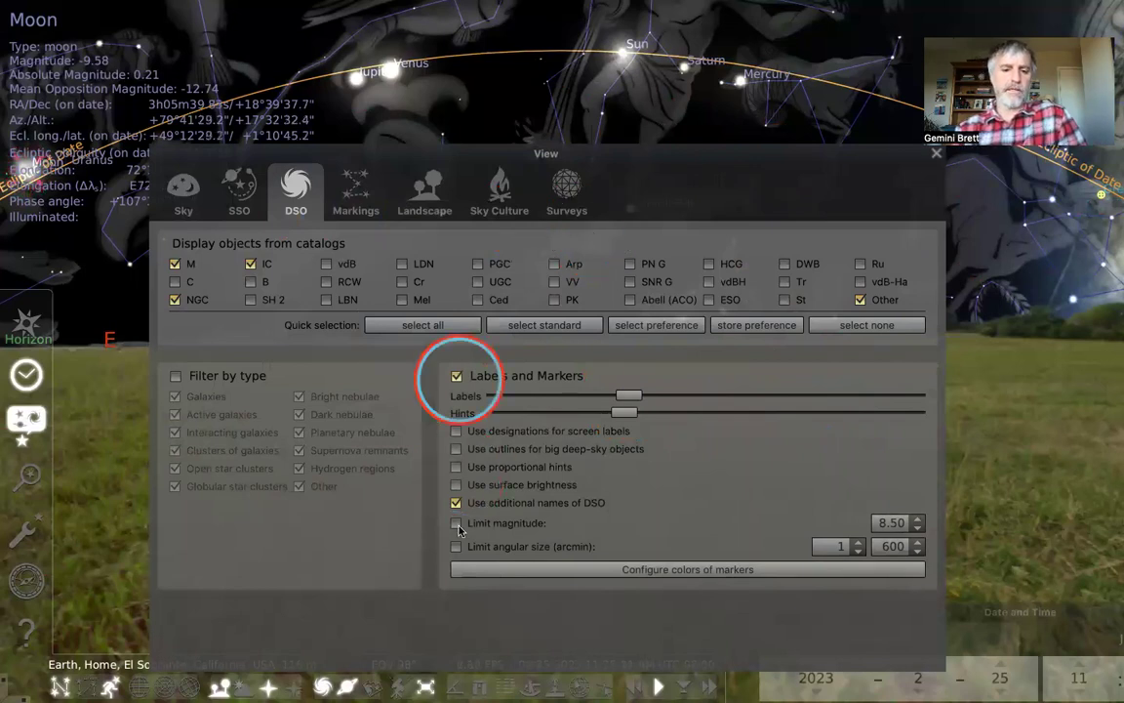
pyautogui.click(458, 377)
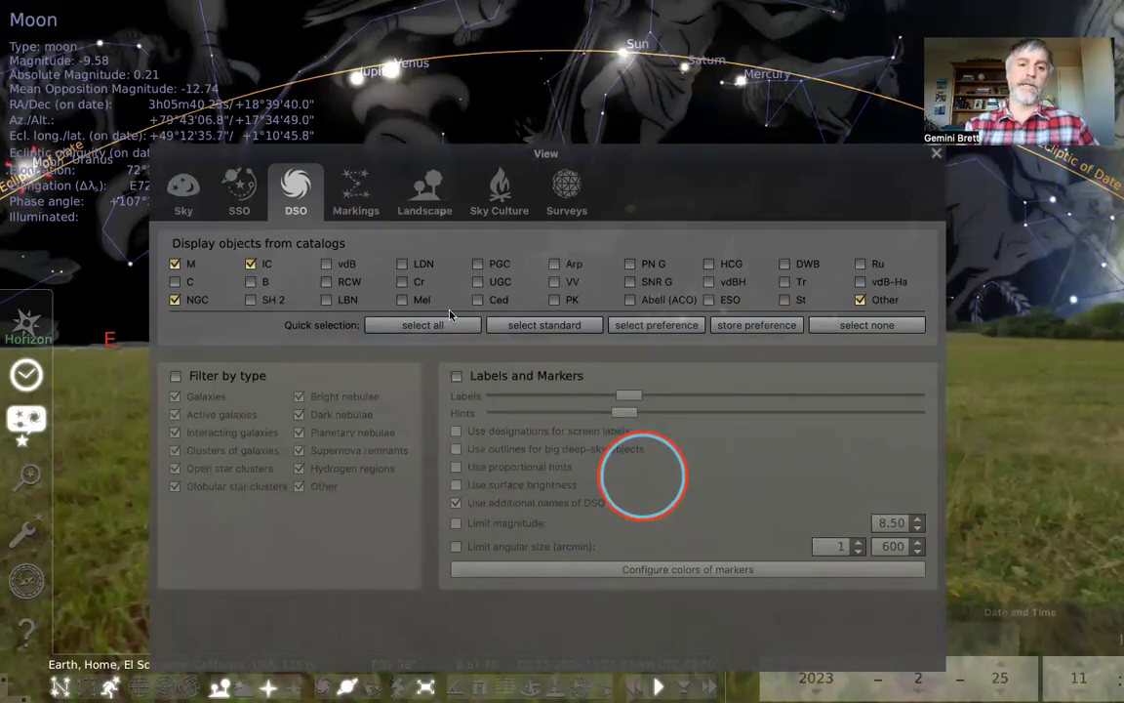
# Look through the markings, landscape, sky culture and surveys settings
pyautogui.click(356, 195)
pyautogui.click(426, 195)
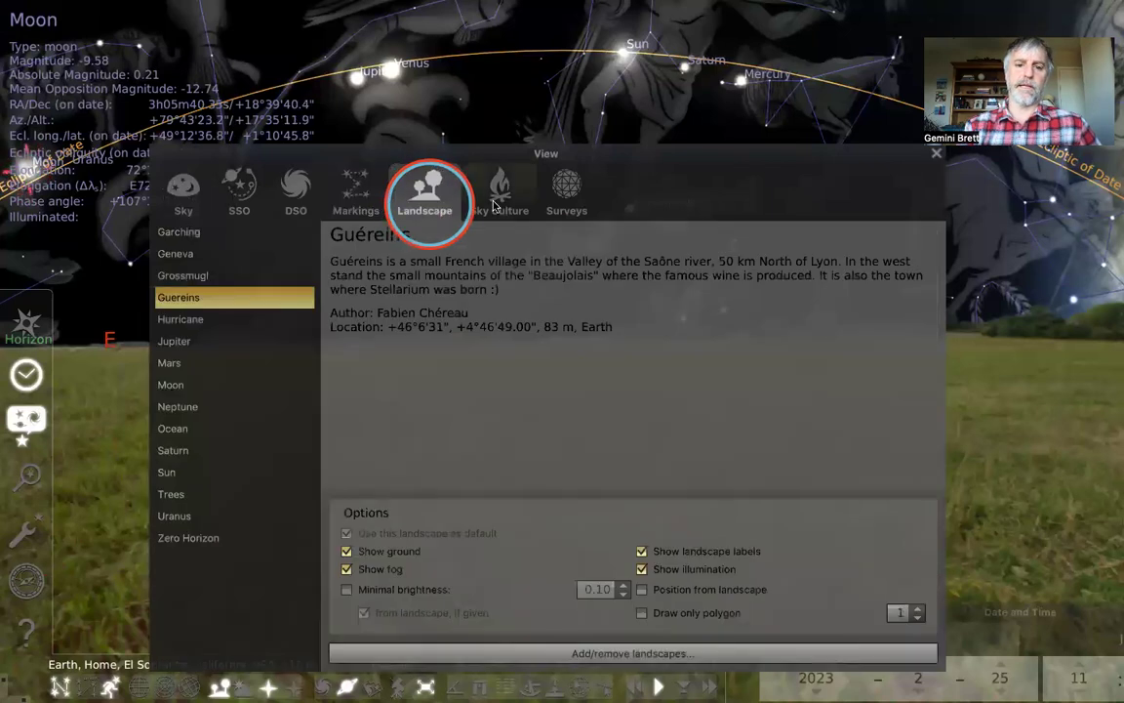
pyautogui.click(497, 200)
pyautogui.click(569, 190)
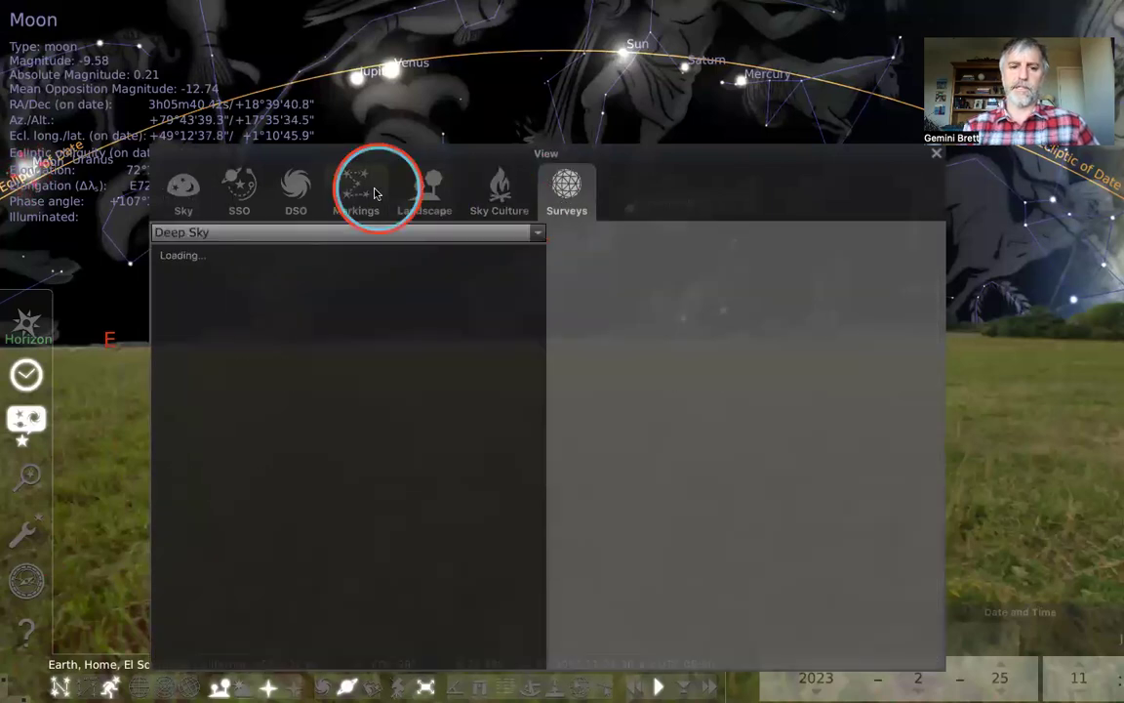